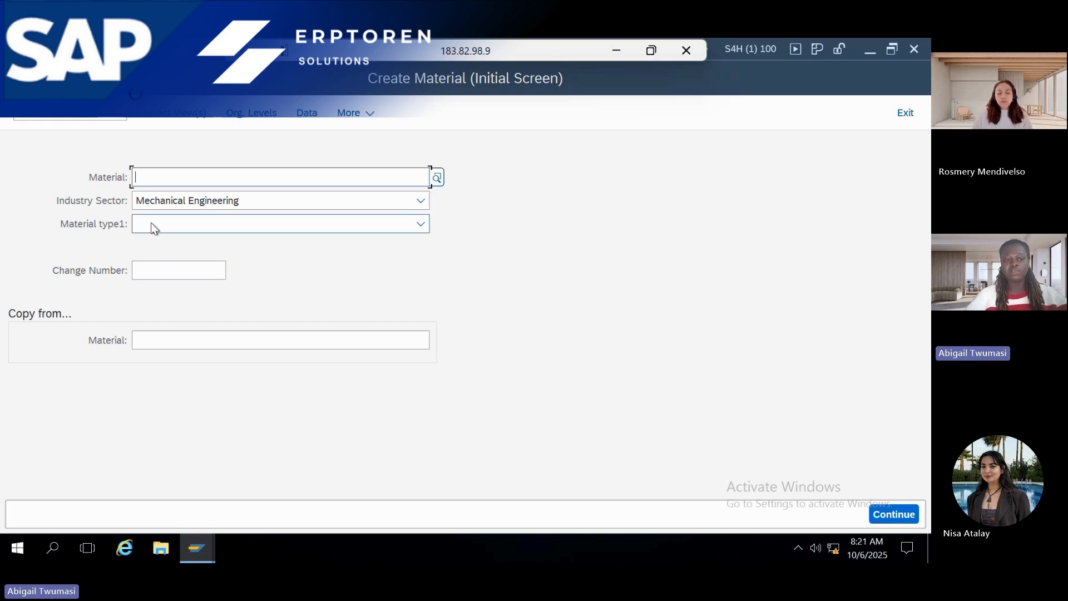
pyautogui.click(154, 225)
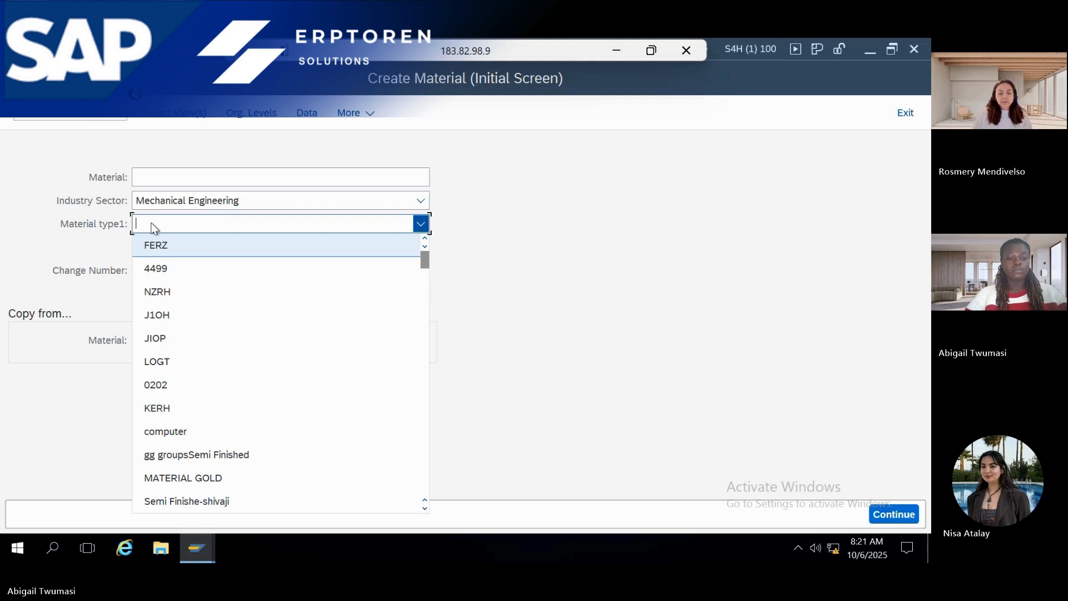
pyautogui.write('raw')
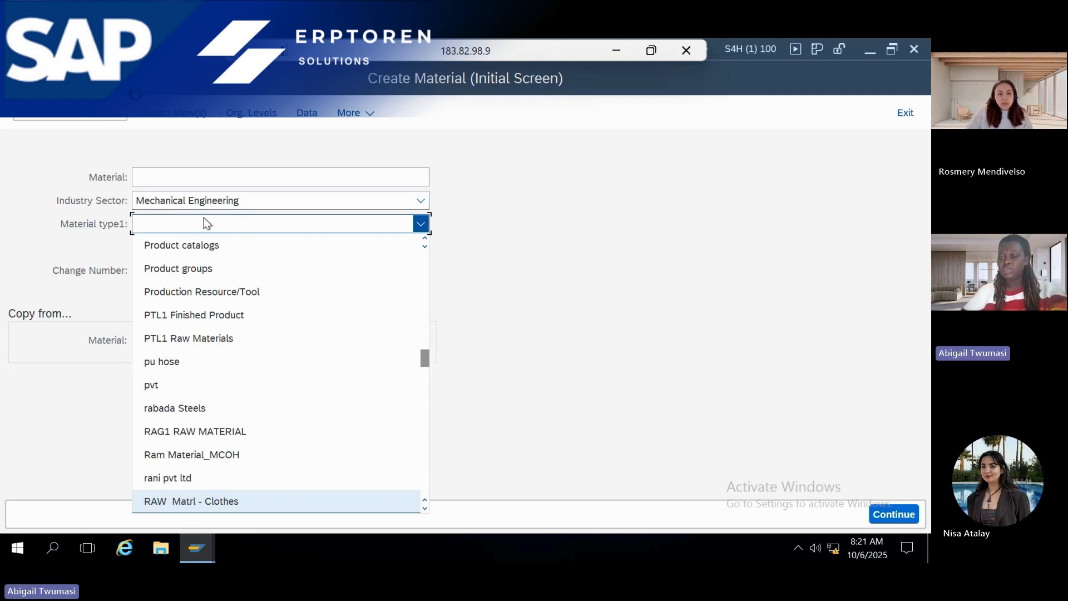
pyautogui.click(509, 275)
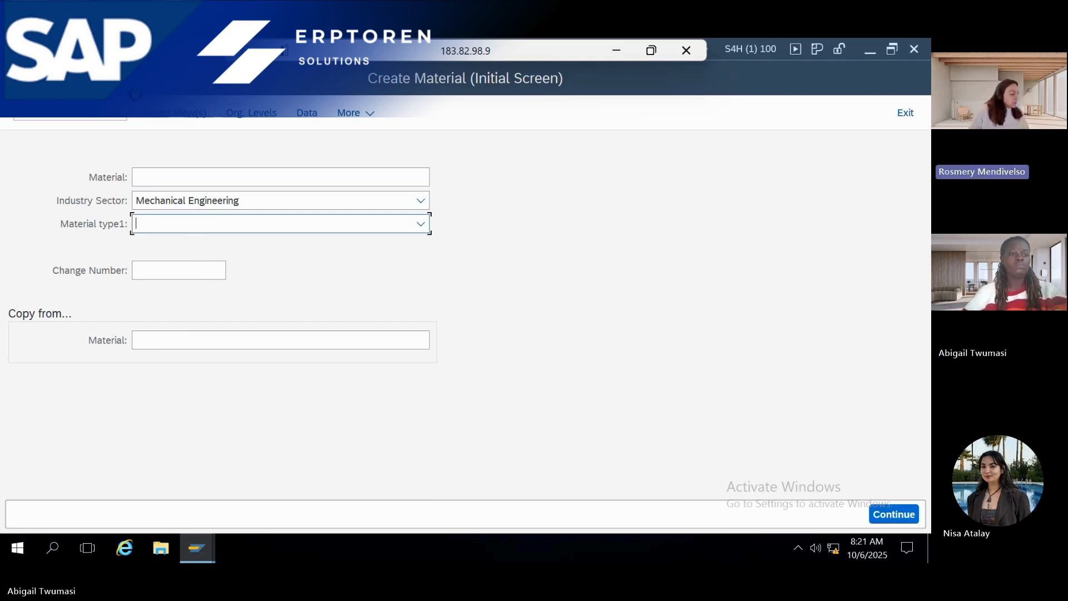
pyautogui.press('F3')
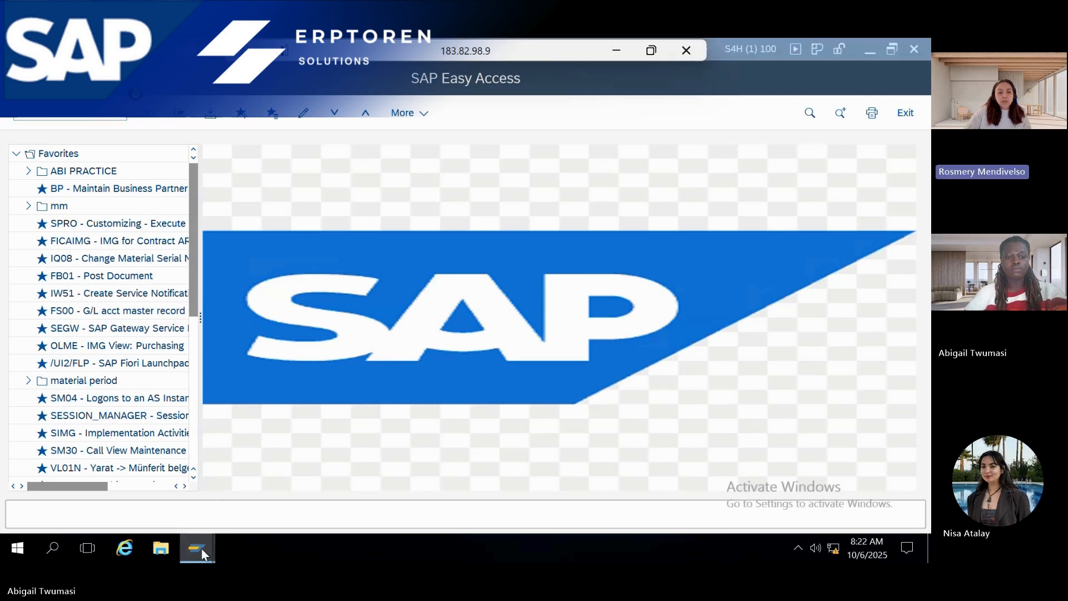
# In the SAP Logon options, turn on showing and sorting by keys within dropdown lists under Visualization 1, and save
pyautogui.moveTo(201, 548)
pyautogui.click(120, 484)
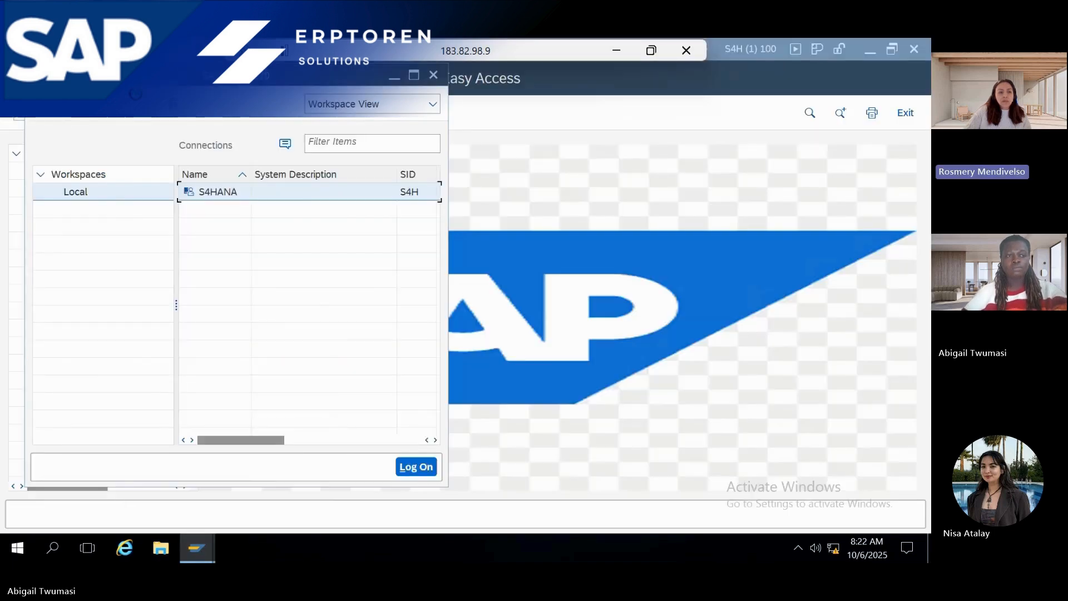
pyautogui.click(49, 75)
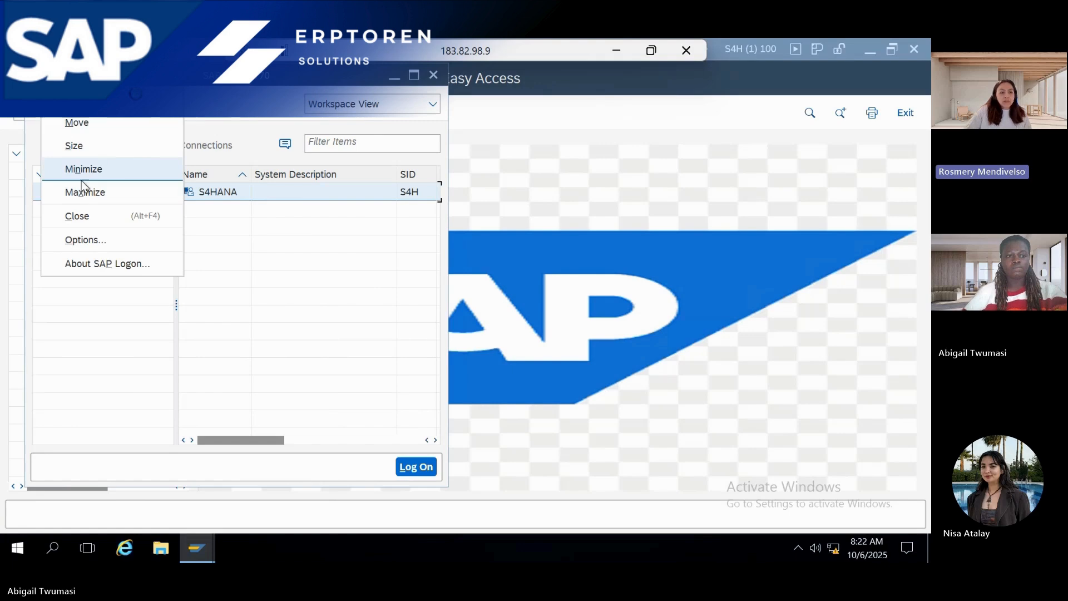
pyautogui.click(77, 249)
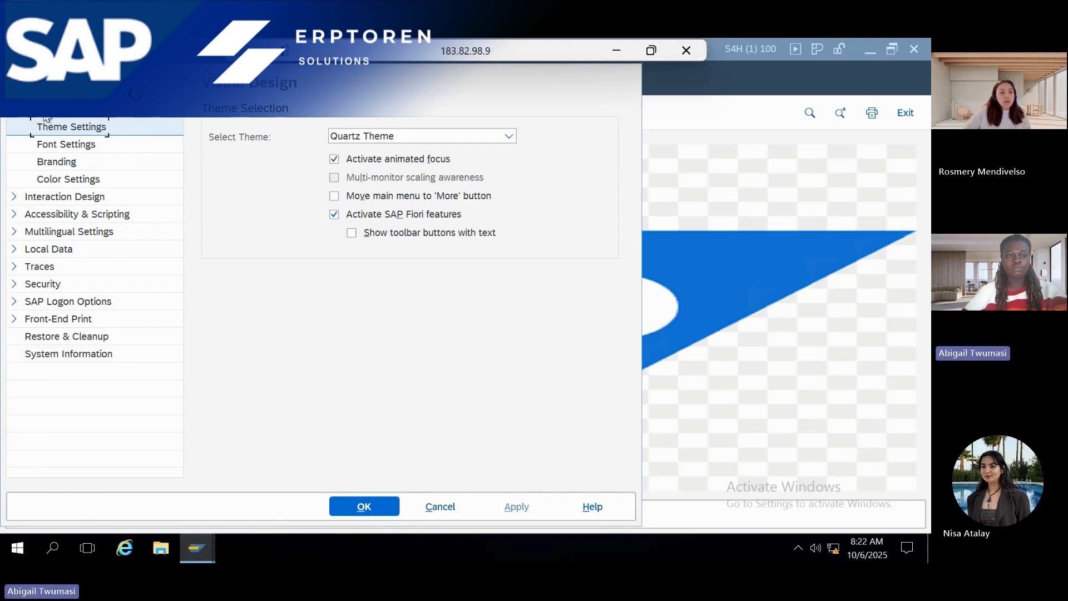
pyautogui.click(13, 110)
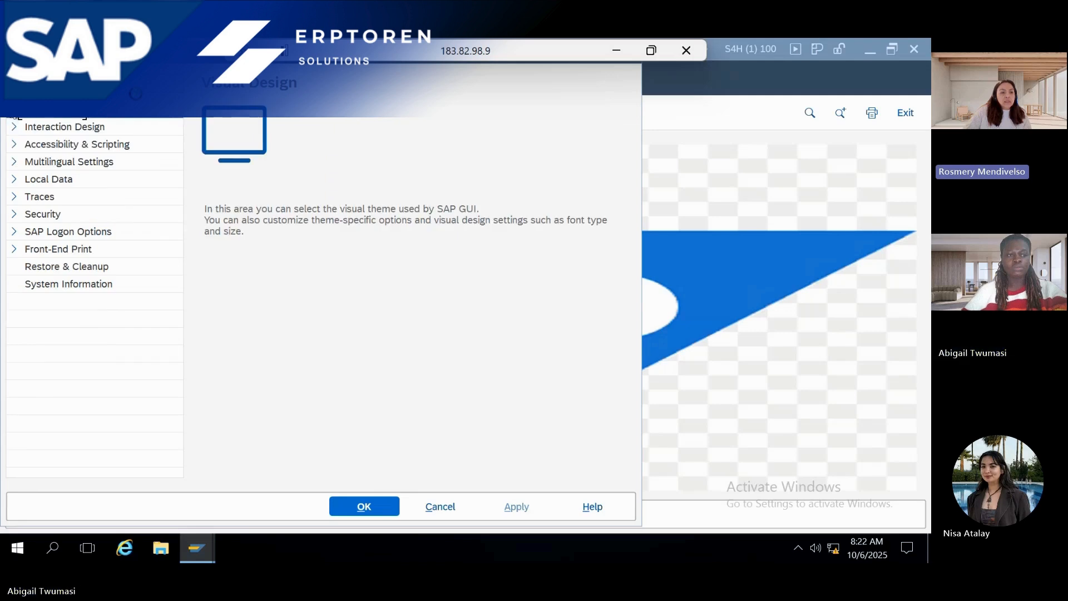
pyautogui.click(15, 128)
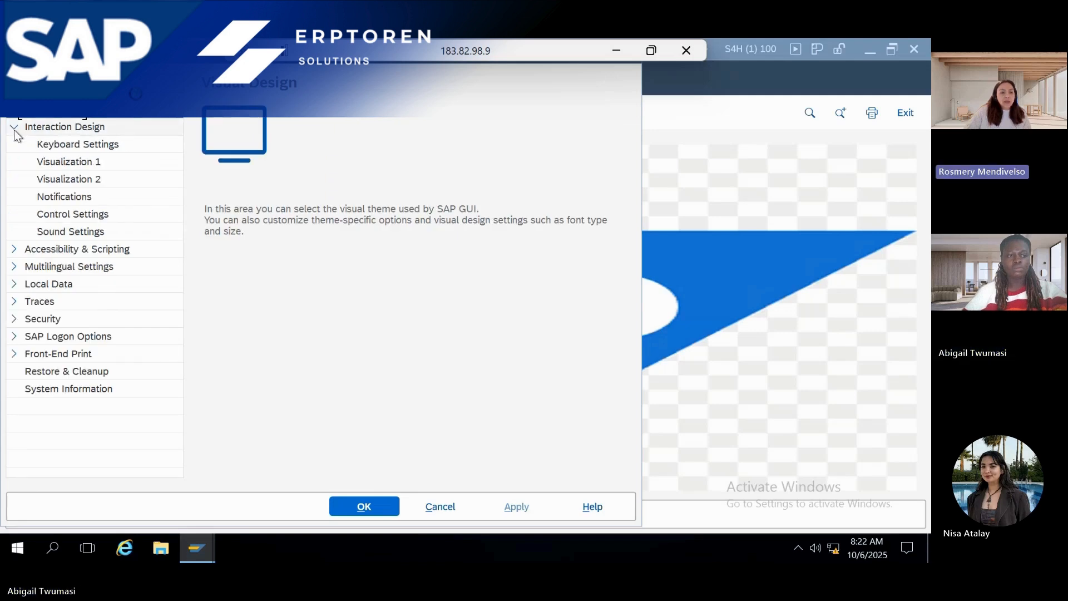
pyautogui.click(51, 164)
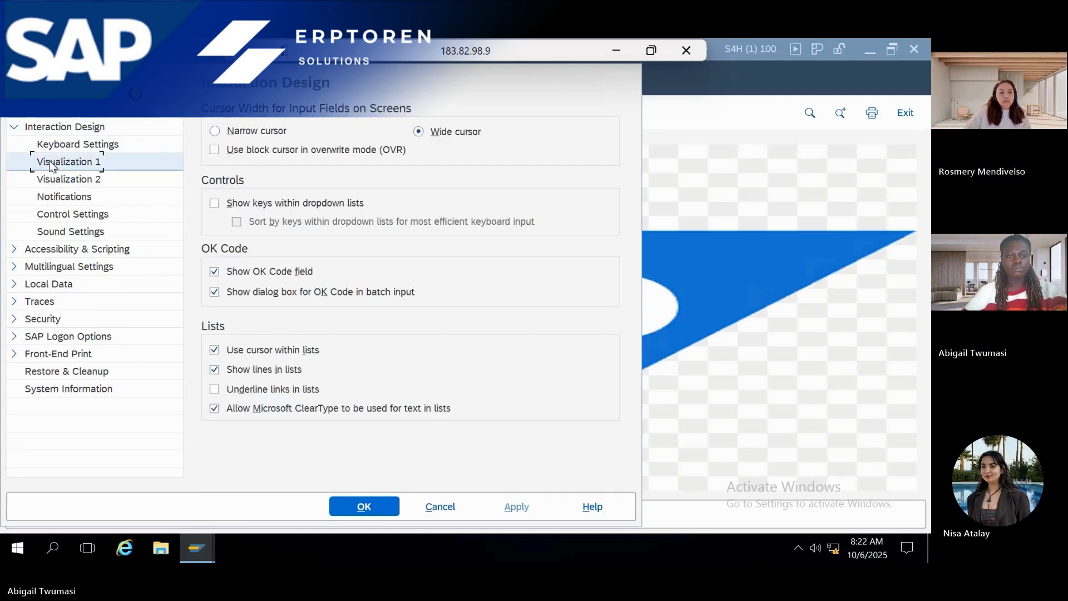
pyautogui.click(216, 206)
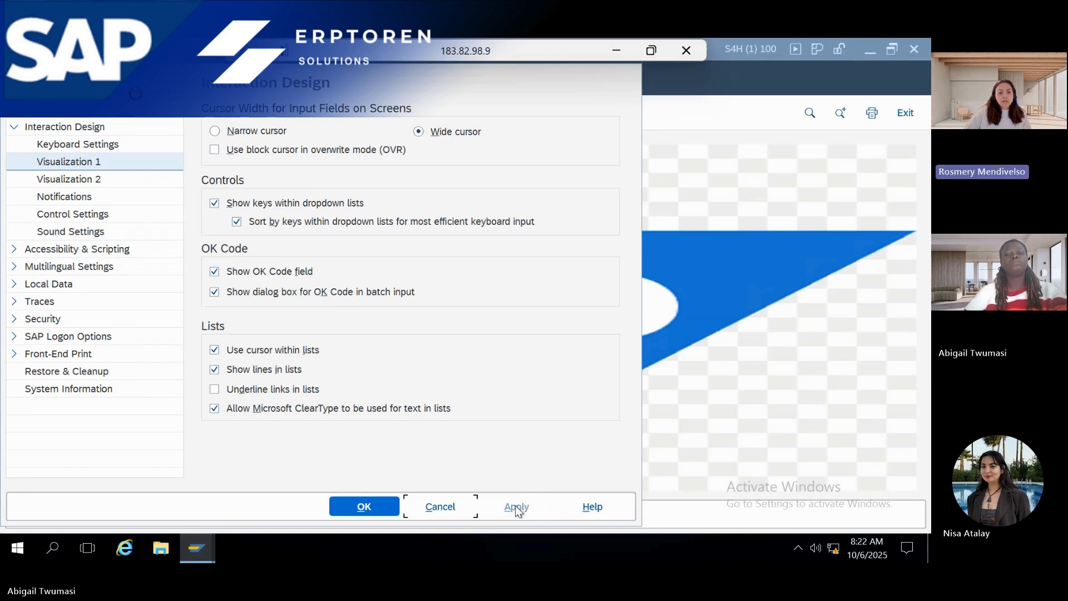
pyautogui.click(363, 507)
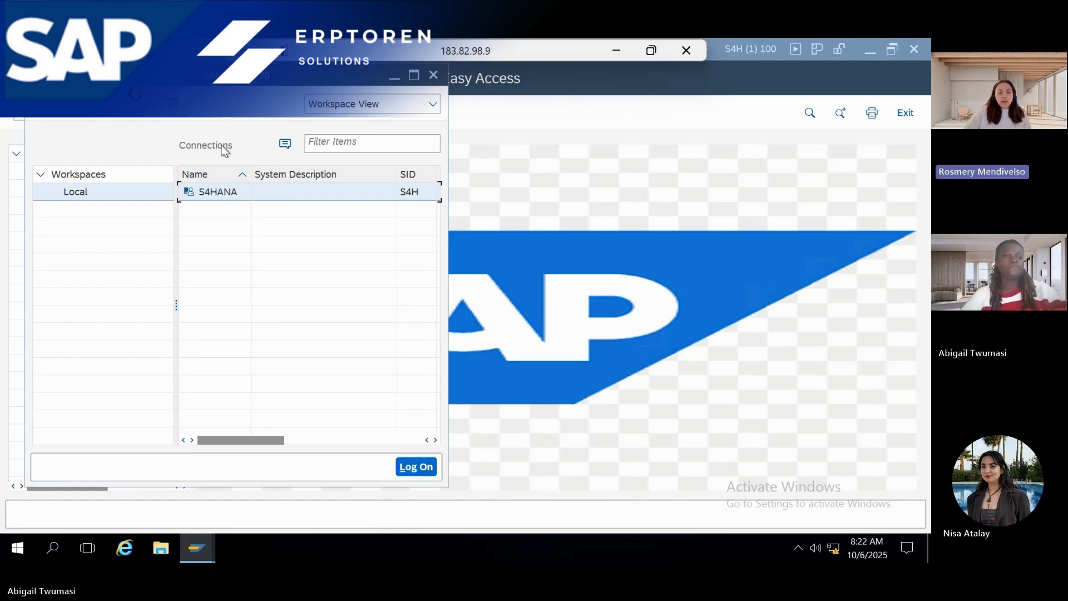
# Check the dropdown list key settings under Visualization 1 in the SAP Logon options again
pyautogui.click(40, 76)
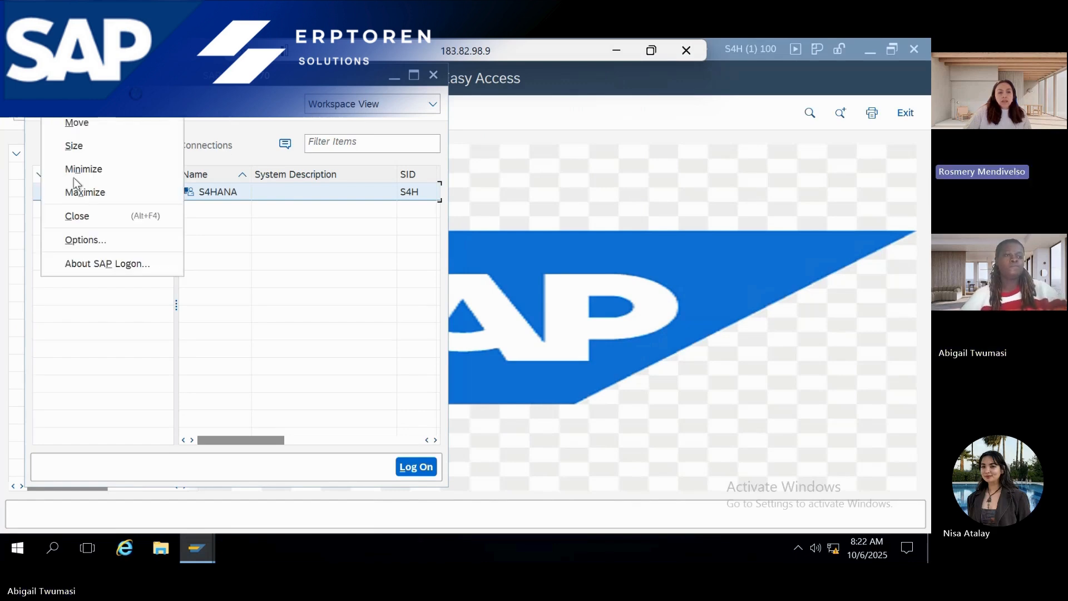
pyautogui.click(80, 240)
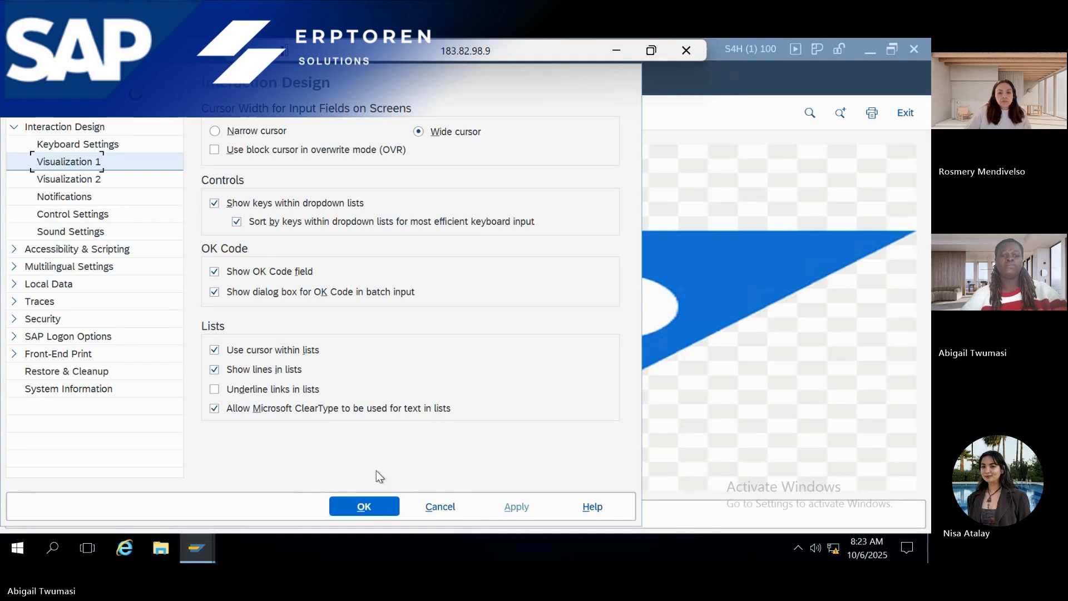
pyautogui.click(369, 504)
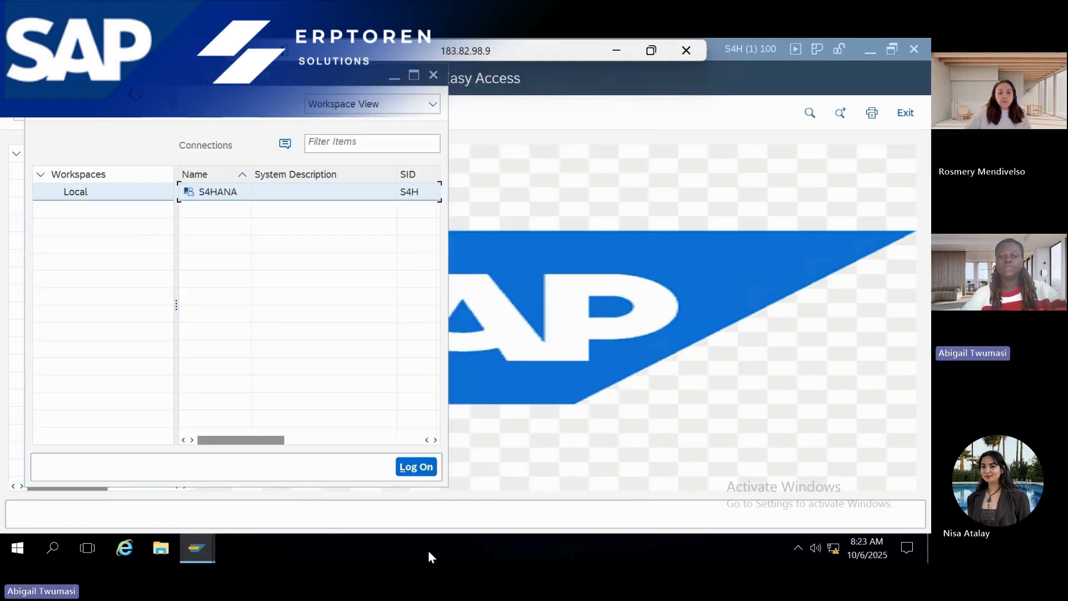
# Return to the SAP Easy Access window and start transaction MM01
pyautogui.moveTo(197, 549)
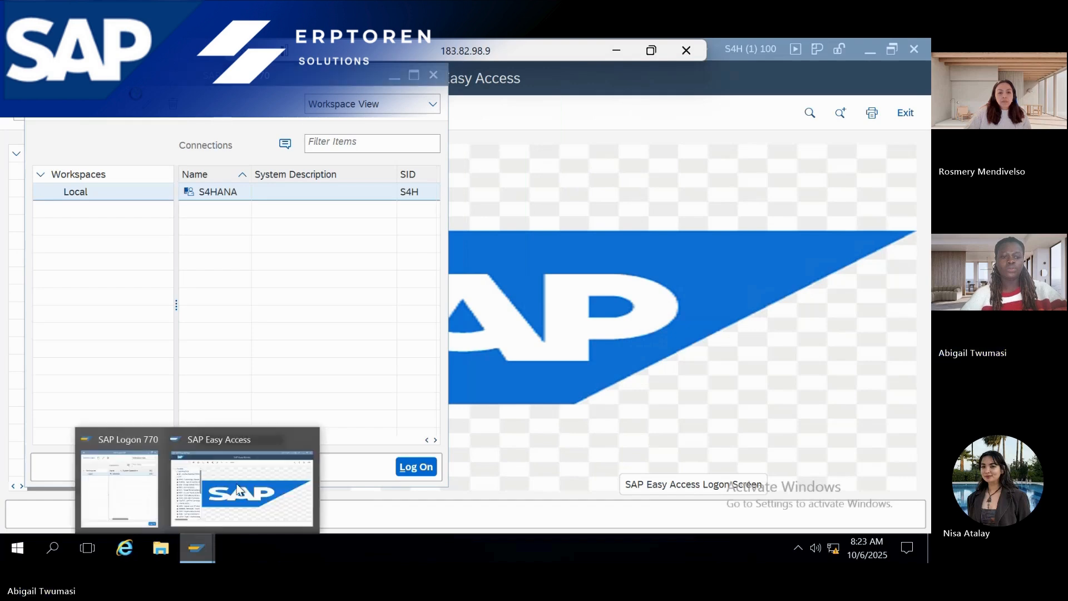
pyautogui.click(239, 489)
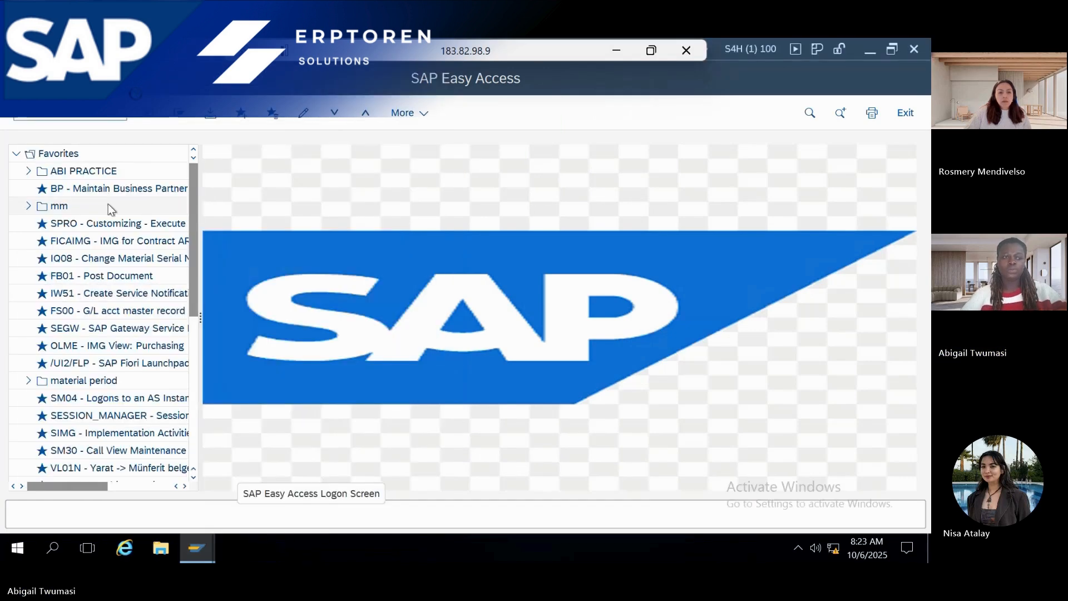
pyautogui.write('mm01')
pyautogui.press('Return')
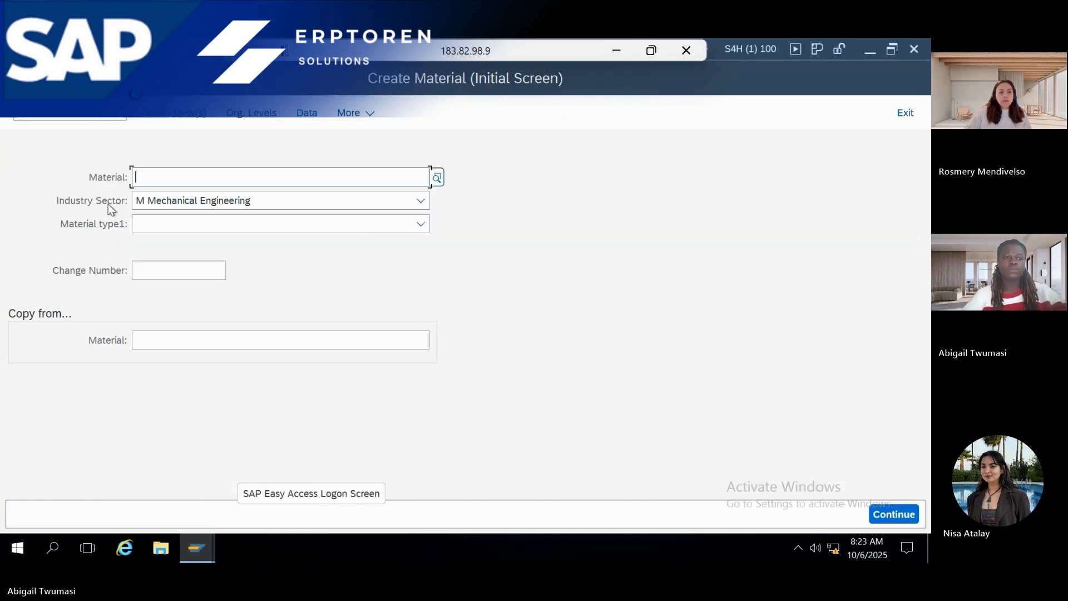
# Set the new material's type to APRO ROH Material-AP50. LON1
pyautogui.click(407, 227)
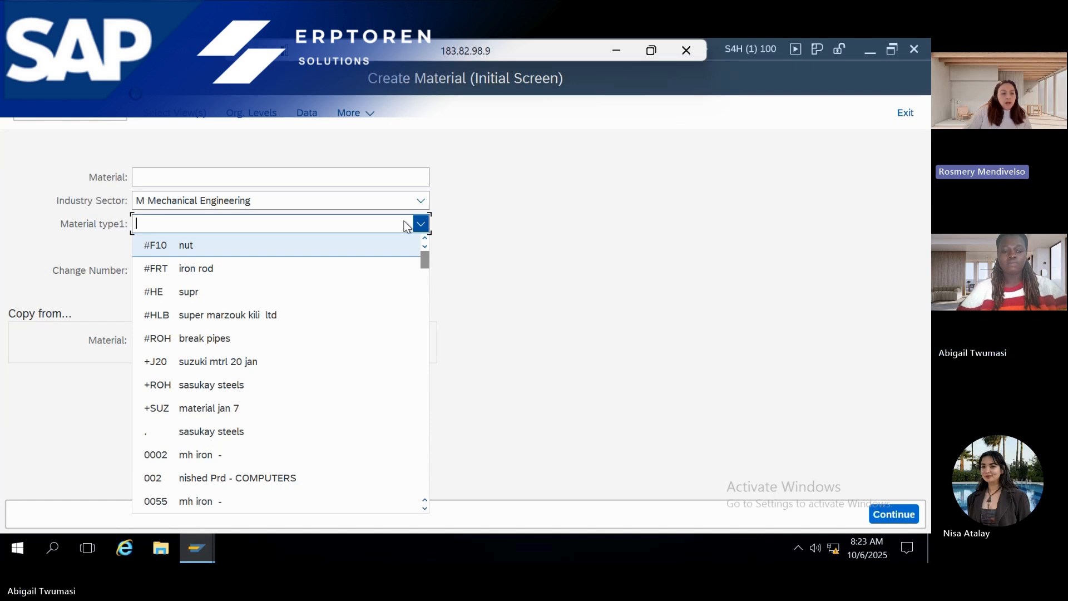
pyautogui.write('apro')
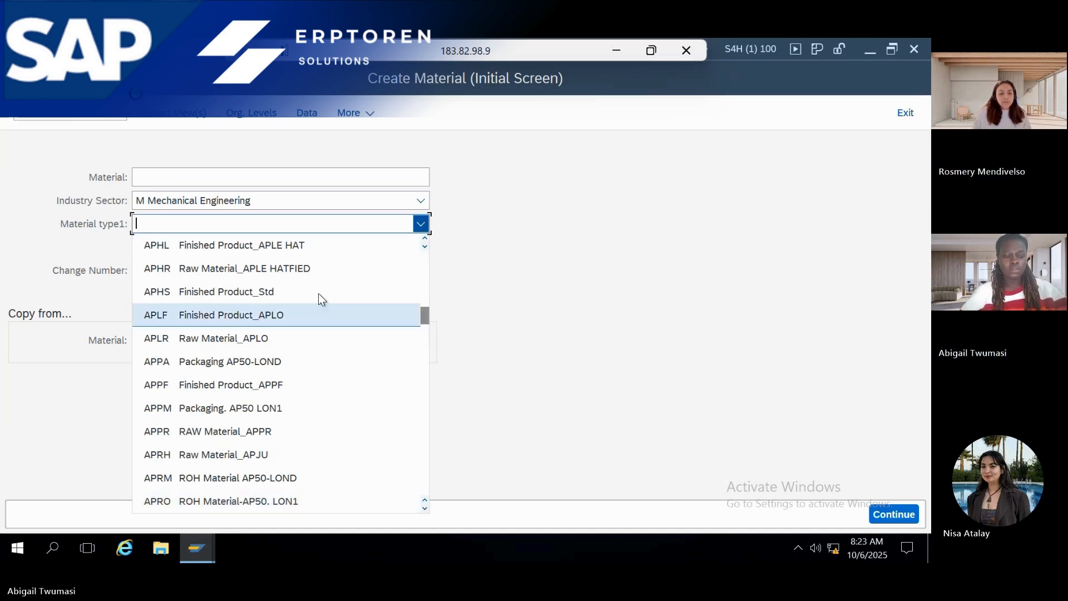
pyautogui.scroll(-1, 318, 293)
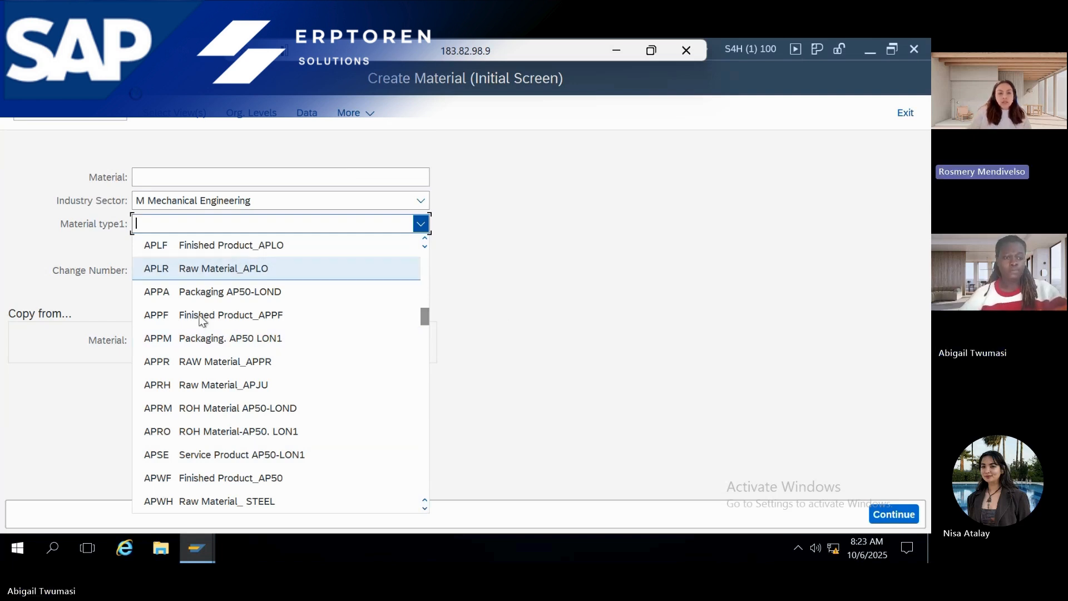
pyautogui.click(202, 432)
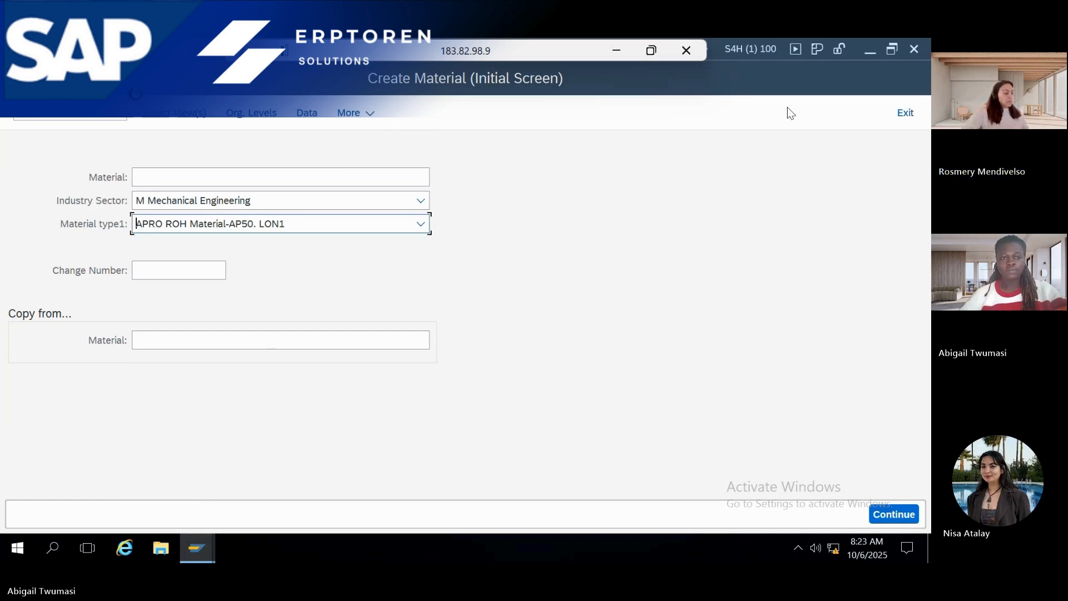
# Look through the Industry Sector options for an entry matching AP50, and close the list without choosing one
pyautogui.click(421, 202)
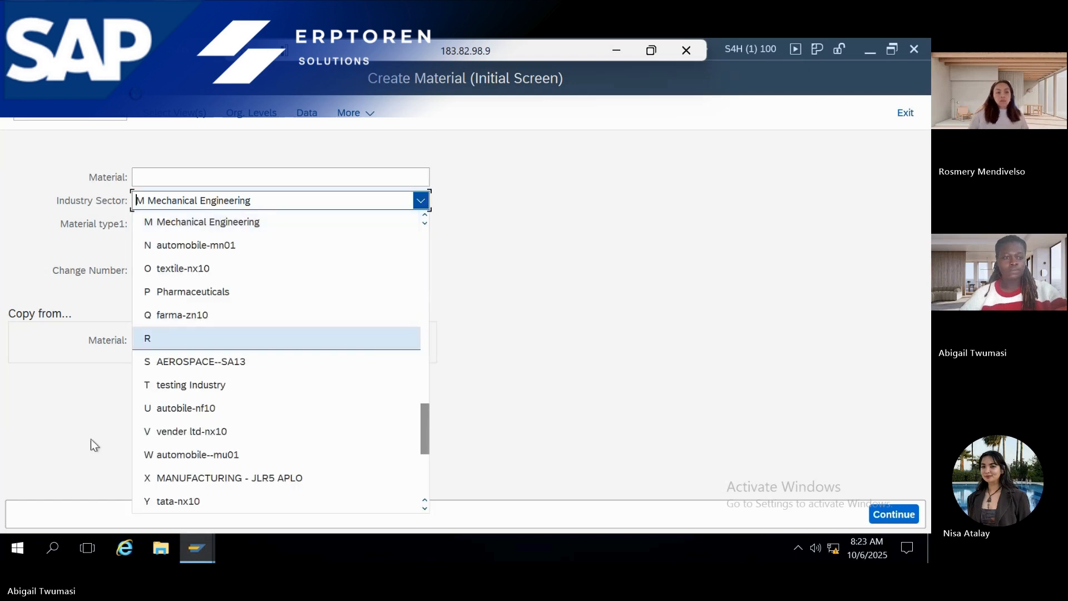
pyautogui.scroll(-3, 188, 413)
pyautogui.scroll(2, 189, 413)
pyautogui.scroll(10, 189, 412)
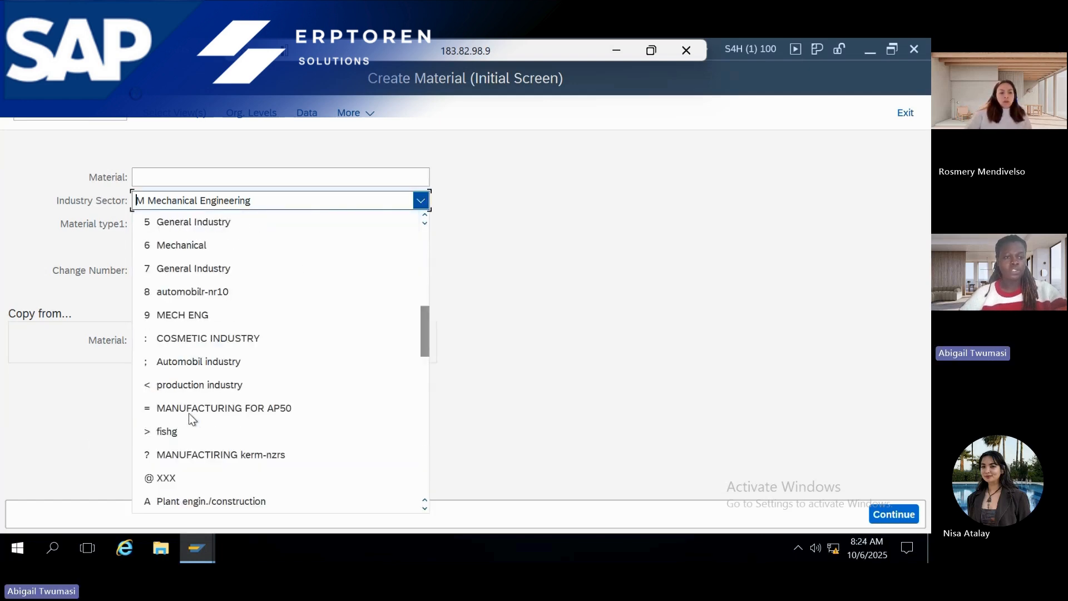
pyautogui.scroll(-6, 189, 412)
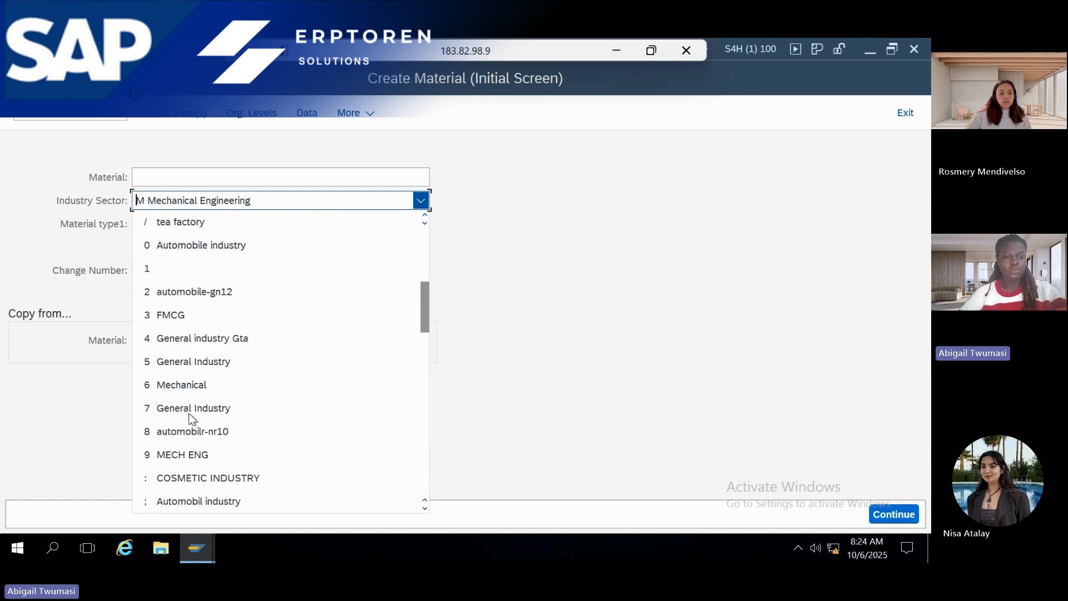
pyautogui.scroll(-3, 188, 412)
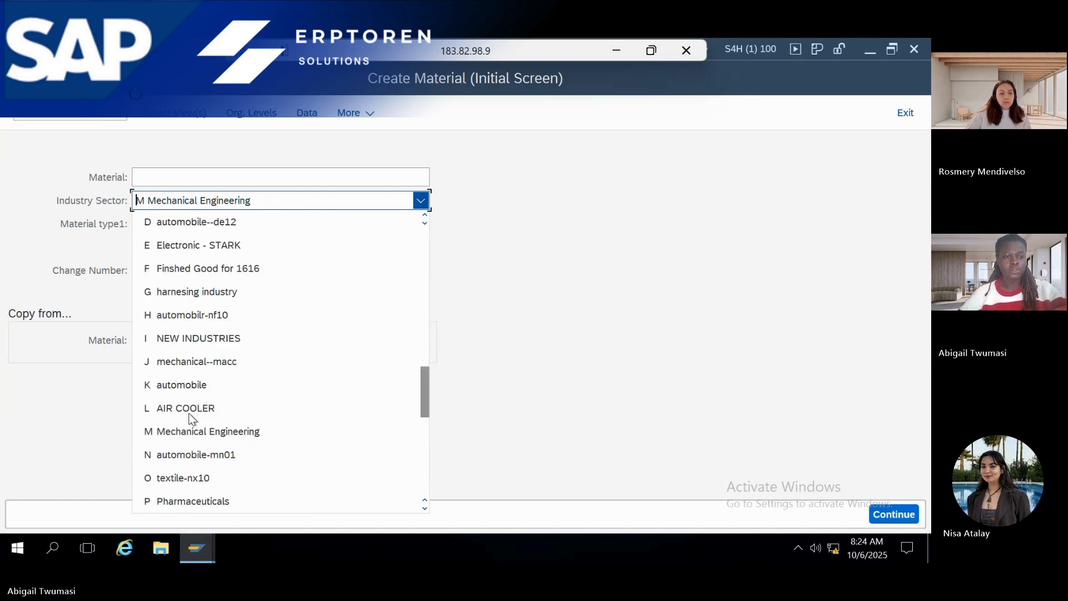
pyautogui.scroll(-6, 189, 412)
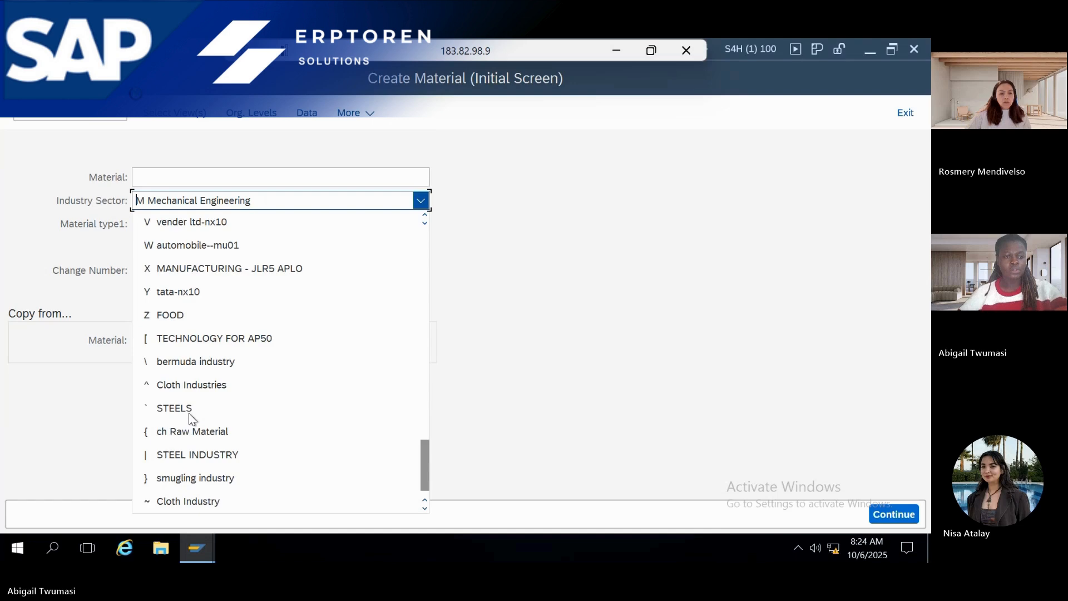
pyautogui.click(261, 205)
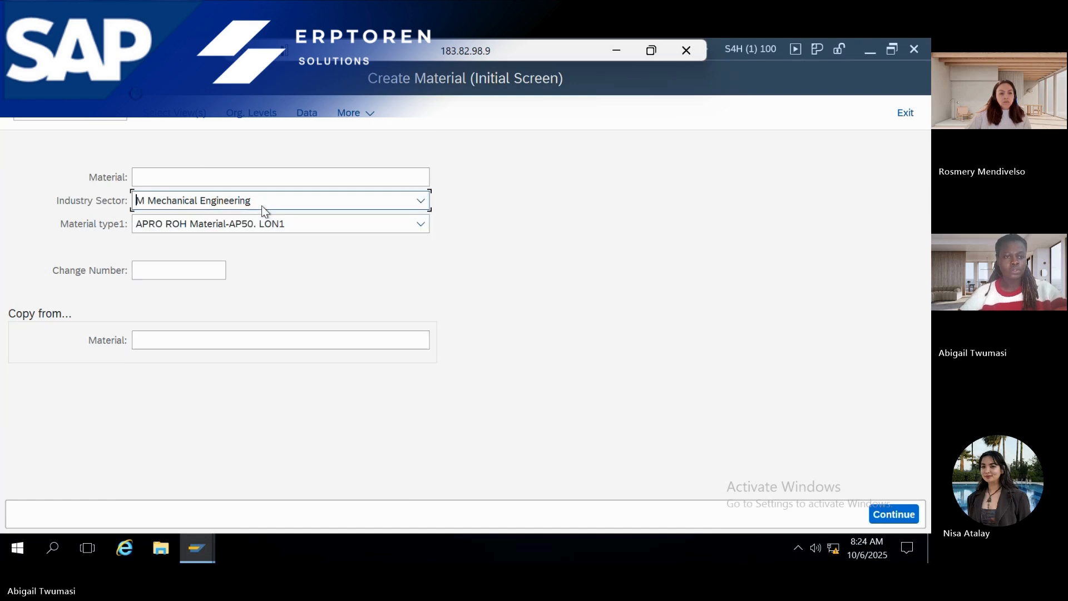
# Find and set the new material's industry sector to TECHNOLOGY FOR AP50
pyautogui.click(260, 202)
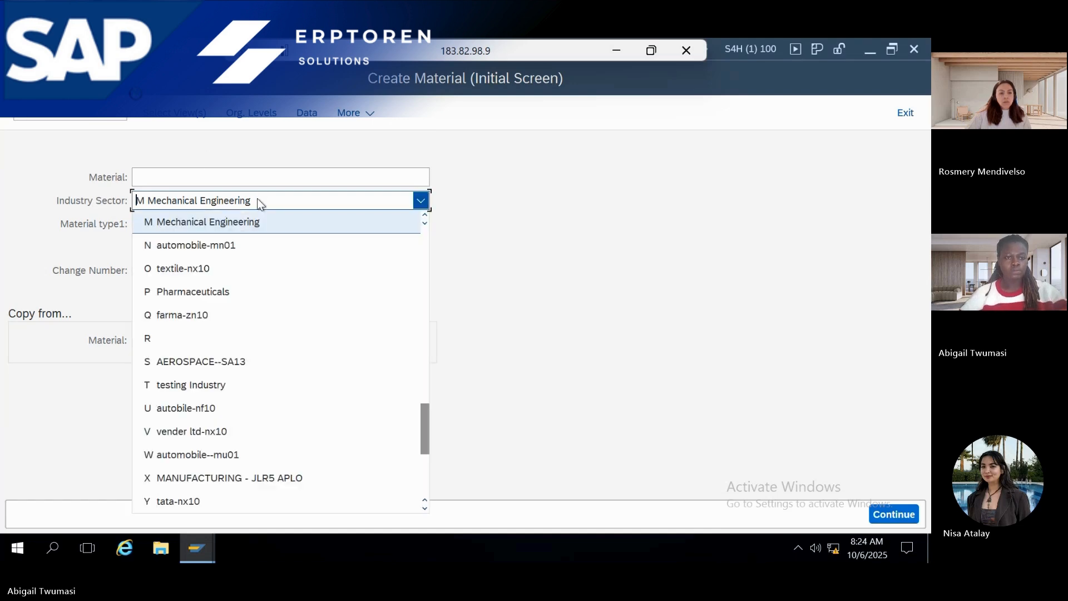
pyautogui.write('te')
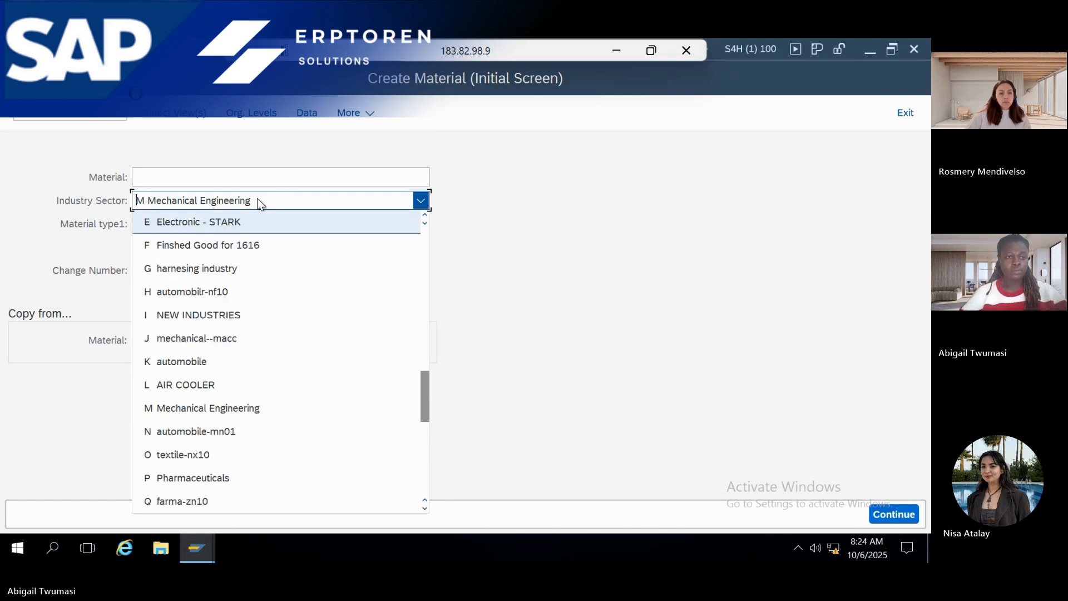
pyautogui.scroll(6, 257, 198)
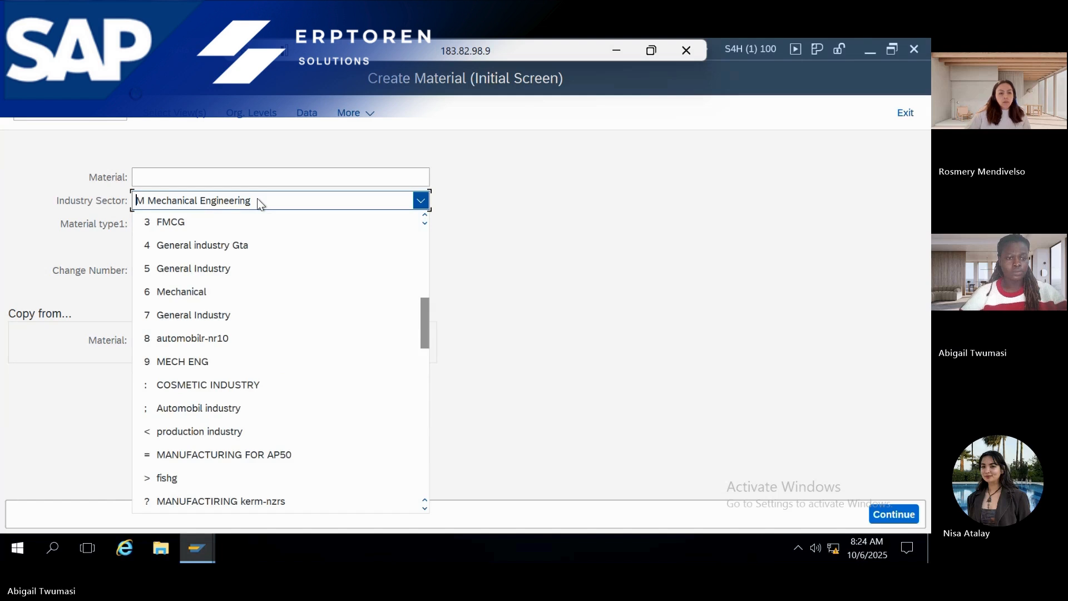
pyautogui.scroll(6, 256, 198)
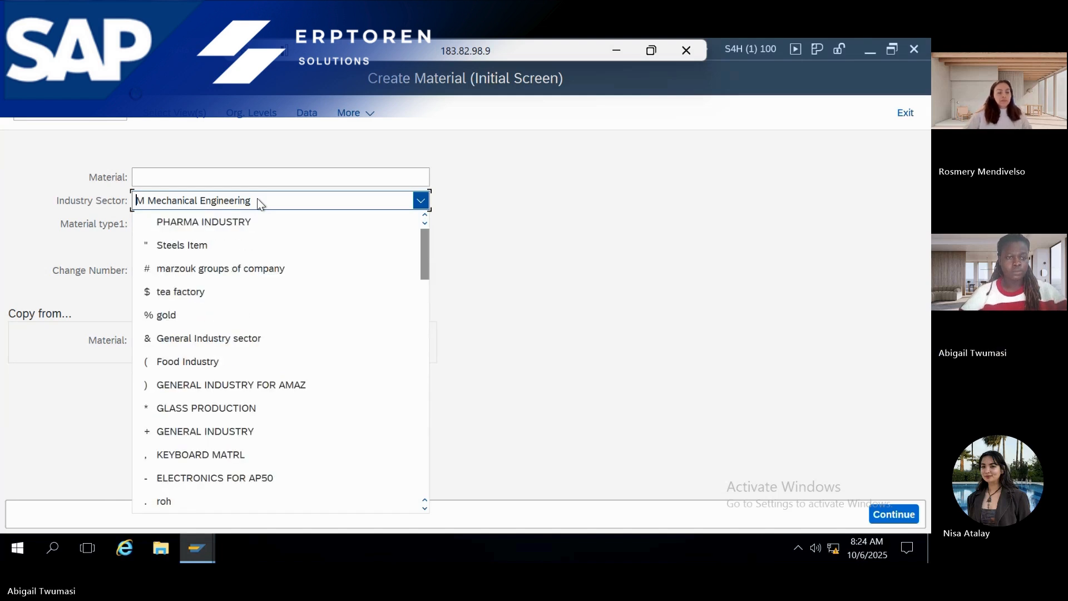
pyautogui.scroll(-2, 213, 392)
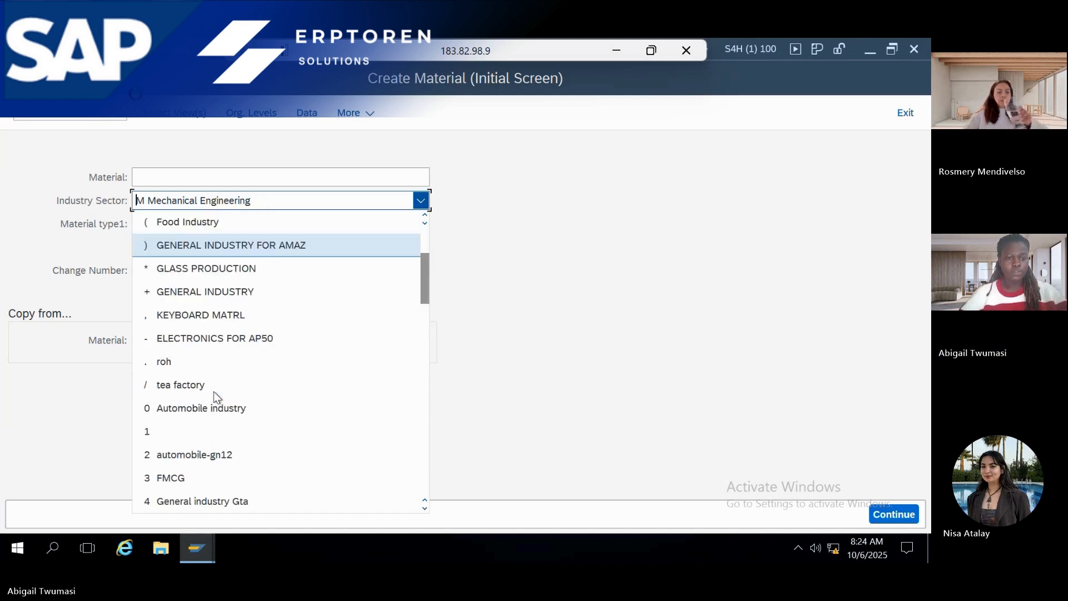
pyautogui.scroll(-5, 222, 304)
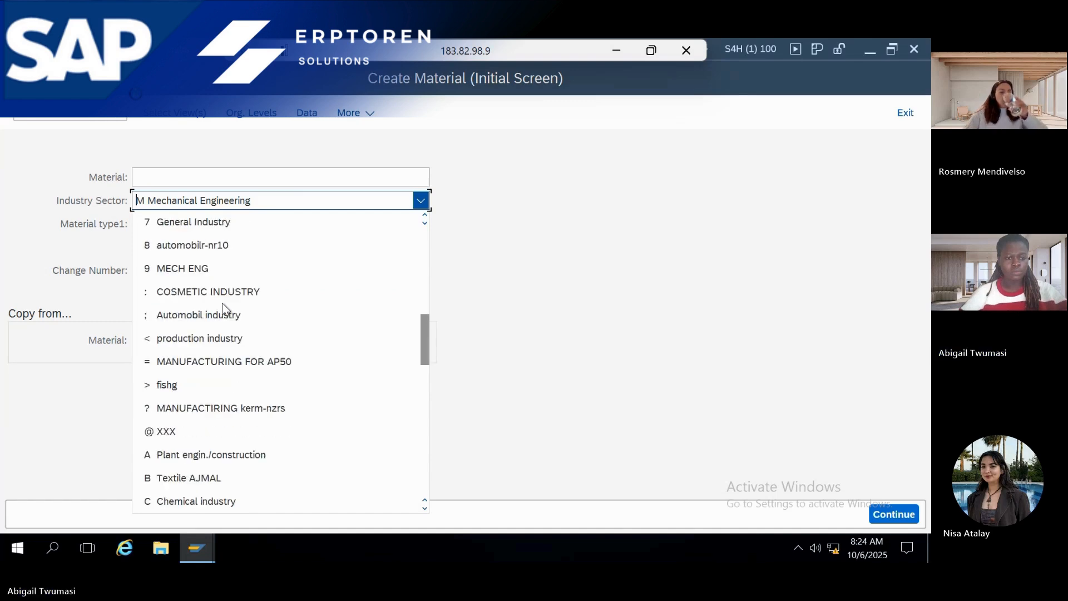
pyautogui.scroll(-9, 222, 304)
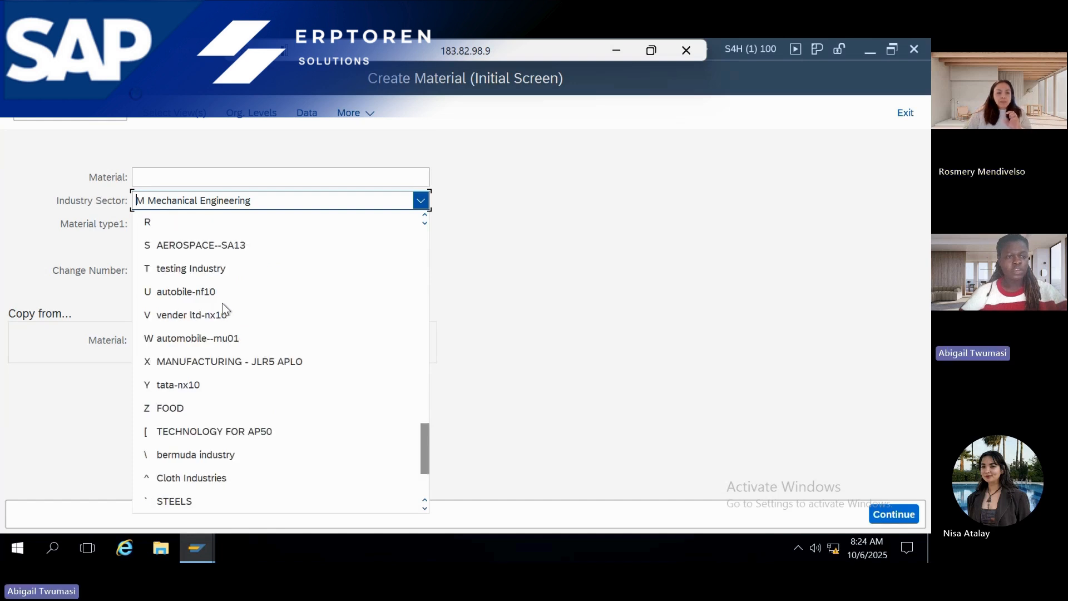
pyautogui.scroll(-1, 222, 304)
pyautogui.scroll(-1, 222, 303)
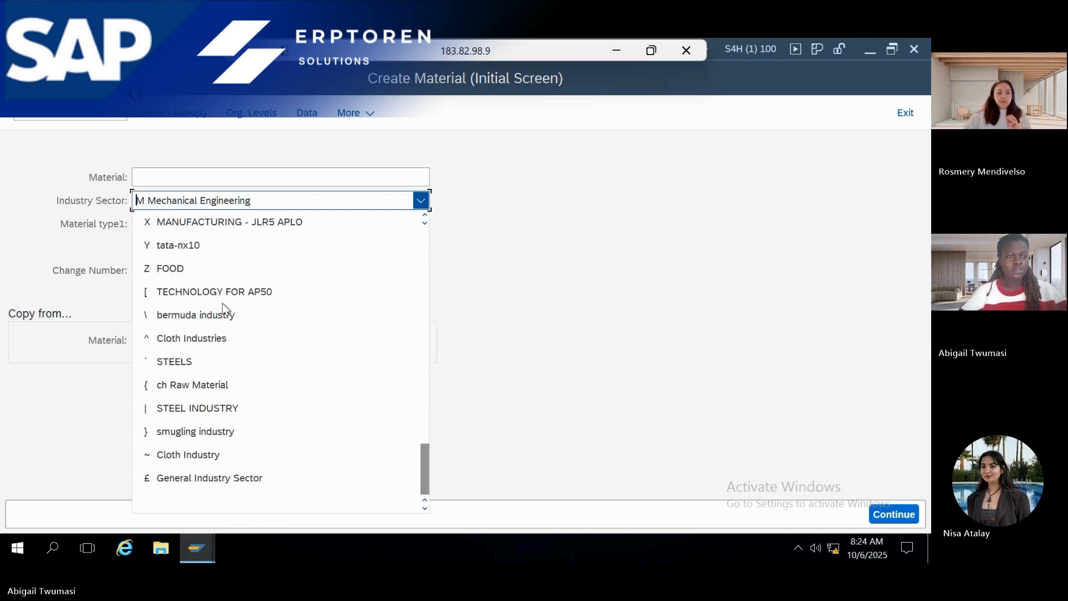
pyautogui.press('m')
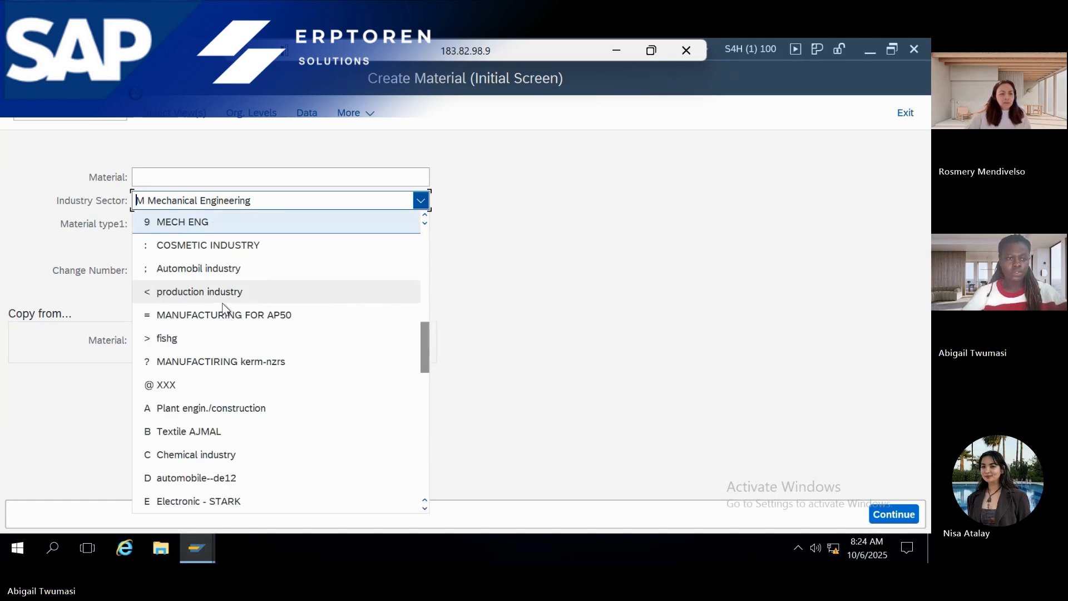
pyautogui.scroll(-2, 222, 304)
pyautogui.scroll(-5, 222, 304)
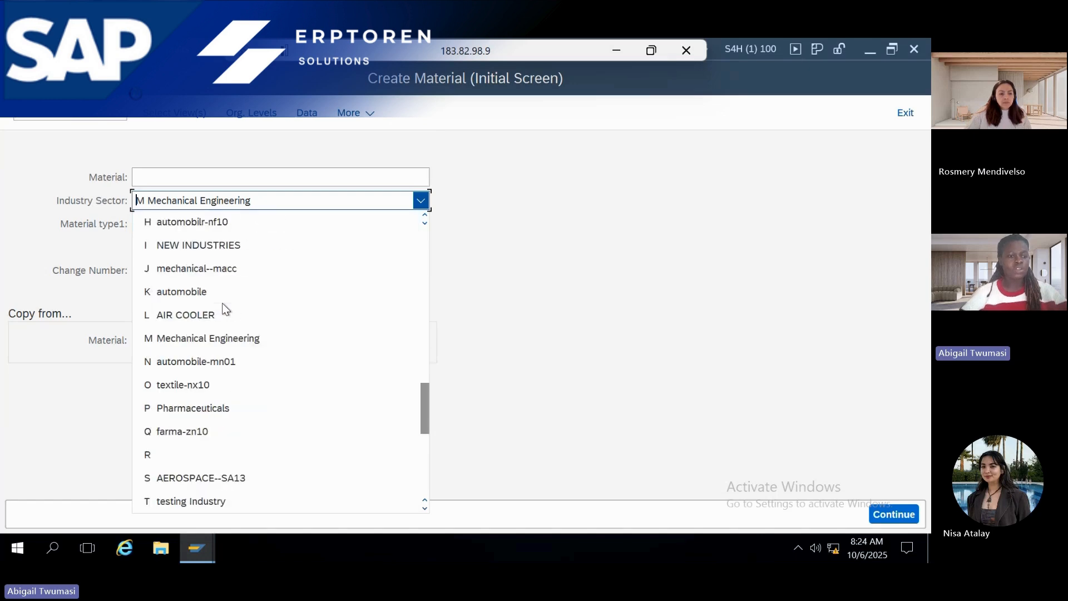
pyautogui.scroll(-2, 222, 303)
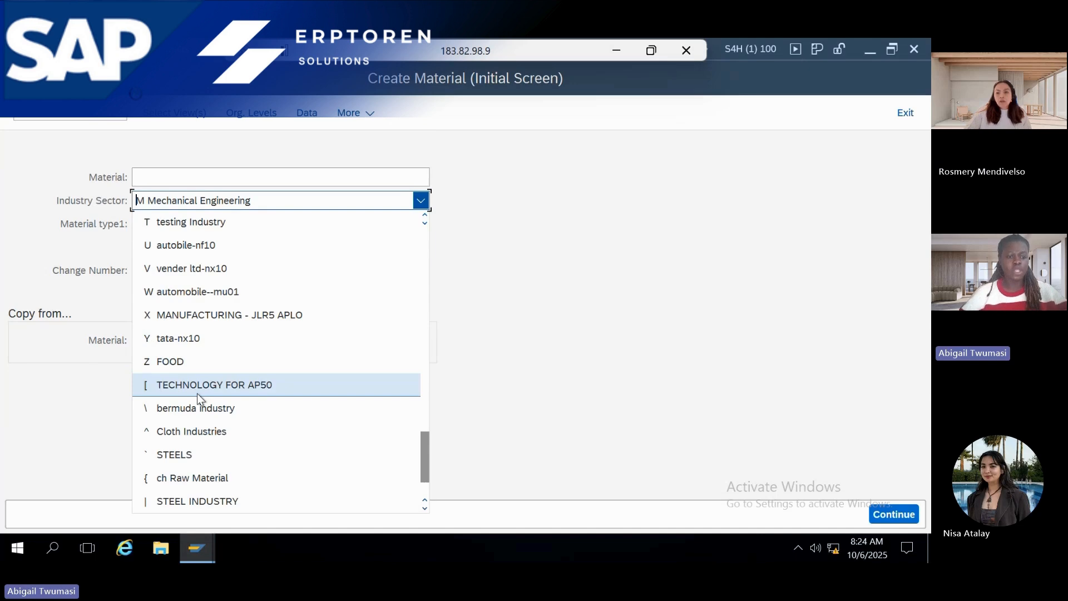
pyautogui.scroll(-1, 197, 393)
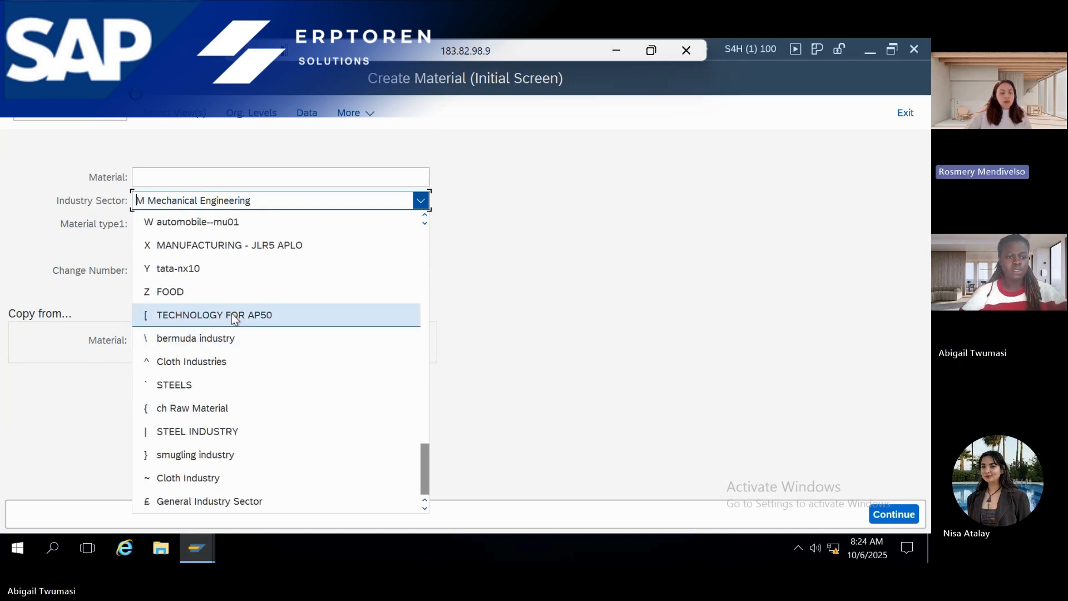
pyautogui.click(234, 318)
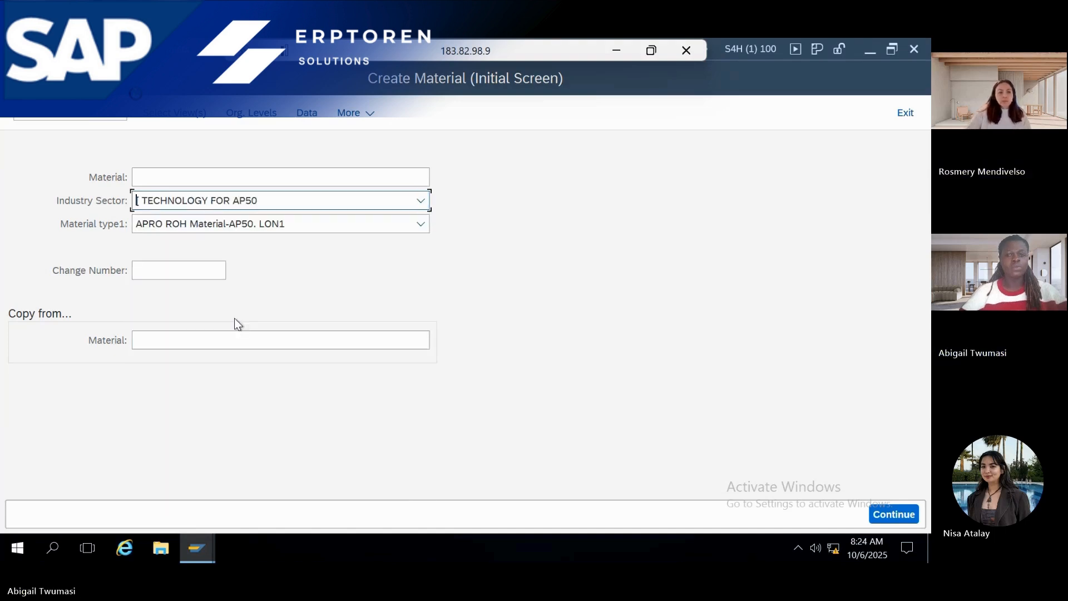
# Continue to the view selection and add Basic Data 2 and MRP 1, MRP 2, MRP 3 and MRP 4
pyautogui.click(906, 513)
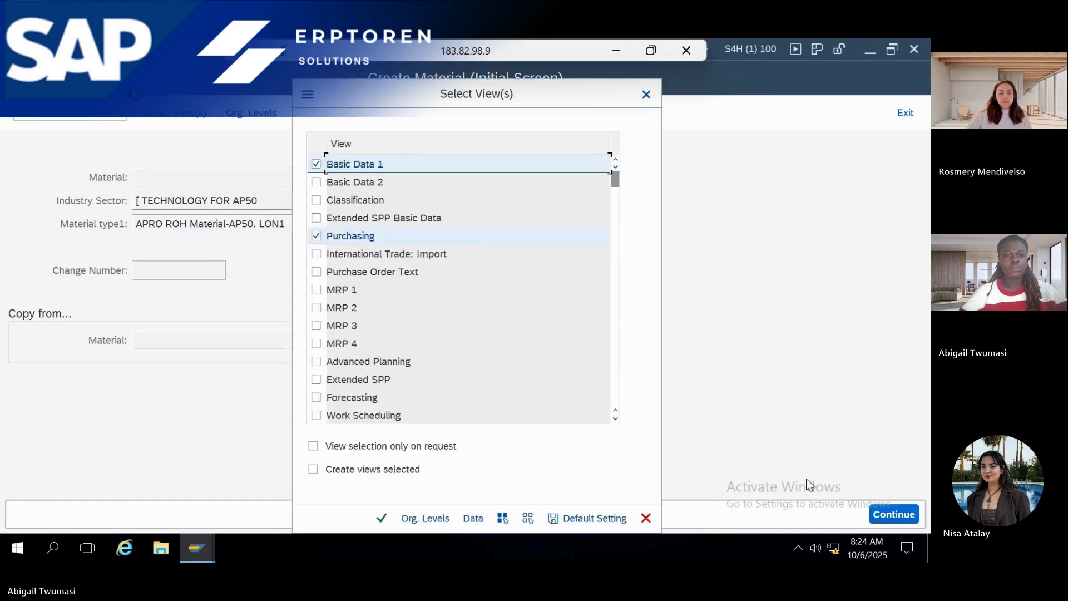
pyautogui.click(316, 182)
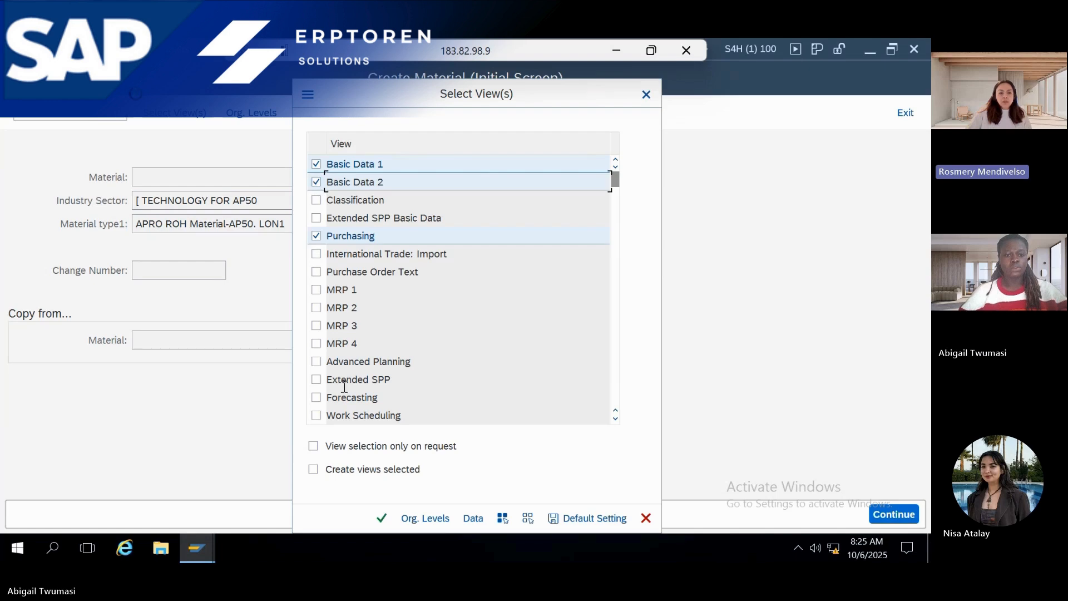
pyautogui.scroll(-3, 320, 312)
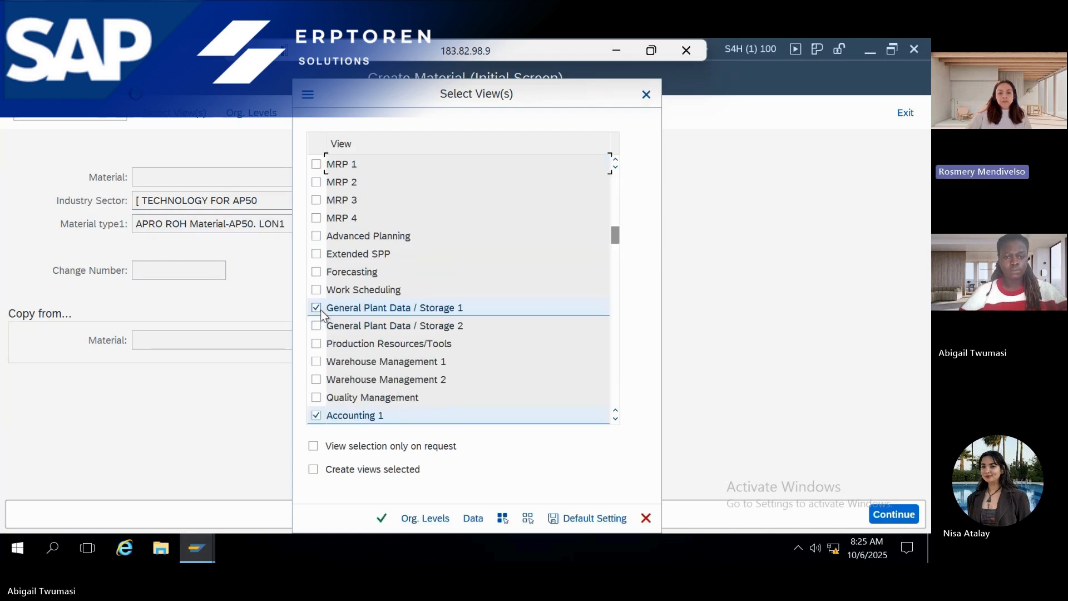
pyautogui.scroll(2, 320, 309)
pyautogui.click(316, 271)
pyautogui.click(317, 290)
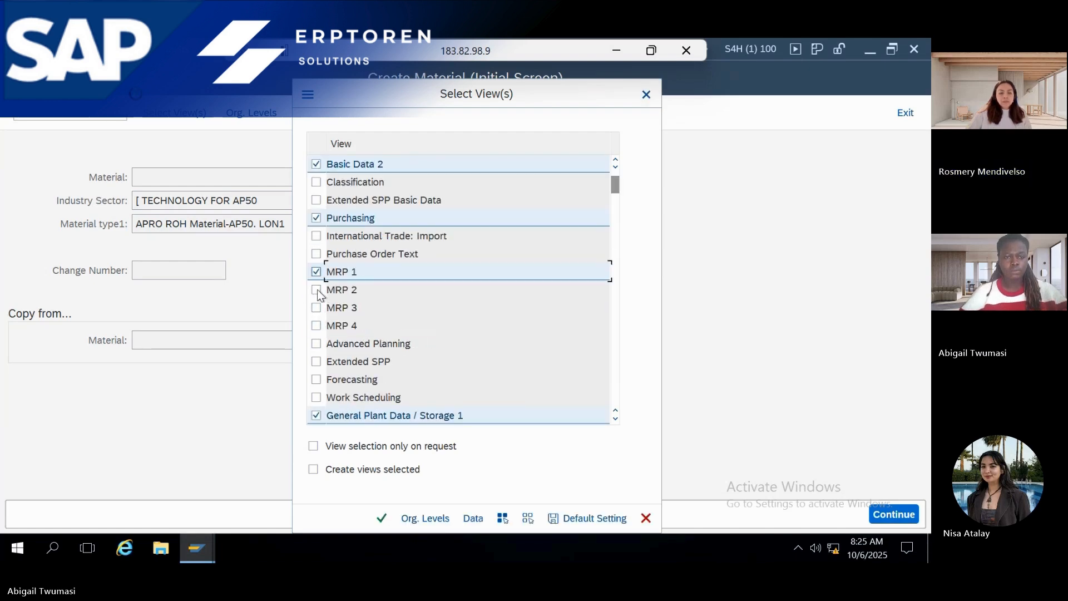
pyautogui.click(316, 326)
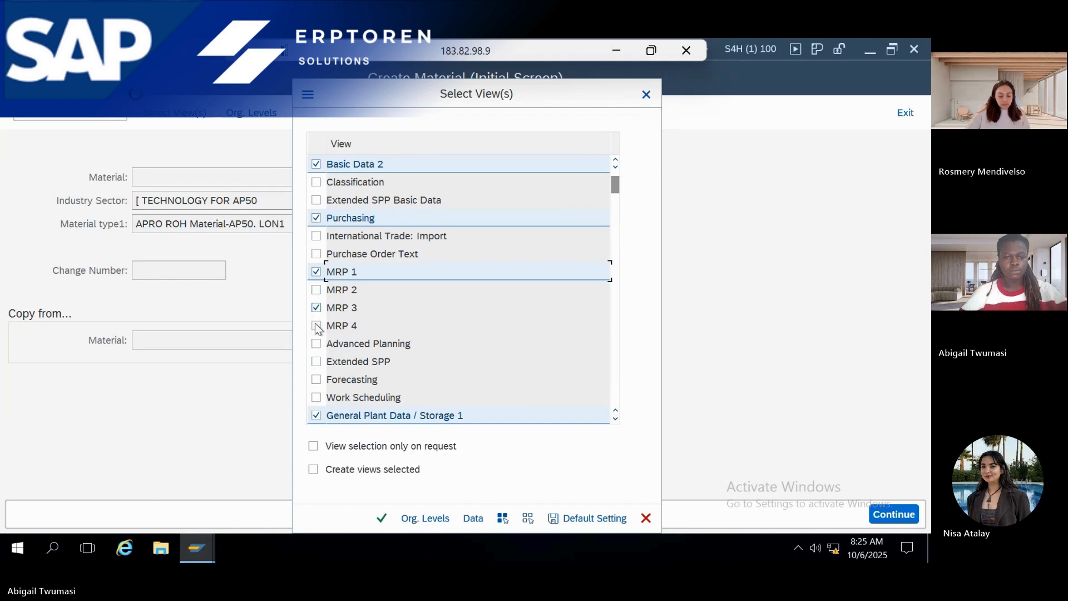
pyautogui.click(316, 289)
pyautogui.click(317, 290)
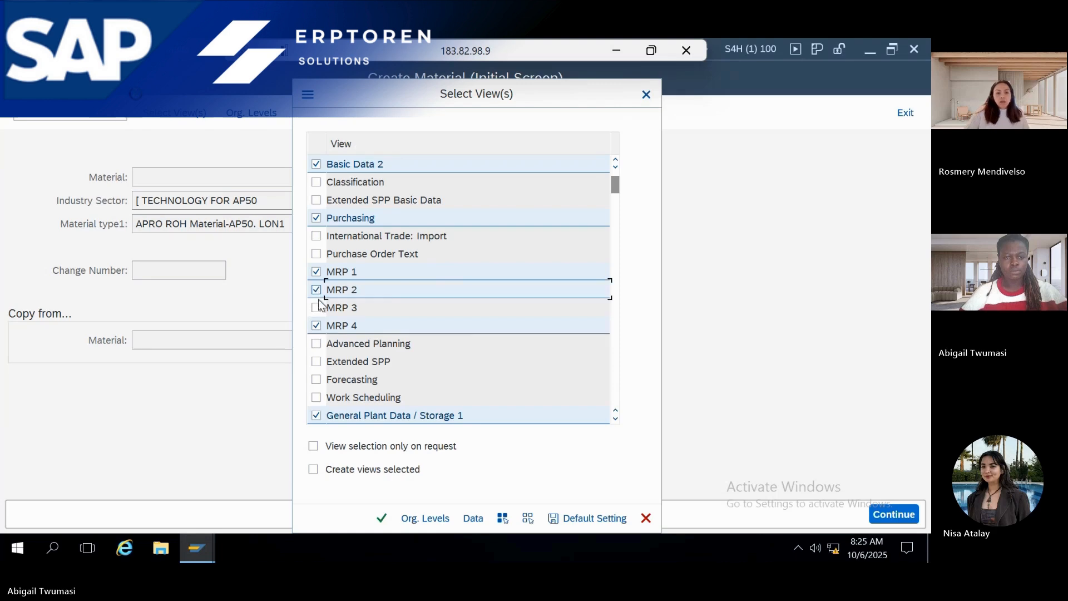
pyautogui.click(317, 308)
# Add the Accounting 2 and General Plant Data / Storage 2 views and confirm the view selection
pyautogui.scroll(-5, 317, 309)
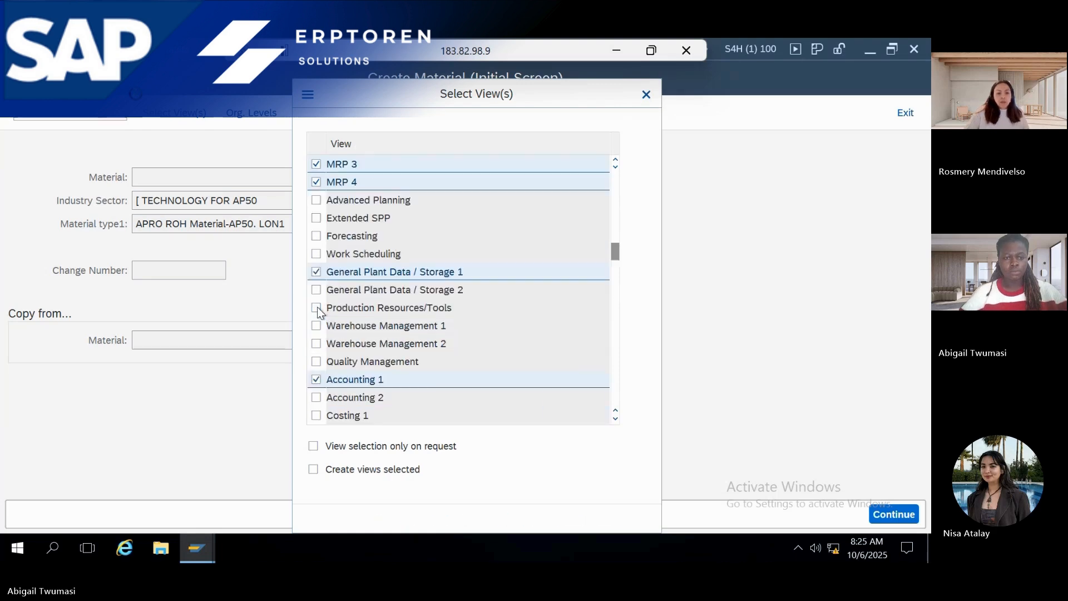
pyautogui.click(316, 381)
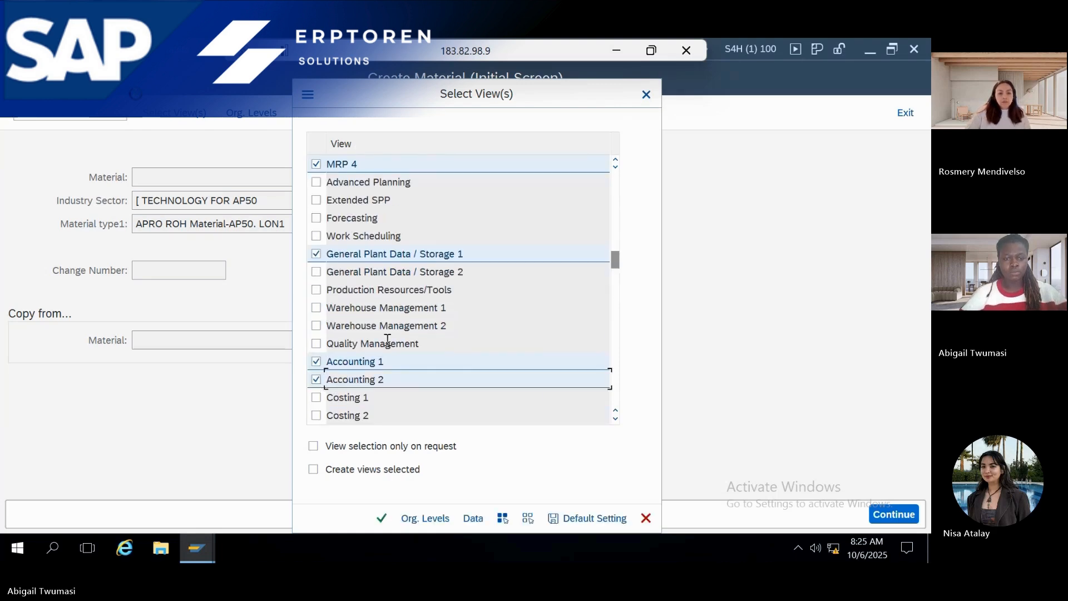
pyautogui.scroll(-5, 386, 340)
pyautogui.scroll(8, 385, 341)
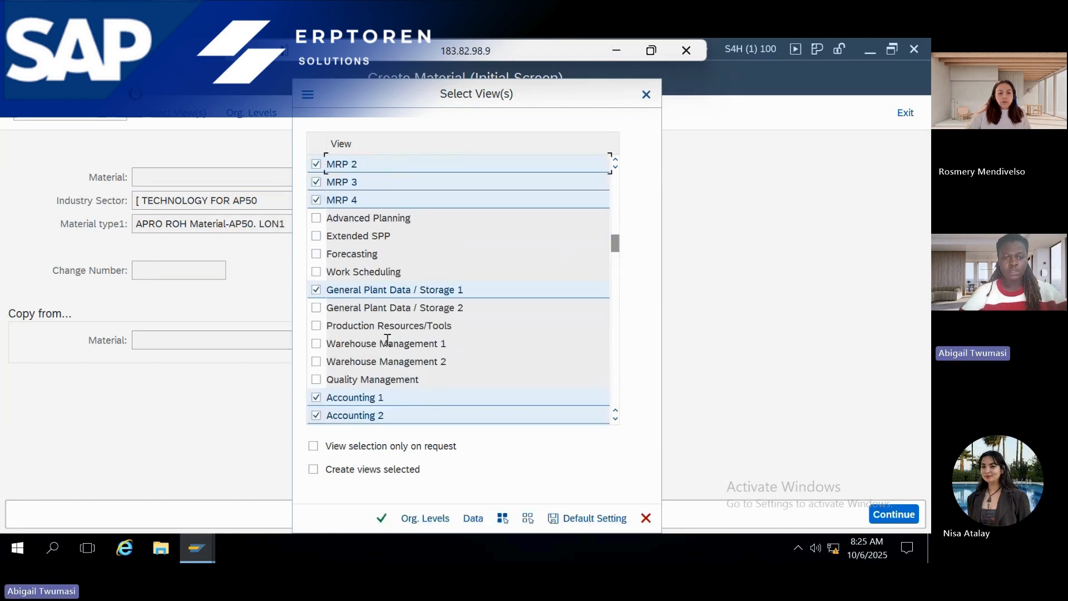
pyautogui.click(316, 307)
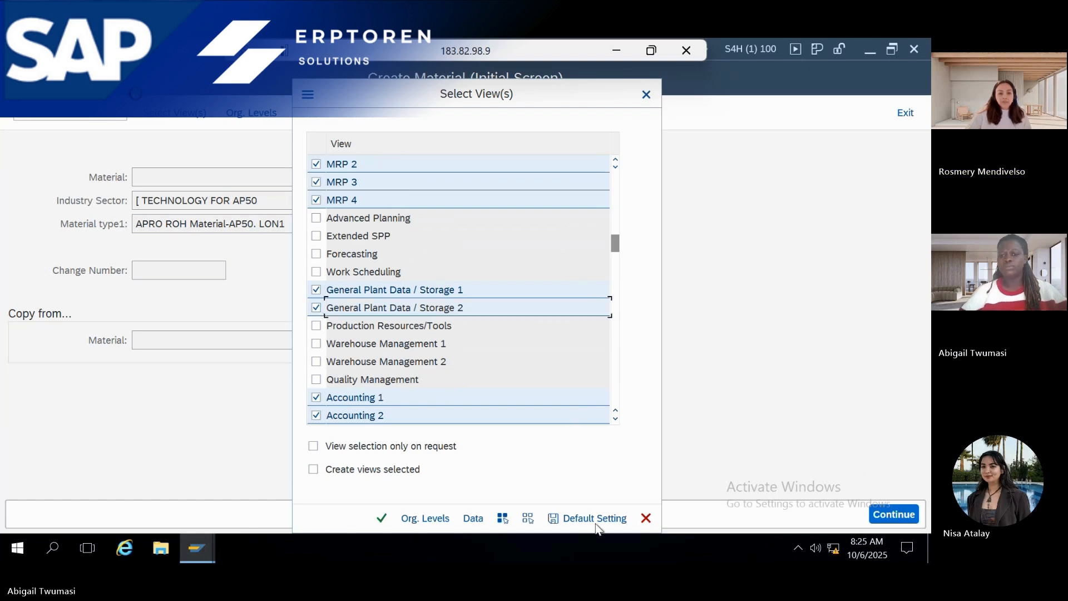
pyautogui.click(382, 517)
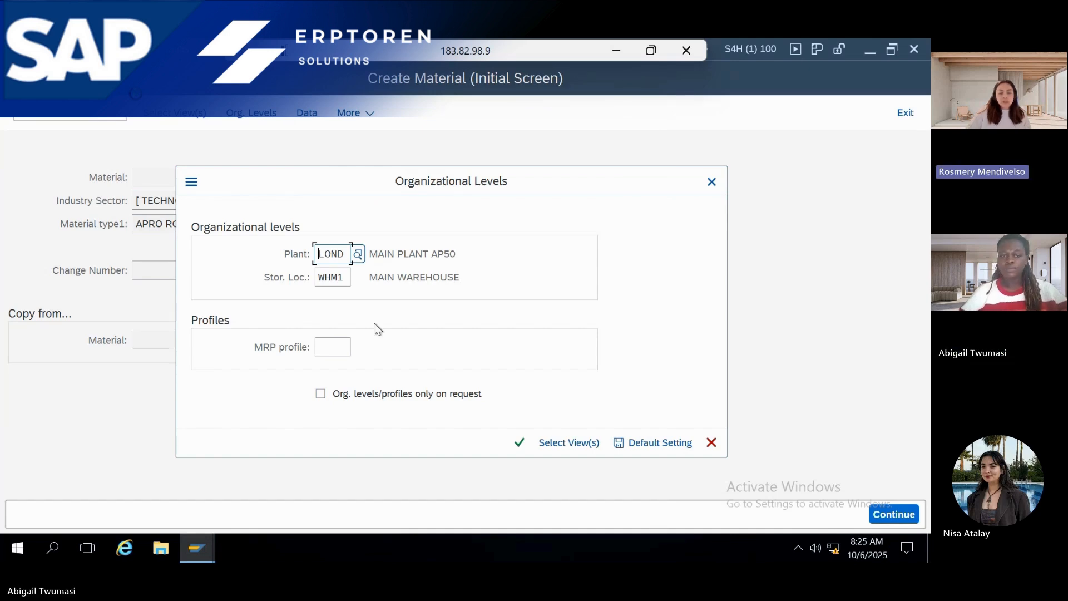
# Look through the possible plant entries for the organizational levels and close the list without choosing one
pyautogui.click(357, 254)
pyautogui.scroll(-10, 167, 392)
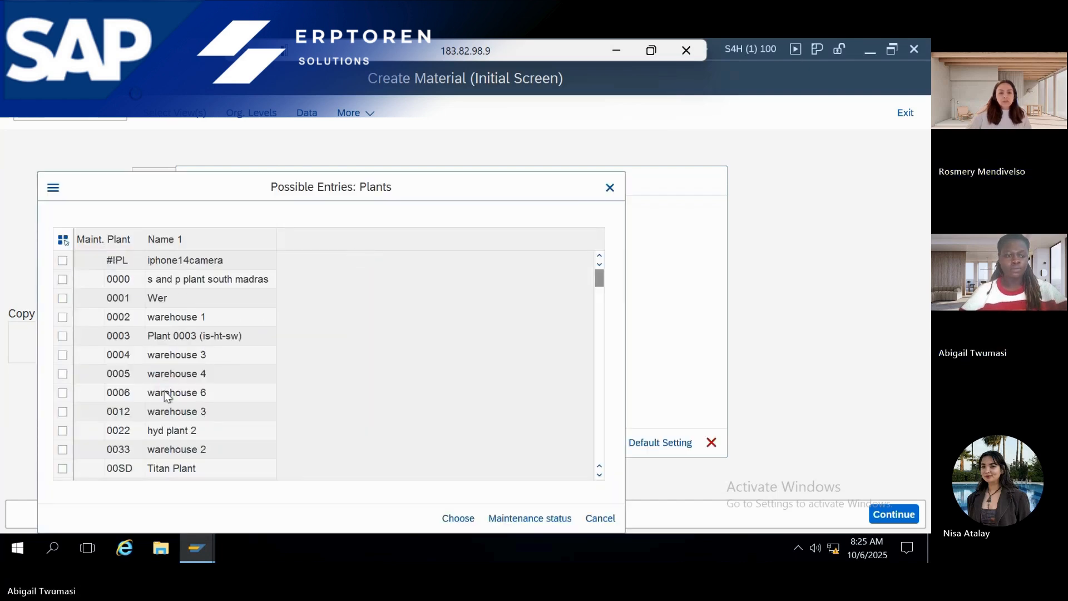
pyautogui.scroll(-5, 167, 395)
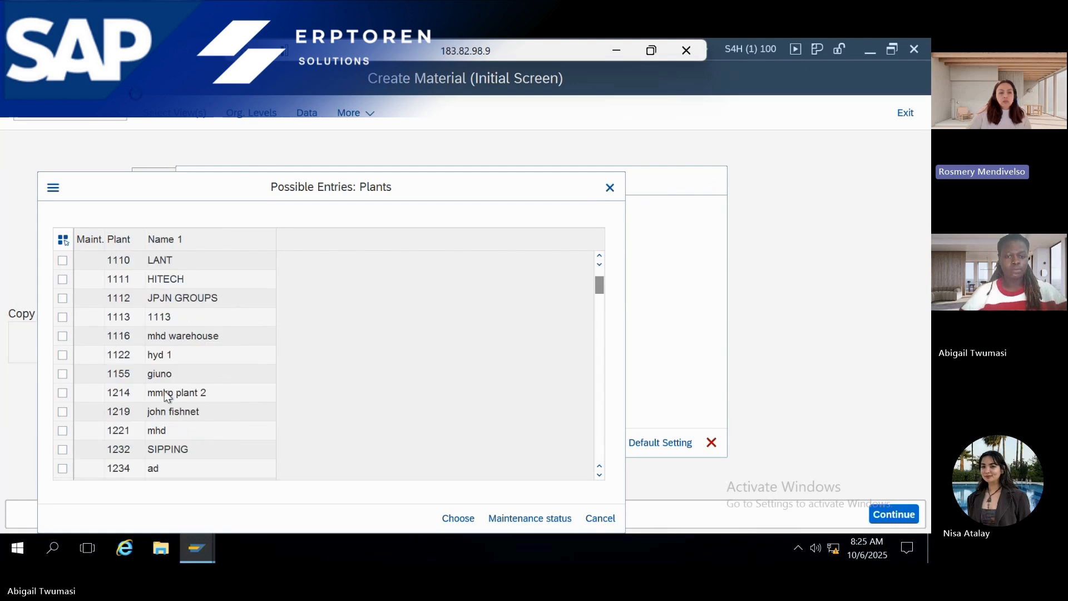
pyautogui.click(600, 517)
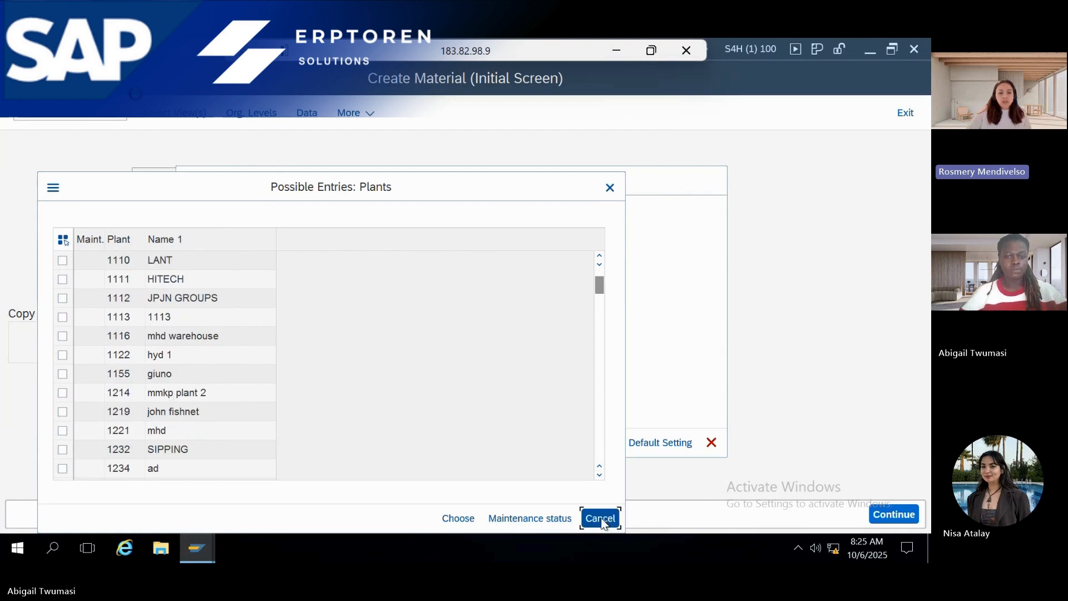
# Set the plant in the organizational levels to LON1
pyautogui.write('lon1')
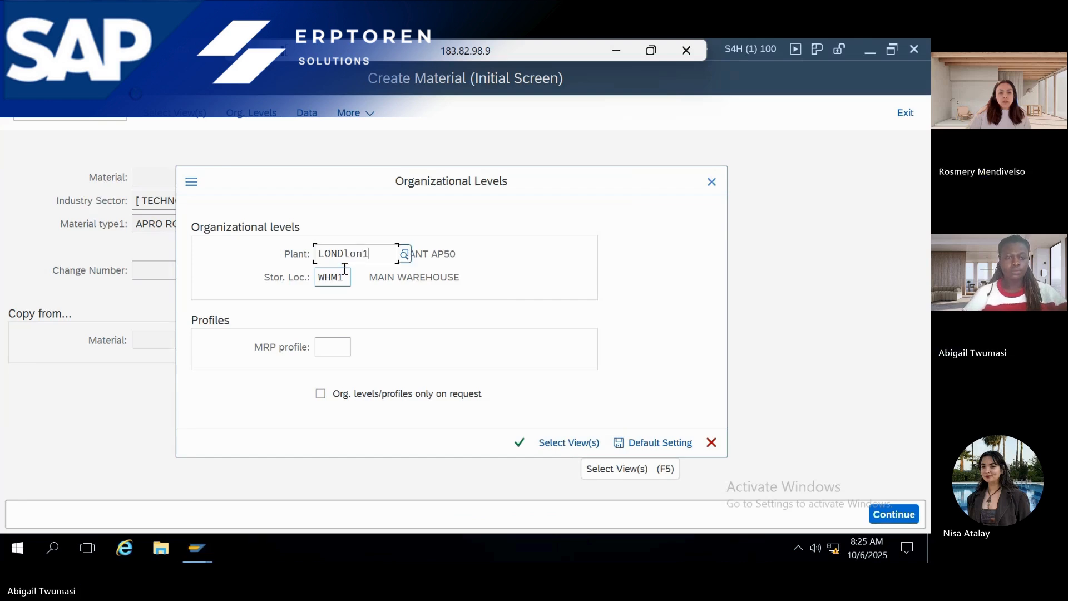
pyautogui.press('BackSpace')
pyautogui.press('BackSpace')
pyautogui.press('BackSpace')
pyautogui.press('BackSpace')
pyautogui.press('BackSpace')
pyautogui.press('BackSpace')
pyautogui.press('BackSpace')
pyautogui.press('BackSpace')
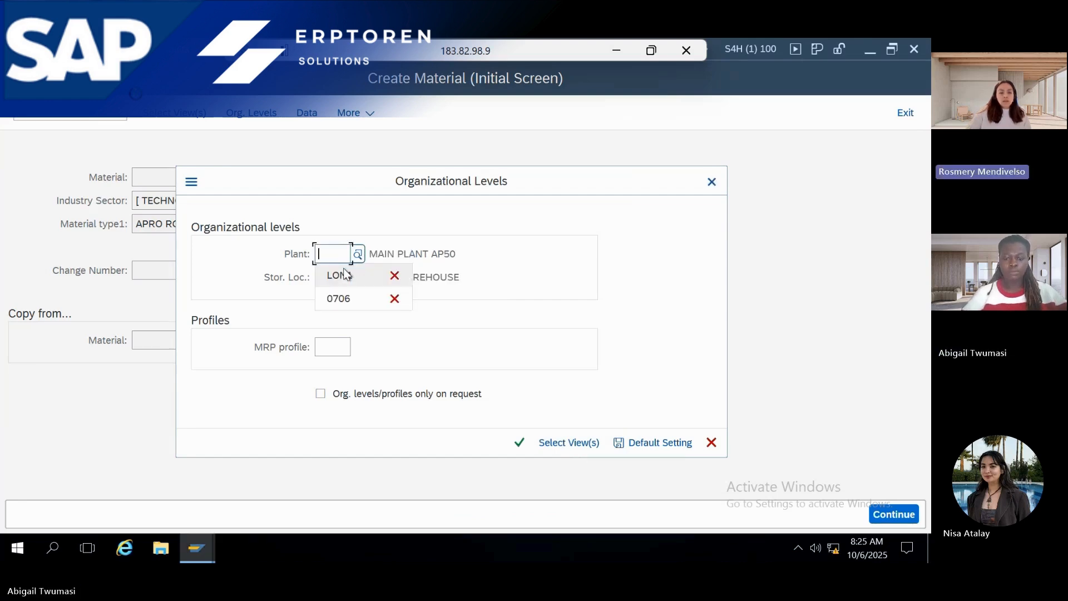
pyautogui.write('lon1')
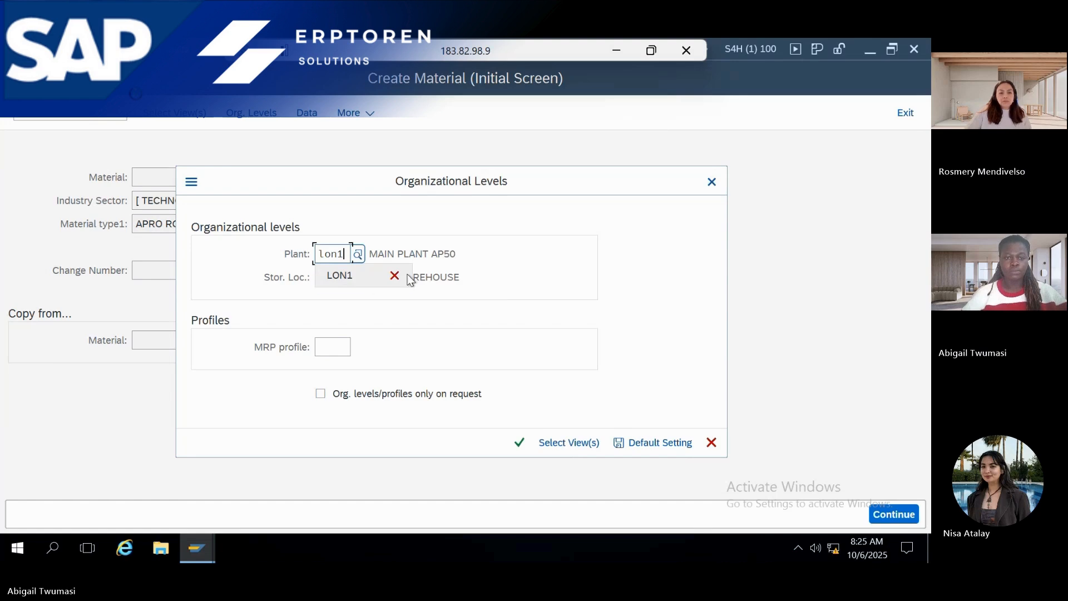
pyautogui.click(365, 276)
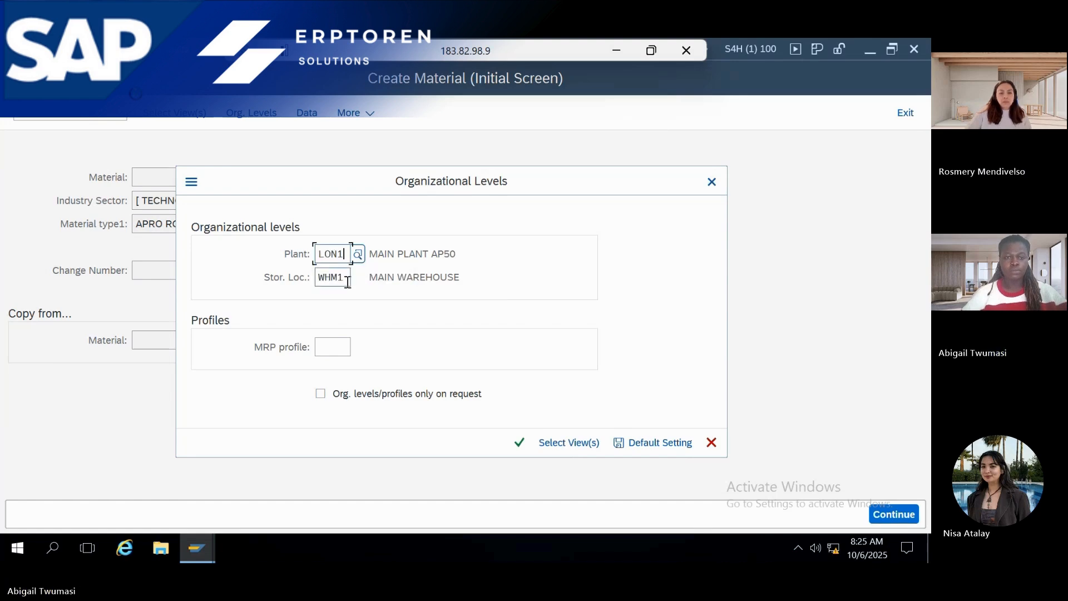
# Set the storage location to WH01, the LON1 main warehouse, and confirm the organizational levels
pyautogui.click(345, 278)
pyautogui.press('BackSpace')
pyautogui.press('BackSpace')
pyautogui.press('BackSpace')
pyautogui.press('BackSpace')
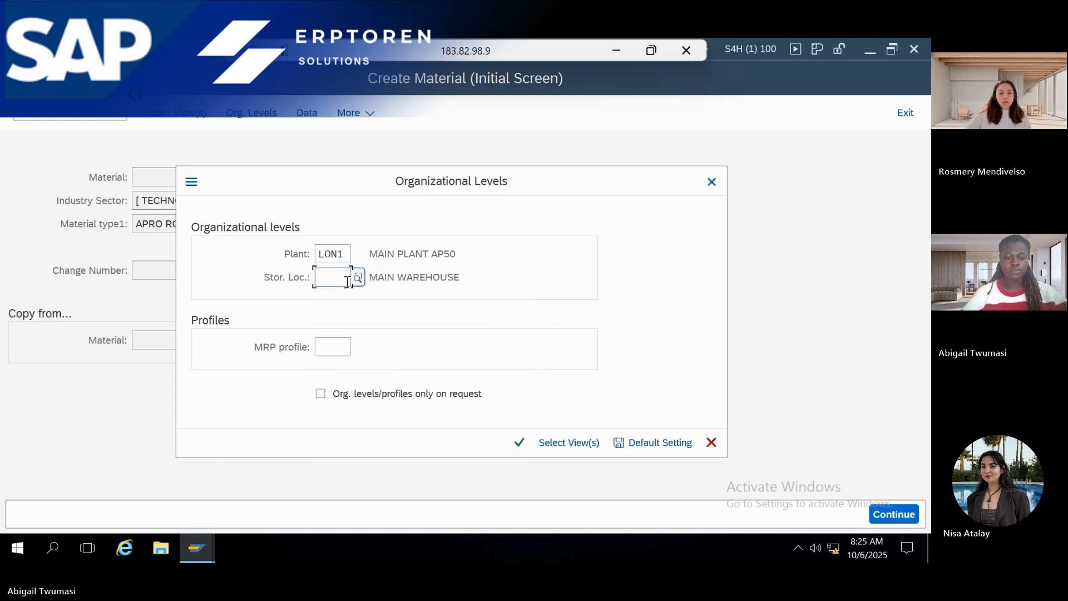
pyautogui.write('w')
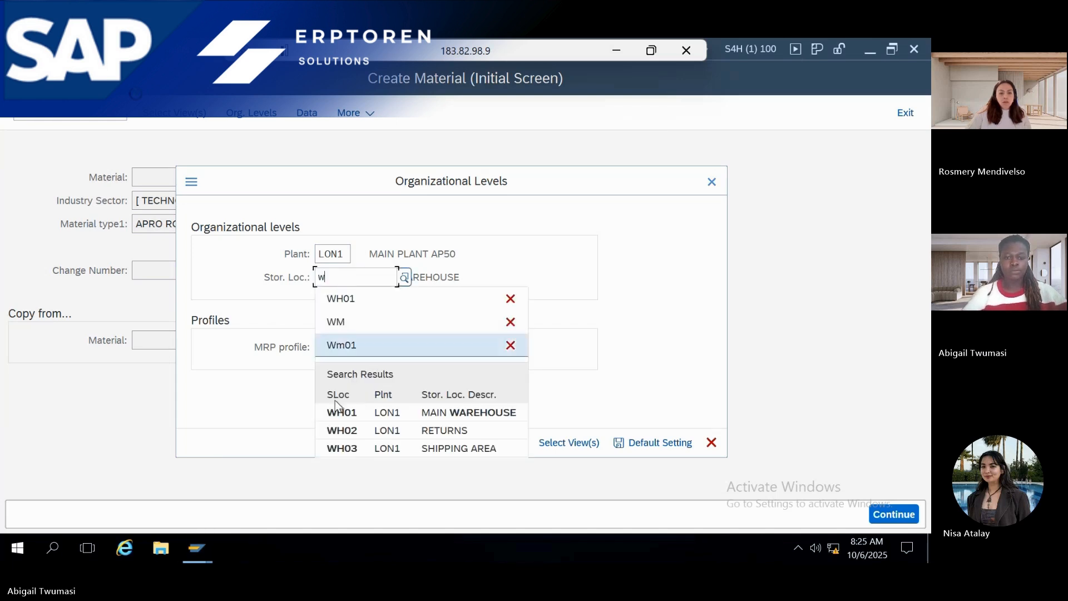
pyautogui.click(354, 413)
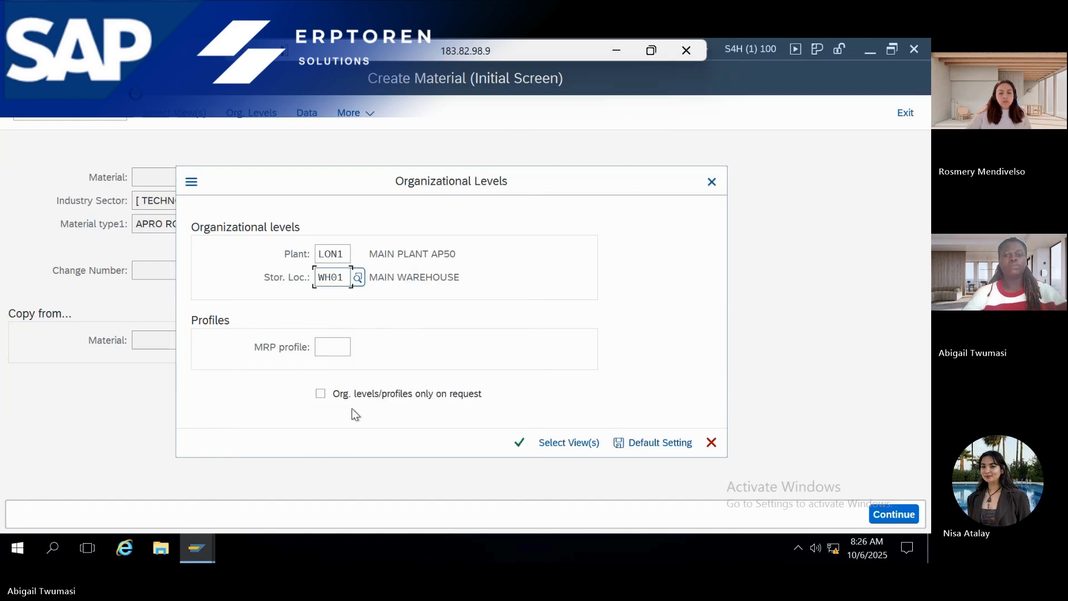
pyautogui.click(518, 443)
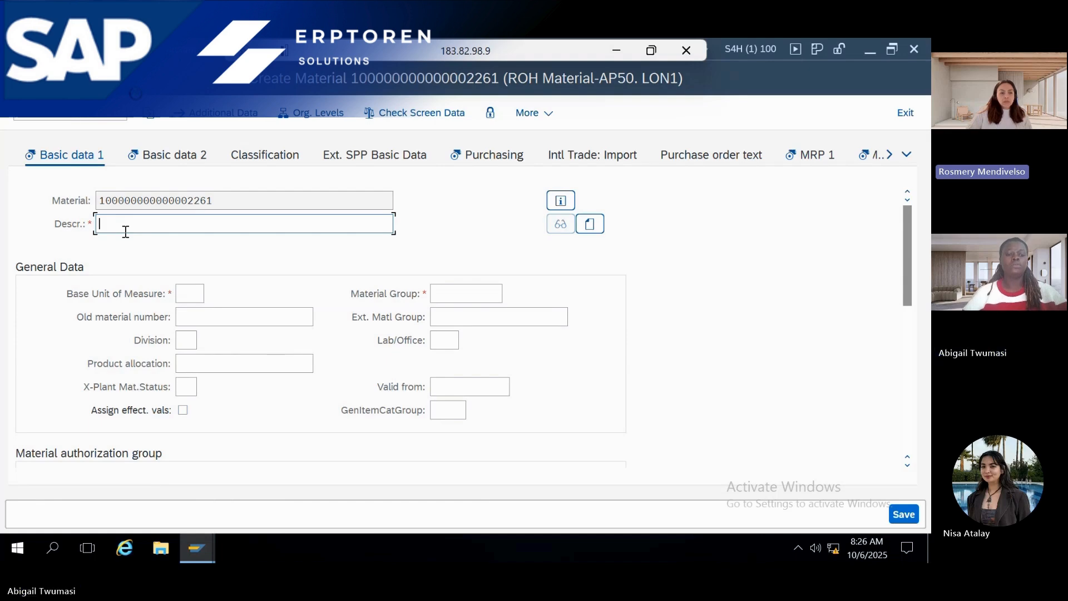
# Enter the material description CABLE in capitals and set the base unit of measure to EA
pyautogui.write('cable')
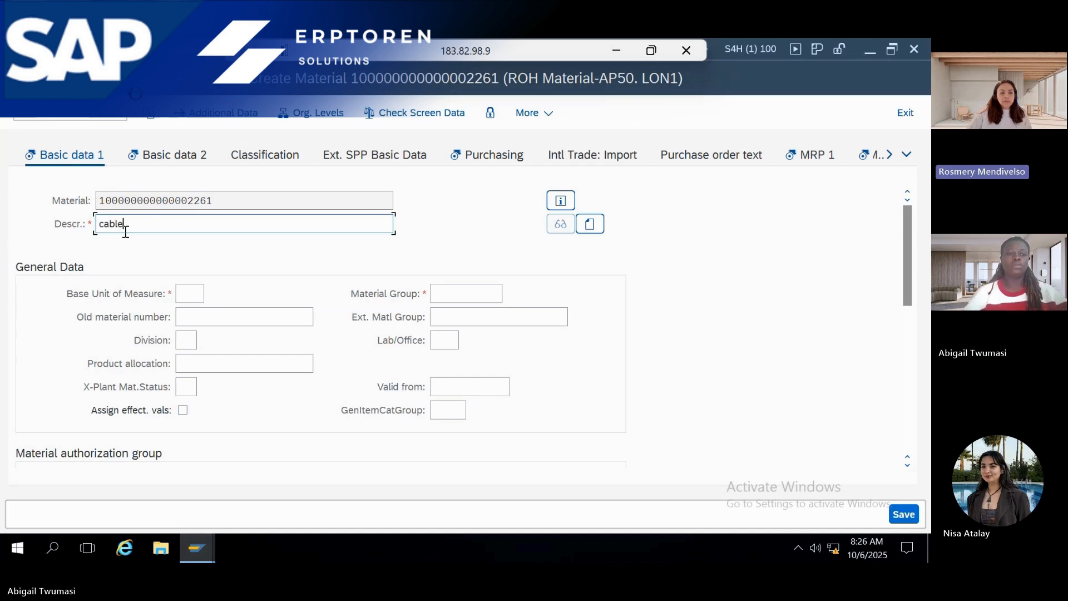
pyautogui.press('BackSpace')
pyautogui.press('BackSpace')
pyautogui.press('BackSpace')
pyautogui.press('BackSpace')
pyautogui.press('BackSpace')
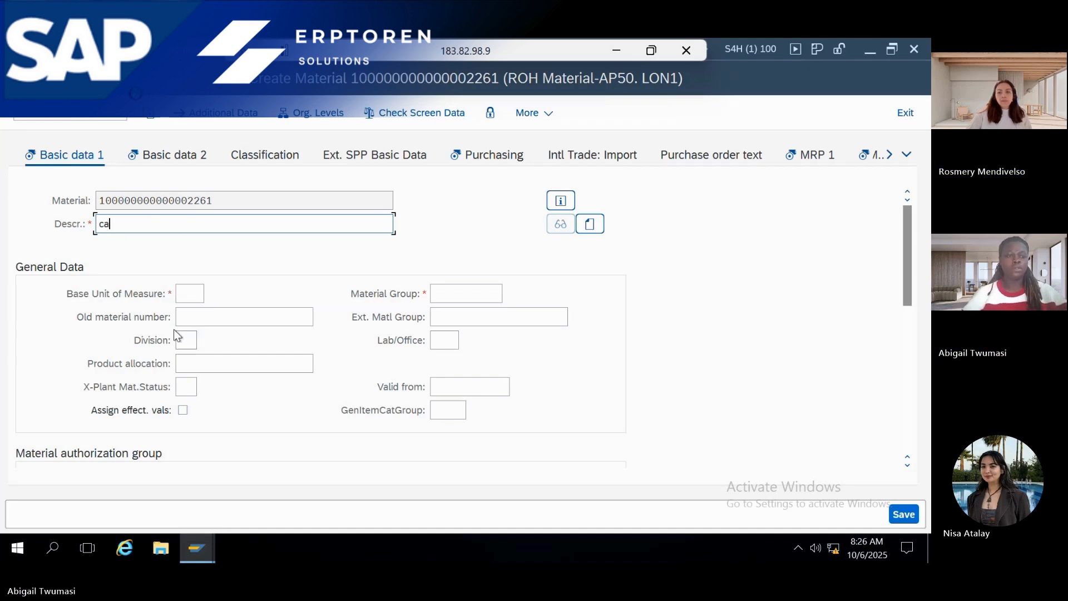
pyautogui.write('CABLE')
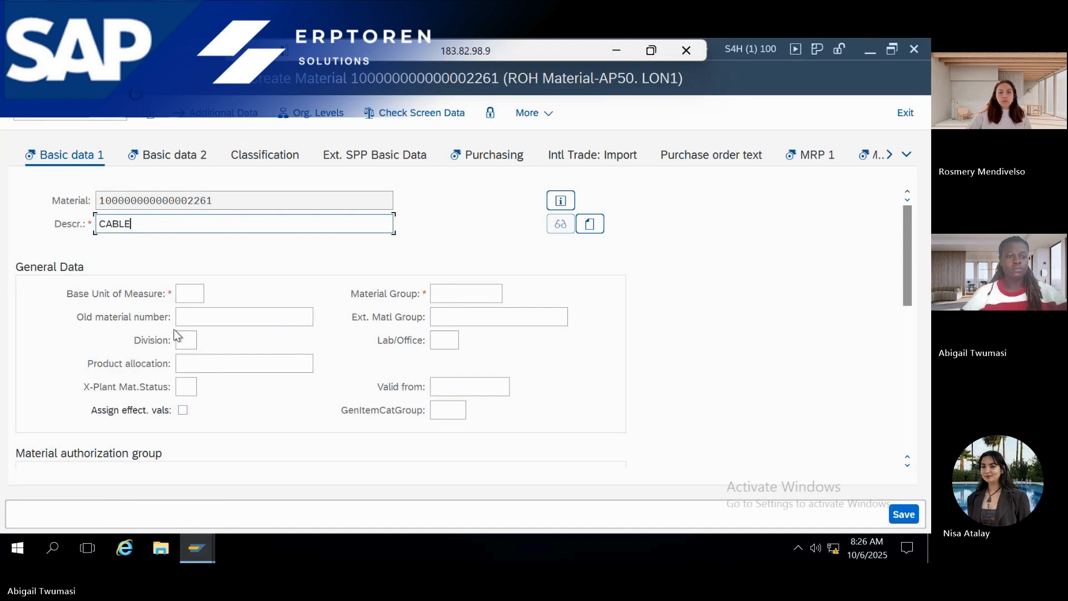
pyautogui.click(177, 295)
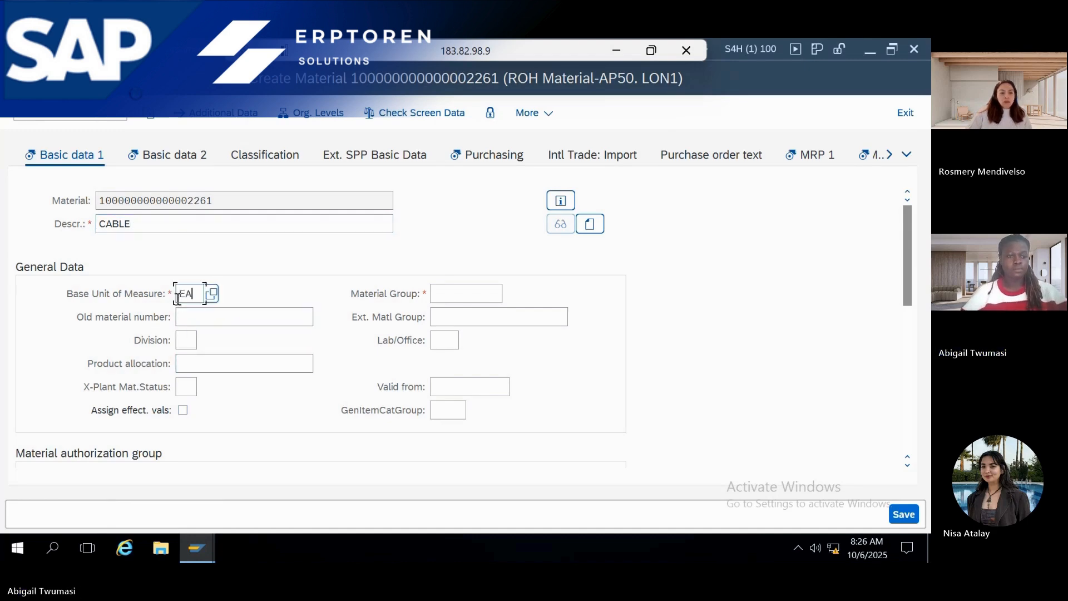
pyautogui.write('EA')
pyautogui.press('Return')
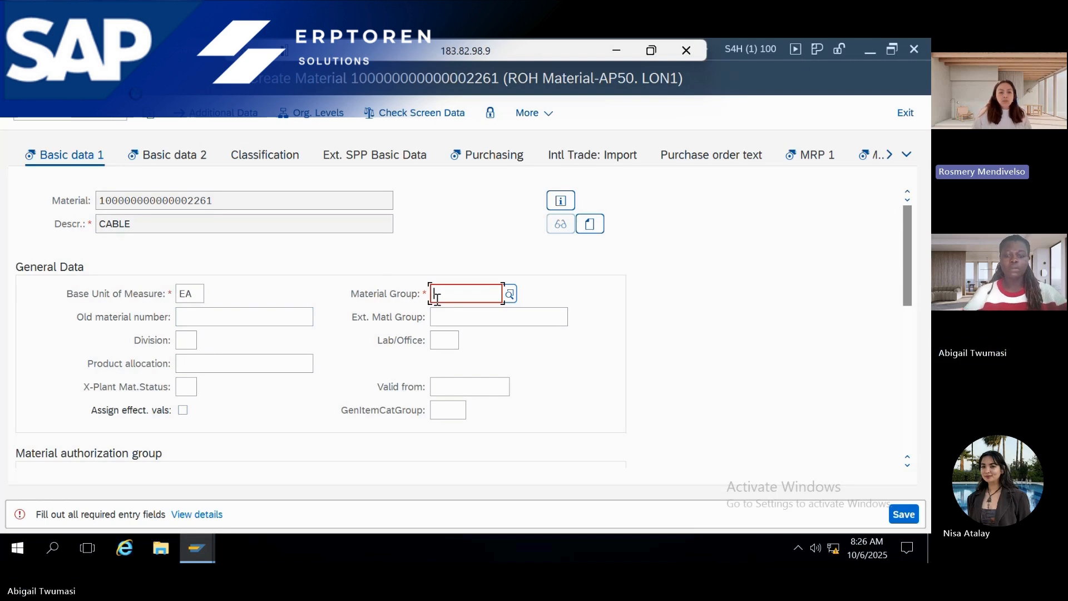
# Find and assign the material group APPLE400, and continue past Basic Data 2 to the Purchasing view
pyautogui.write('APLL')
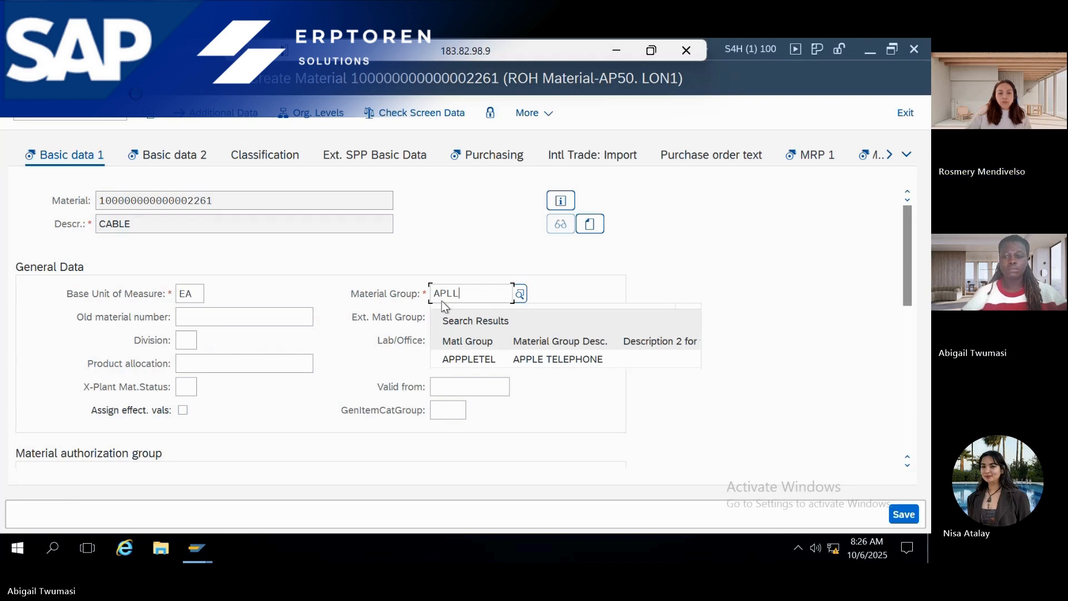
pyautogui.press('BackSpace')
pyautogui.write('PL')
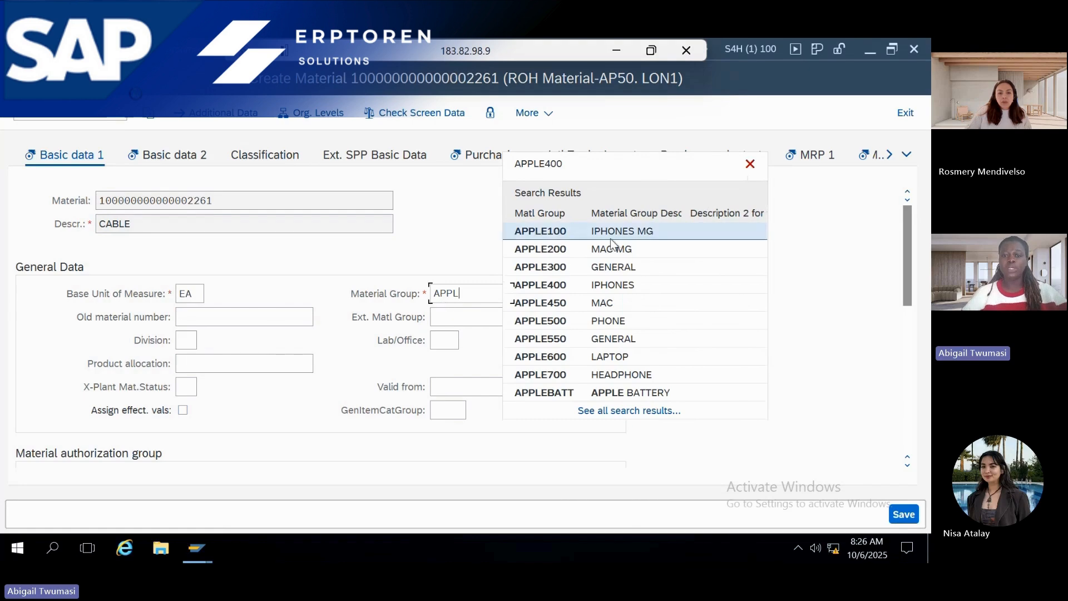
pyautogui.click(579, 285)
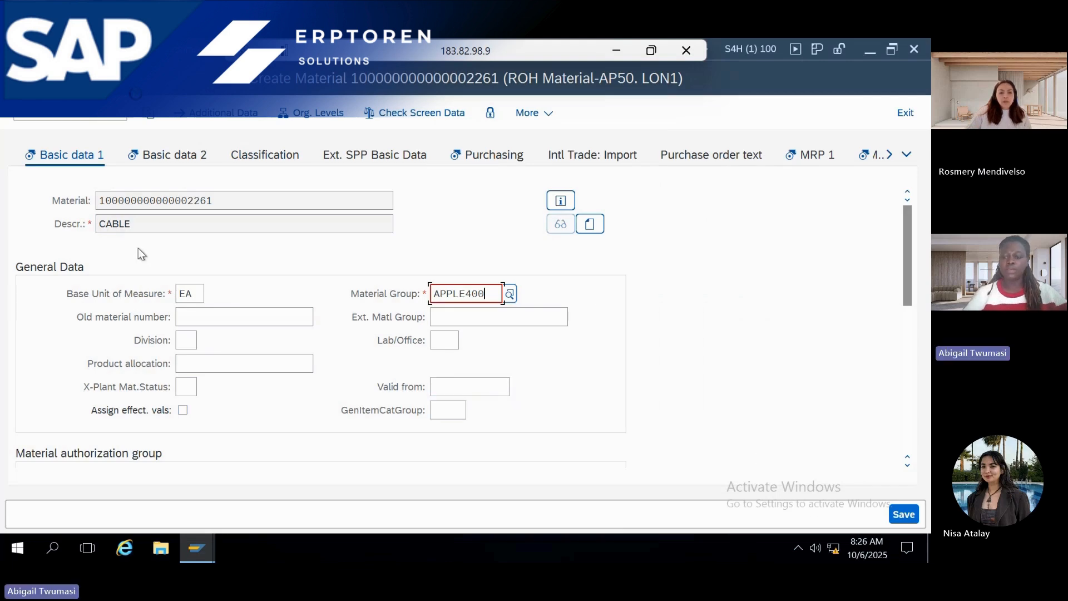
pyautogui.press('Return')
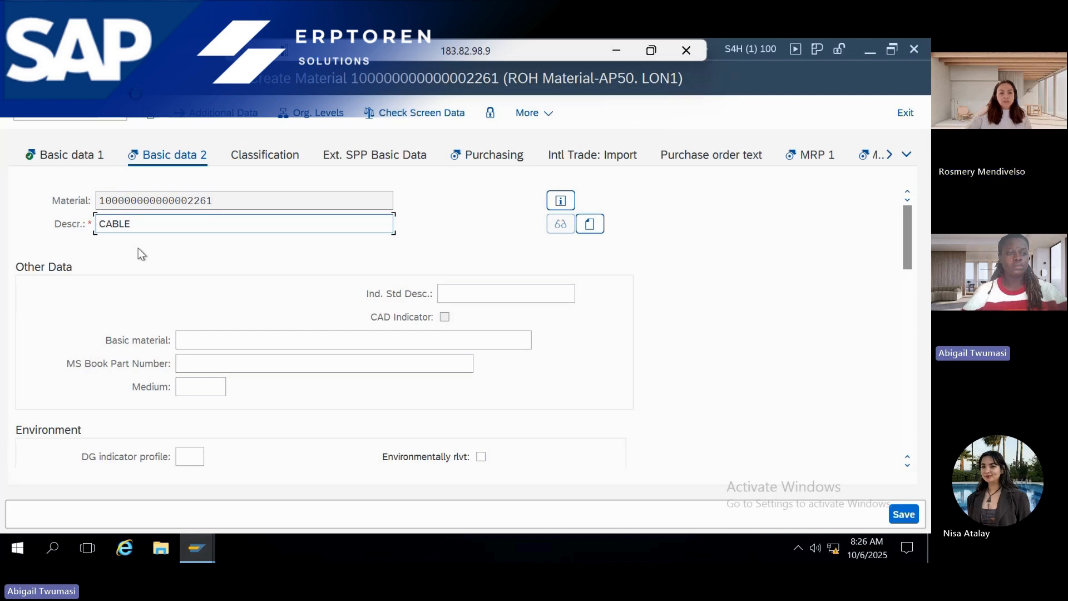
pyautogui.press('Return')
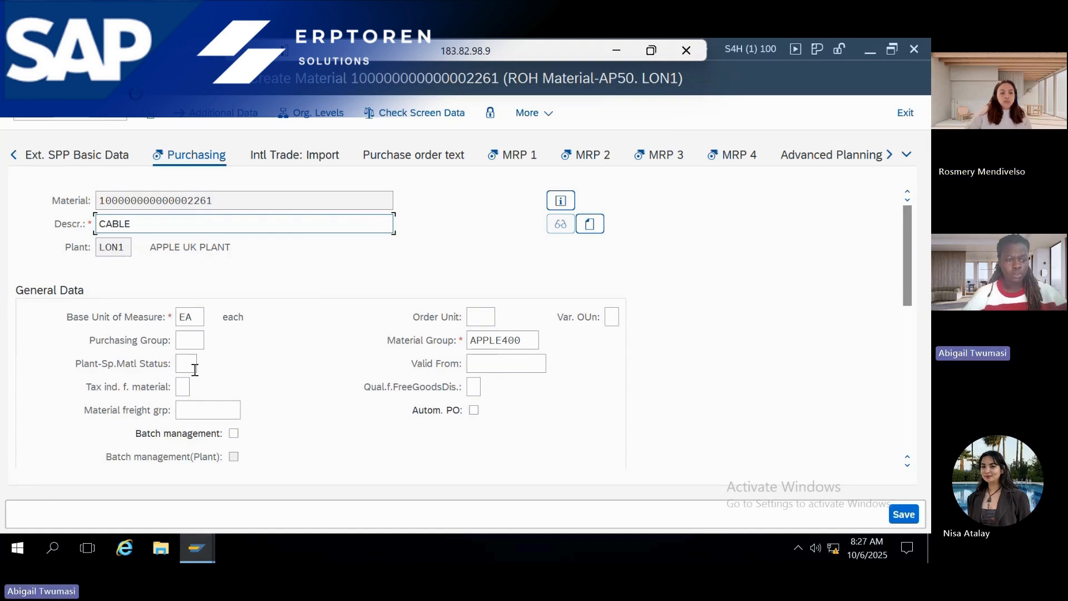
pyautogui.click(188, 341)
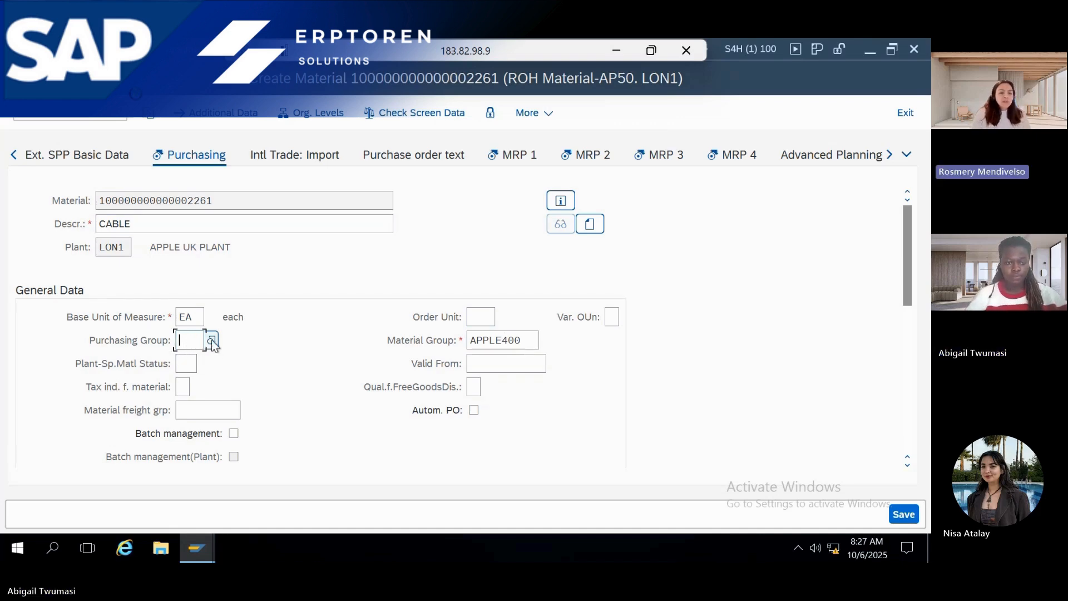
pyautogui.click(211, 340)
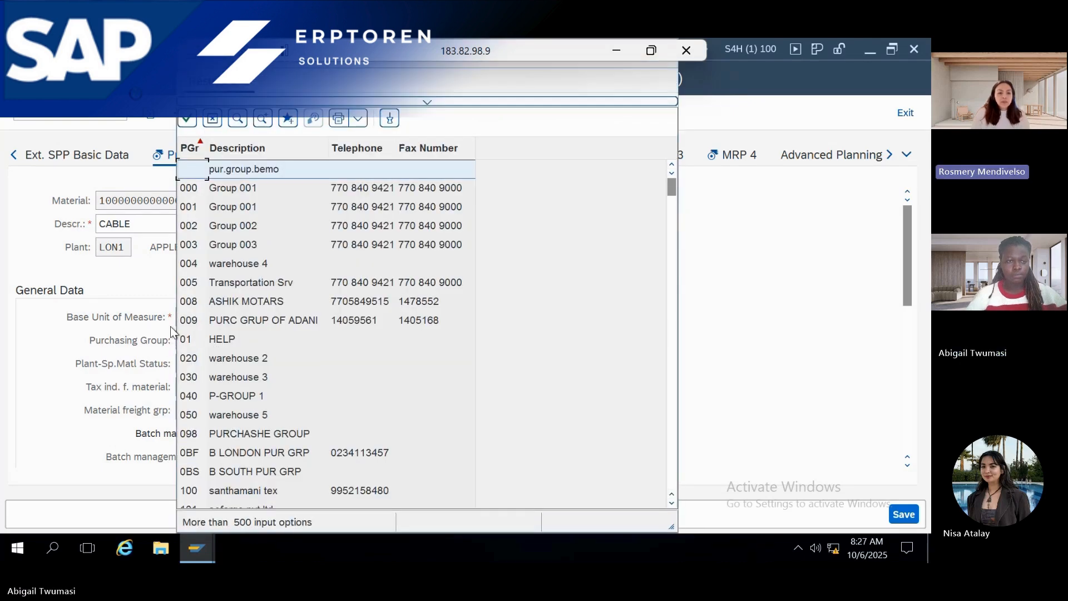
pyautogui.click(138, 361)
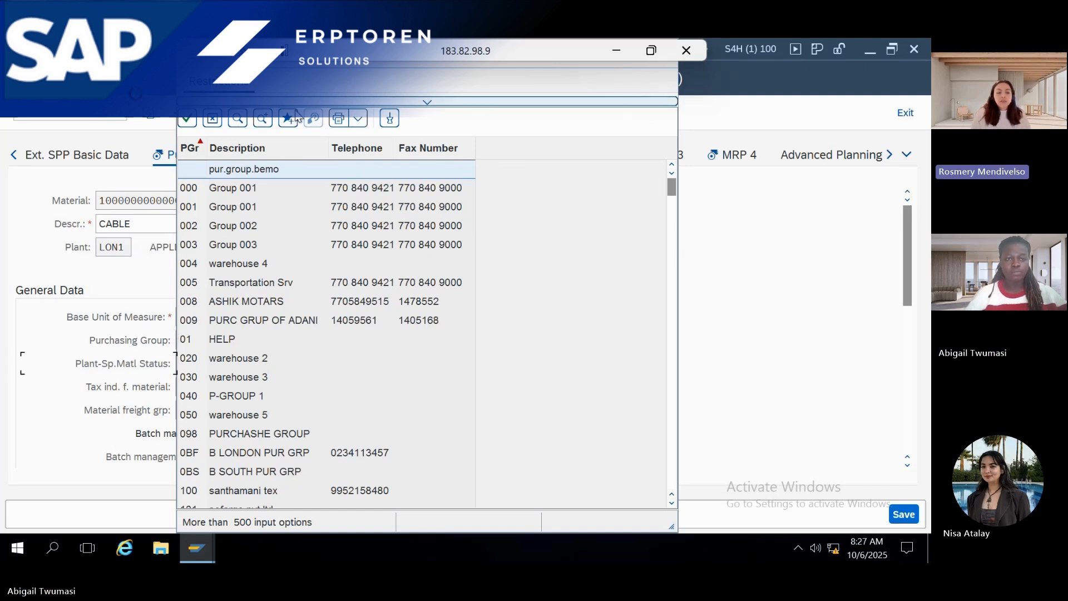
pyautogui.click(212, 118)
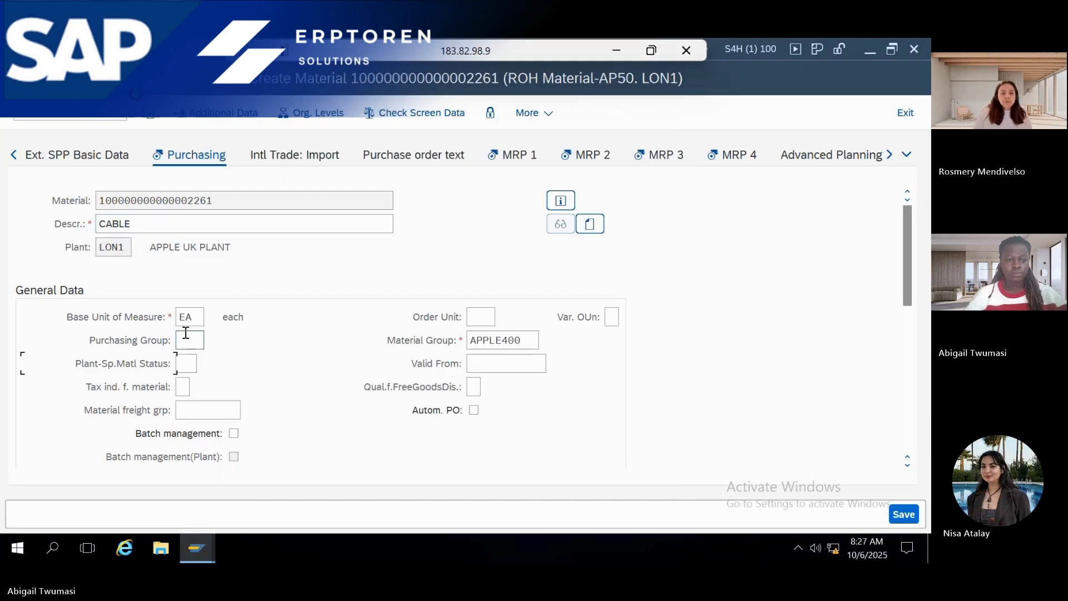
# Set the purchasing group to IG5 and continue to the MRP 1 view
pyautogui.click(186, 334)
pyautogui.write('IG5')
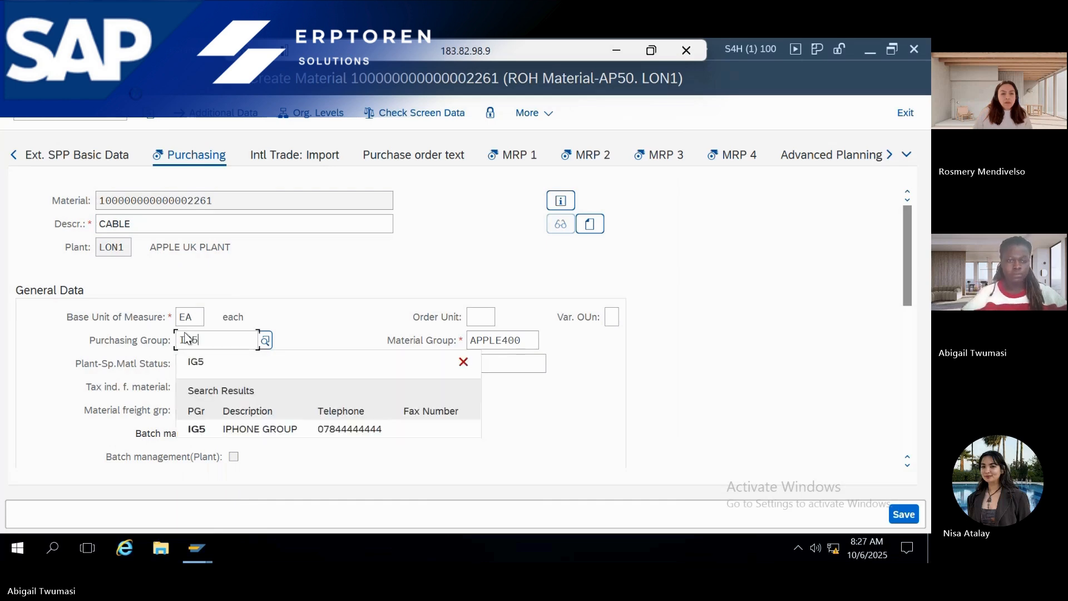
pyautogui.press('Return')
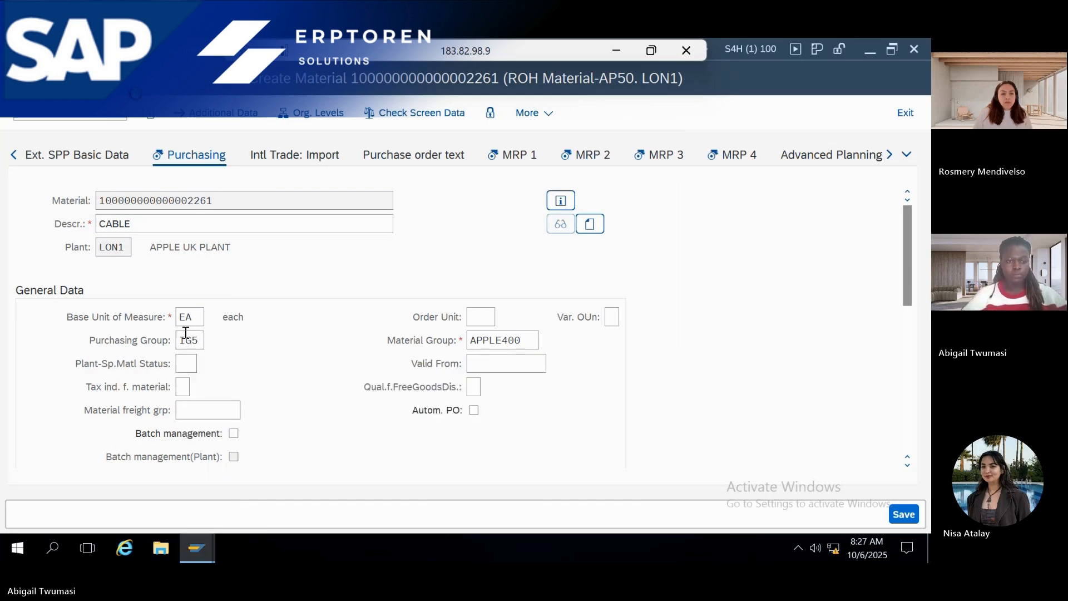
pyautogui.press('Return')
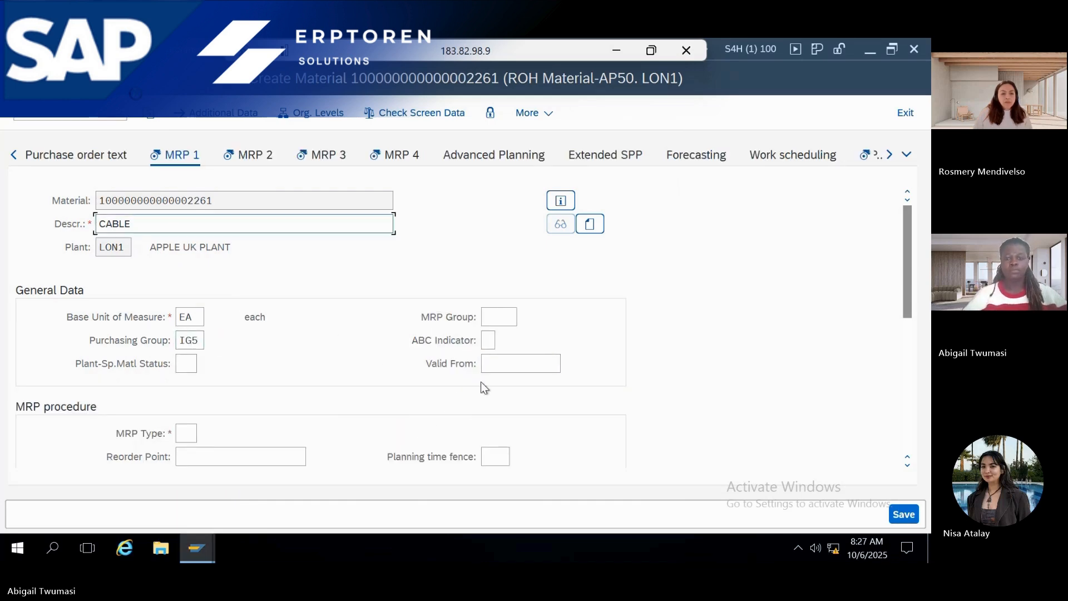
# Complete MRP 1 with MRP type PD, MRP controller OO2 and lot sizing procedure EX, and continue to MRP 2
pyautogui.press('Return')
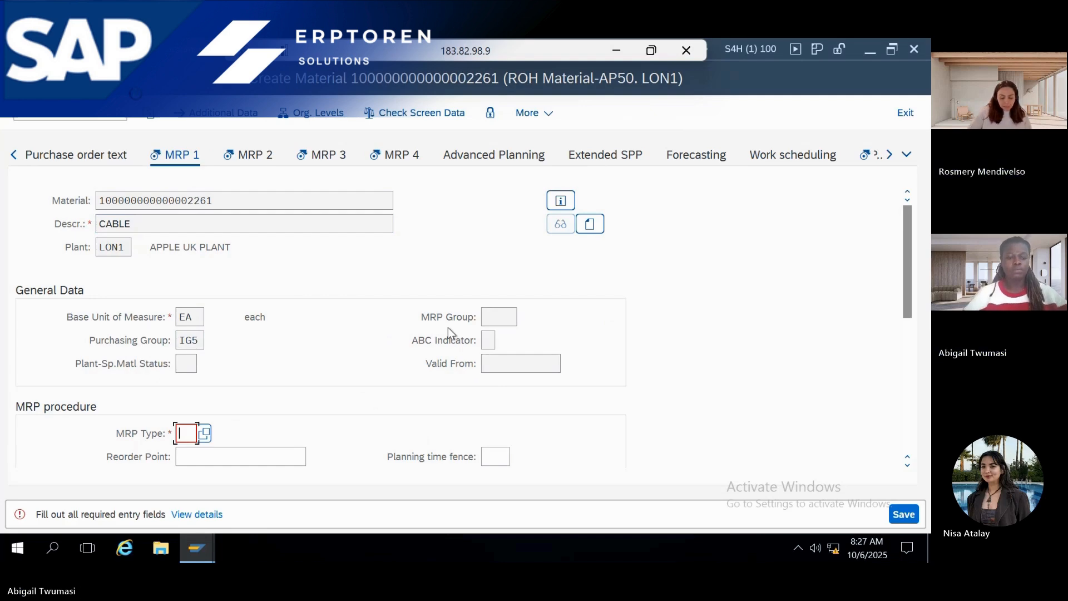
pyautogui.write('PD')
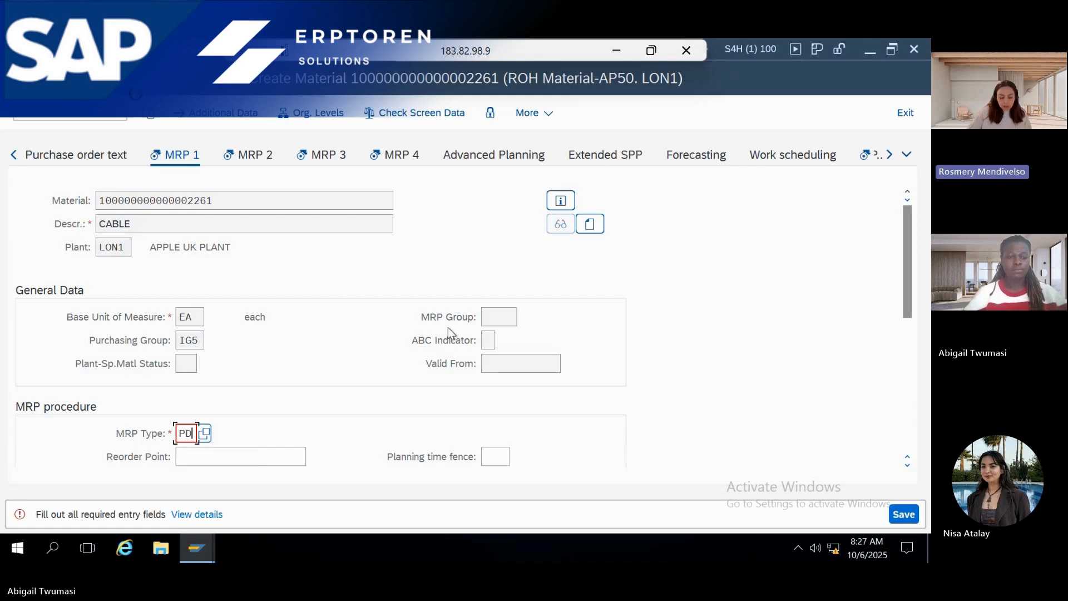
pyautogui.press('Return')
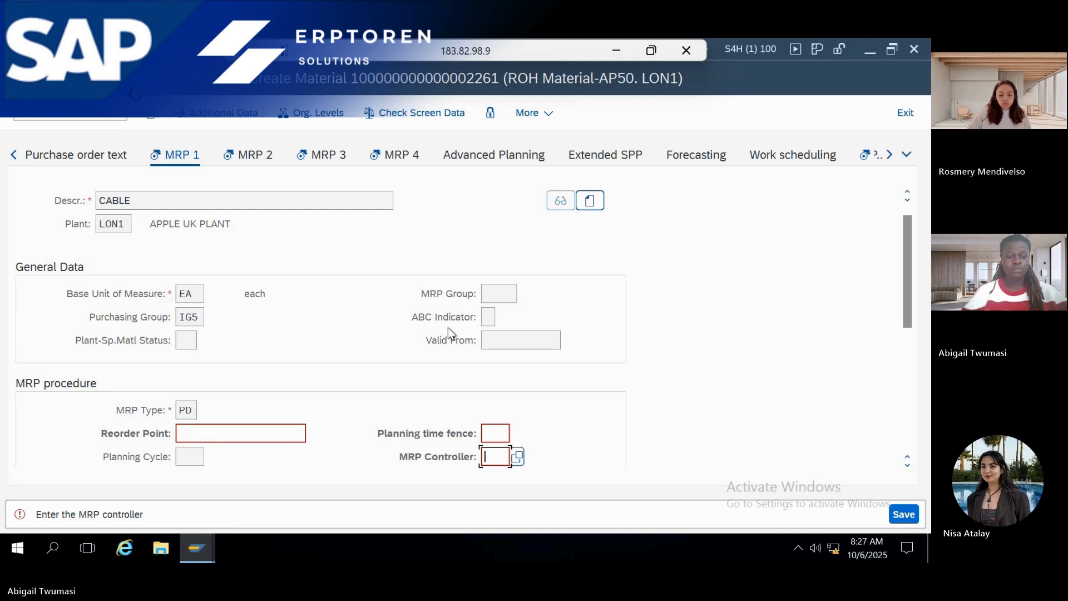
pyautogui.write('002')
pyautogui.press('Return')
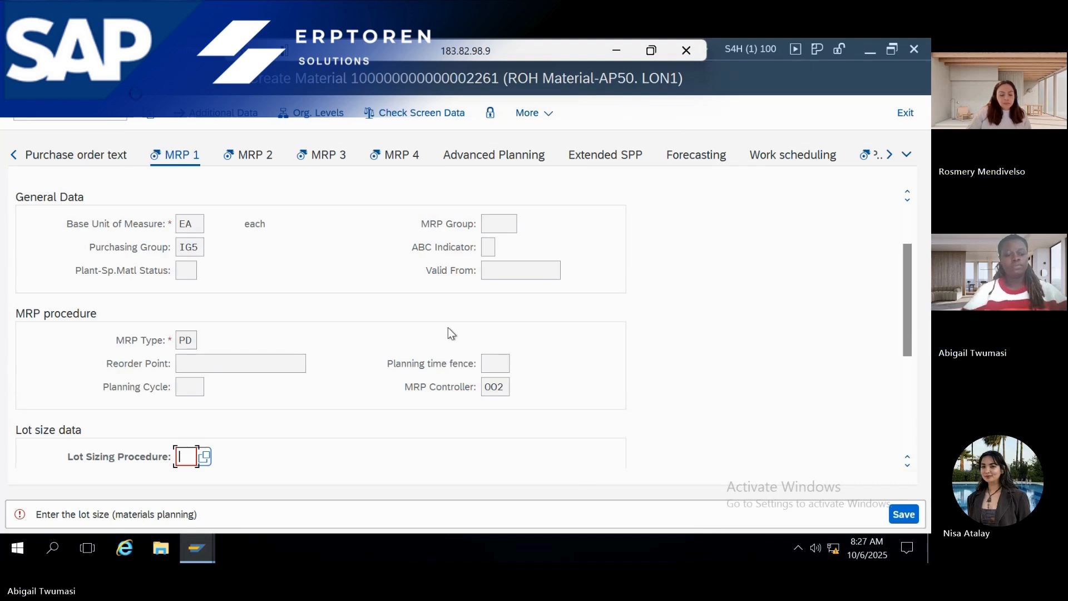
pyautogui.write('EX')
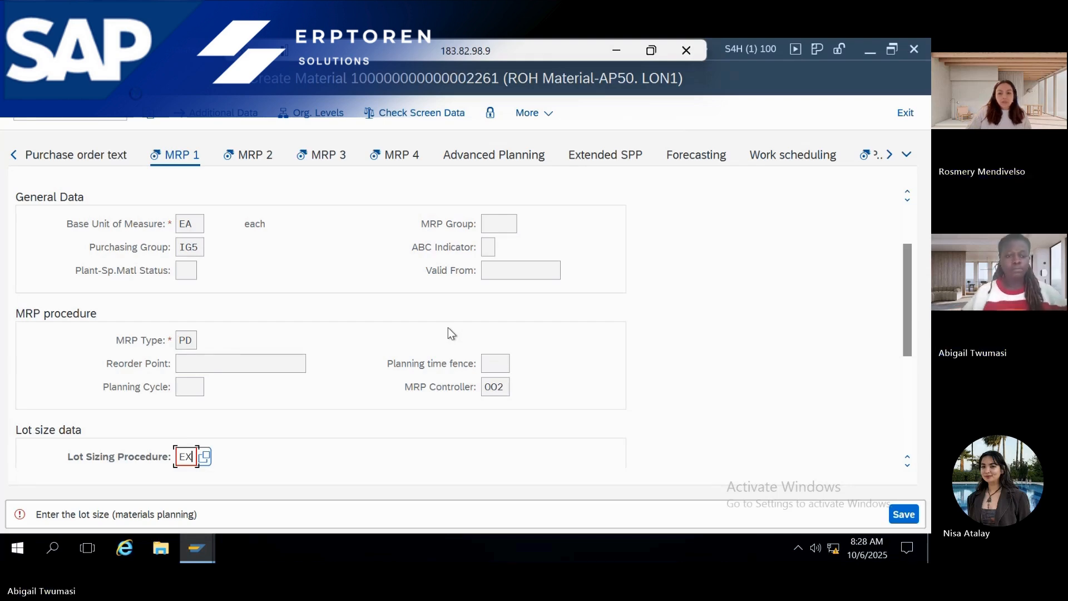
pyautogui.press('Return')
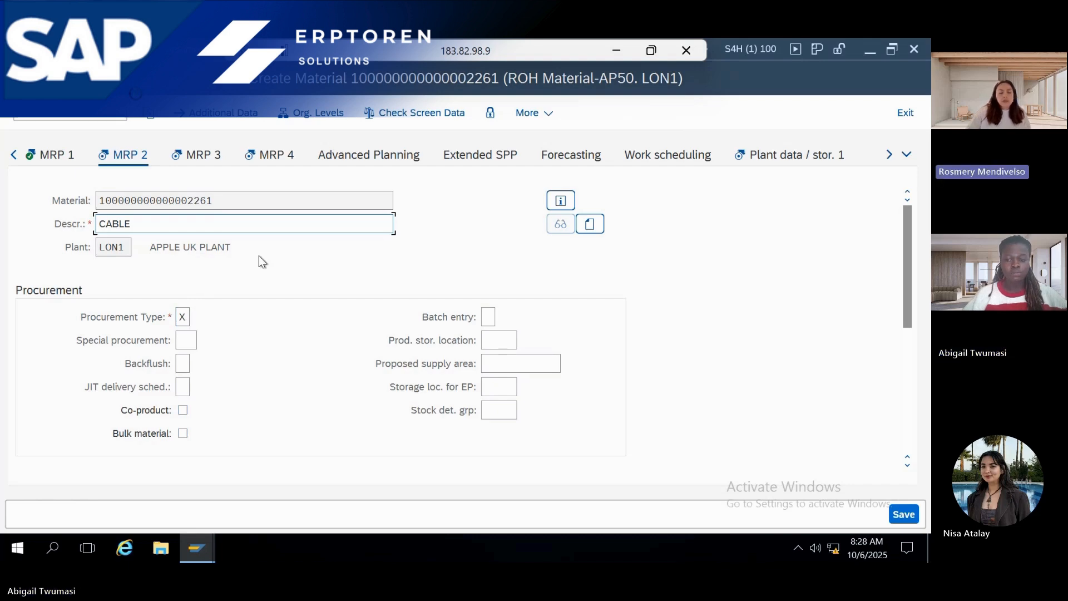
# Set the in-house production time to 30 days in MRP 2 and continue to the availability check in MRP 3
pyautogui.press('Return')
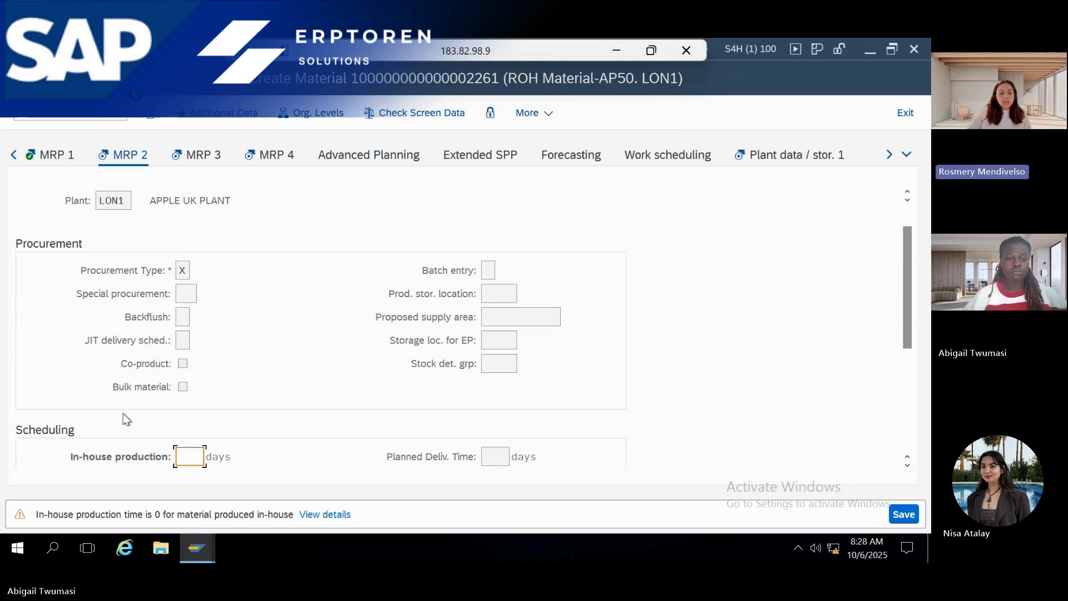
pyautogui.write('30')
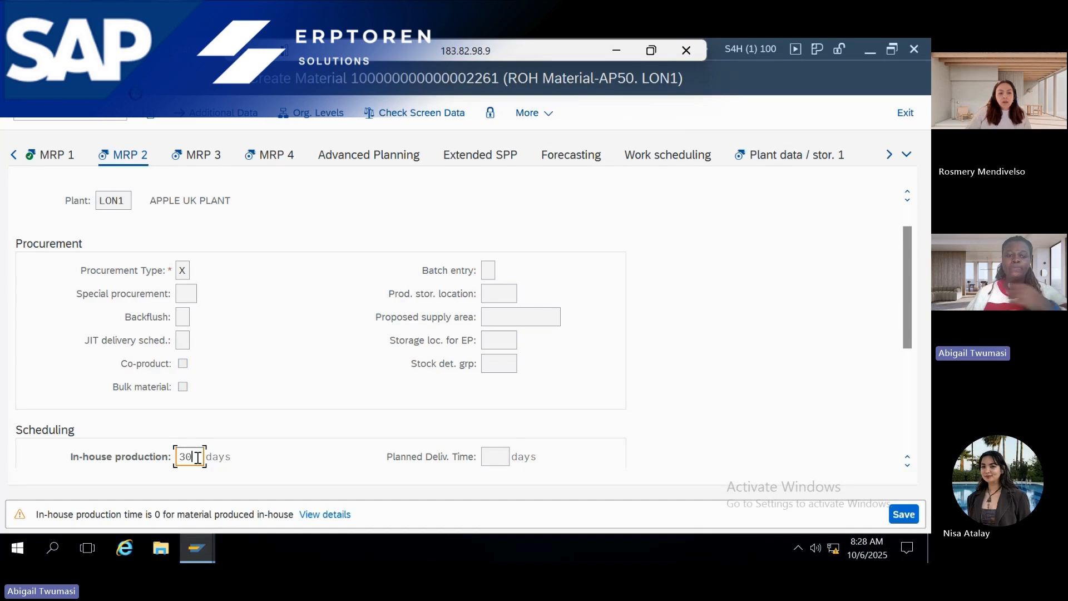
pyautogui.press('Return')
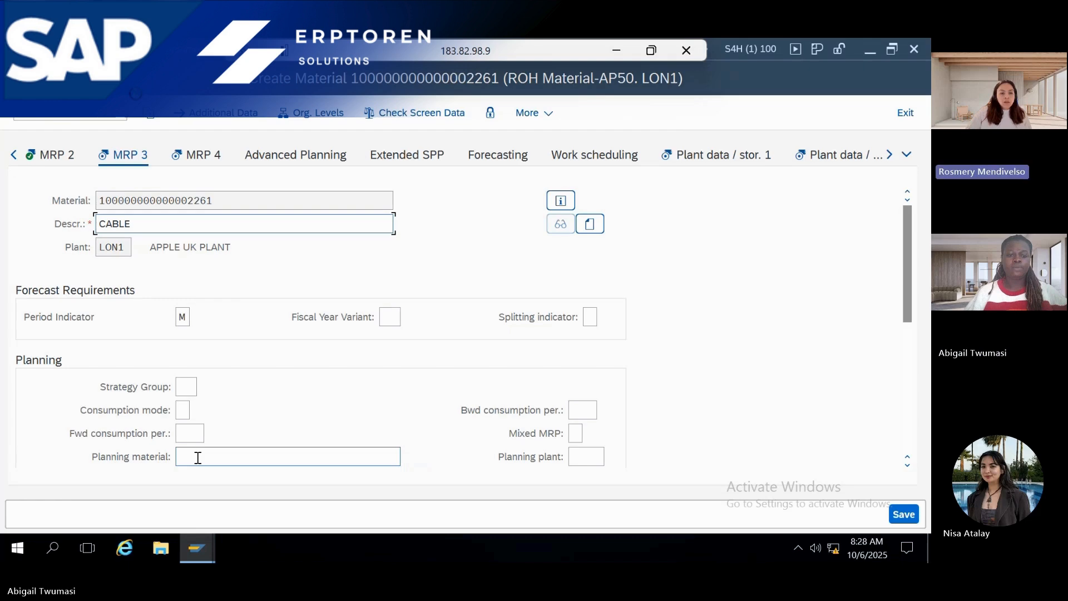
pyautogui.press('Return')
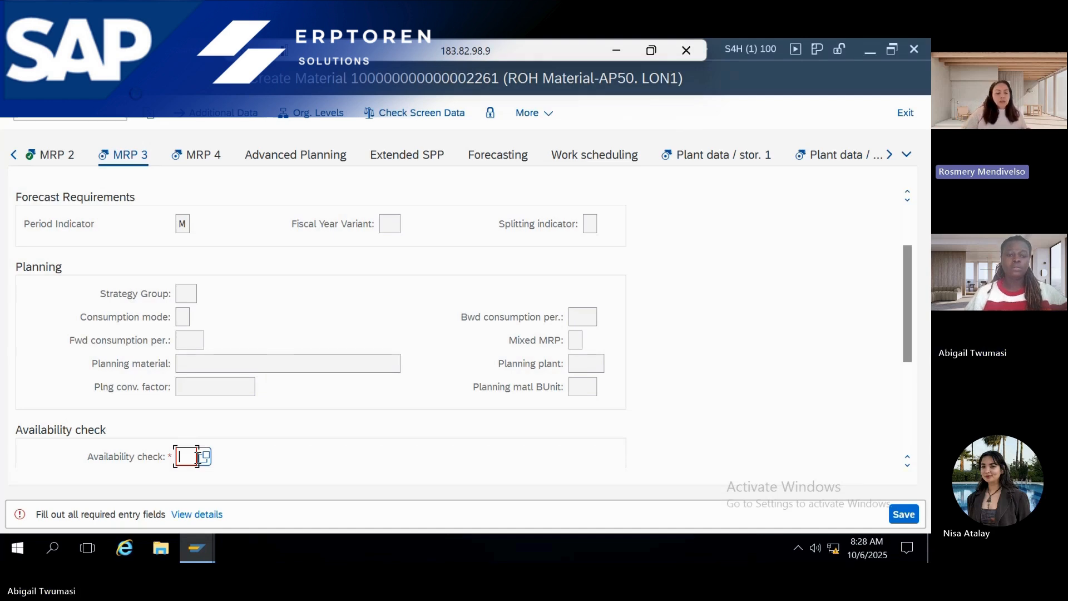
# Set the availability check in MRP 3 to 01 (Daily requirements) and continue to MRP 4
pyautogui.write('1')
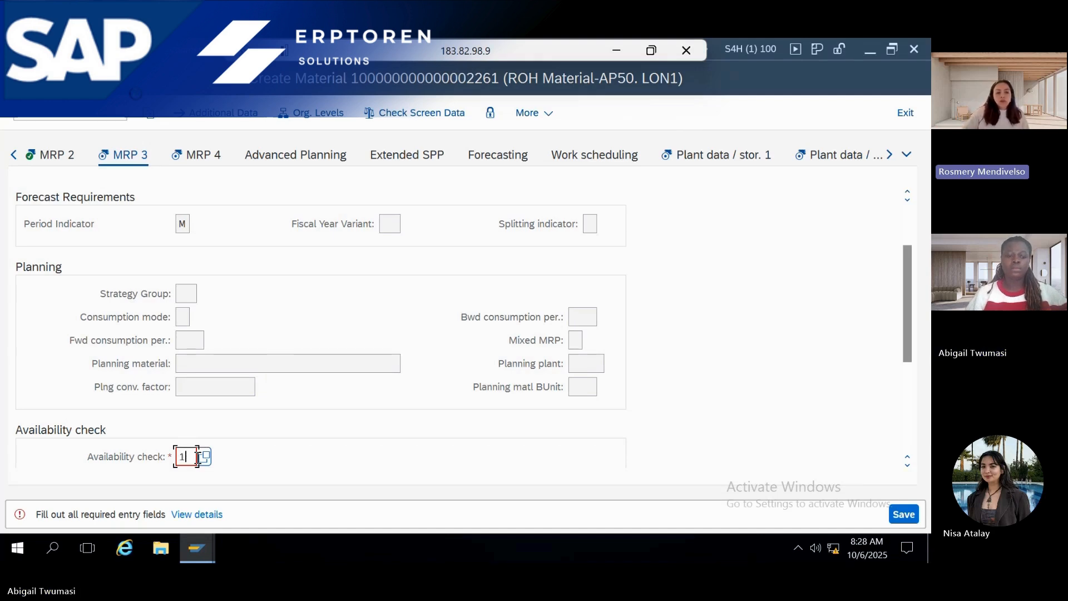
pyautogui.press('BackSpace')
pyautogui.write('01')
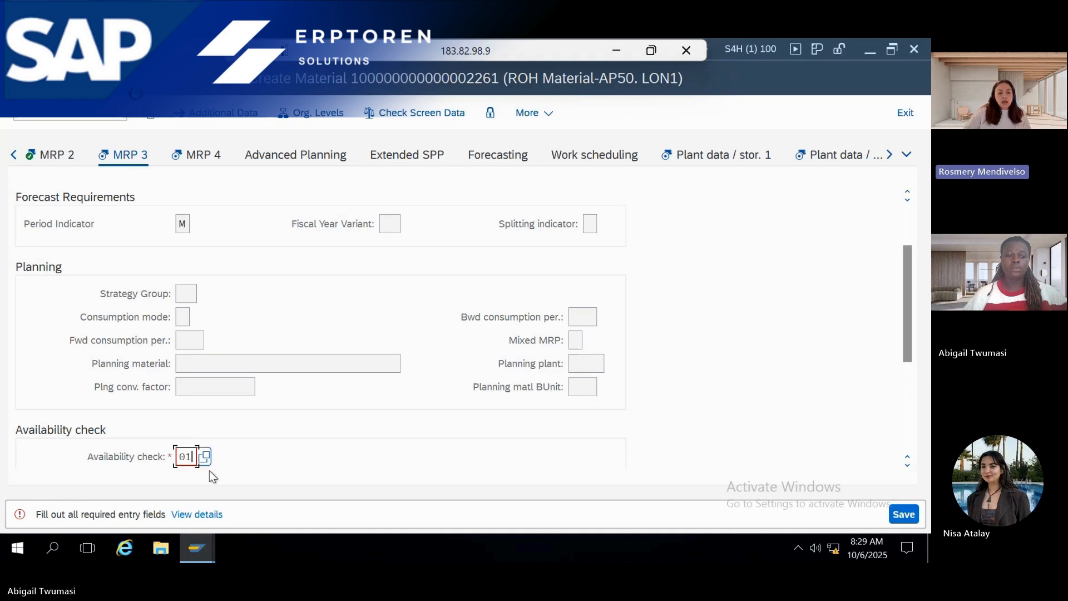
pyautogui.click(204, 456)
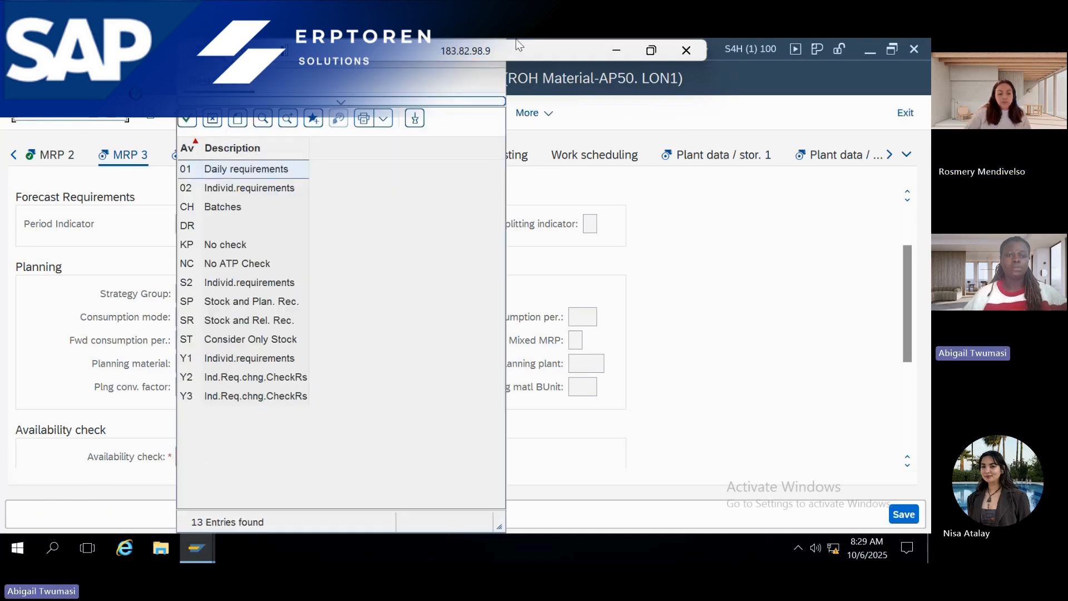
pyautogui.doubleClick(248, 170)
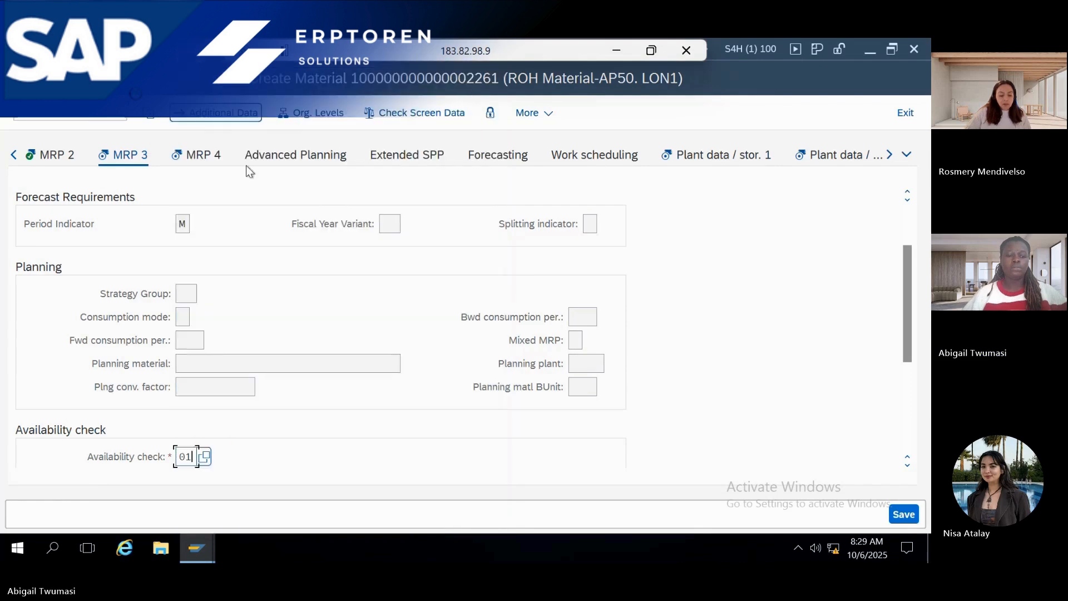
pyautogui.press('Return')
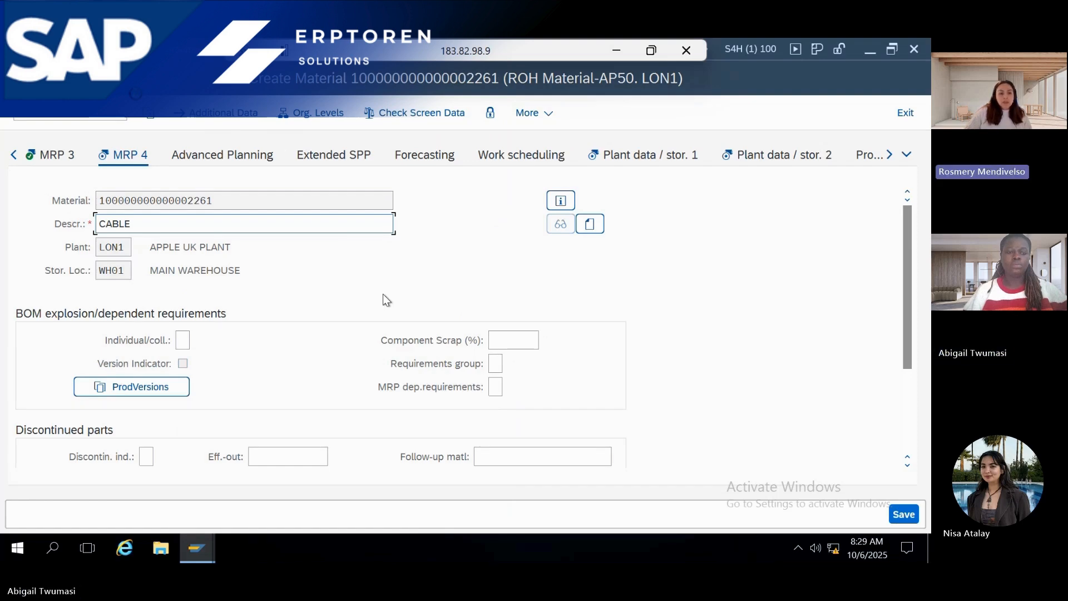
# Continue through MRP 4 and both plant data / storage views to Accounting 1, leaving the profit center blank
pyautogui.press('Return')
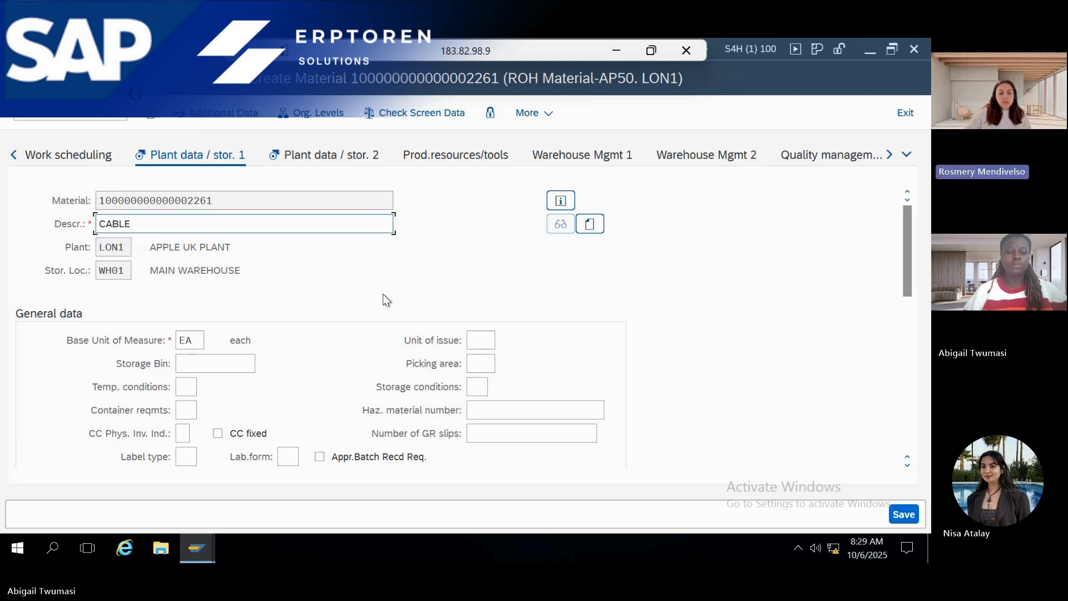
pyautogui.hotkey('ctrl', 'pagedown')
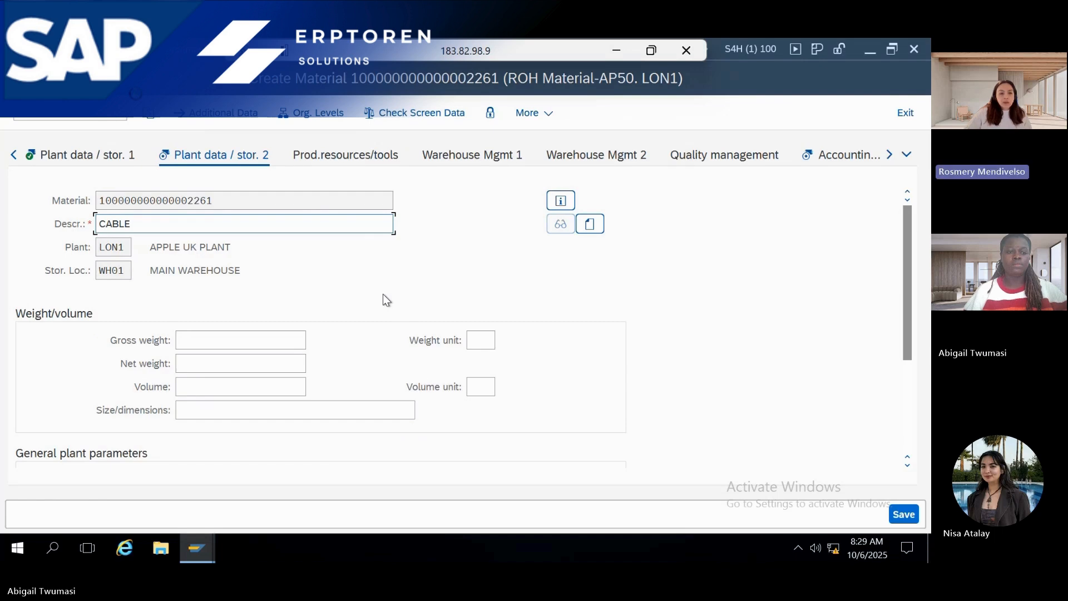
pyautogui.press('Return')
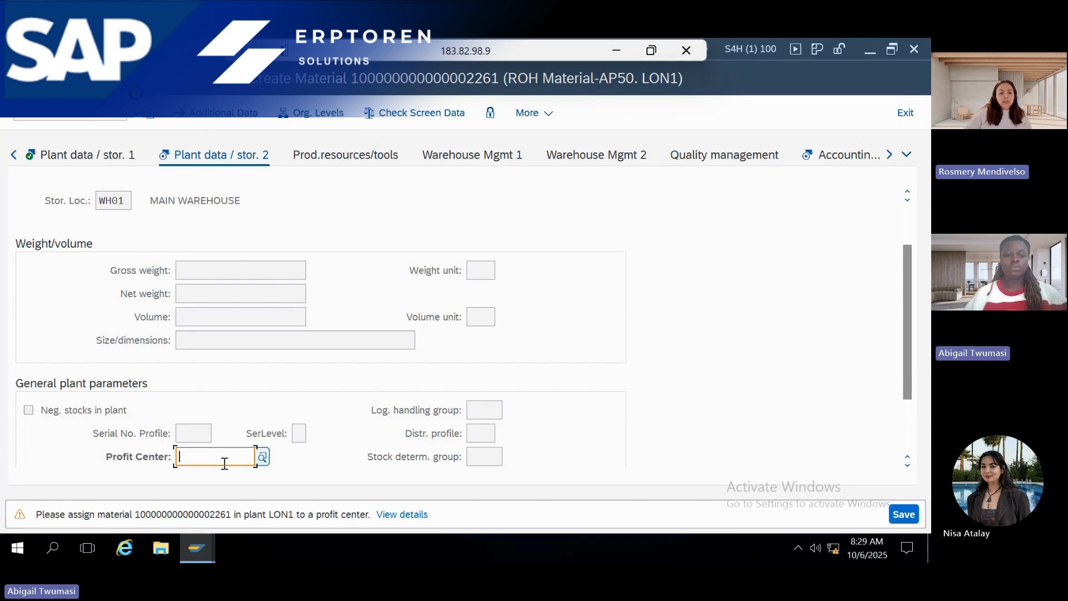
pyautogui.press('Return')
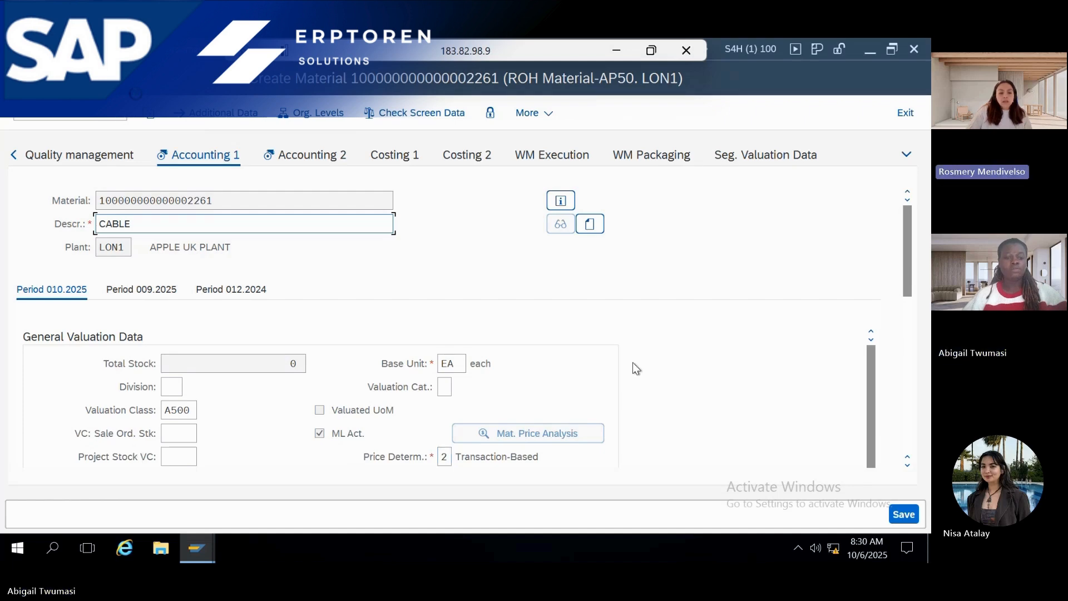
# Continue through Accounting 1 without entering a price and past Accounting 2, and save the material
pyautogui.press('Return')
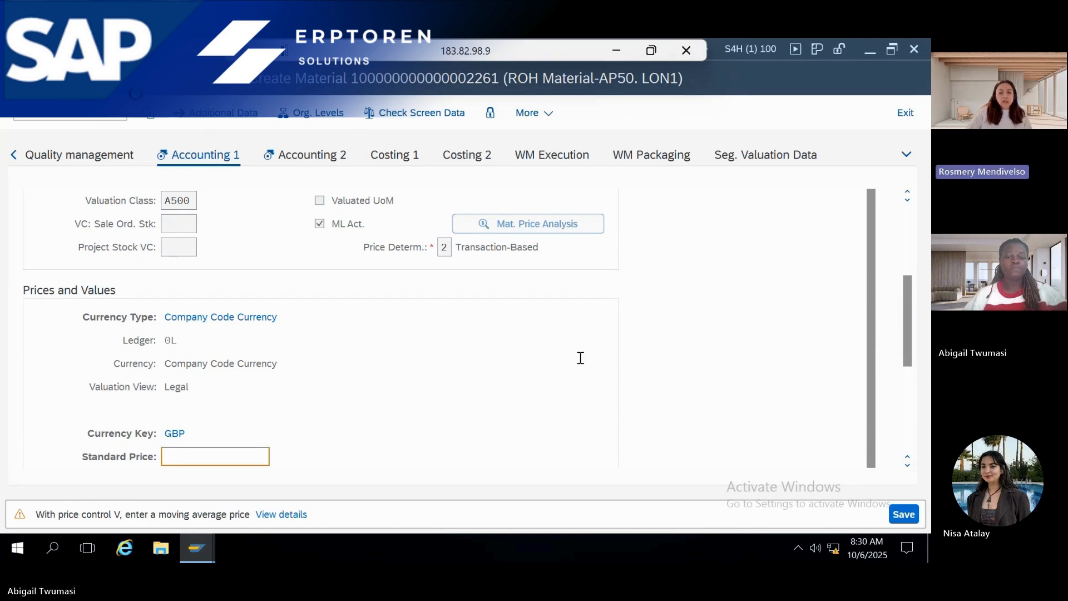
pyautogui.press('Return')
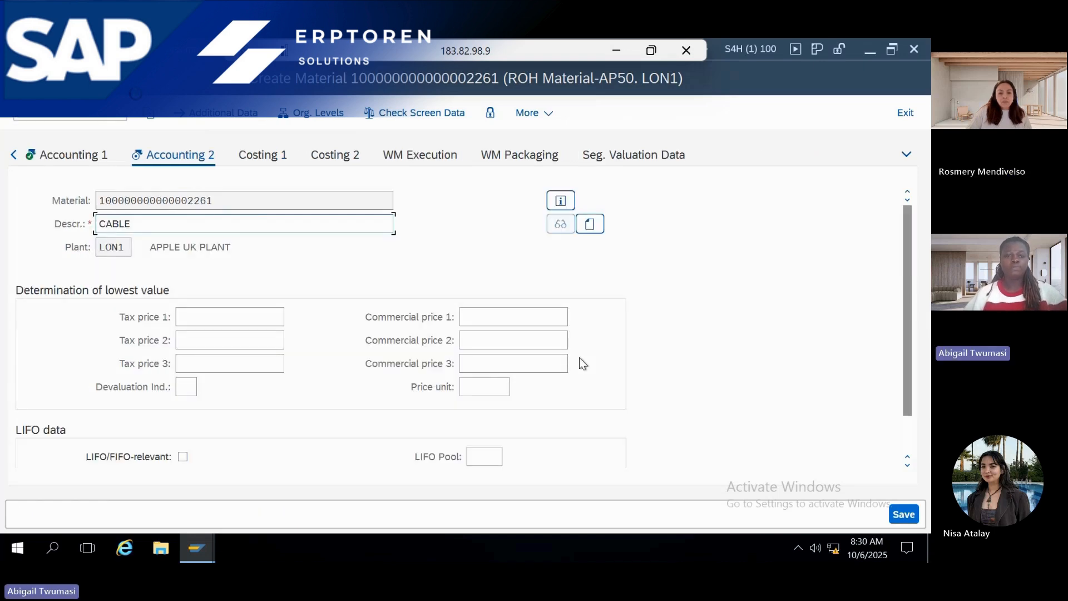
pyautogui.press('Return')
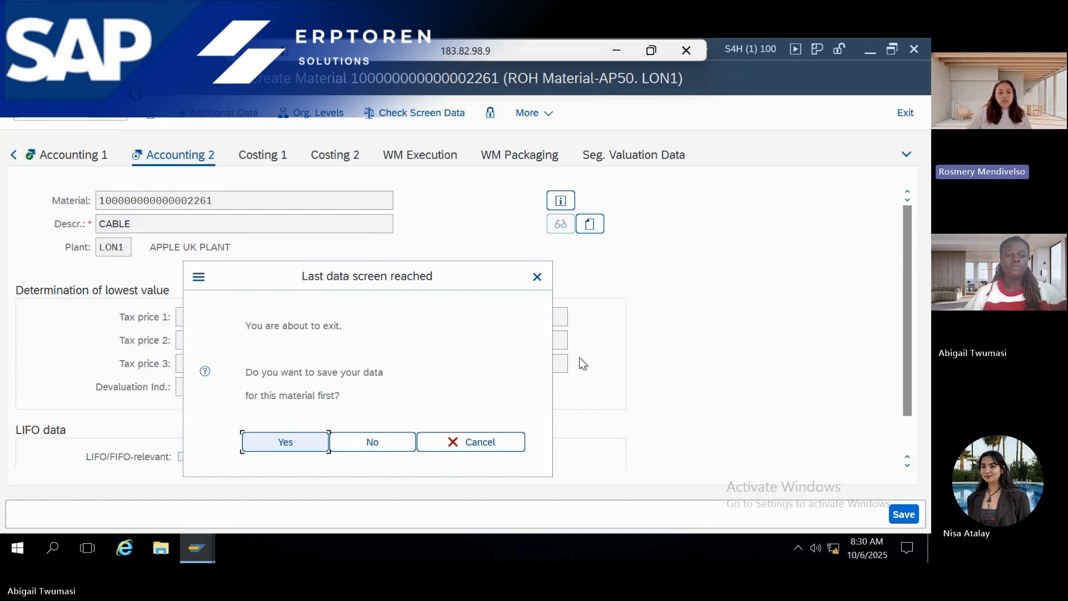
pyautogui.click(296, 442)
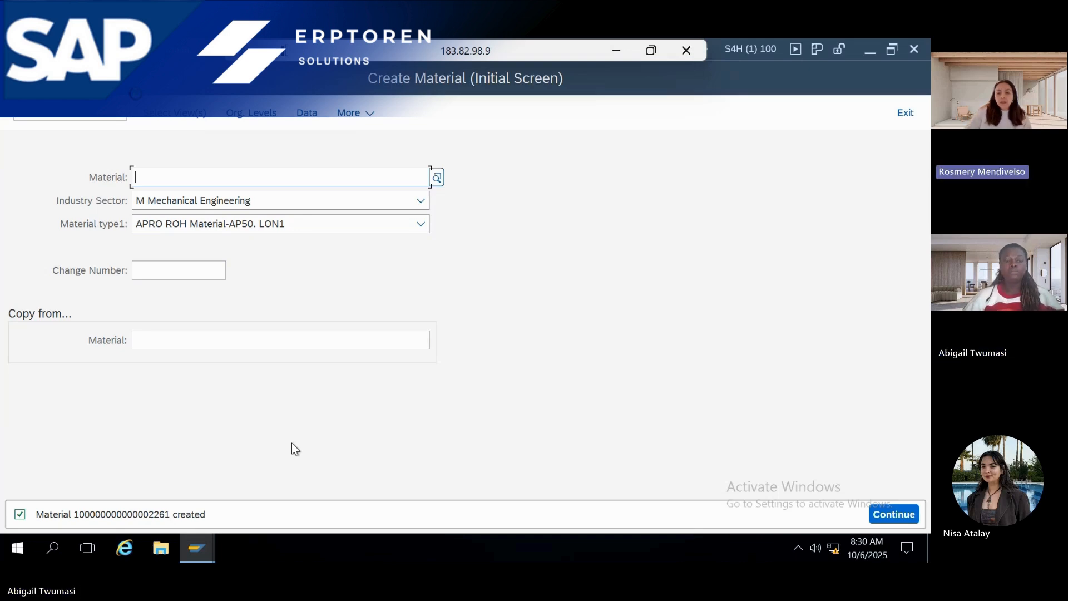
# Open the Materials List report and clear its prefilled material number
pyautogui.click(63, 118)
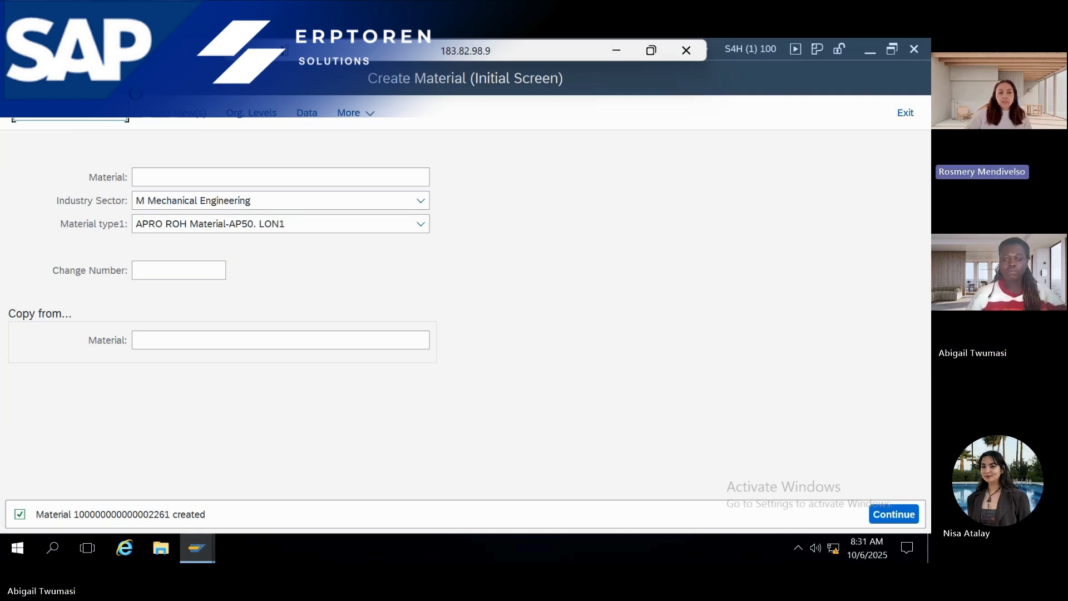
pyautogui.press('Return')
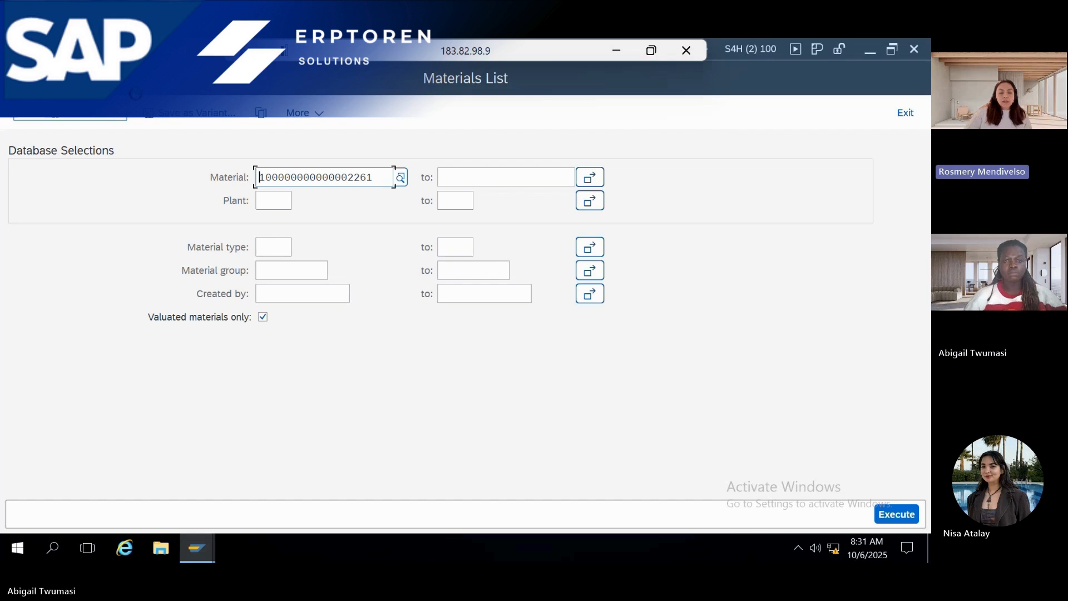
pyautogui.moveTo(373, 183); pyautogui.dragTo(222, 198)
pyautogui.press('Delete')
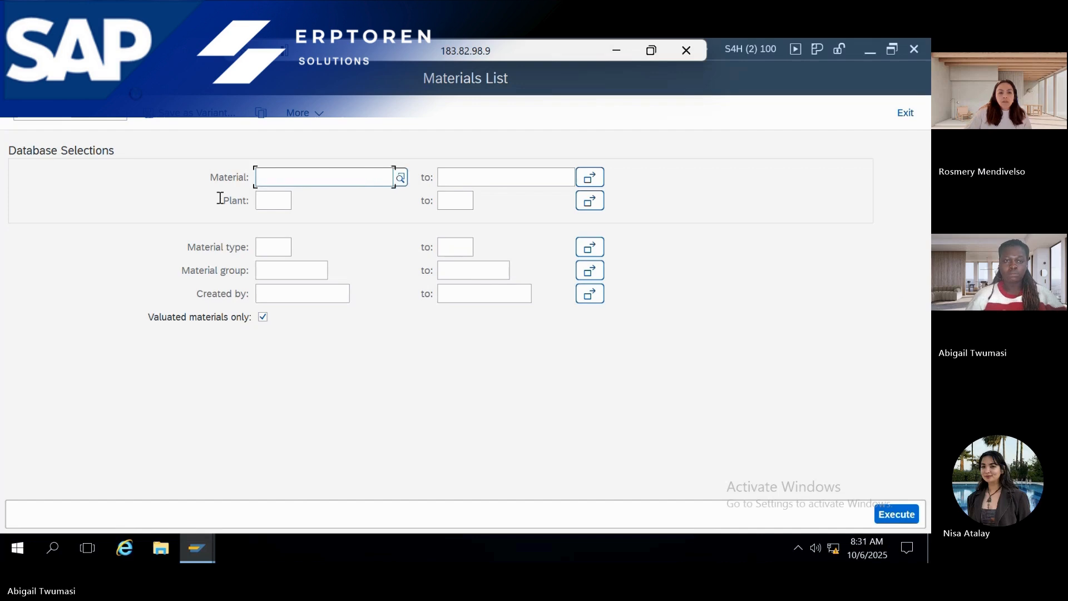
pyautogui.rightClick(219, 198)
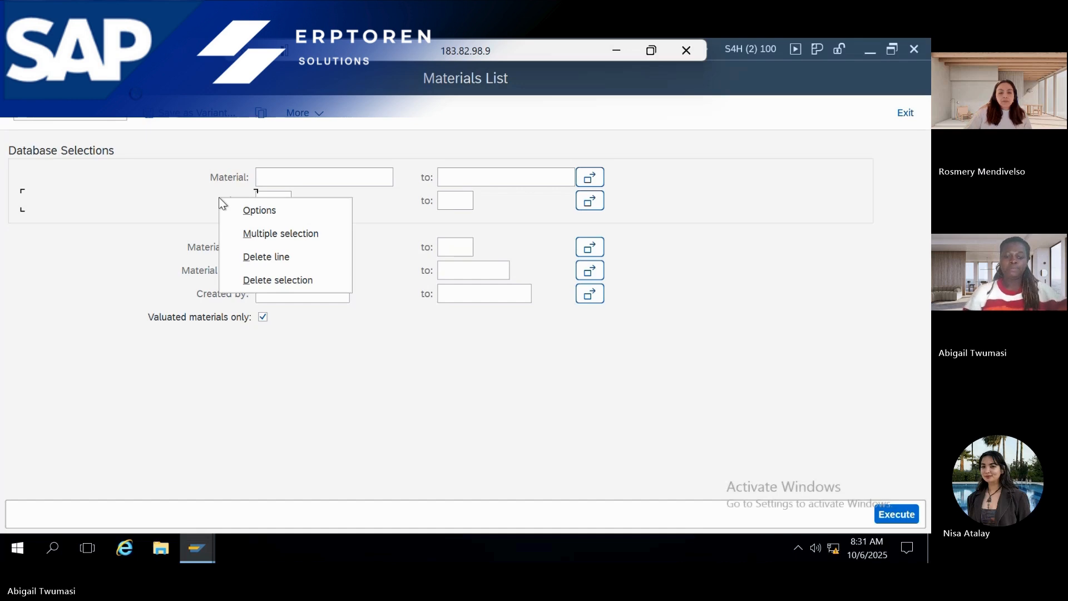
pyautogui.press('o')
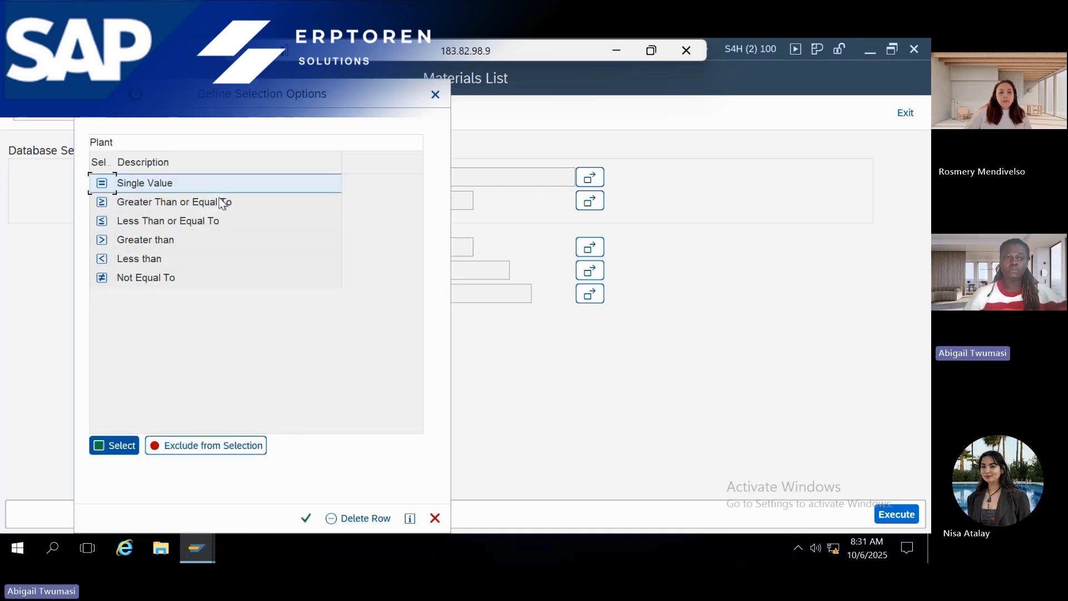
pyautogui.click(436, 95)
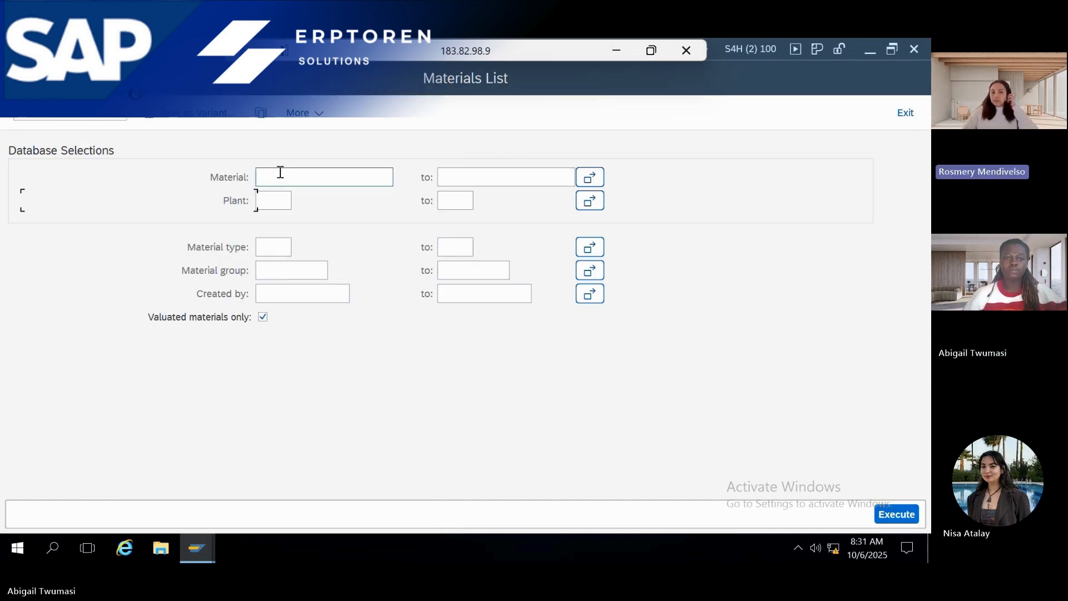
# Restrict the Materials List to plant LON1 and execute the report
pyautogui.click(271, 209)
pyautogui.write('LON1')
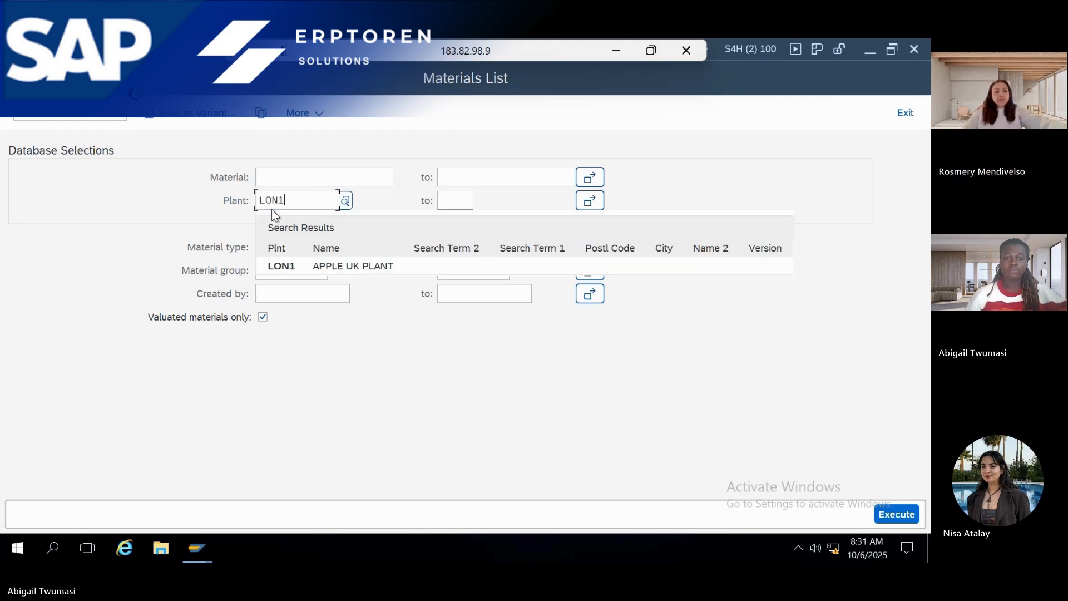
pyautogui.press('Return')
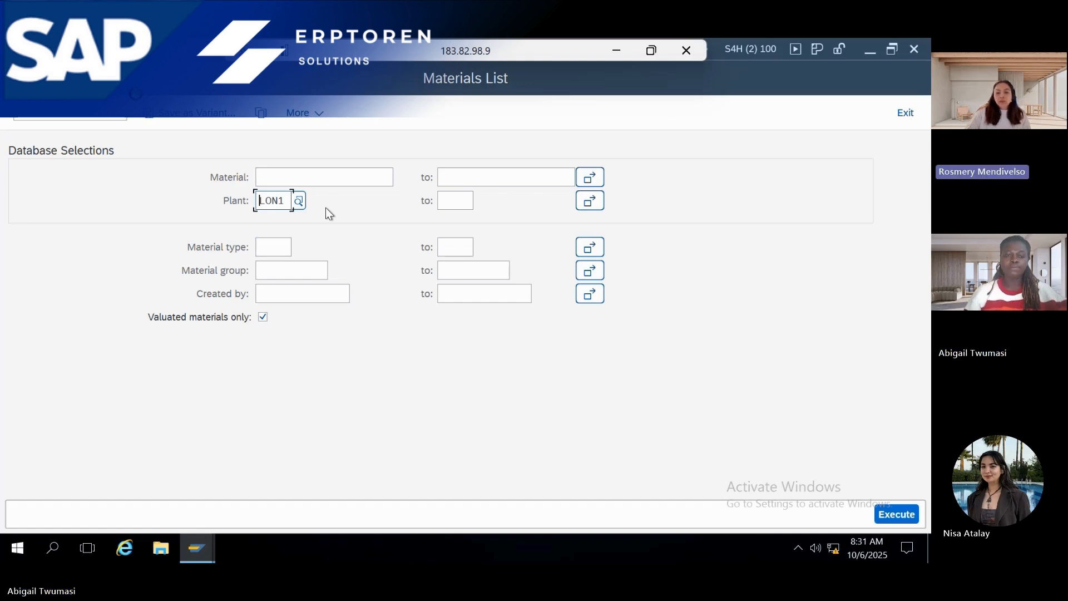
pyautogui.click(895, 516)
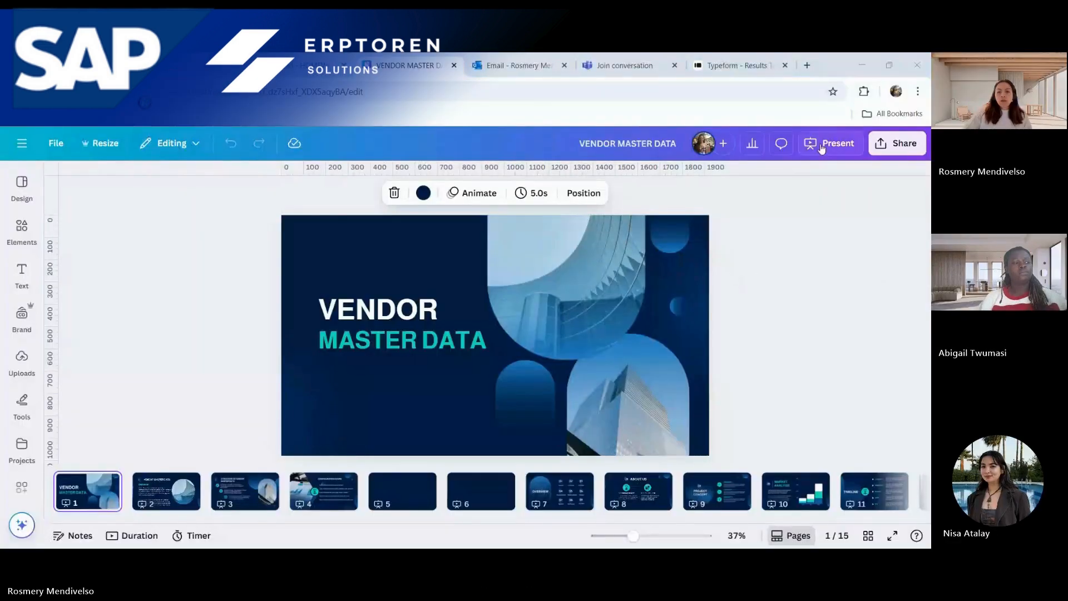
# Switch to the VENDOR MASTER DATA presentation in Canva and present it full screen
pyautogui.click(821, 145)
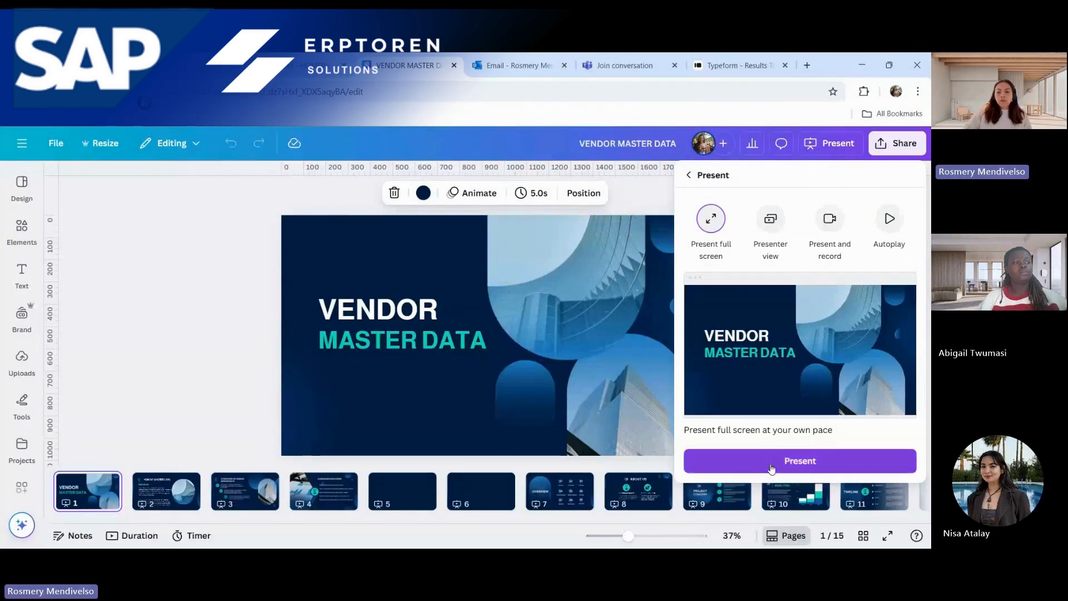
pyautogui.click(770, 464)
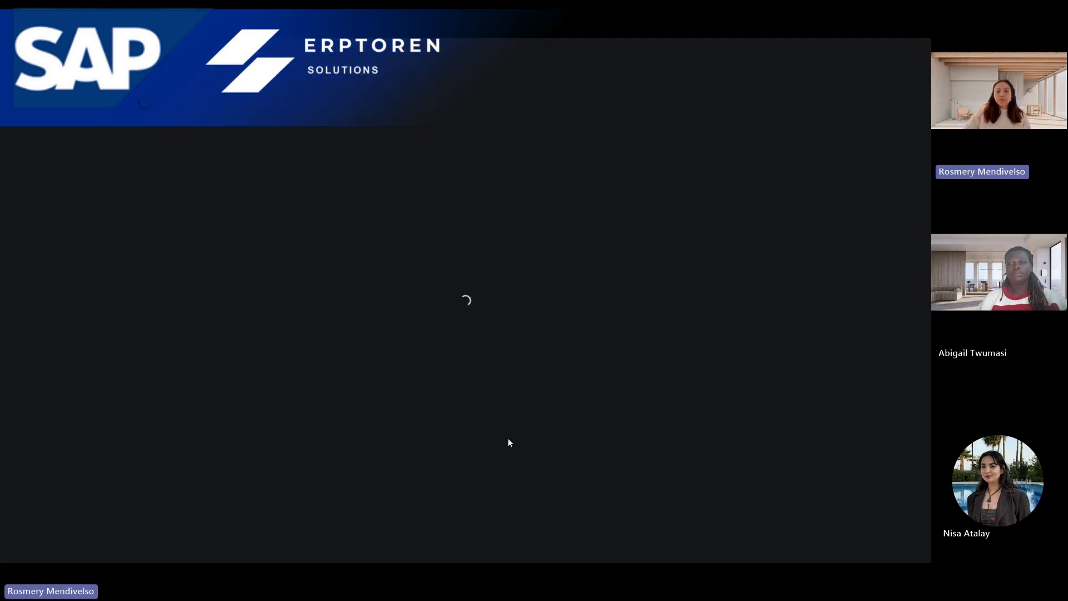
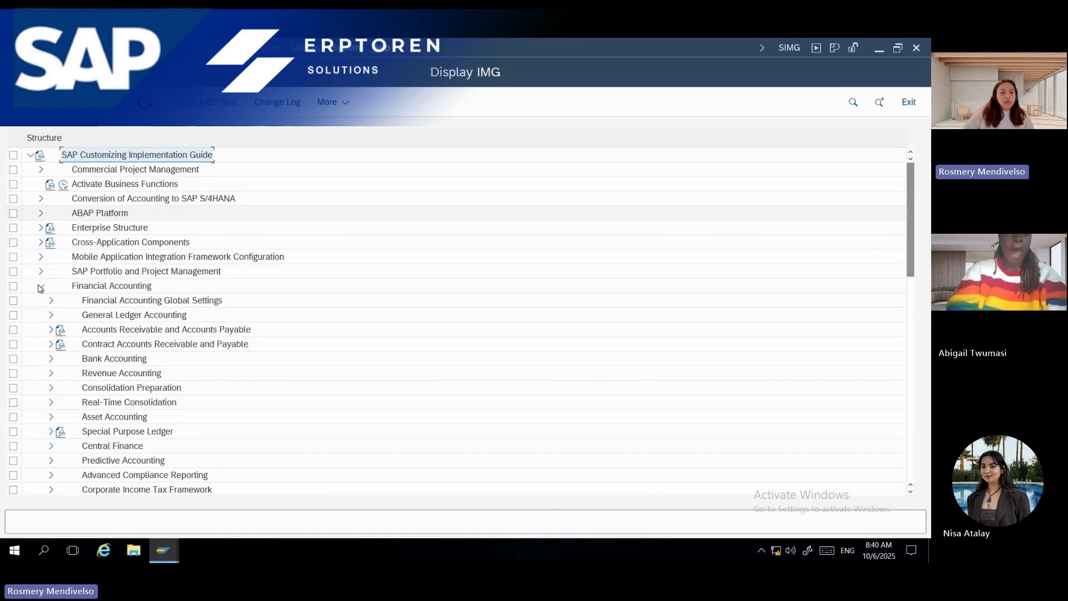
# Back out of the implementation guide to the SAP favorites, then reopen SPRO and display the reference IMG
pyautogui.click(13, 72)
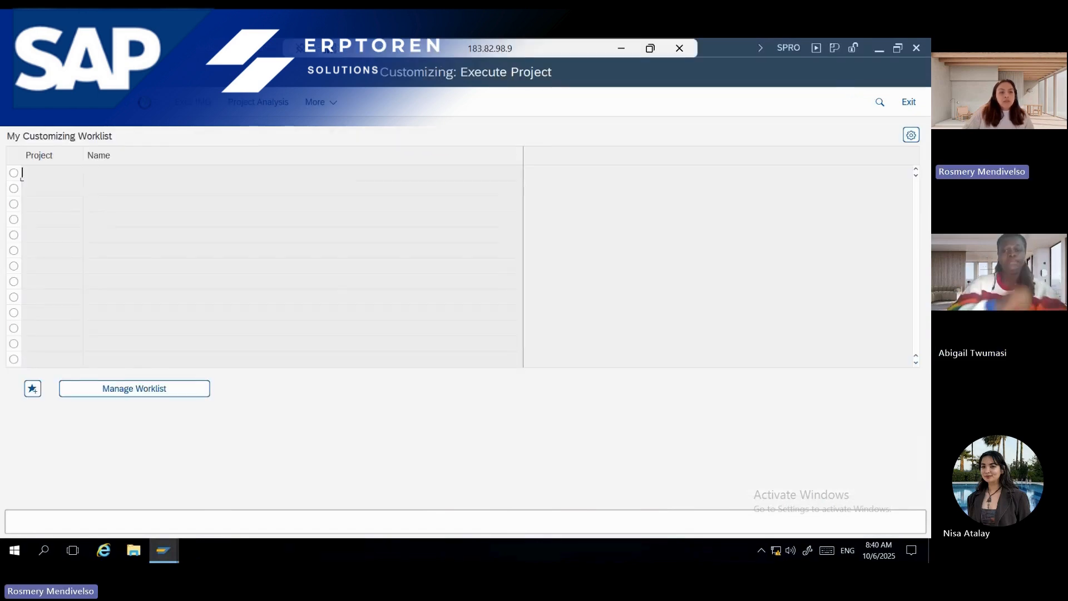
pyautogui.click(14, 72)
pyautogui.doubleClick(92, 167)
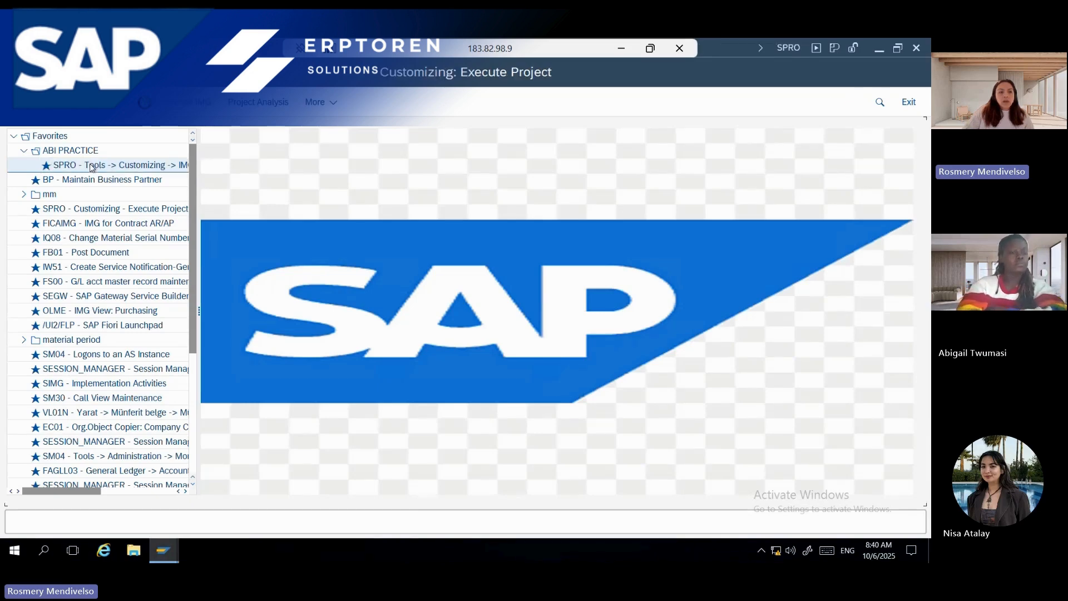
pyautogui.click(197, 102)
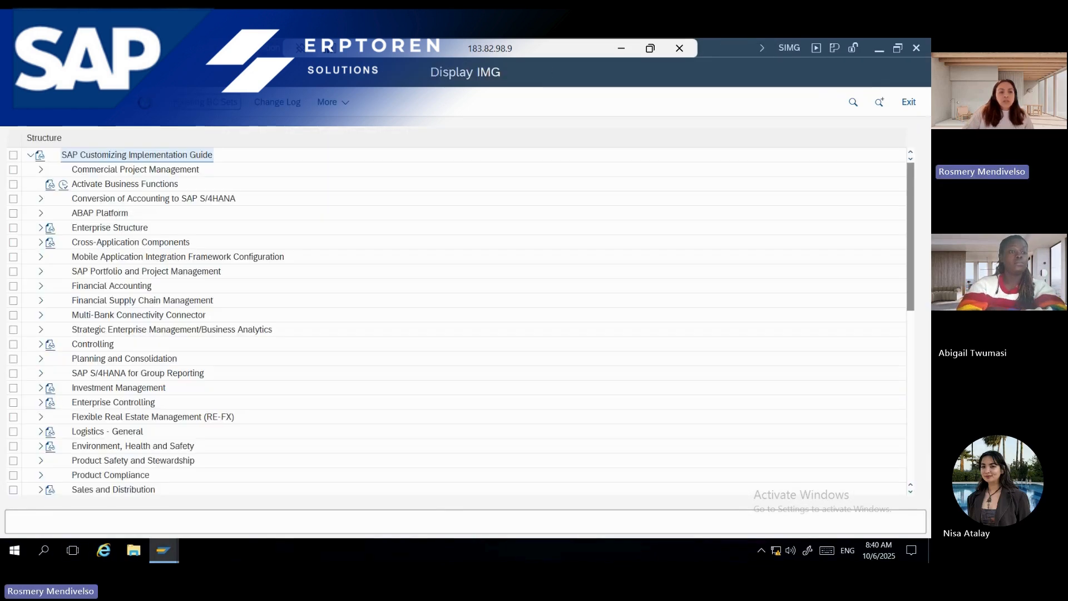
# Expand Financial Accounting, Accounts Receivable and Accounts Payable, Supplier Accounts, Master Data, down to Preparations for Creating Supplier Master Data
pyautogui.click(39, 286)
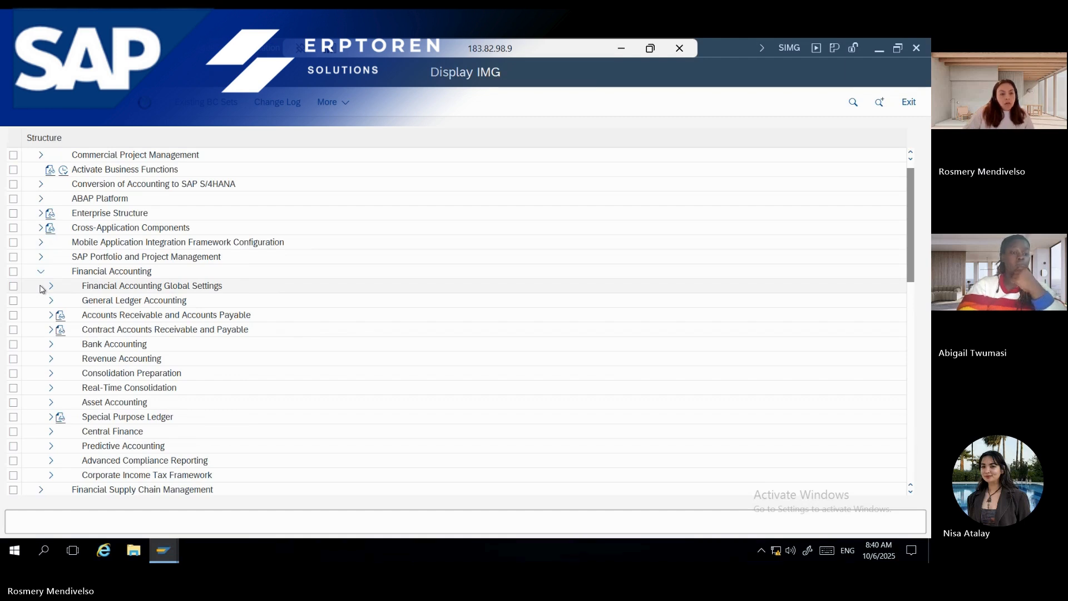
pyautogui.click(51, 316)
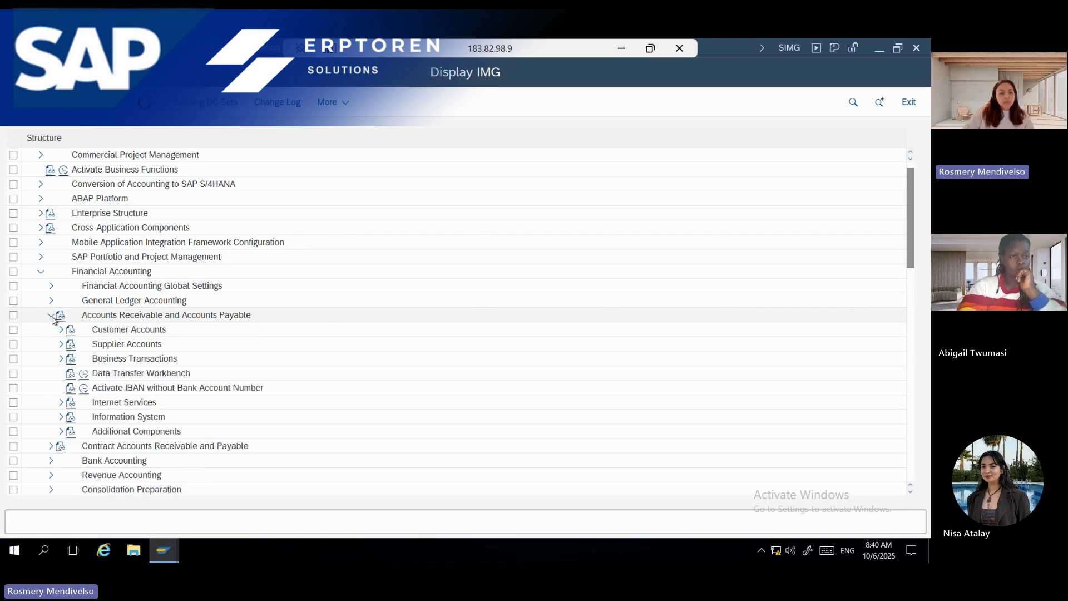
pyautogui.click(61, 345)
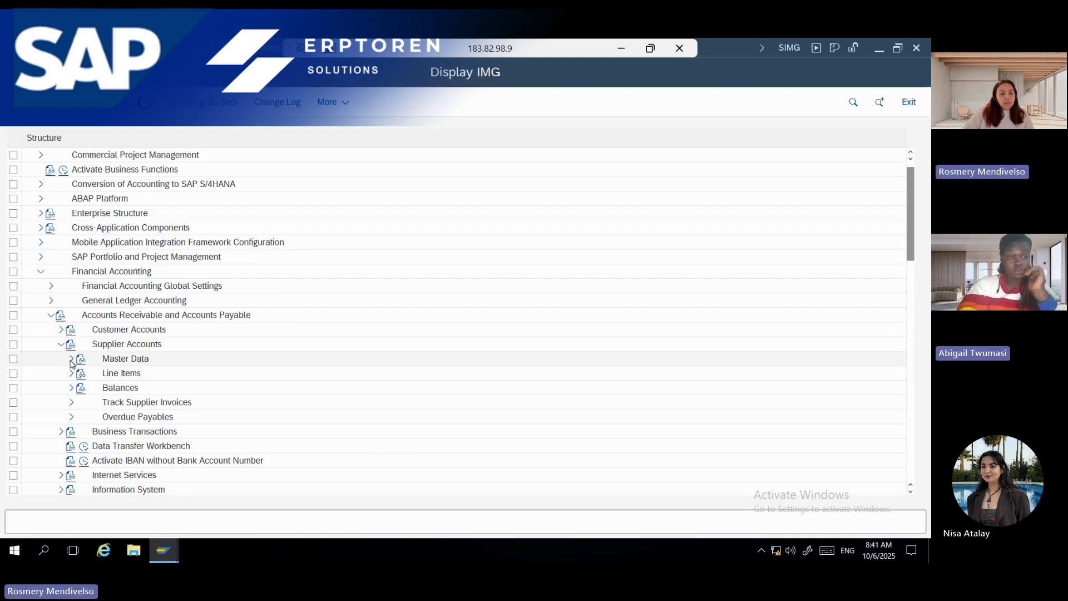
pyautogui.click(72, 359)
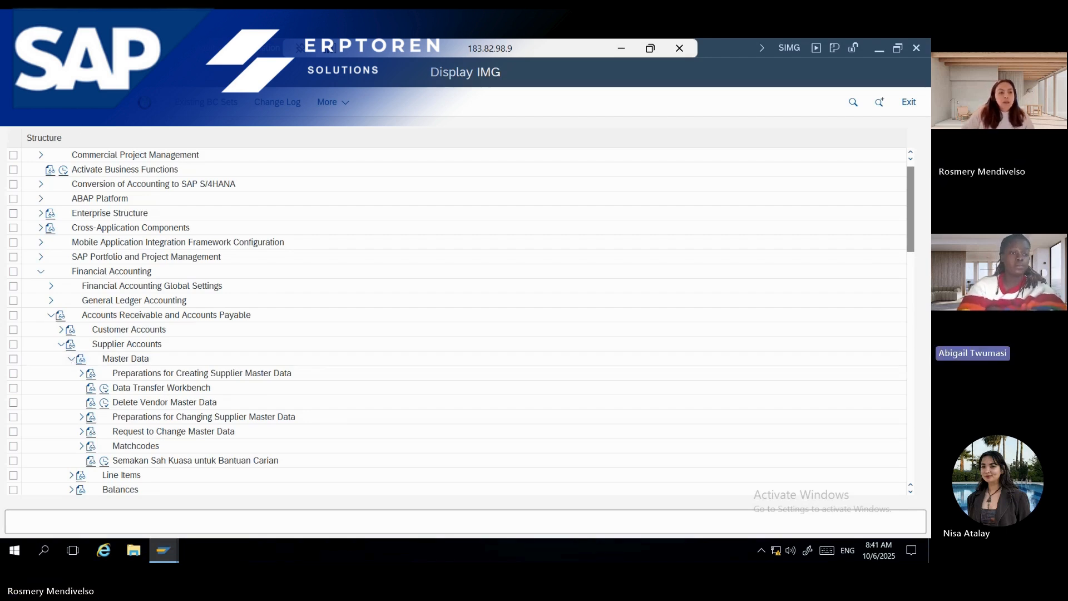
pyautogui.click(82, 374)
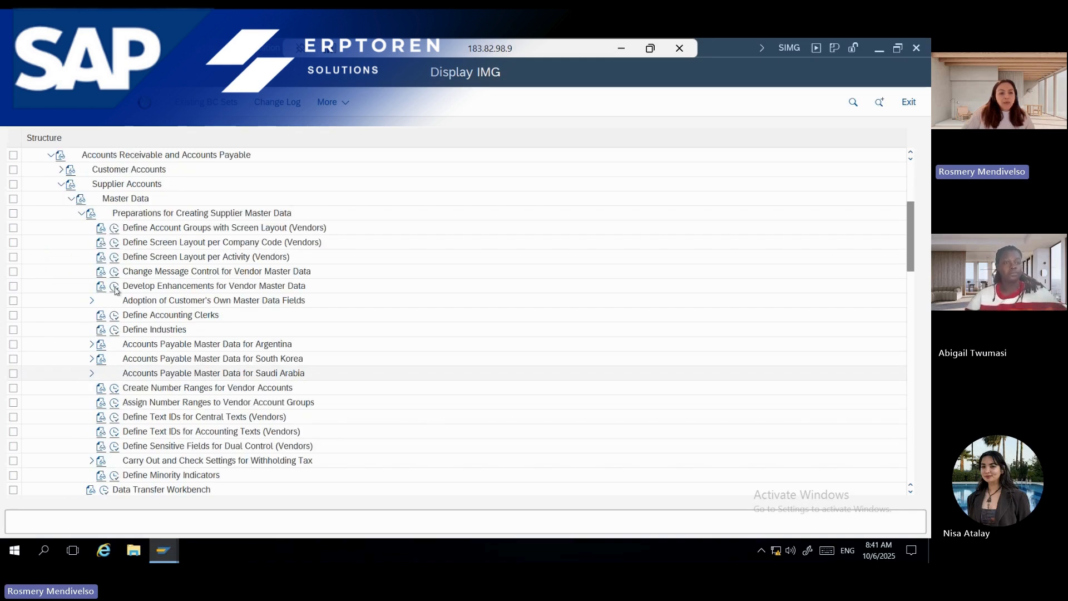
# Open Define Account Groups with Screen Layout (Vendors) and start a new entry with account group APVP
pyautogui.click(114, 230)
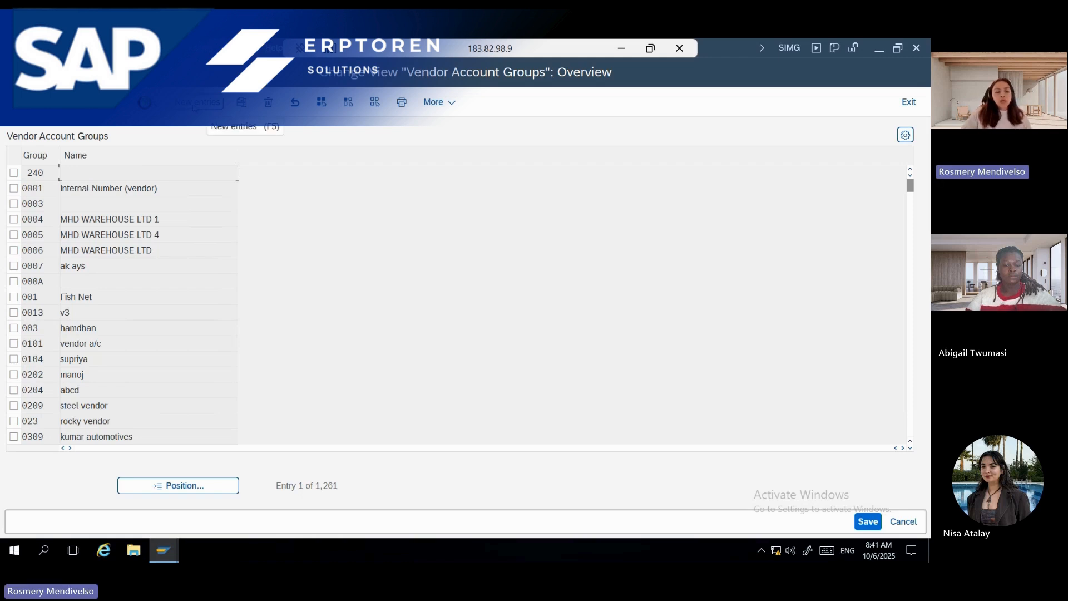
pyautogui.click(196, 102)
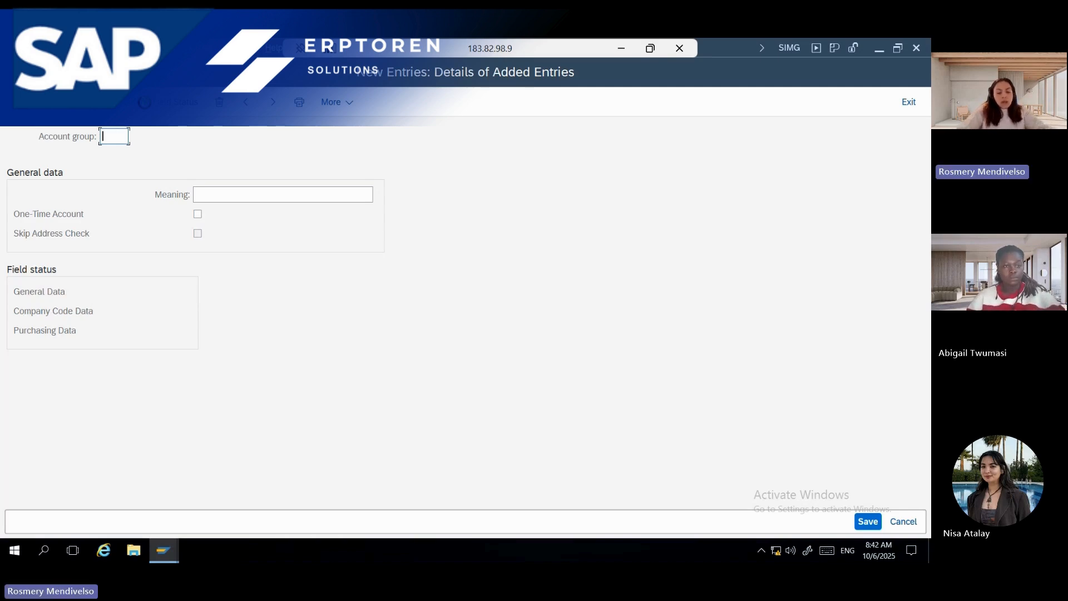
pyautogui.write('ap')
pyautogui.press('BackSpace')
pyautogui.press('BackSpace')
pyautogui.write('AP')
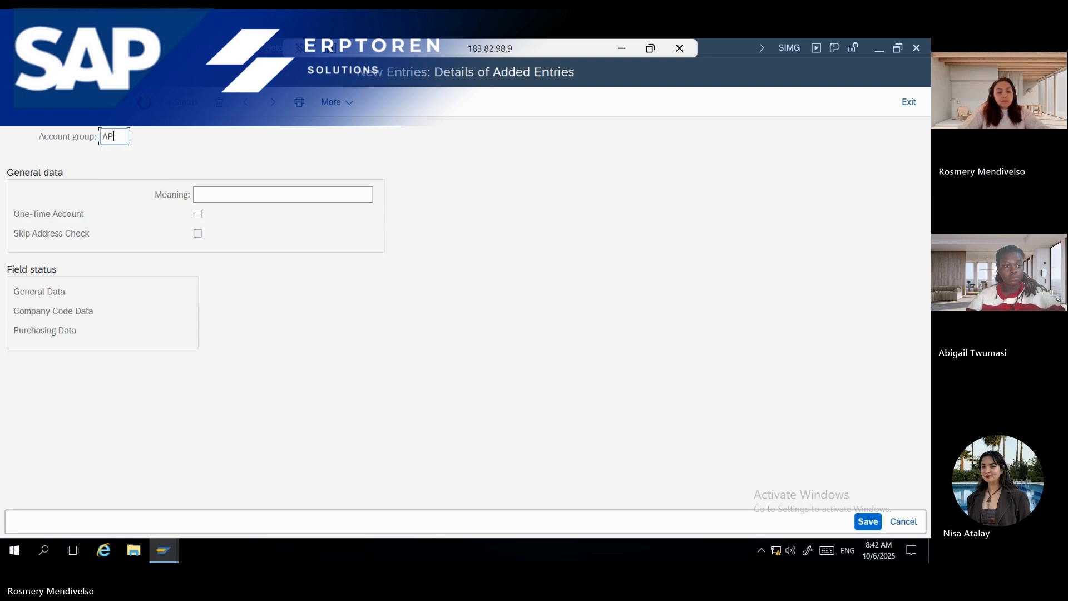
pyautogui.write('VP')
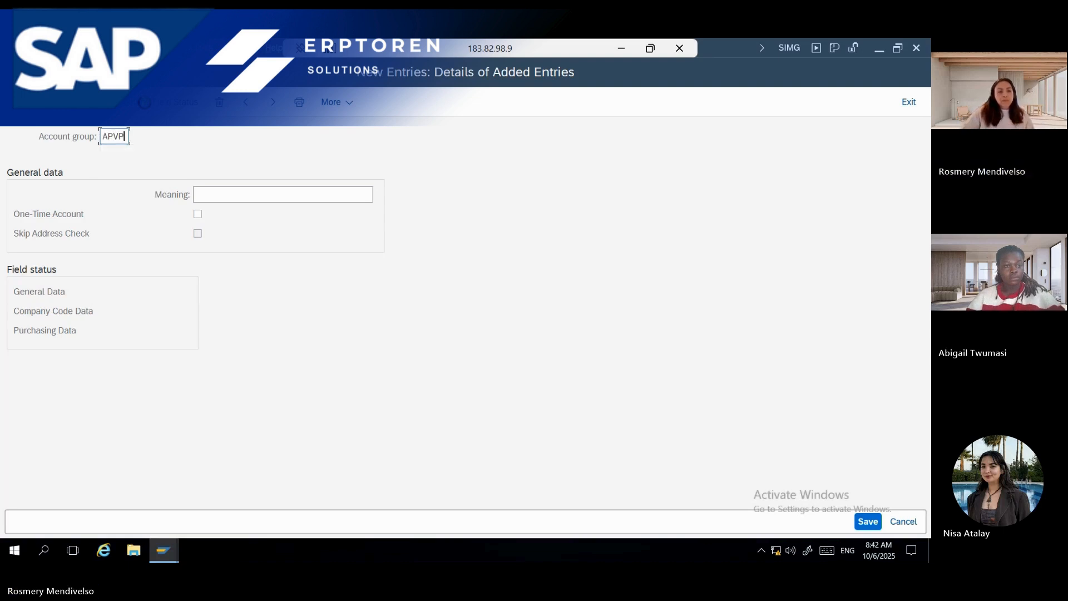
# Set the new account group's meaning to VIP VENDOR LOND
pyautogui.click(205, 195)
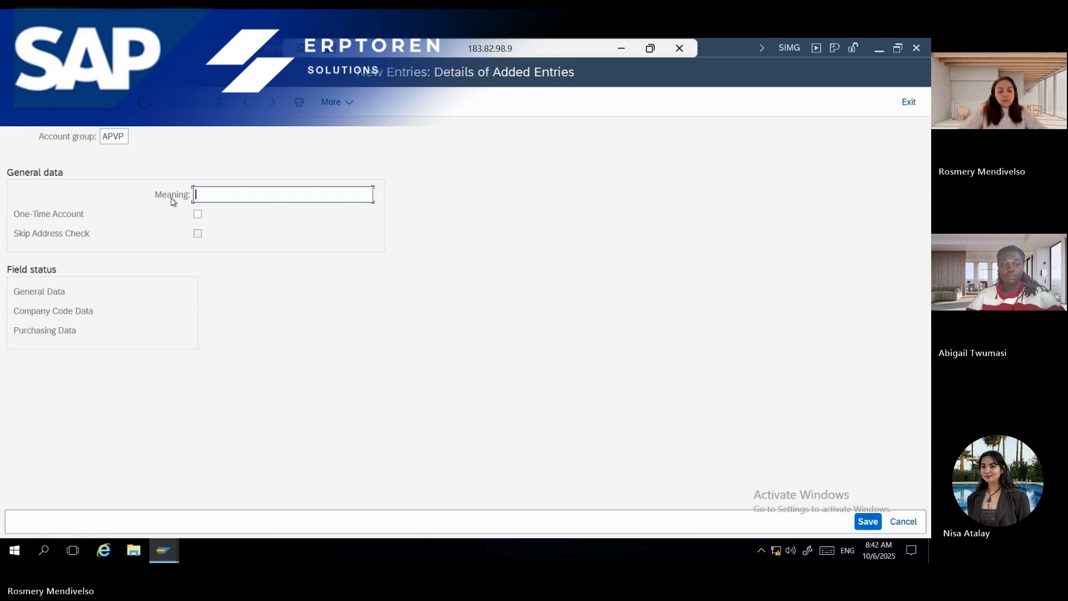
pyautogui.write('VIP')
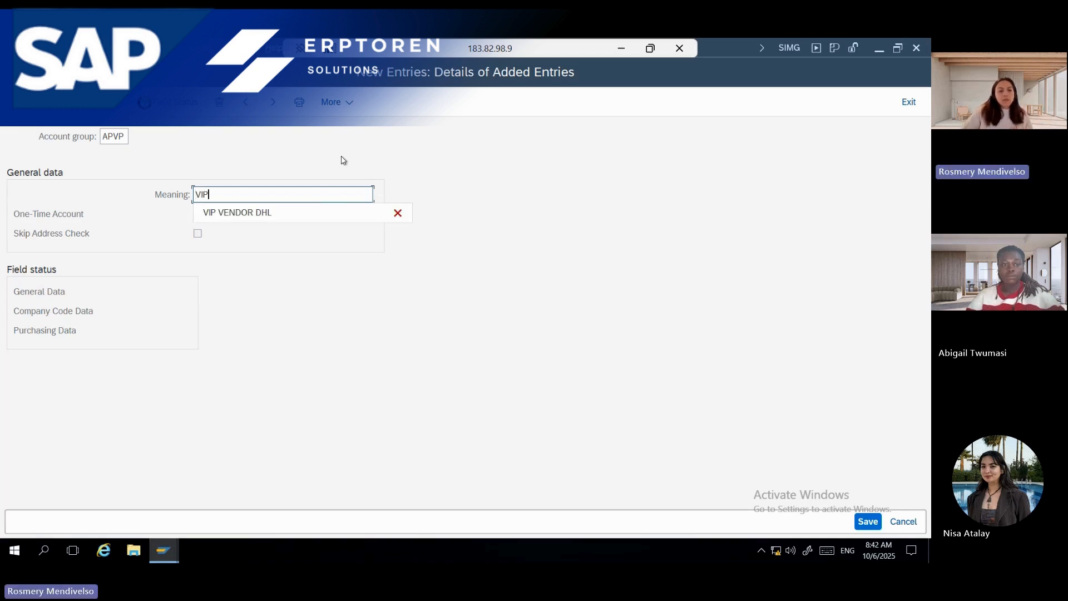
pyautogui.click(304, 212)
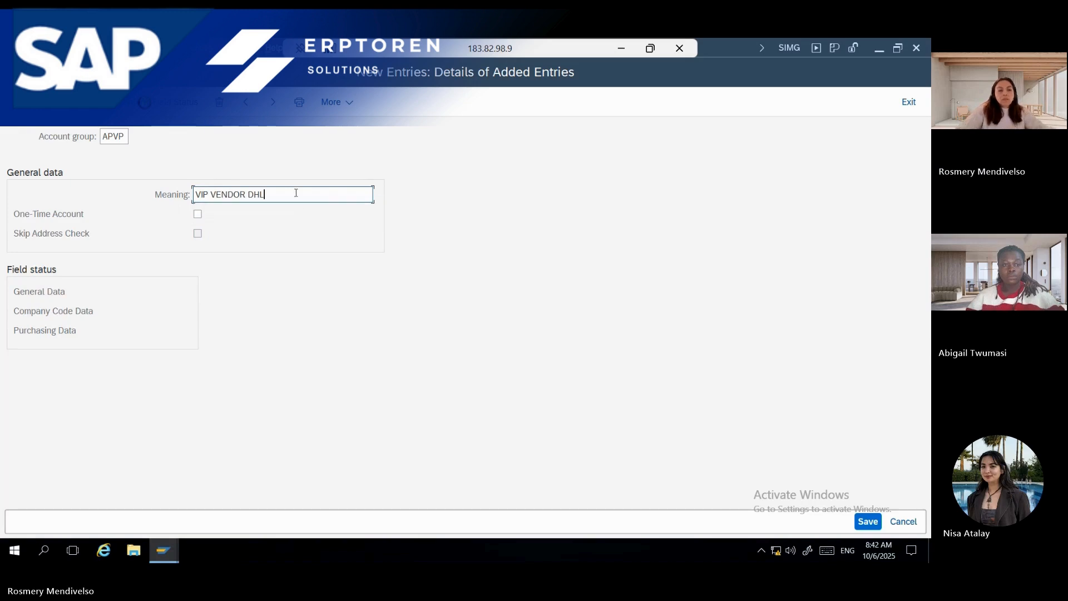
pyautogui.press('BackSpace')
pyautogui.press('BackSpace')
pyautogui.press('BackSpace')
pyautogui.press('BackSpace')
pyautogui.write('LON')
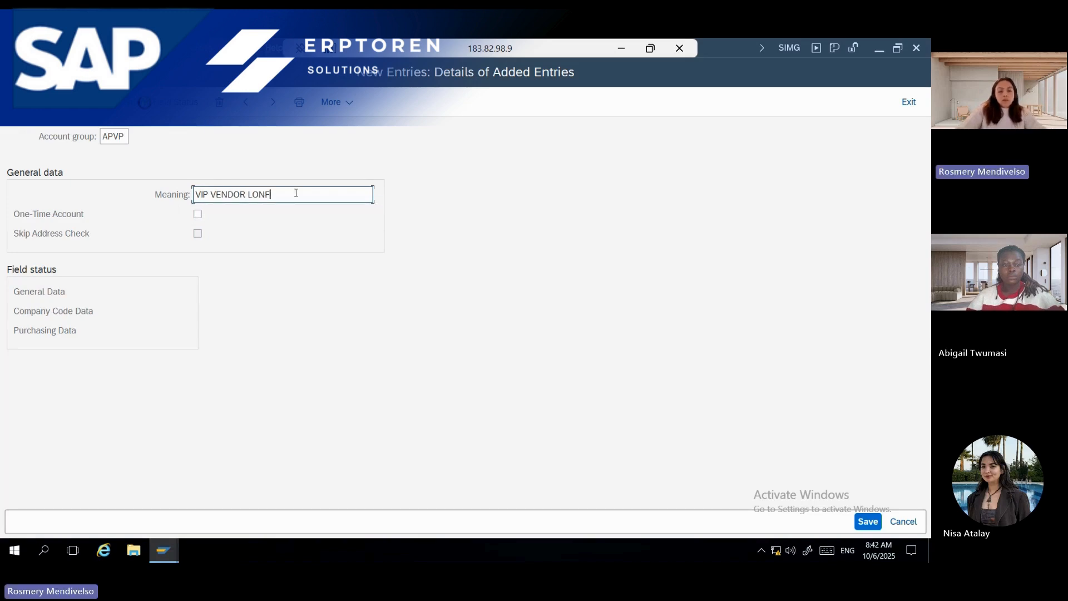
pyautogui.write('D')
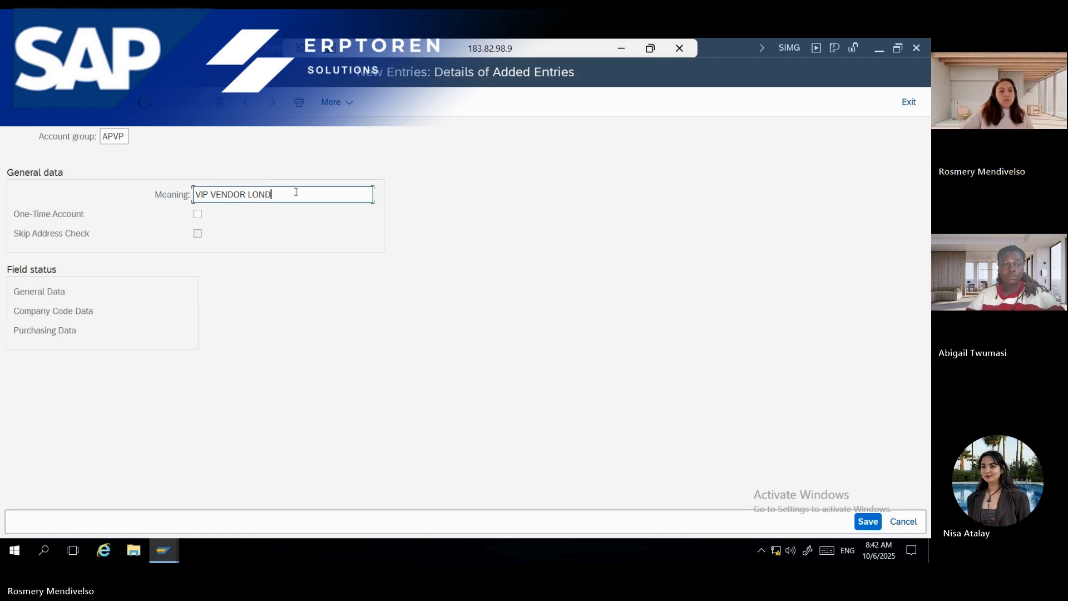
# Back out of the General Data field status and change the account group key to APPV
pyautogui.doubleClick(42, 296)
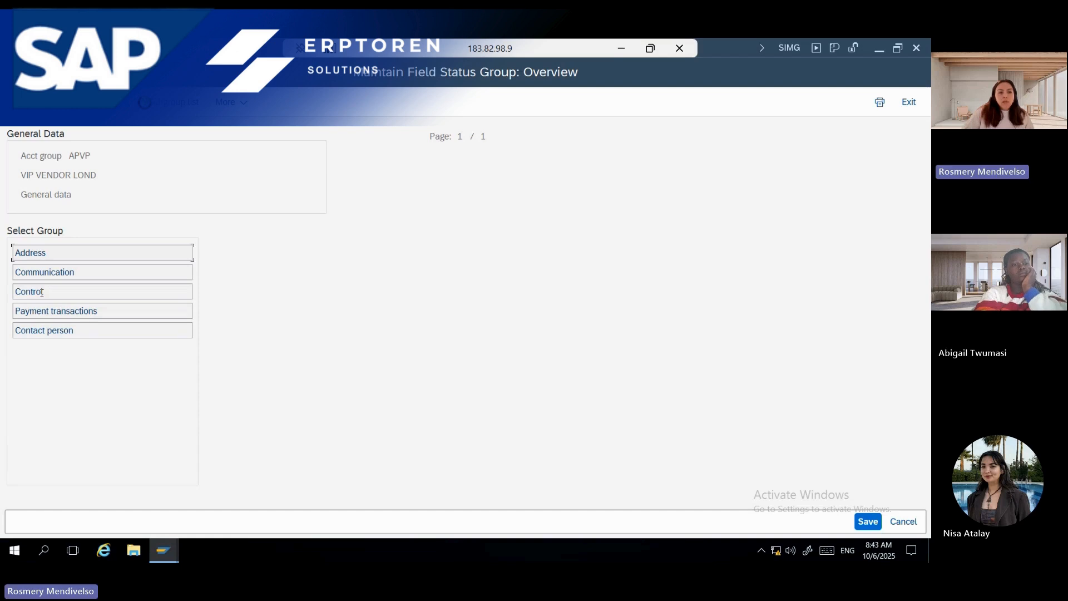
pyautogui.click(14, 72)
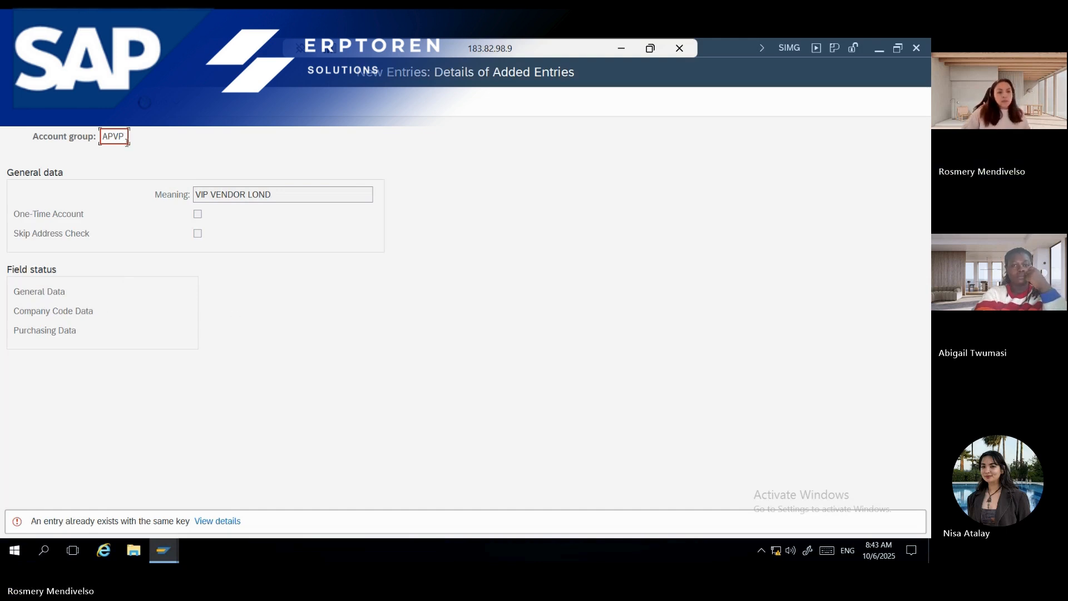
pyautogui.click(127, 142)
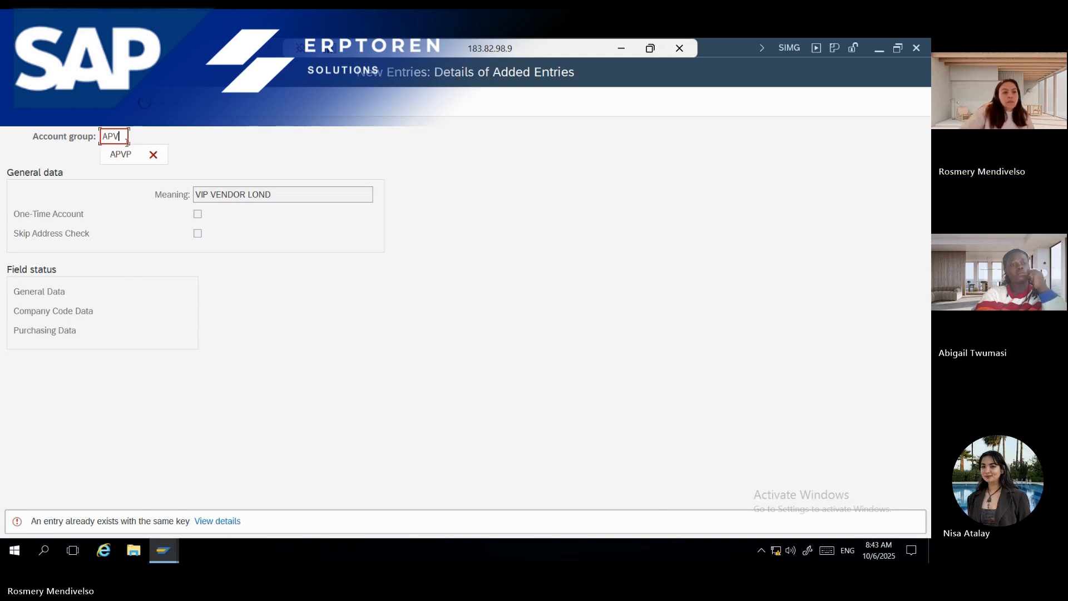
pyautogui.press('BackSpace')
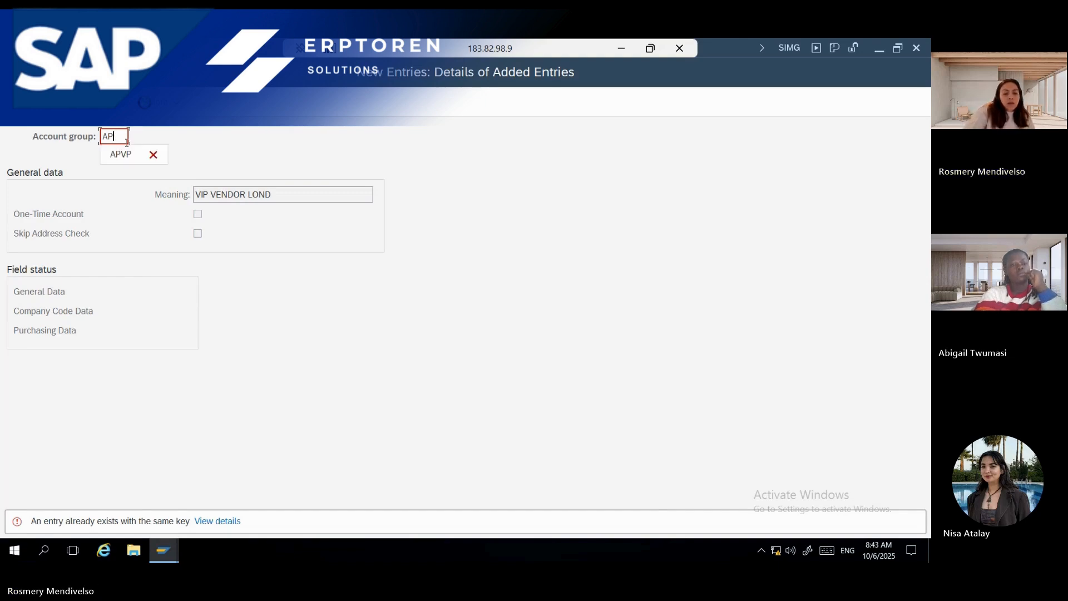
pyautogui.write('PV')
pyautogui.press('Return')
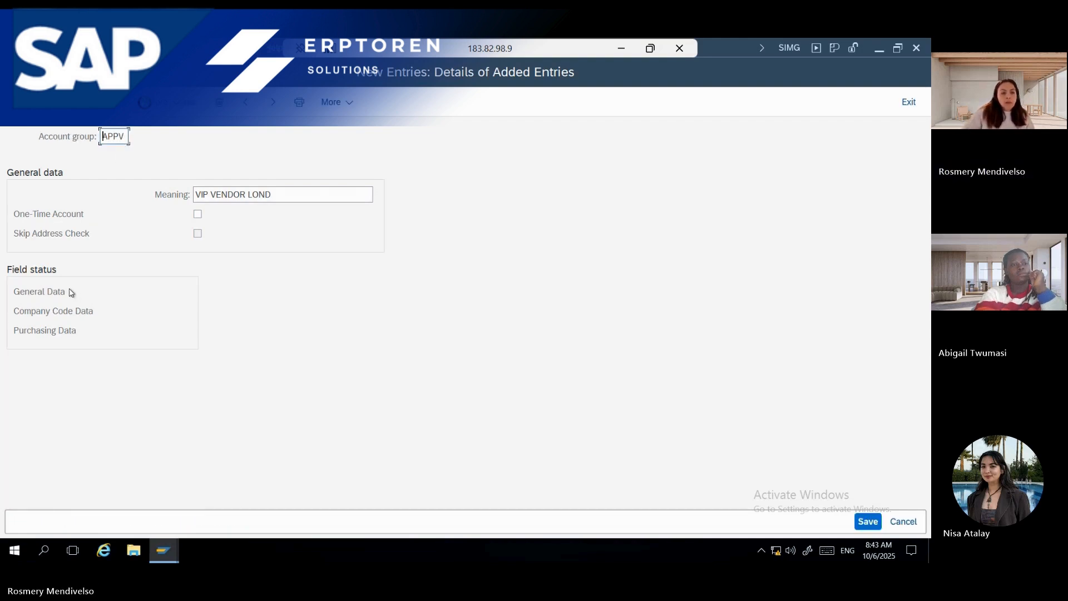
# In the General Data field status, make Name 1, Search term and Postal code, city required entries in the Address group
pyautogui.doubleClick(49, 294)
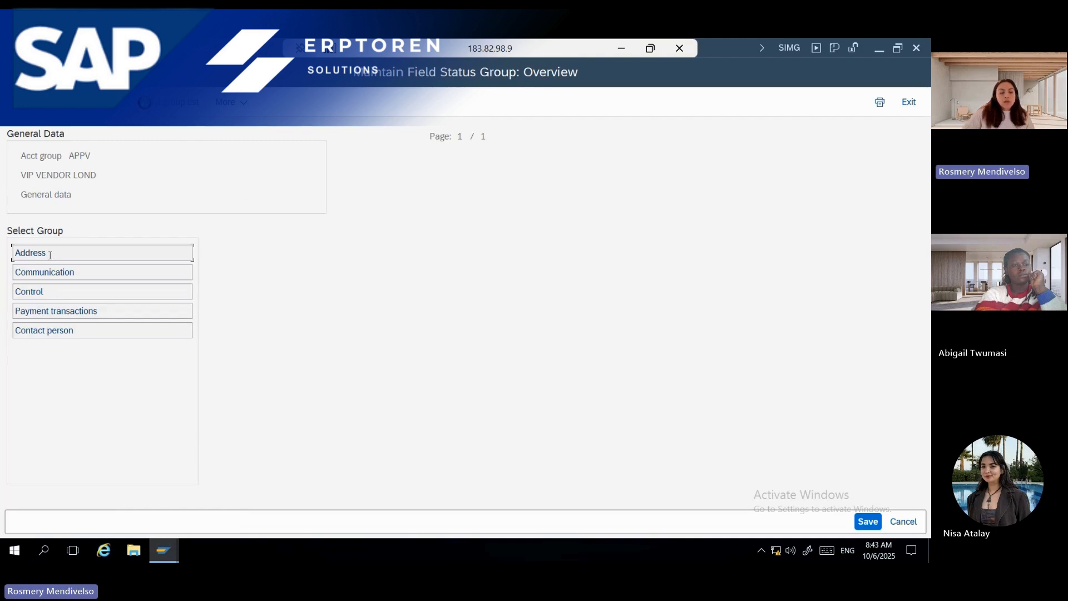
pyautogui.doubleClick(50, 254)
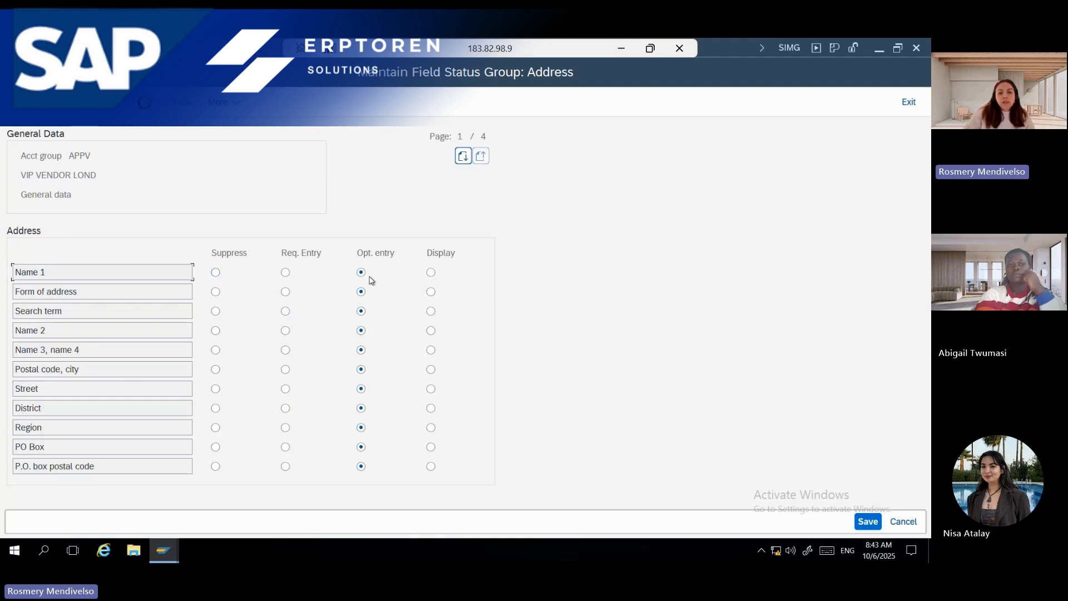
pyautogui.click(286, 273)
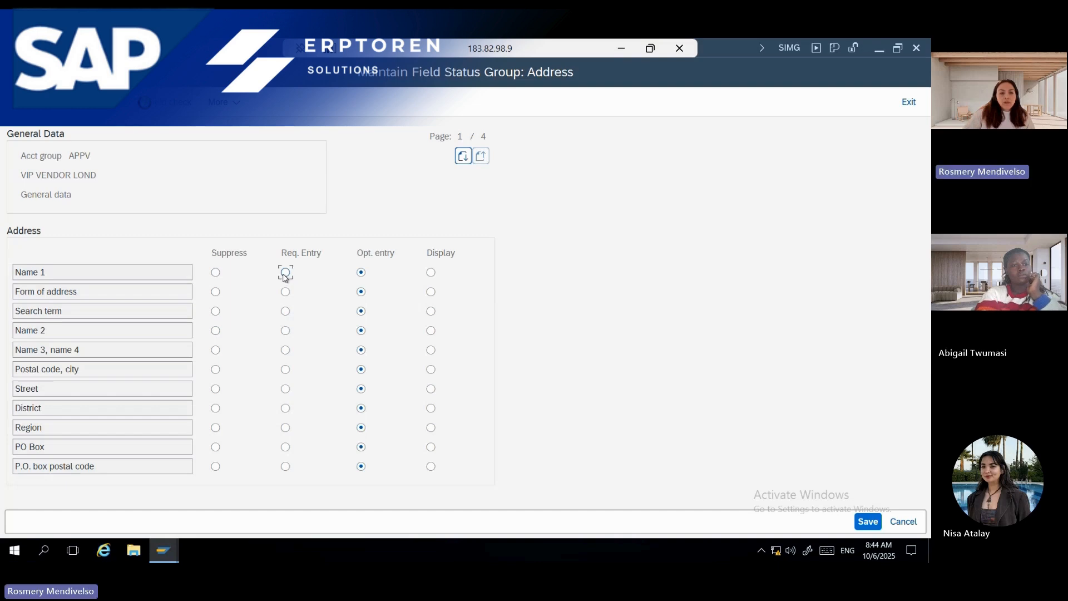
pyautogui.click(286, 312)
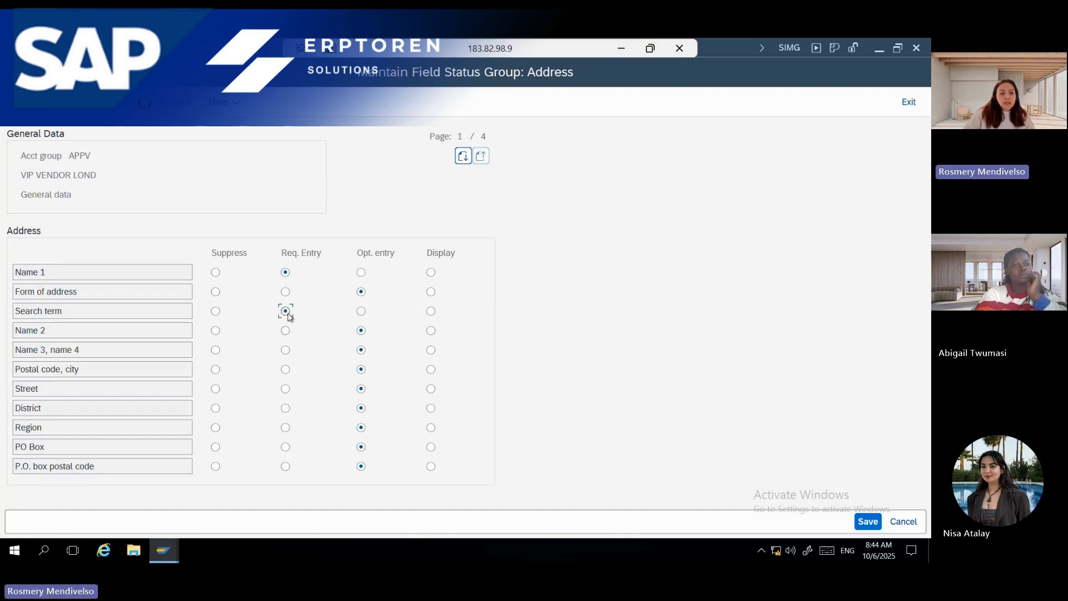
pyautogui.click(285, 371)
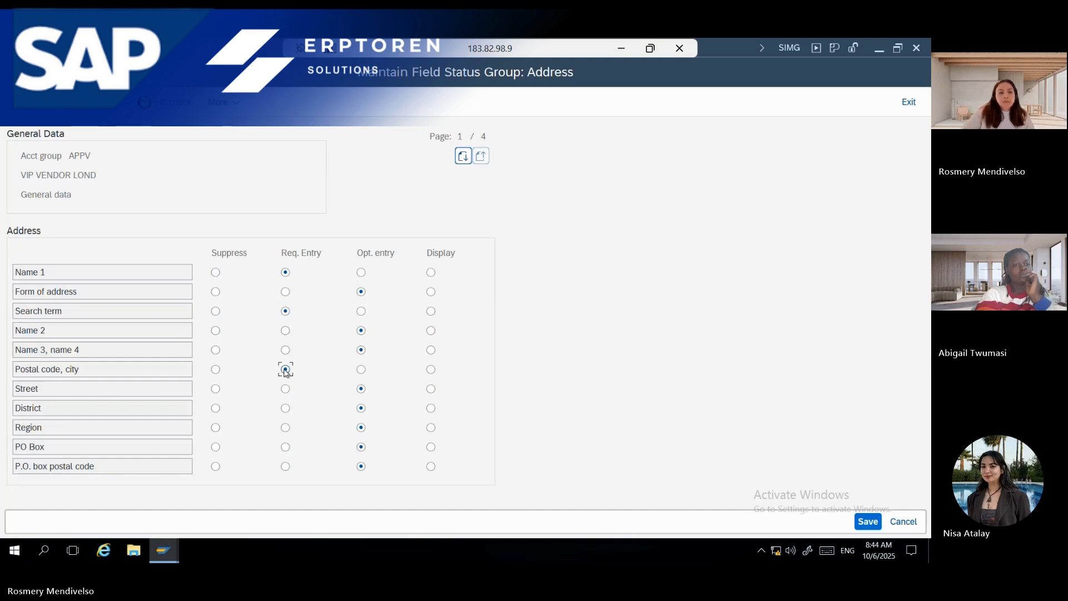
# Review the Communication, Control, Payment transactions and Contact person field groups, and return to the account group entry
pyautogui.click(144, 103)
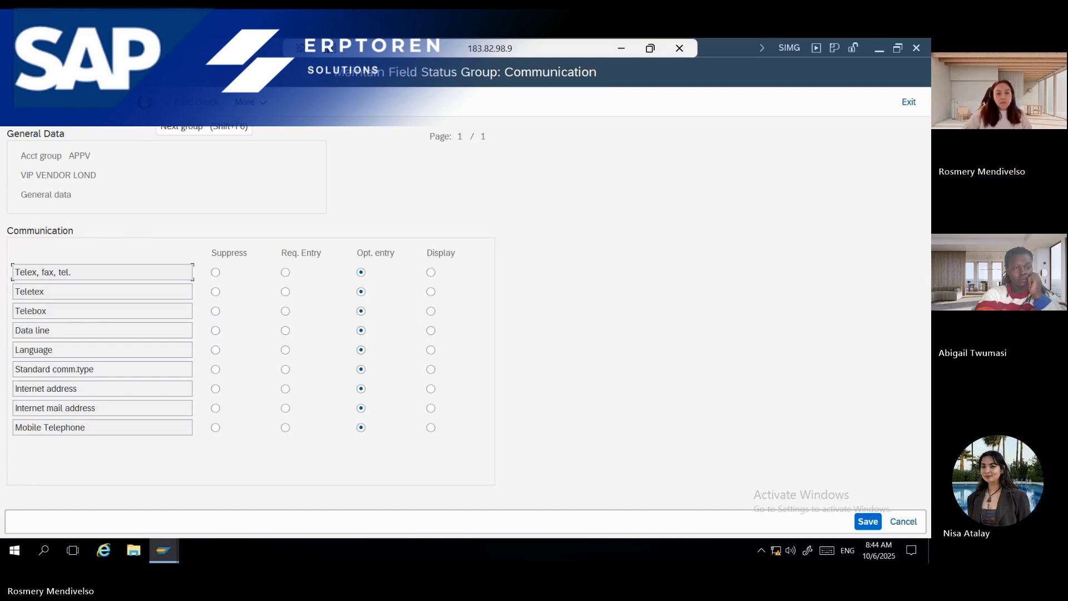
pyautogui.click(144, 102)
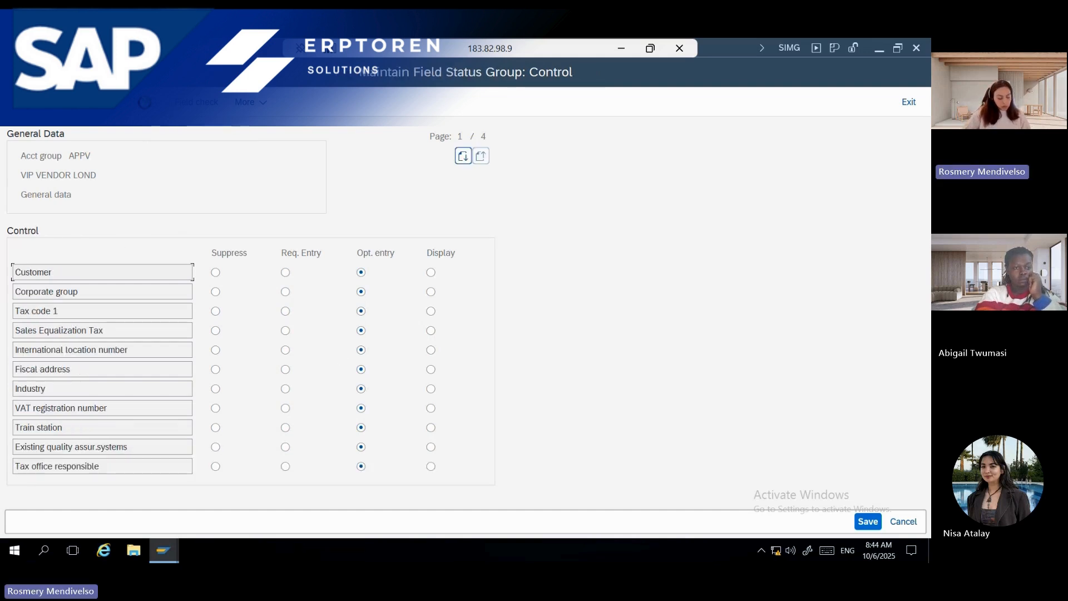
pyautogui.click(145, 102)
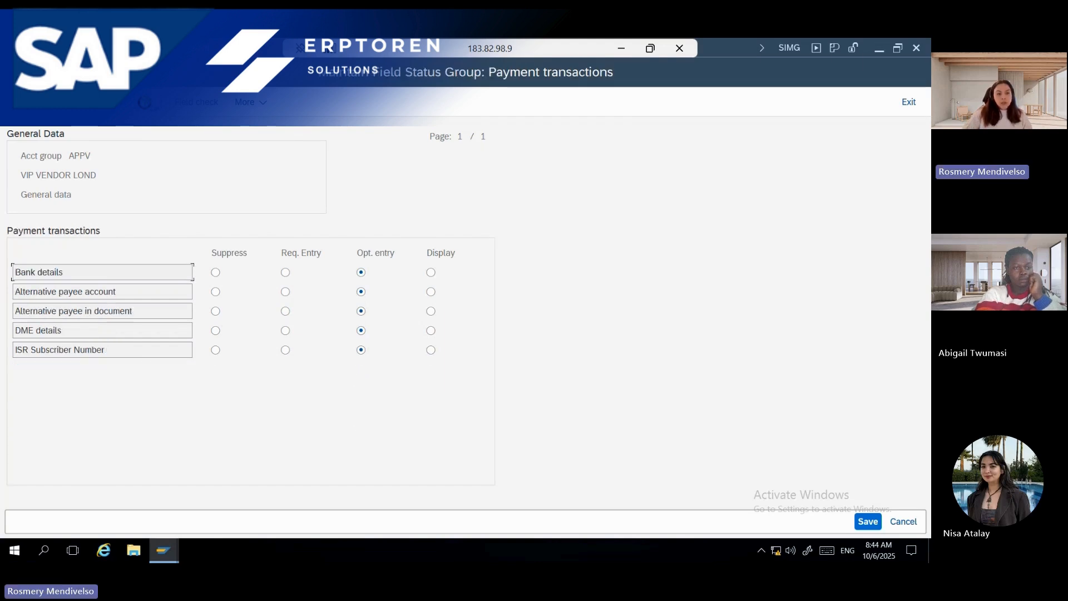
pyautogui.click(144, 102)
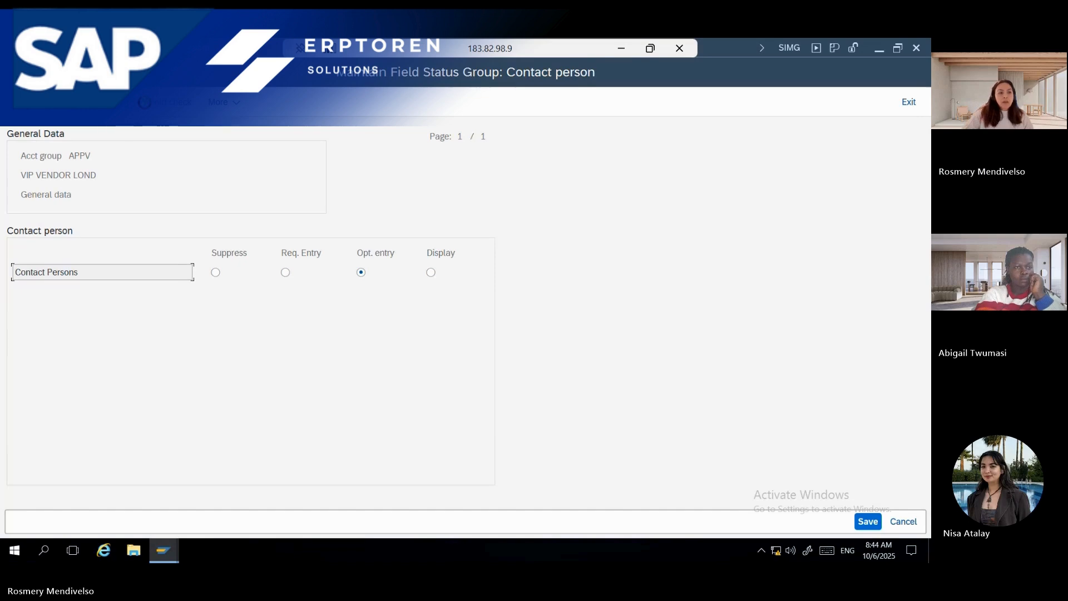
pyautogui.press('F3')
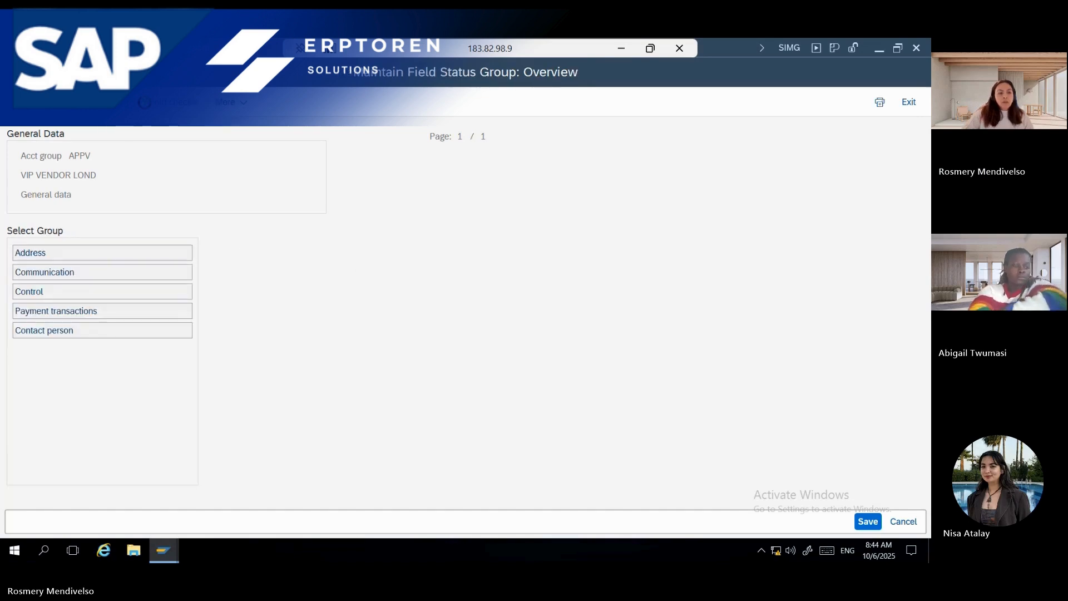
pyautogui.press('F3')
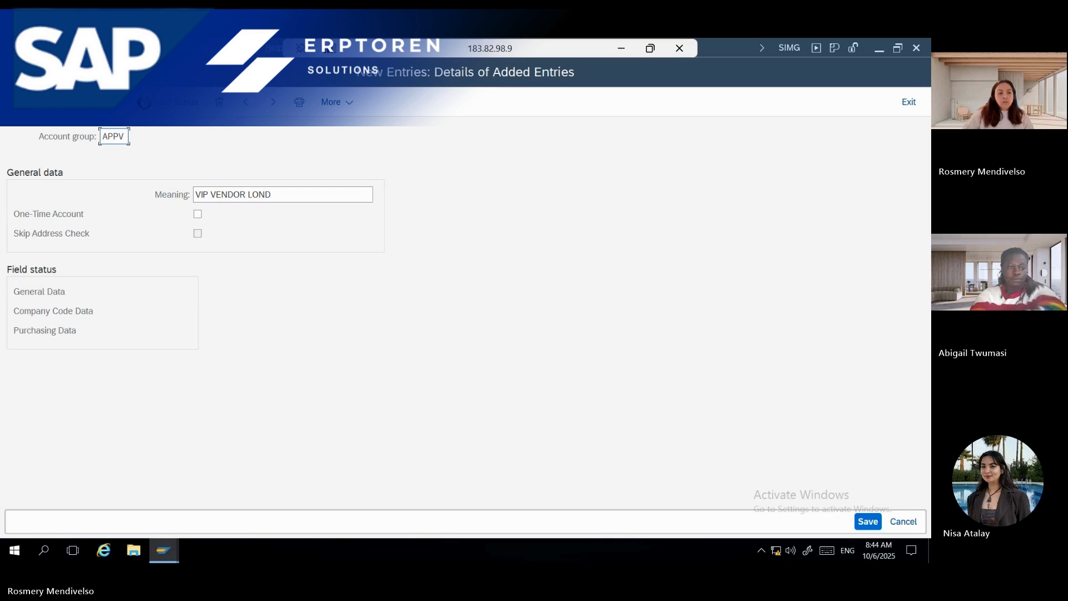
# In the Company Code Data field status, make Reconciliation account a required entry under Account management
pyautogui.doubleClick(55, 316)
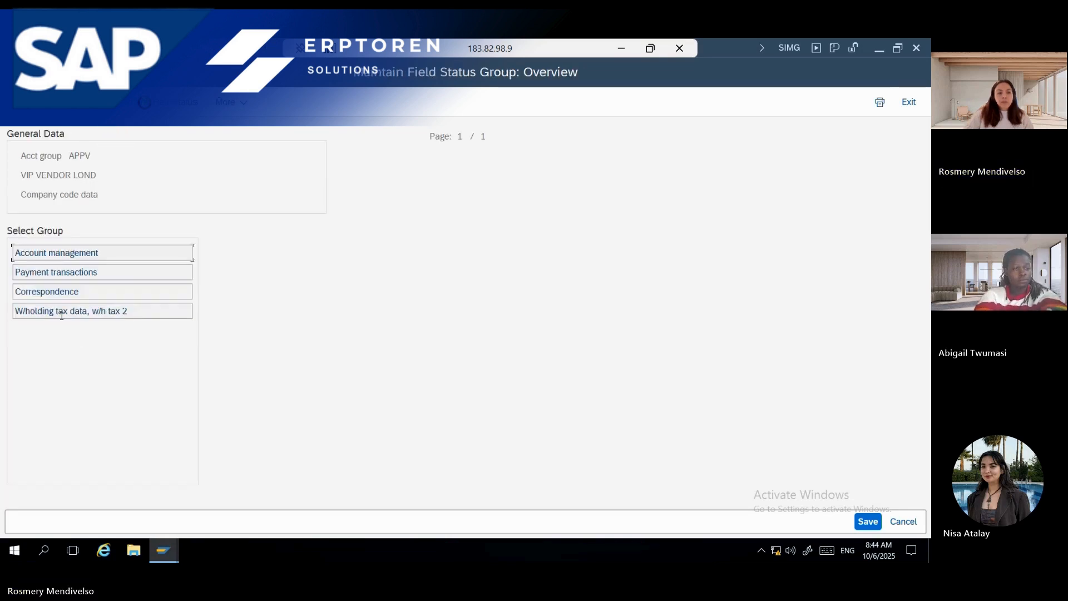
pyautogui.doubleClick(92, 255)
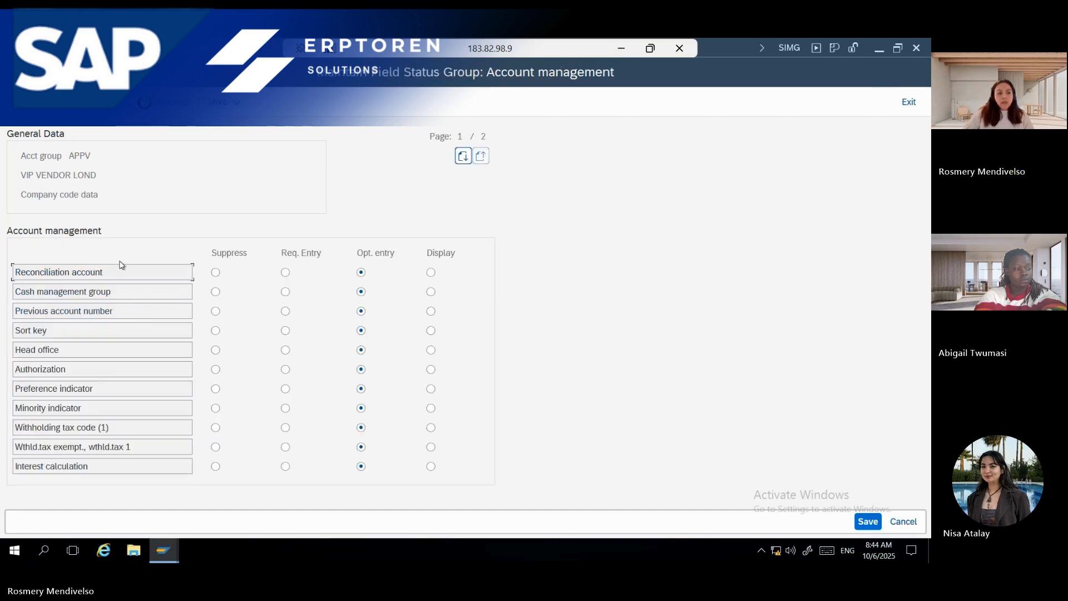
pyautogui.click(285, 272)
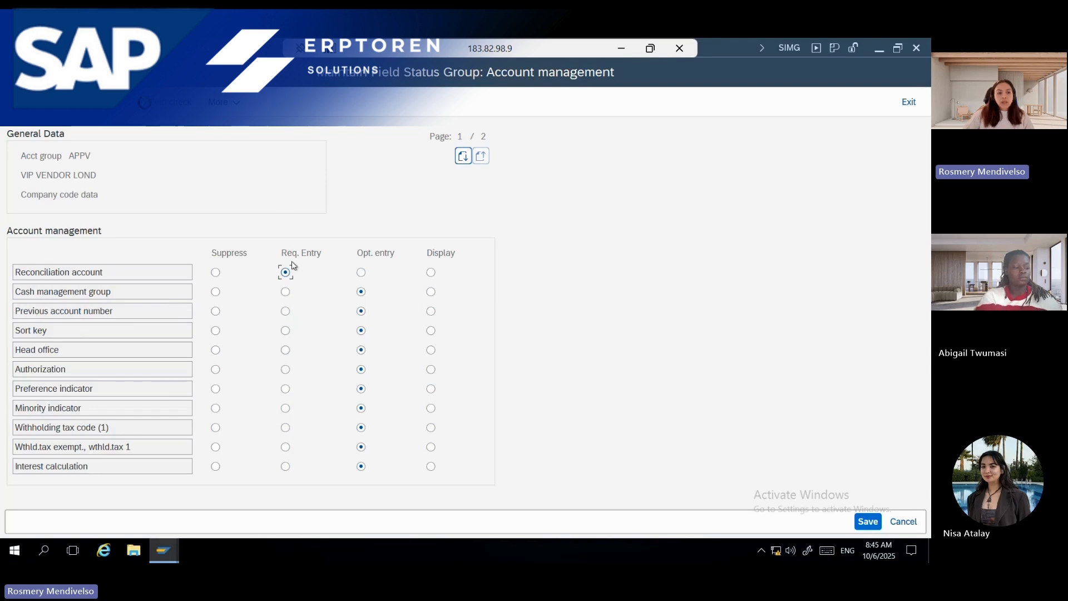
# Make Terms of payment a required entry under Payment transactions, and return to the account group entry after checking the remaining groups
pyautogui.press('Return')
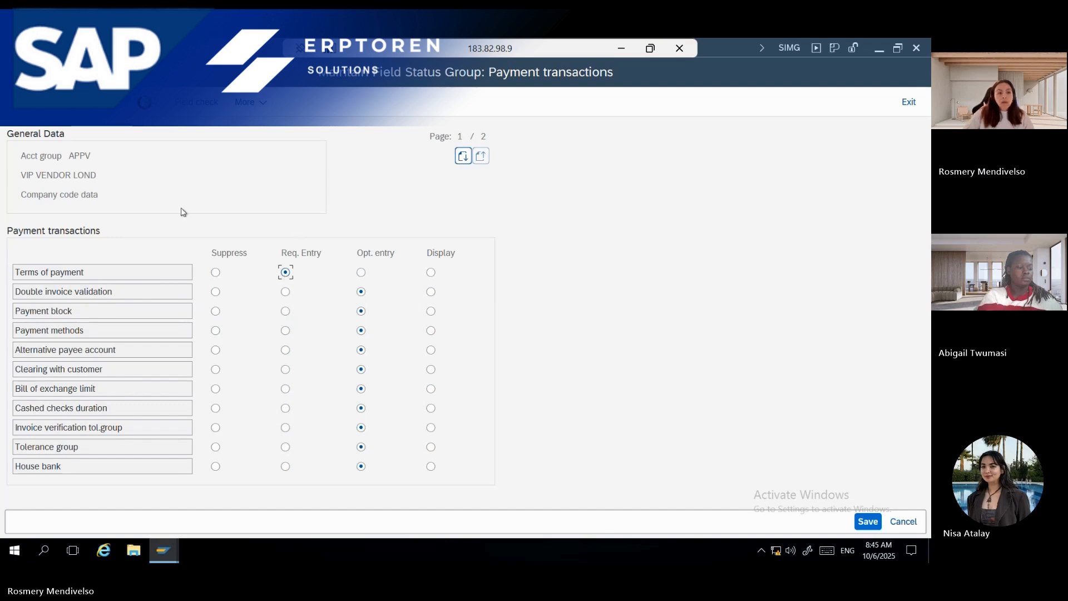
pyautogui.click(146, 102)
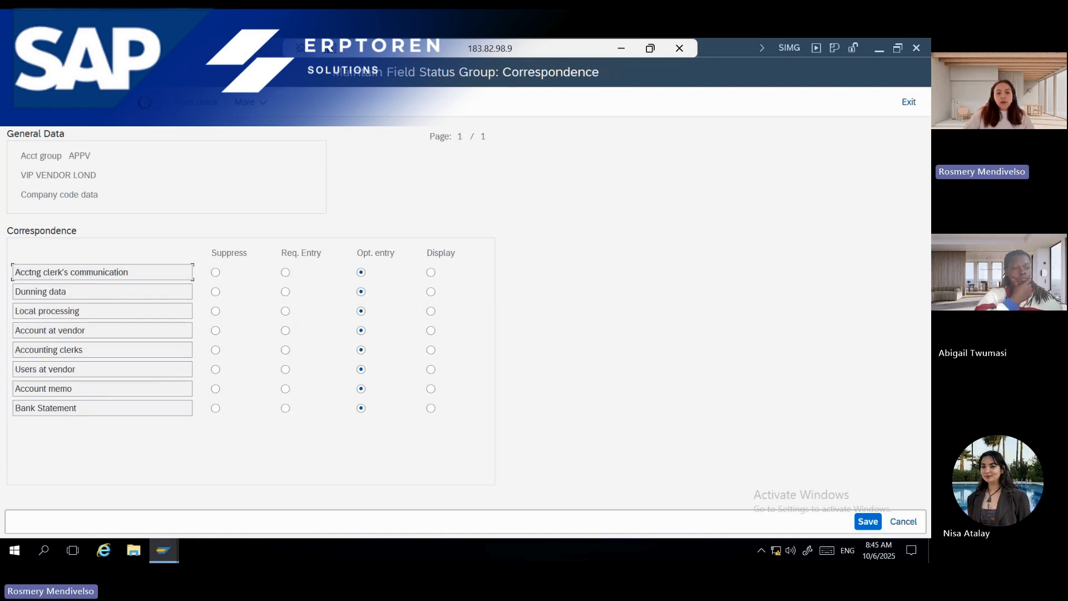
pyautogui.click(146, 102)
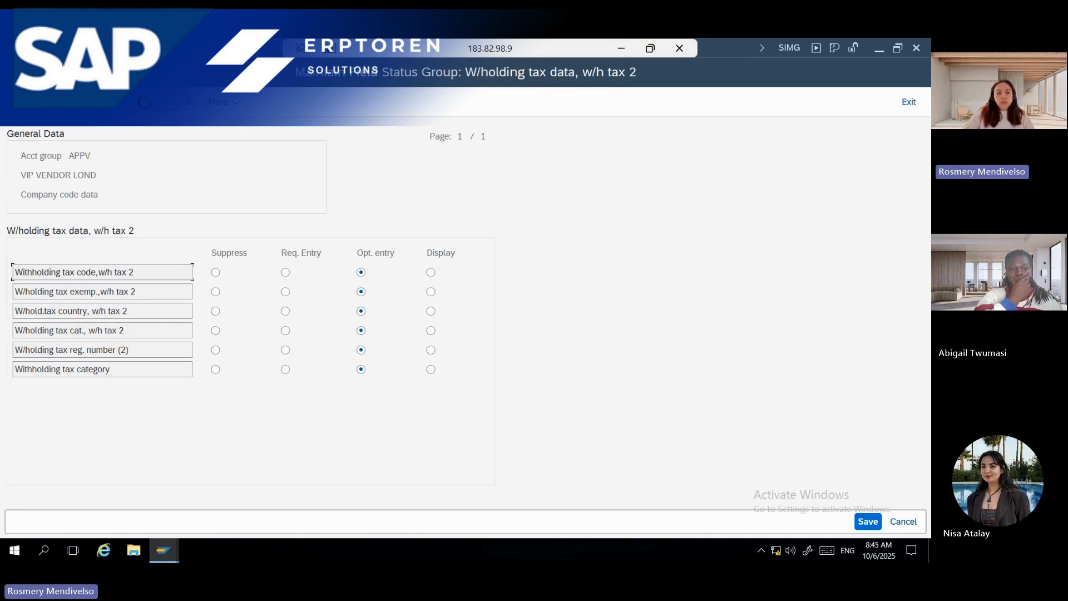
pyautogui.press('F3')
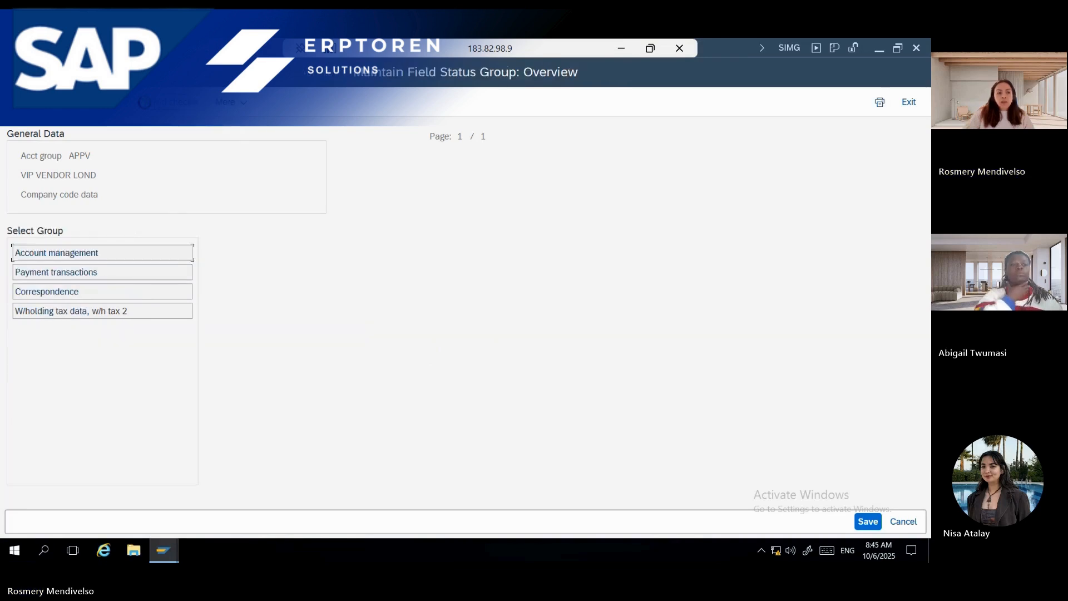
pyautogui.press('F3')
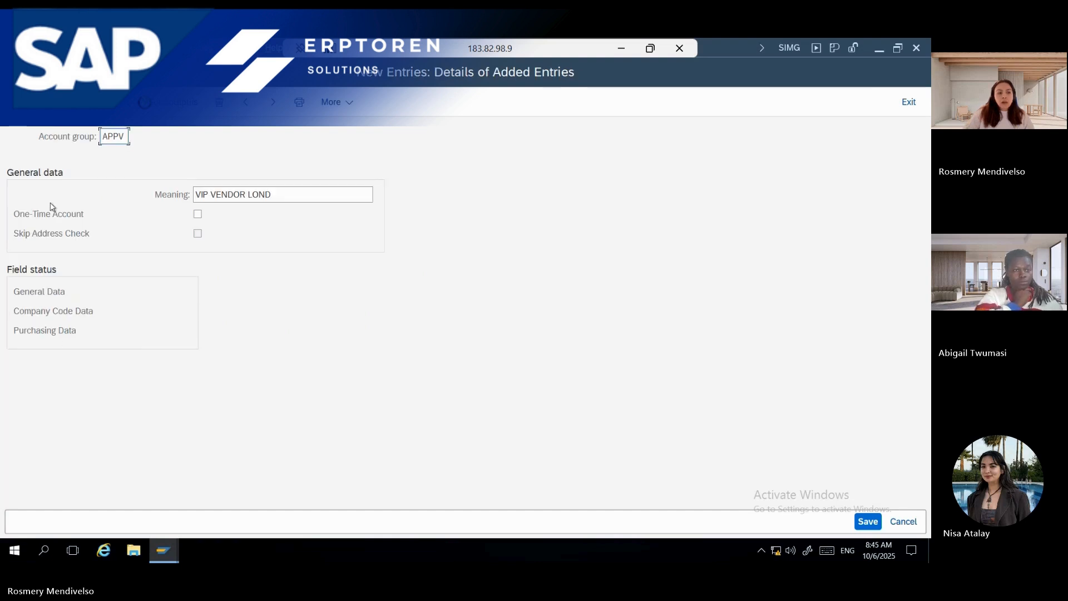
# In the Purchasing Data field status, make Purchase order currency, Terms of payment and Goods-receipt-based inv.verif. required entries in the Purchasing data group
pyautogui.doubleClick(55, 331)
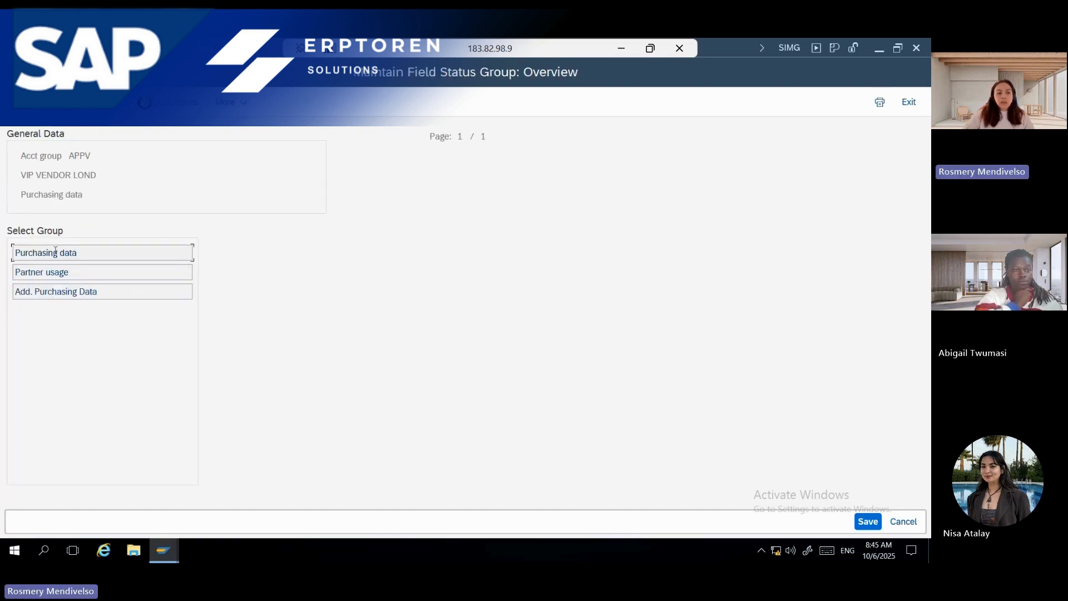
pyautogui.doubleClick(55, 254)
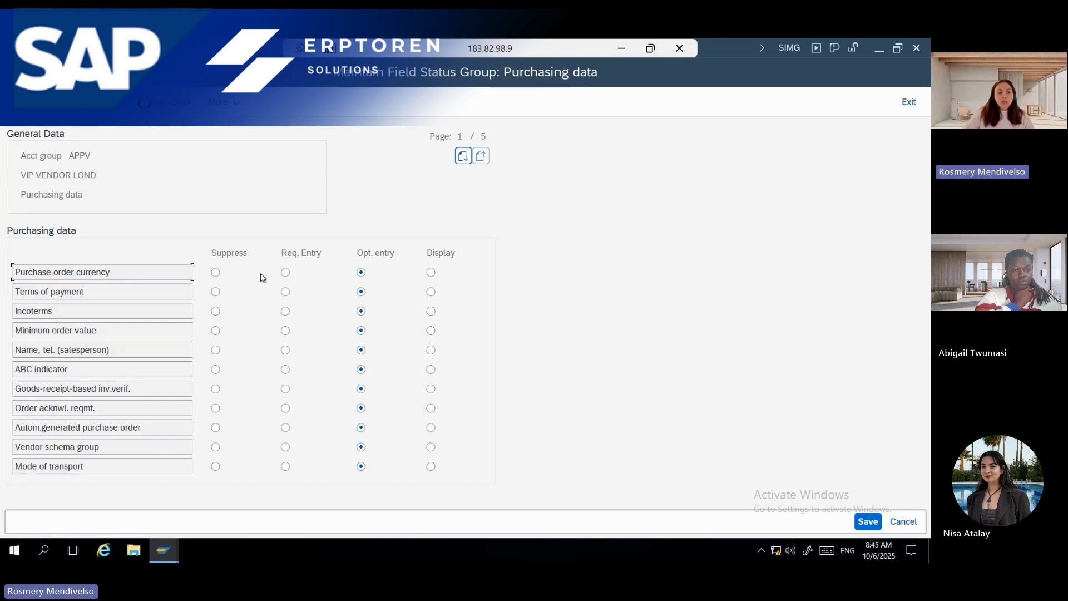
pyautogui.click(285, 273)
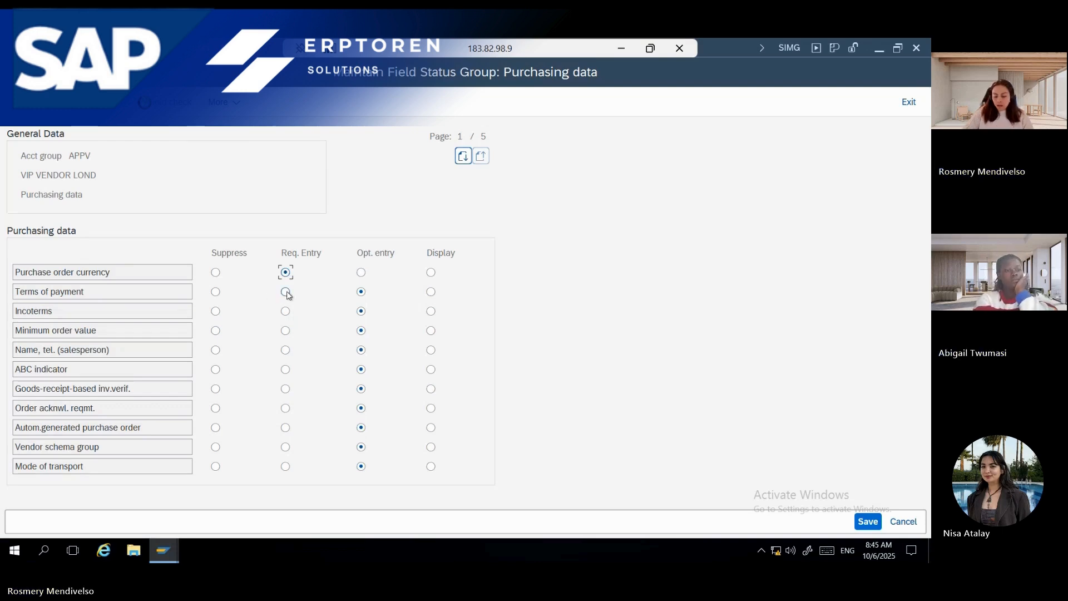
pyautogui.click(285, 292)
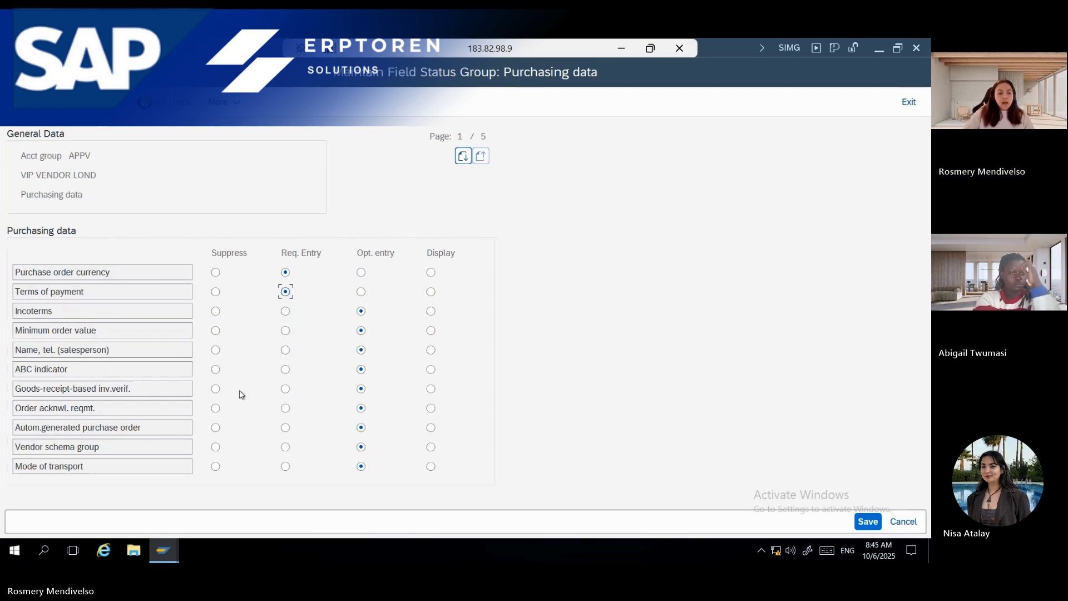
pyautogui.click(285, 389)
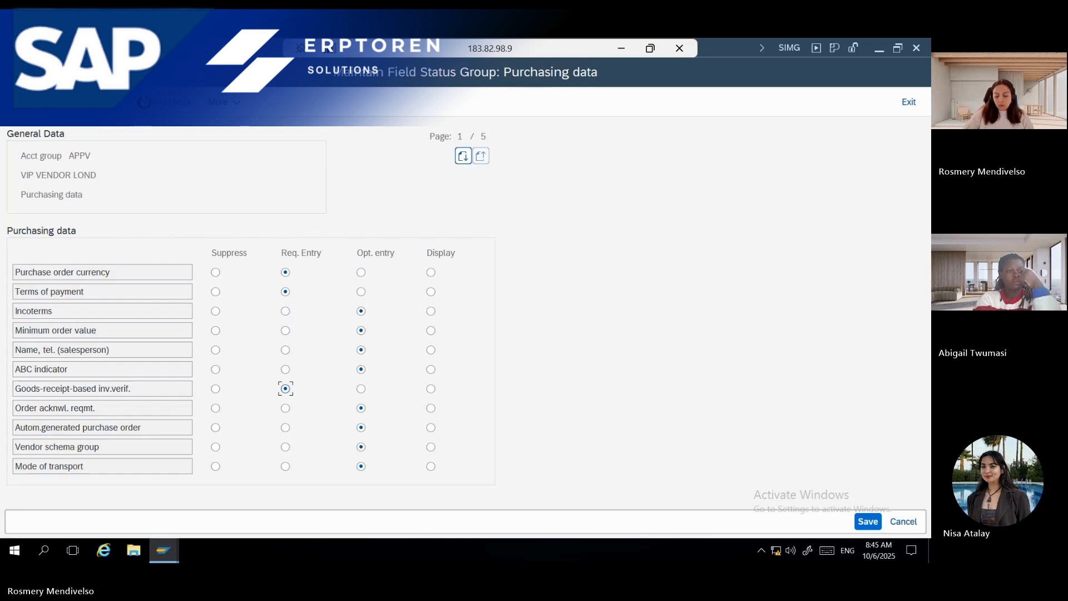
# Review the Partner usage and Add. Purchasing Data field groups, and return to the account group entry
pyautogui.click(144, 102)
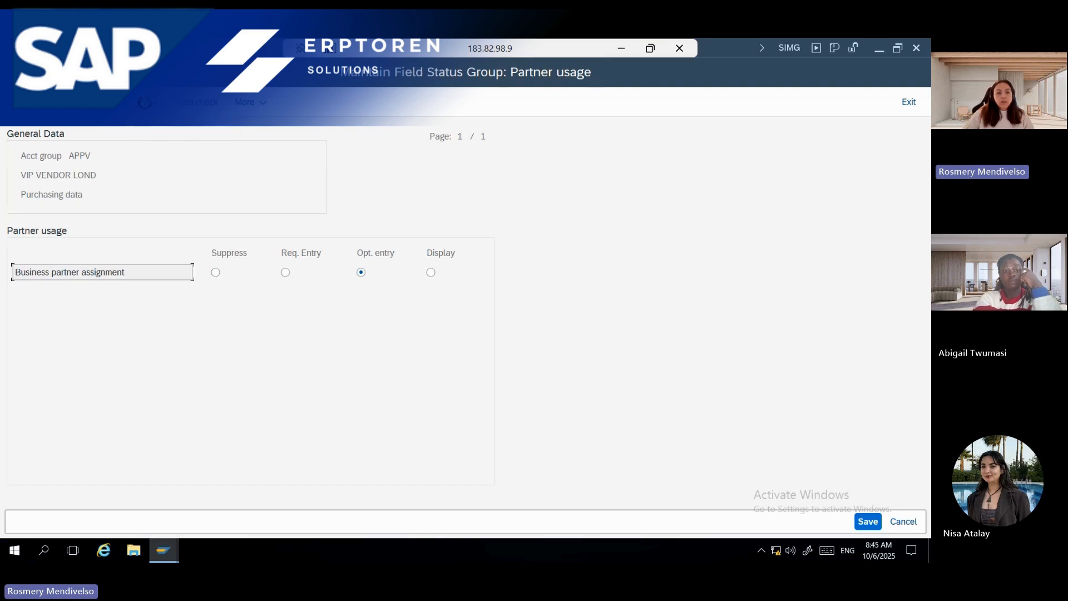
pyautogui.click(145, 103)
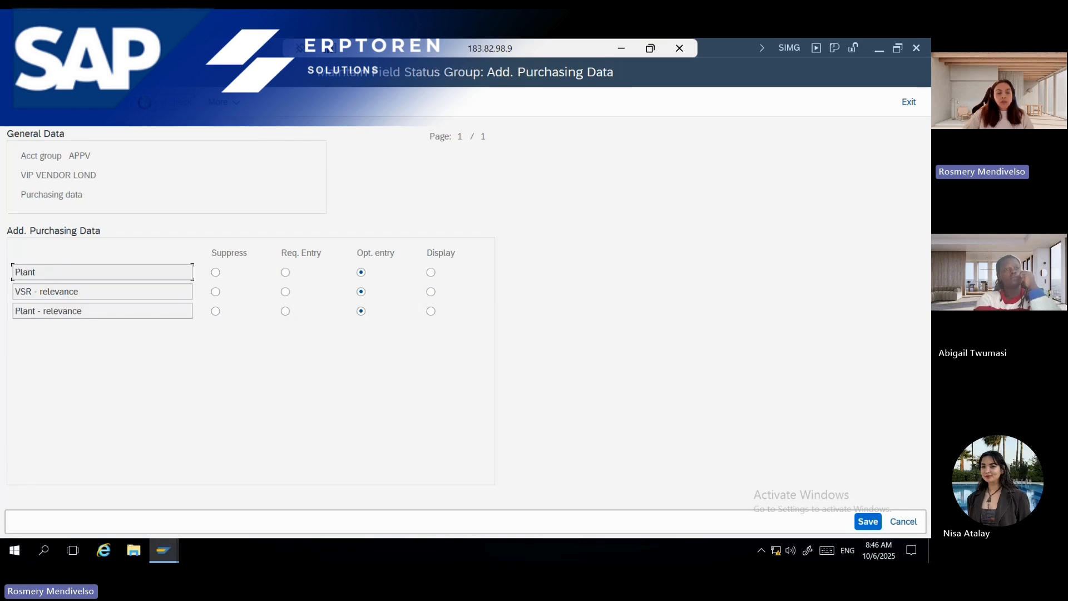
pyautogui.press('F3')
pyautogui.press('F3')
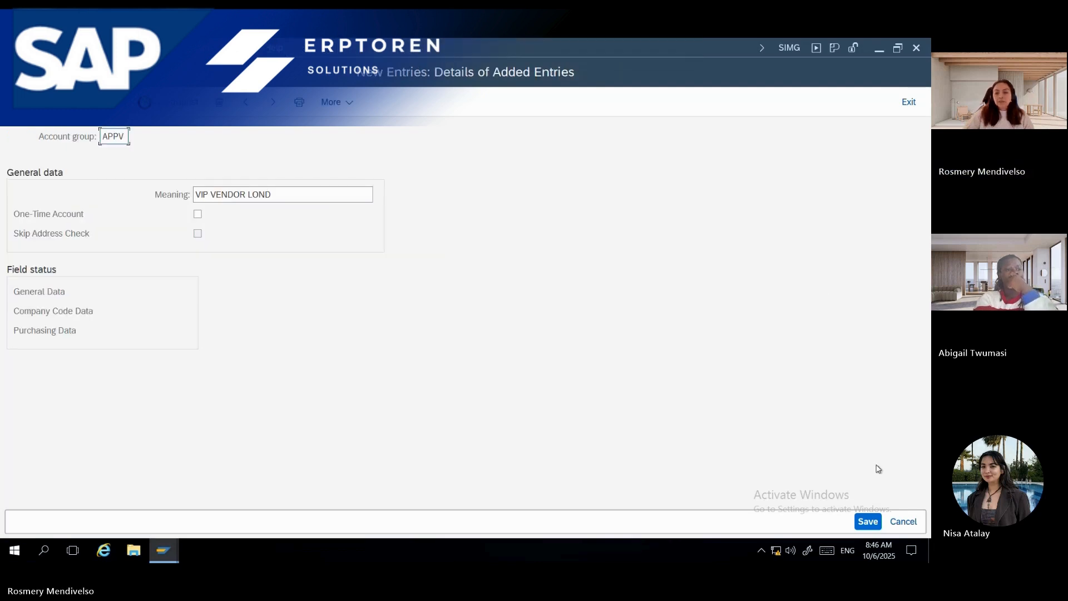
# Save account group APPV under a new customizing request with the short description AP50 LOND VENDOR MASTER DATA
pyautogui.click(865, 521)
pyautogui.click(358, 321)
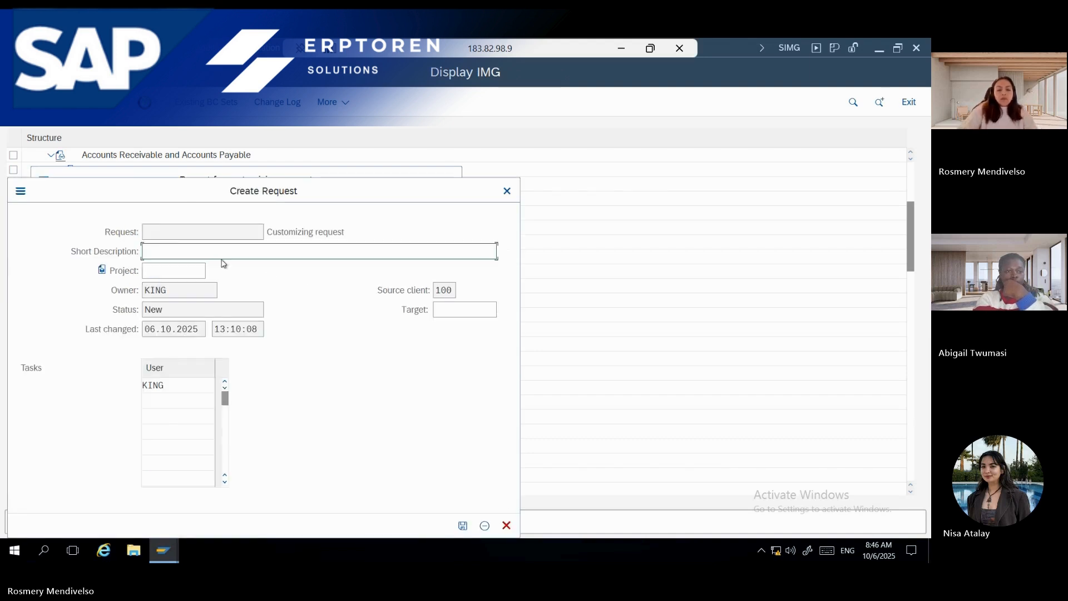
pyautogui.write('AP50')
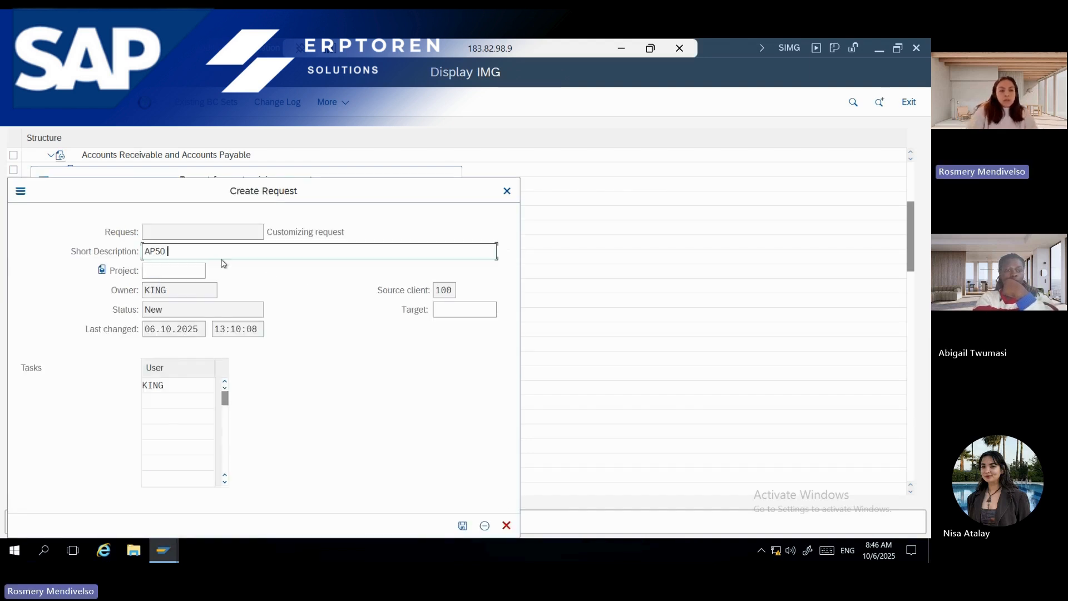
pyautogui.write(' LOND ')
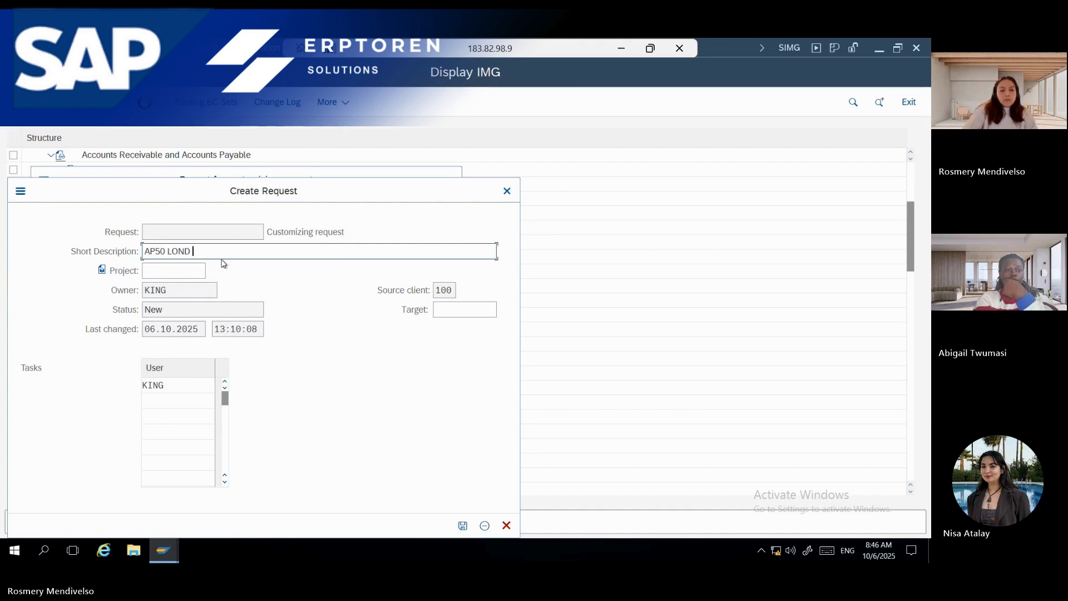
pyautogui.write('VENDO')
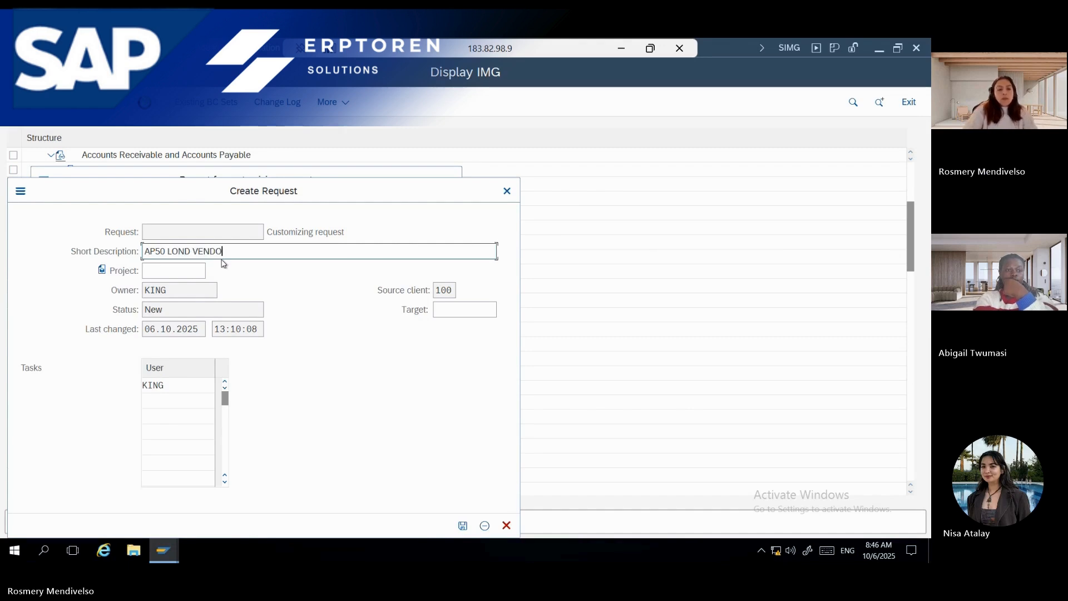
pyautogui.write('R MAR')
pyautogui.press('BackSpace')
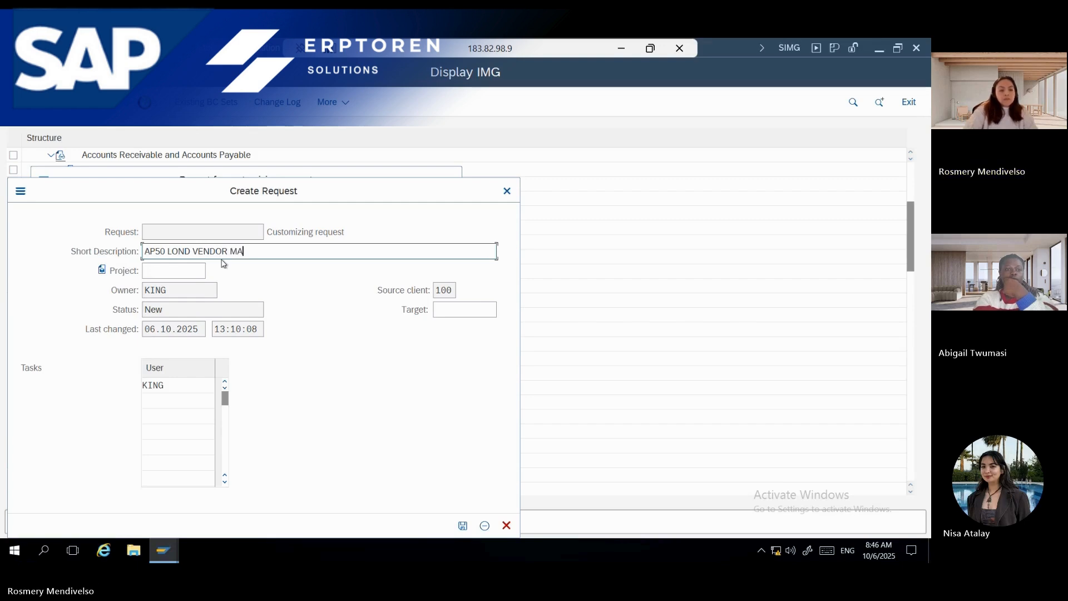
pyautogui.write('STER DATA')
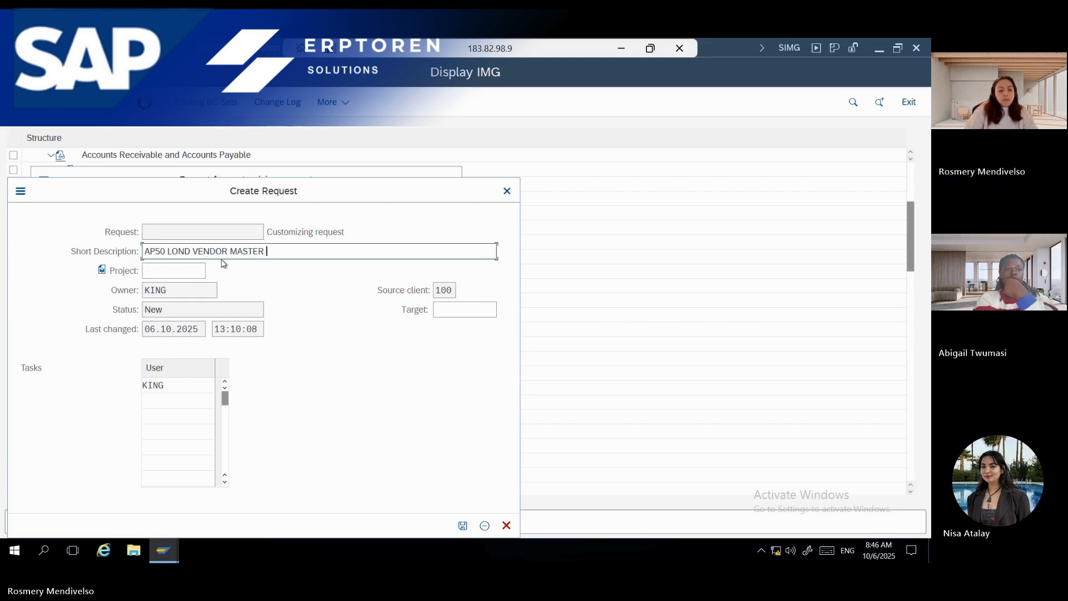
pyautogui.click(462, 525)
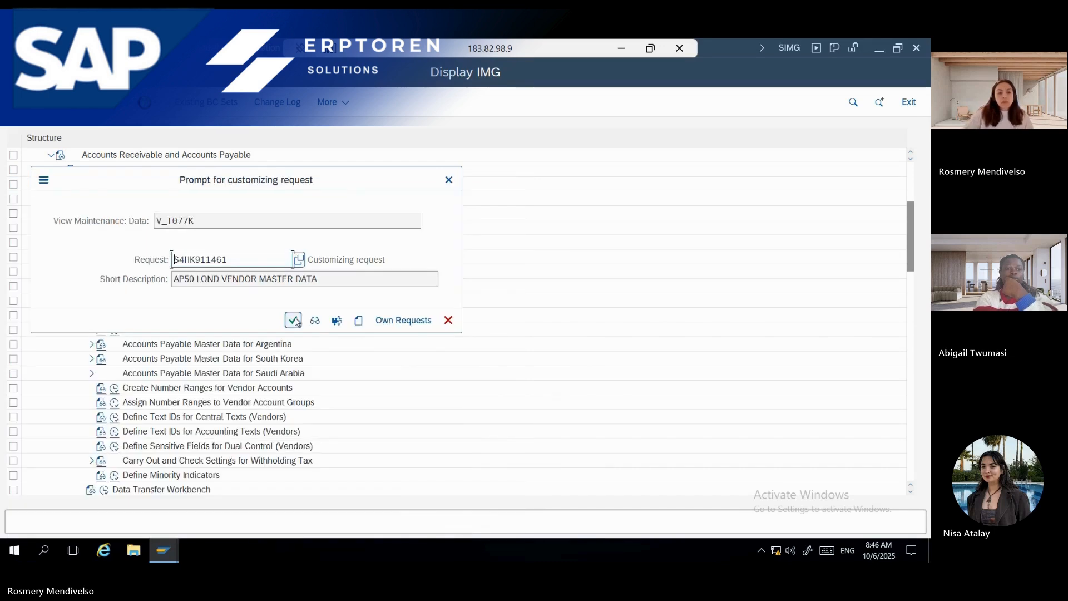
pyautogui.click(294, 320)
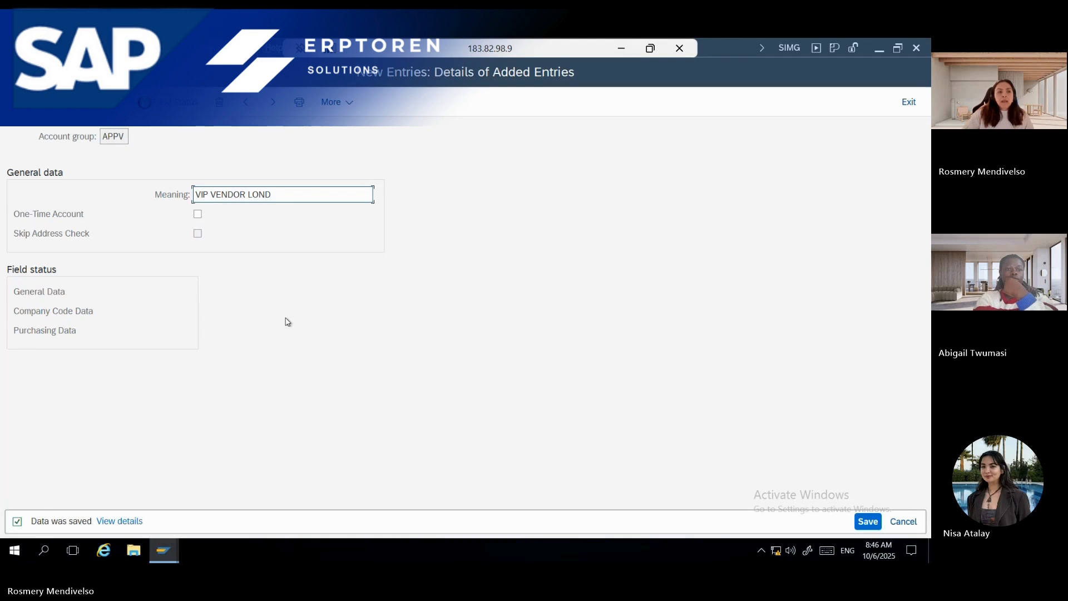
# Return to the vendor account groups overview and start a new account group entry
pyautogui.click(13, 72)
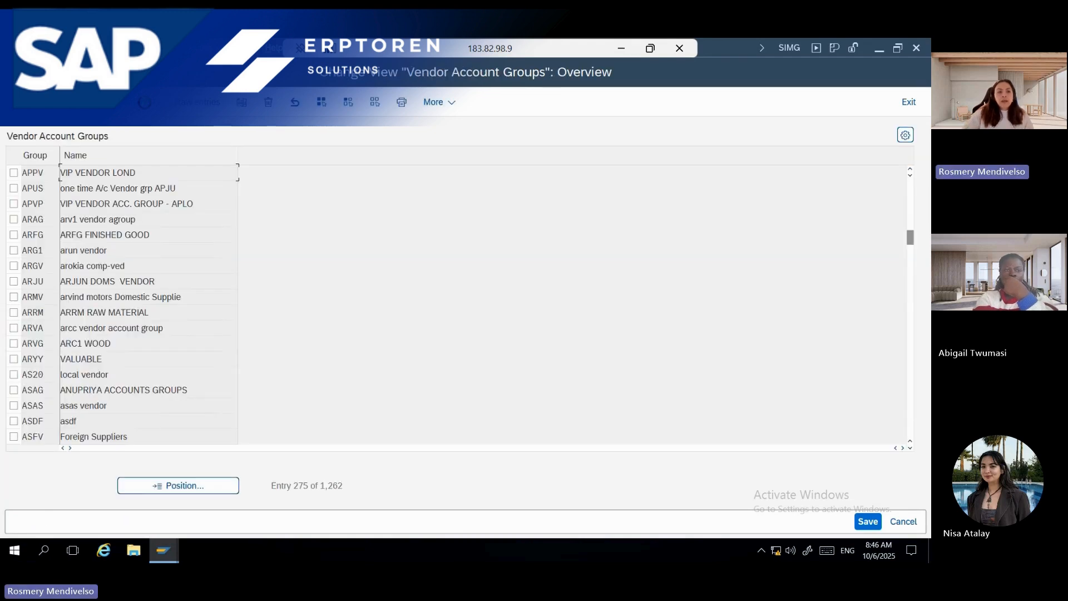
pyautogui.click(198, 106)
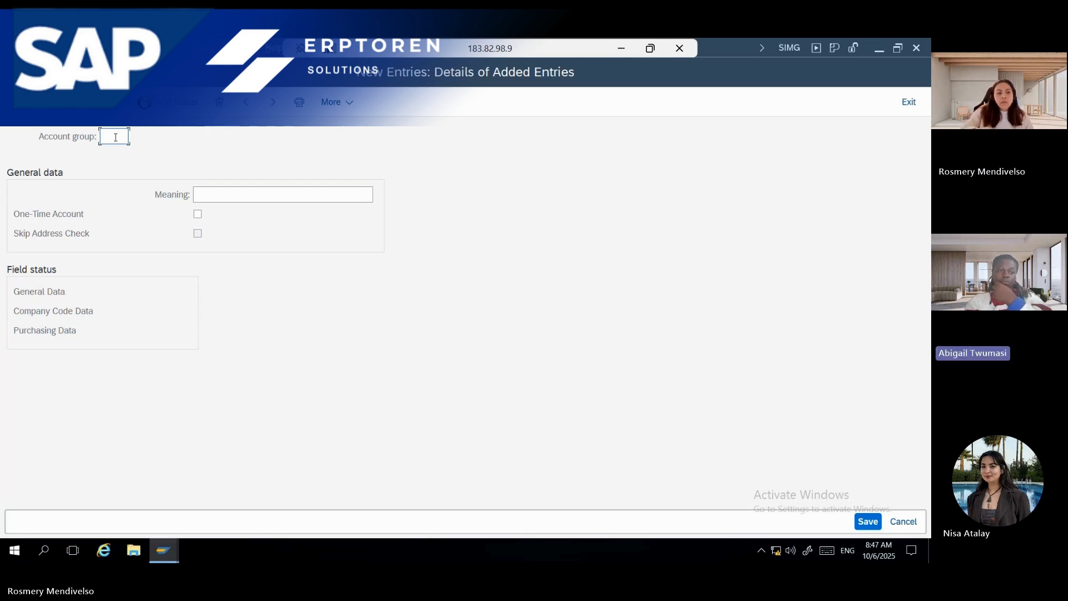
# Try to use APLO as the key of the new account group
pyautogui.write('A')
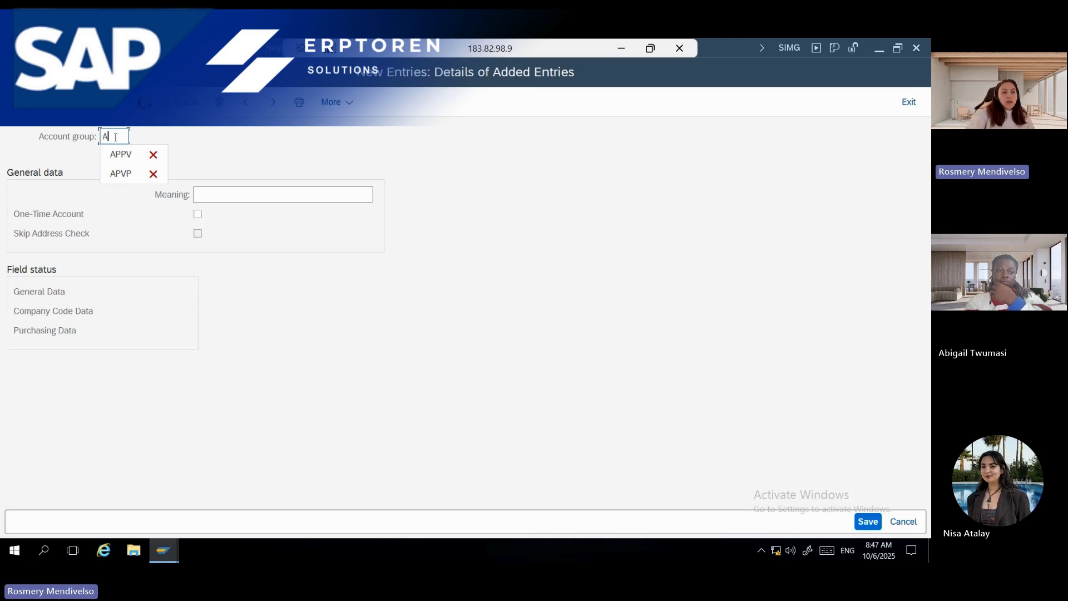
pyautogui.write('PPO')
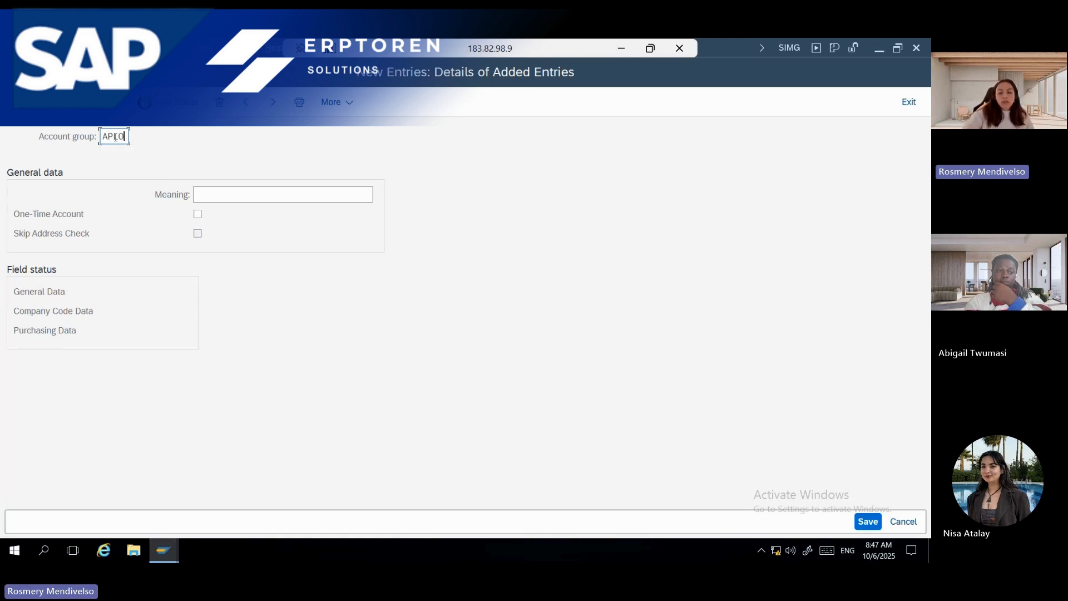
pyautogui.write('0')
pyautogui.press('Return')
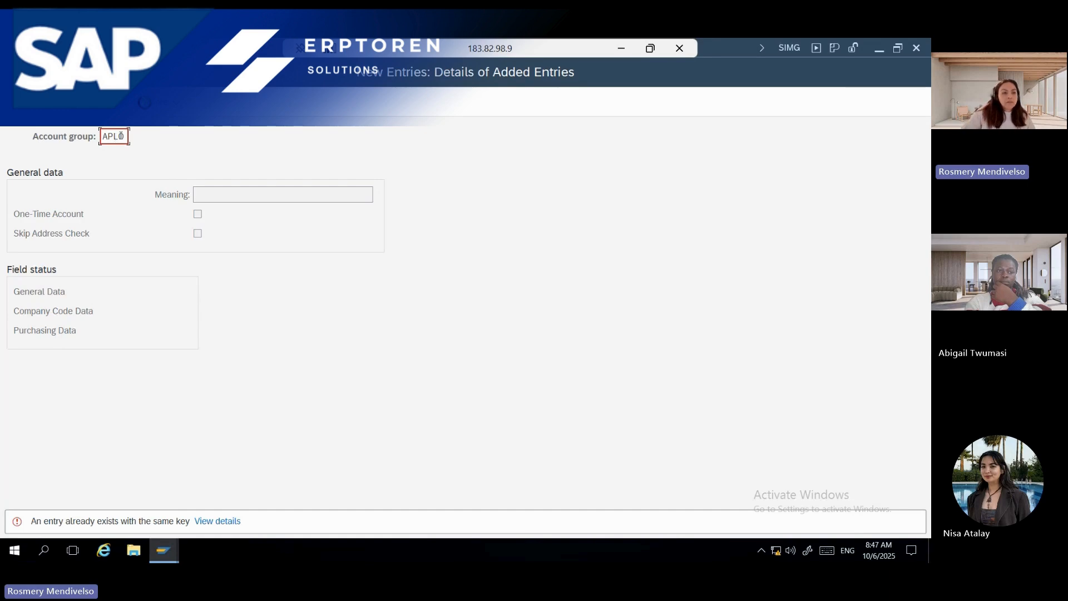
pyautogui.press('BackSpace')
pyautogui.press('BackSpace')
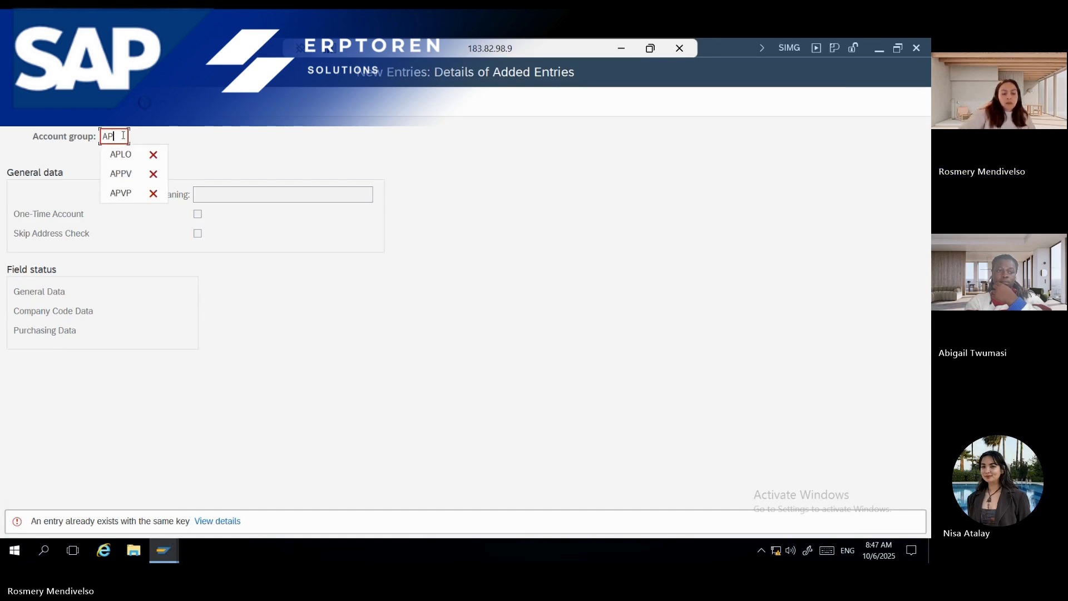
# Set the new account group's key to APPL and its meaning to LOCAL VENDOR LOND
pyautogui.write('PL')
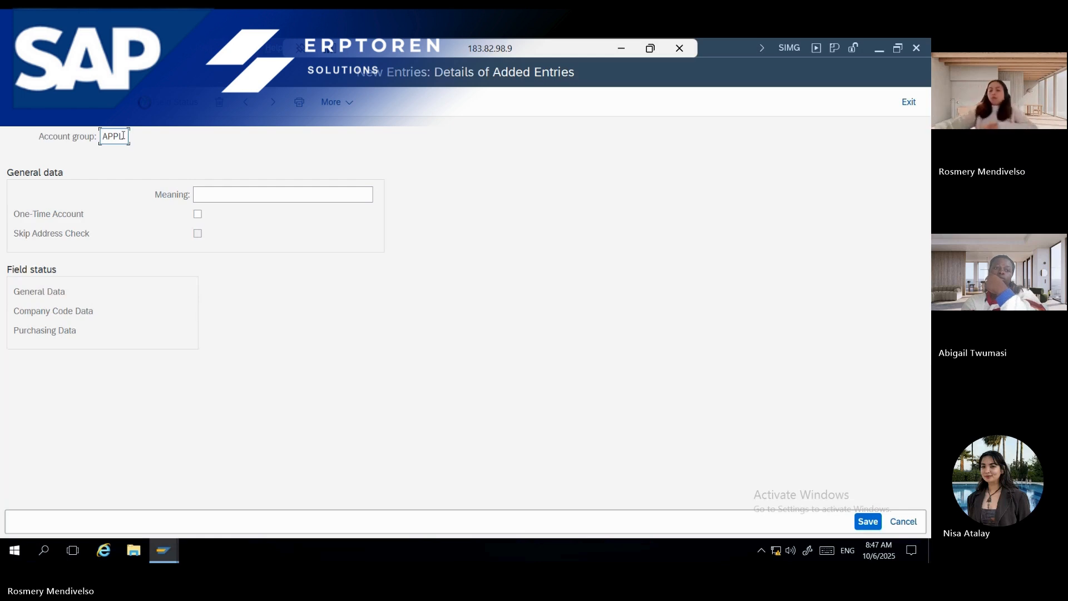
pyautogui.click(210, 195)
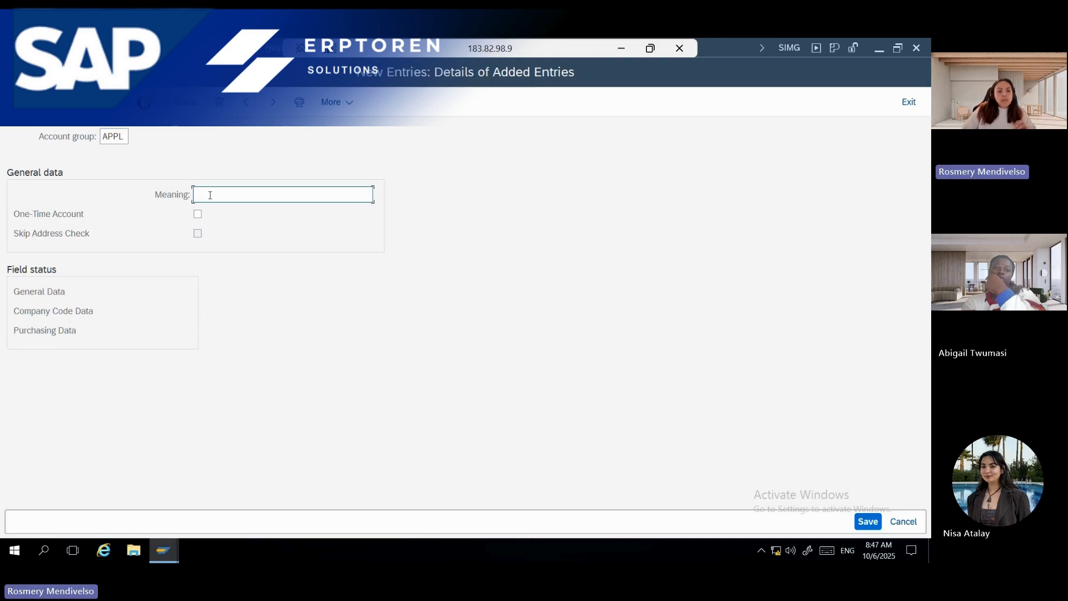
pyautogui.write('V')
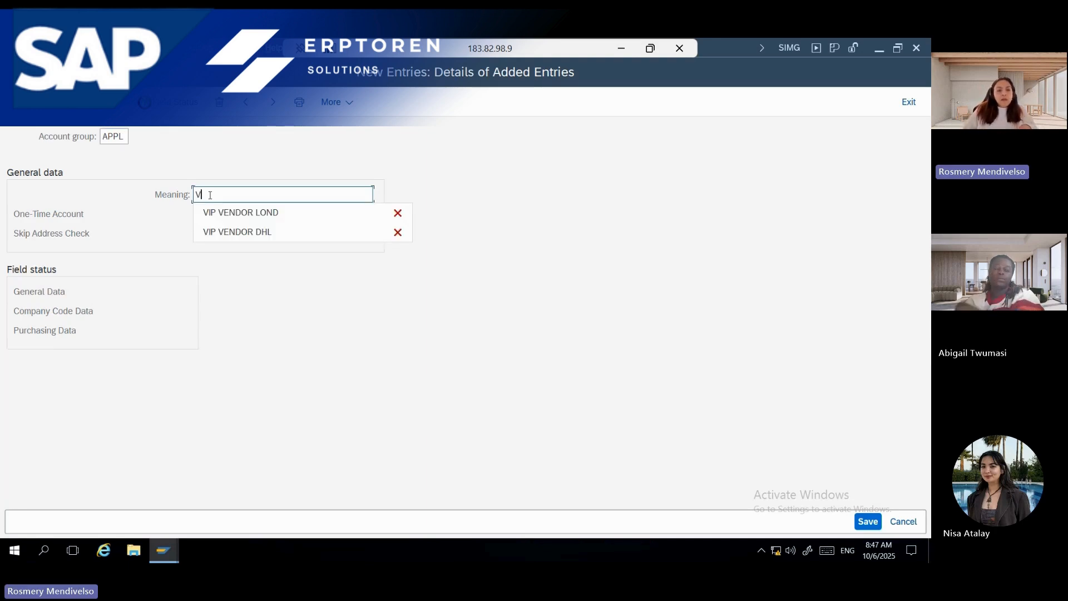
pyautogui.click(217, 211)
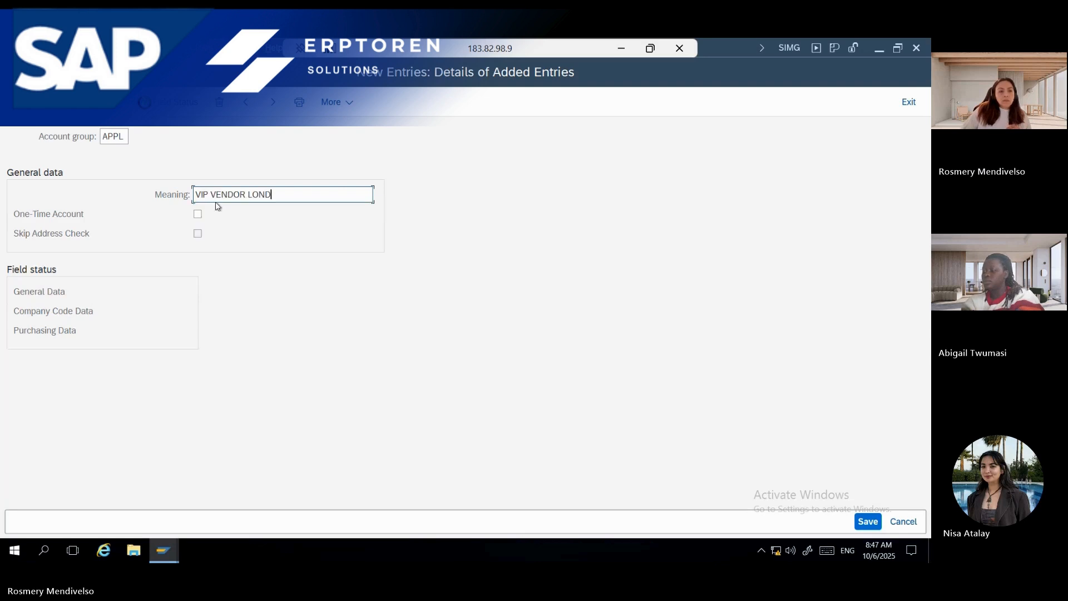
pyautogui.moveTo(210, 196); pyautogui.dragTo(188, 201)
pyautogui.write('LOCA')
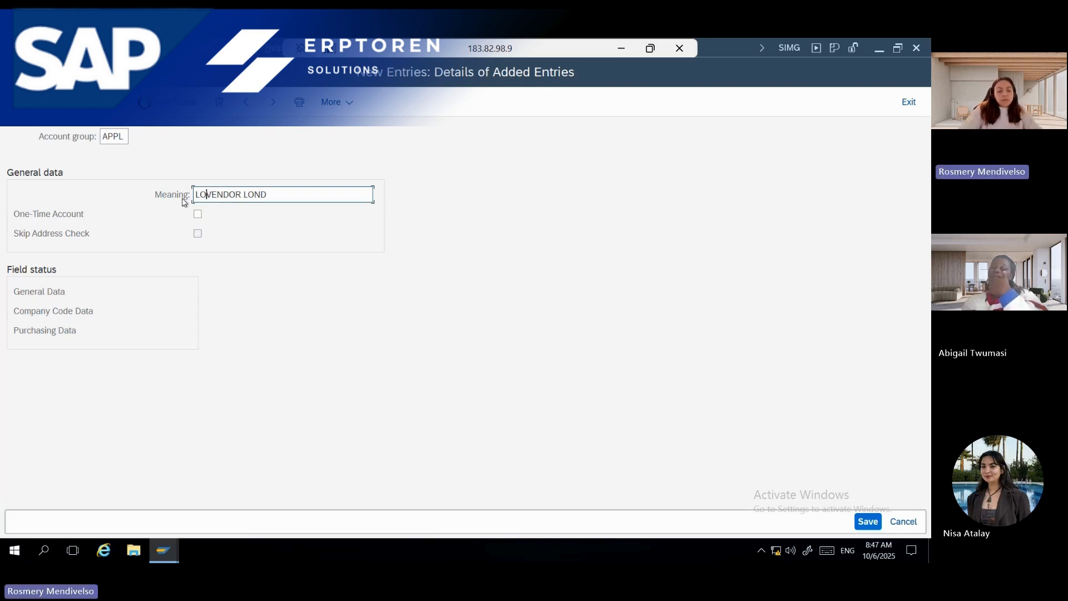
pyautogui.write('L VE')
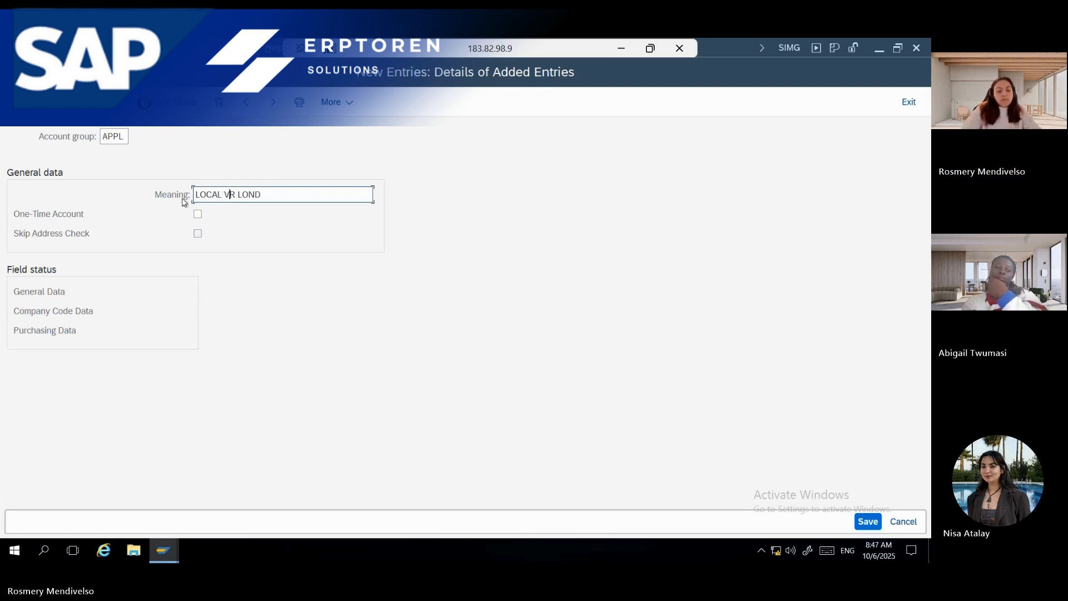
pyautogui.write('NDOR ')
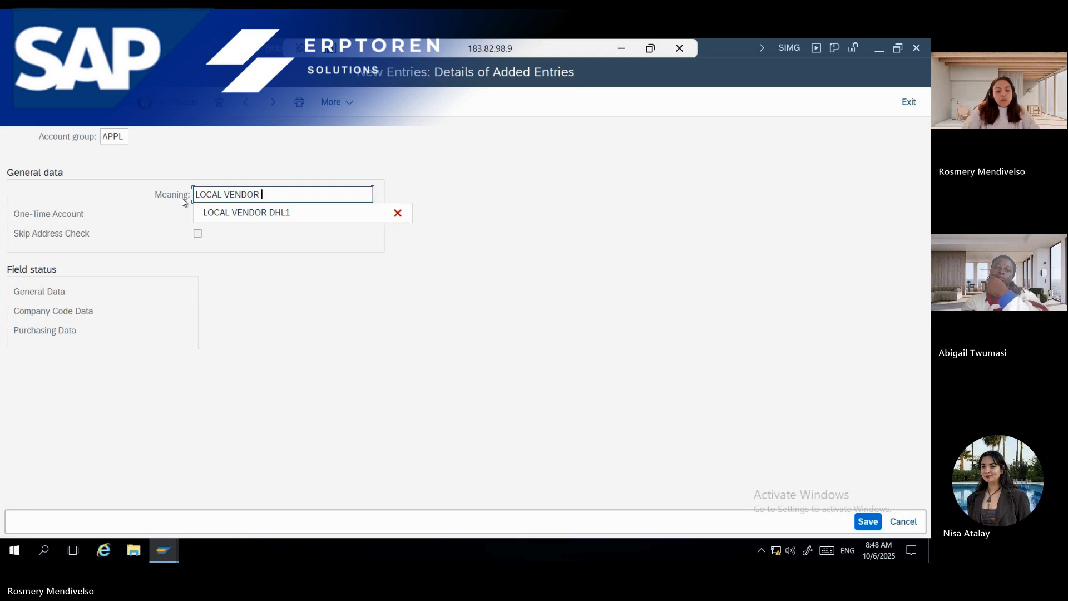
pyautogui.write('LOND')
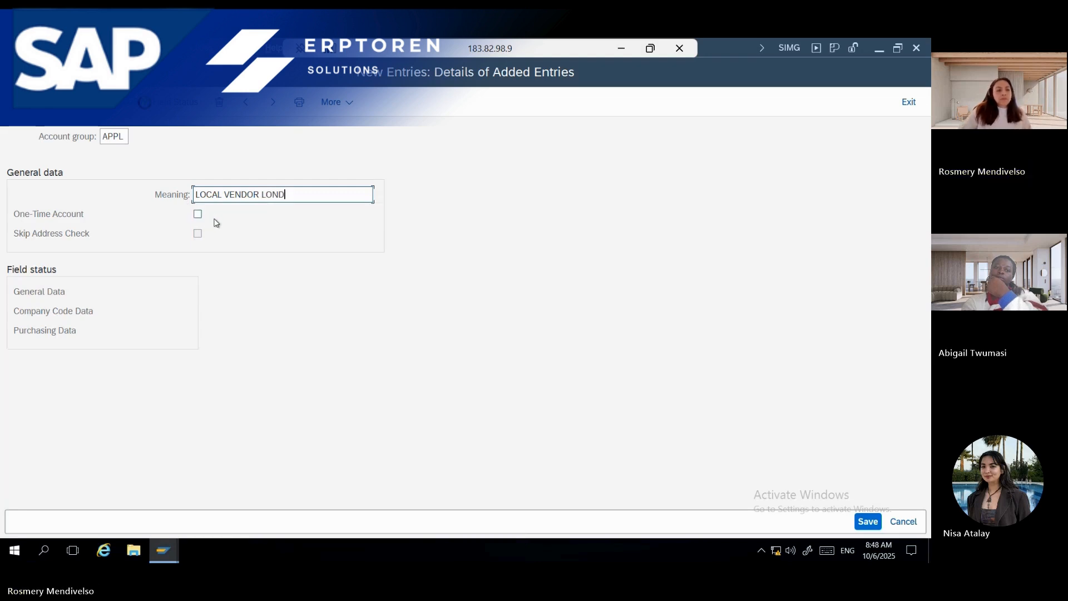
# In APPL's General Data field status, make Name 1, Search term and Postal code, city required entries under Address, and advance to the Communication group
pyautogui.doubleClick(52, 290)
pyautogui.doubleClick(58, 255)
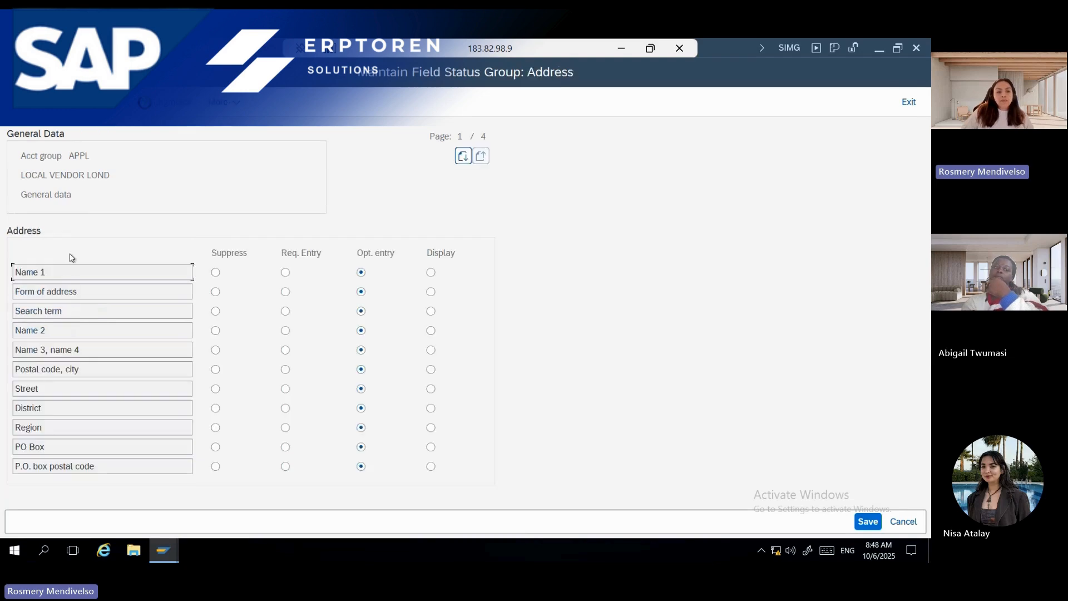
pyautogui.click(285, 272)
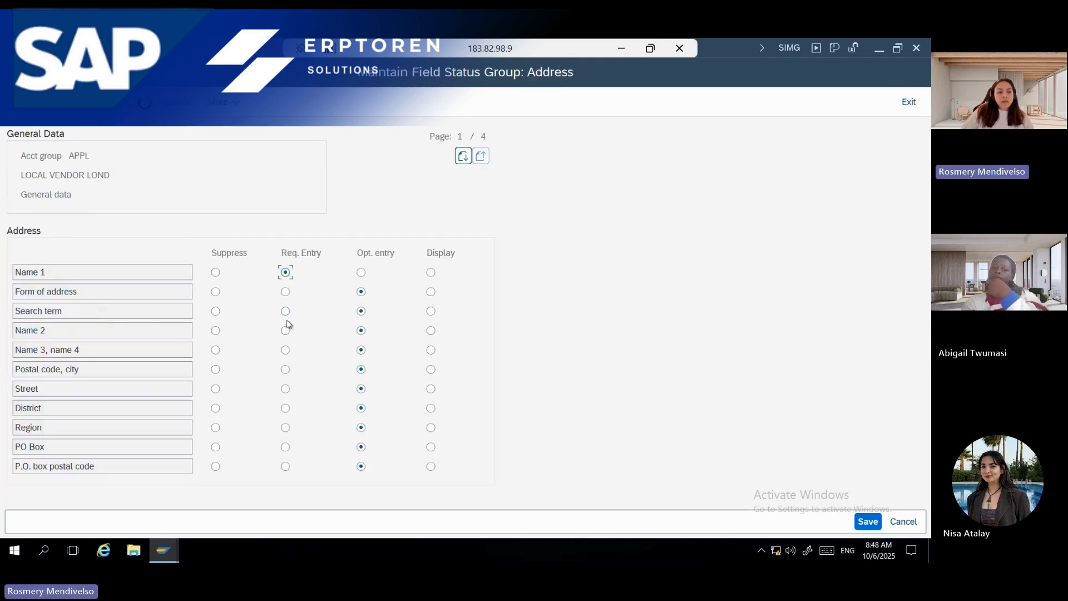
pyautogui.click(286, 312)
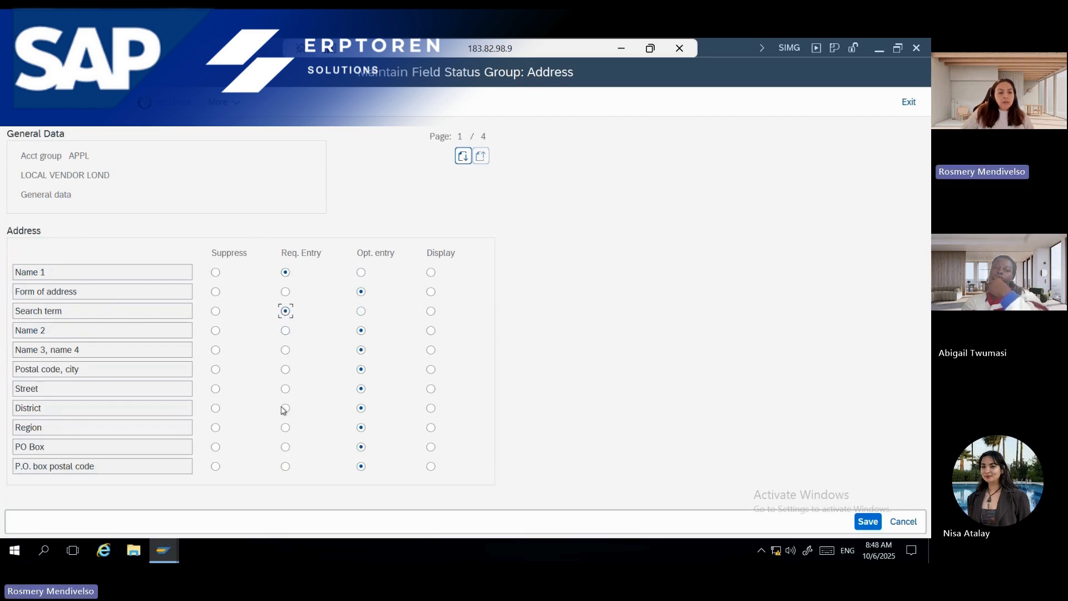
pyautogui.click(285, 369)
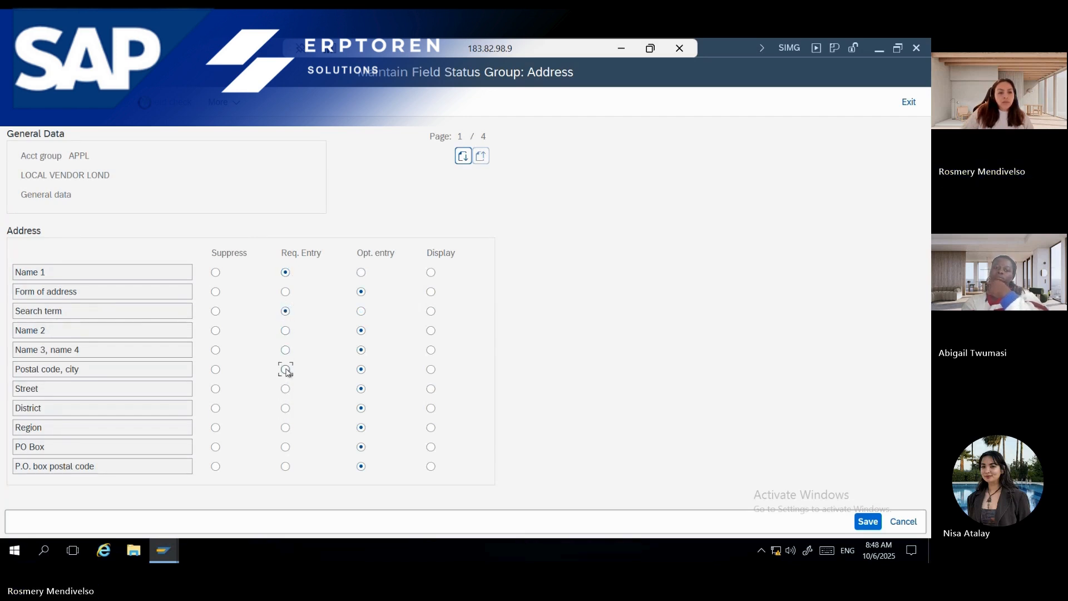
pyautogui.click(145, 102)
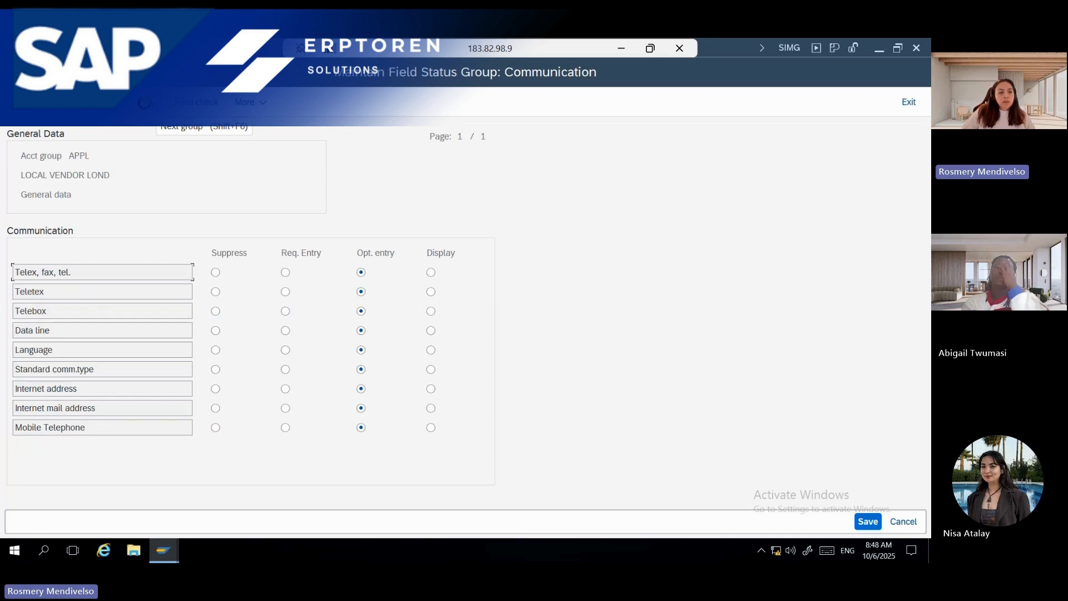
# Review the Communication, Payment transactions and Contact person groups in APPL's General Data field status, and return to the account group details
pyautogui.click(144, 102)
pyautogui.click(144, 102)
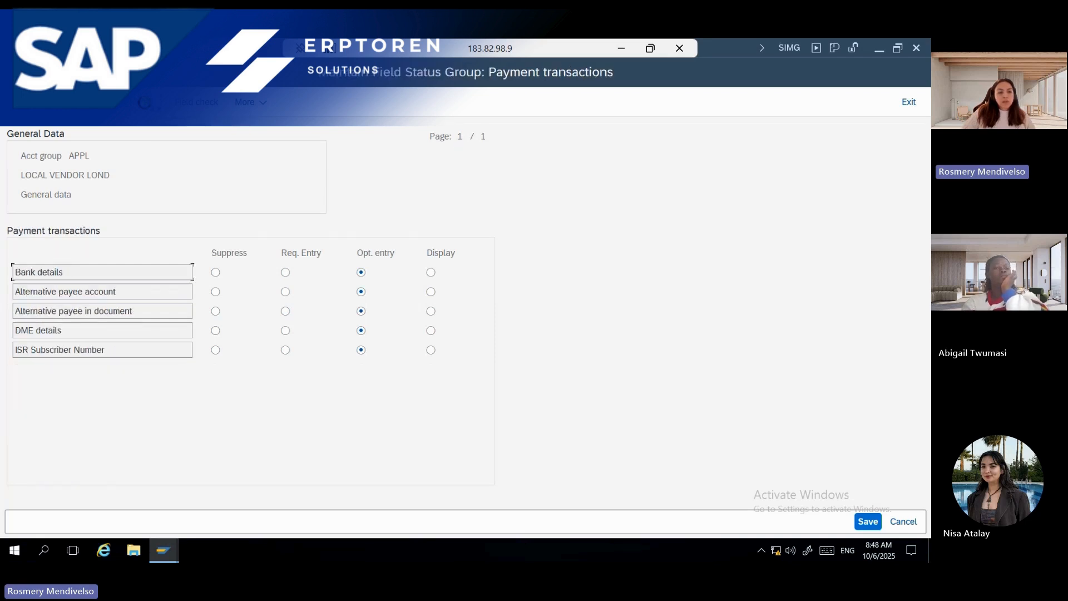
pyautogui.click(144, 102)
pyautogui.click(145, 102)
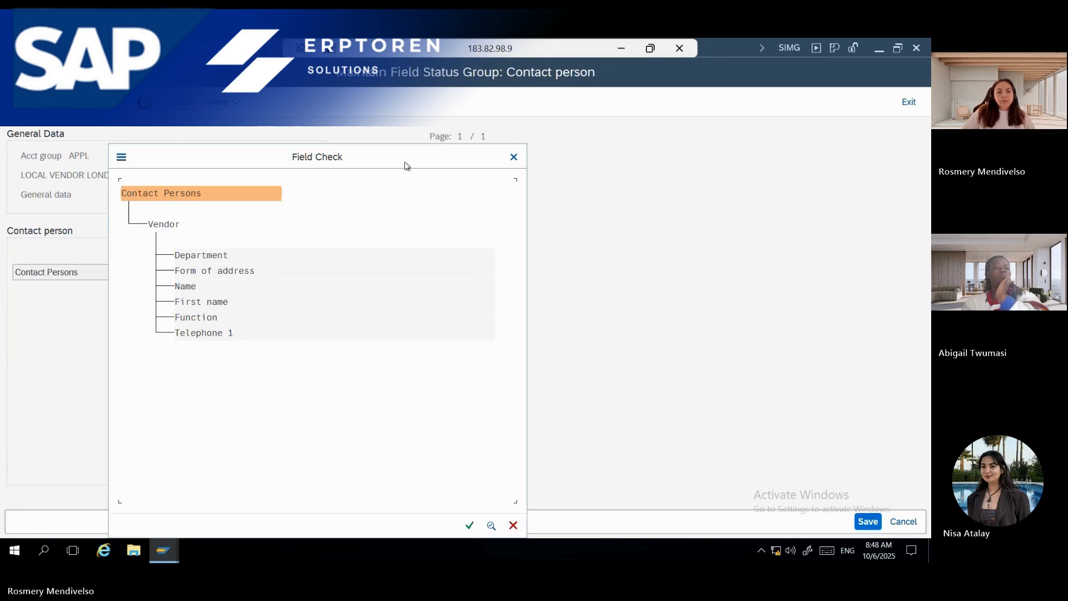
pyautogui.click(513, 157)
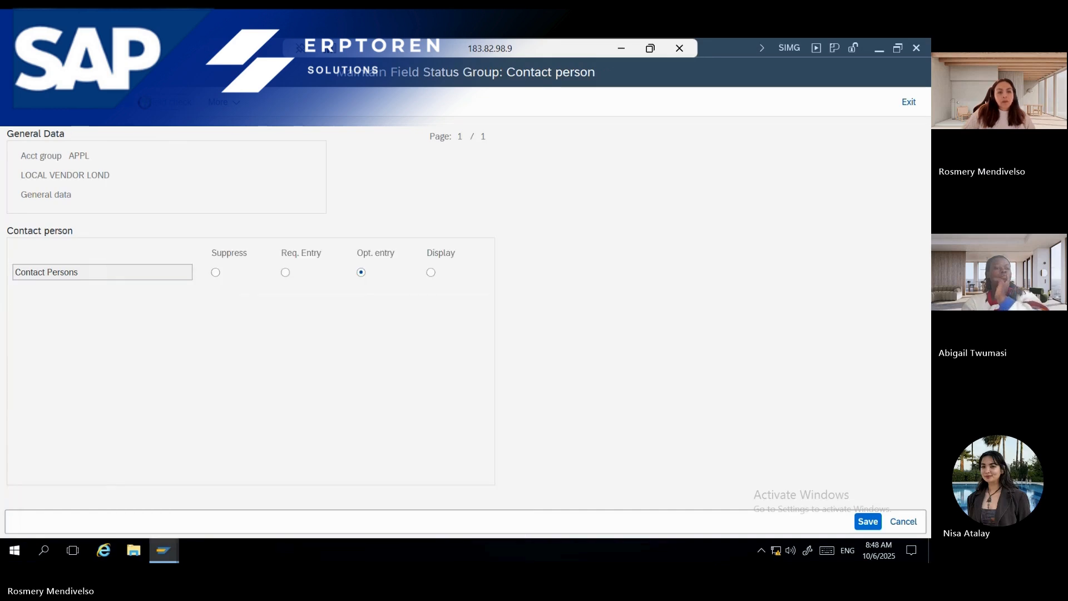
pyautogui.click(145, 102)
pyautogui.click(144, 102)
pyautogui.click(123, 102)
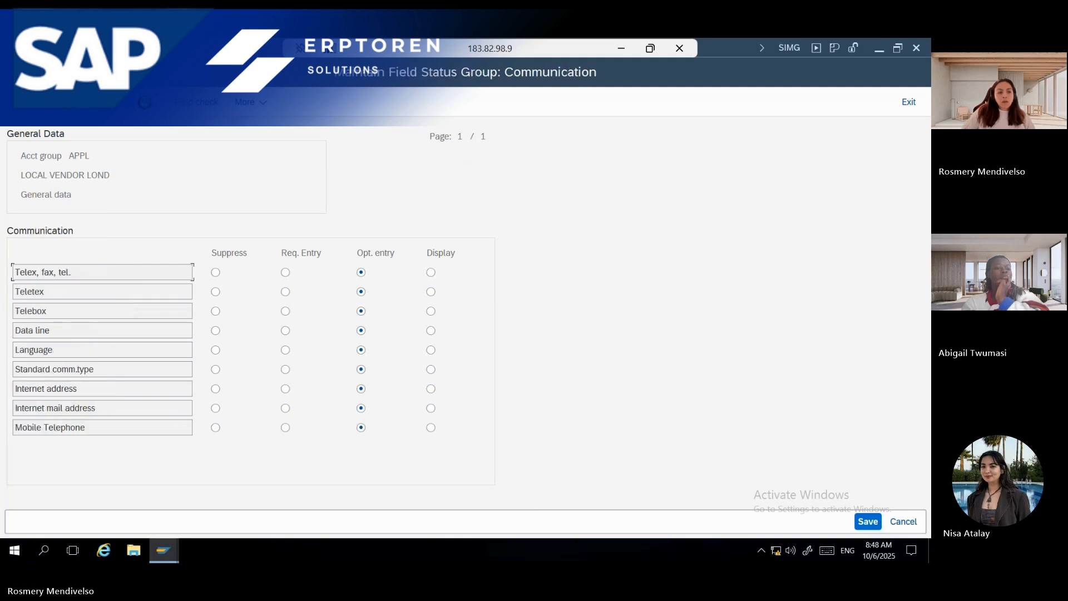
pyautogui.click(123, 103)
pyautogui.click(145, 102)
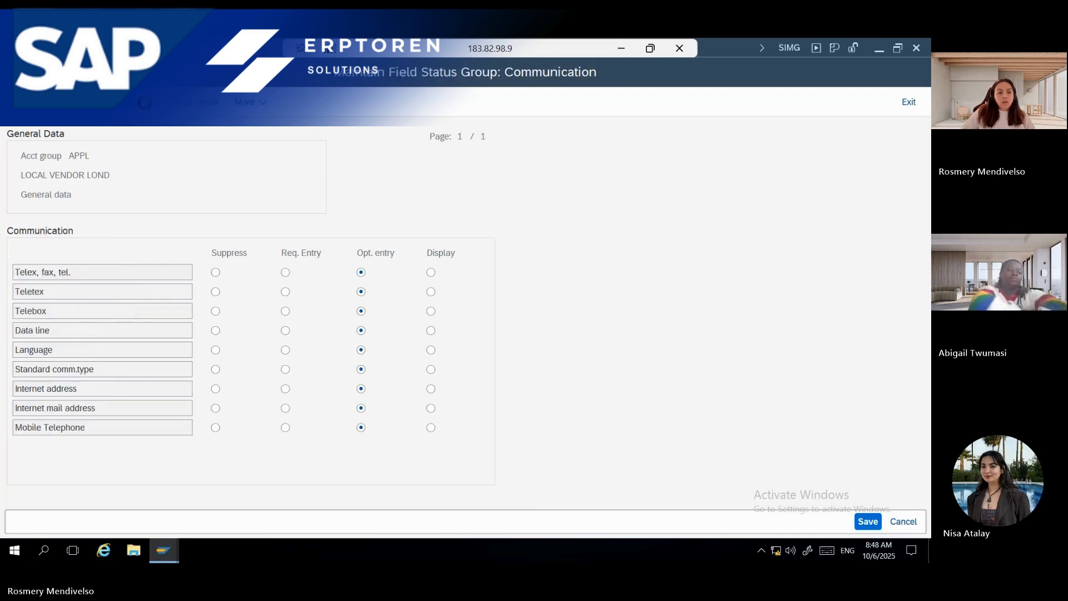
pyautogui.click(123, 102)
pyautogui.click(145, 103)
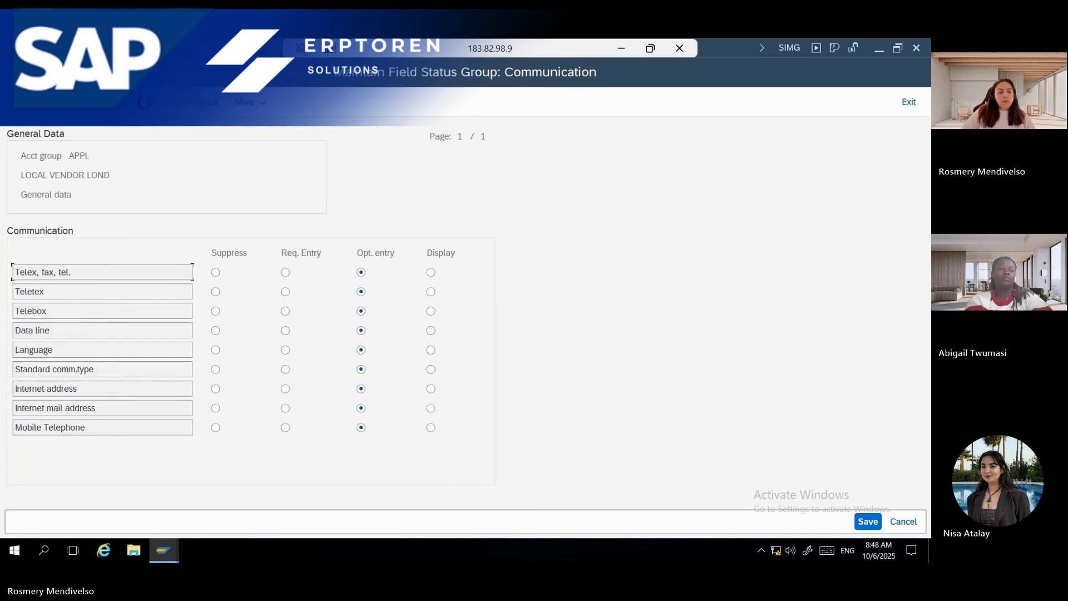
pyautogui.press('F3')
pyautogui.press('F3')
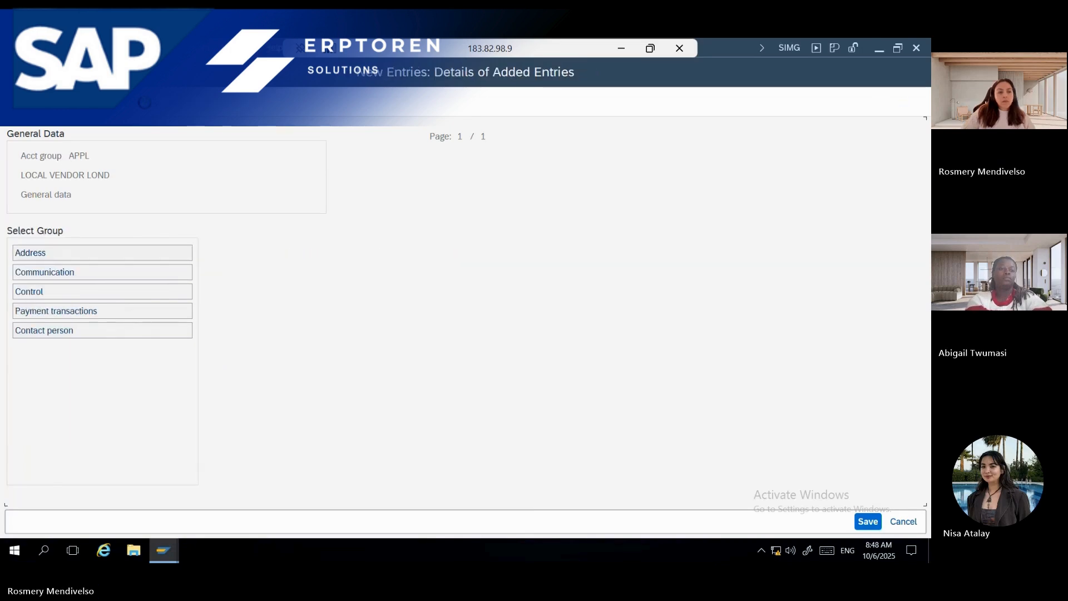
# In APPL's Company Code Data field status, make Reconciliation account a required entry under Account management
pyautogui.doubleClick(76, 315)
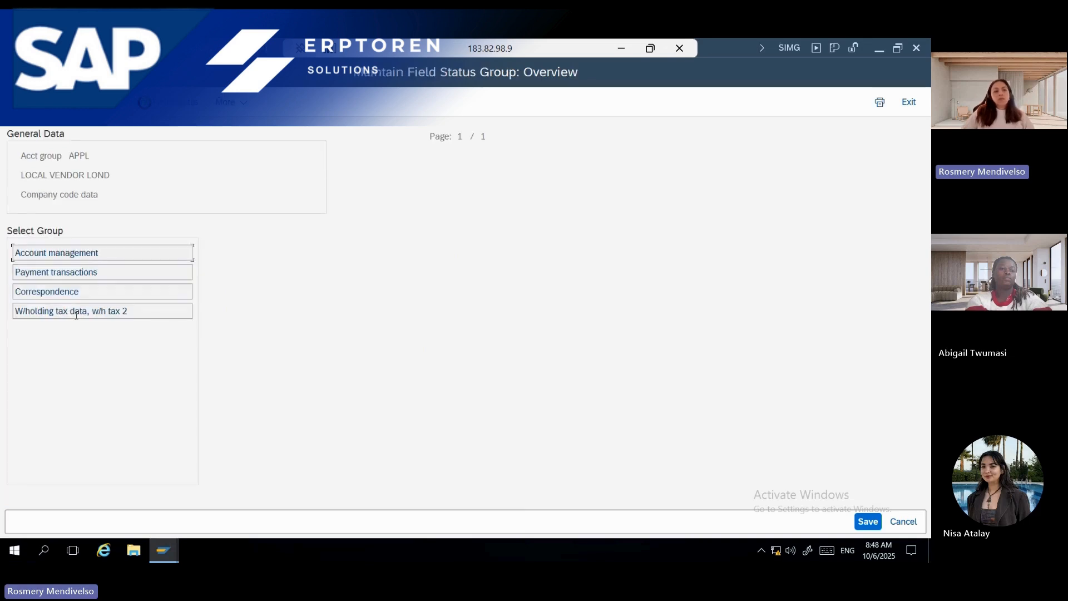
pyautogui.doubleClick(87, 254)
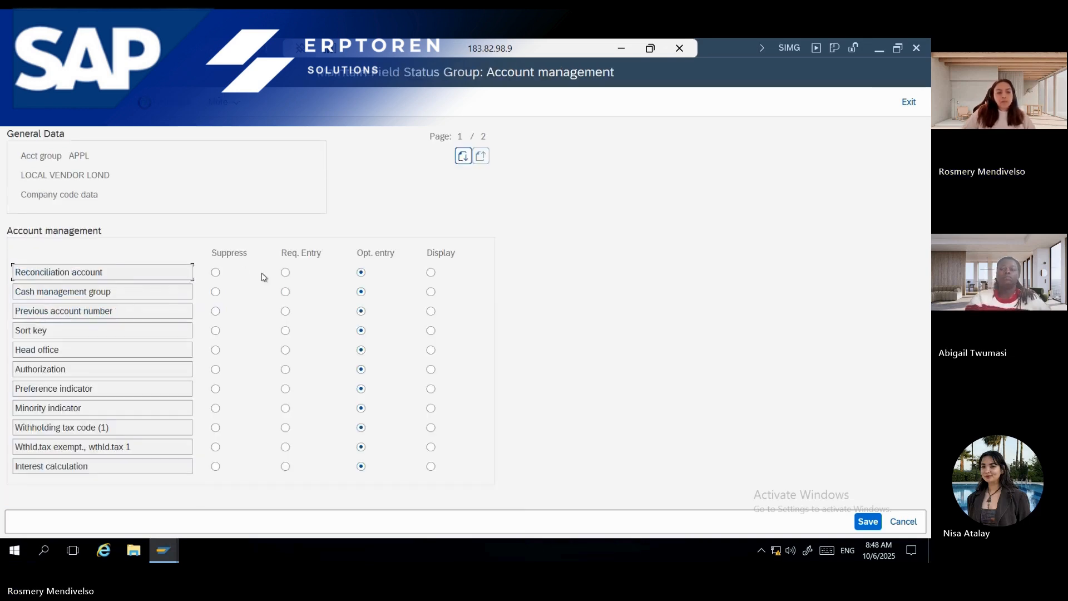
pyautogui.click(285, 272)
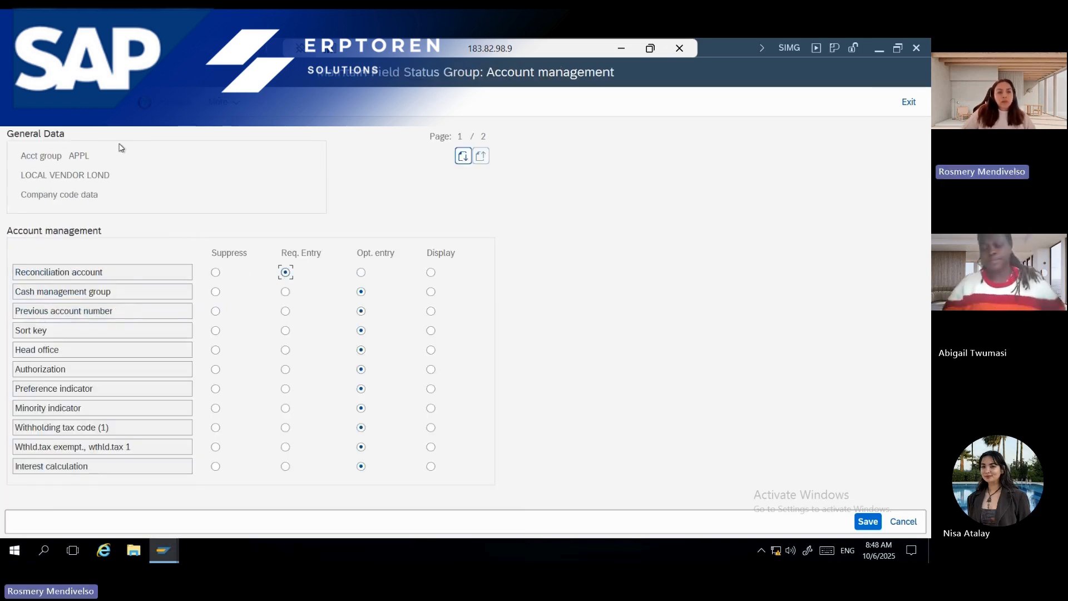
pyautogui.click(464, 156)
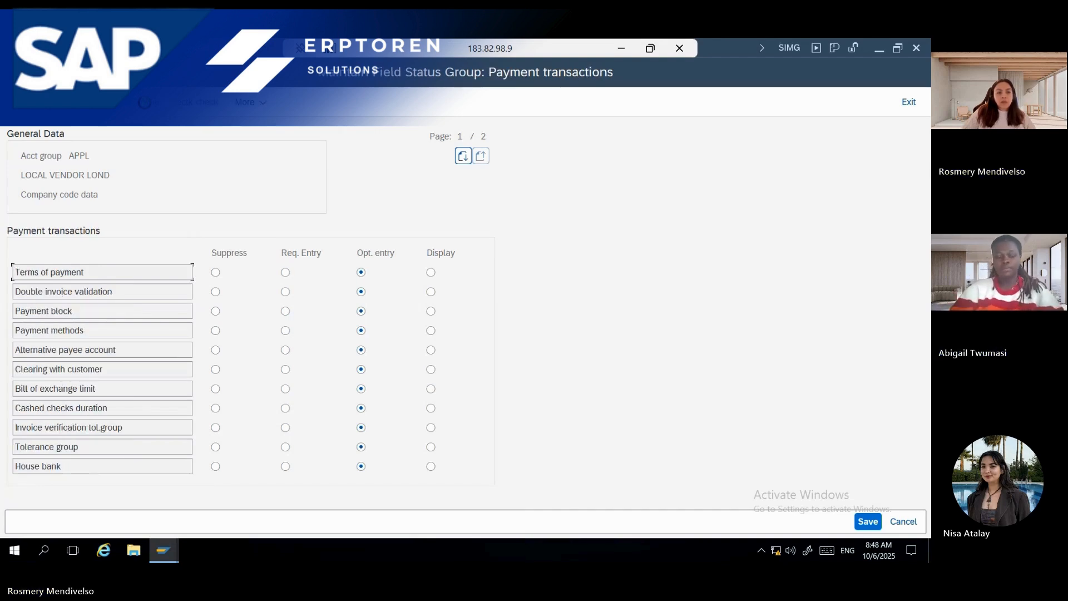
# Make Terms of payment a required entry under Payment transactions, check the remaining company code groups and return to APPL's details
pyautogui.click(285, 273)
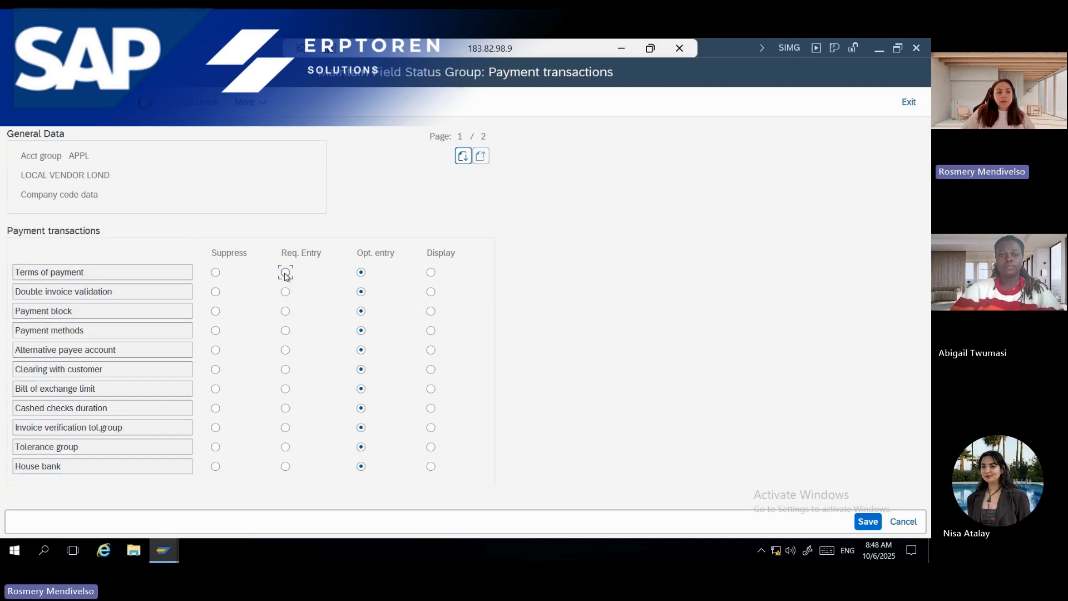
pyautogui.press('pagedown')
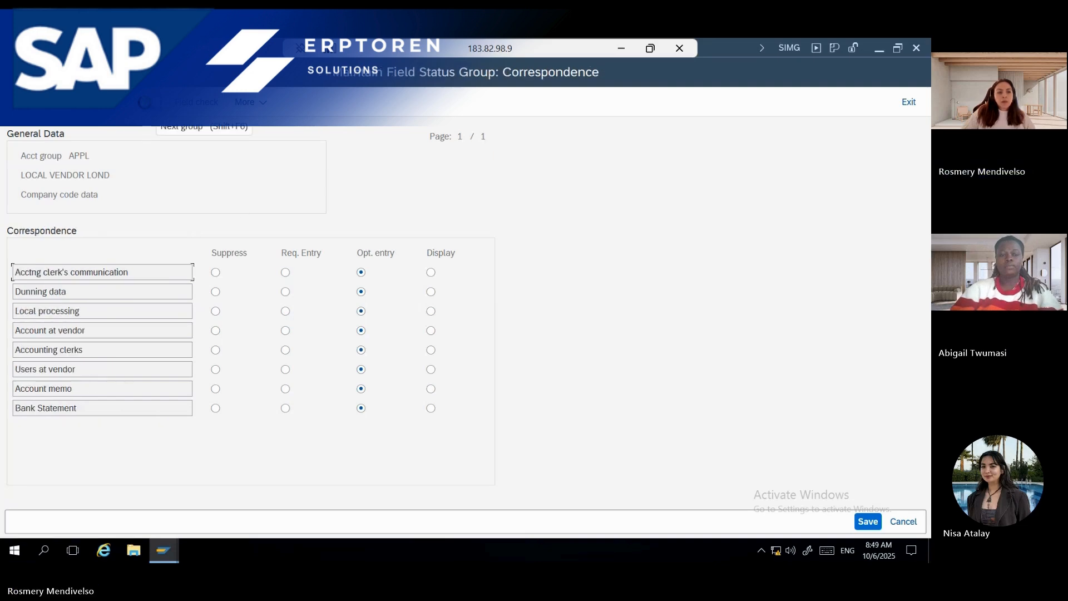
pyautogui.hotkey('shift', 'F6')
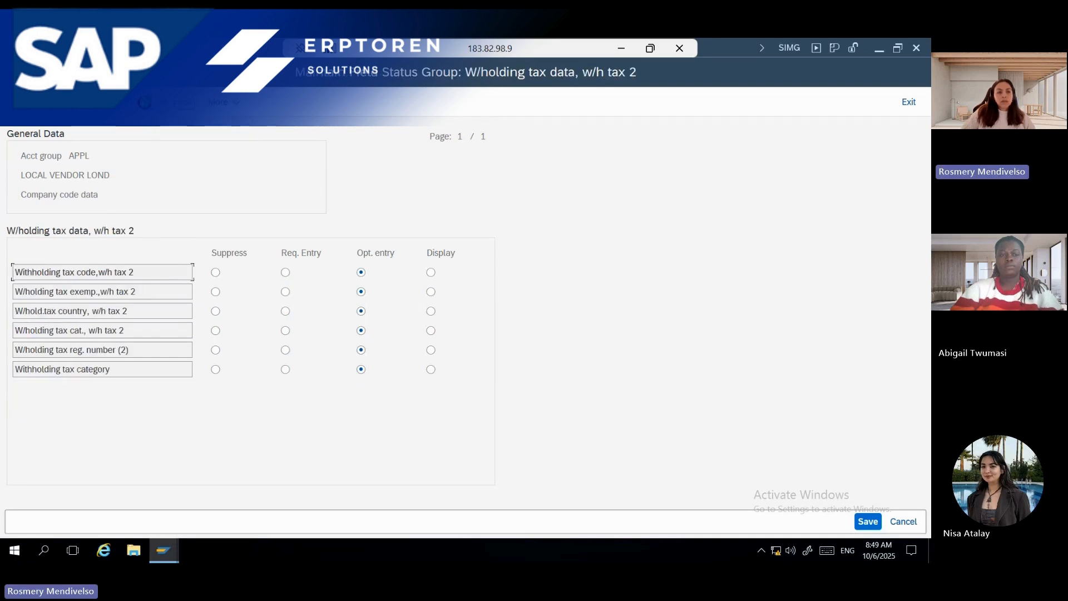
pyautogui.press('F3')
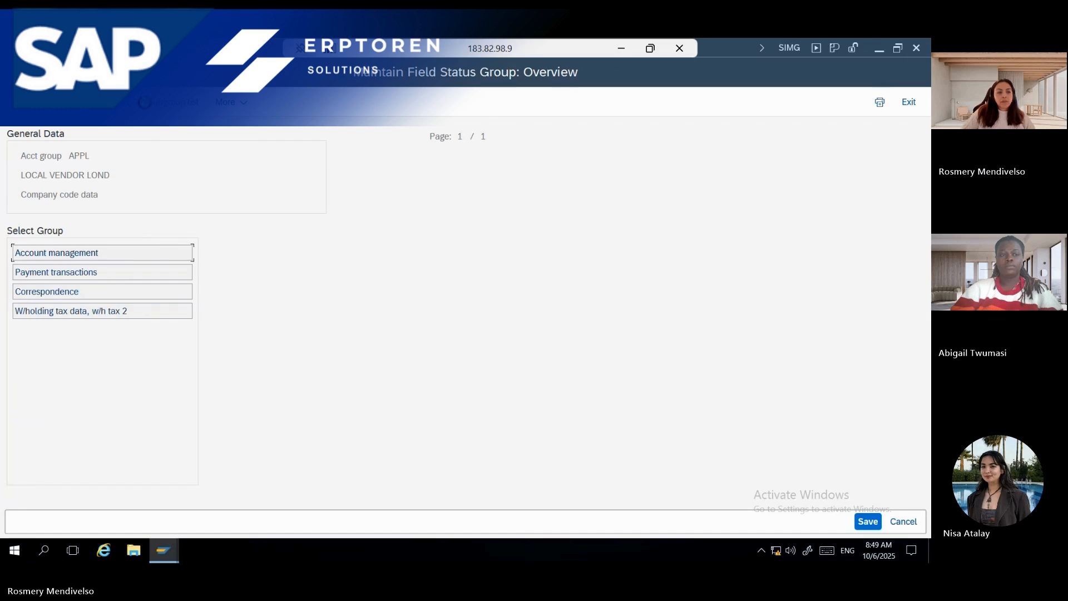
pyautogui.press('F3')
# In APPL's Purchasing Data field status, make Purchase order currency and Terms of payment required entries, and save the account group
pyautogui.doubleClick(40, 332)
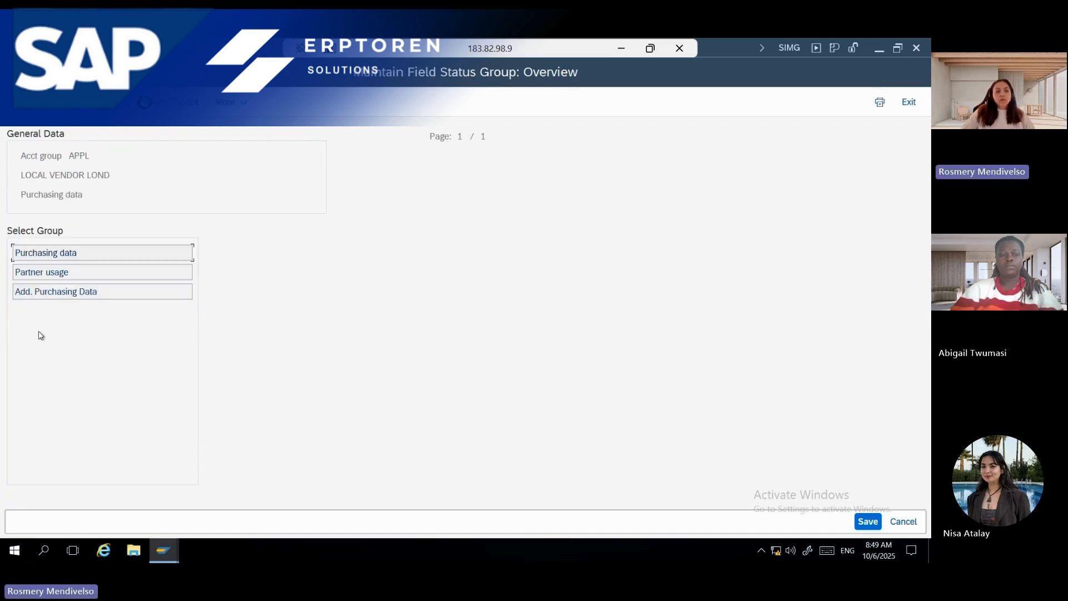
pyautogui.doubleClick(89, 253)
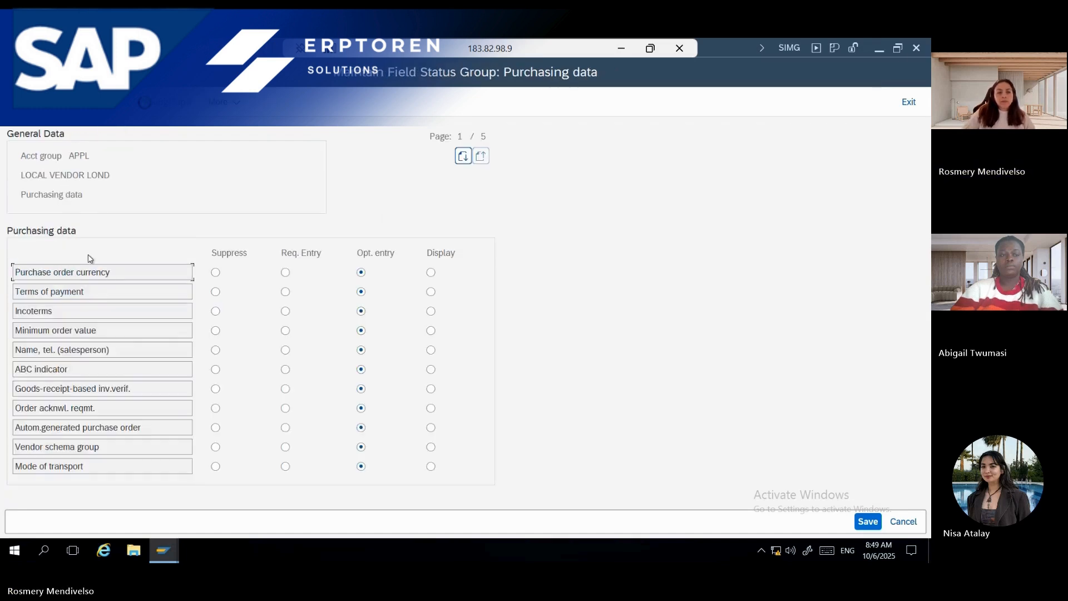
pyautogui.click(285, 272)
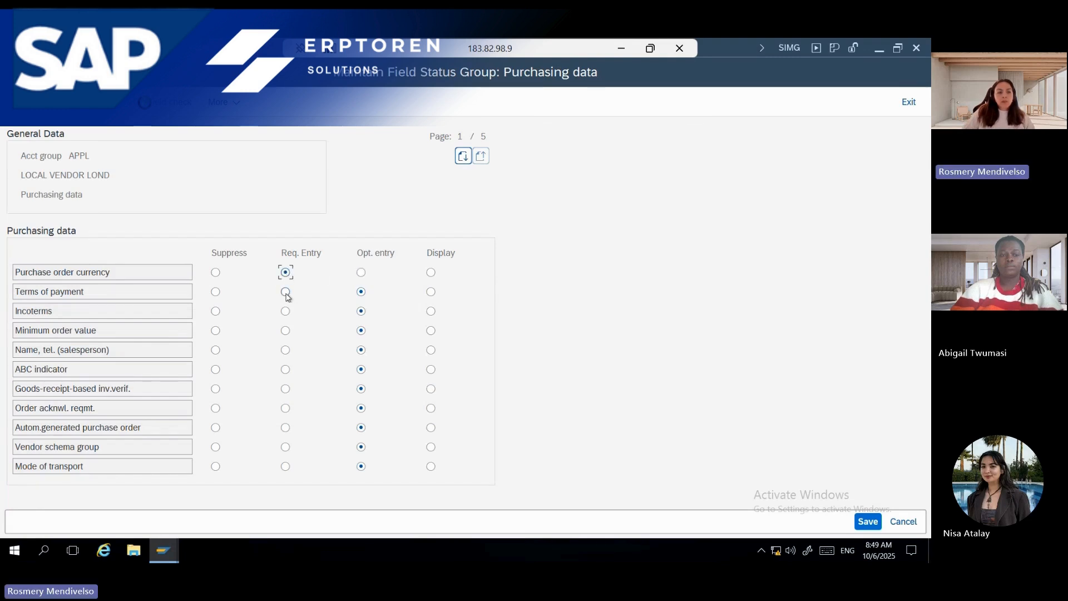
pyautogui.click(286, 293)
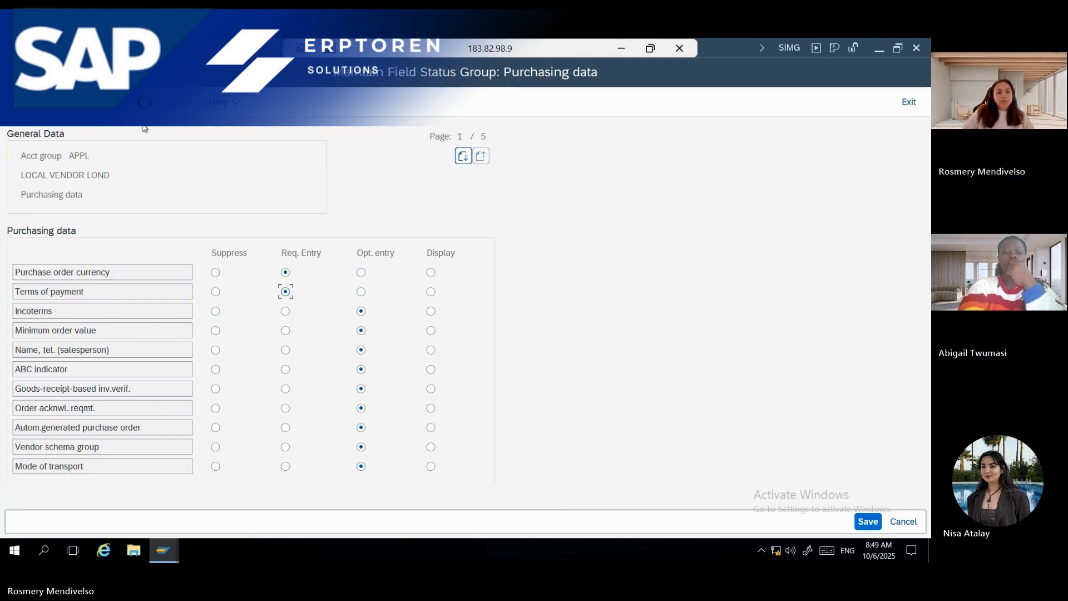
pyautogui.click(144, 103)
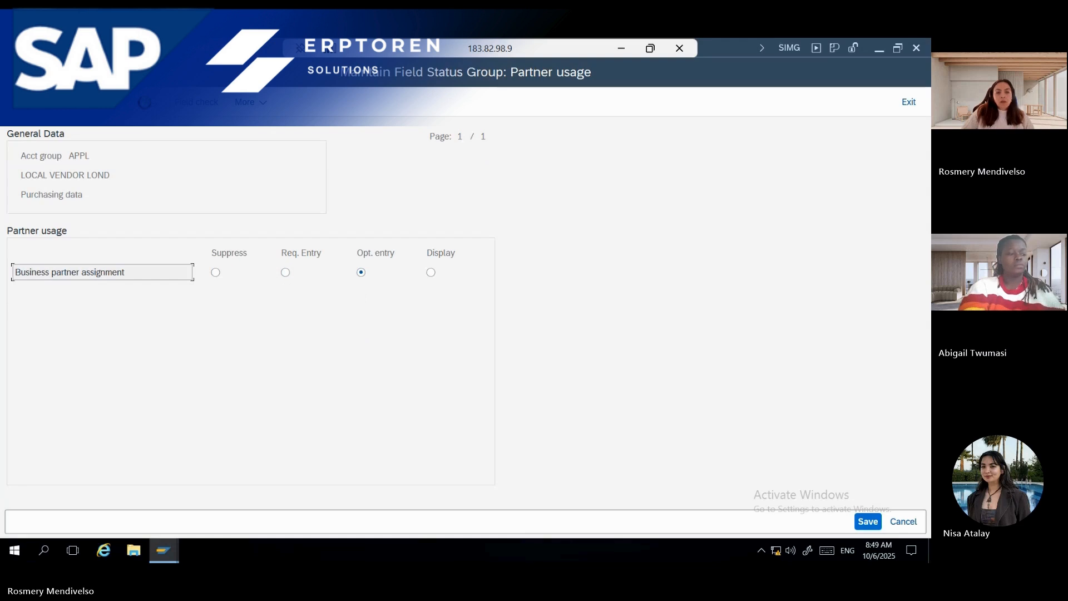
pyautogui.click(144, 103)
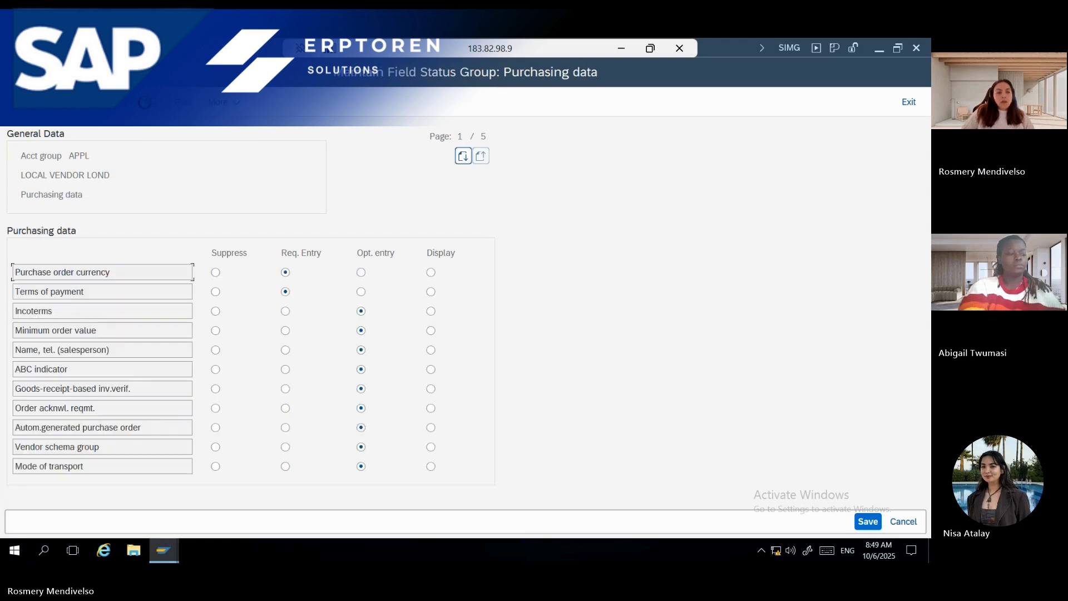
pyautogui.click(861, 523)
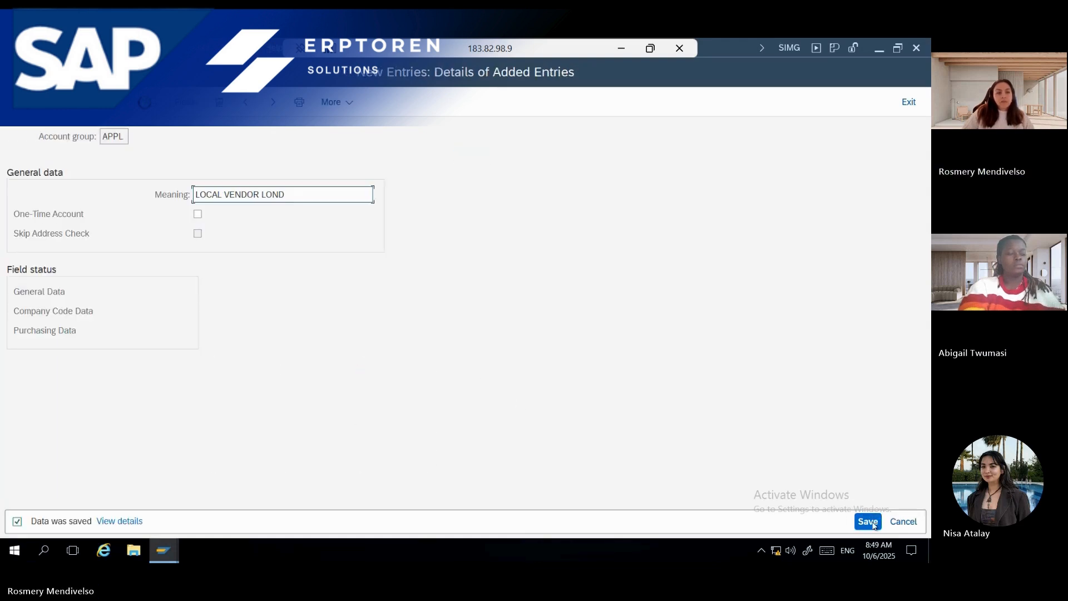
pyautogui.click(872, 524)
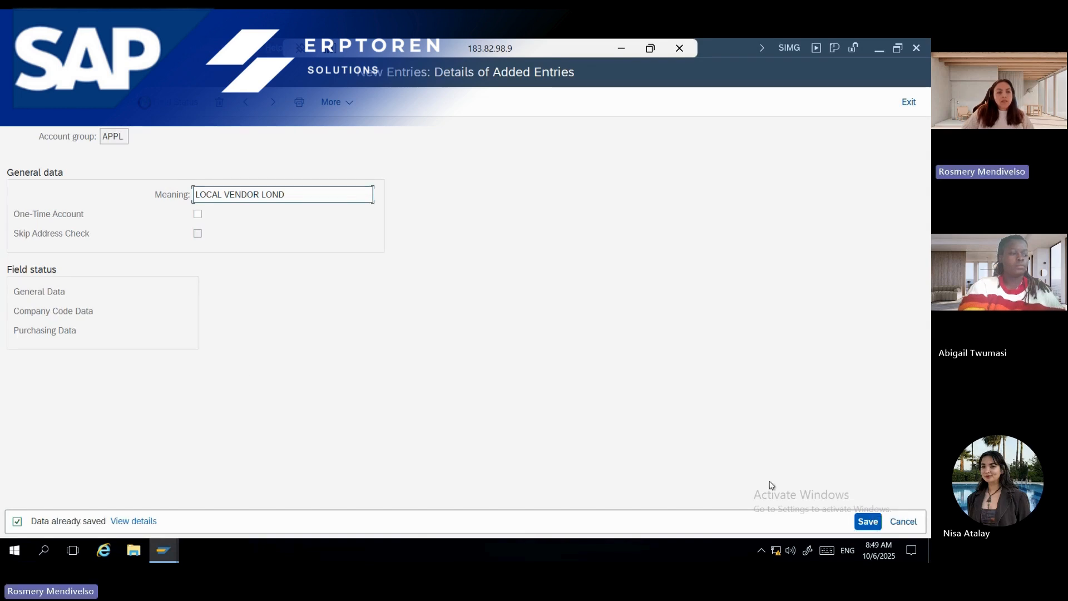
# Start another new vendor account group entry and enter AP1T as its key
pyautogui.click(15, 72)
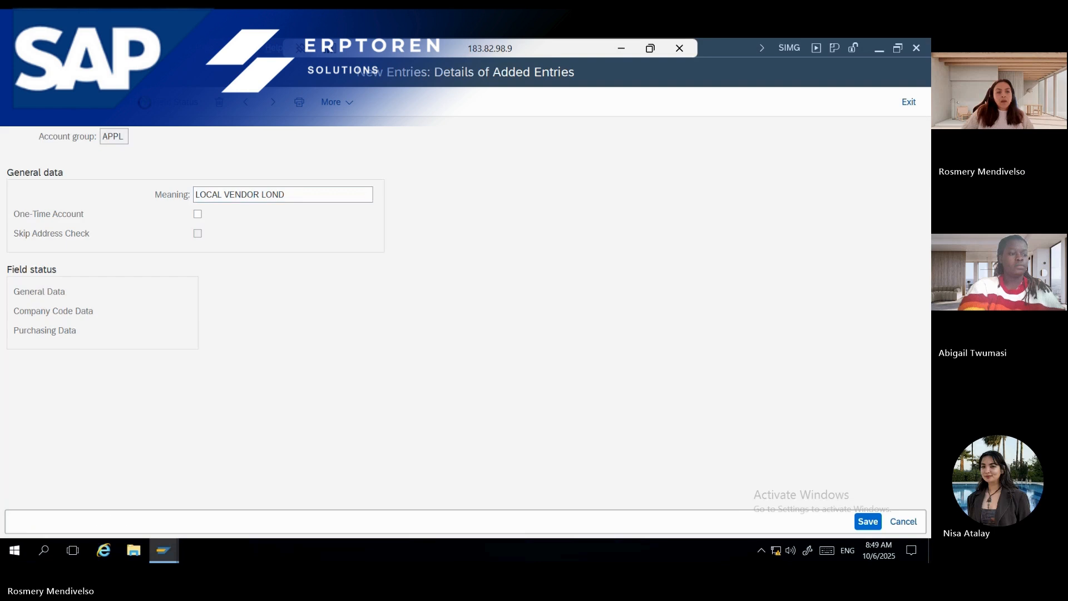
pyautogui.click(198, 102)
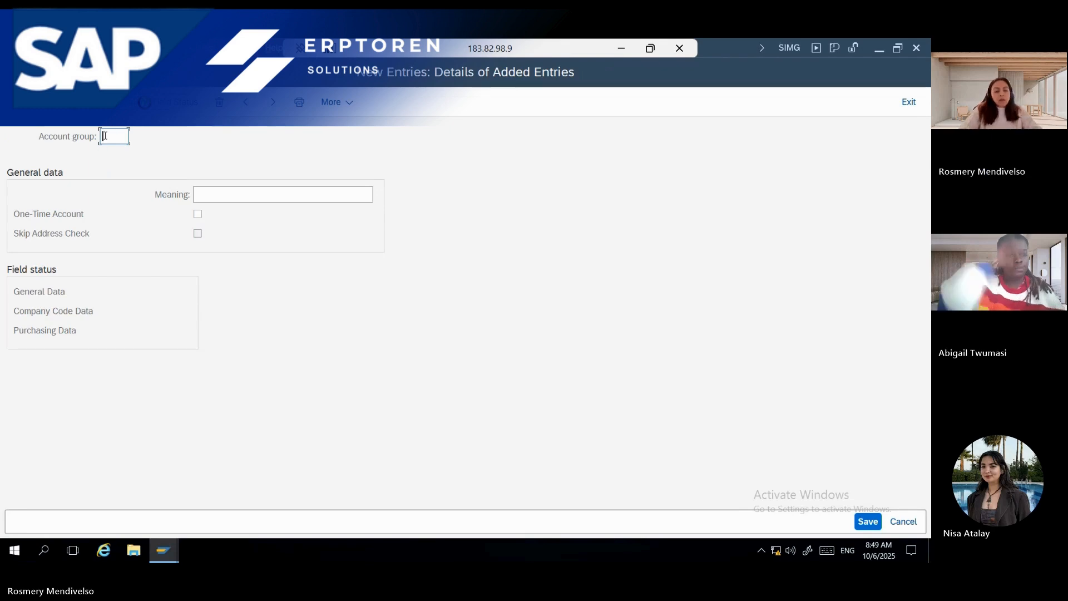
pyautogui.write('AP')
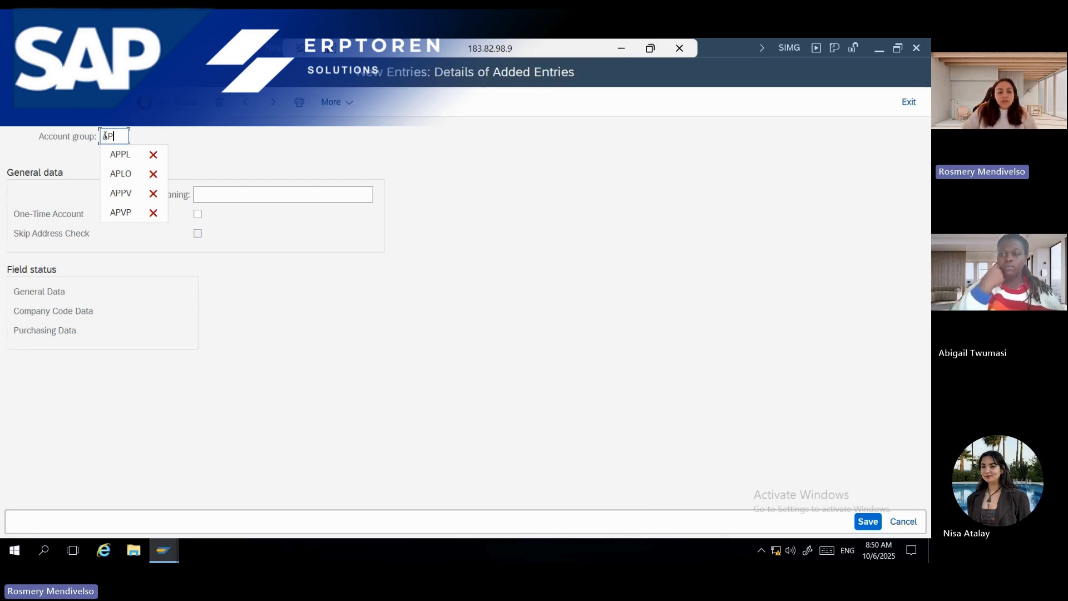
pyautogui.write('1T')
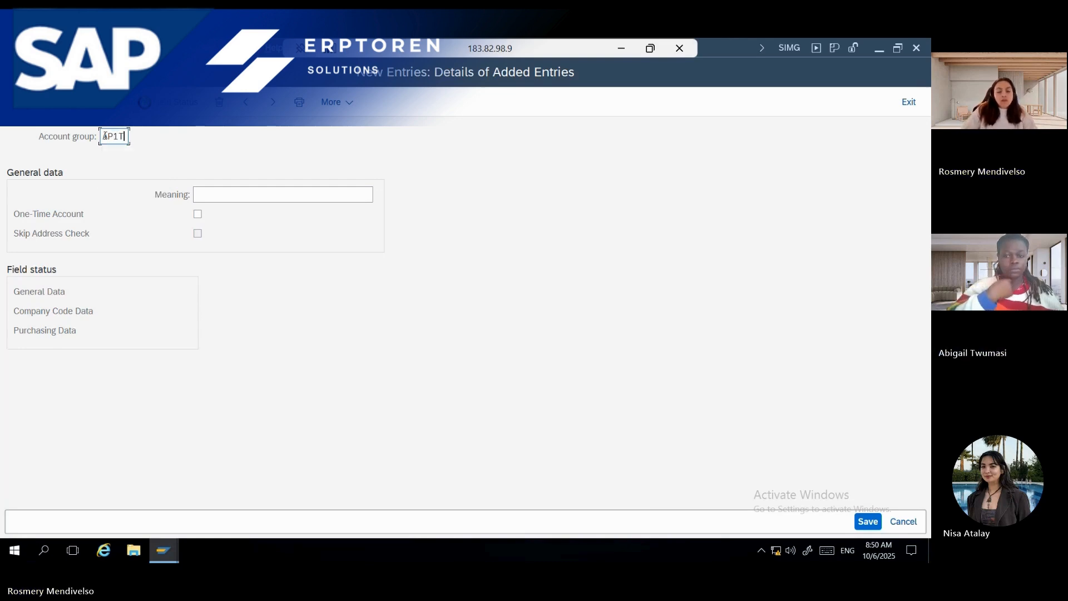
# Set the new account group's meaning to 1 TIME VENDOR LOND and flag it as a One-Time Account
pyautogui.click(232, 190)
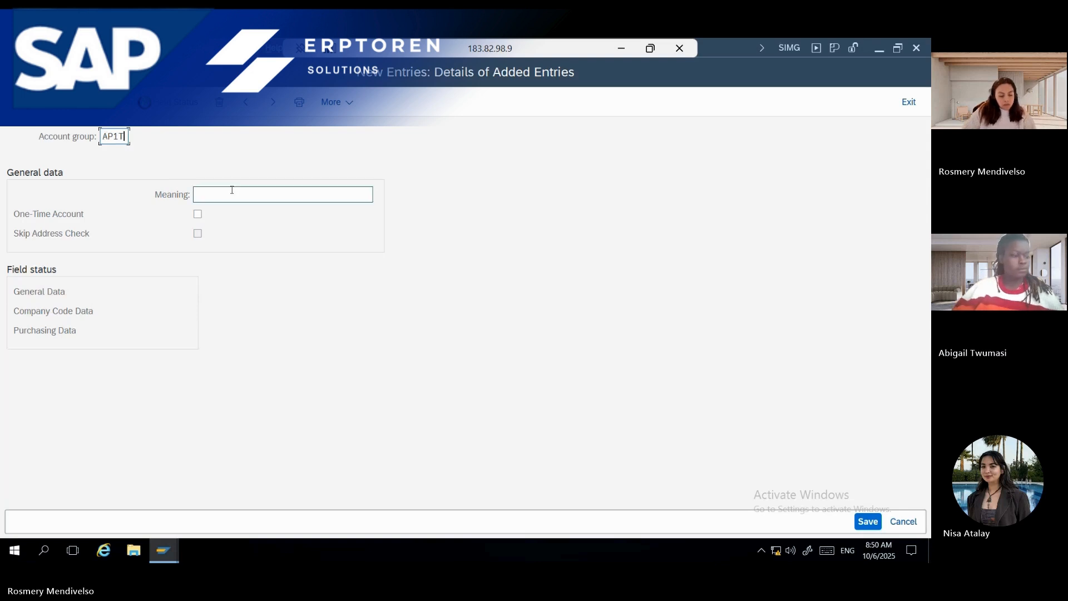
pyautogui.write('1')
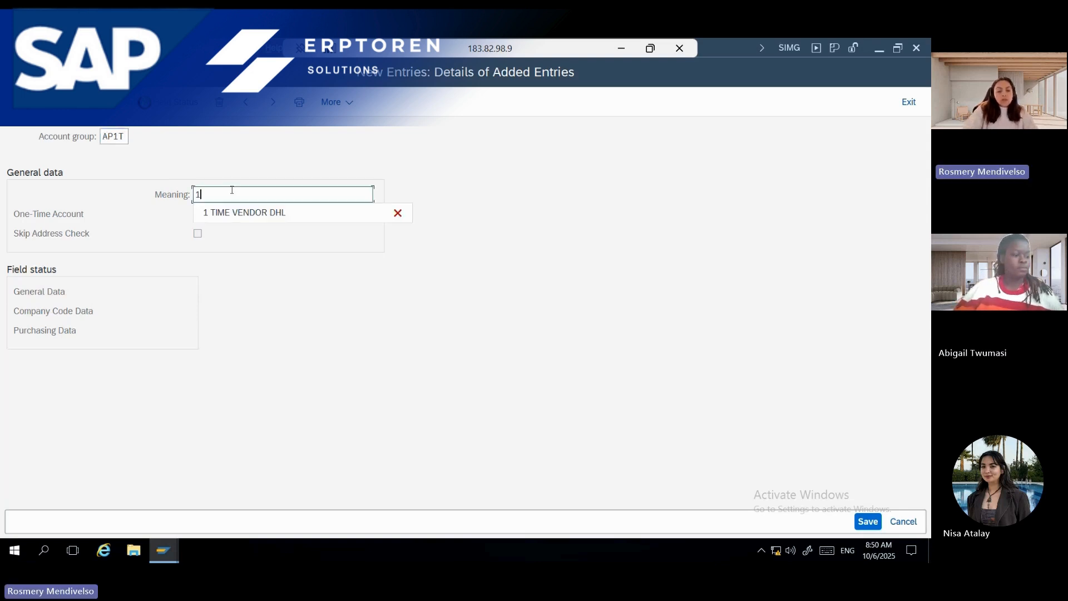
pyautogui.write(' TIM')
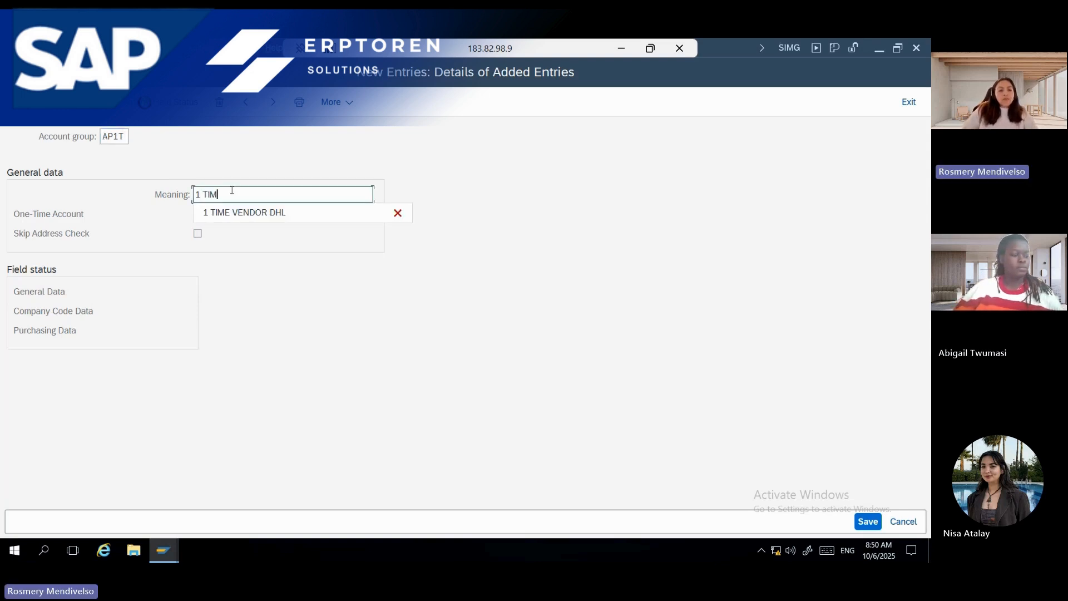
pyautogui.click(249, 213)
pyautogui.press('BackSpace')
pyautogui.press('BackSpace')
pyautogui.press('BackSpace')
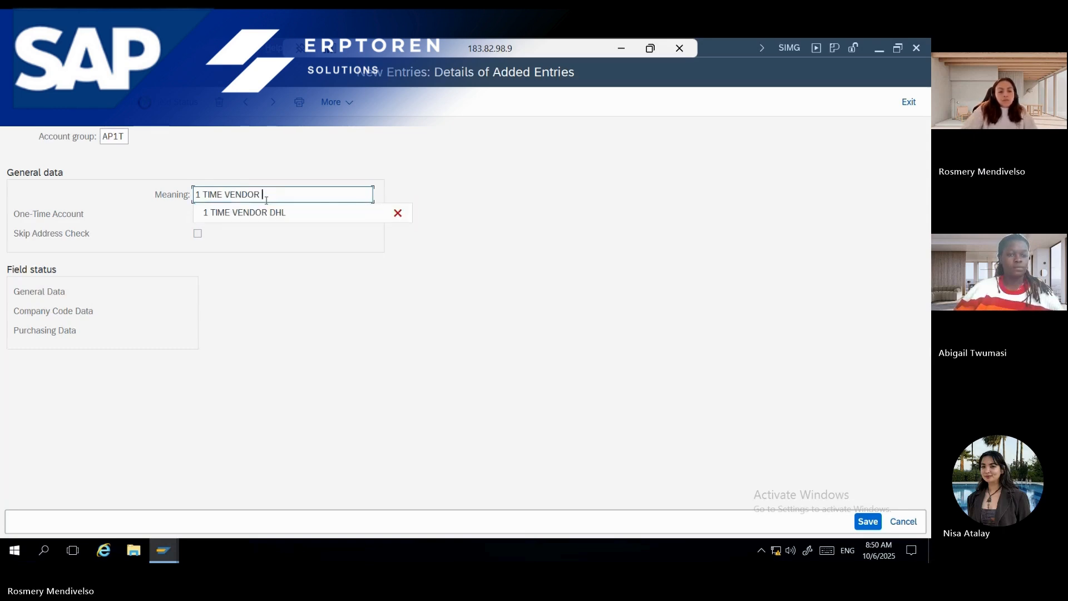
pyautogui.write('LOND')
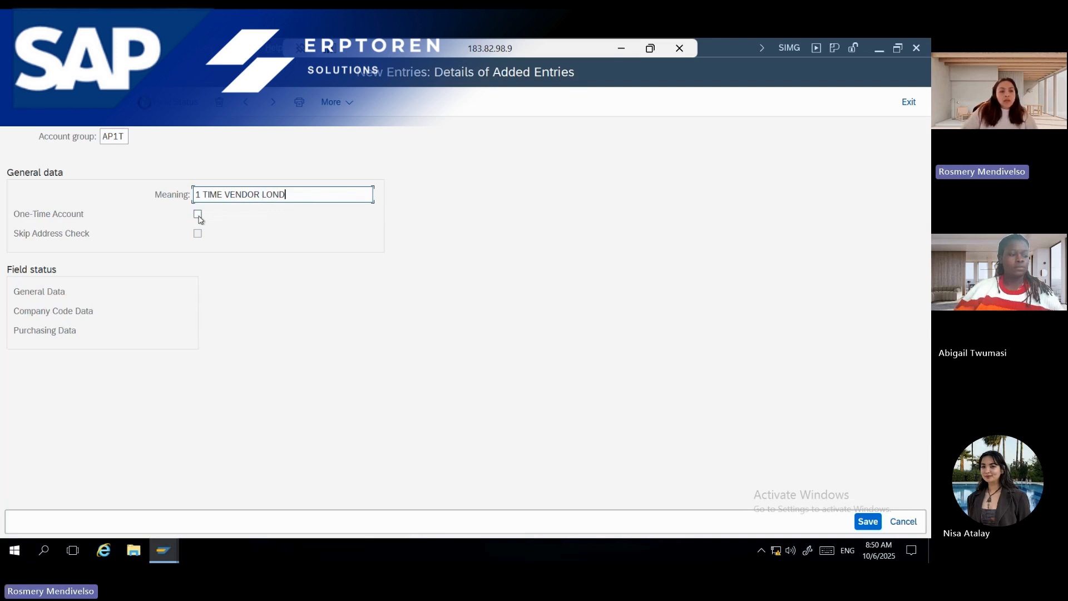
pyautogui.click(198, 214)
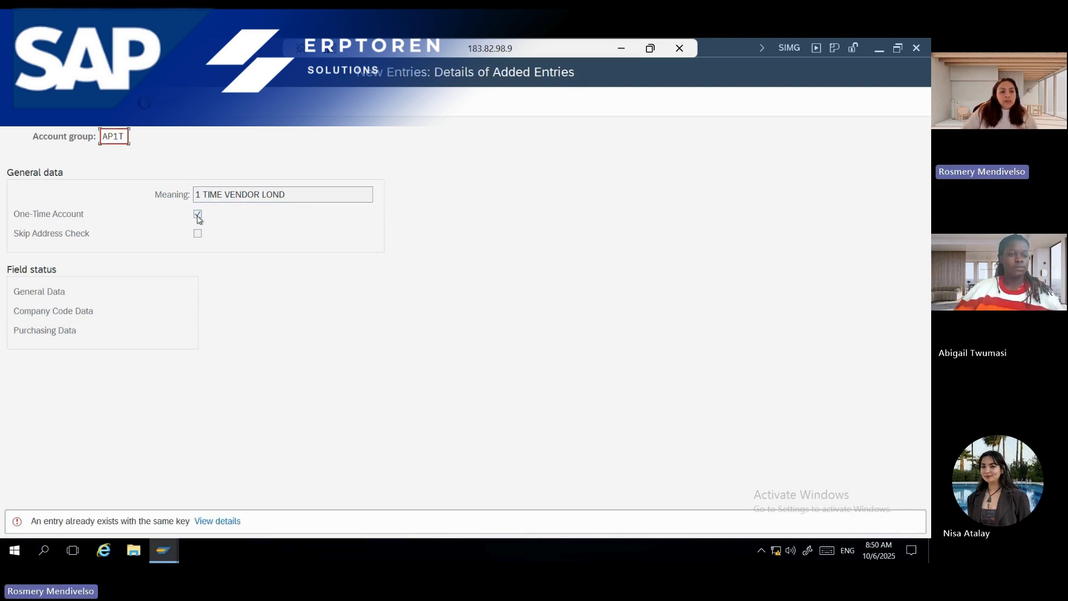
# Change the new account group's key to APP1 and turn on Skip Address Check
pyautogui.click(61, 292)
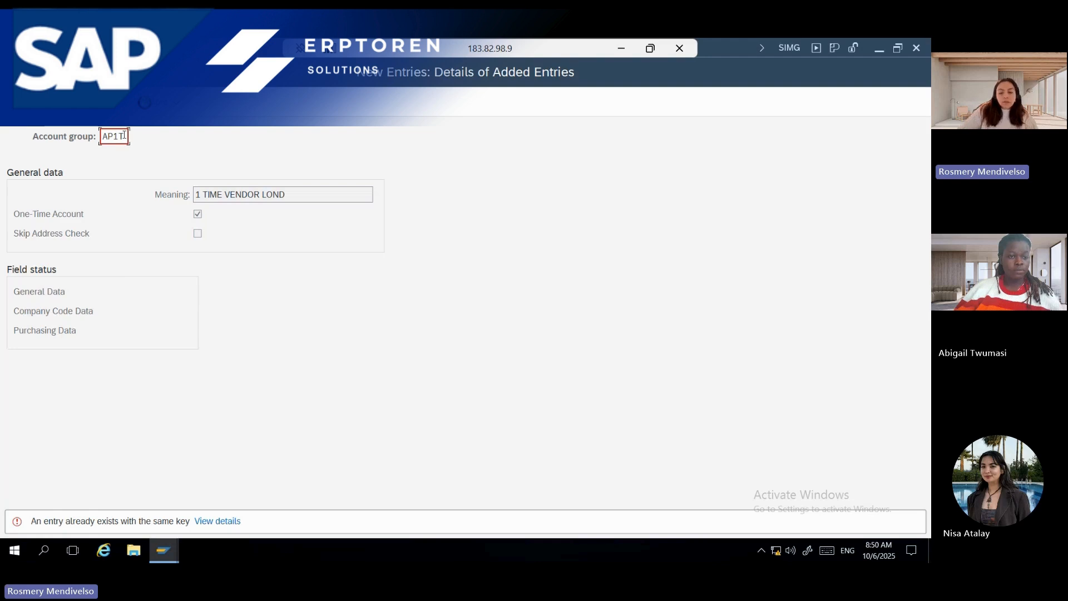
pyautogui.press('BackSpace')
pyautogui.press('BackSpace')
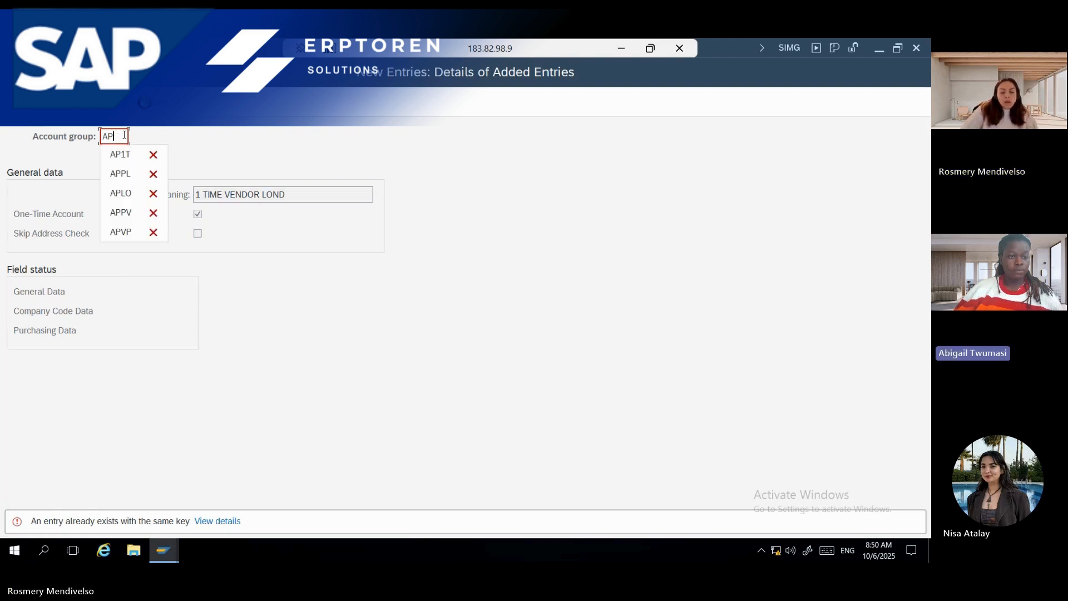
pyautogui.write('P1')
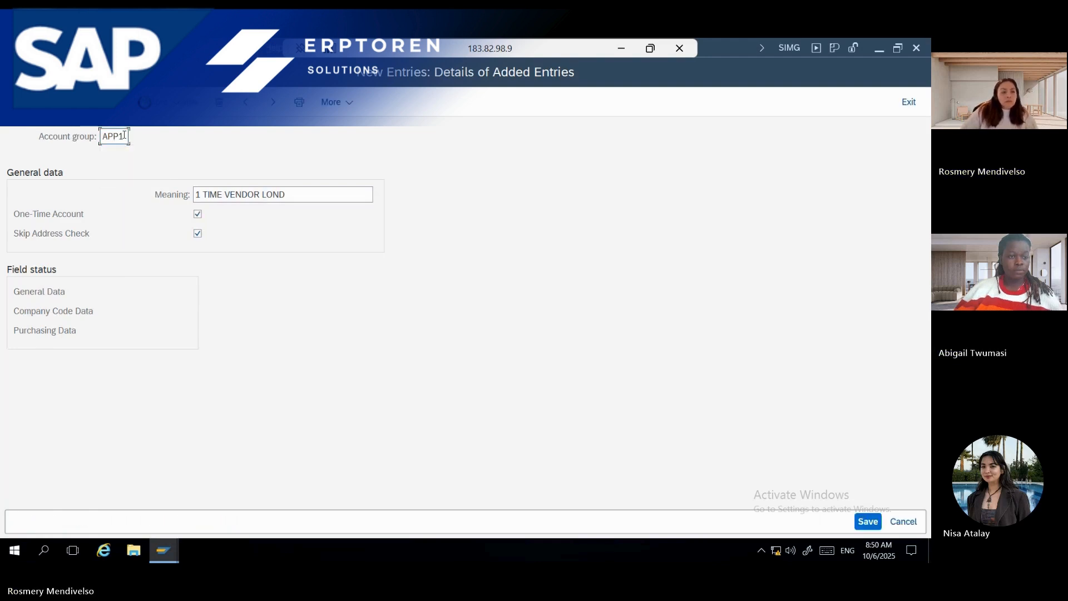
pyautogui.click(198, 233)
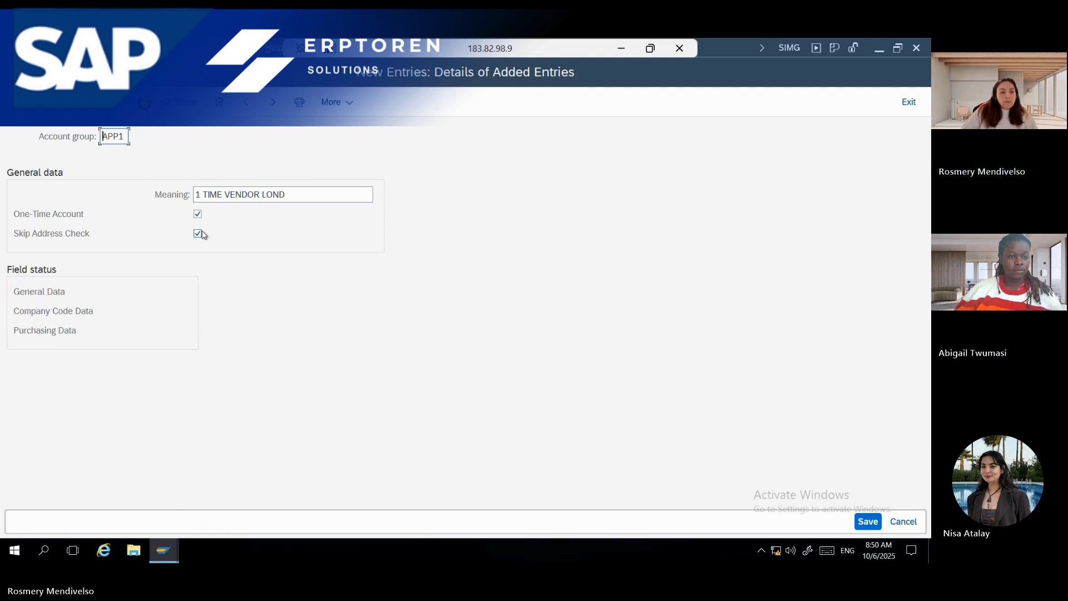
# In General Data's Address group, make Name 1, Search term and Postal code, city required entries, check the other groups and return to the details
pyautogui.doubleClick(39, 291)
pyautogui.doubleClick(46, 255)
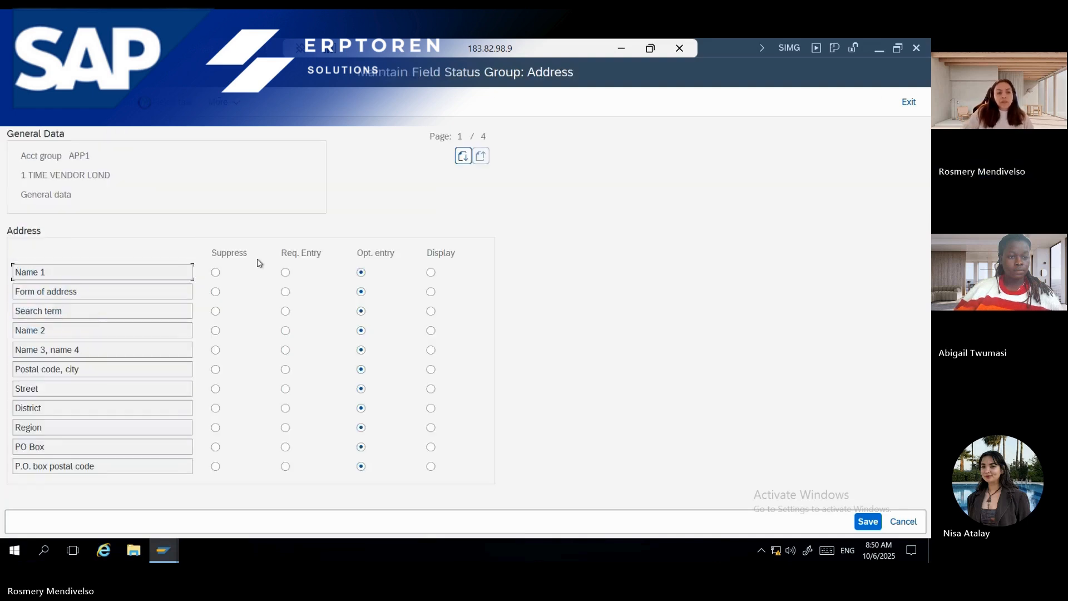
pyautogui.click(285, 272)
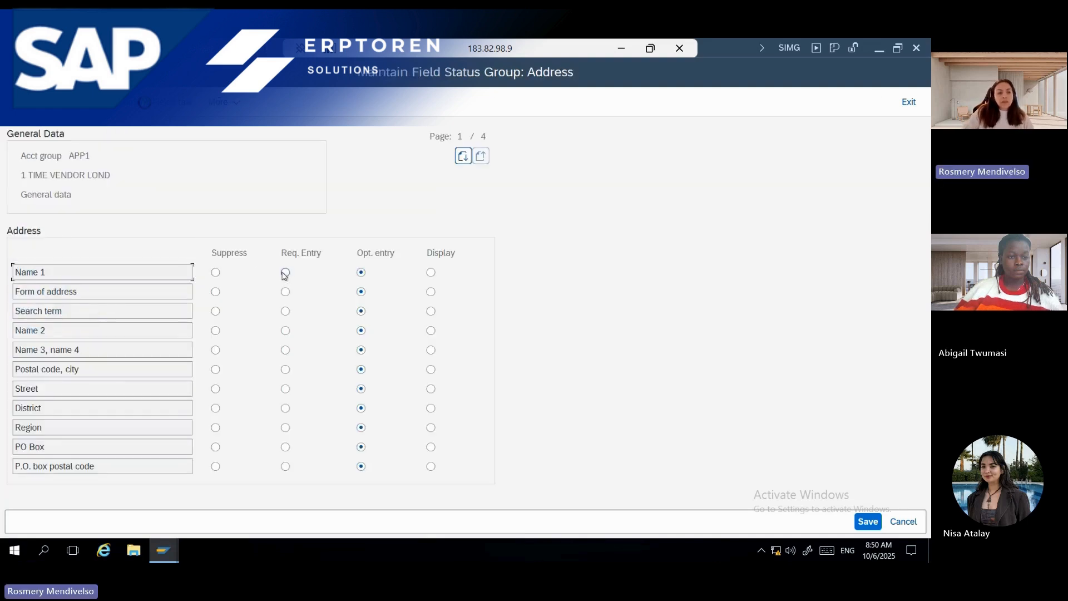
pyautogui.click(285, 311)
pyautogui.click(285, 369)
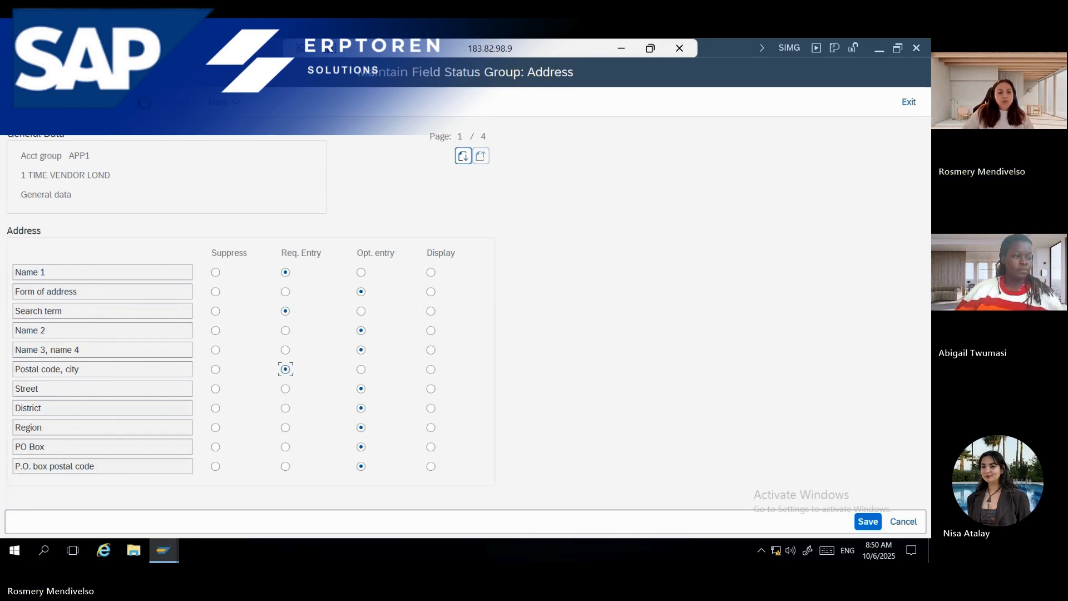
pyautogui.click(189, 102)
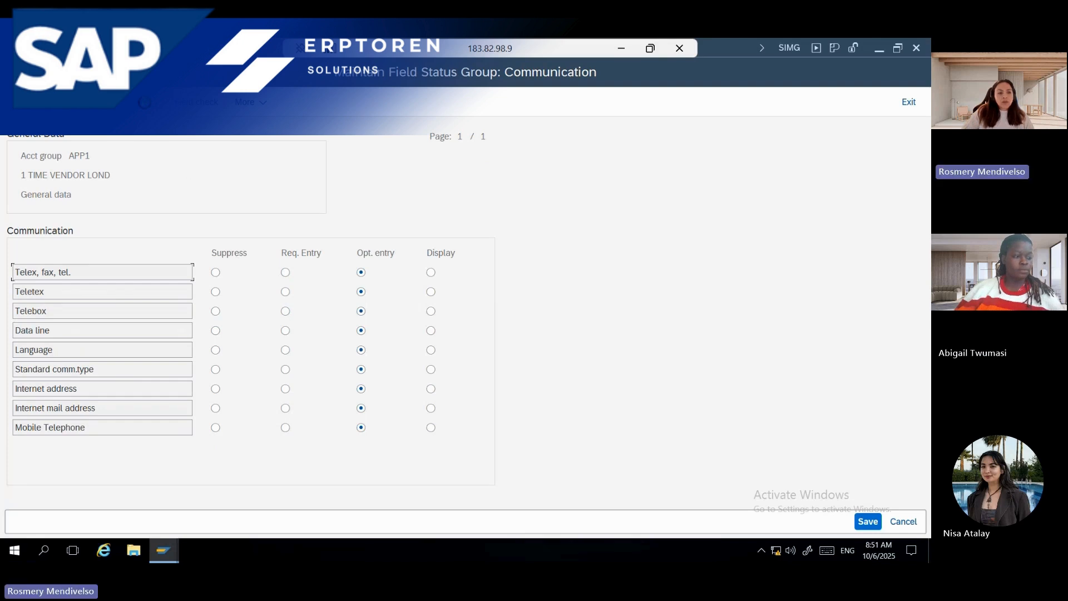
pyautogui.click(145, 102)
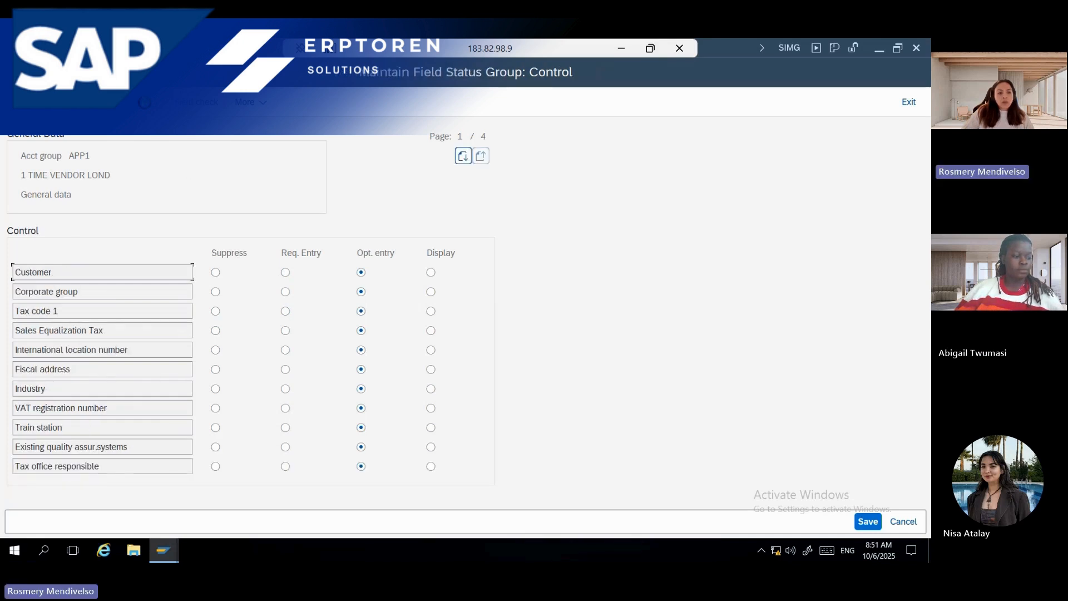
pyautogui.click(144, 103)
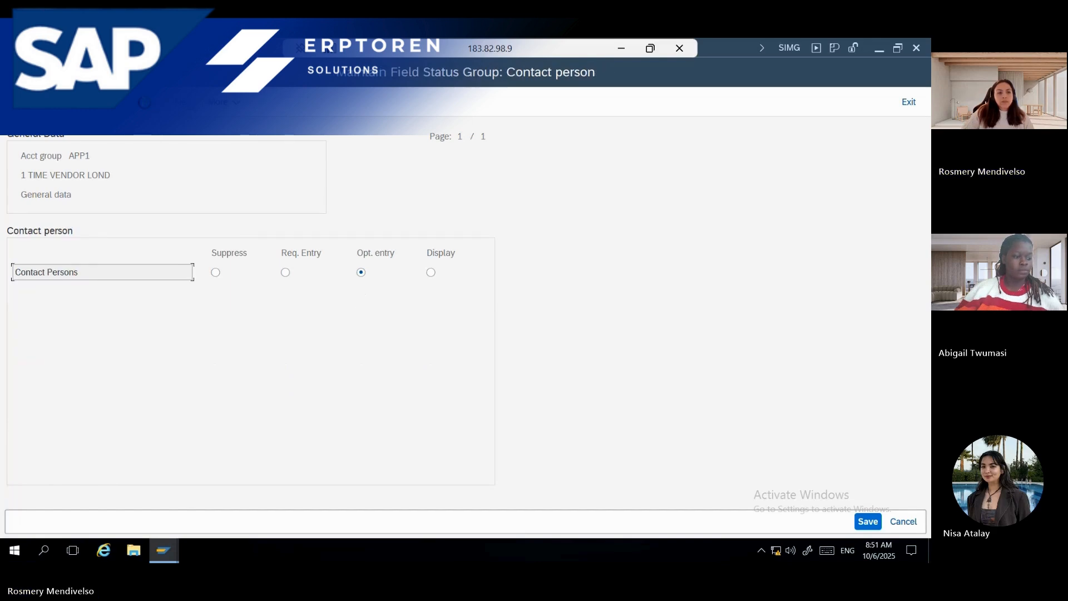
pyautogui.press('F3')
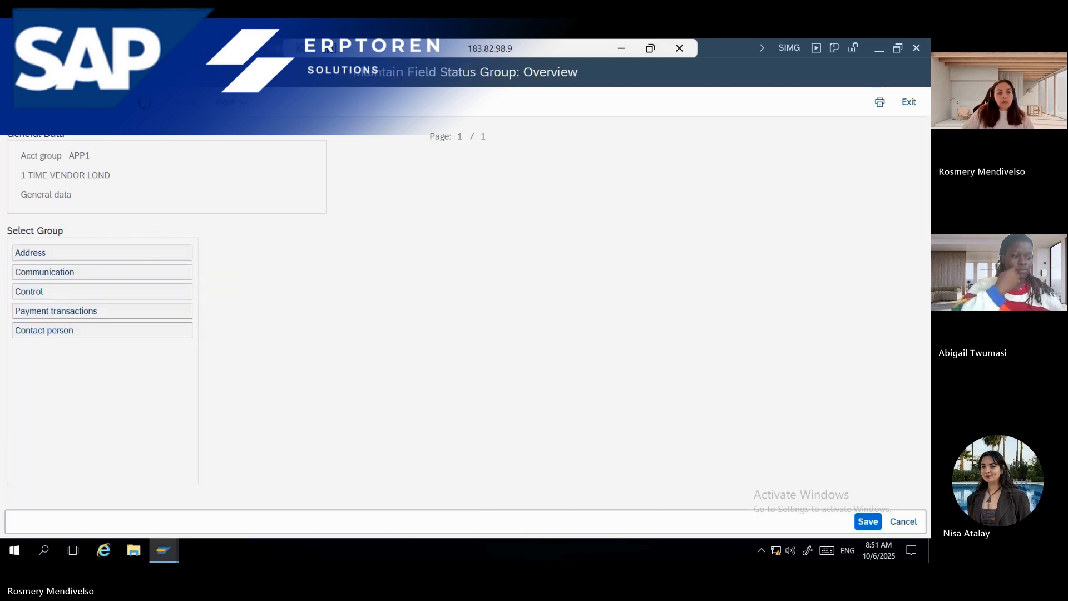
pyautogui.press('F3')
# In APP1's Company Code Data field status, make Reconciliation account a required entry under Account management
pyautogui.doubleClick(73, 310)
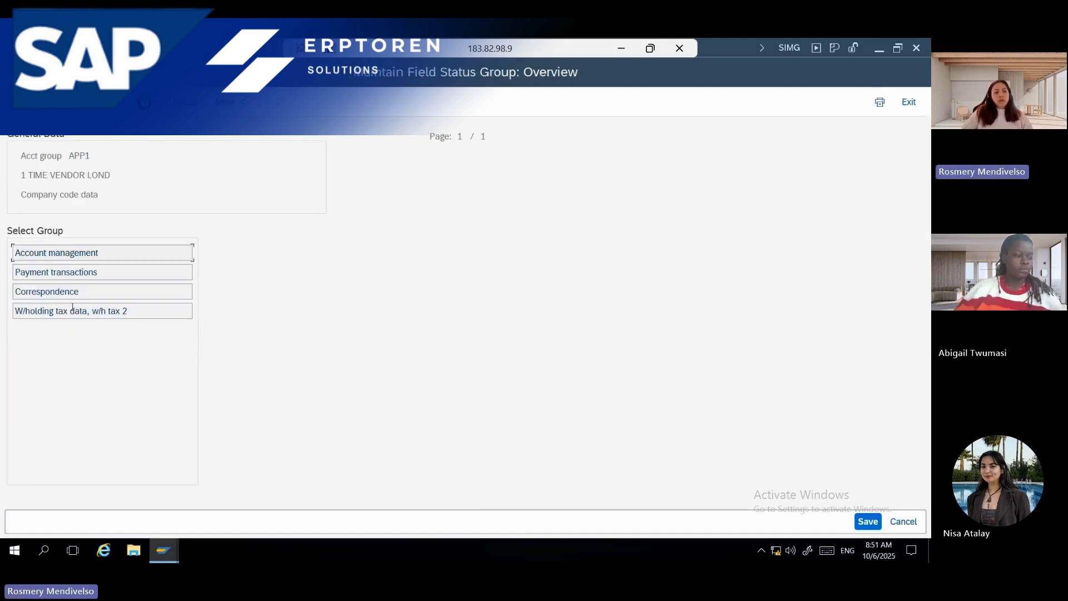
pyautogui.doubleClick(77, 253)
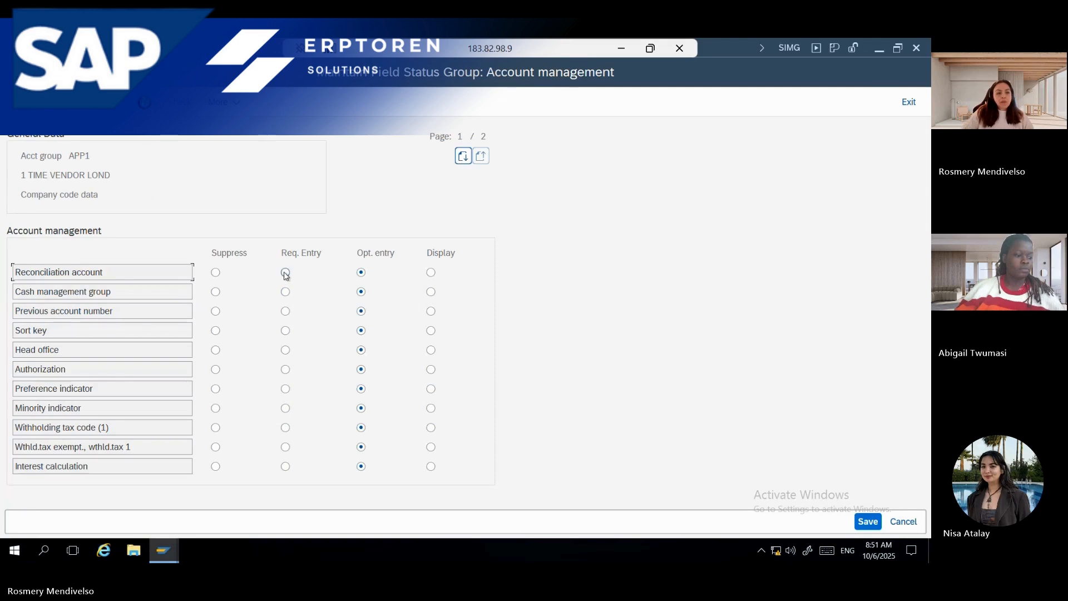
pyautogui.click(285, 272)
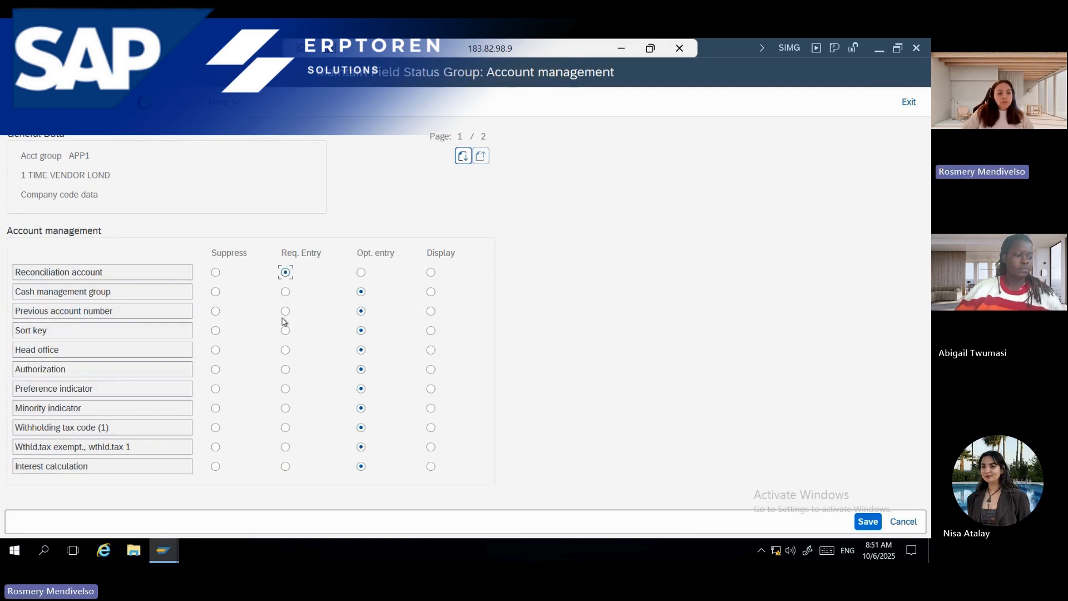
# Make Terms of payment required under Payment transactions, check the remaining company code groups and return to APP1's details
pyautogui.click(176, 102)
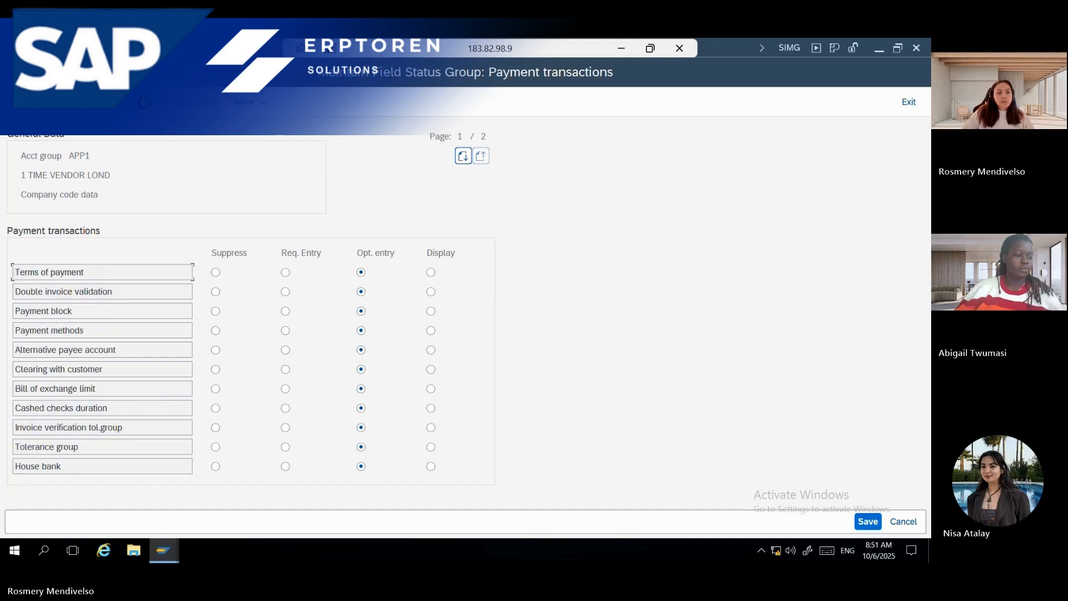
pyautogui.click(285, 272)
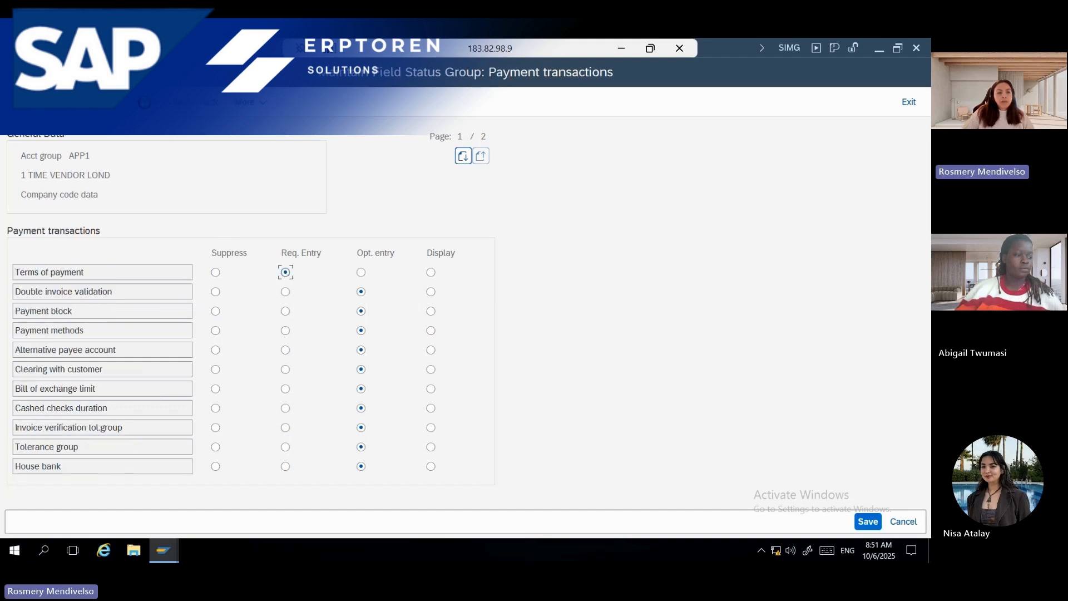
pyautogui.click(144, 102)
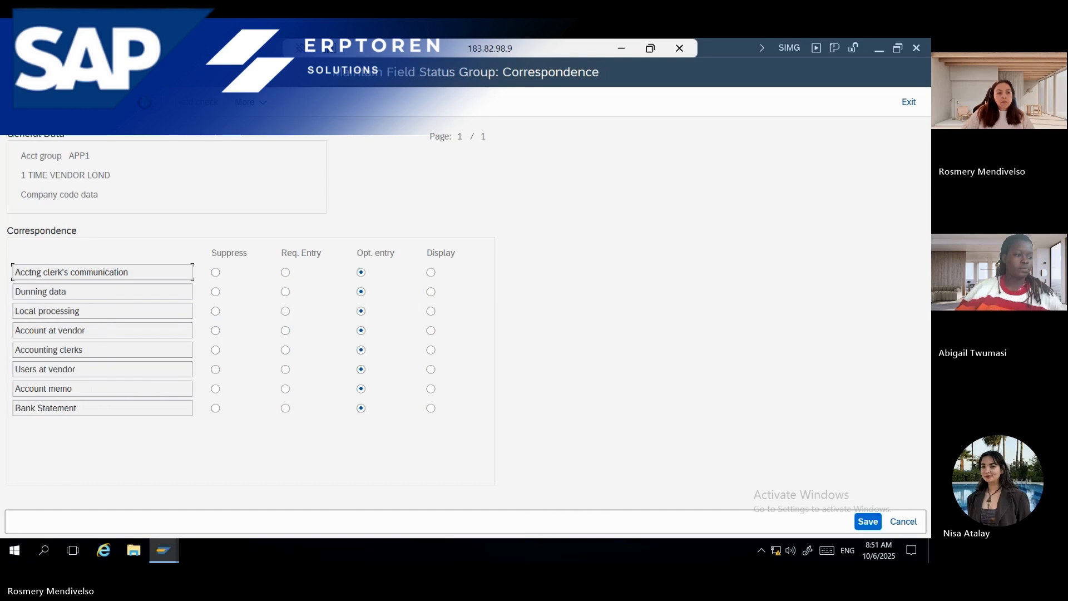
pyautogui.click(165, 102)
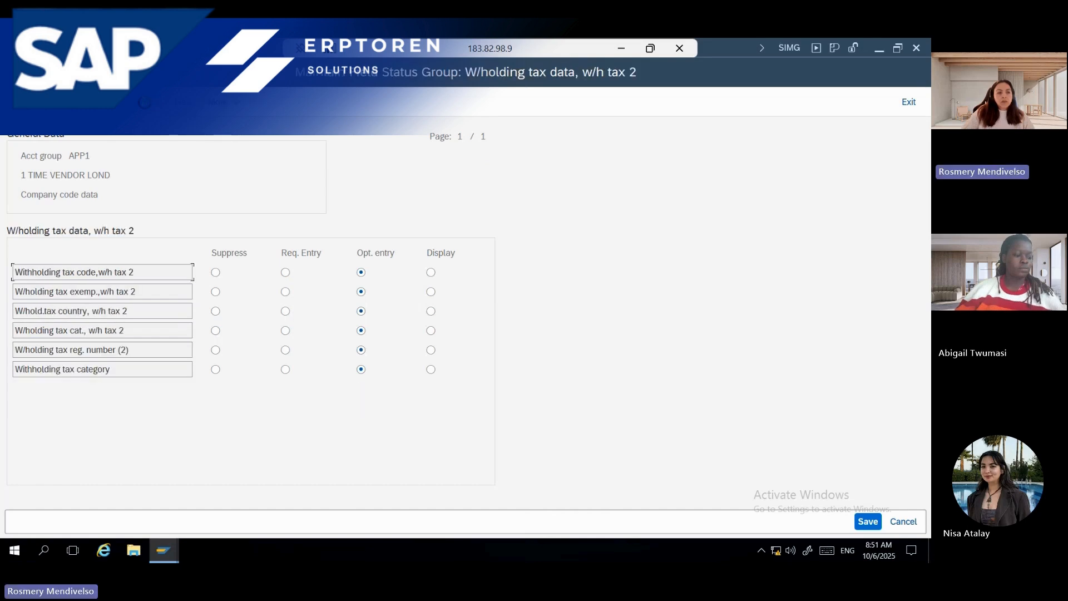
pyautogui.click(164, 102)
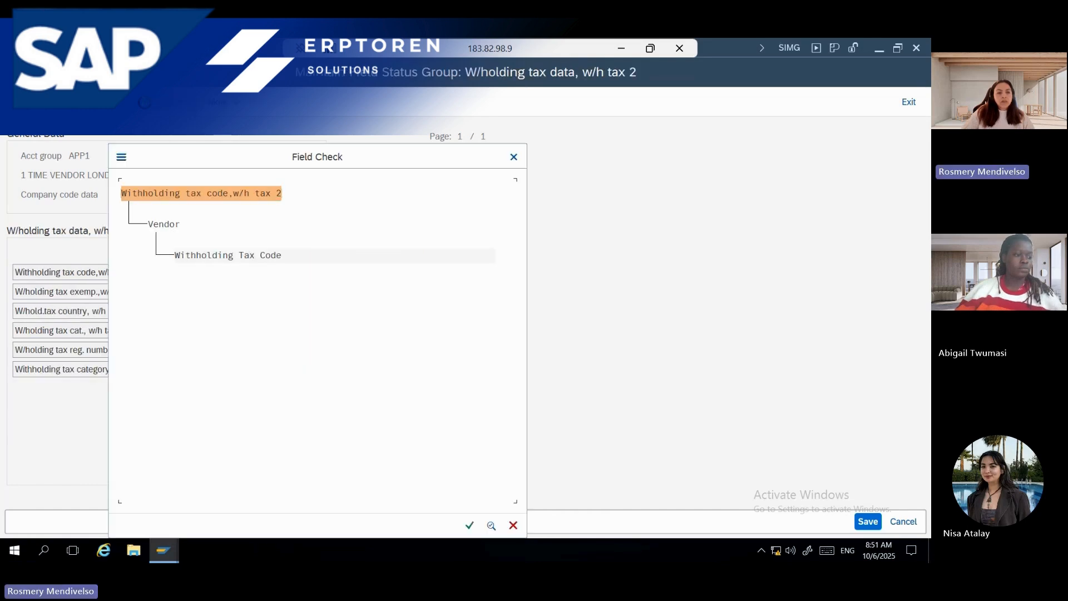
pyautogui.click(512, 158)
pyautogui.click(15, 72)
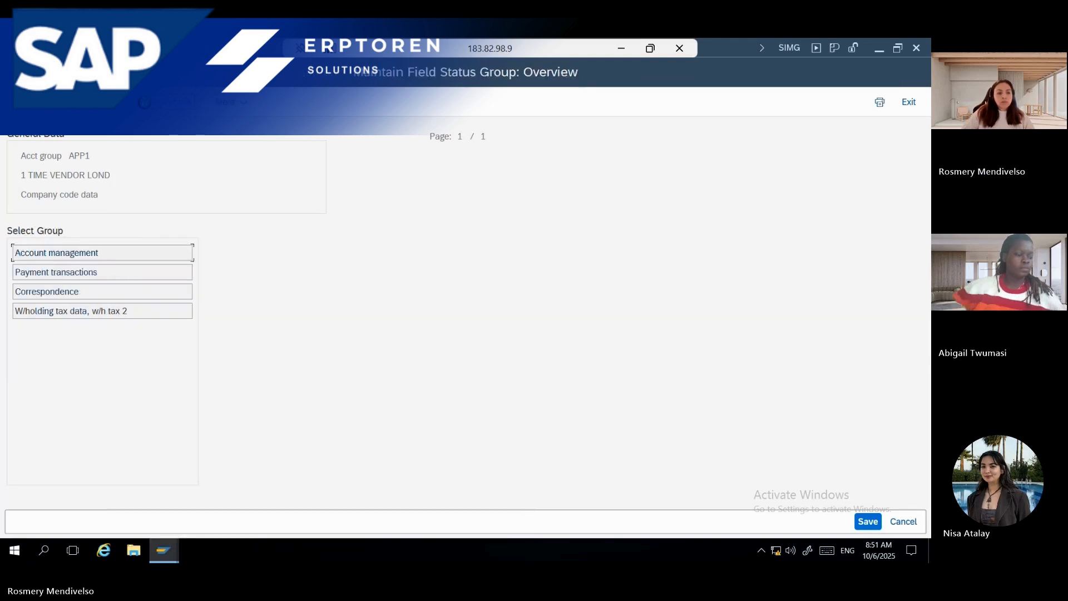
pyautogui.click(15, 71)
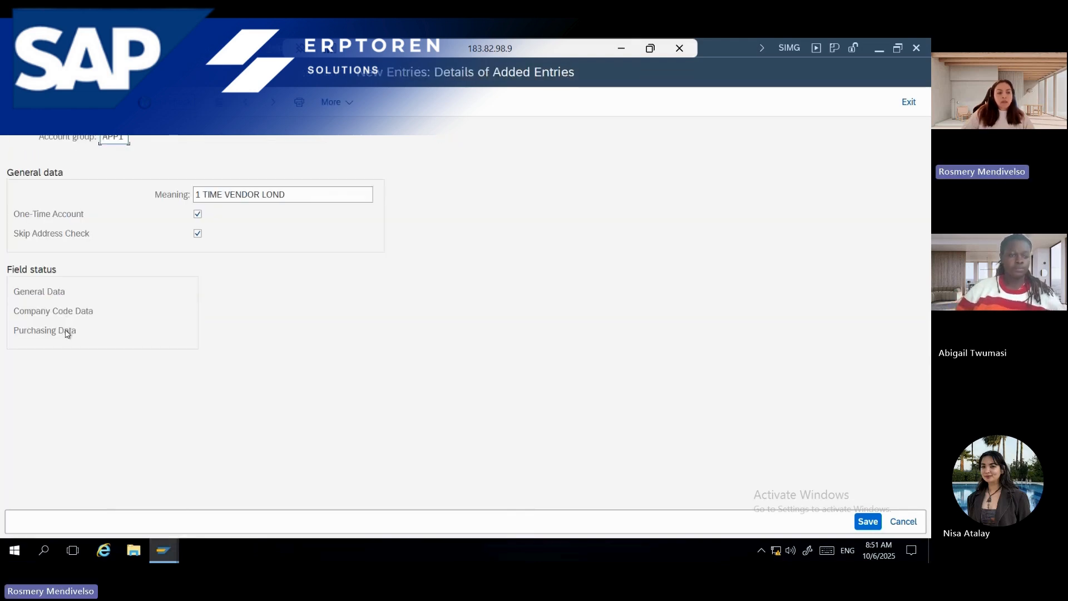
# In APP1's Purchasing Data, make Purchase order currency, Terms of payment and Goods-receipt-based inv.verif. required entries, and save the account group
pyautogui.doubleClick(65, 330)
pyautogui.doubleClick(105, 254)
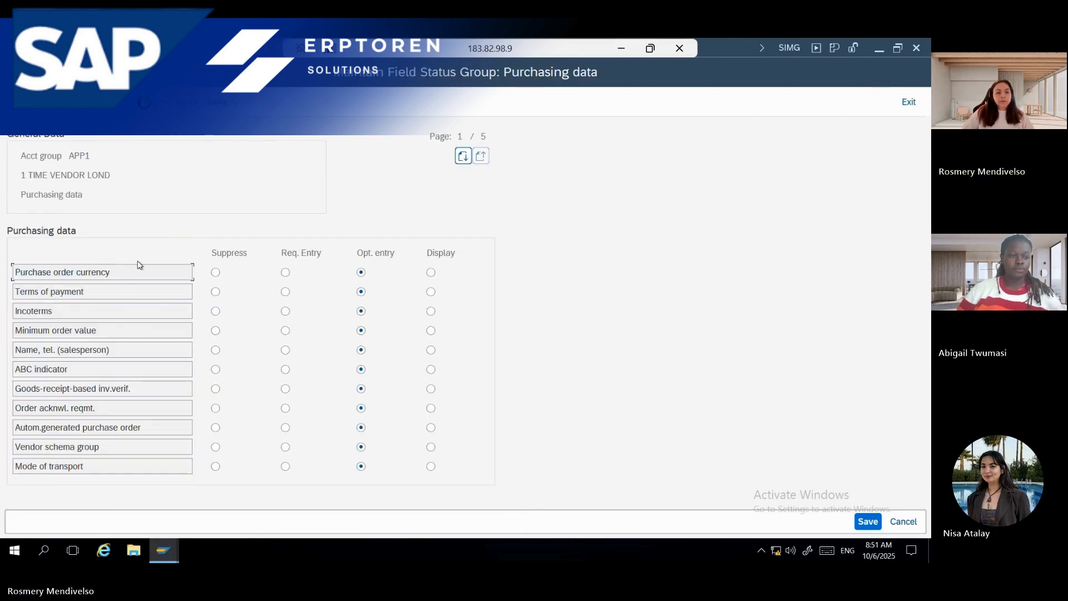
pyautogui.click(285, 272)
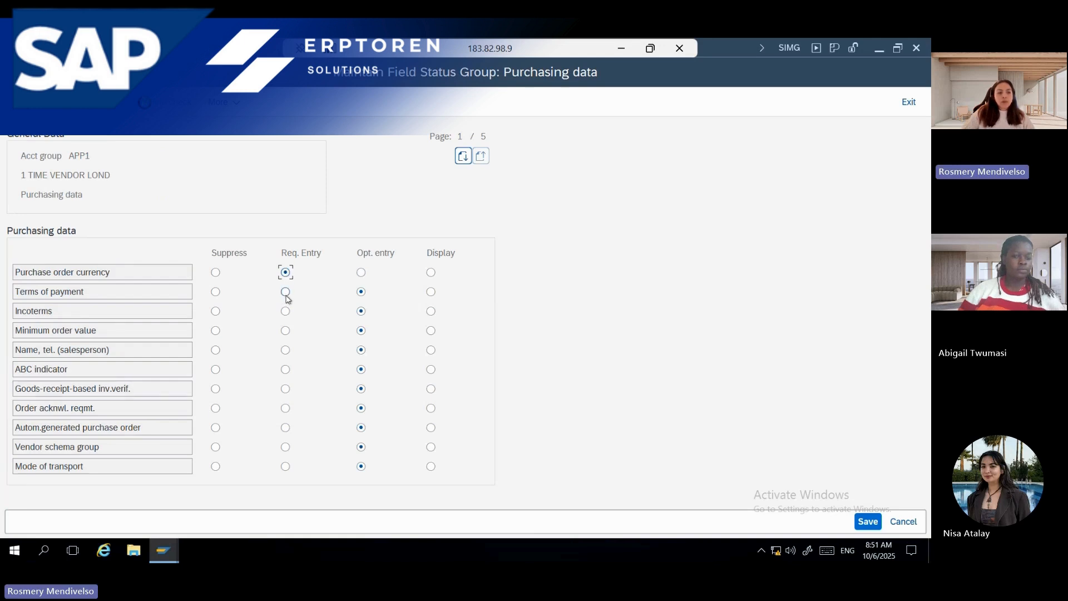
pyautogui.click(286, 293)
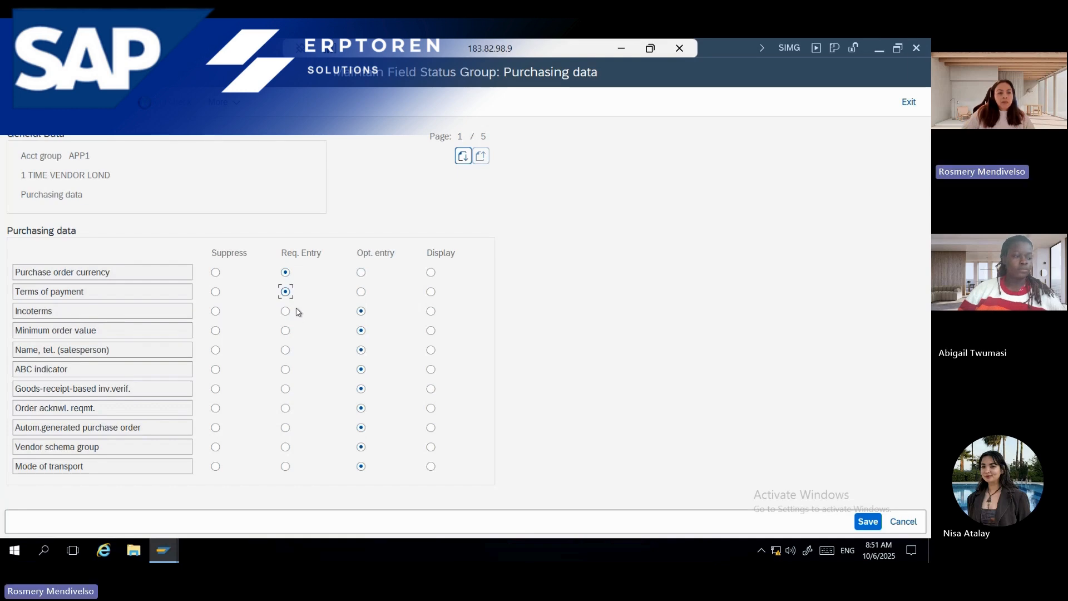
pyautogui.click(284, 389)
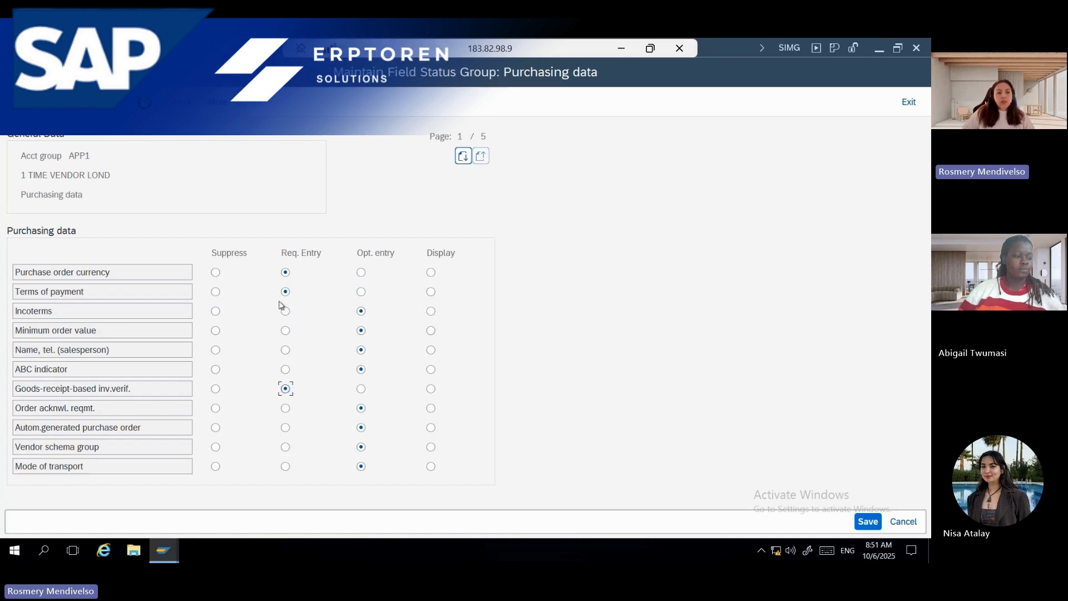
pyautogui.press('F3')
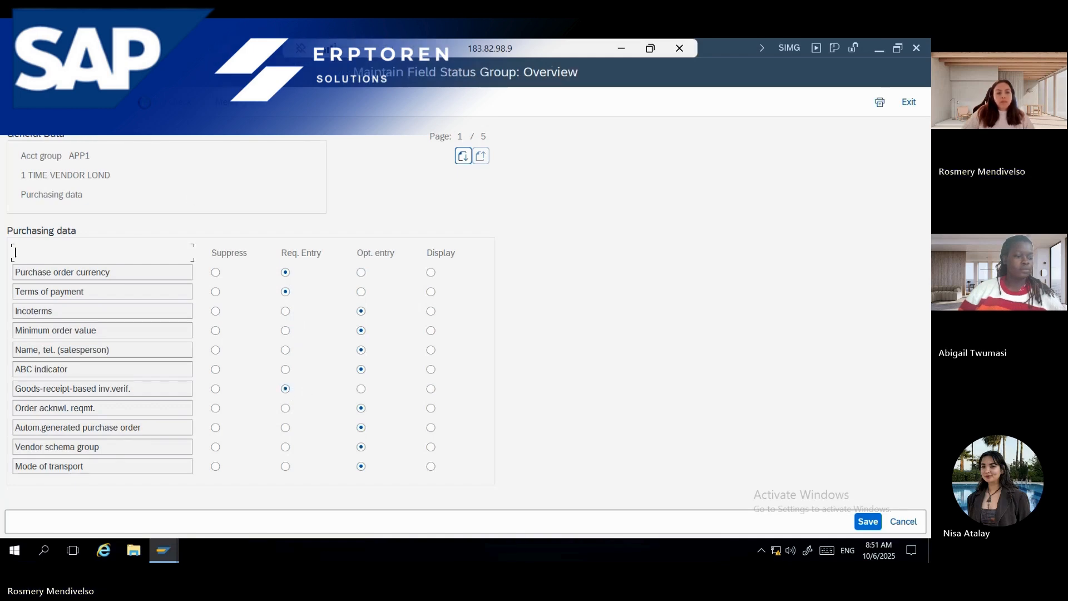
pyautogui.click(860, 520)
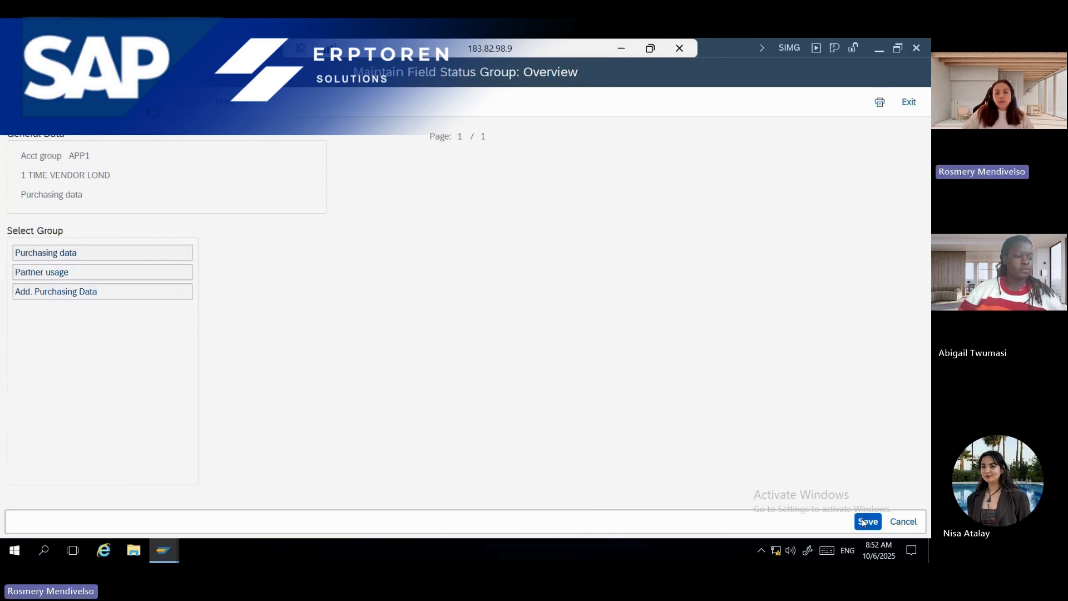
pyautogui.click(860, 520)
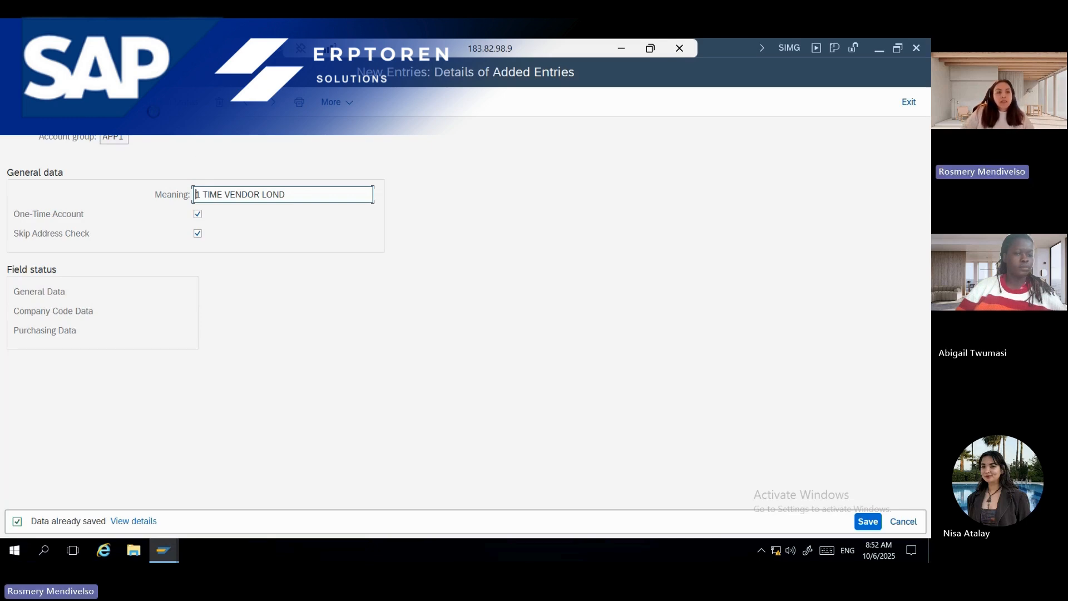
# Leave the vendor account groups, open Define Screen Layout per Company Code (Vendors) and start a new entry
pyautogui.press('F3')
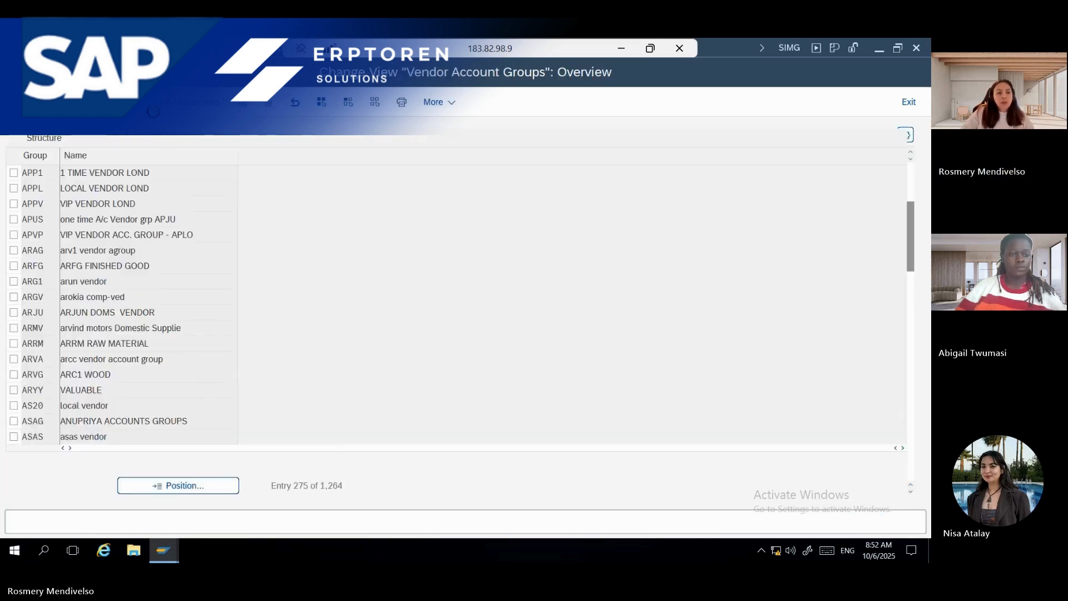
pyautogui.press('F3')
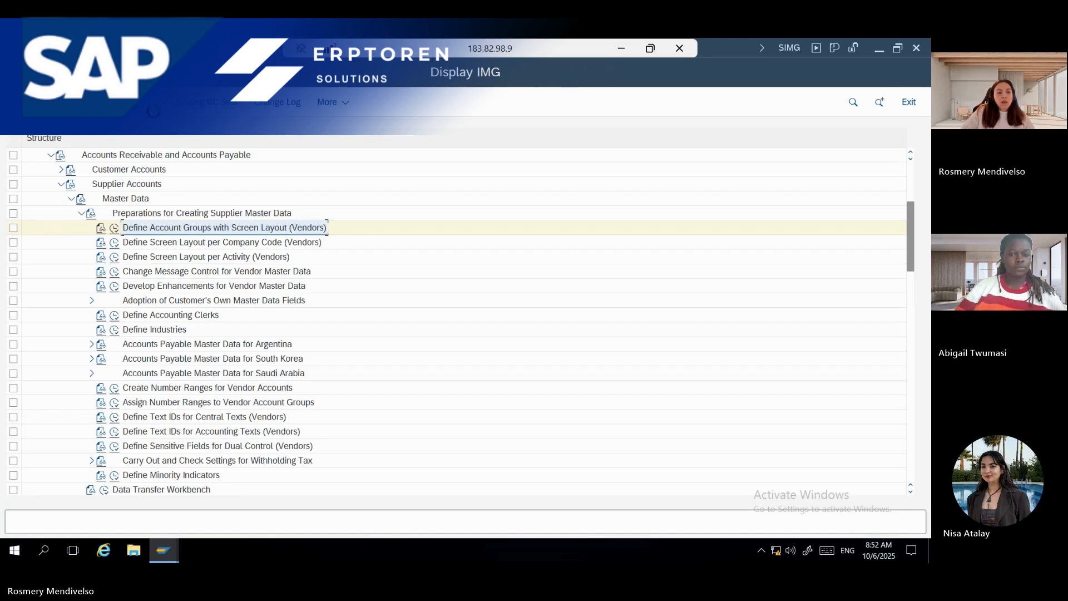
pyautogui.click(115, 243)
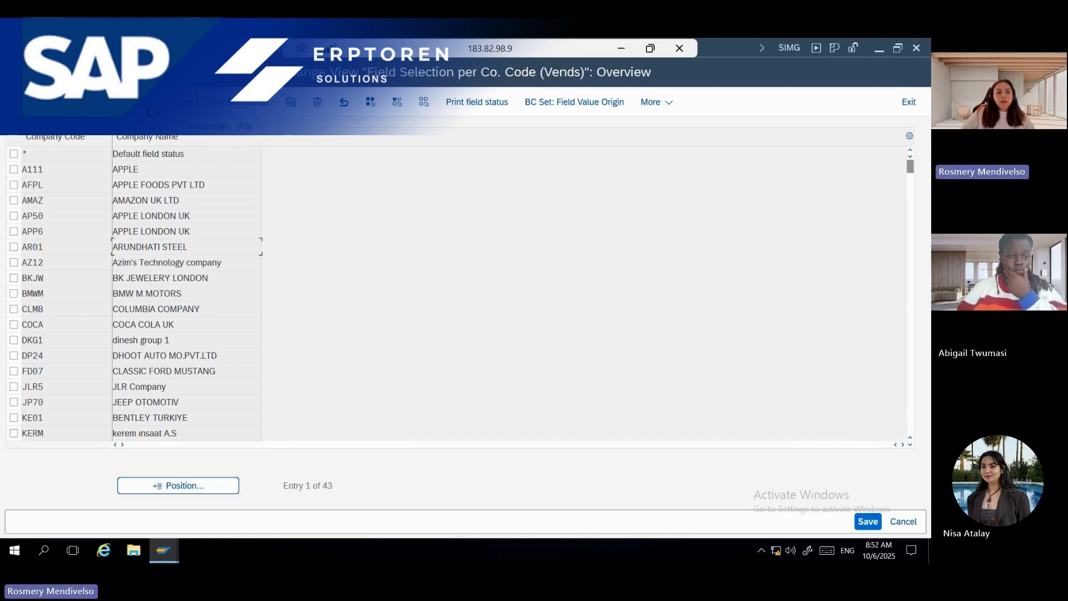
pyautogui.press('F5')
pyautogui.write('A')
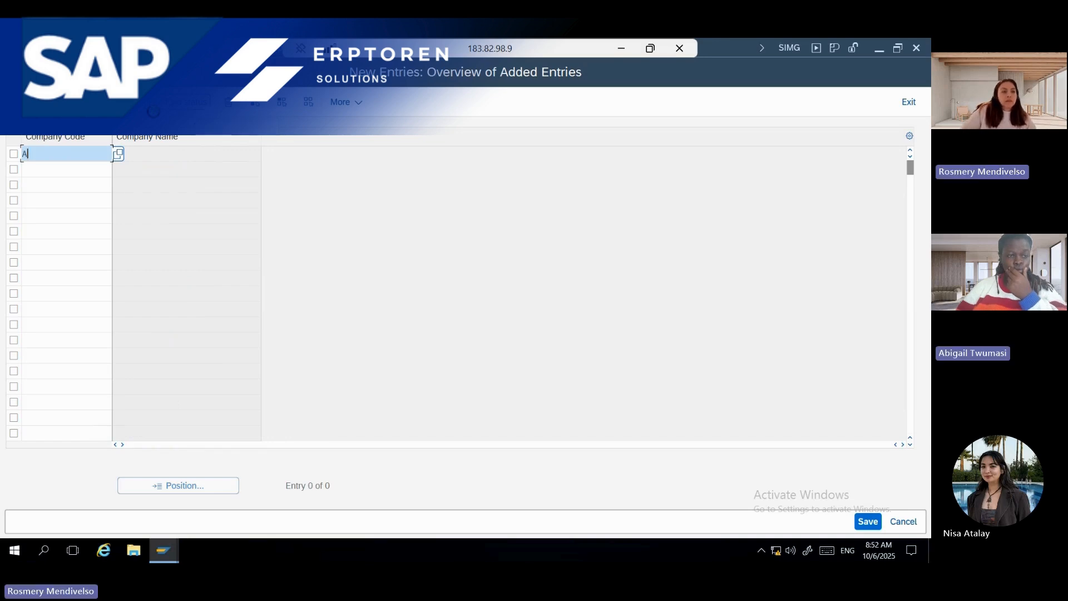
pyautogui.press('Return')
pyautogui.press('BackSpace')
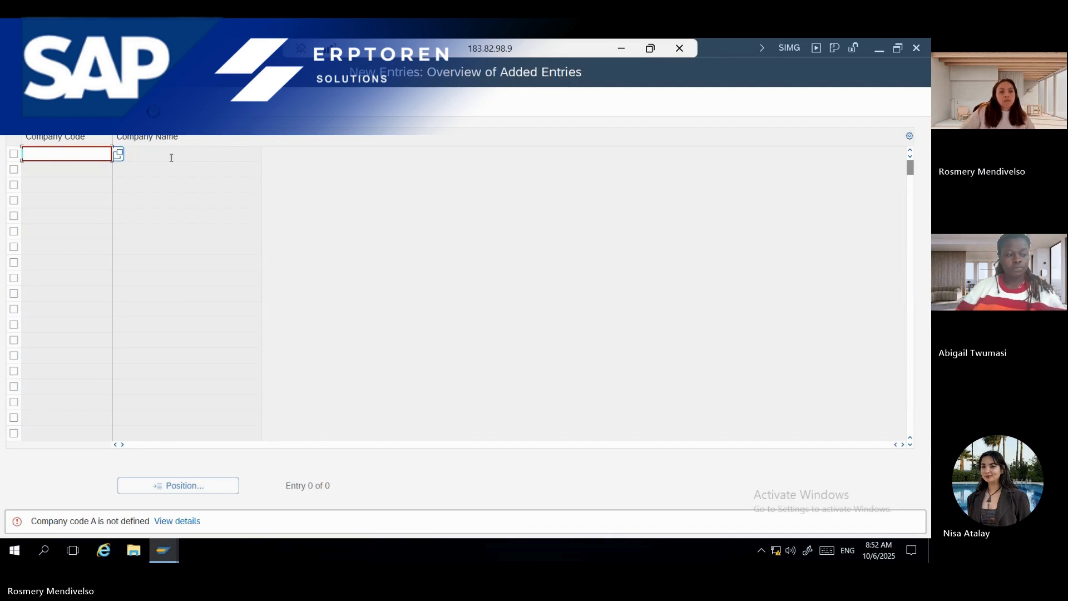
pyautogui.press('F12')
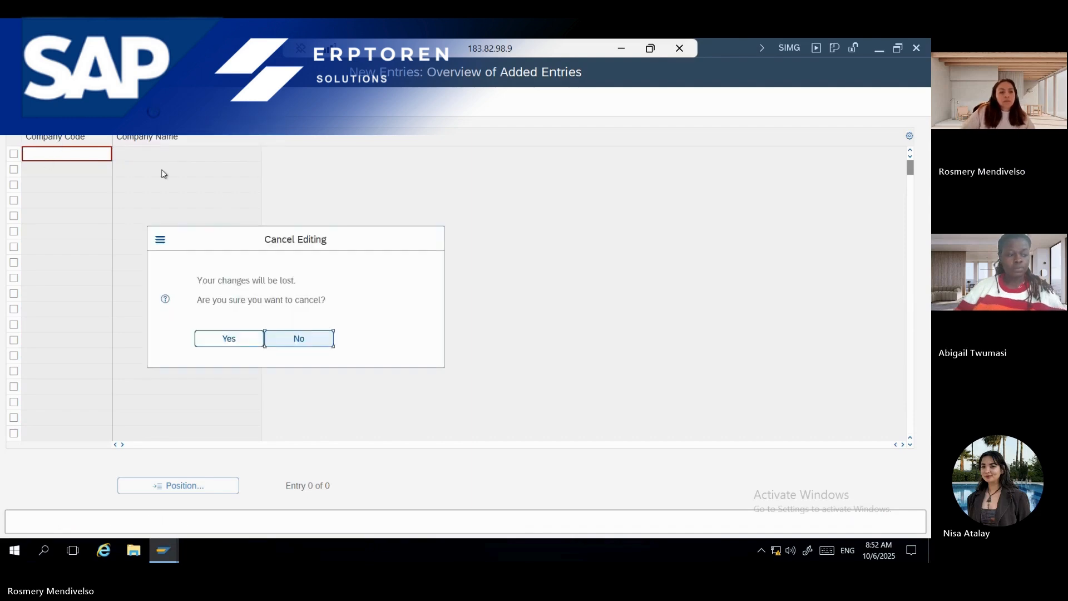
pyautogui.click(238, 340)
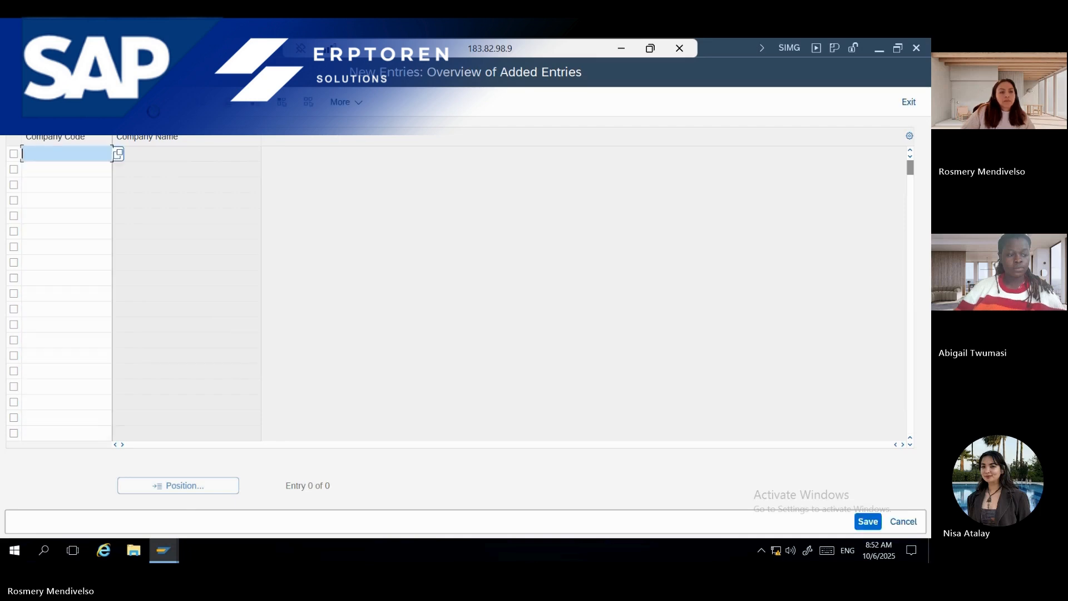
# Locate company code AP50 in the vendor field selection list and open its Account management field status
pyautogui.click(185, 486)
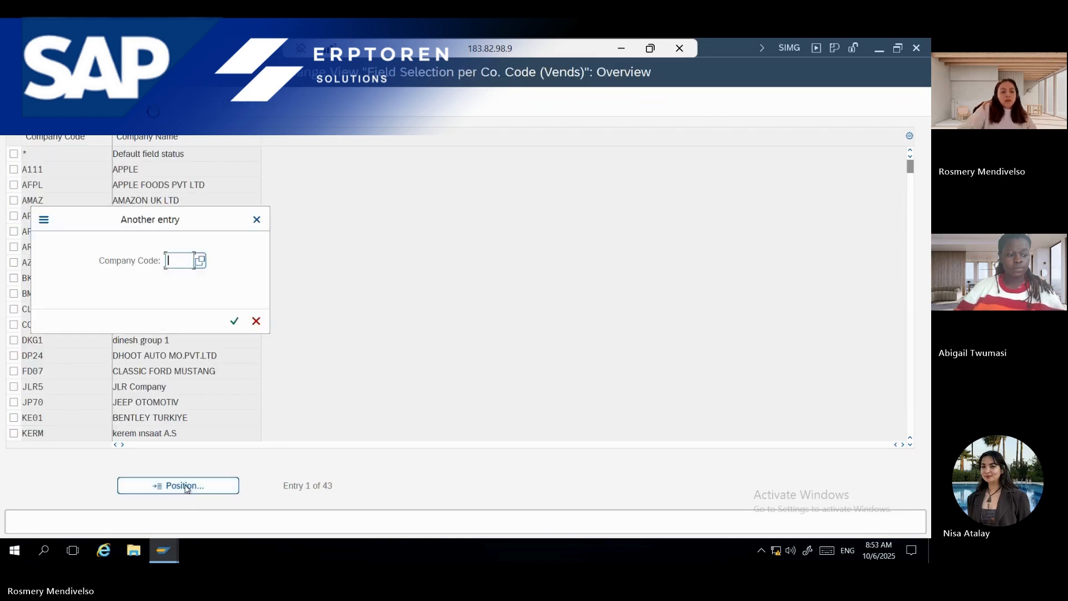
pyautogui.write('AP50')
pyautogui.press('Return')
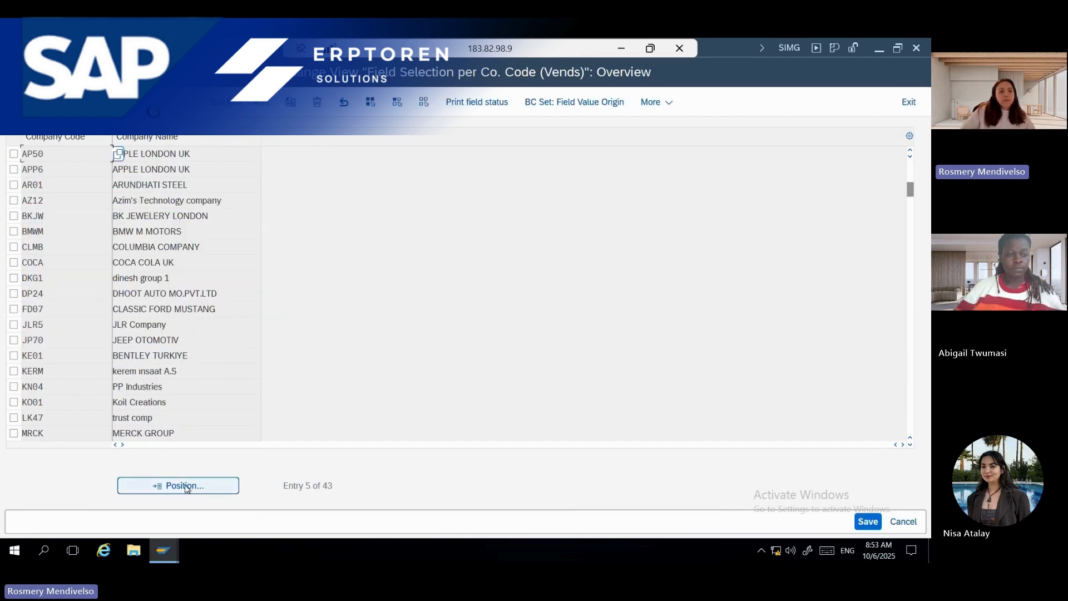
pyautogui.doubleClick(64, 155)
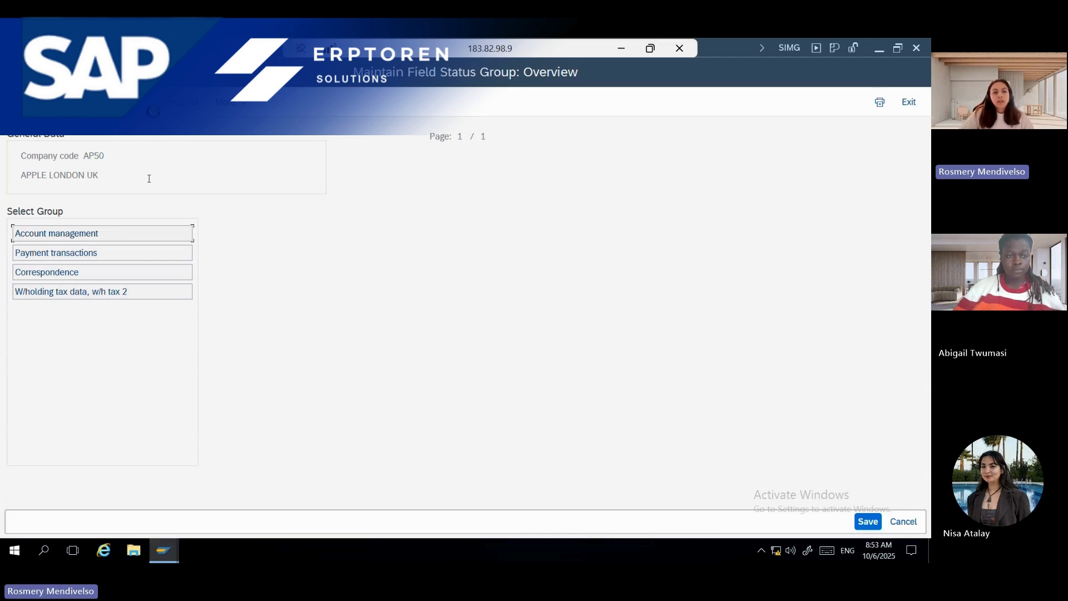
pyautogui.doubleClick(113, 238)
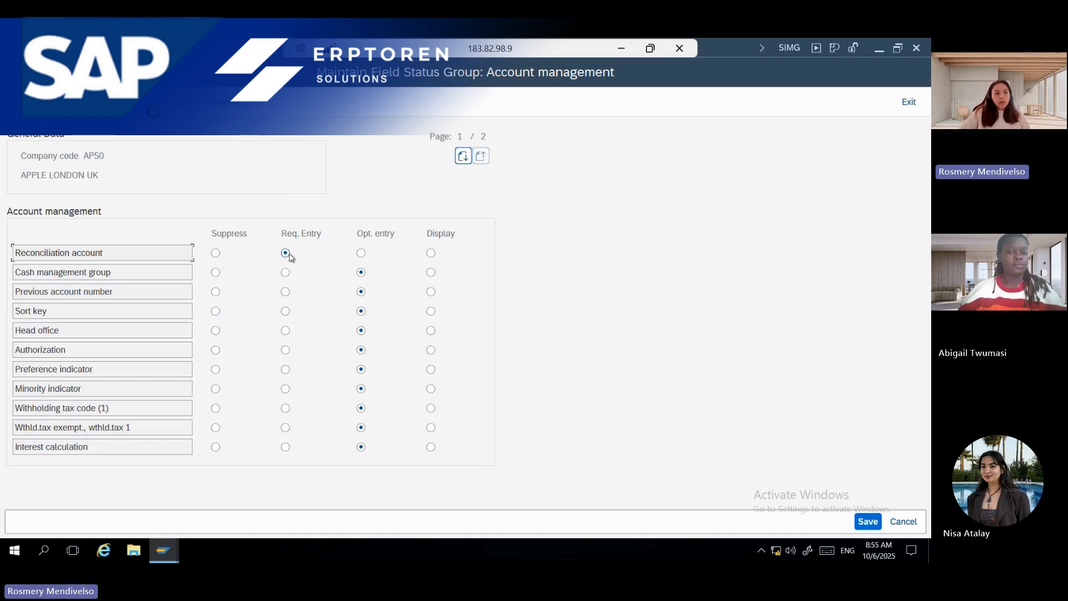
# Review AP50's Payment transactions, Correspondence and withholding tax field statuses, and return to the IMG structure
pyautogui.press('F8')
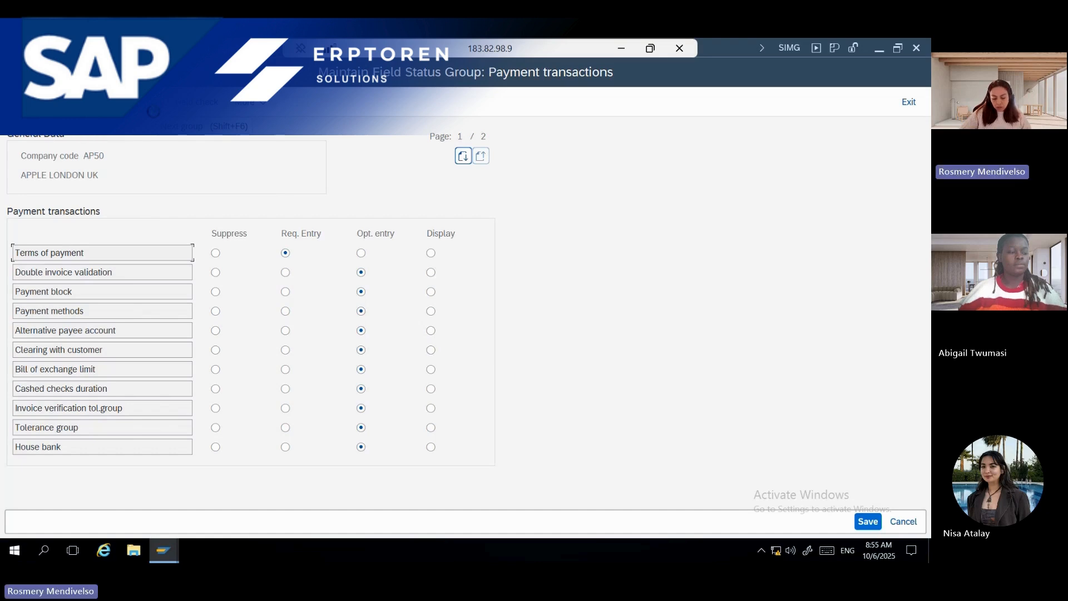
pyautogui.hotkey('shift', 'F6')
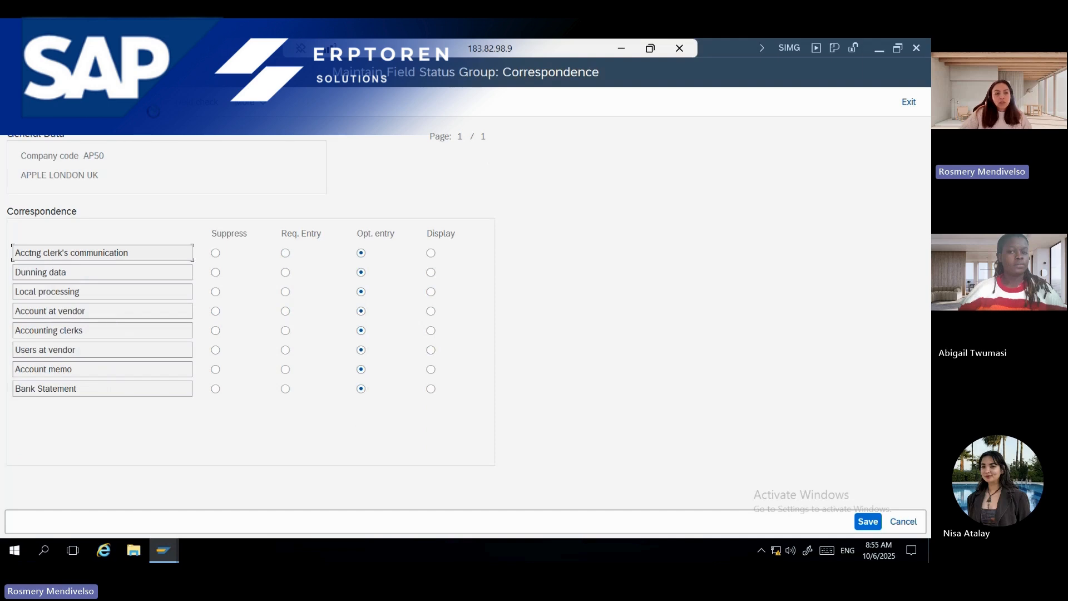
pyautogui.hotkey('shift', 'F6')
pyautogui.press('F2')
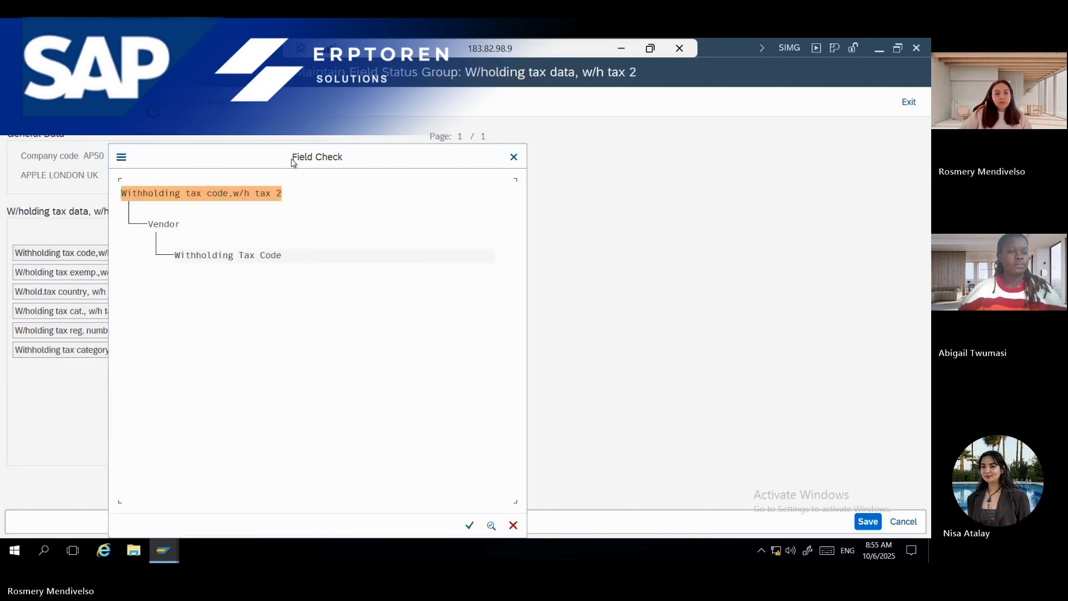
pyautogui.click(513, 155)
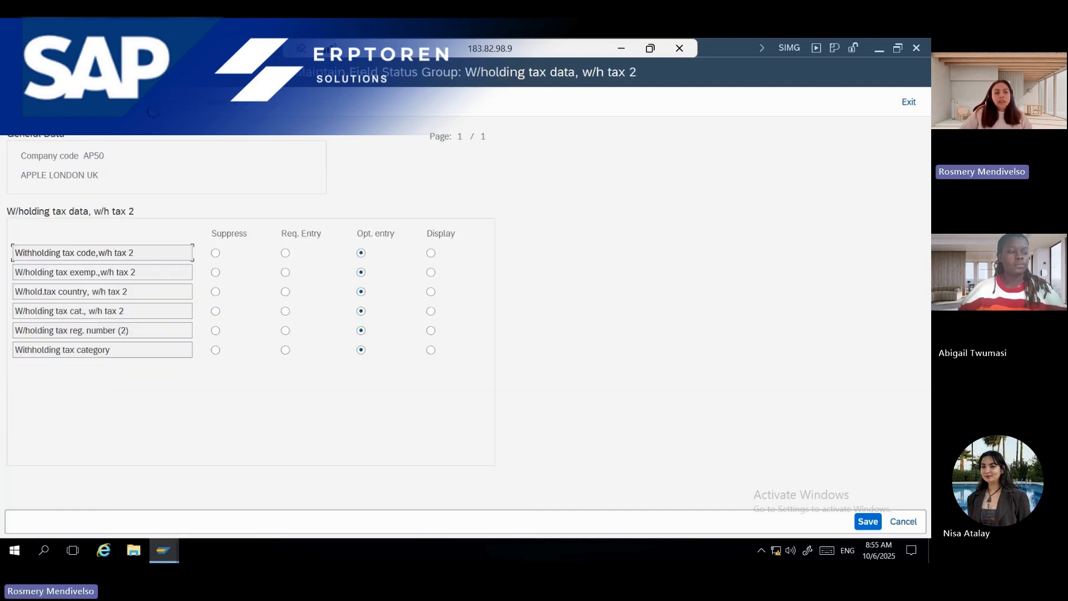
pyautogui.press('F3')
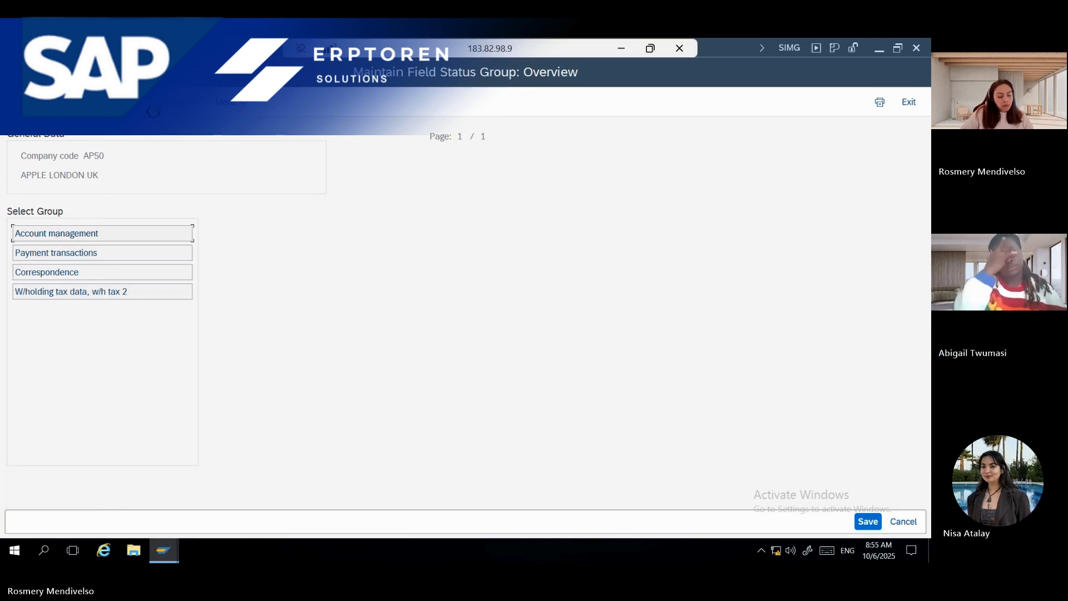
pyautogui.press('F3')
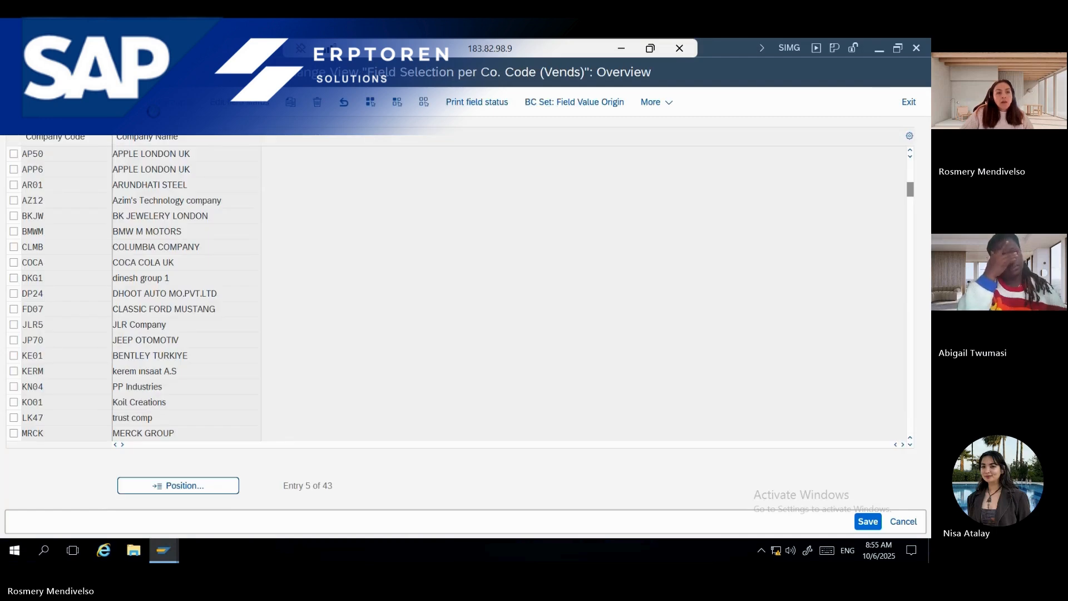
pyautogui.press('F3')
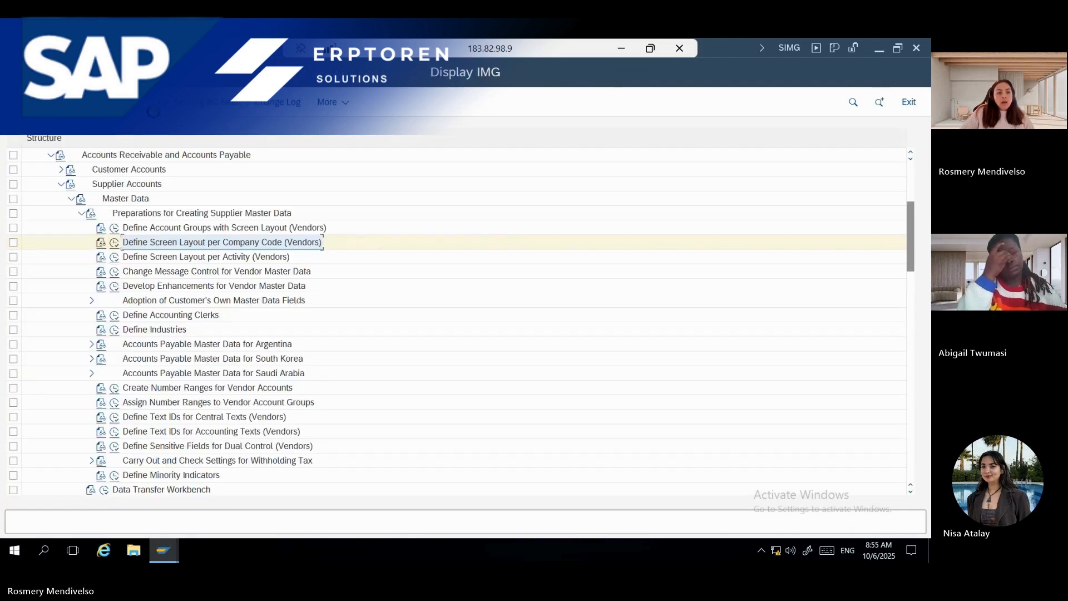
# Examine the transaction list in Define Screen Layout per Activity (Vendors) and return to the IMG structure
pyautogui.click(114, 258)
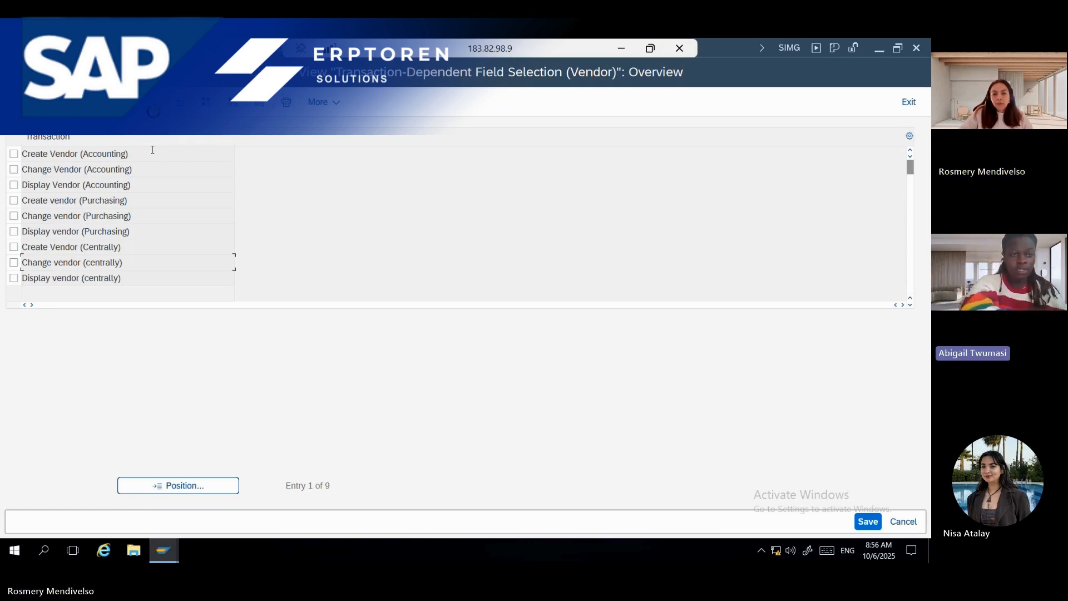
pyautogui.click(15, 72)
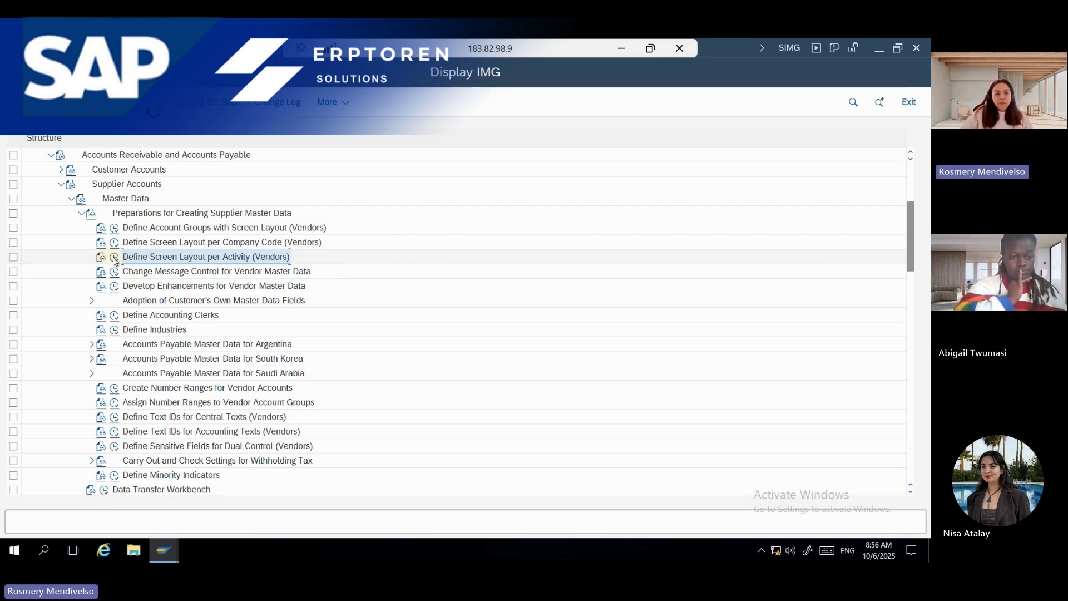
pyautogui.click(114, 258)
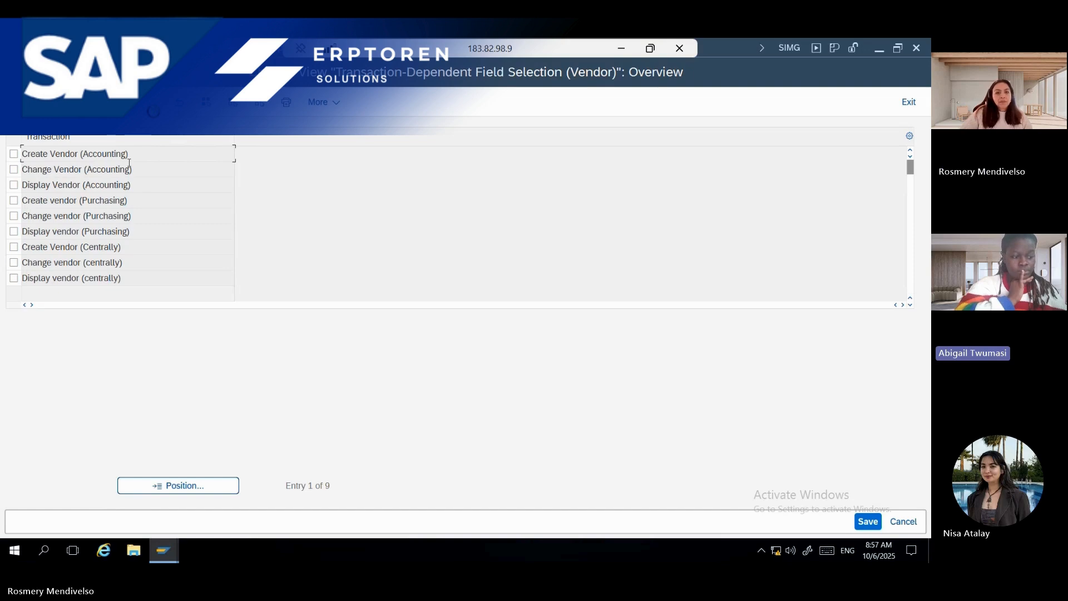
pyautogui.press('F3')
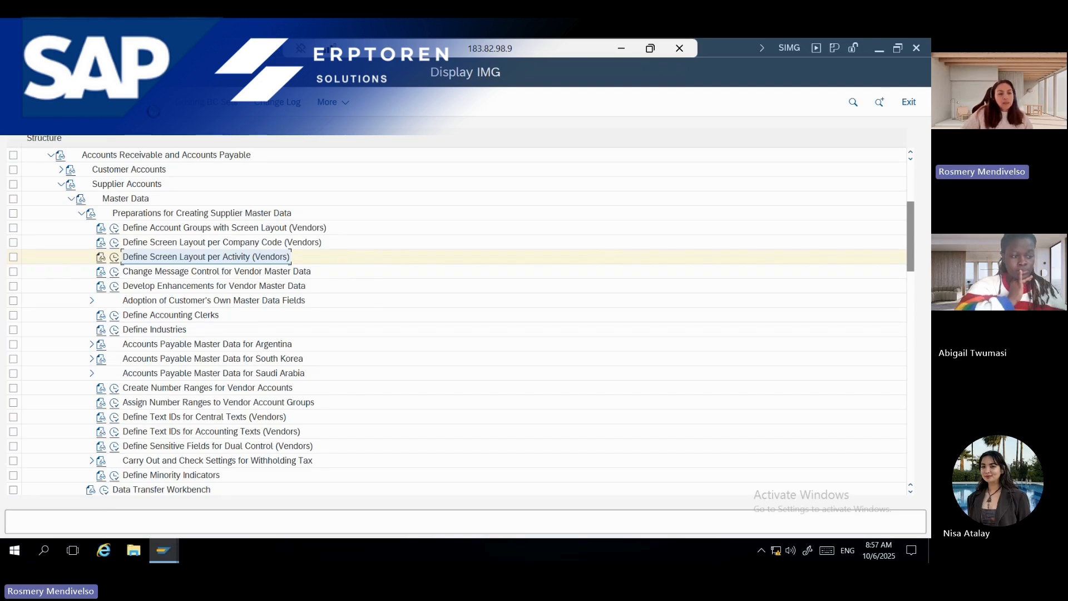
# Open Create Number Ranges for Vendor Accounts and bring up its intervals for editing
pyautogui.click(114, 403)
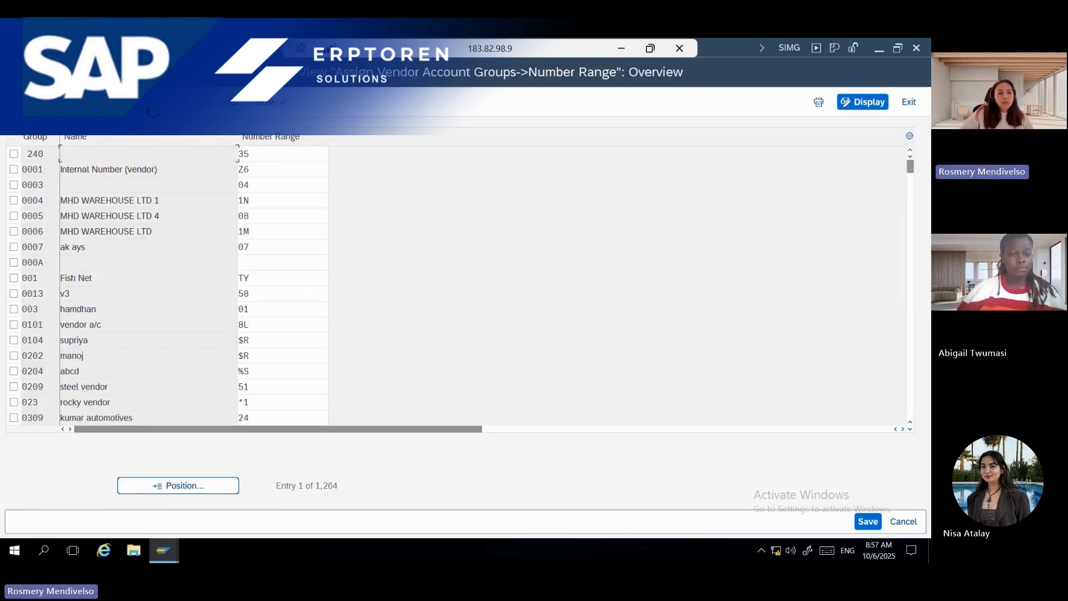
pyautogui.press('F3')
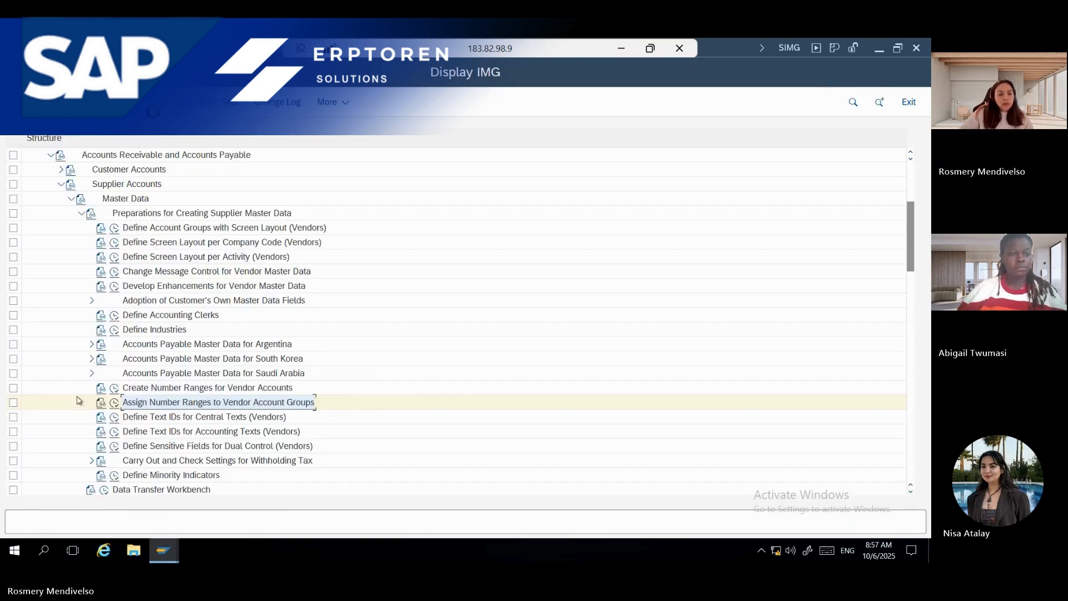
pyautogui.click(114, 389)
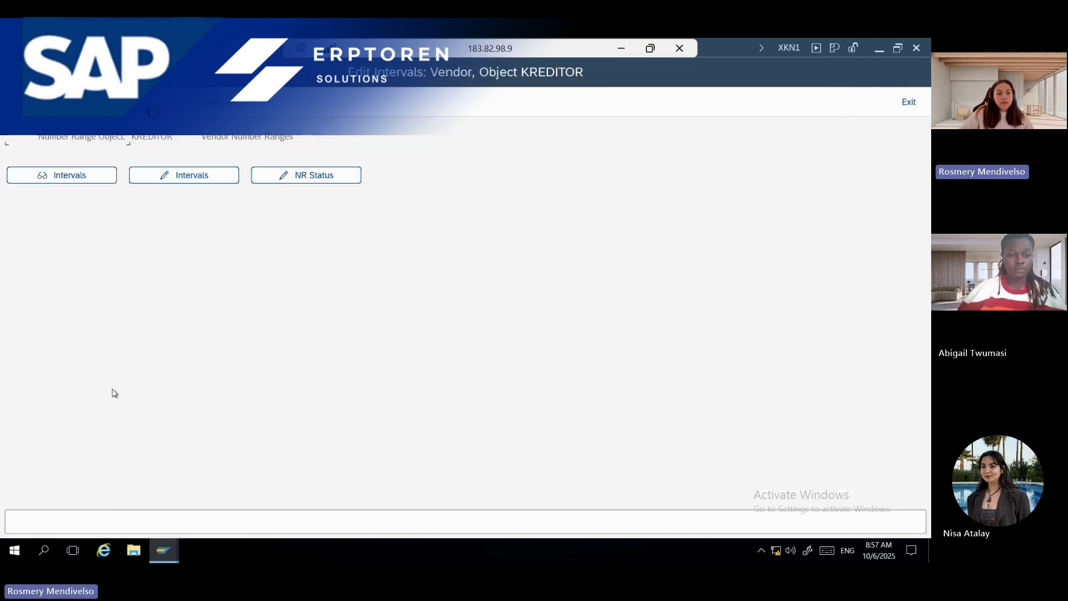
pyautogui.click(190, 176)
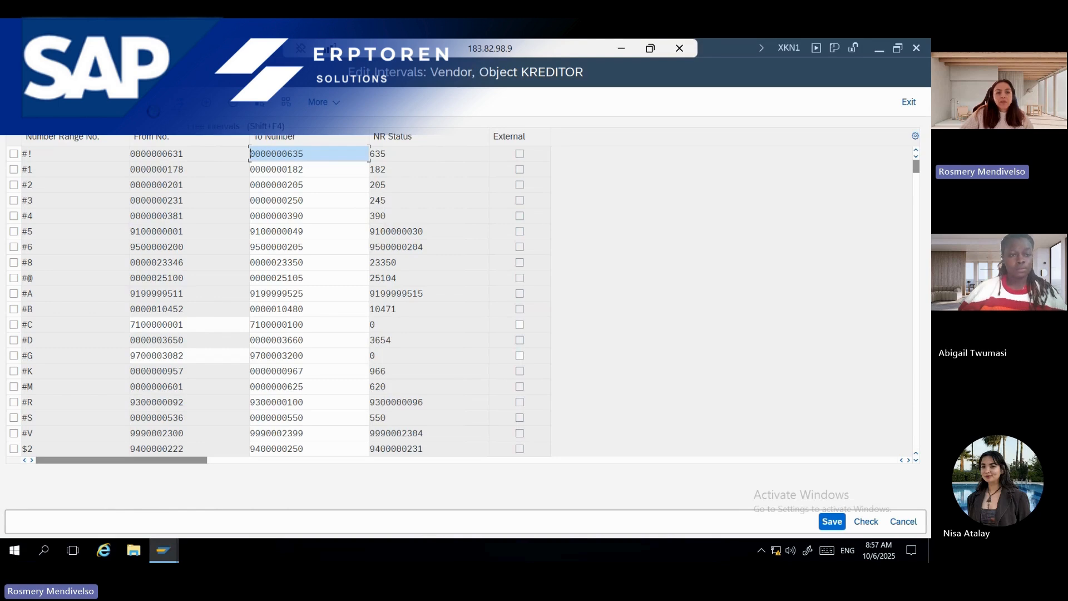
pyautogui.click(181, 104)
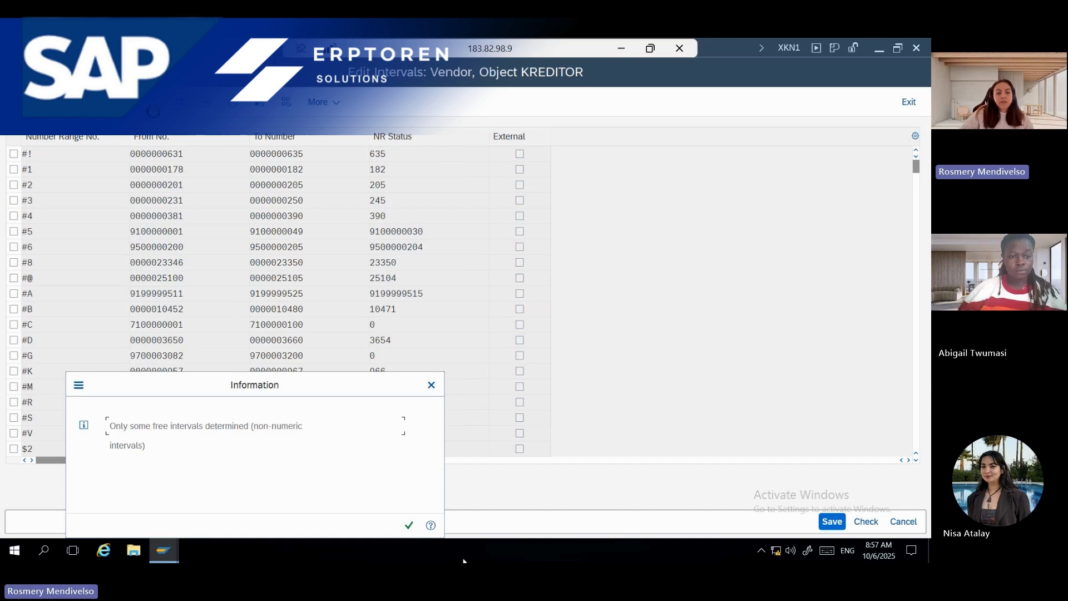
pyautogui.click(408, 524)
pyautogui.scroll(-10, 323, 337)
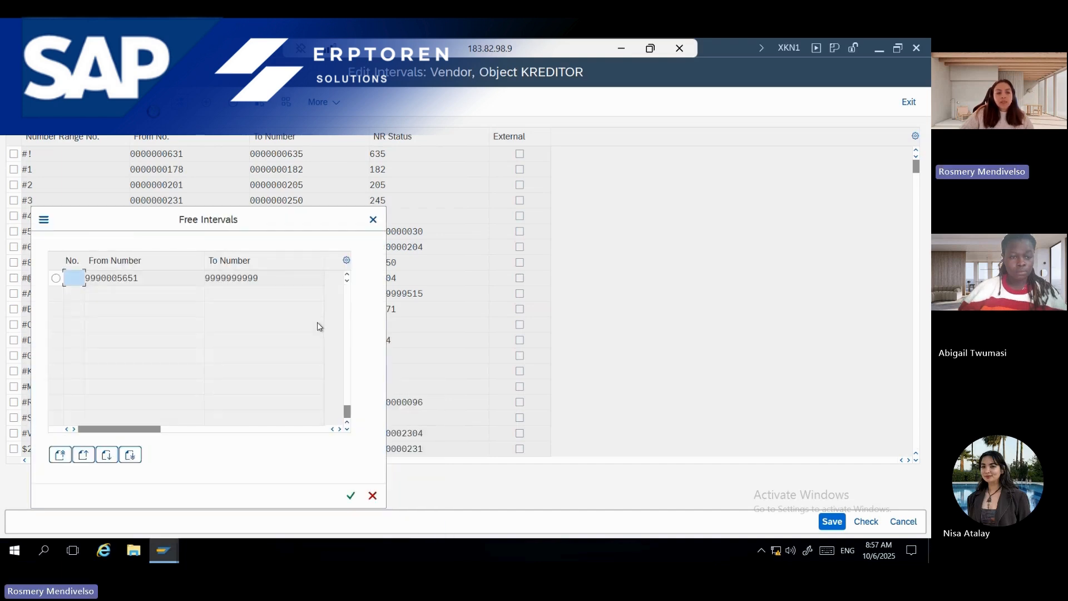
pyautogui.scroll(10, 315, 327)
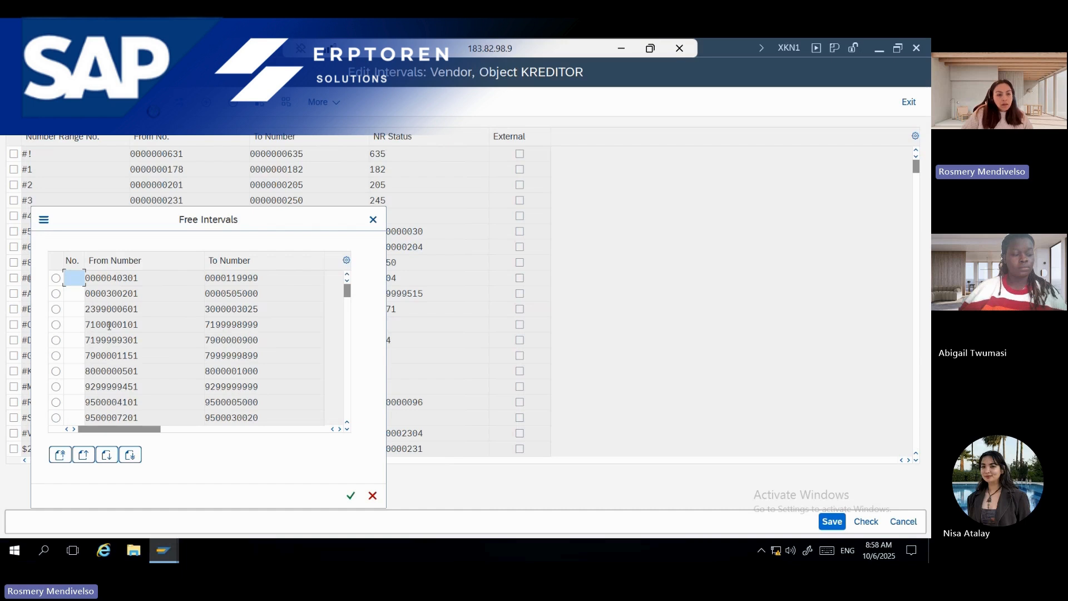
pyautogui.click(55, 326)
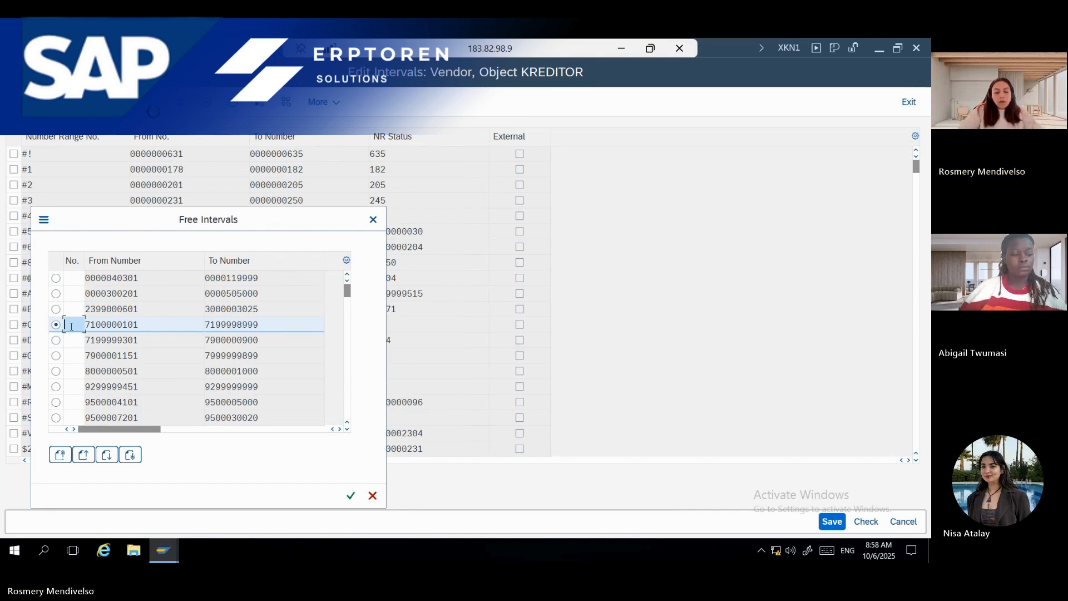
pyautogui.write('#P')
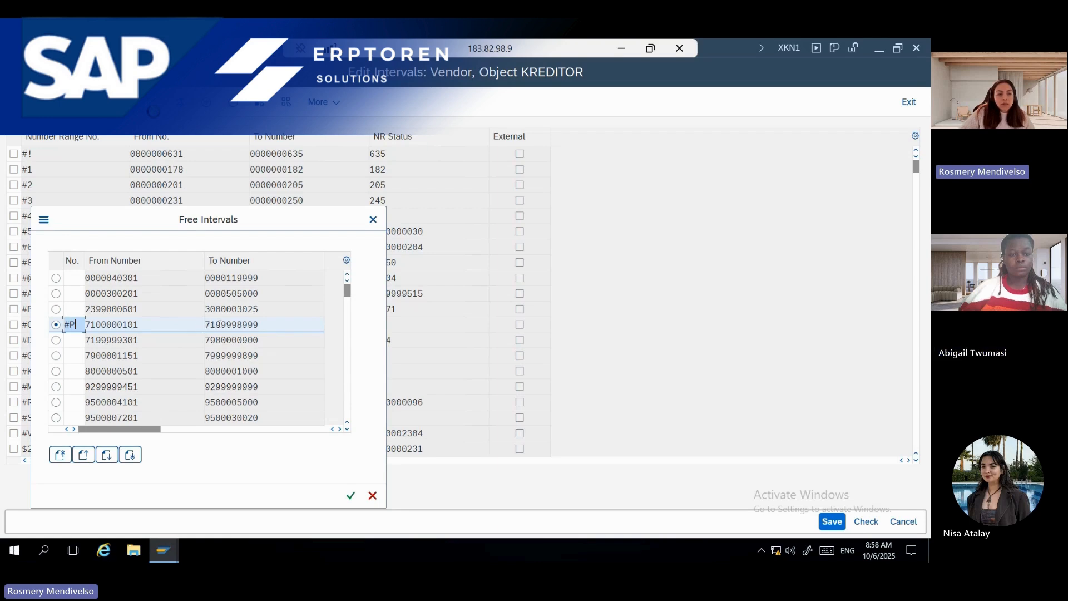
pyautogui.moveTo(221, 324); pyautogui.dragTo(262, 325)
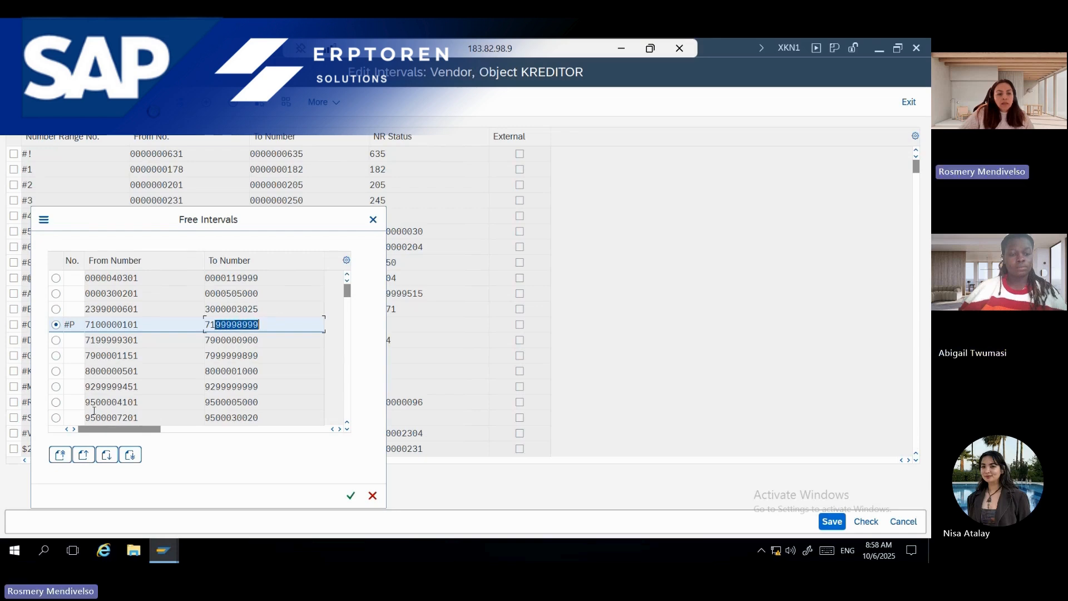
pyautogui.click(351, 495)
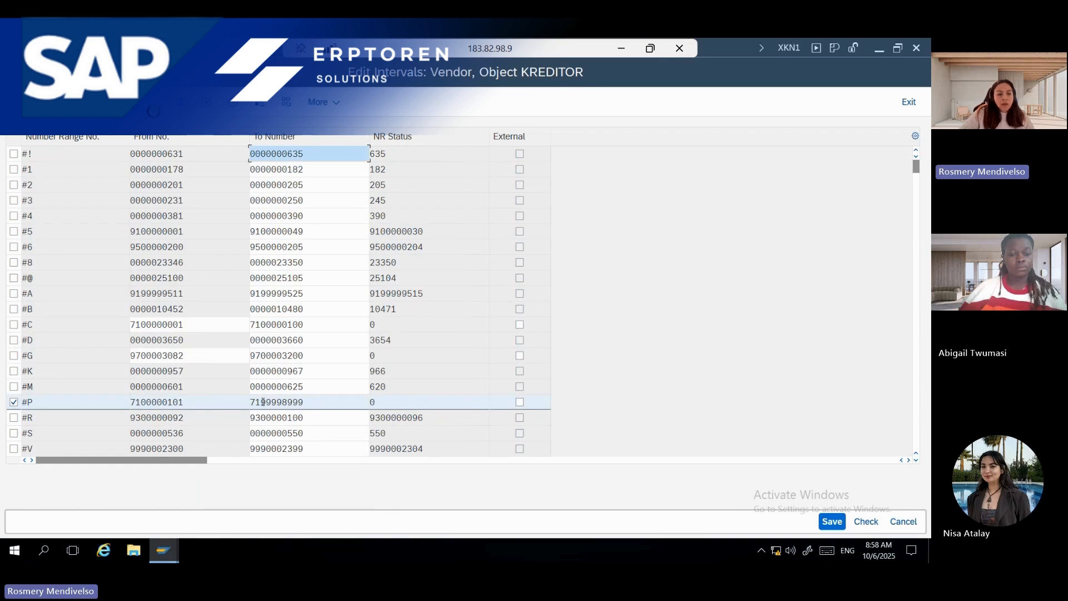
pyautogui.click(263, 402)
pyautogui.write('710')
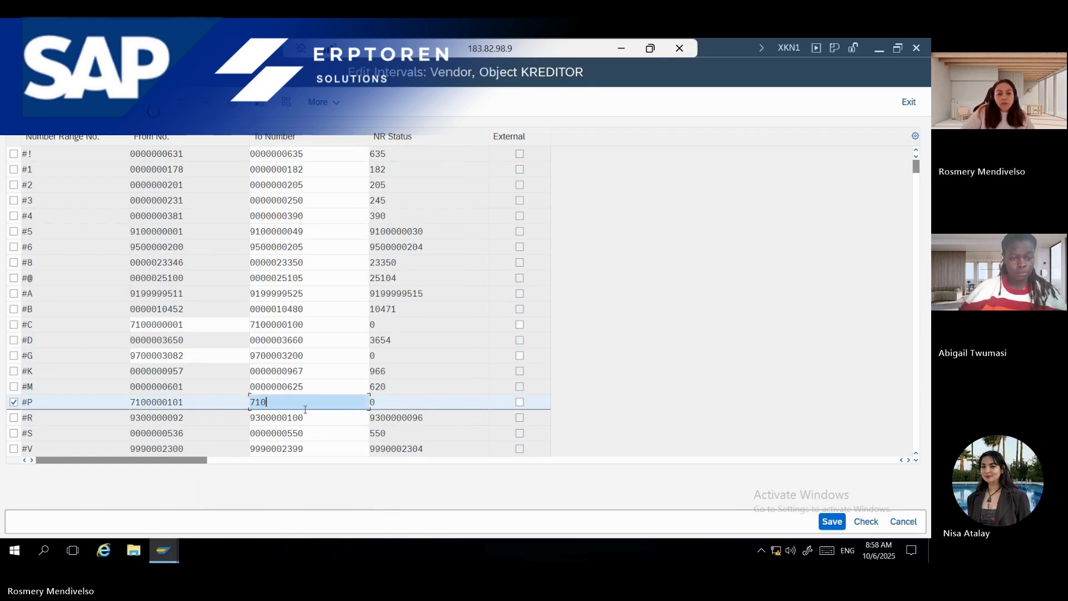
pyautogui.write('000020')
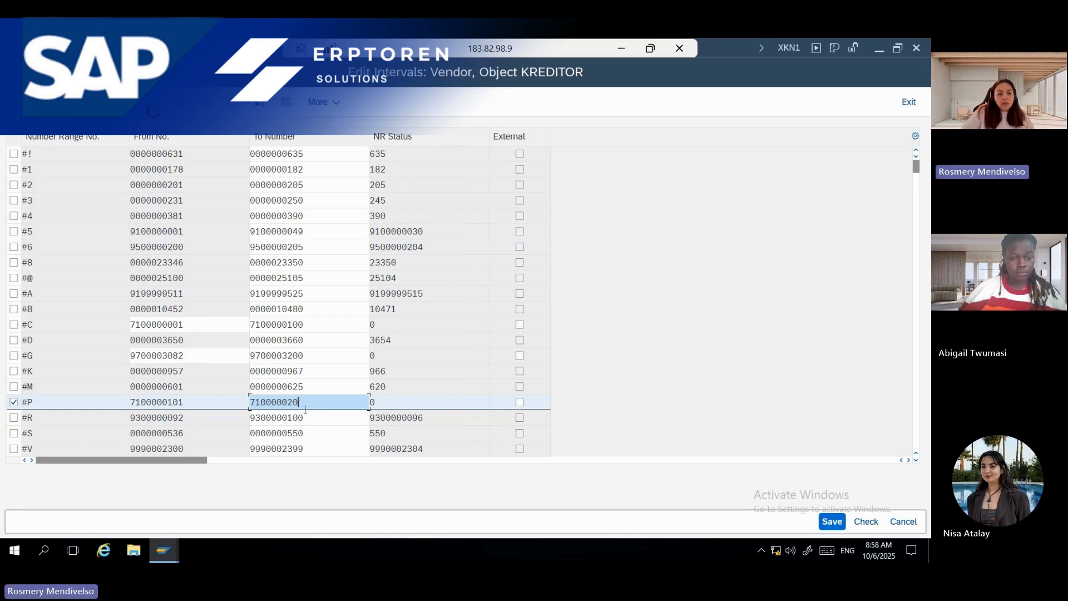
pyautogui.write('0')
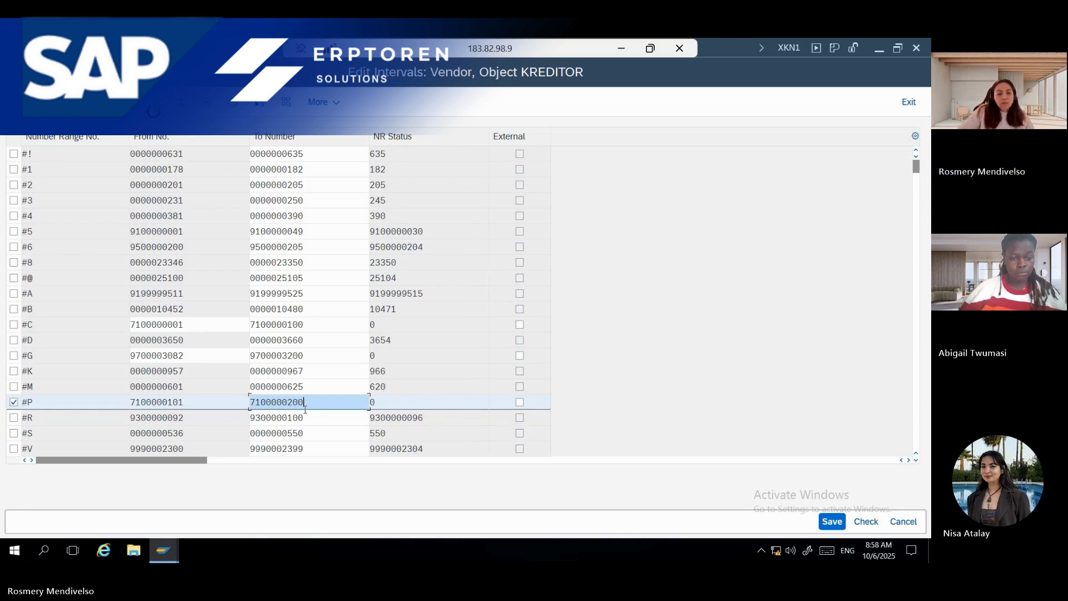
pyautogui.press('Return')
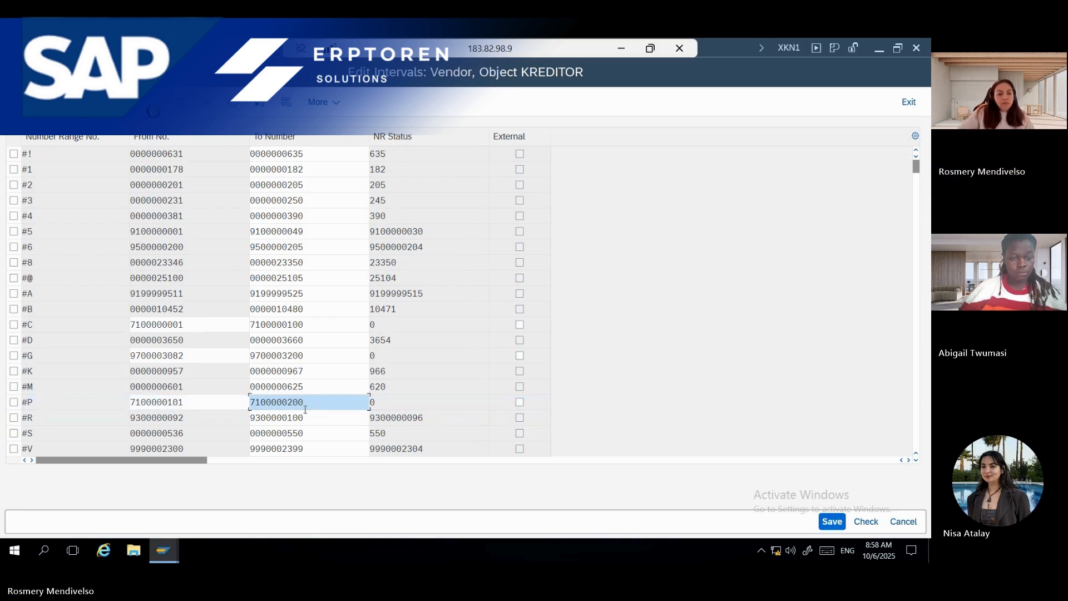
pyautogui.click(831, 522)
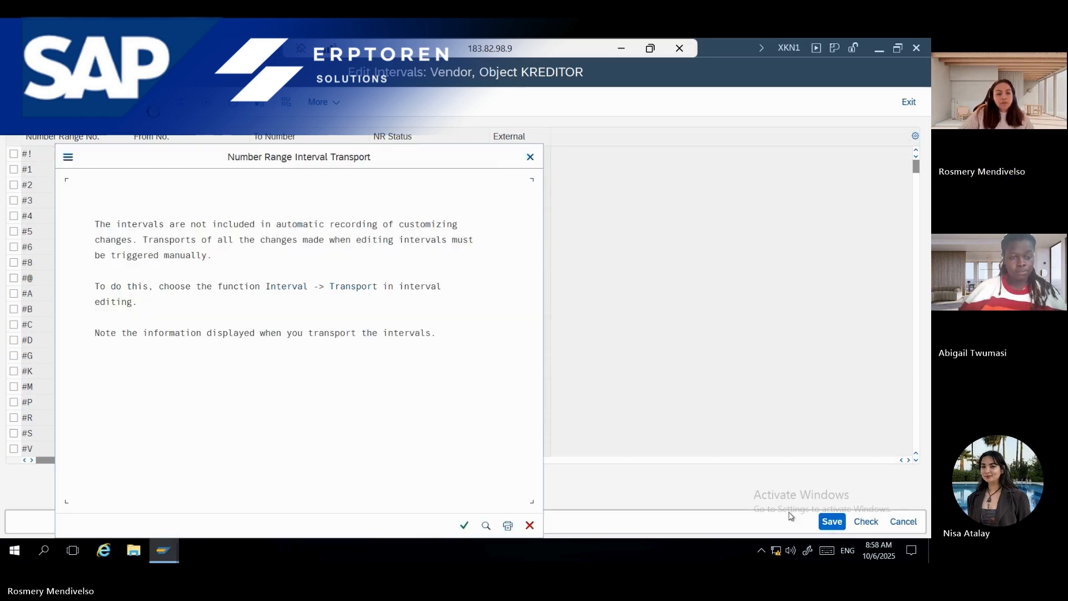
pyautogui.click(464, 525)
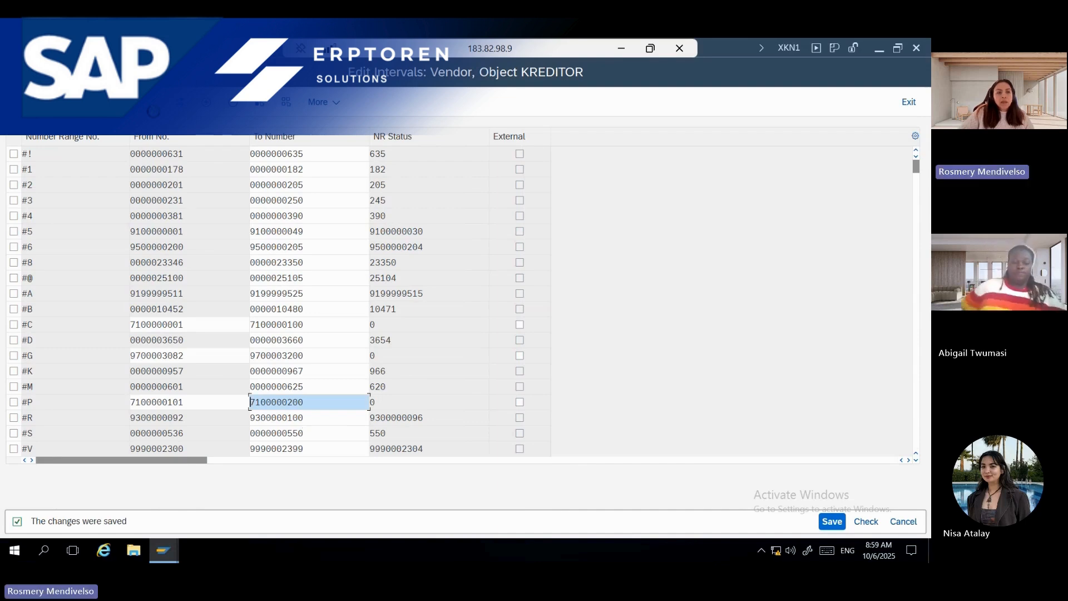
# Start another lookup of free vendor number range intervals
pyautogui.click(180, 103)
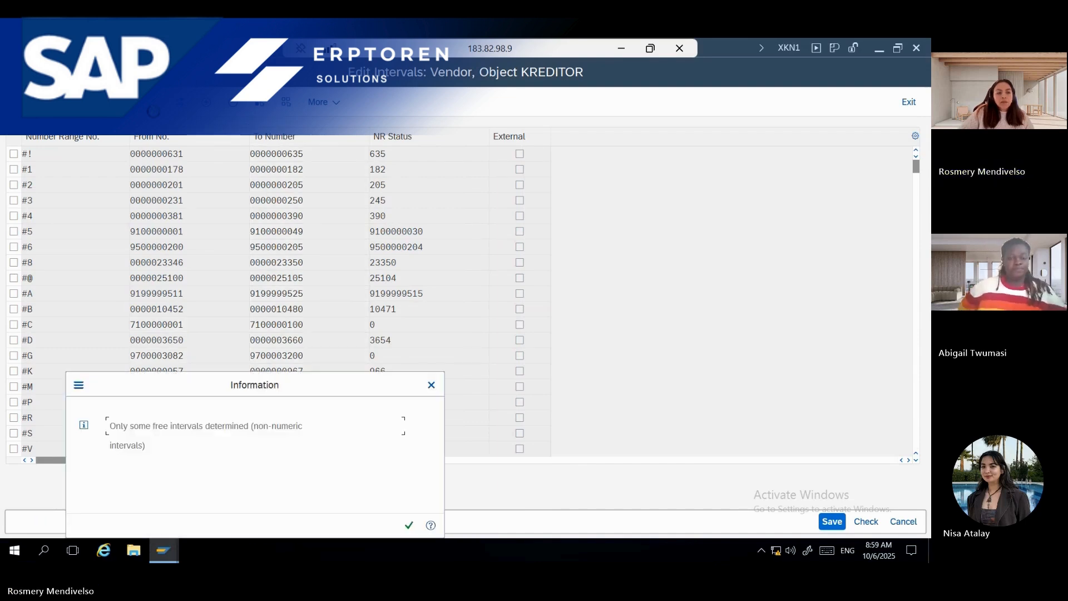
# Acknowledge the information message, review the proposed free vendor number intervals, and close the list
pyautogui.click(408, 525)
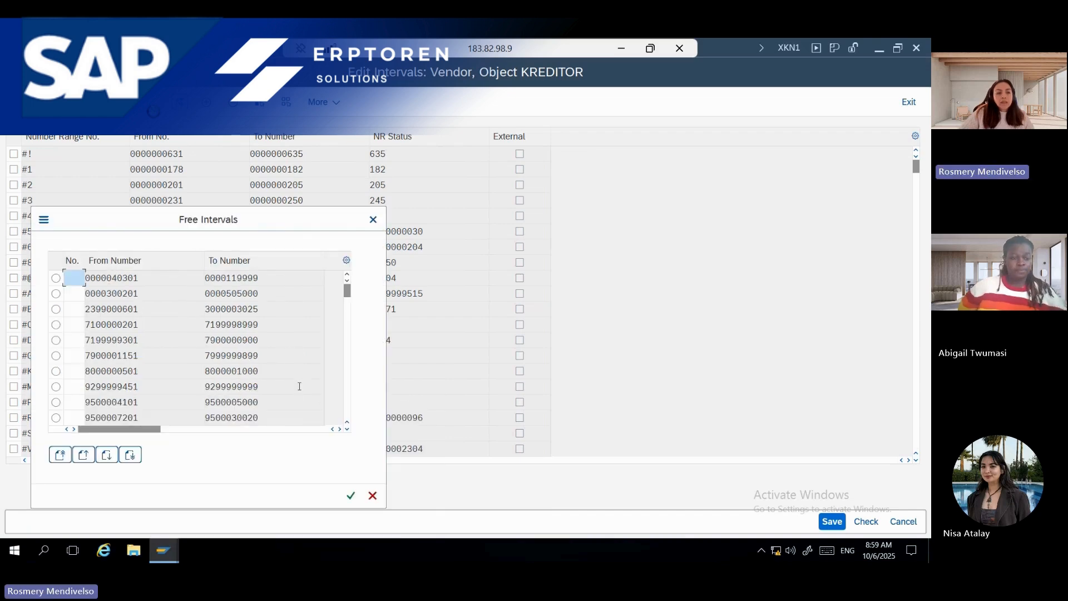
pyautogui.scroll(-5, 292, 356)
pyautogui.click(373, 219)
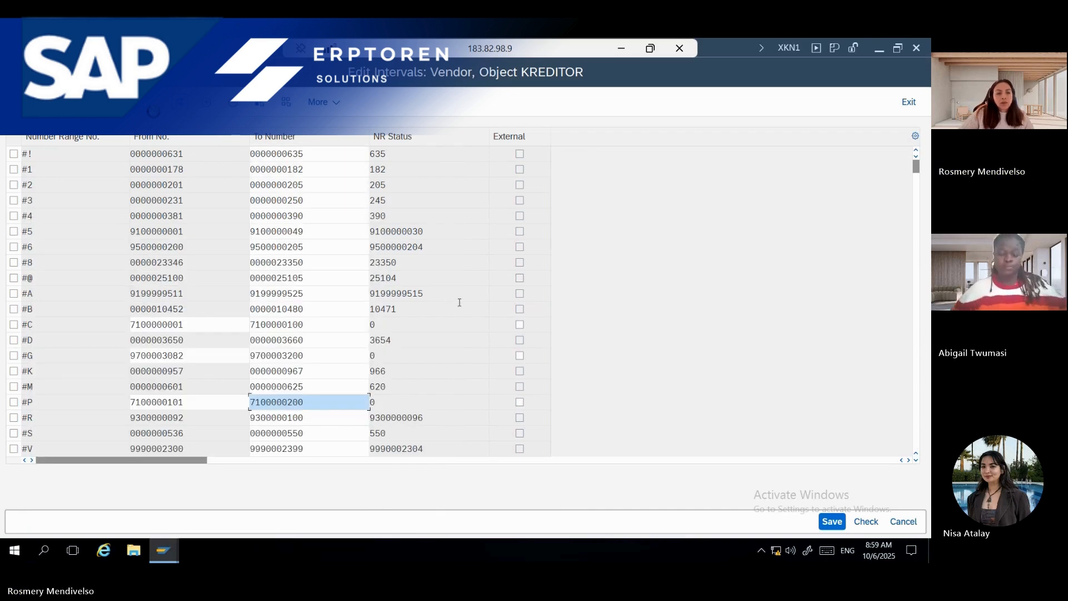
# Examine the existing vendor number ranges, from the # entries through the G entries, including their limits, status and external flags
pyautogui.scroll(-6, 459, 301)
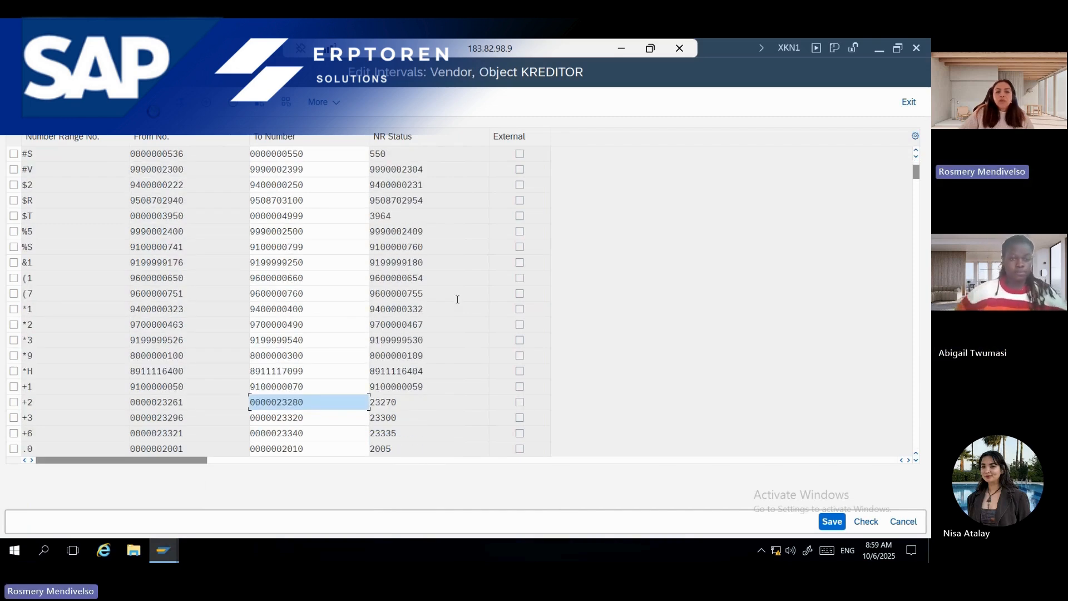
pyautogui.scroll(-3, 457, 299)
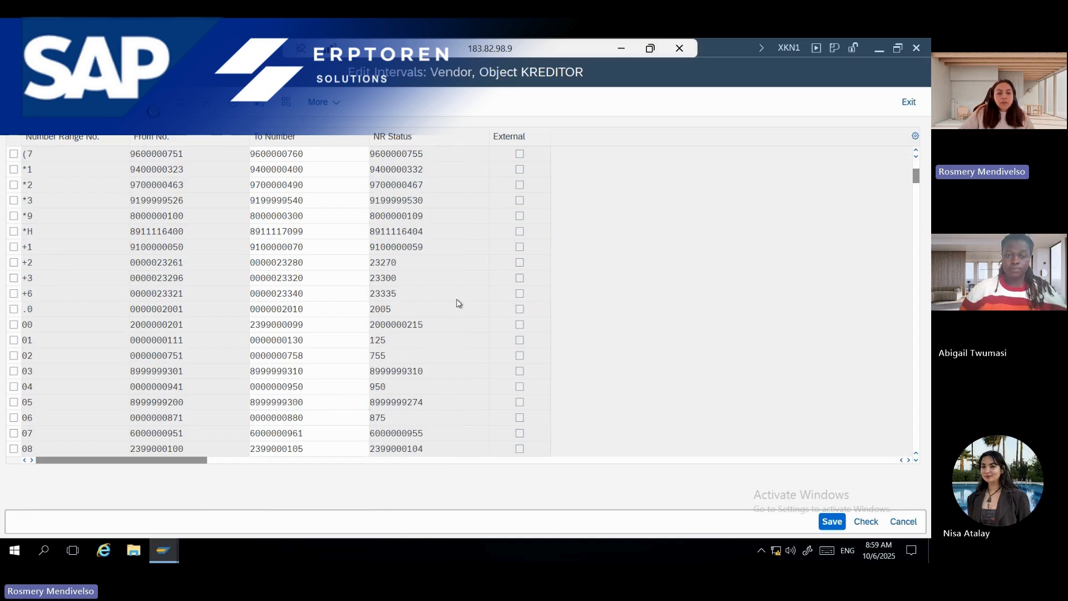
pyautogui.scroll(-7, 458, 303)
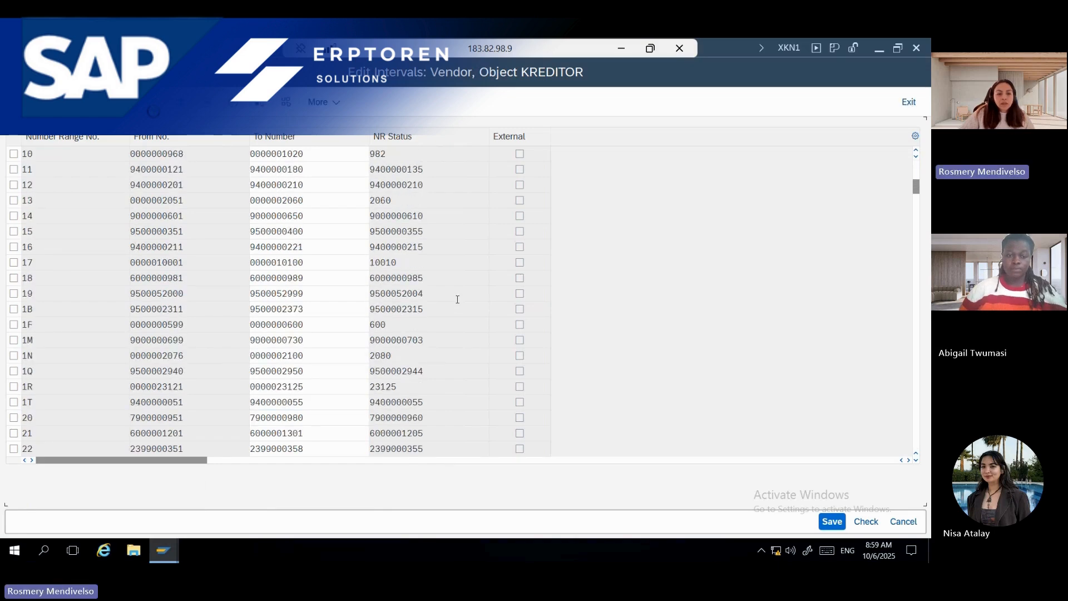
pyautogui.scroll(-7, 457, 300)
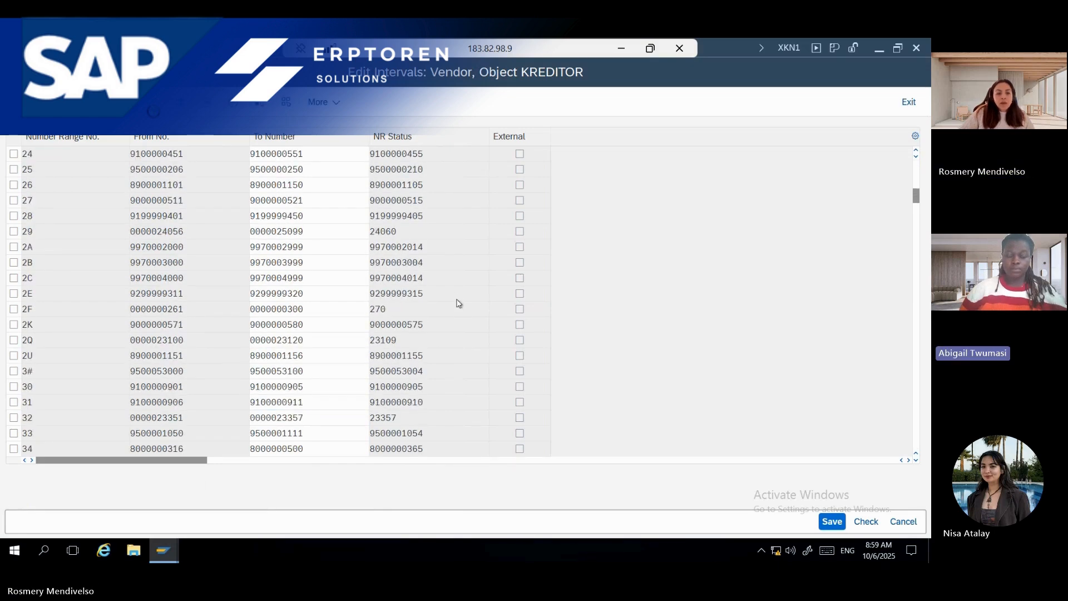
pyautogui.scroll(-1, 457, 303)
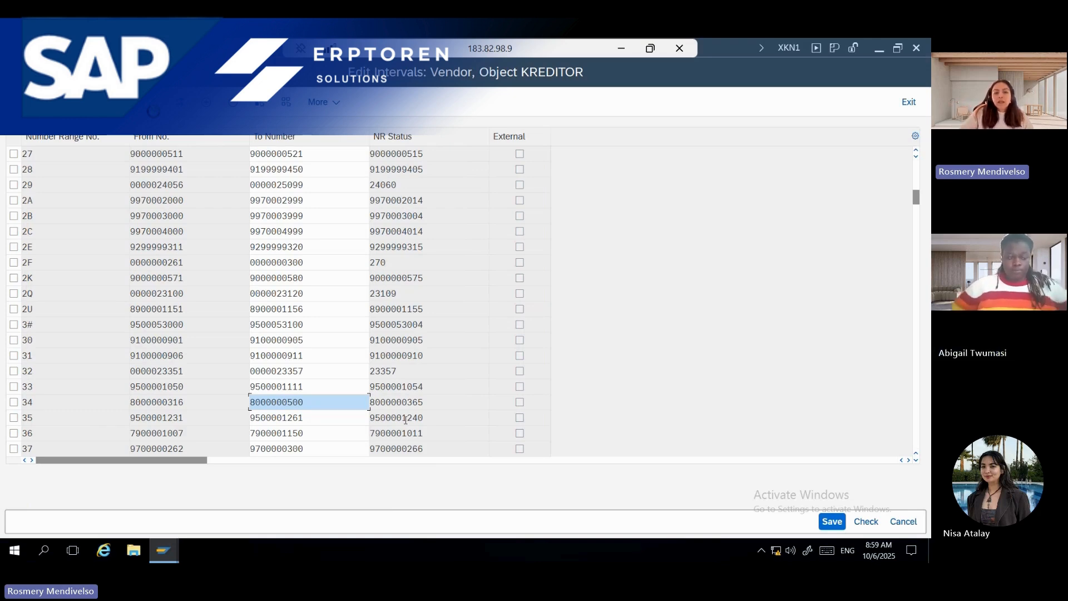
pyautogui.scroll(-3, 405, 419)
pyautogui.scroll(-9, 393, 402)
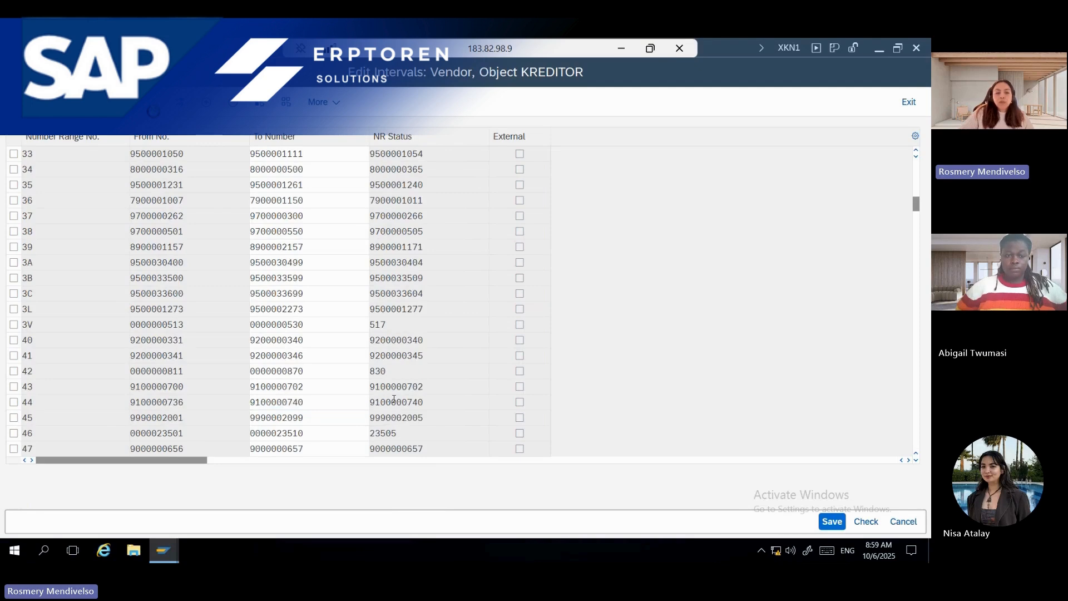
pyautogui.scroll(16, 389, 401)
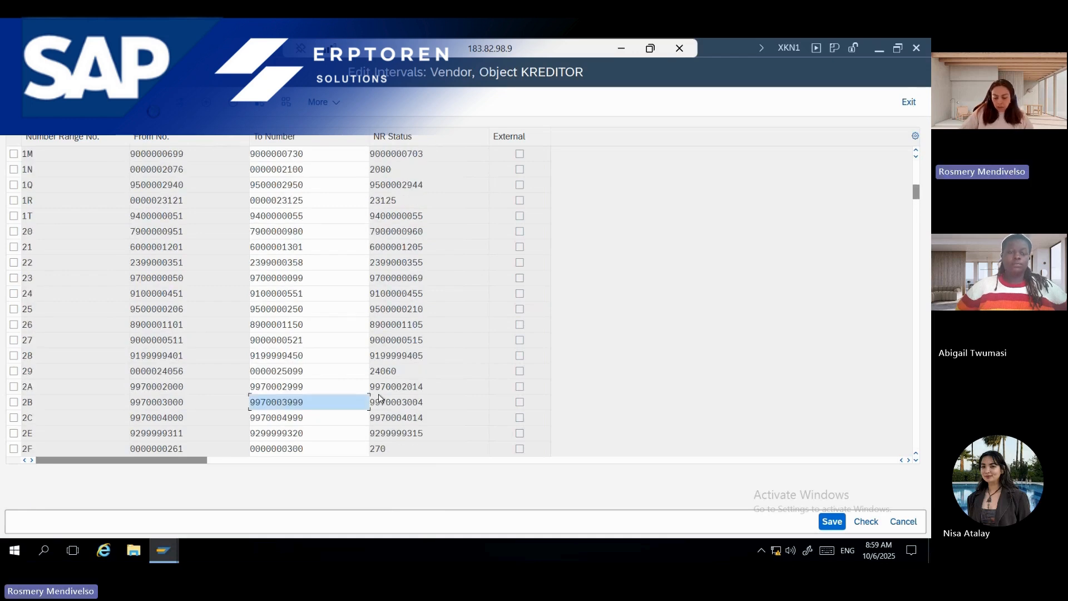
pyautogui.scroll(4, 378, 398)
pyautogui.scroll(3, 379, 398)
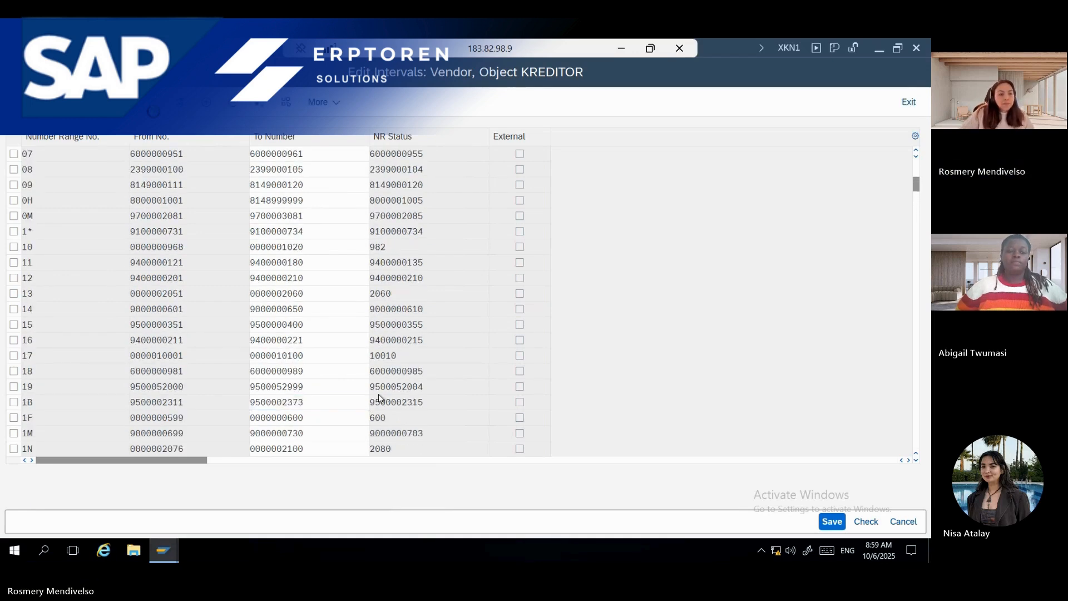
pyautogui.scroll(-10, 381, 392)
pyautogui.scroll(-15, 385, 391)
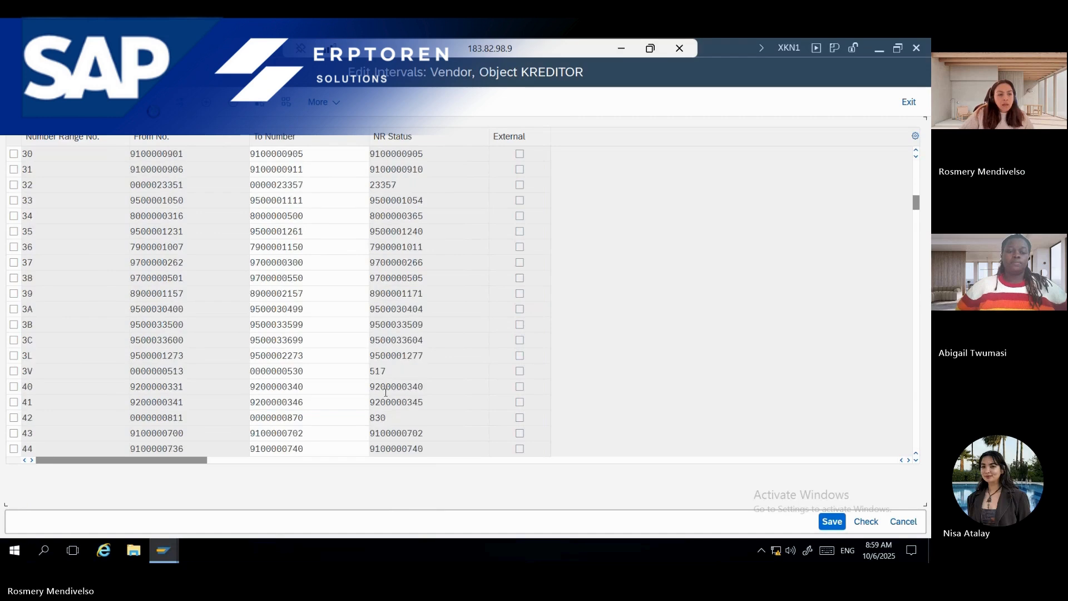
pyautogui.scroll(-10, 386, 393)
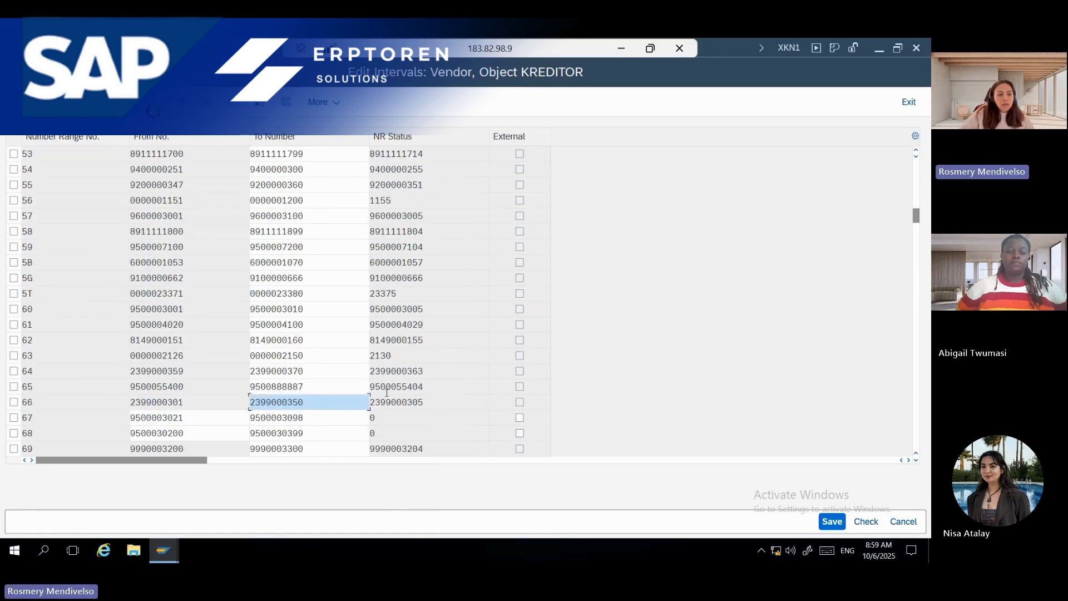
pyautogui.scroll(-15, 386, 393)
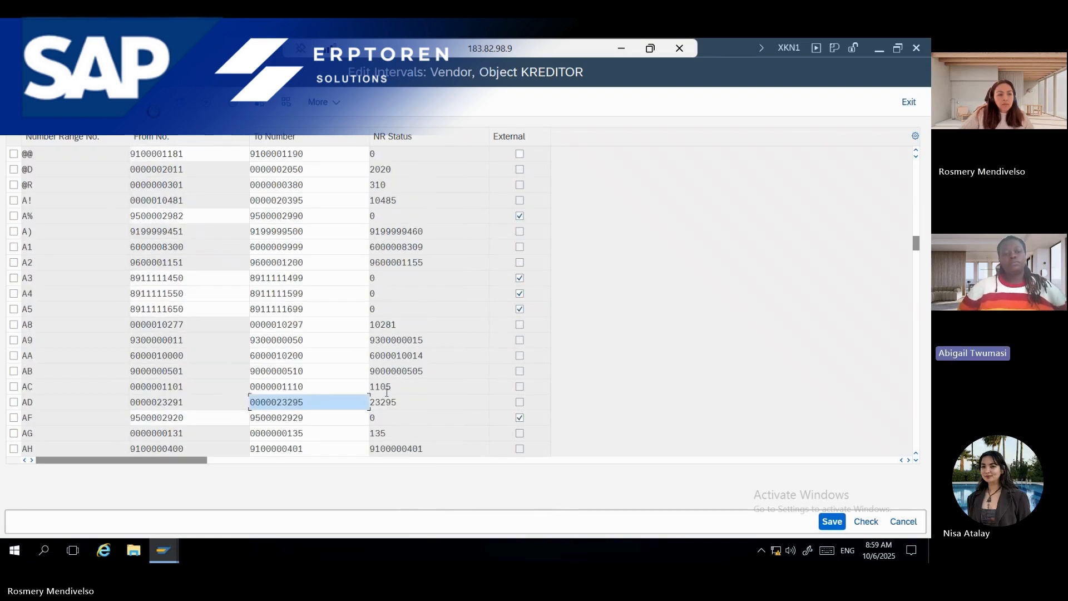
pyautogui.scroll(-12, 386, 392)
pyautogui.scroll(-12, 387, 382)
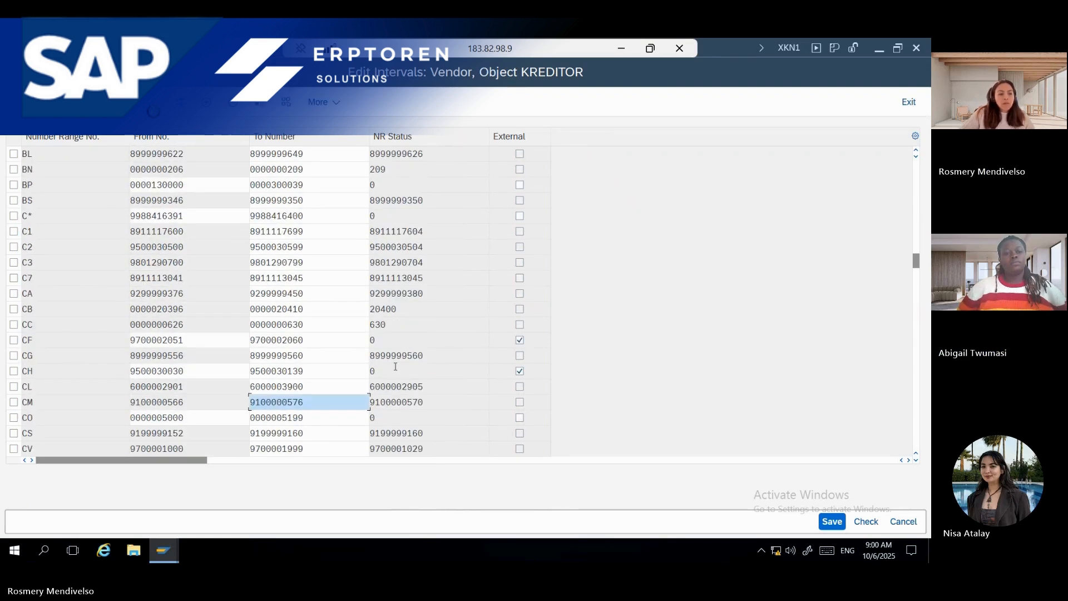
pyautogui.scroll(-10, 395, 367)
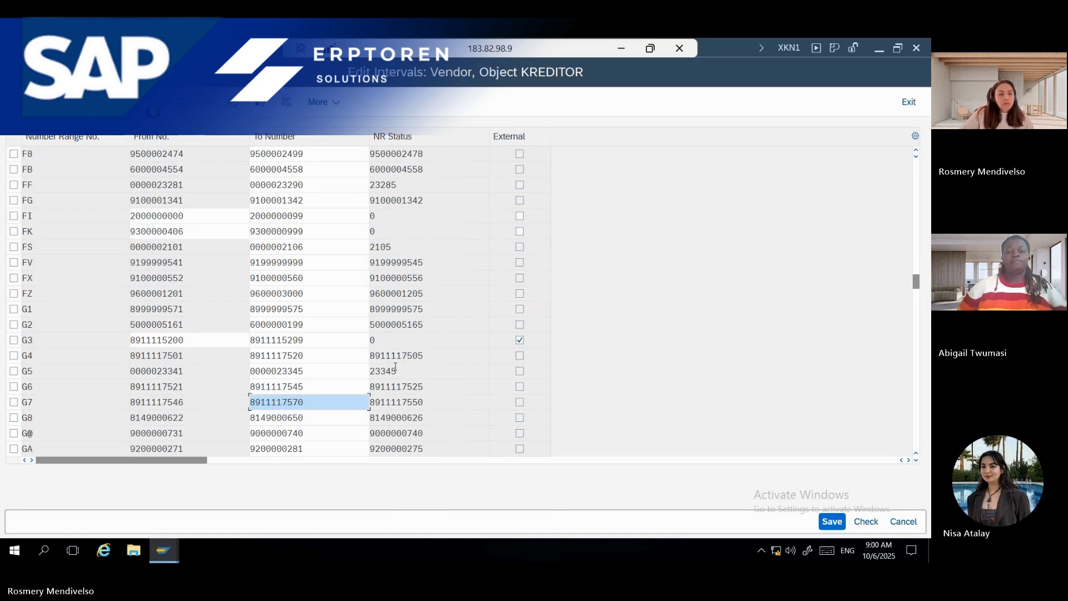
pyautogui.scroll(-4, 210, 389)
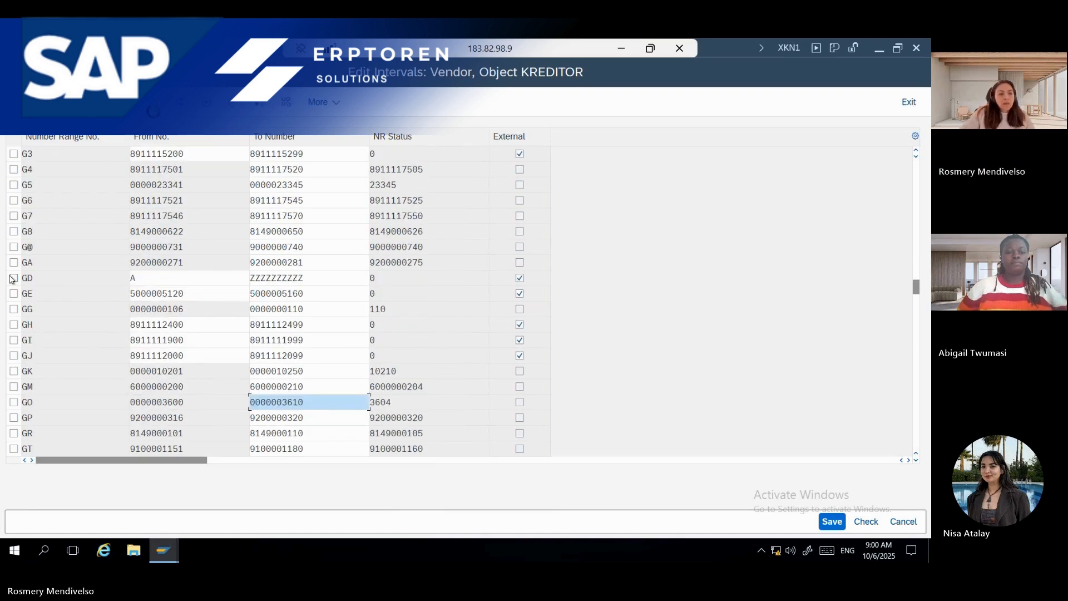
# Select number range GD, check for free intervals from there, and acknowledge the information messages
pyautogui.click(13, 278)
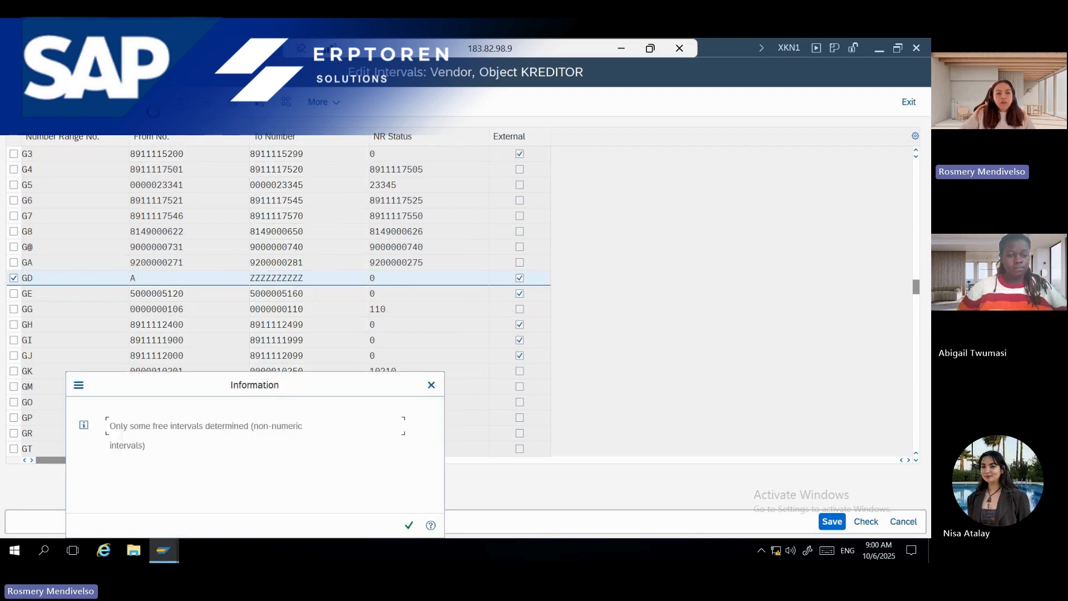
pyautogui.click(409, 525)
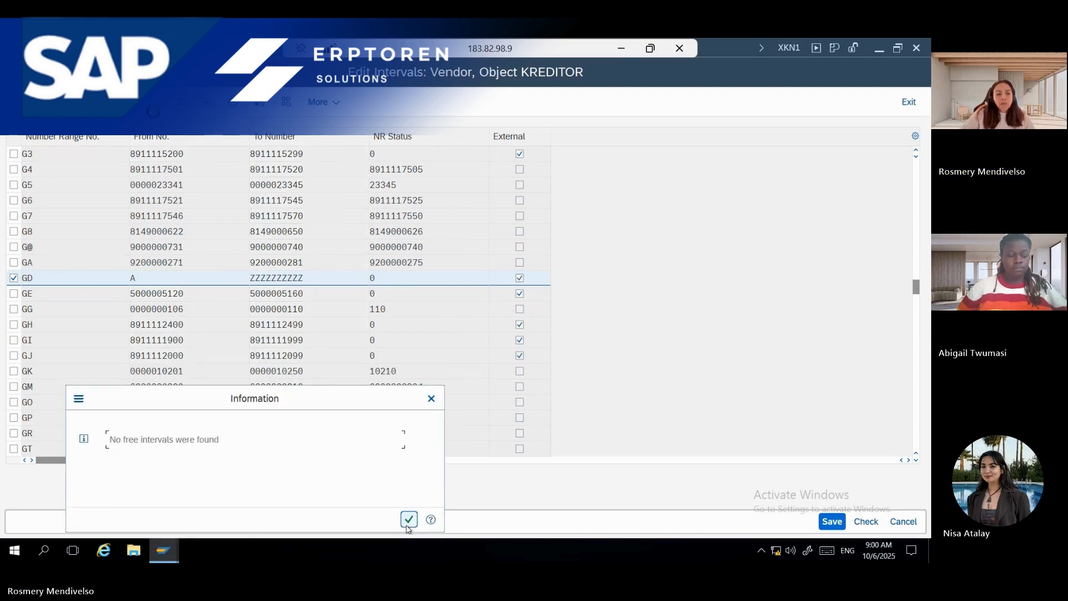
pyautogui.click(409, 519)
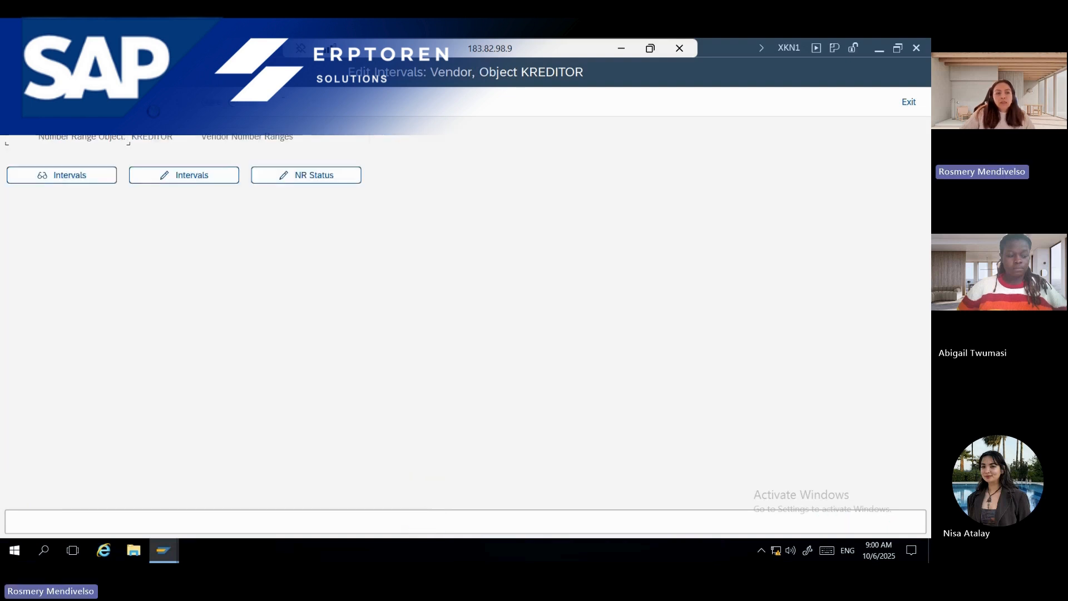
# Reopen the vendor number intervals for editing and look through the list of free intervals
pyautogui.click(192, 177)
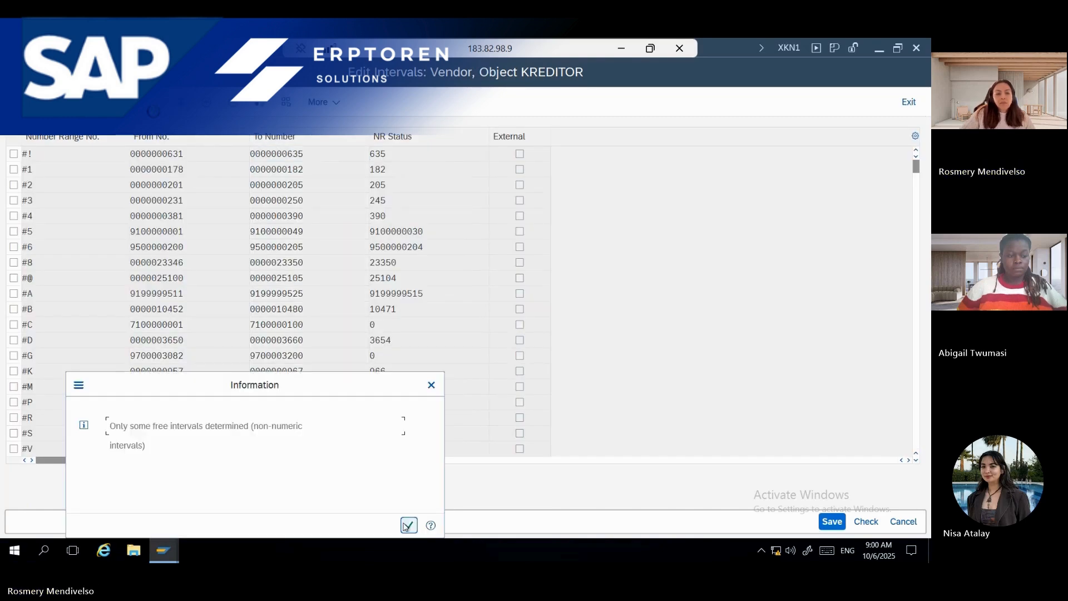
pyautogui.click(409, 524)
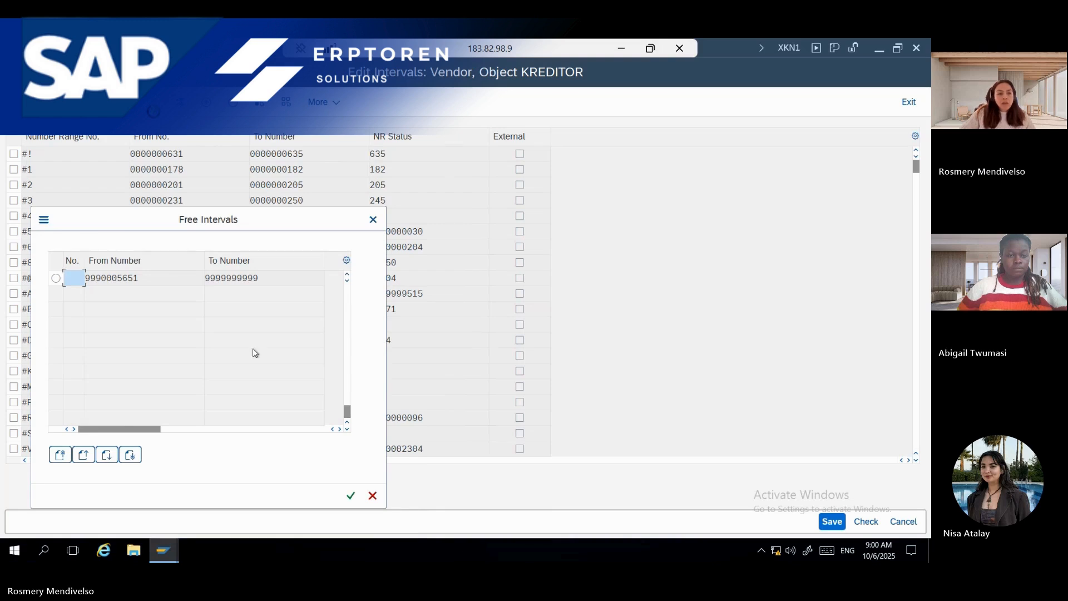
pyautogui.scroll(5, 243, 337)
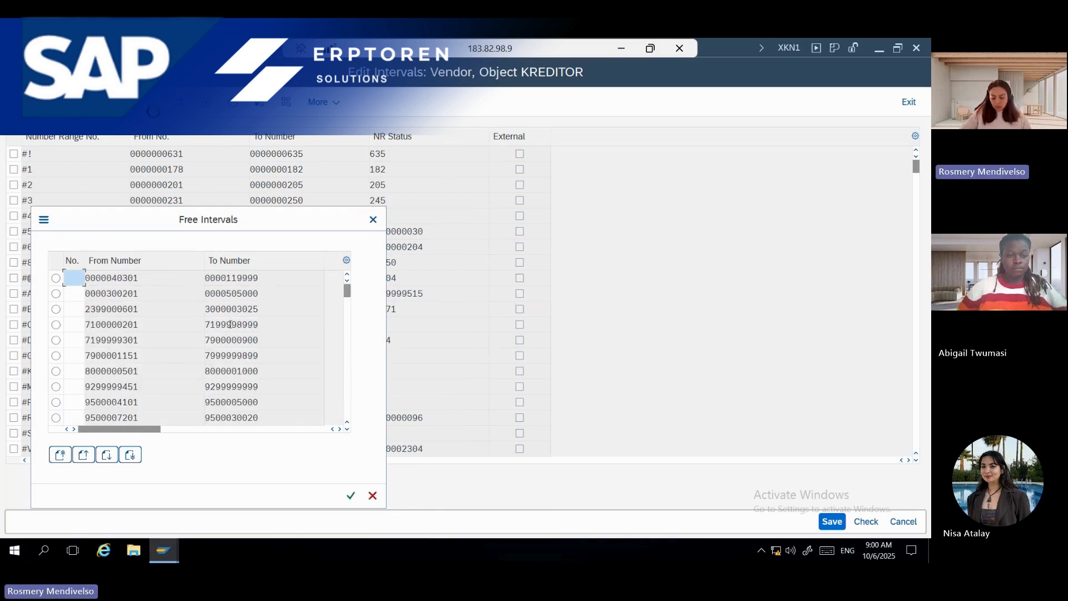
pyautogui.scroll(-5, 200, 358)
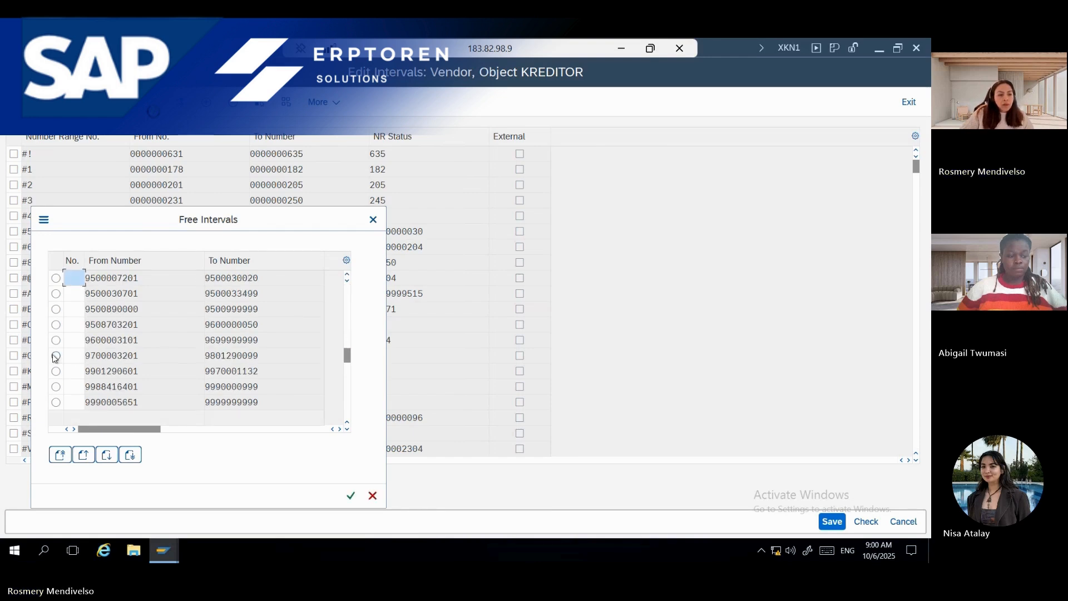
pyautogui.click(70, 356)
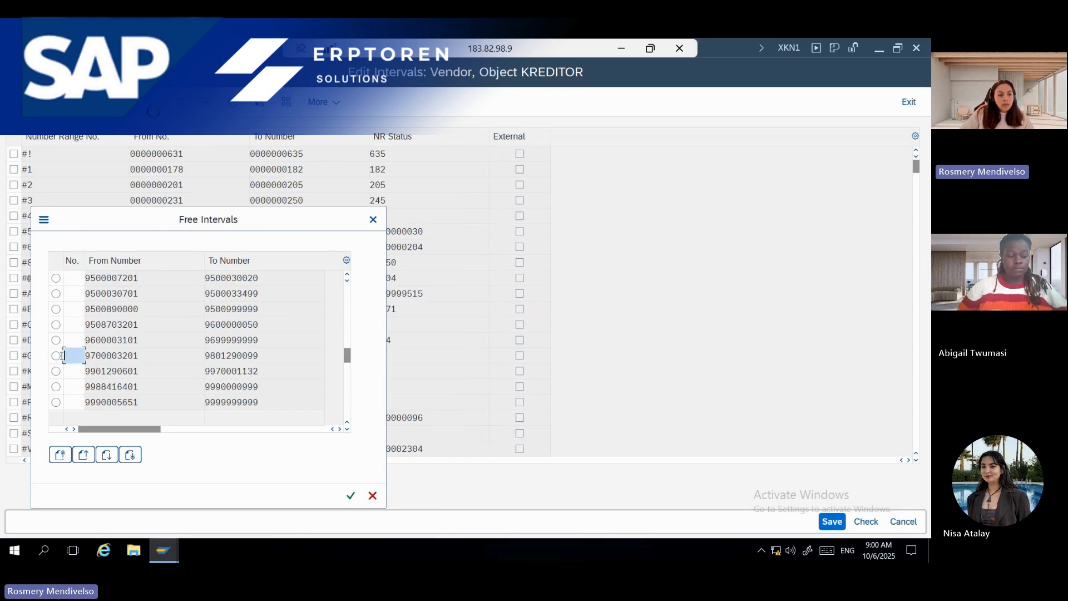
pyautogui.click(56, 357)
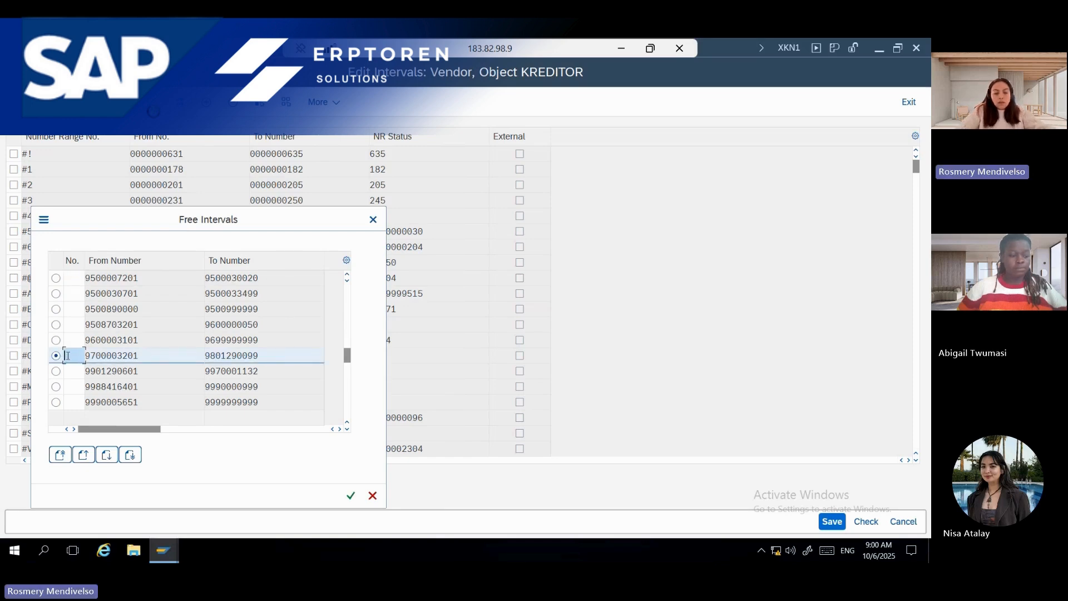
pyautogui.write('#O')
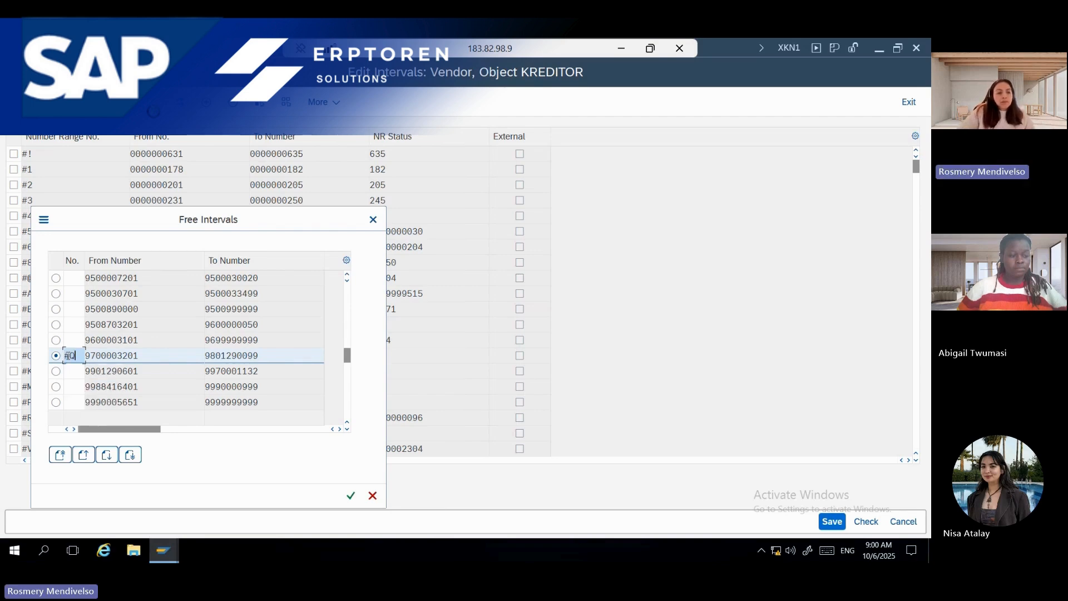
pyautogui.click(351, 495)
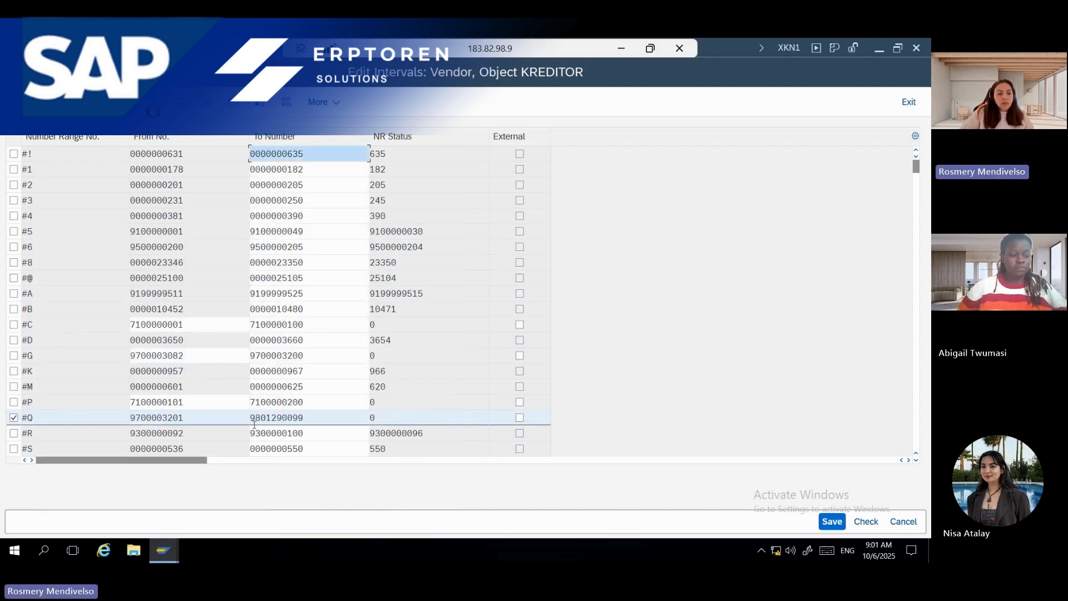
pyautogui.moveTo(257, 418); pyautogui.dragTo(317, 418)
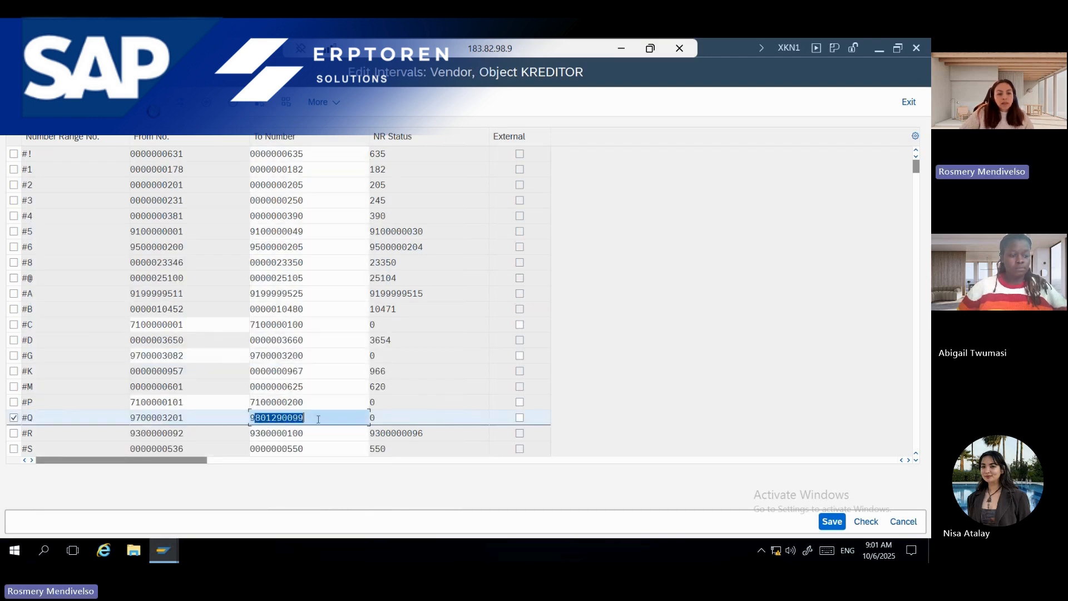
pyautogui.write('7')
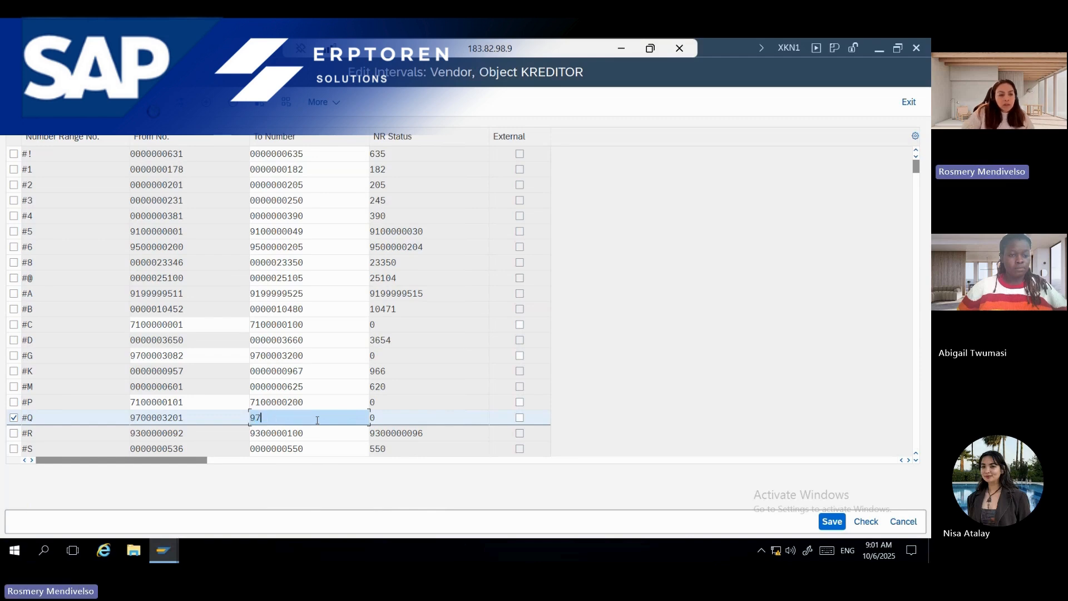
pyautogui.write('00000200')
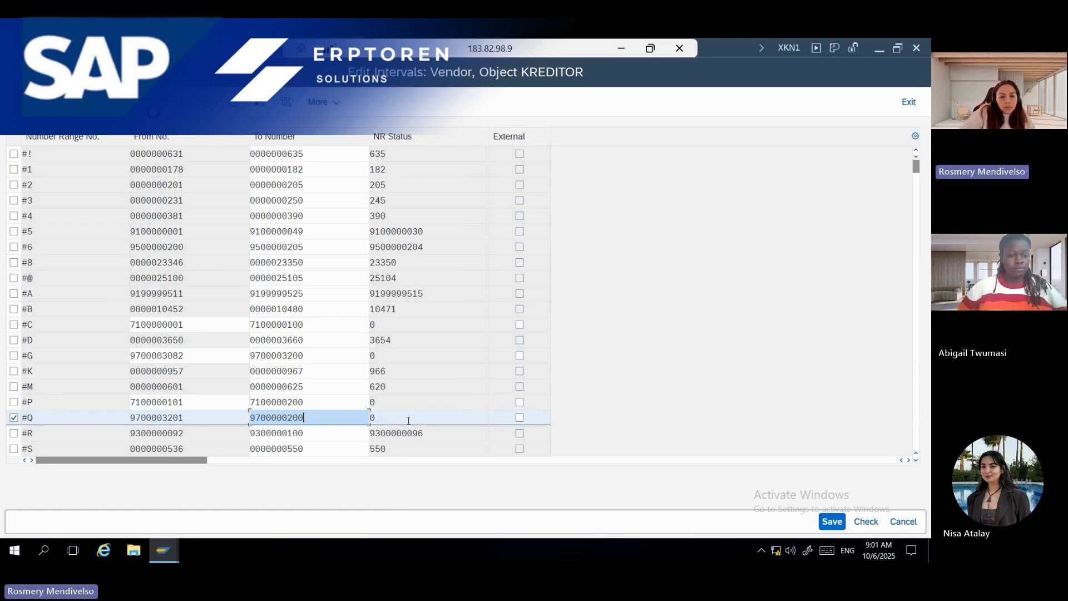
pyautogui.press('BackSpace')
pyautogui.press('BackSpace')
pyautogui.press('BackSpace')
pyautogui.press('BackSpace')
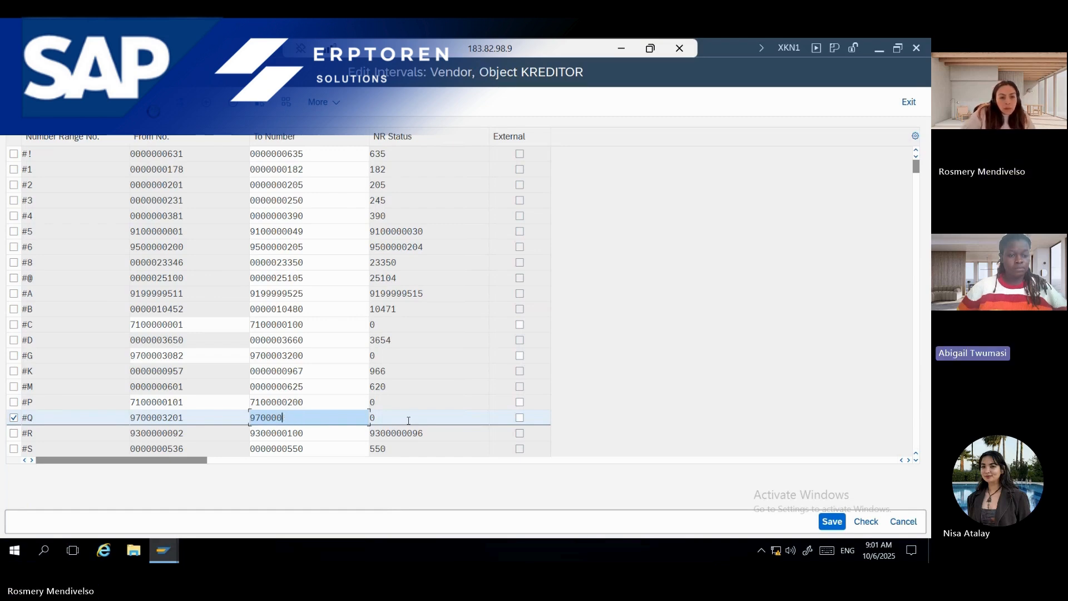
pyautogui.write('330')
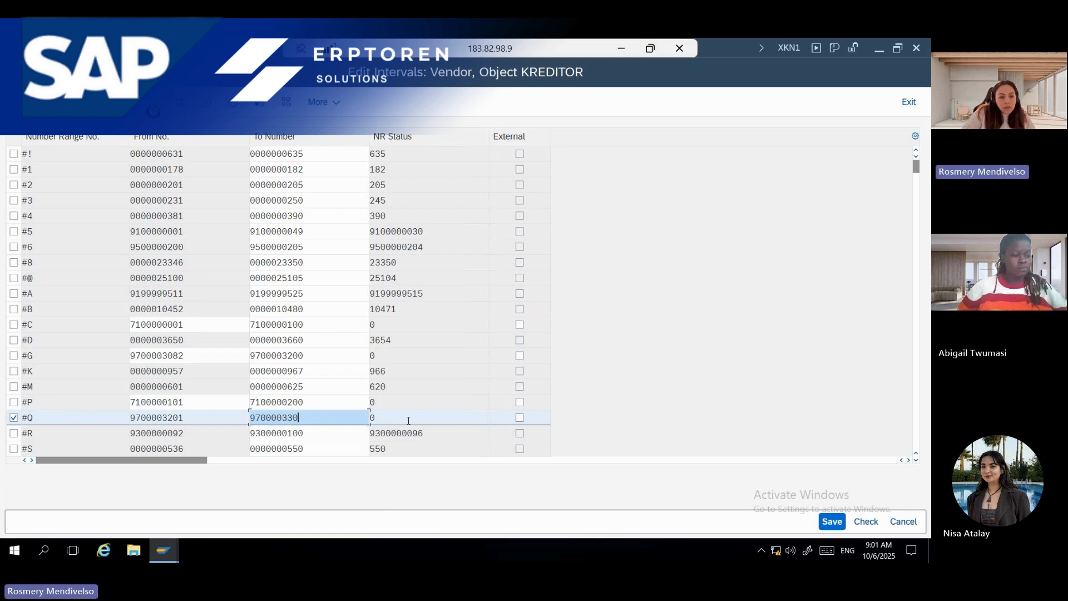
pyautogui.write('0')
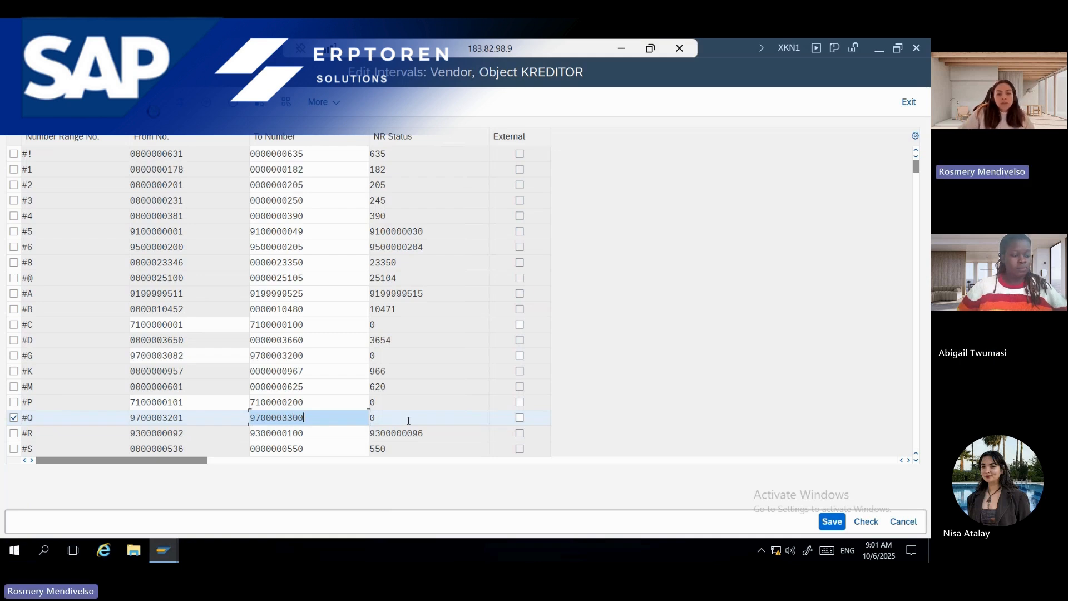
pyautogui.click(829, 524)
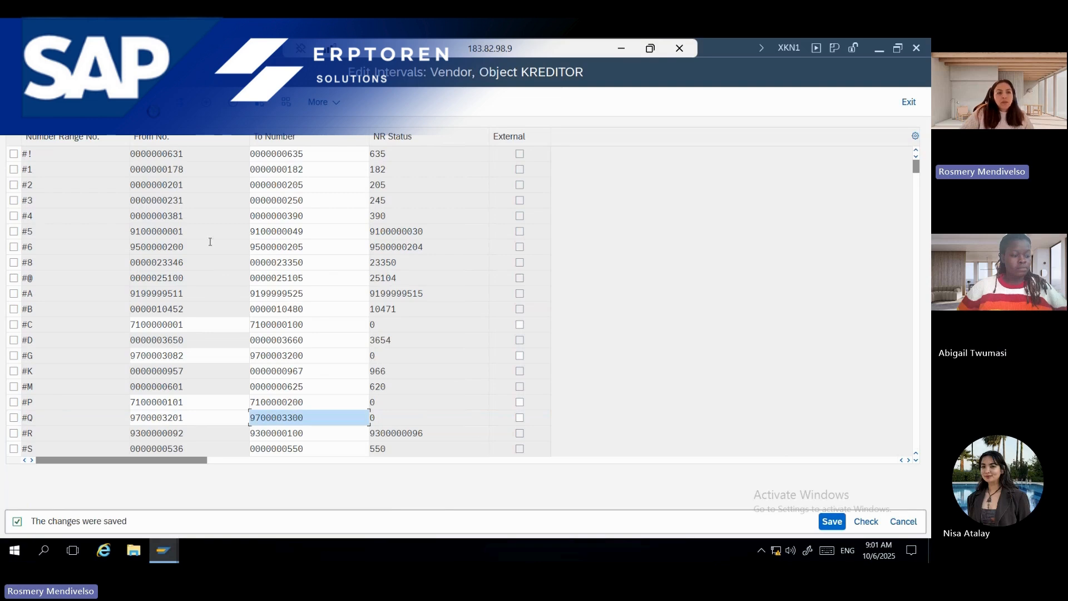
pyautogui.press('F3')
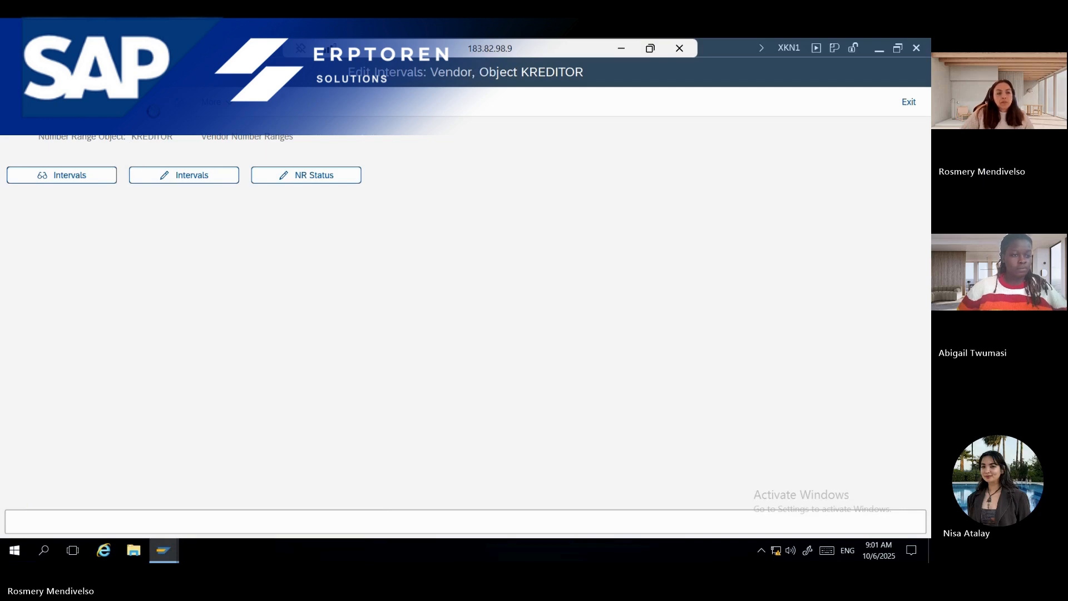
# Open the assignment of number ranges to vendor account groups in the IMG and go to account group APPV
pyautogui.press('F3')
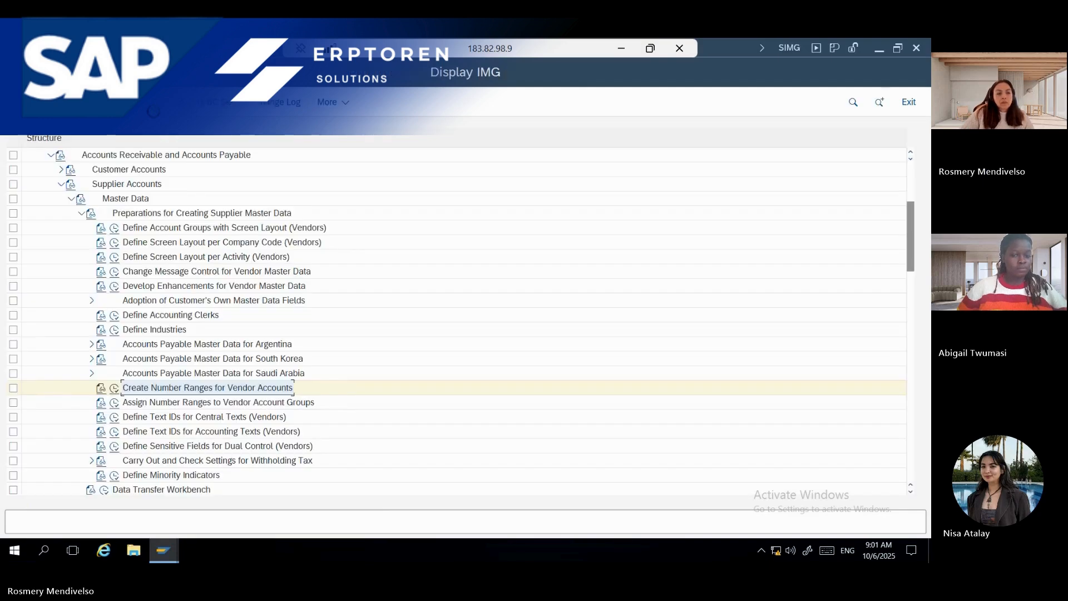
pyautogui.click(115, 403)
pyautogui.click(181, 487)
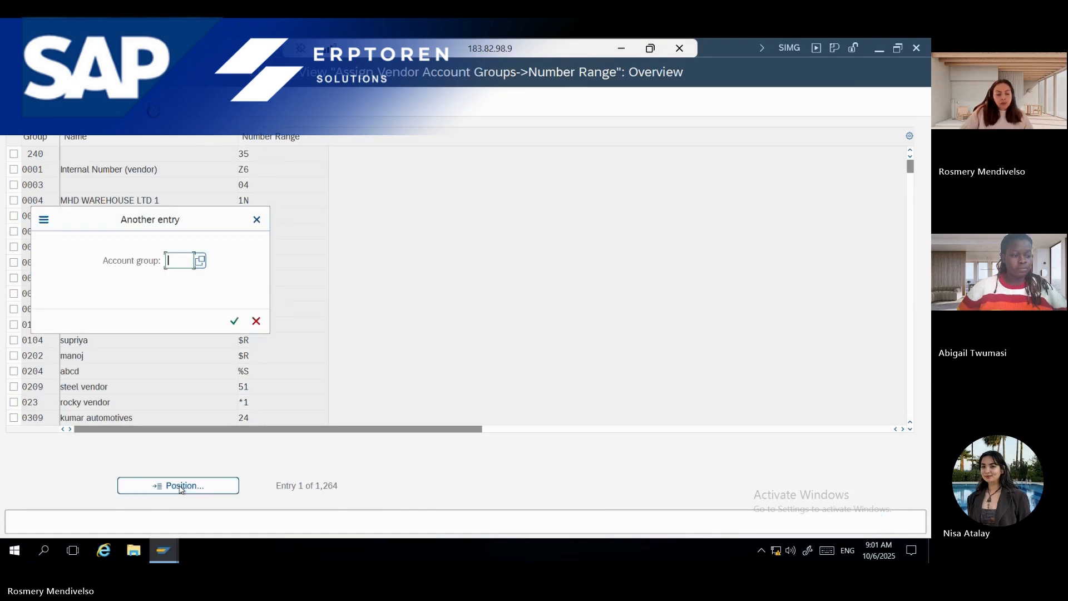
pyautogui.write('APP')
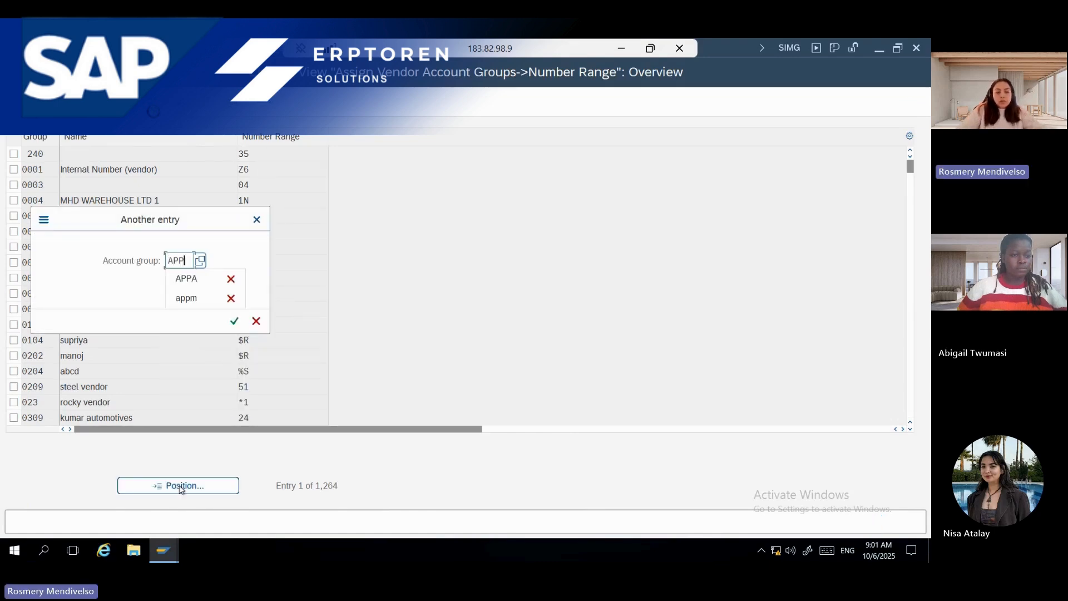
pyautogui.write('V')
pyautogui.press('Return')
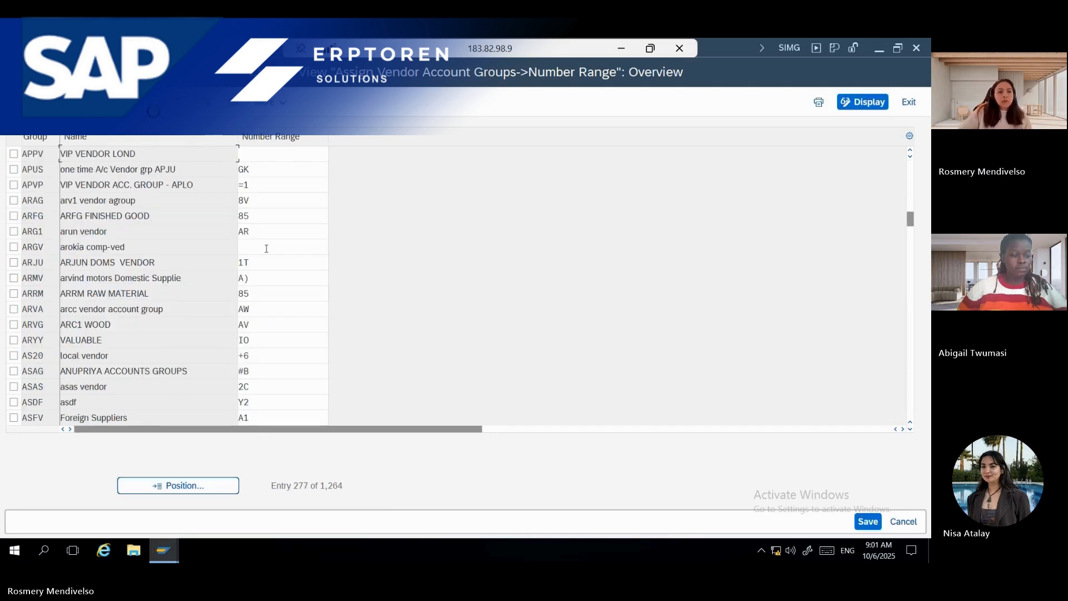
# Assign number range #P to account group APPV, GD to APPL and #Q to APP1, and save them under the proposed customizing request
pyautogui.click(276, 157)
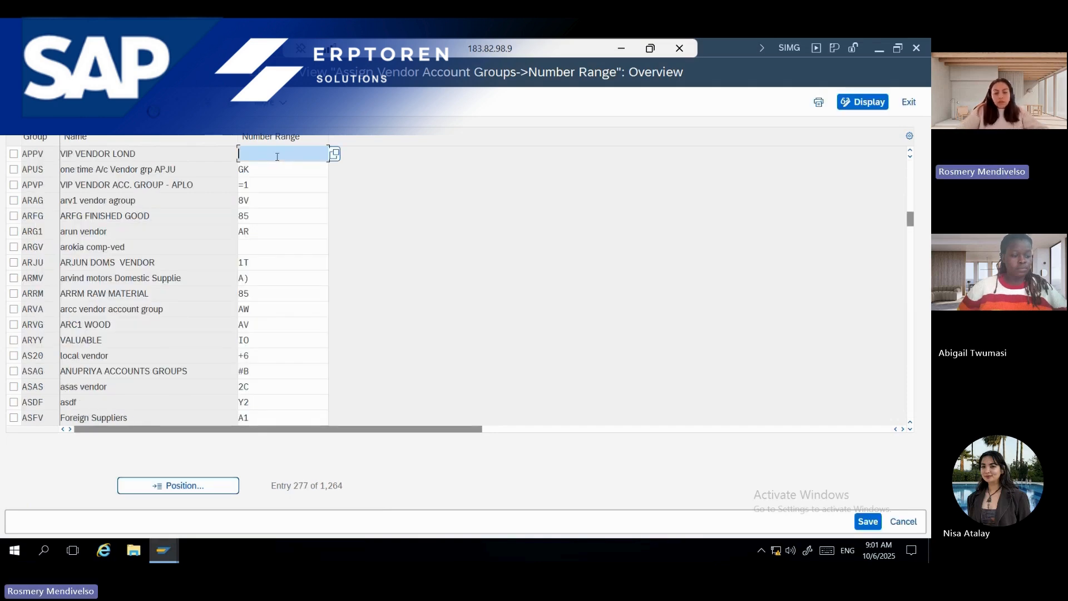
pyautogui.write('#P')
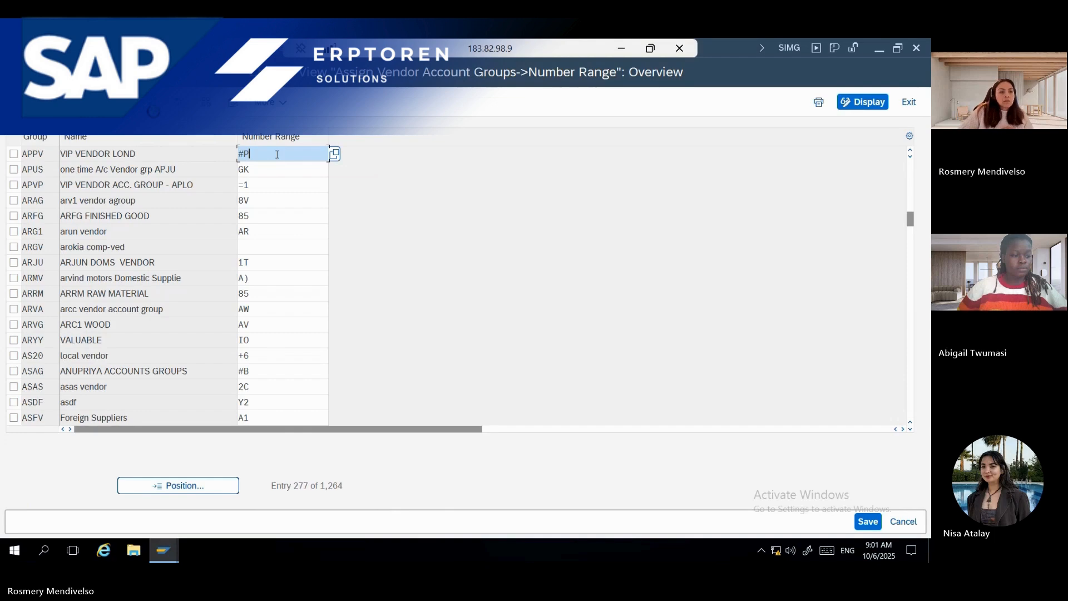
pyautogui.scroll(1, 167, 188)
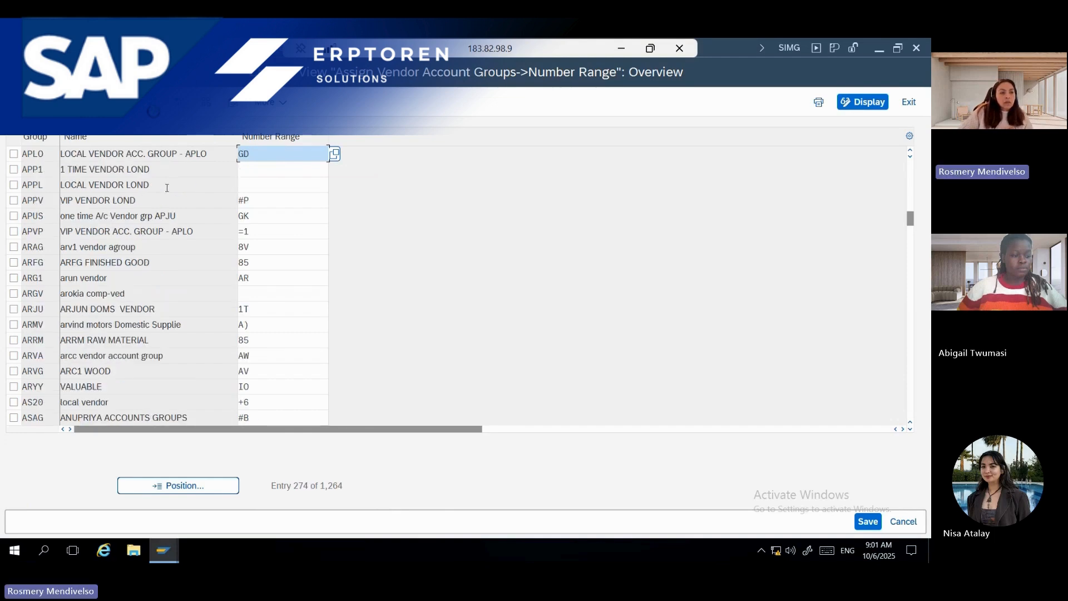
pyautogui.click(252, 188)
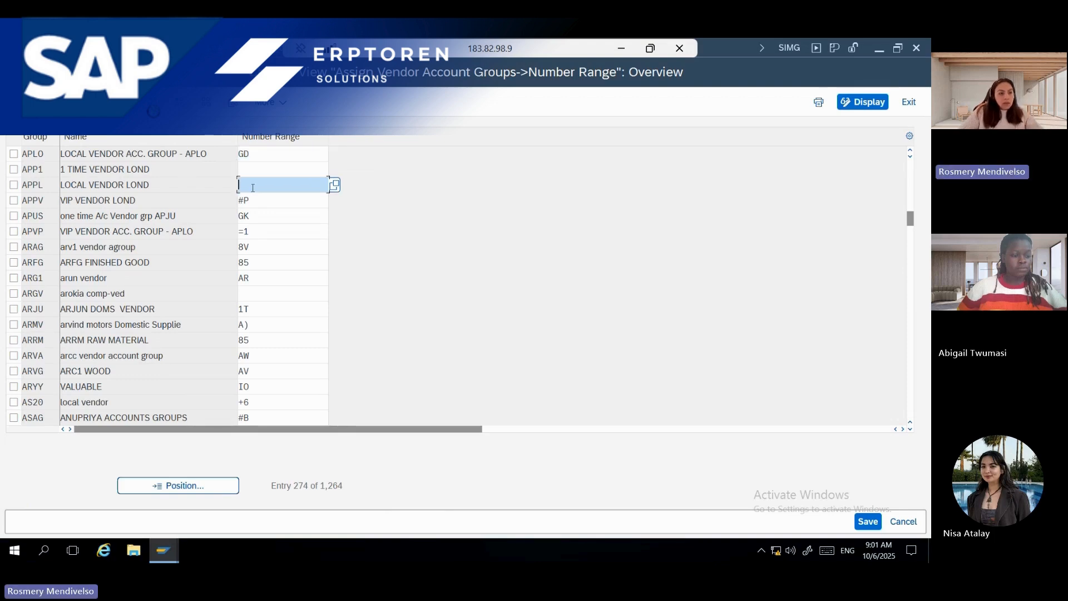
pyautogui.write('GD')
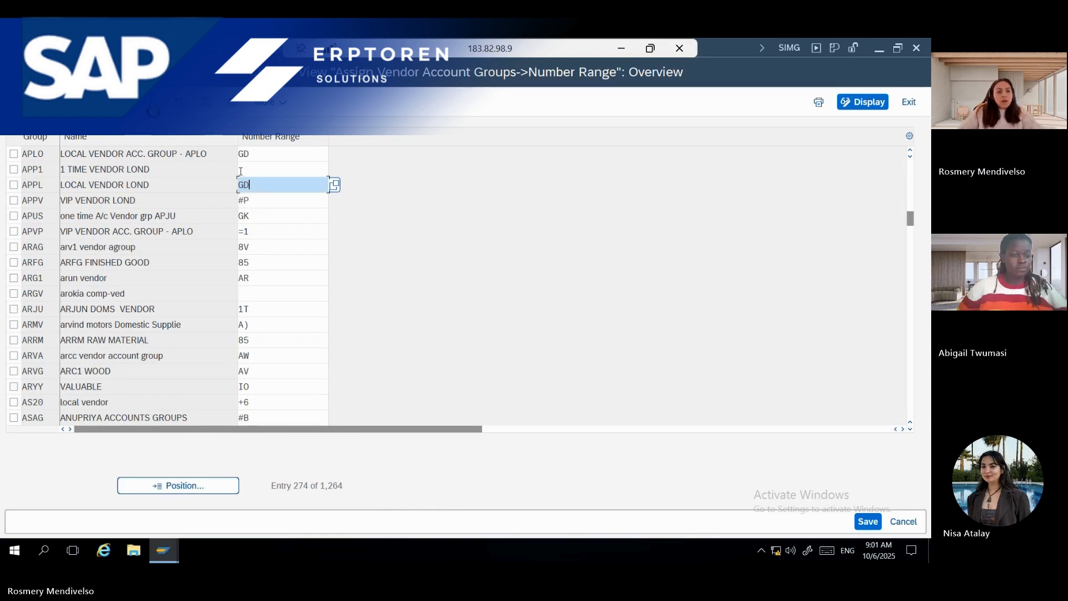
pyautogui.click(243, 167)
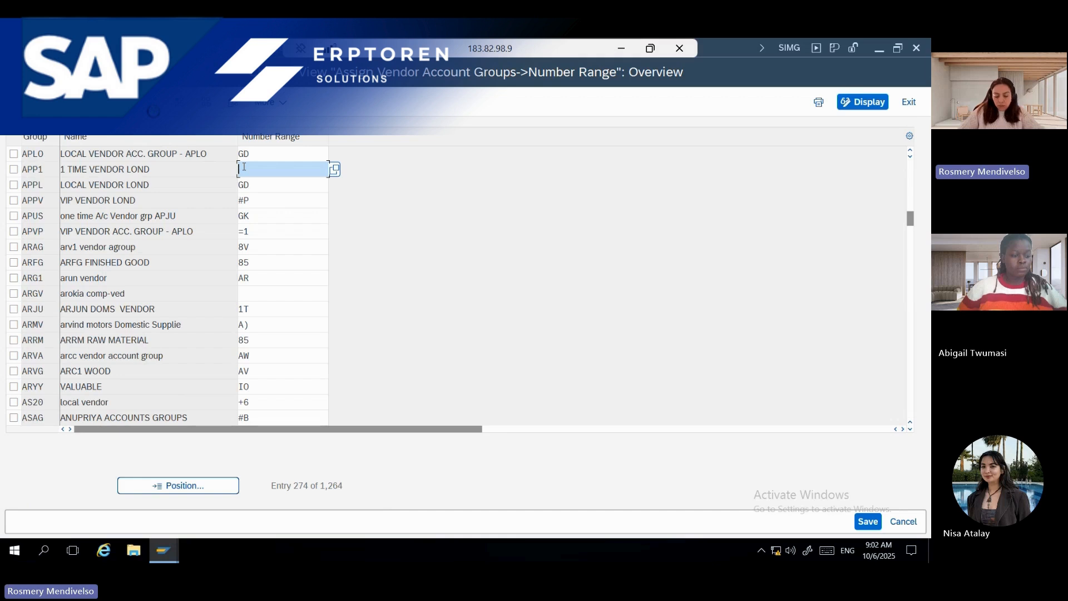
pyautogui.write('#0')
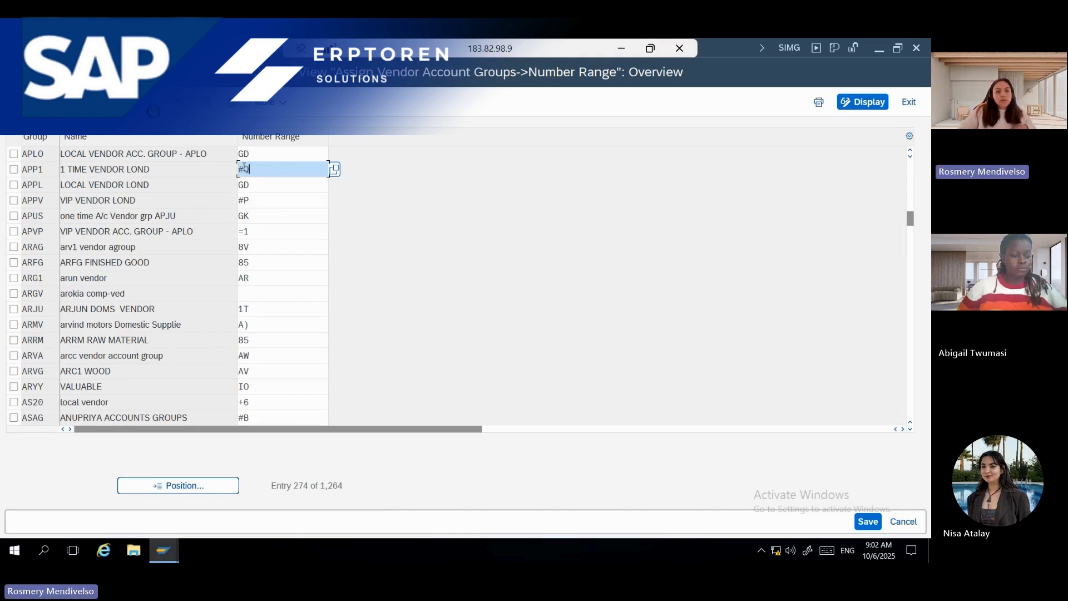
pyautogui.click(868, 522)
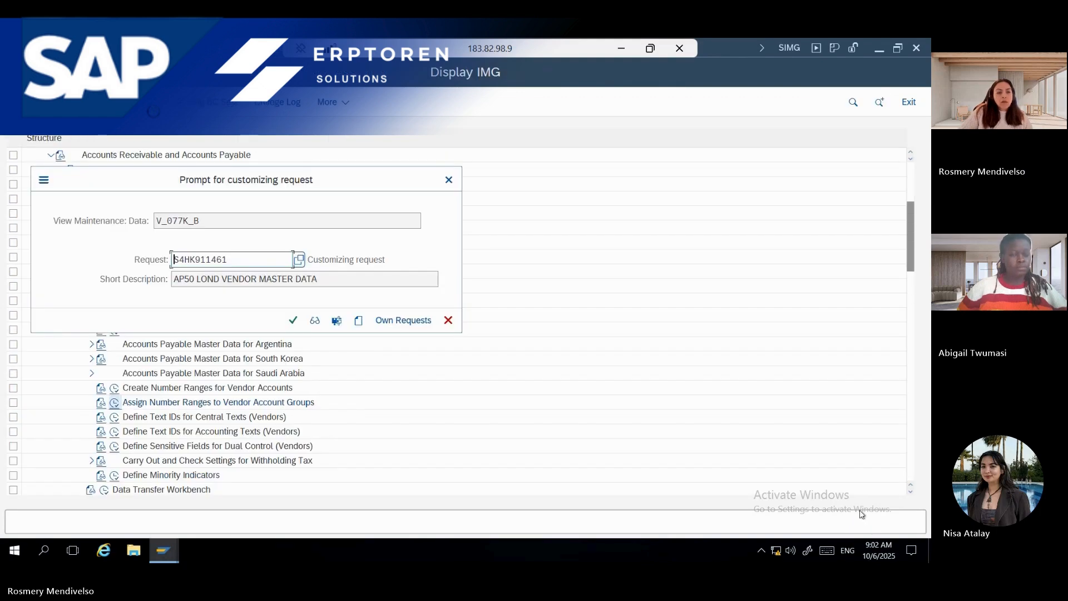
pyautogui.click(293, 319)
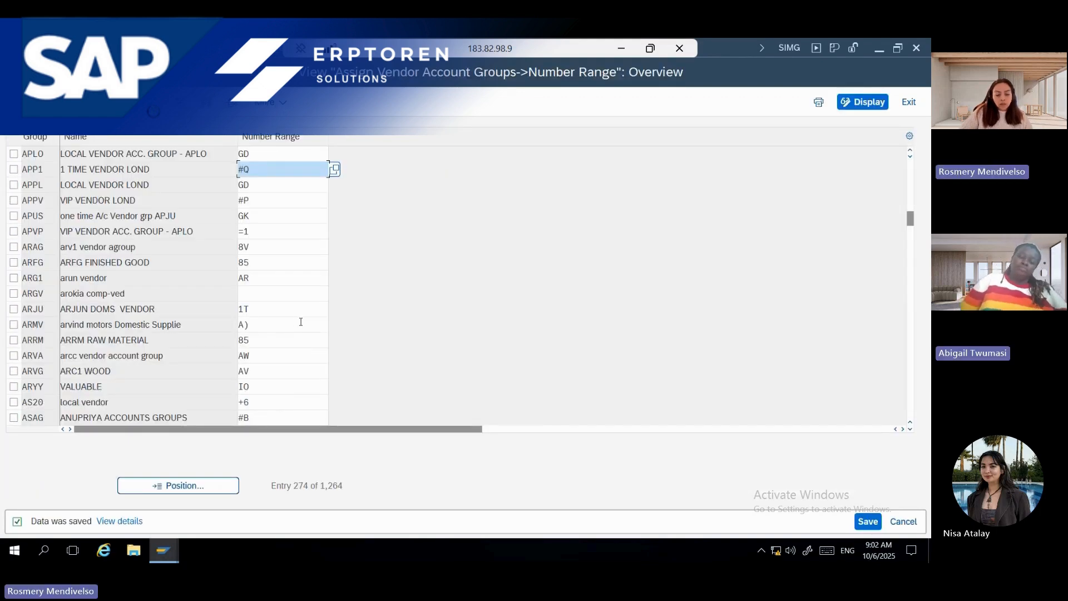
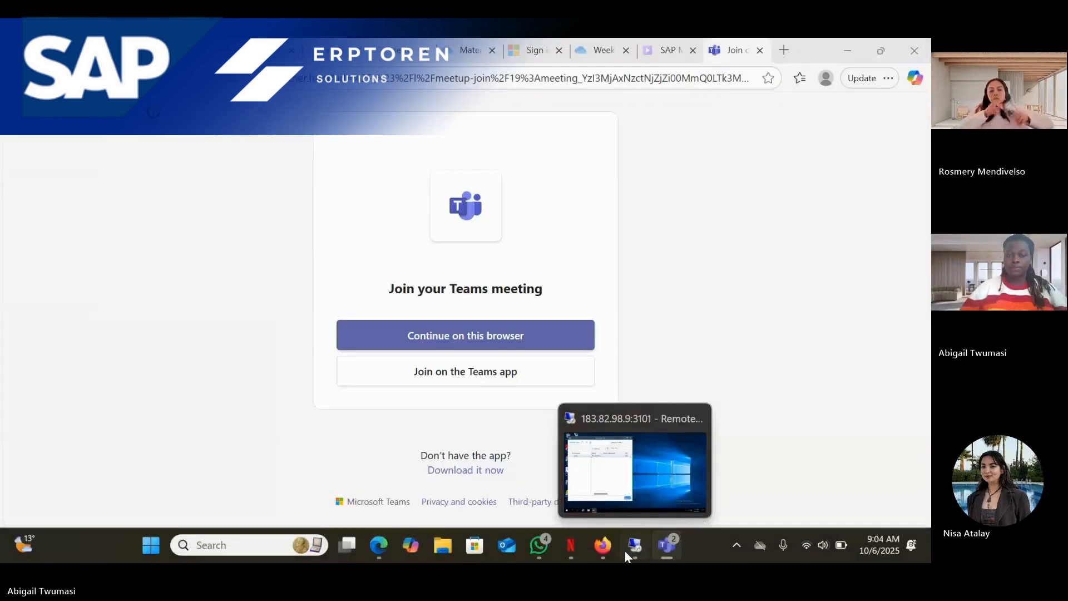
# Switch to the Materials List session in the remote desktop and return to the SAP Easy Access screen
pyautogui.click(625, 551)
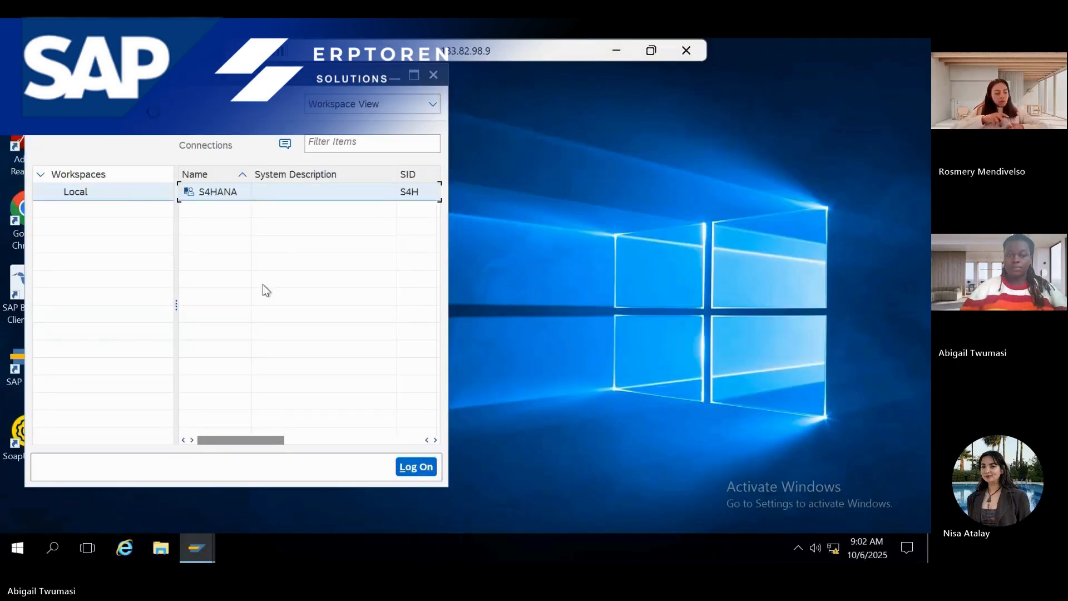
pyautogui.moveTo(195, 533)
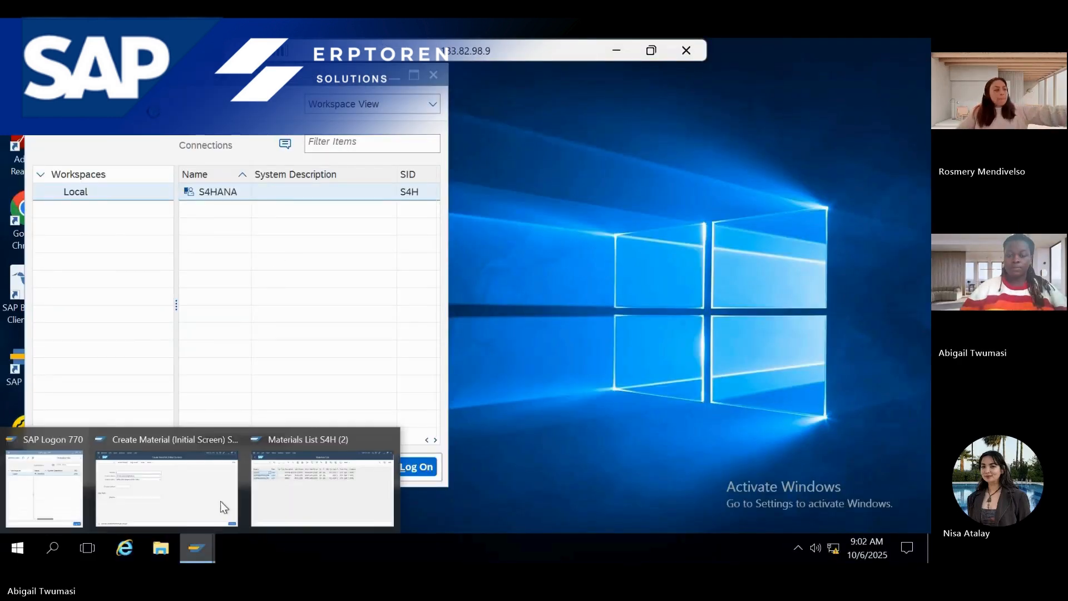
pyautogui.click(309, 493)
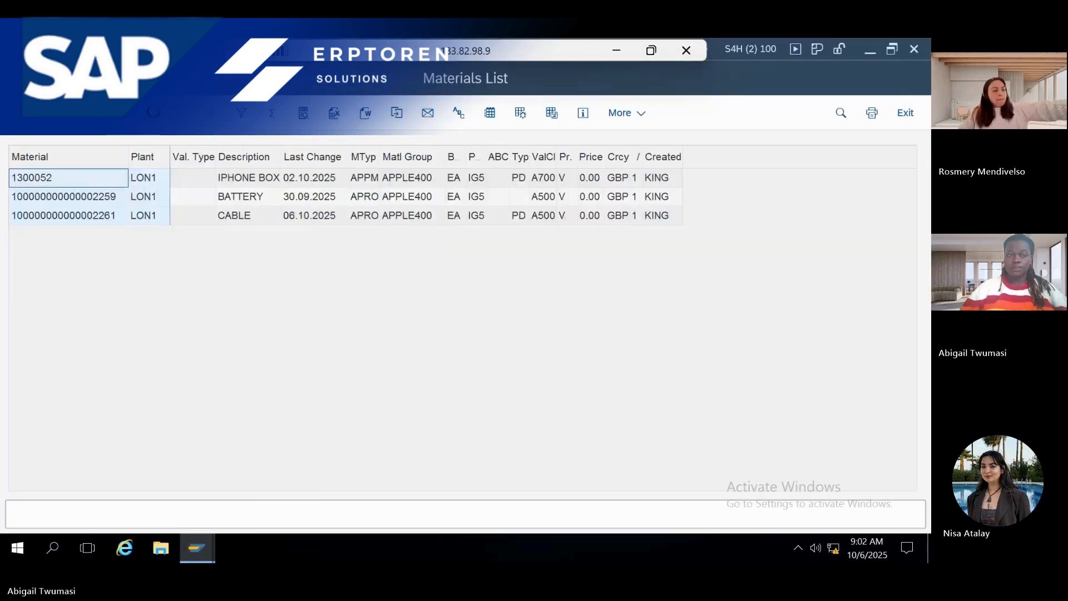
pyautogui.press('F3')
pyautogui.press('F3')
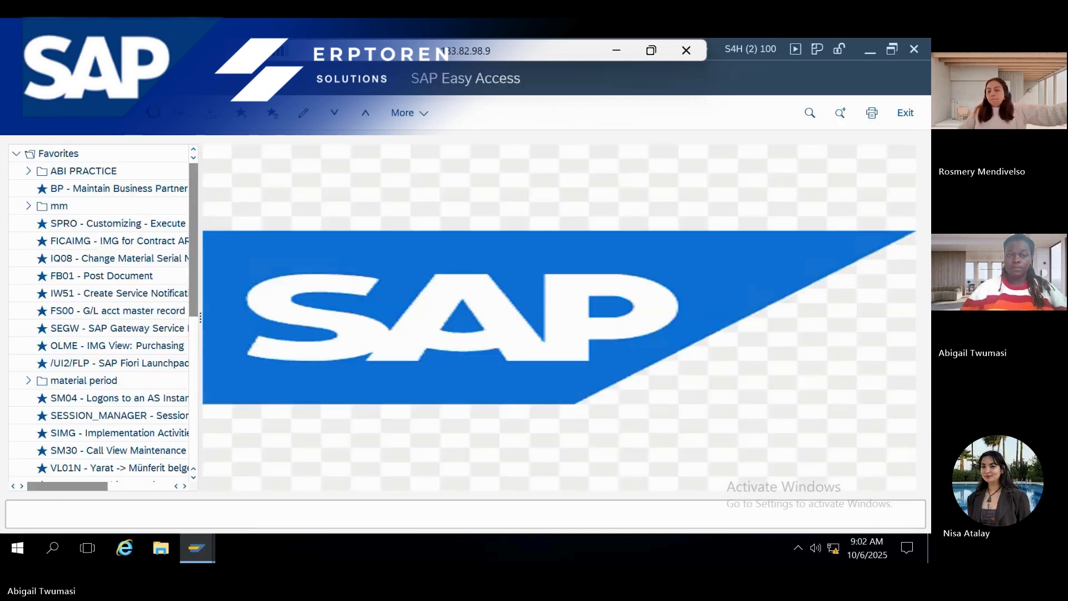
# Start SPRO from the practice folder in Favorites and display the SAP Reference IMG
pyautogui.click(29, 171)
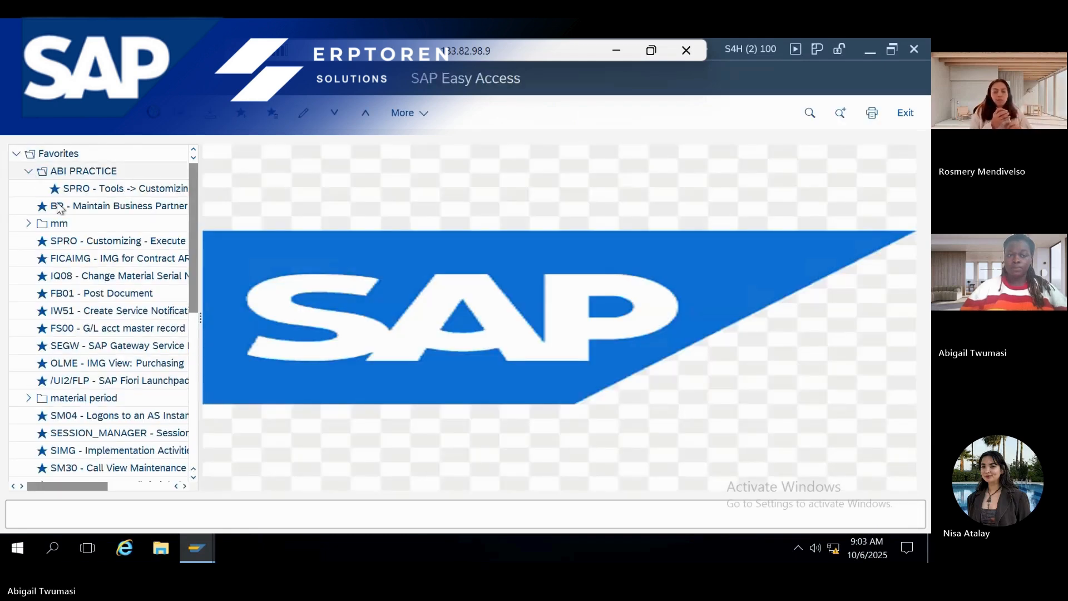
pyautogui.click(80, 191)
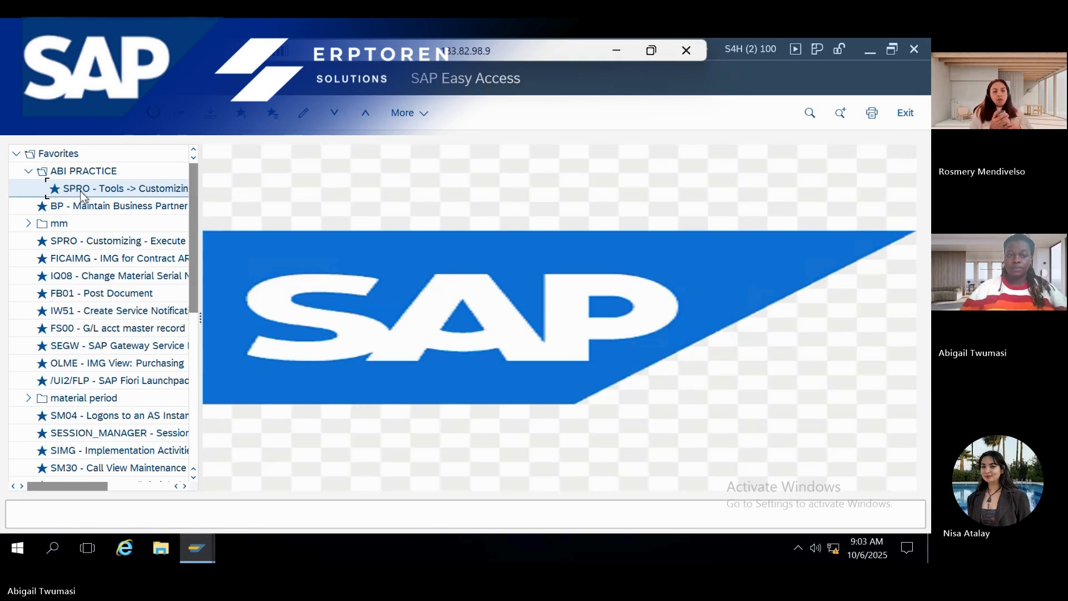
pyautogui.doubleClick(80, 192)
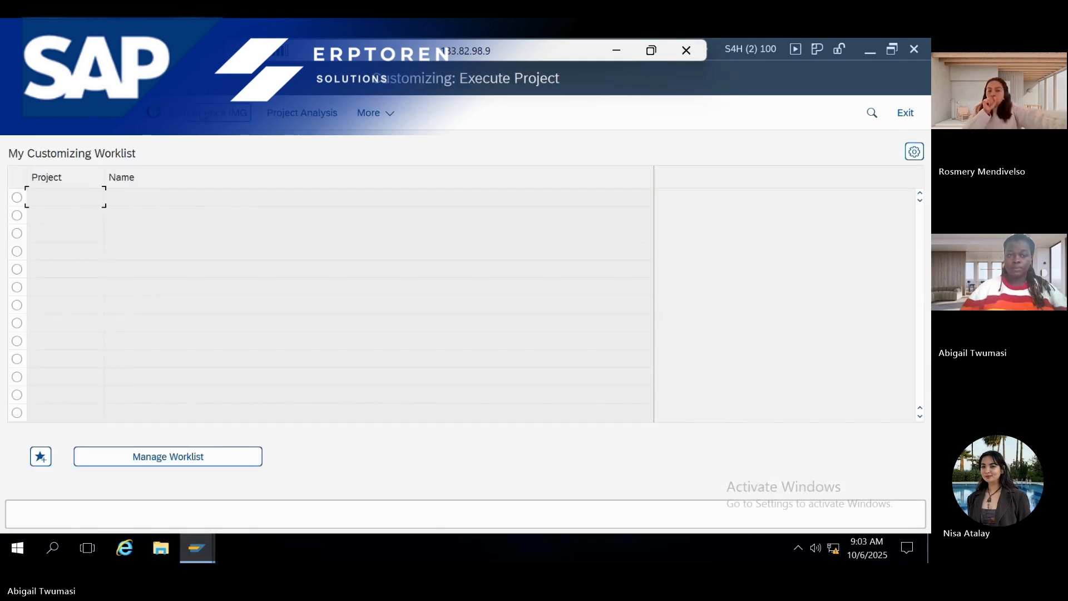
pyautogui.click(203, 114)
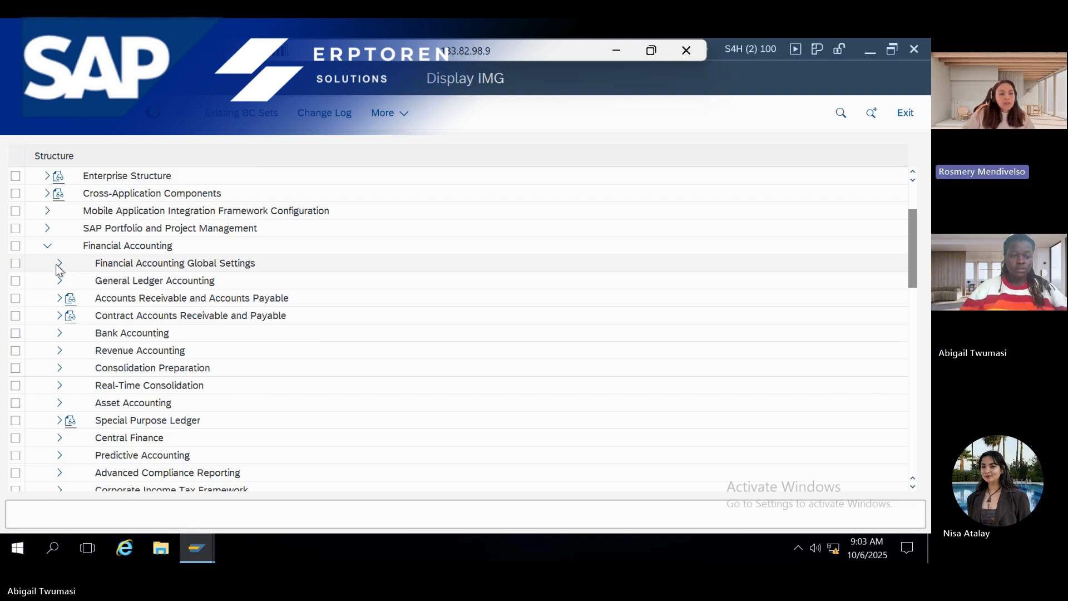
# Expand Accounts Receivable and Accounts Payable, Supplier Accounts, Master Data, down to Preparations for Creating Supplier Master Data
pyautogui.click(59, 298)
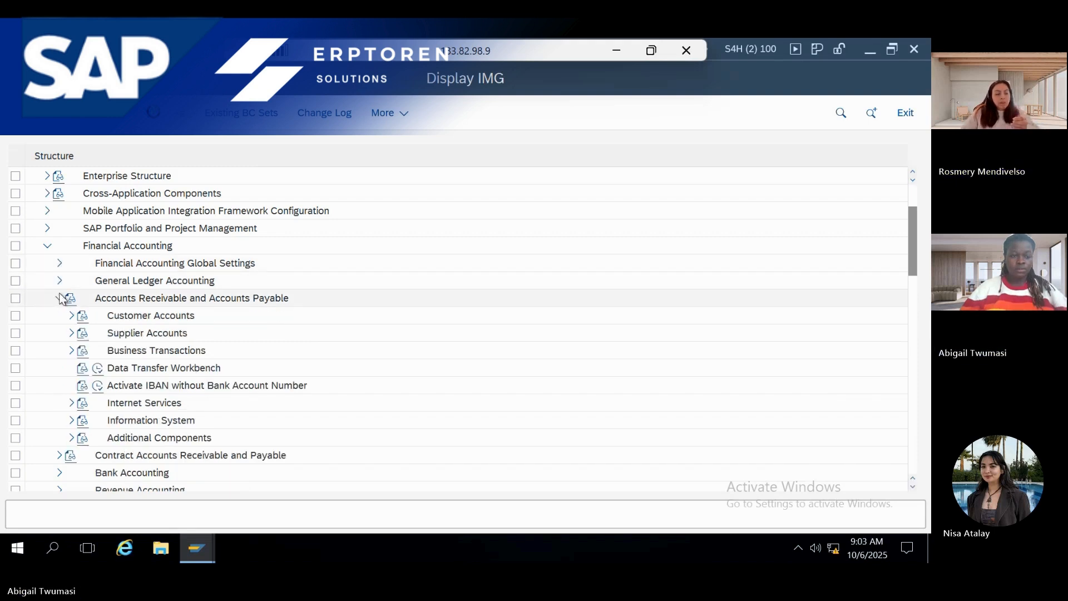
pyautogui.click(71, 334)
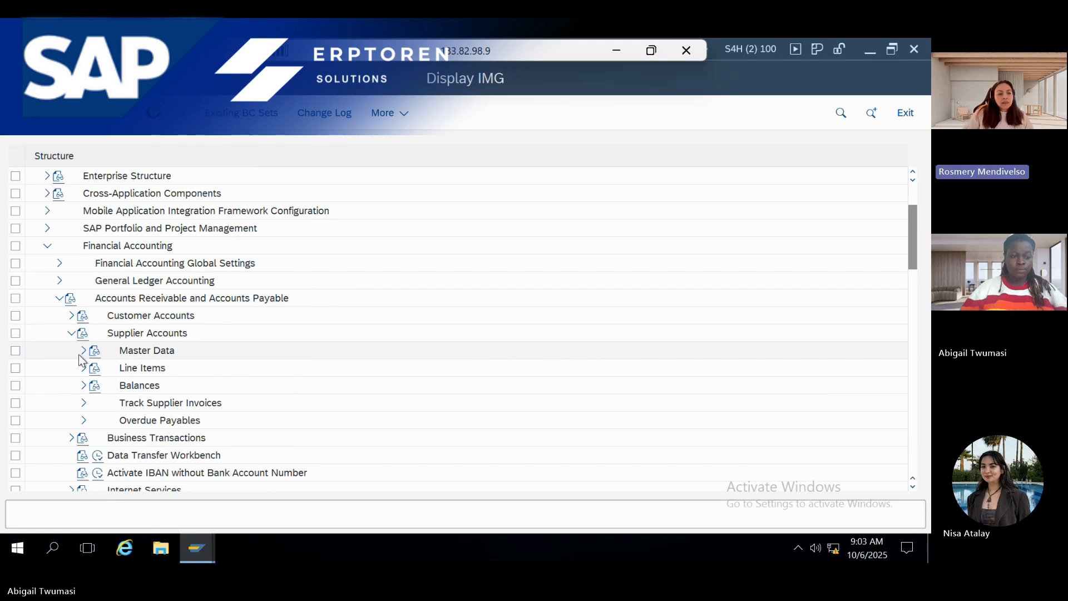
pyautogui.click(84, 350)
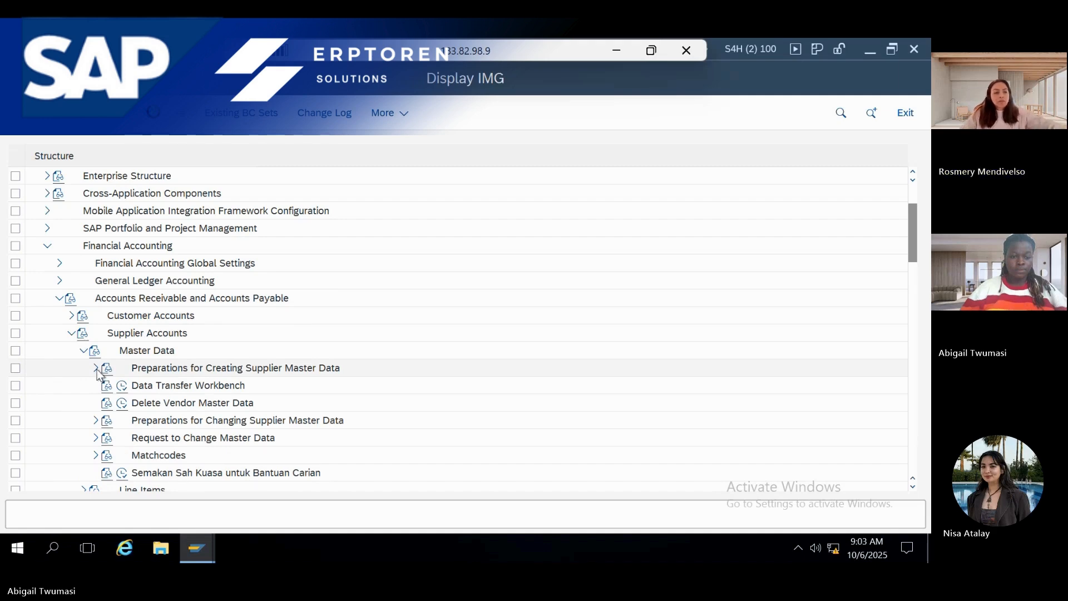
pyautogui.click(96, 368)
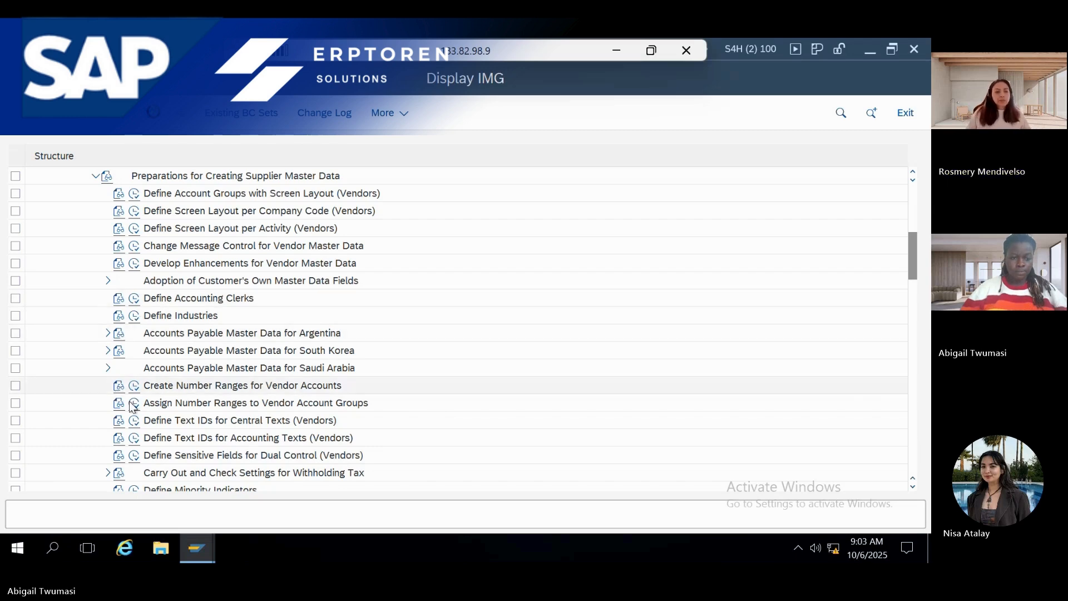
# Try to open Define Account Groups with Screen Layout (Vendors) for editing and decline displaying the locked data
pyautogui.scroll(-2, 120, 409)
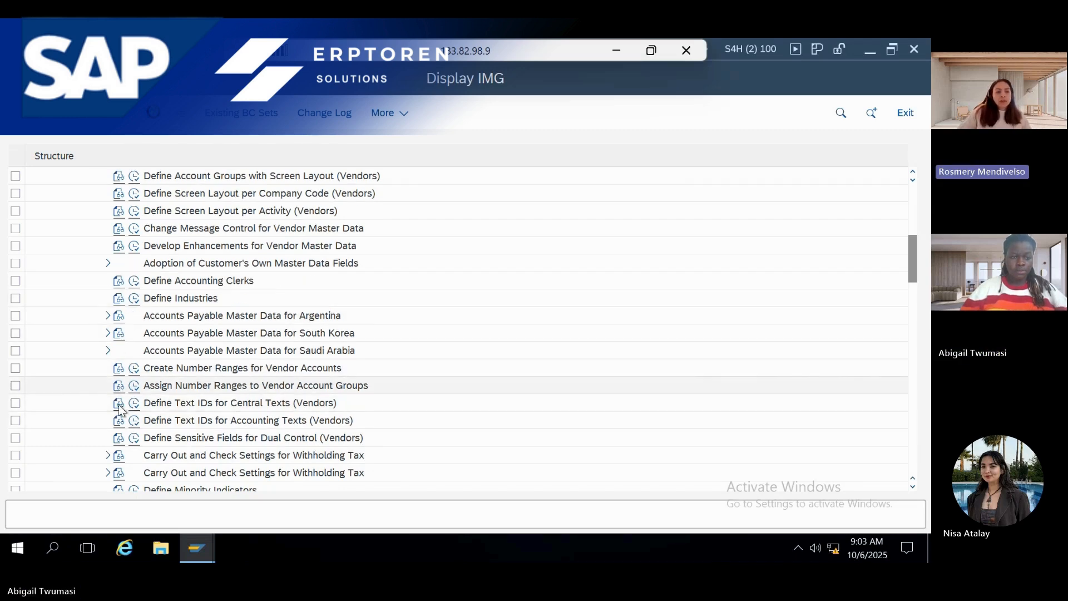
pyautogui.scroll(3, 120, 409)
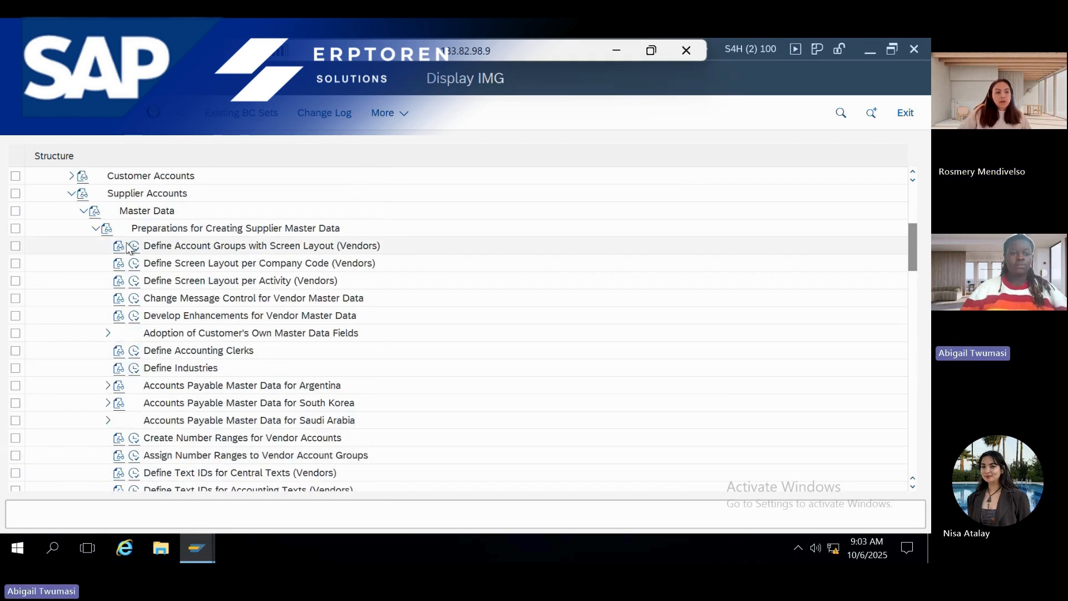
pyautogui.click(135, 247)
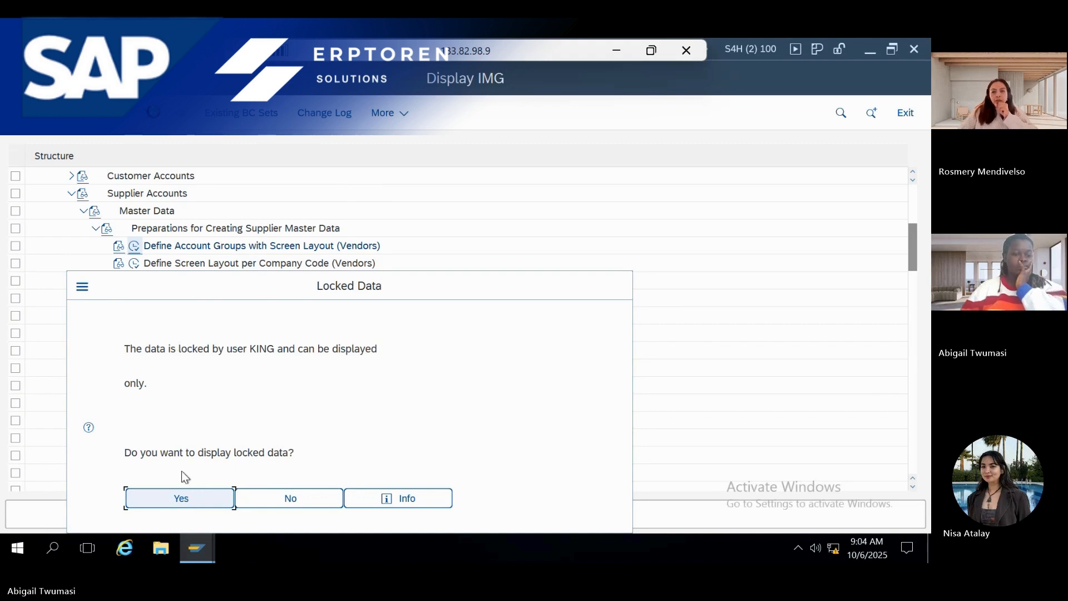
pyautogui.click(268, 492)
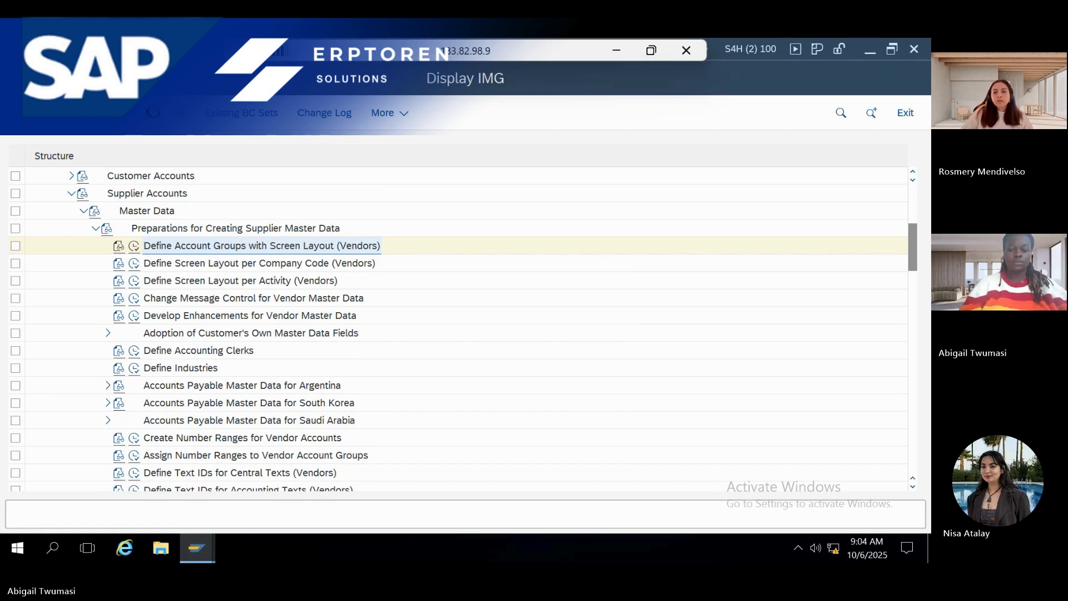
# Search the lock table for client 100 in Enqueue Administration and delete all the listed locks
pyautogui.press('Return')
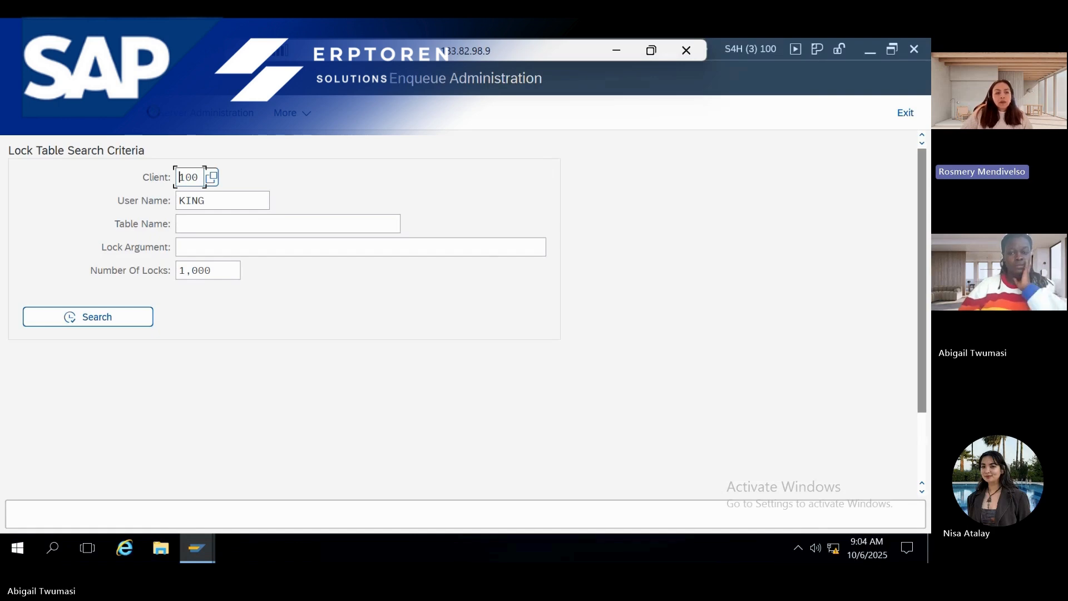
pyautogui.click(85, 317)
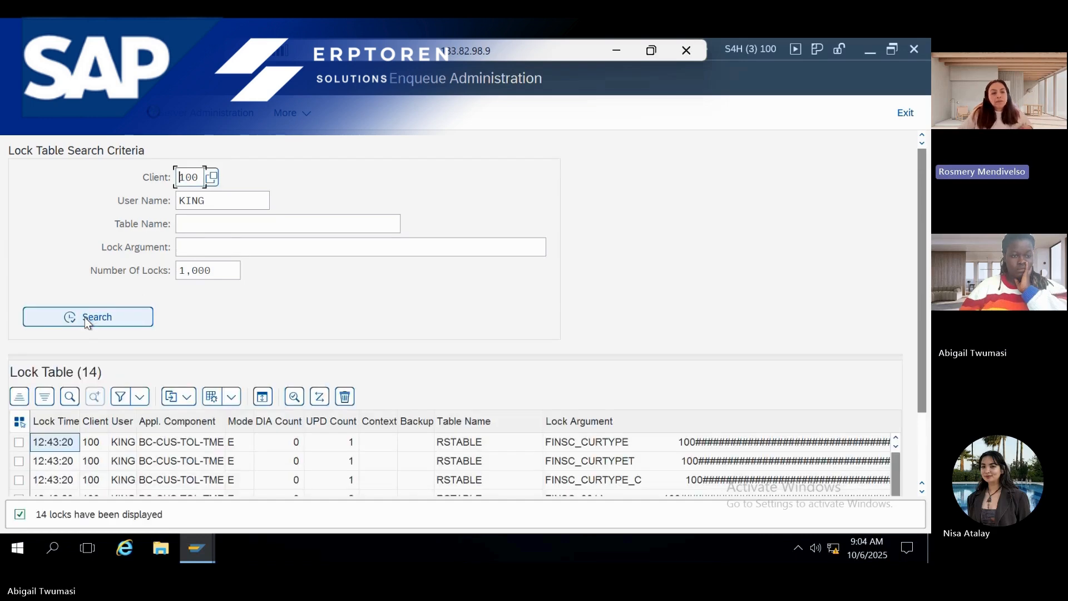
pyautogui.scroll(-5, 148, 445)
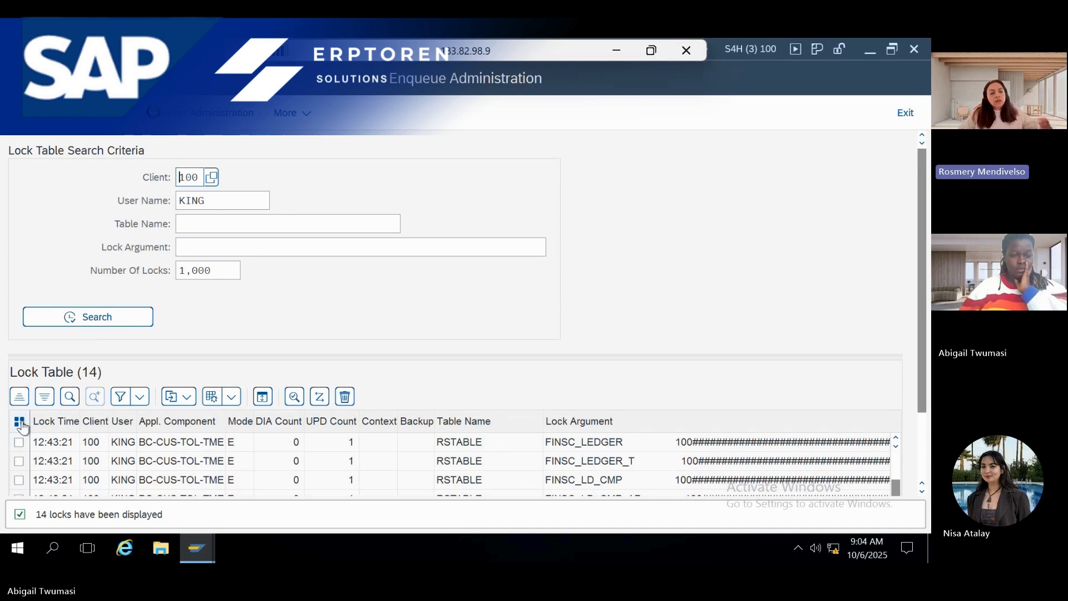
pyautogui.click(19, 422)
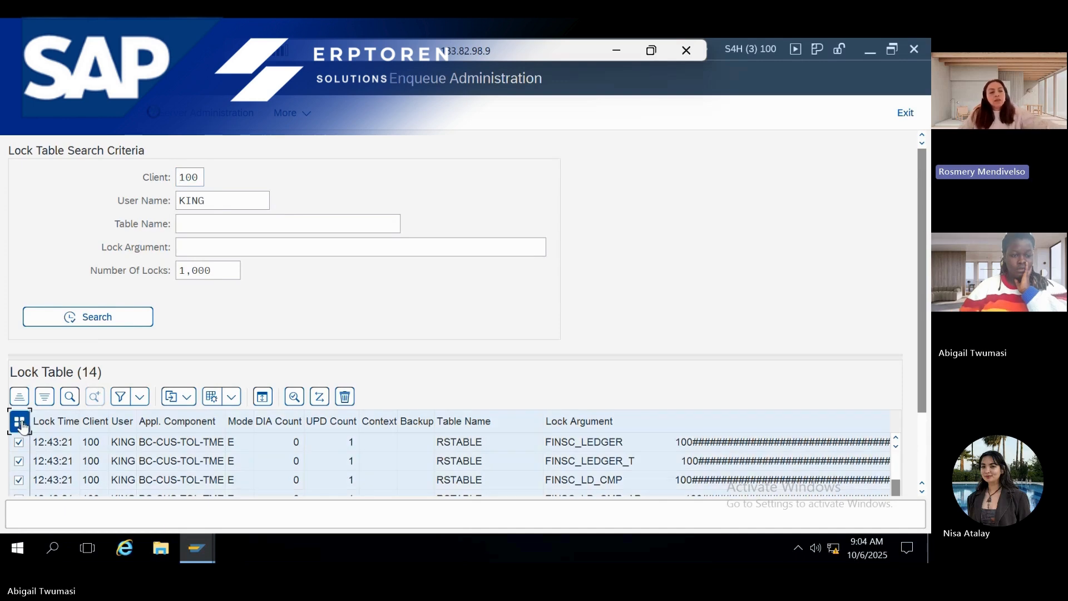
pyautogui.click(344, 403)
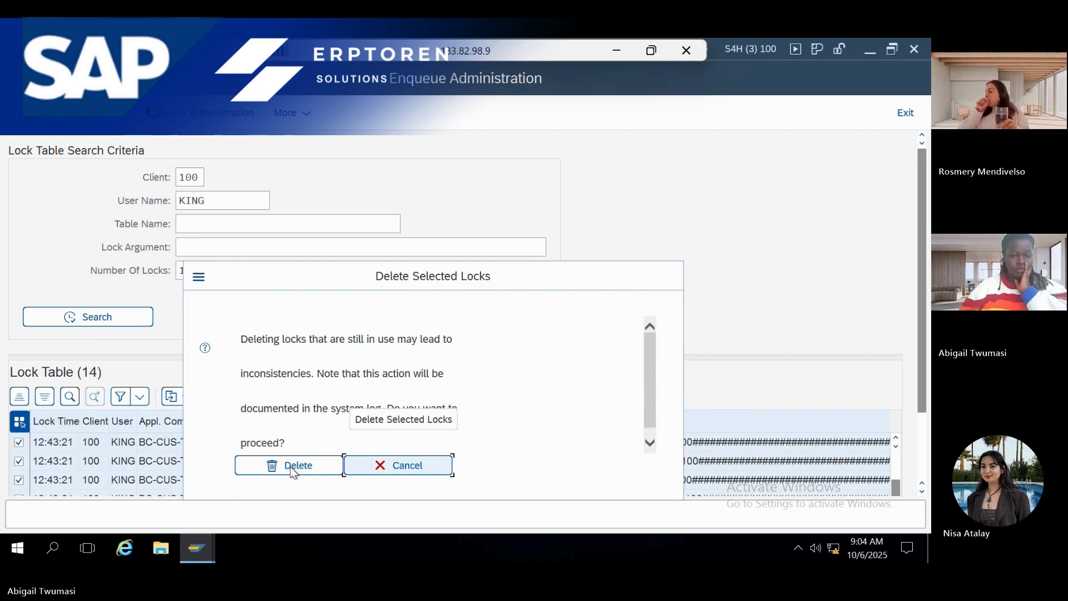
pyautogui.click(292, 468)
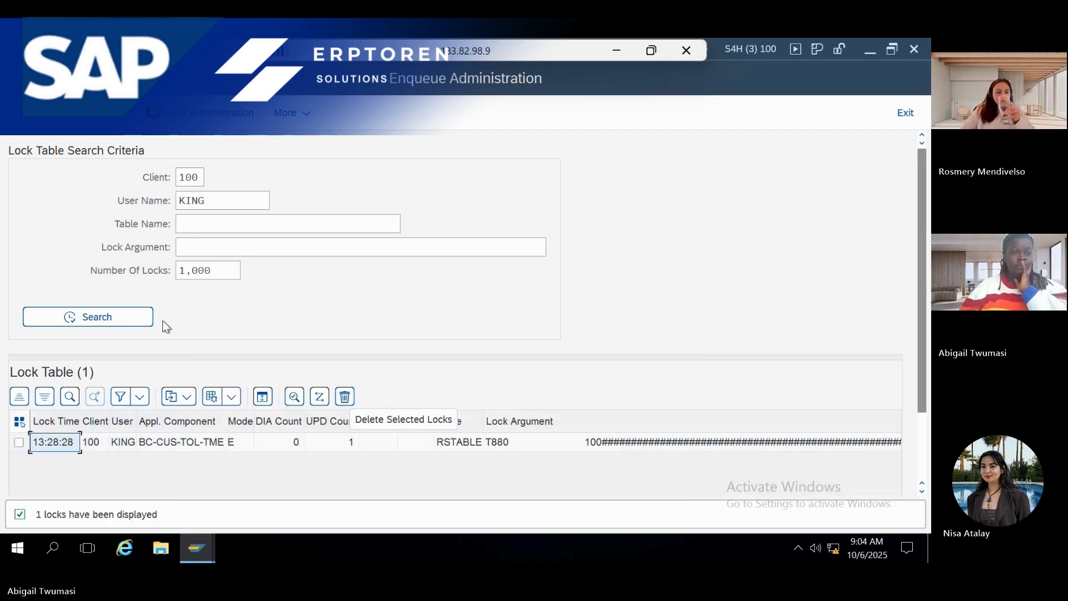
# Switch back to the Display IMG session, open Define Account Groups with Screen Layout (Vendors) and start a new entry
pyautogui.press('F3')
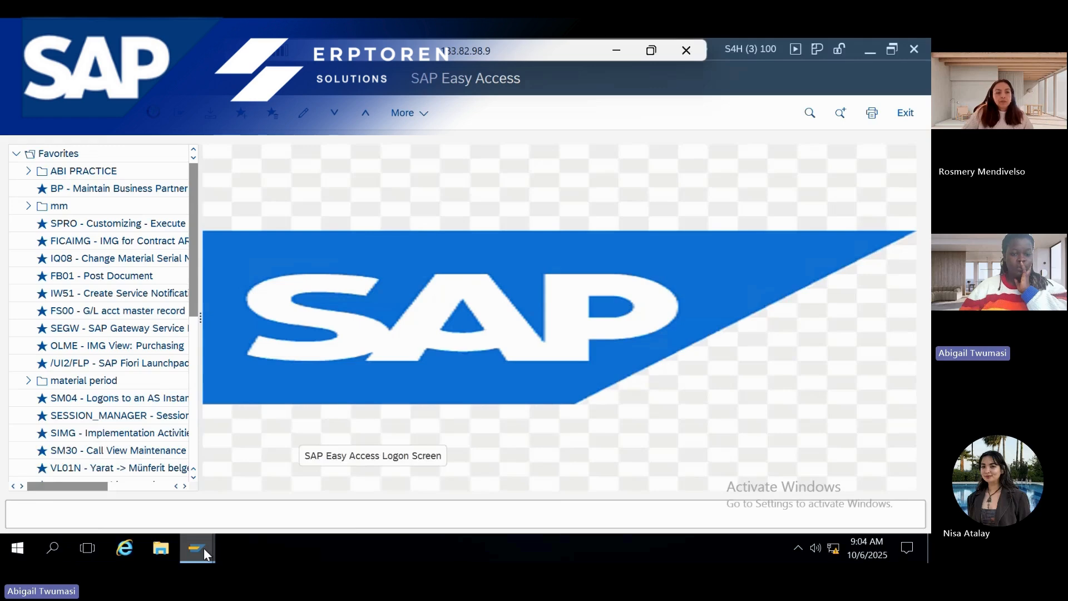
pyautogui.moveTo(204, 549)
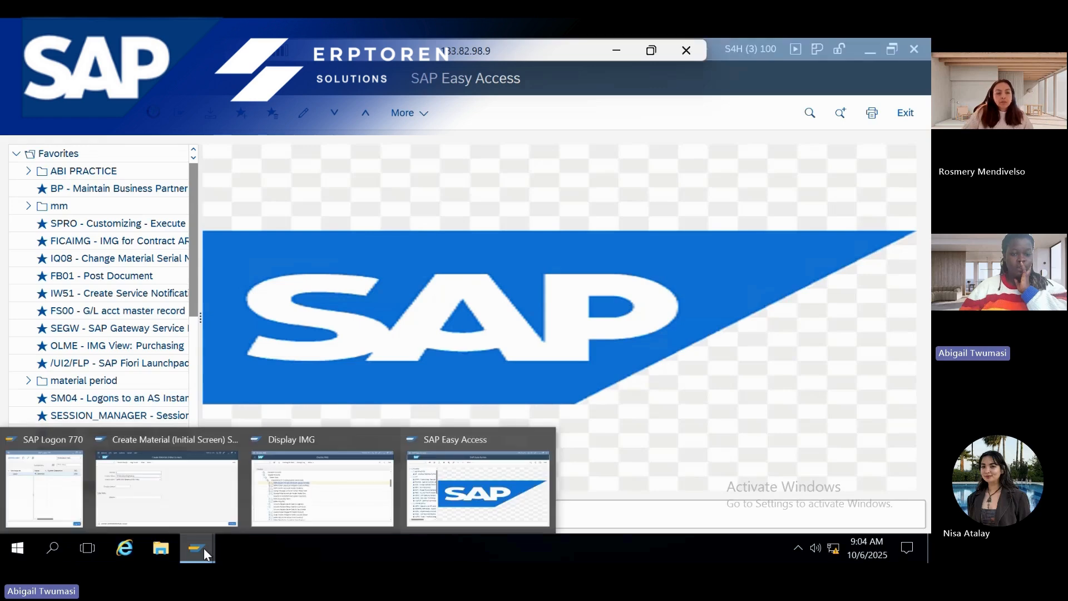
pyautogui.click(291, 491)
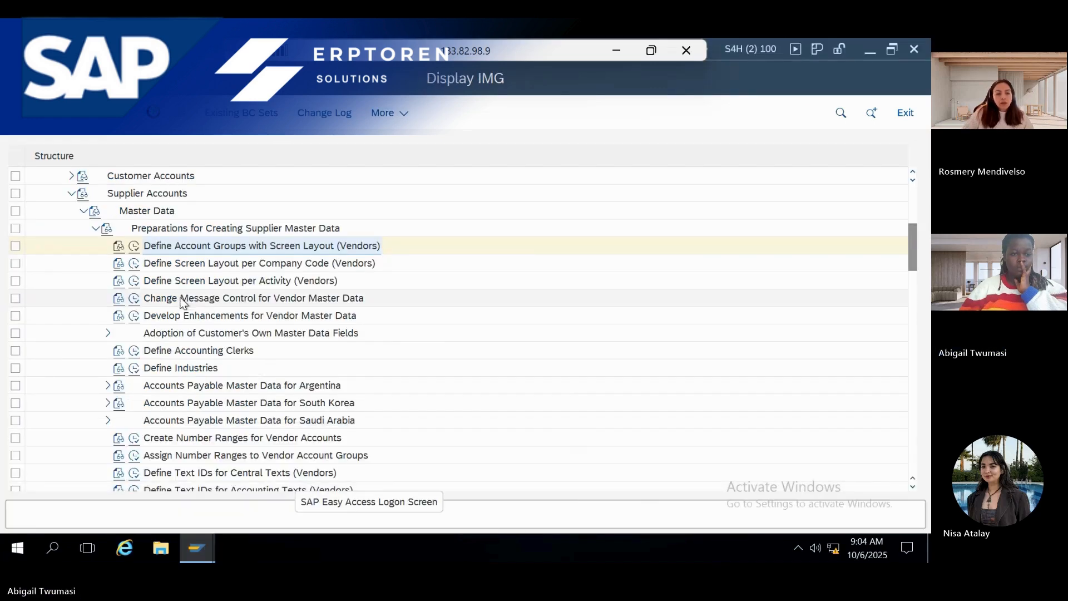
pyautogui.click(134, 247)
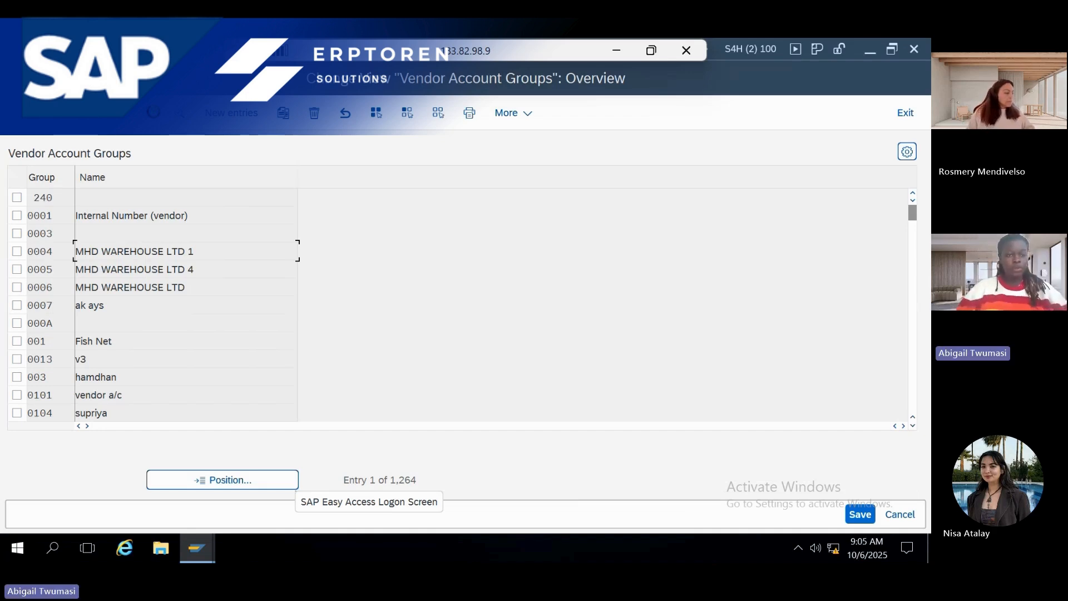
pyautogui.click(228, 121)
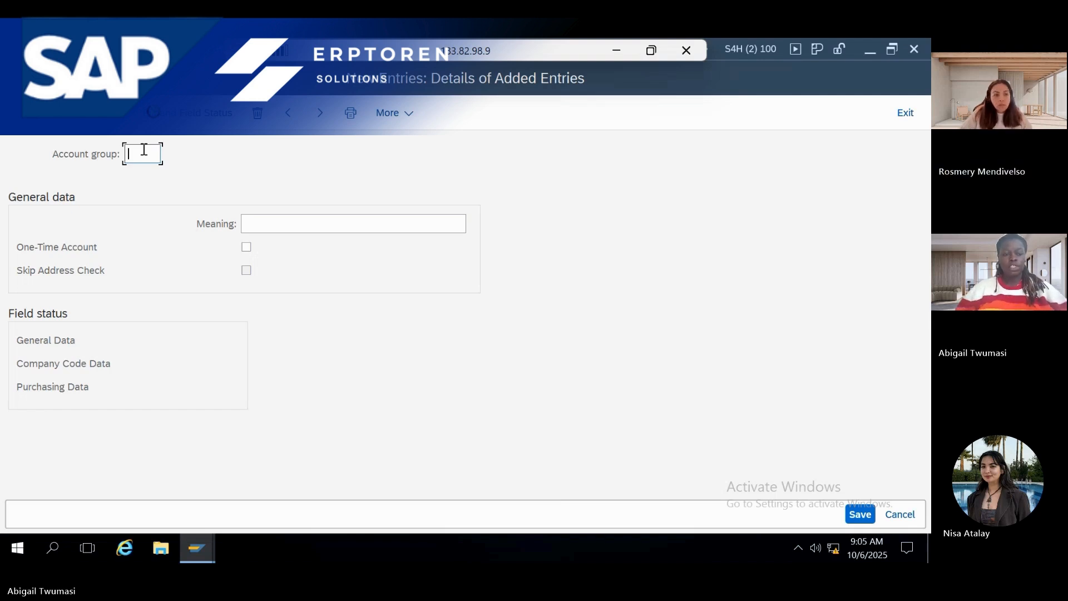
pyautogui.write('AP')
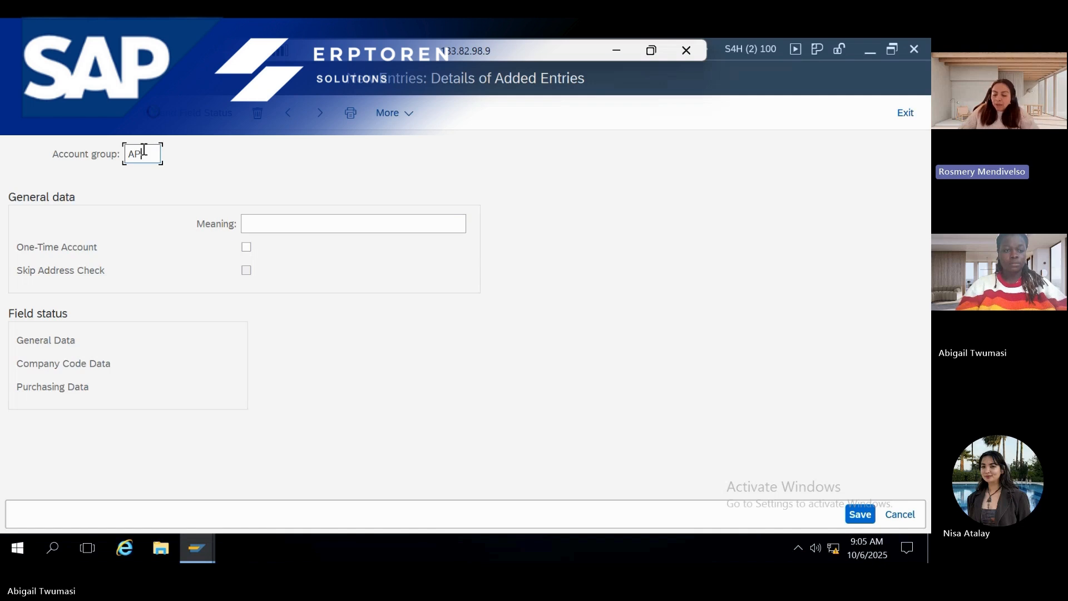
pyautogui.press('BackSpace')
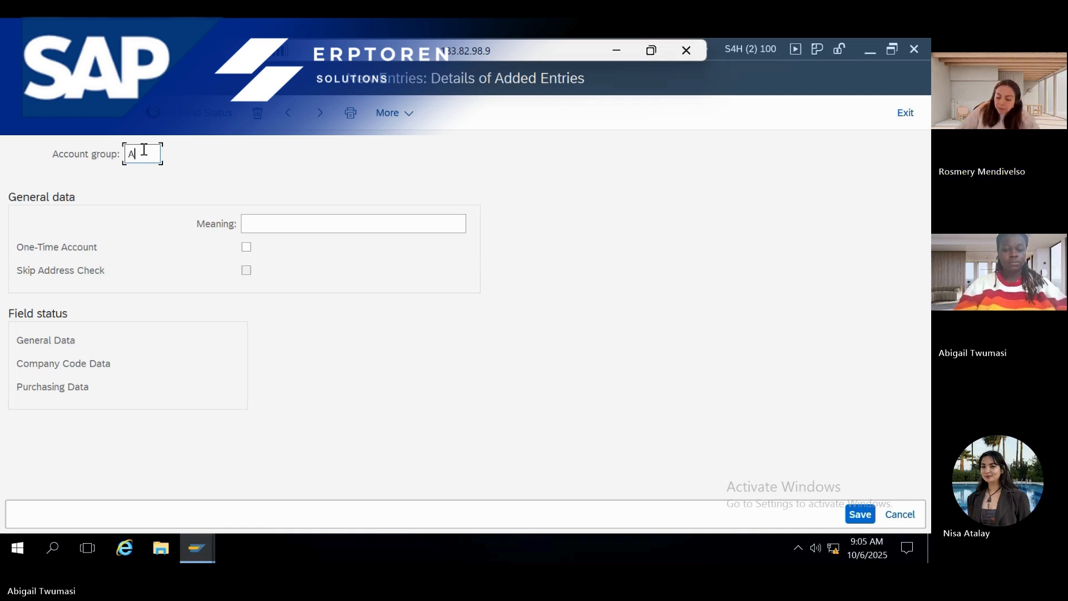
pyautogui.write('BAP')
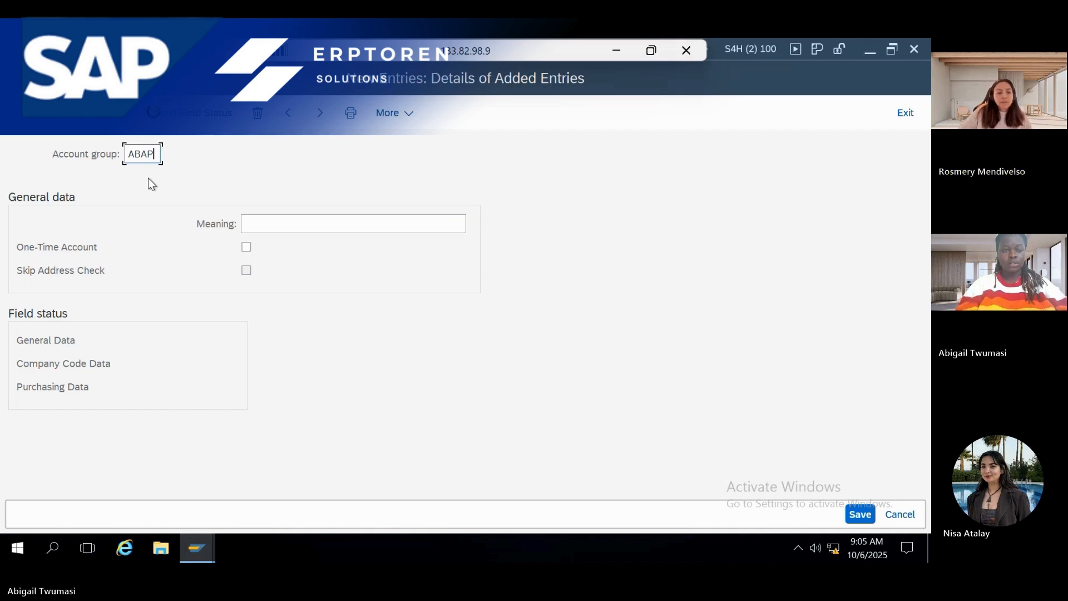
pyautogui.press('BackSpace')
pyautogui.press('BackSpace')
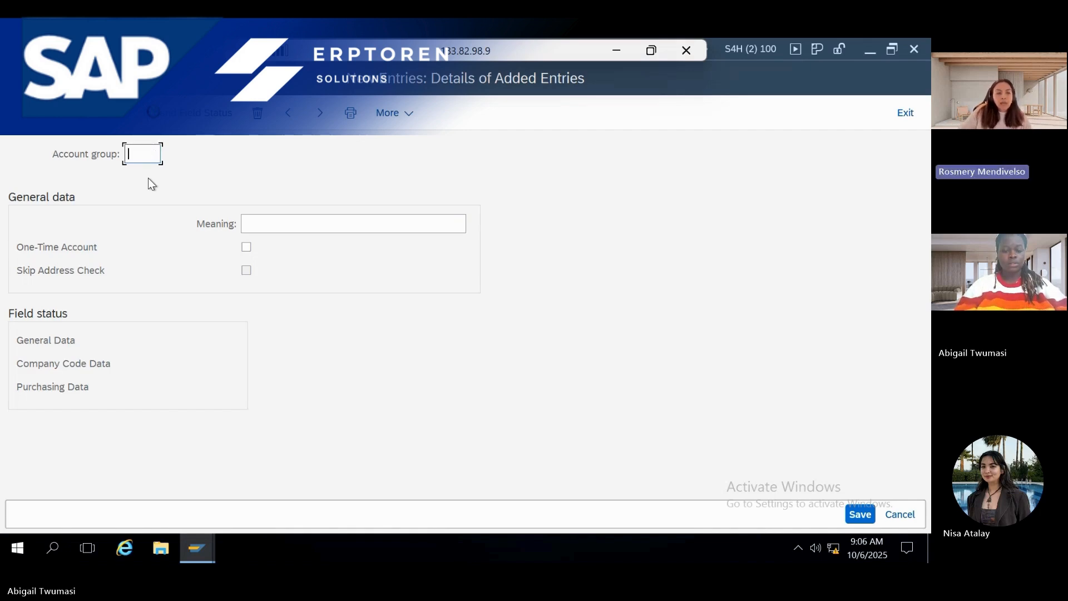
pyautogui.write('V')
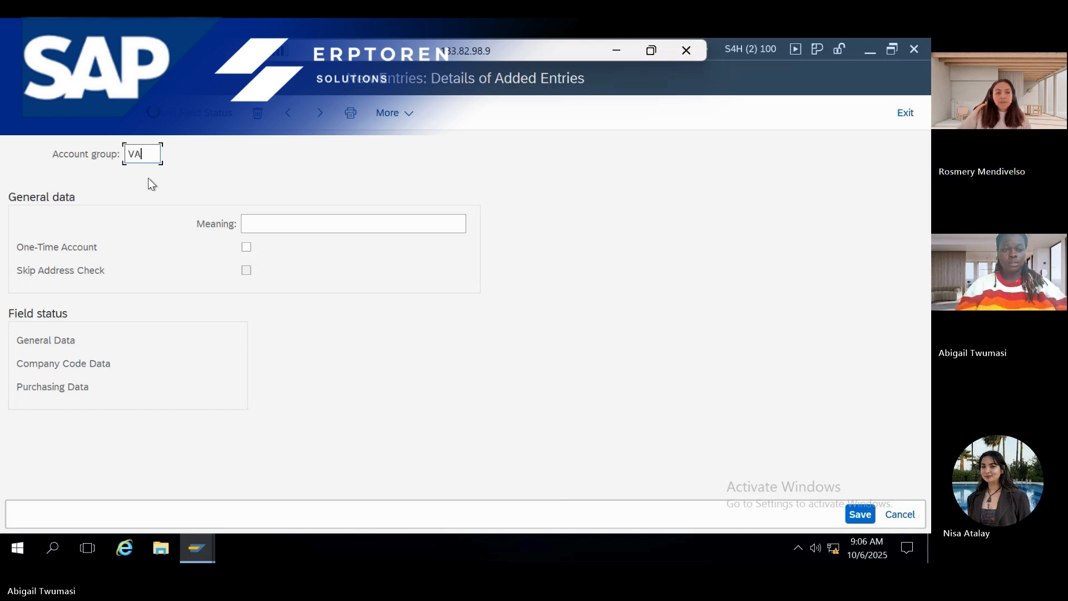
pyautogui.press('BackSpace')
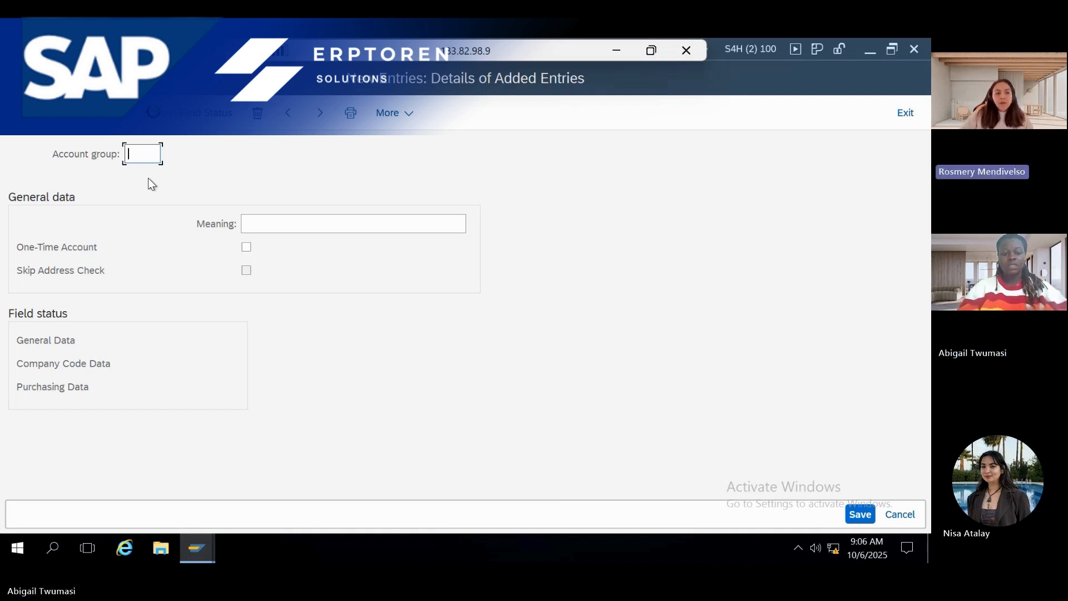
# Enter AVIP as the new vendor account group with the meaning VIP VENDORS LON1
pyautogui.write('A')
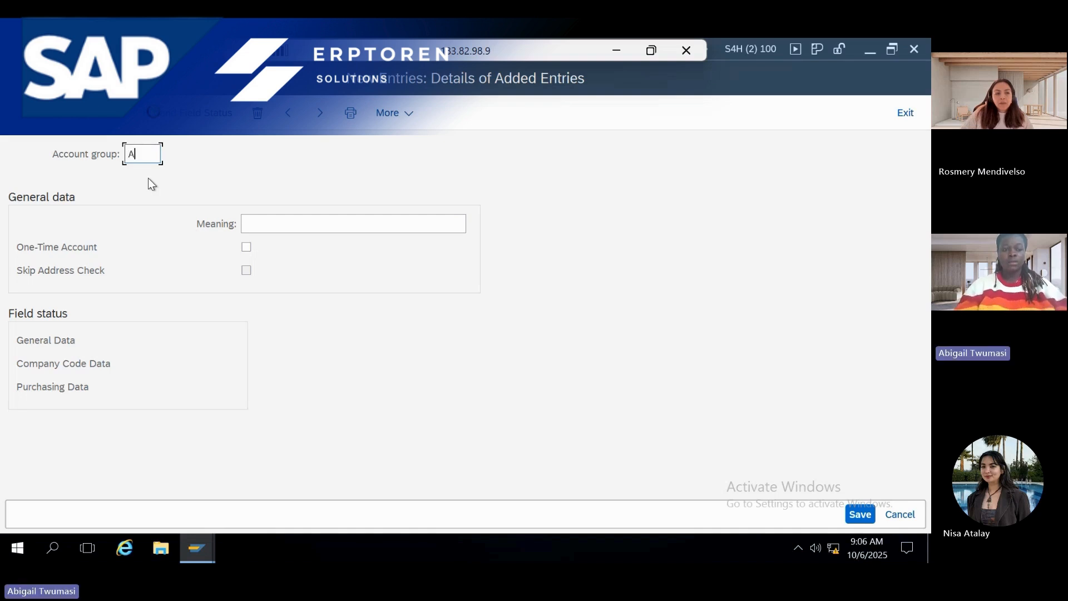
pyautogui.write('VIP')
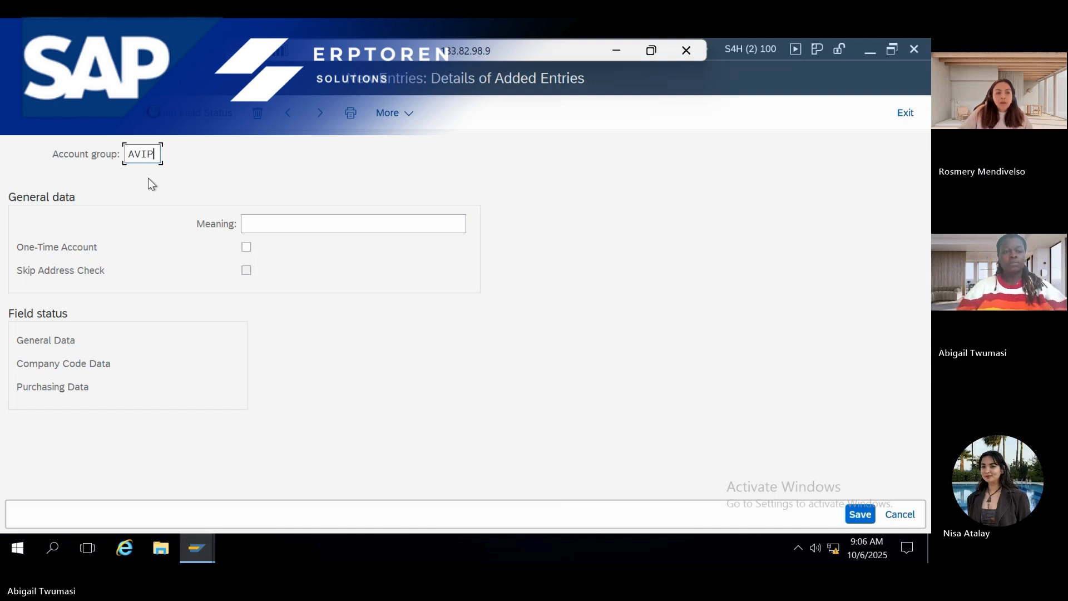
pyautogui.click(260, 227)
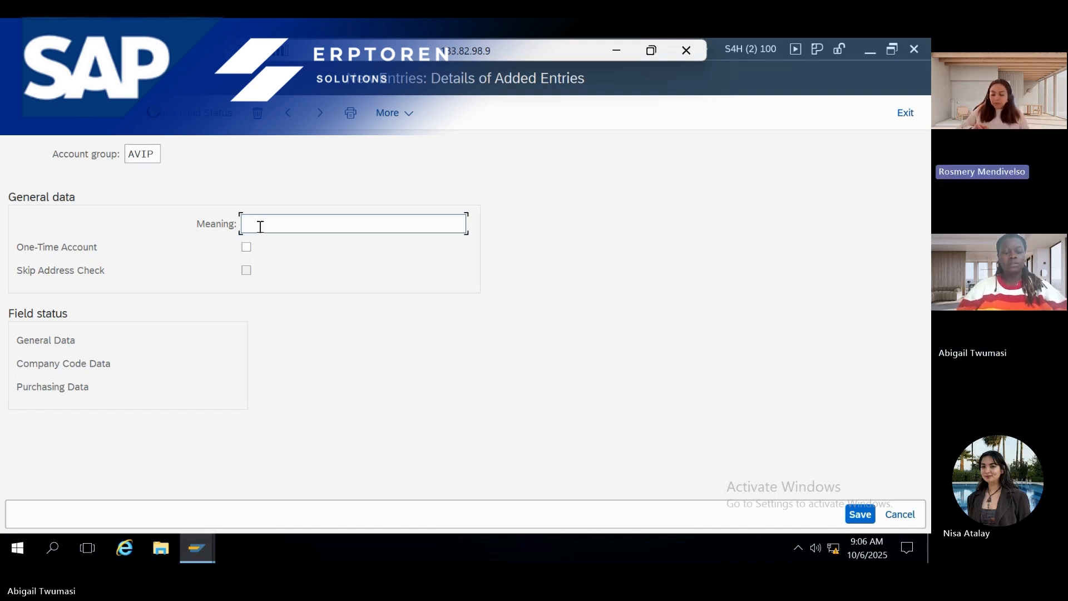
pyautogui.write('VI')
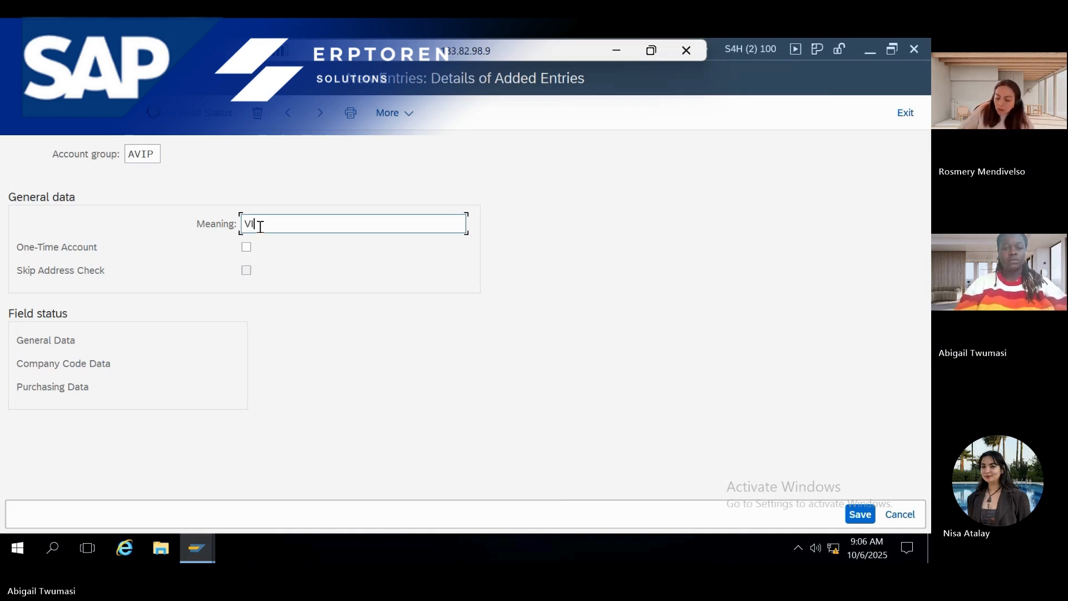
pyautogui.write('P VEN')
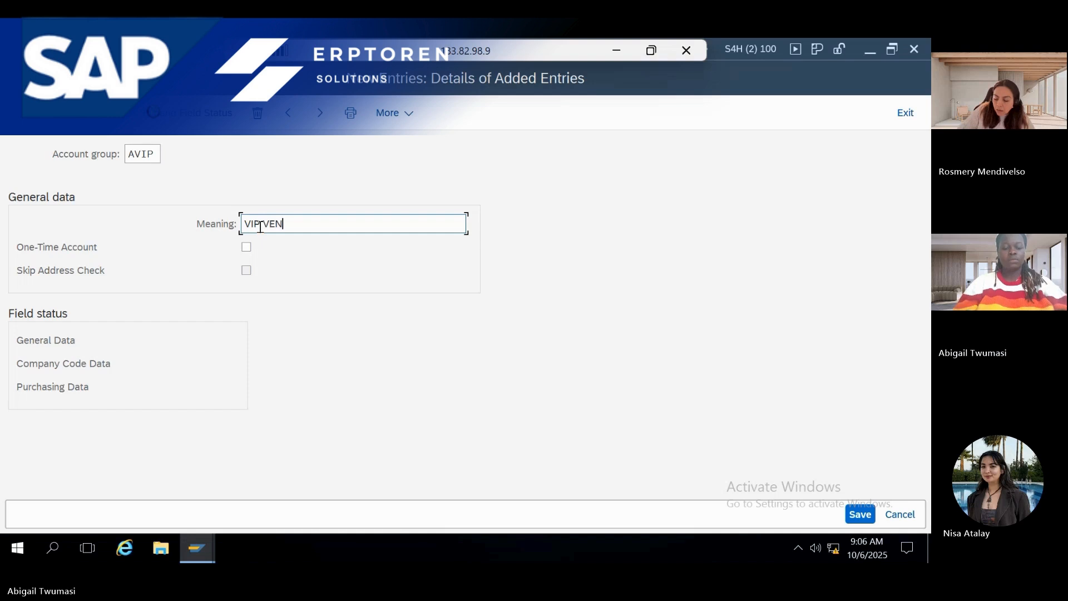
pyautogui.write('DORS LON1')
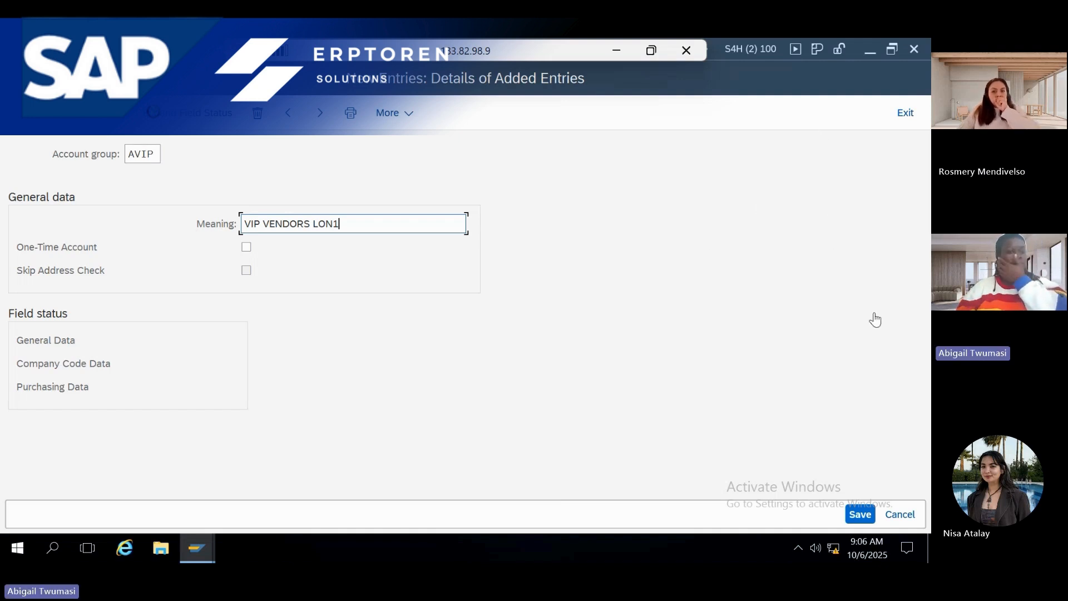
# In the General Data field status, make Name 1, Search term, and Postal code, city required entries in the Address group
pyautogui.click(55, 347)
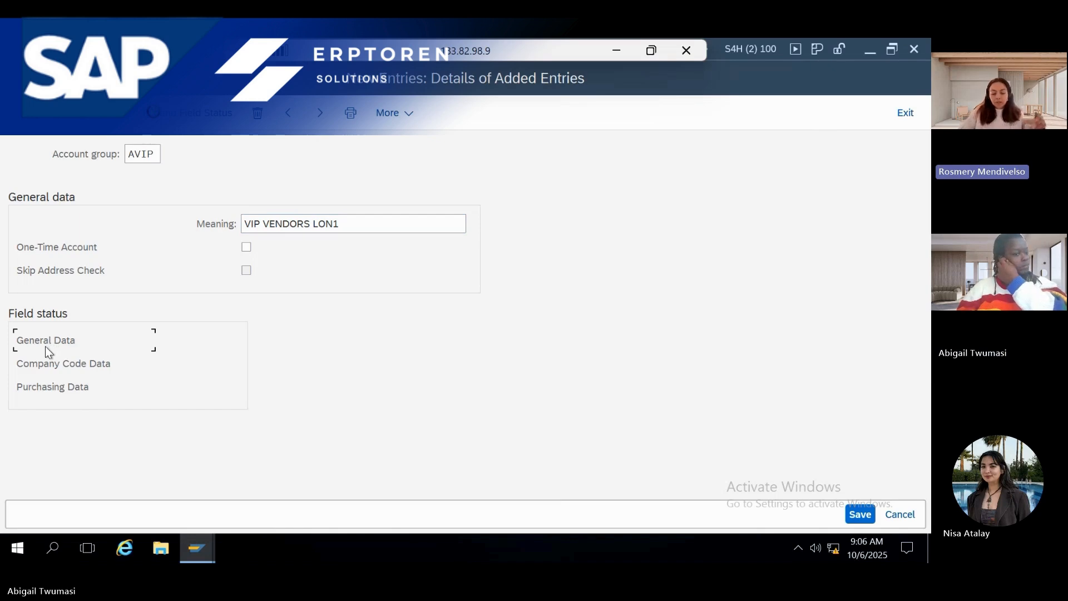
pyautogui.doubleClick(45, 346)
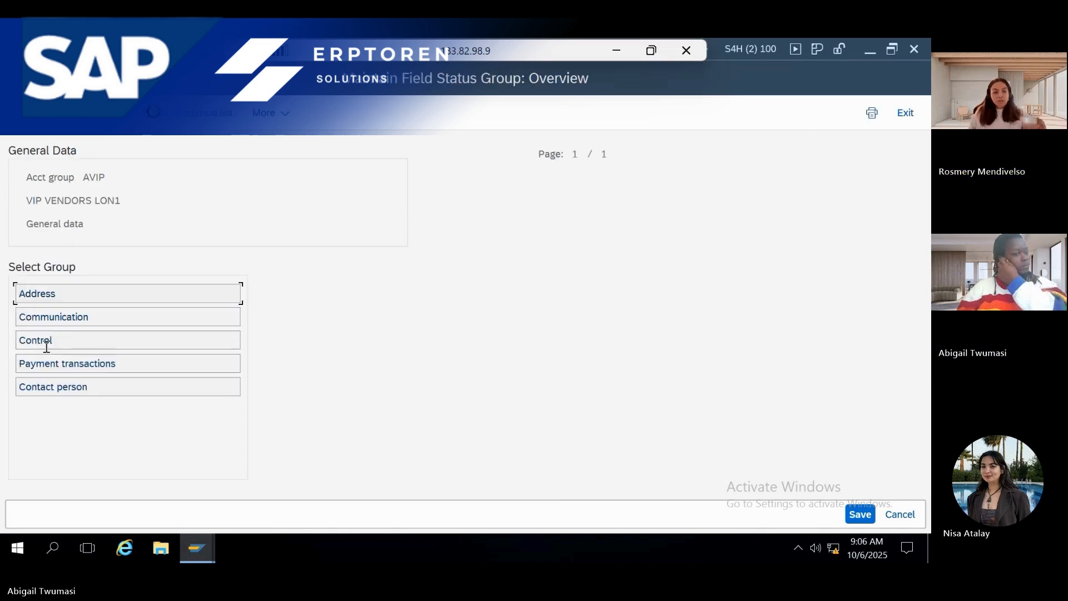
pyautogui.doubleClick(81, 295)
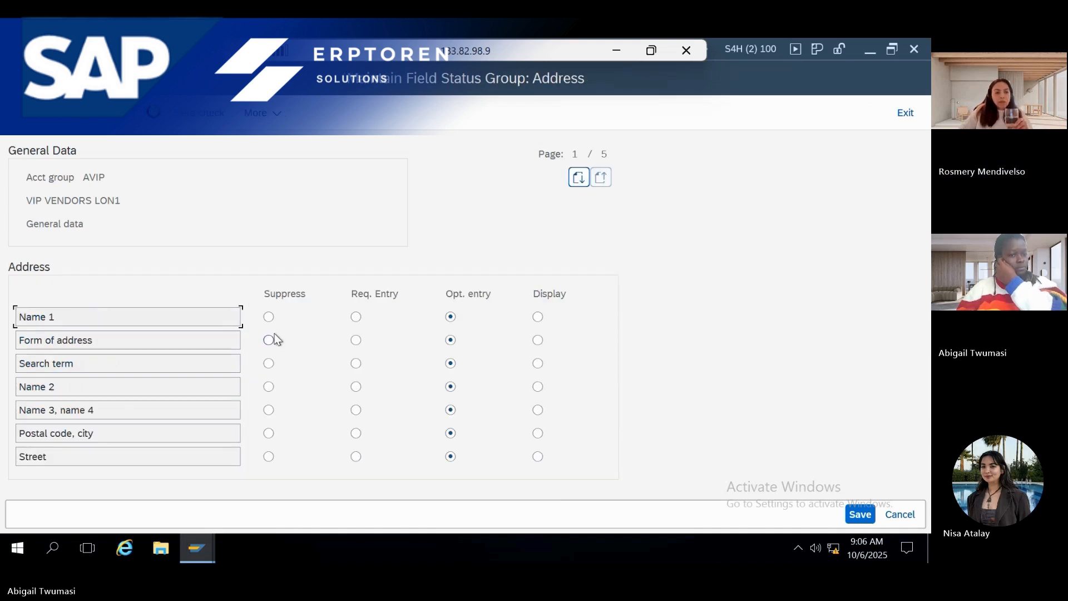
pyautogui.click(356, 316)
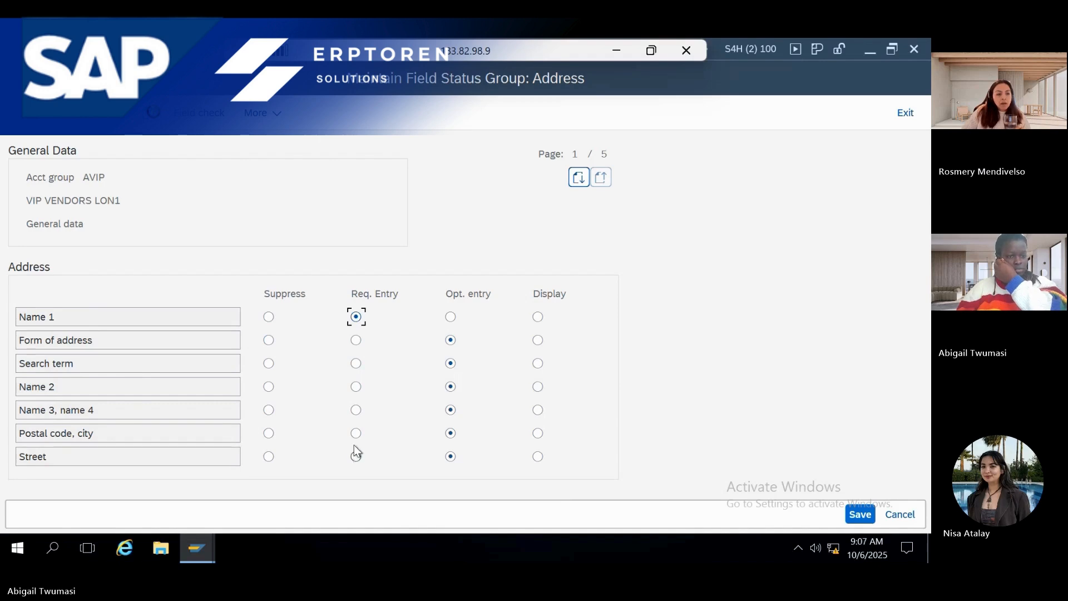
pyautogui.click(355, 364)
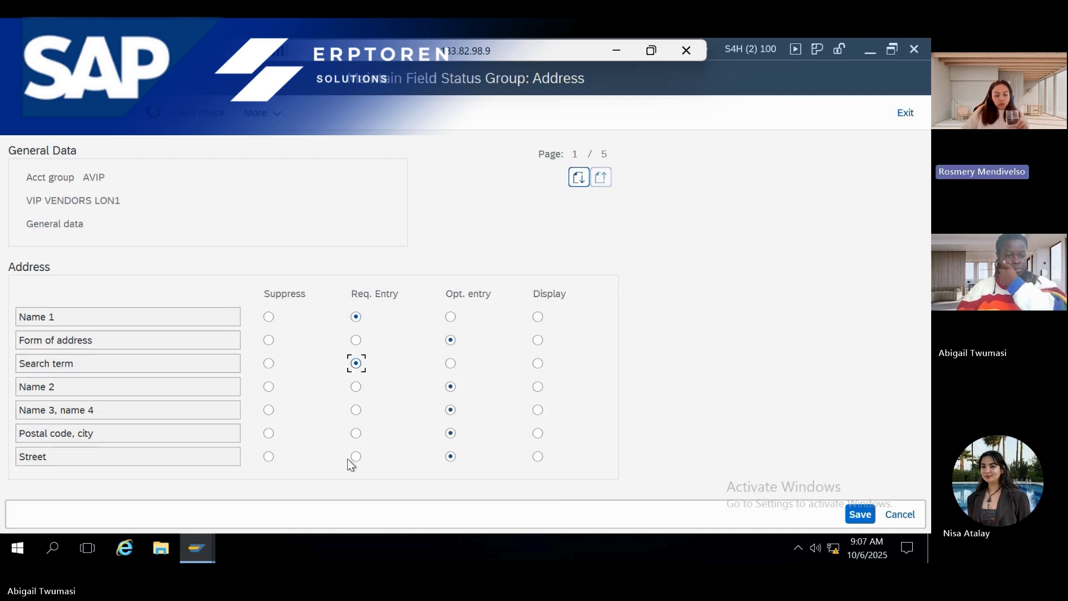
pyautogui.click(359, 433)
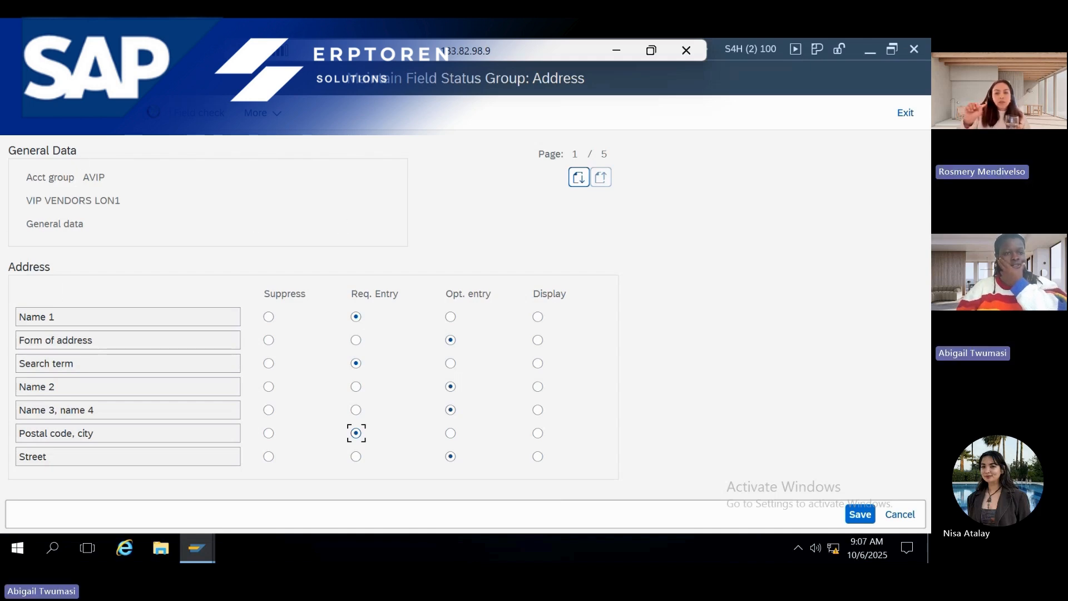
# Review the field status settings of the Communication, Control, Payment transactions and Contact person groups, then return to Communication
pyautogui.hotkey('shift', 'F8')
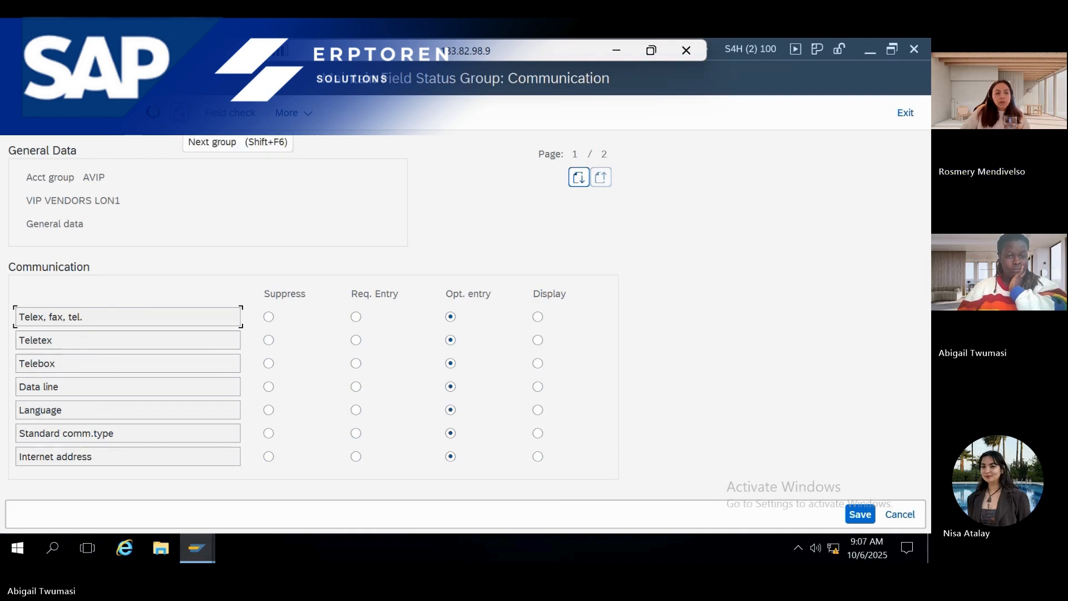
pyautogui.hotkey('shift', 'F8')
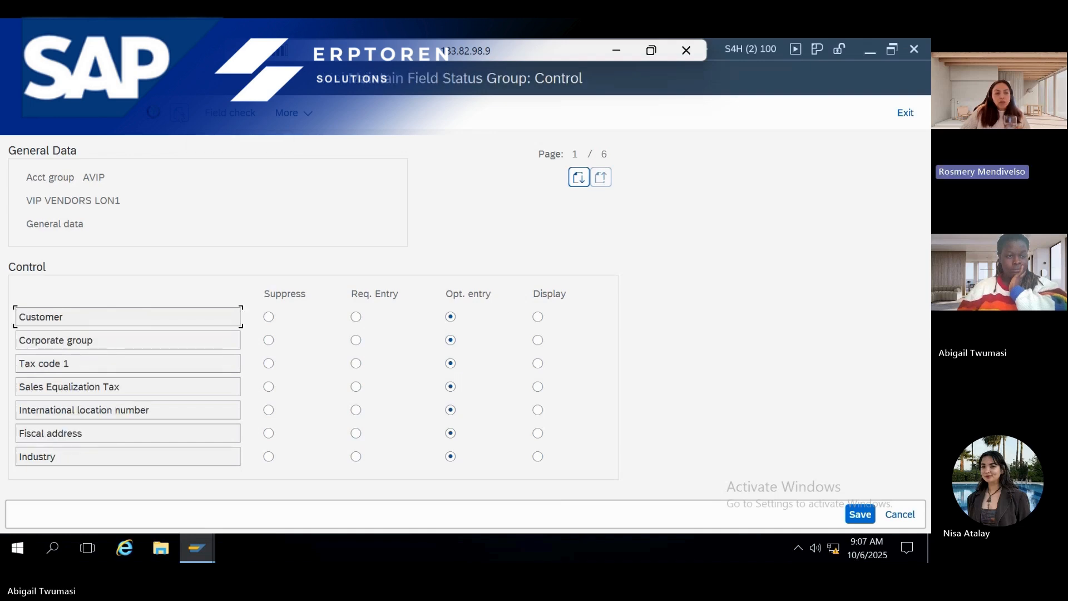
pyautogui.hotkey('shift', 'F8')
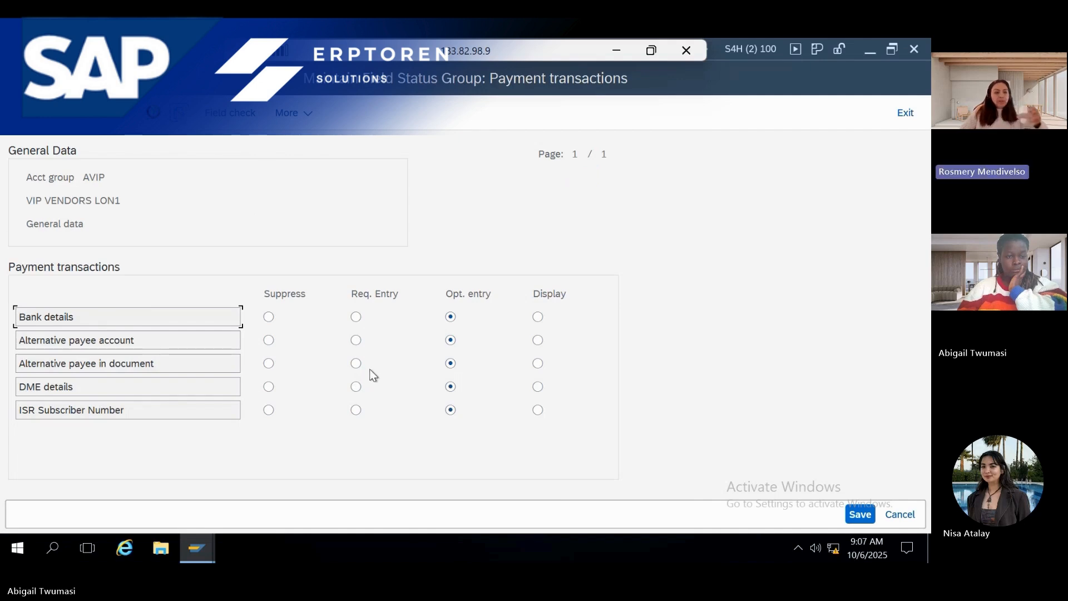
pyautogui.click(177, 113)
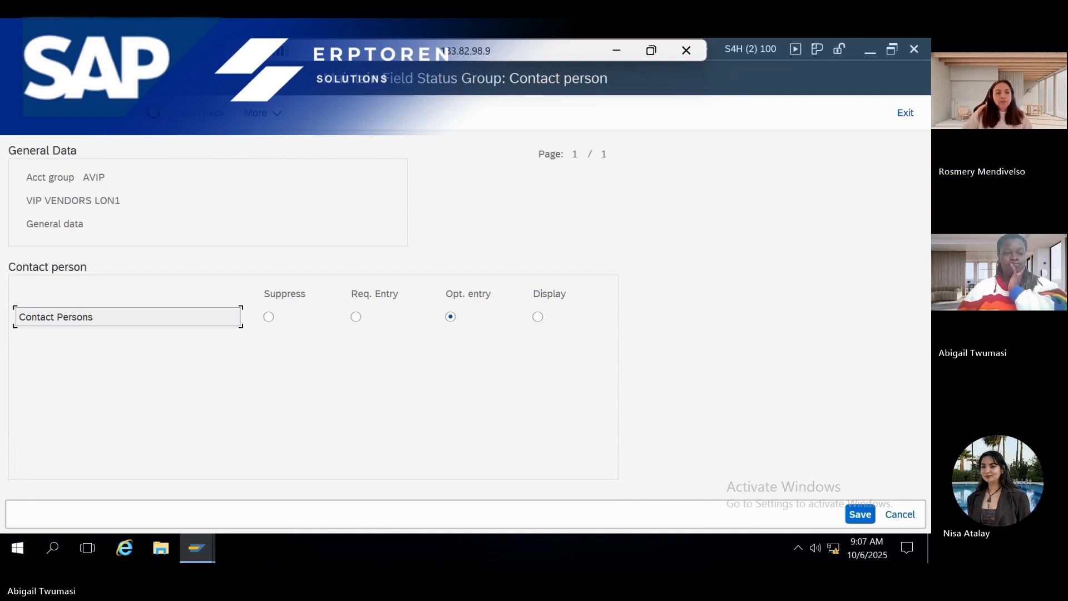
pyautogui.click(153, 112)
pyautogui.click(154, 111)
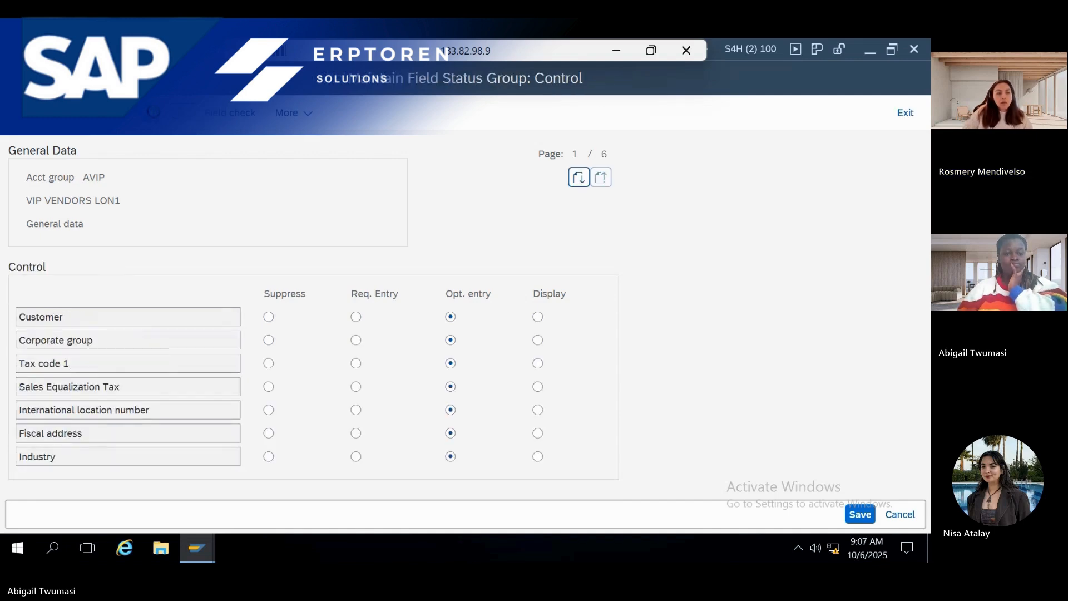
pyautogui.click(154, 112)
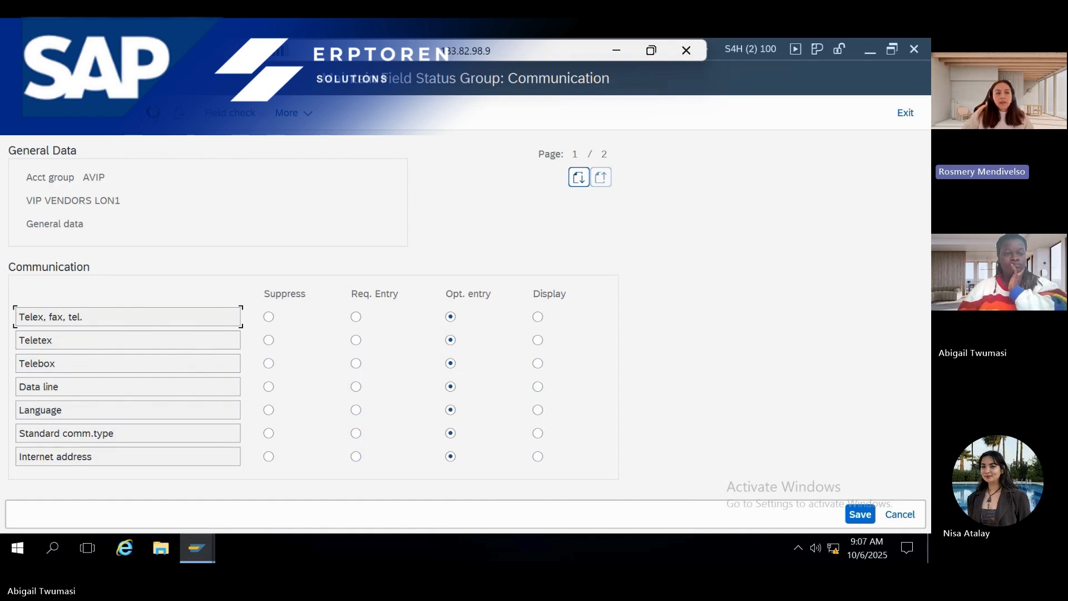
# In the Company Code Data field status of AVIP, make Reconciliation account a required entry in the Account management group
pyautogui.press('F3')
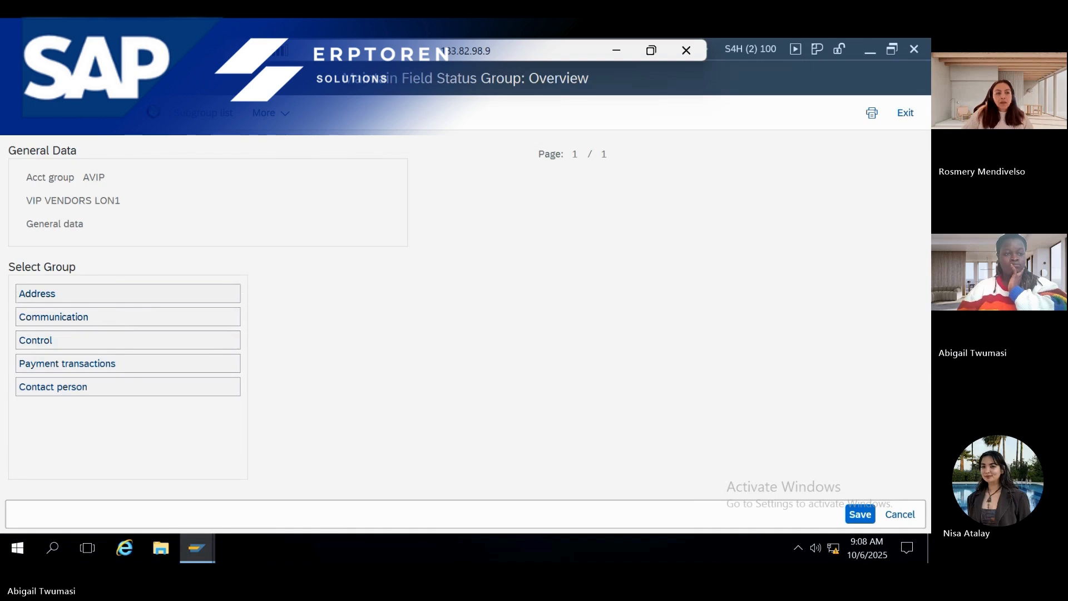
pyautogui.press('F3')
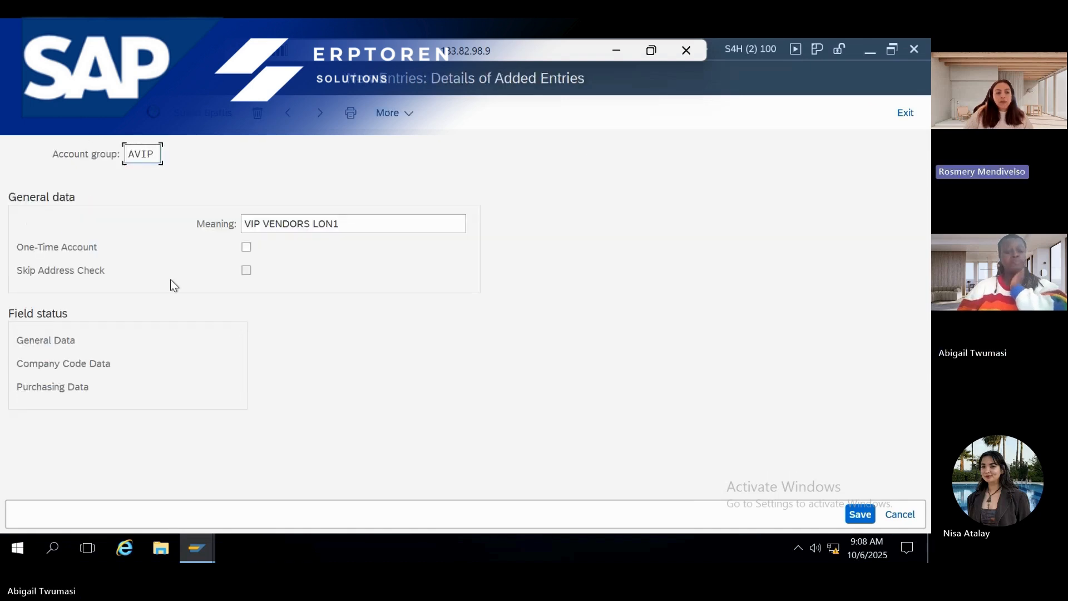
pyautogui.click(45, 362)
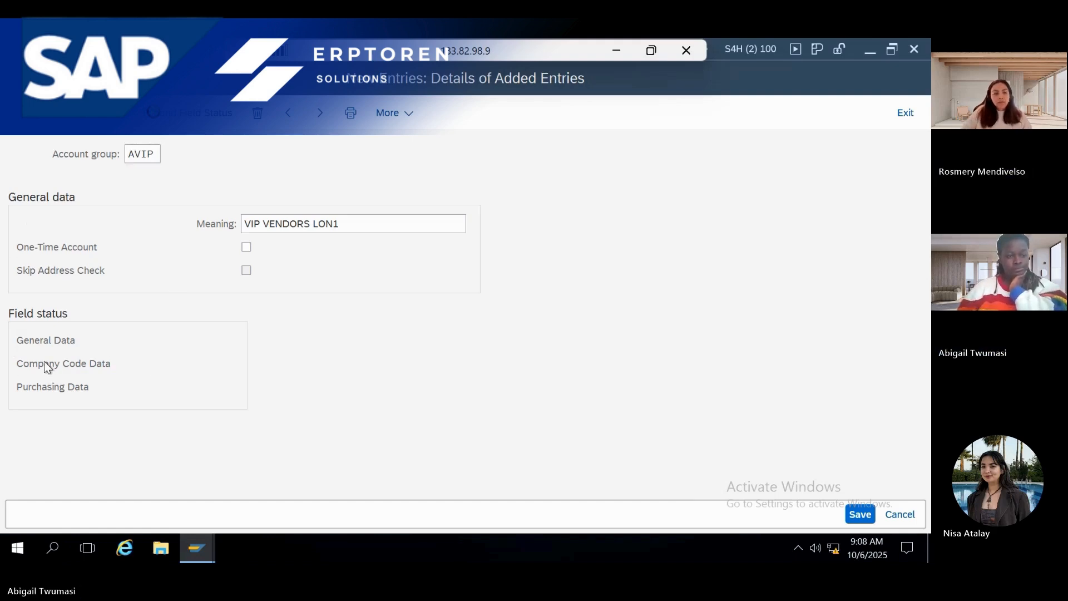
pyautogui.doubleClick(45, 364)
pyautogui.doubleClick(54, 299)
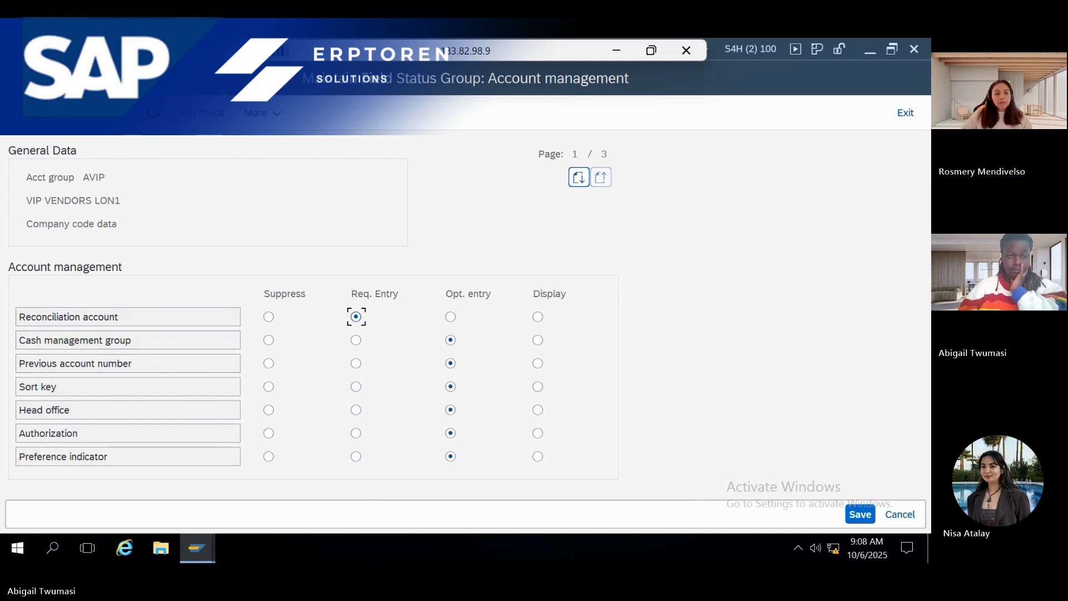
pyautogui.click(153, 113)
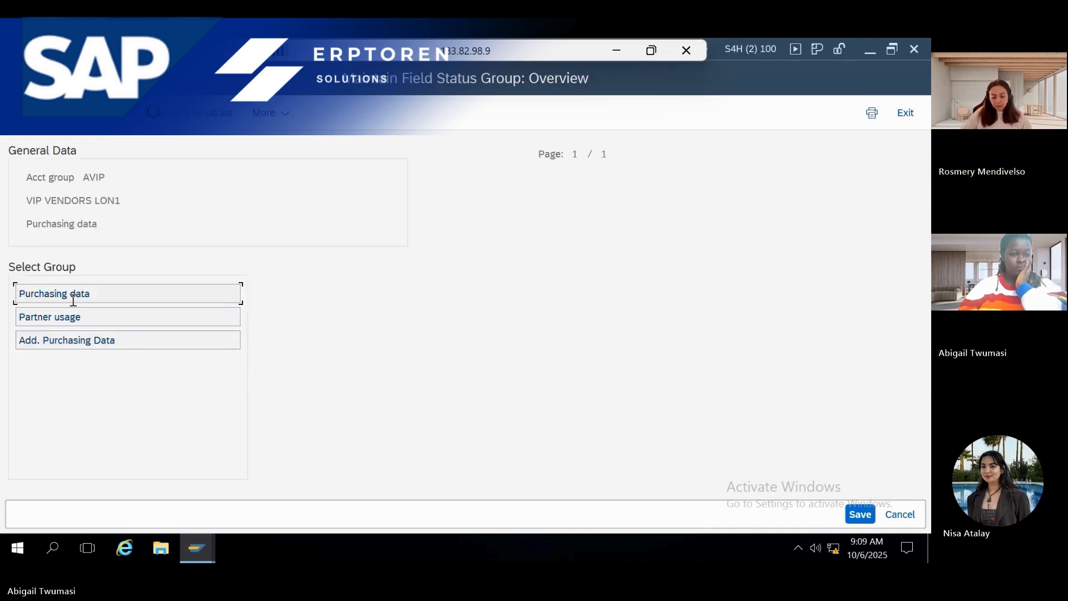
# In the Purchasing data group, make Purchase order currency, Terms of payment and Goods-receipt-based inv.verif. required entries
pyautogui.doubleClick(61, 294)
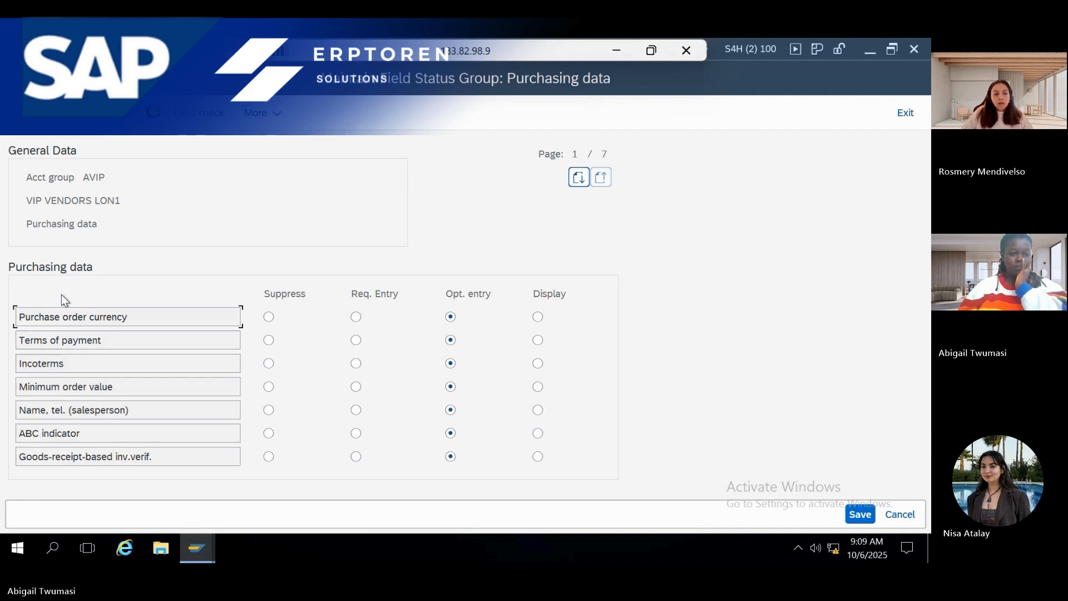
pyautogui.click(356, 317)
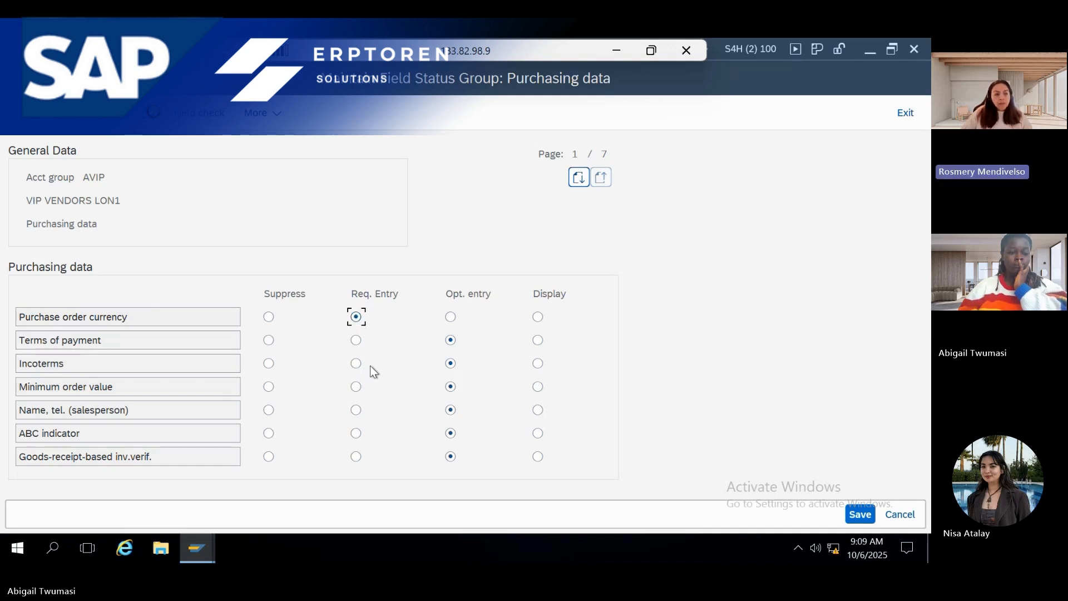
pyautogui.click(356, 340)
pyautogui.click(357, 457)
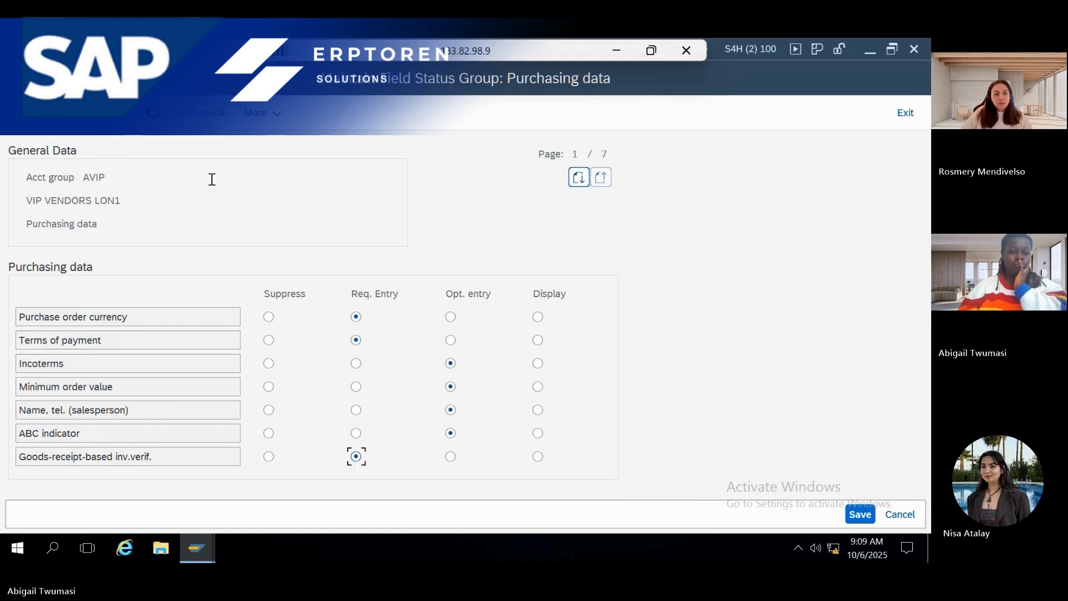
# Review the Partner usage and Add. Purchasing Data field status groups, then return to the AVIP account group details
pyautogui.click(153, 112)
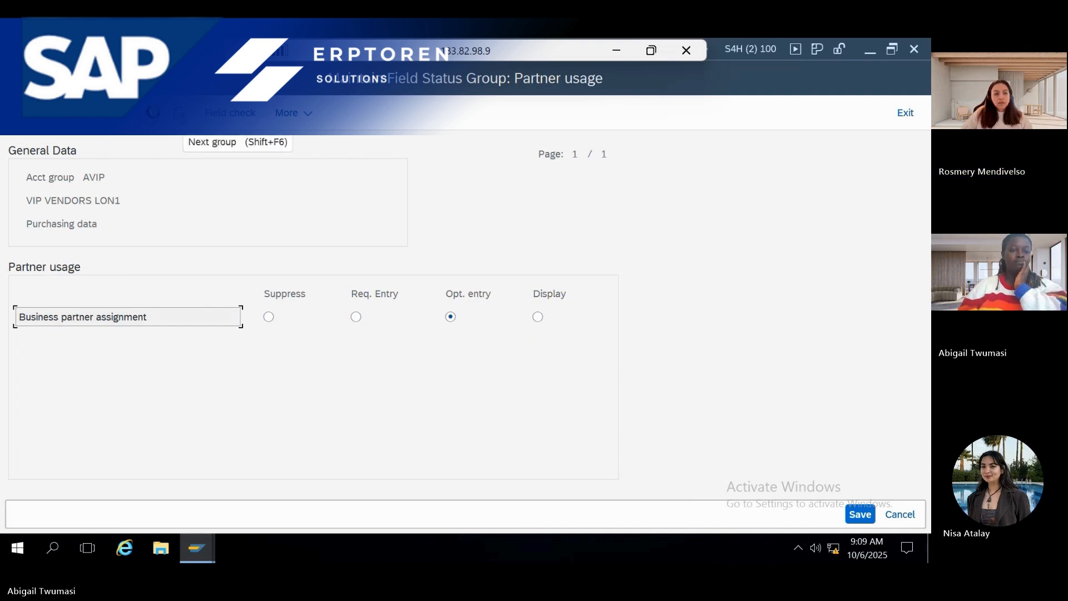
pyautogui.click(179, 113)
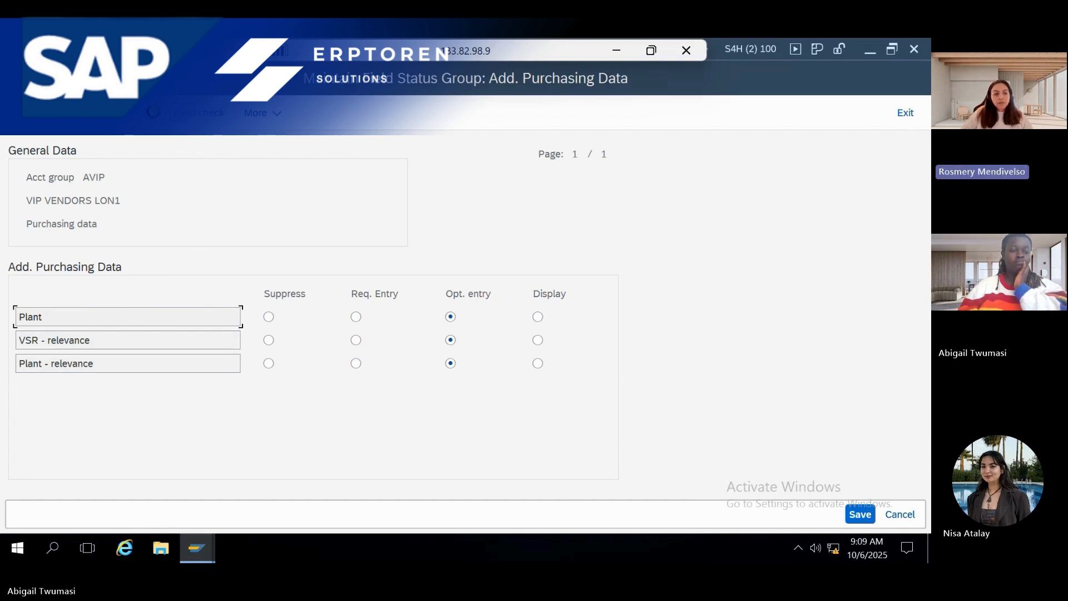
pyautogui.press('F3')
pyautogui.press('F3')
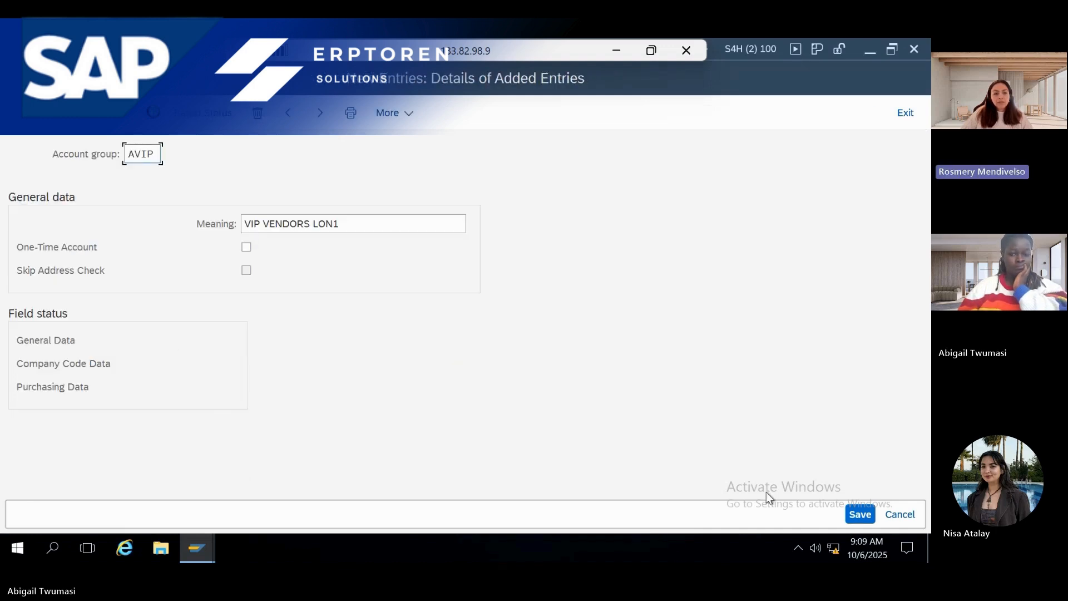
# Save account group AVIP under a new customizing request with the short description LON1 VENDOR GROUP AP50
pyautogui.click(860, 514)
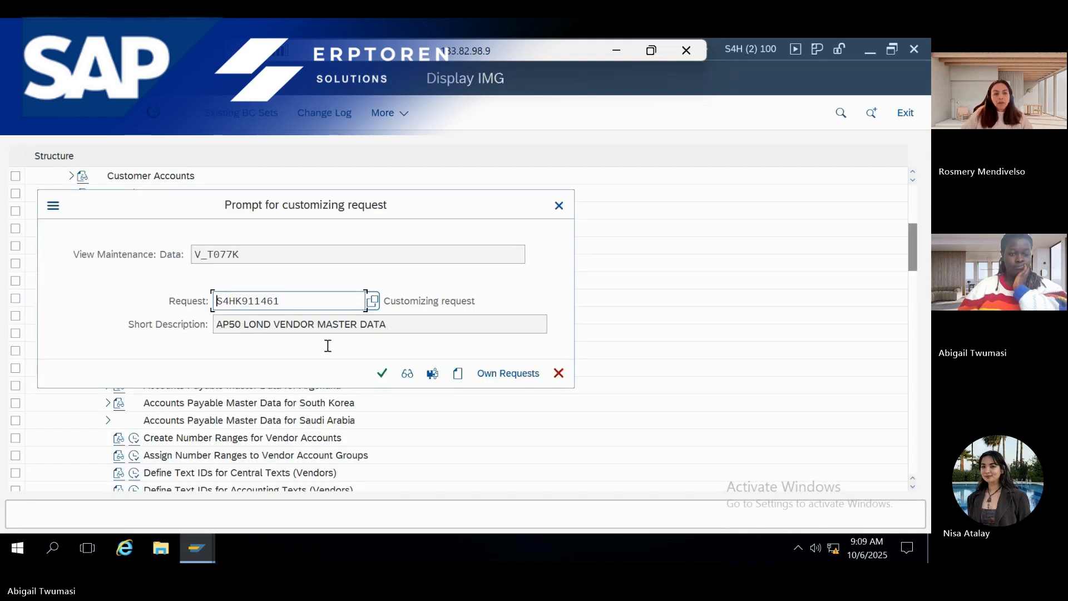
pyautogui.click(457, 373)
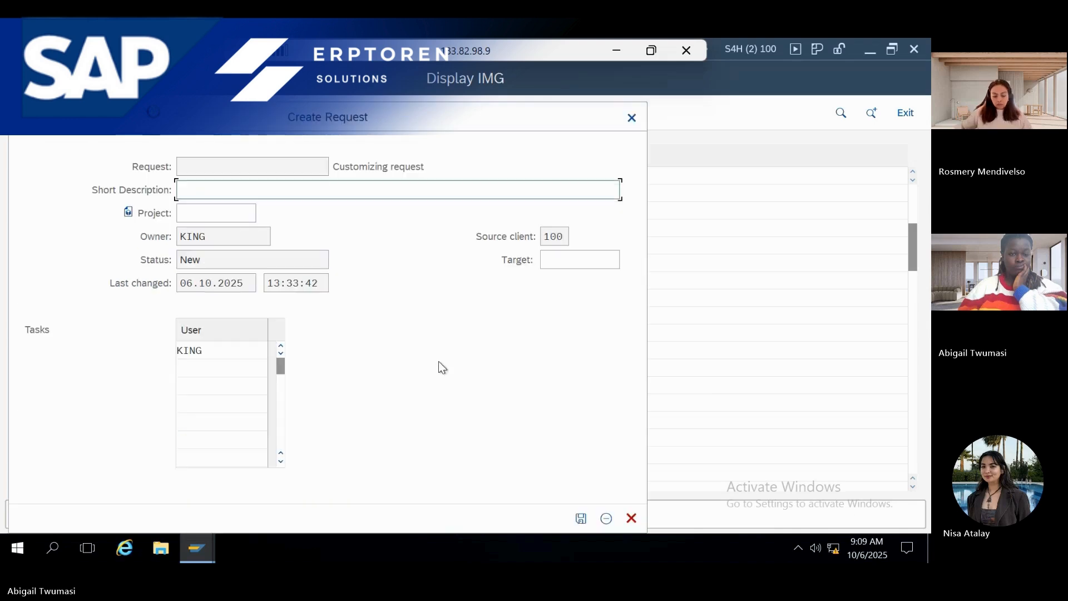
pyautogui.write('LON')
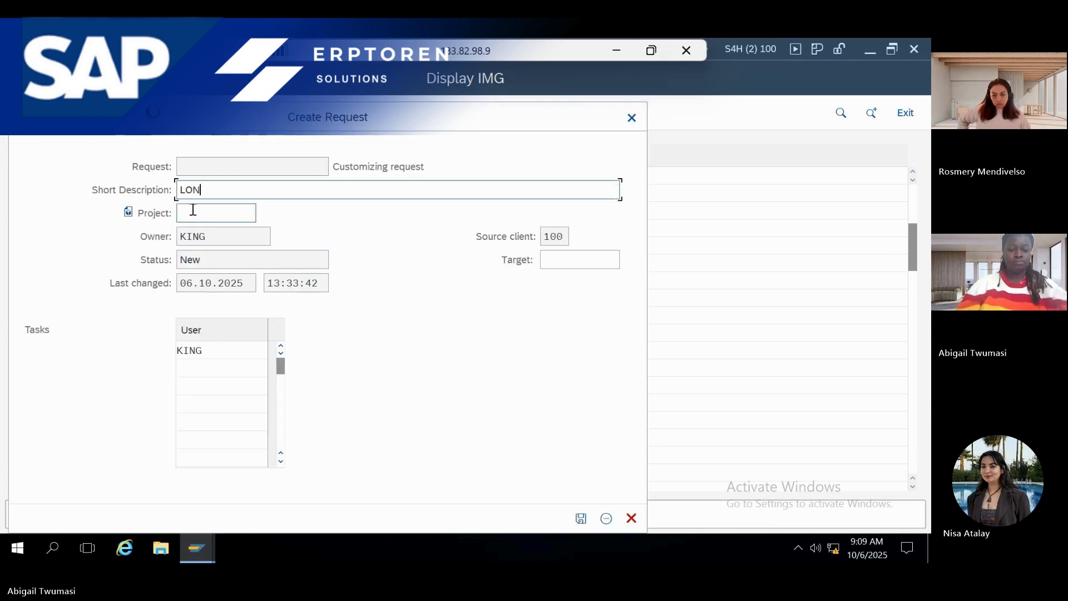
pyautogui.write('1 ')
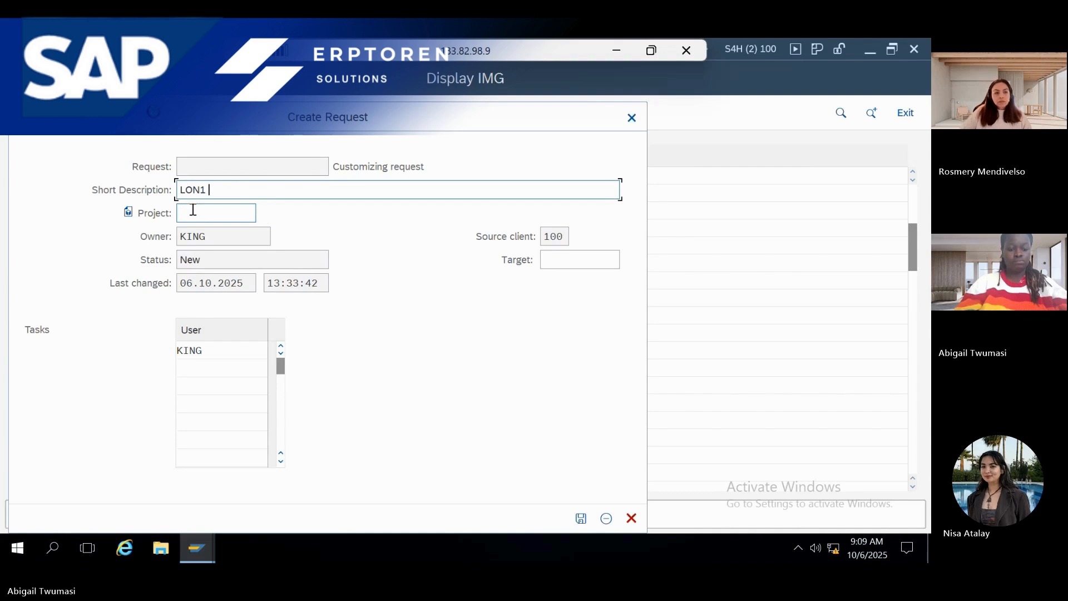
pyautogui.write('VENDOE')
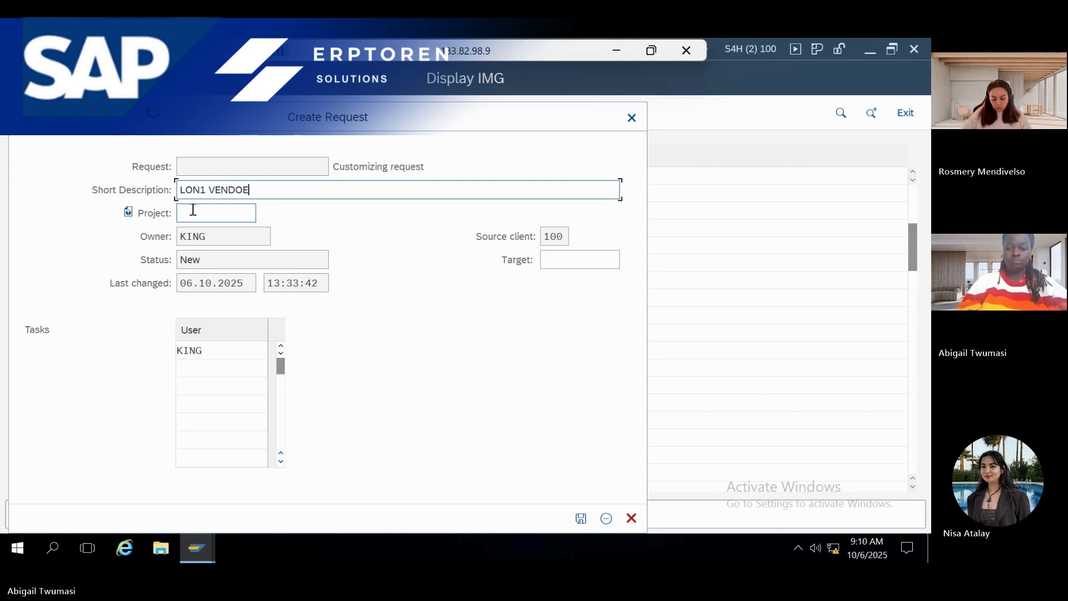
pyautogui.press('BackSpace')
pyautogui.write('R GR')
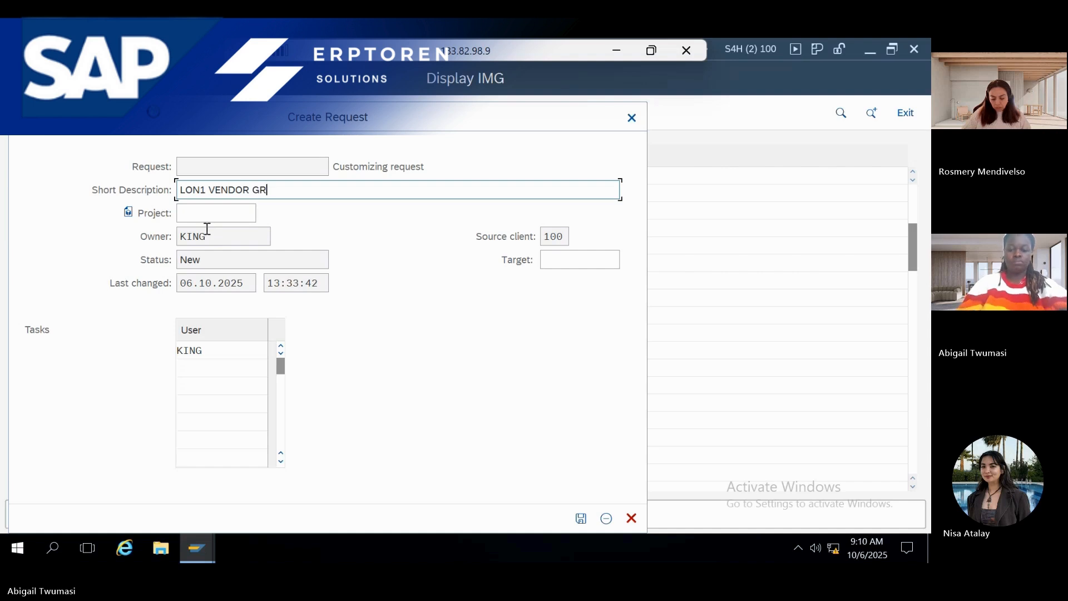
pyautogui.write('OUP ')
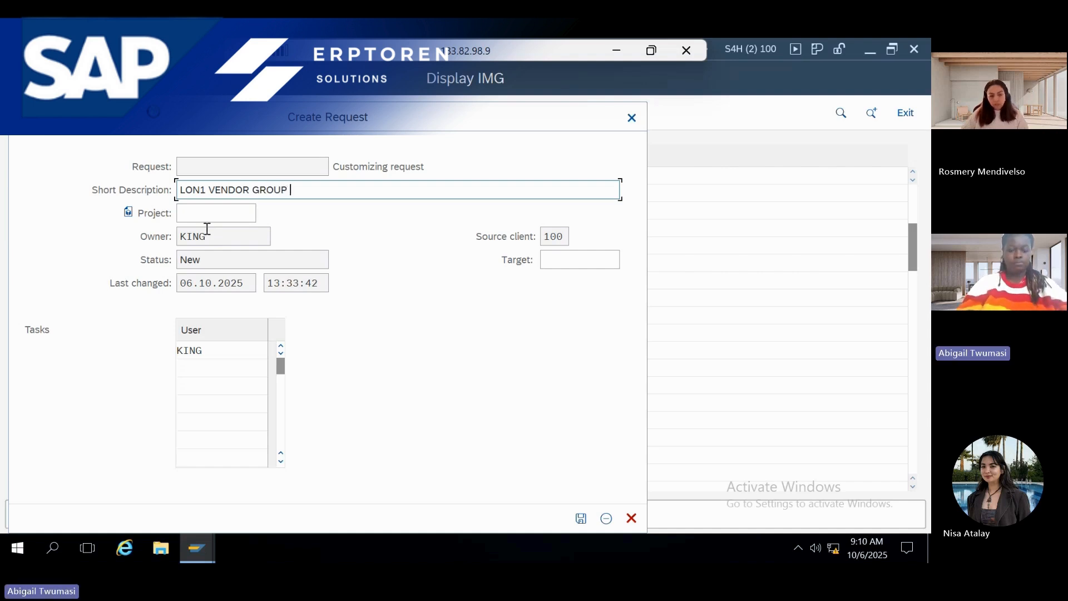
pyautogui.write('AP50')
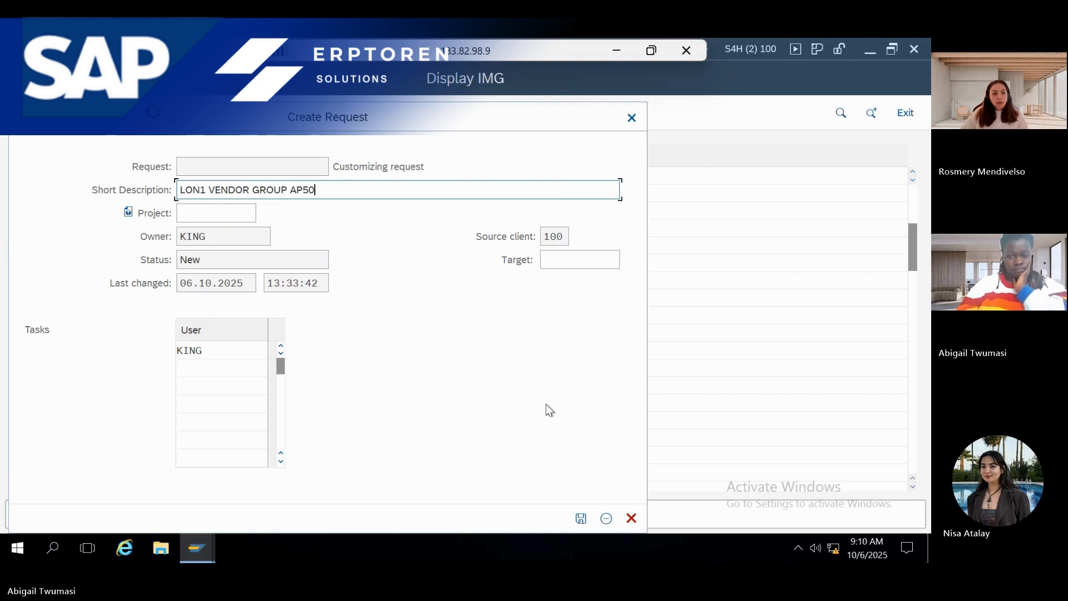
pyautogui.click(581, 518)
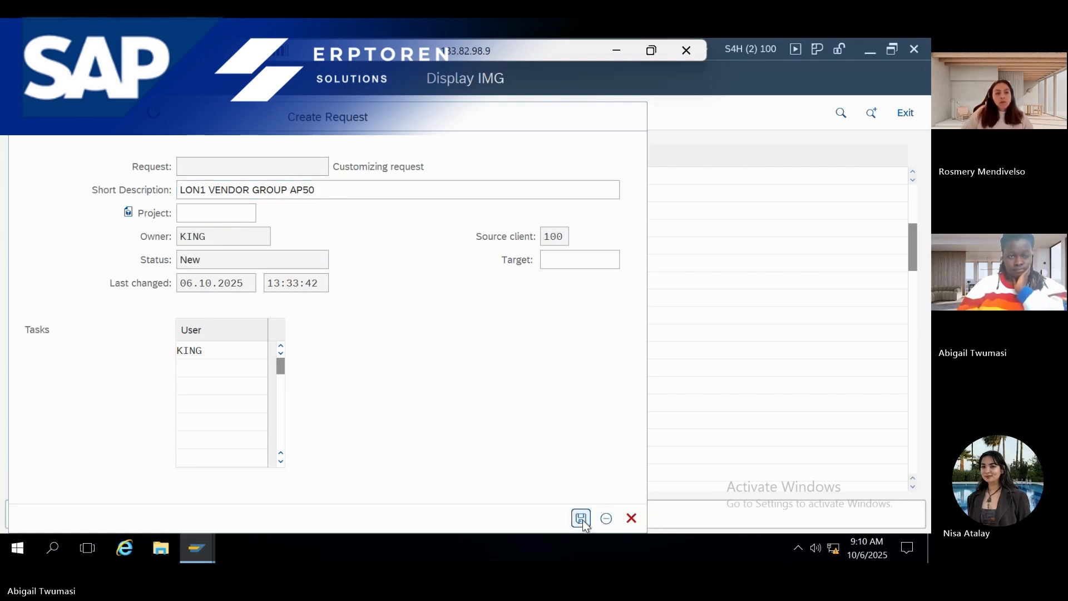
pyautogui.click(382, 372)
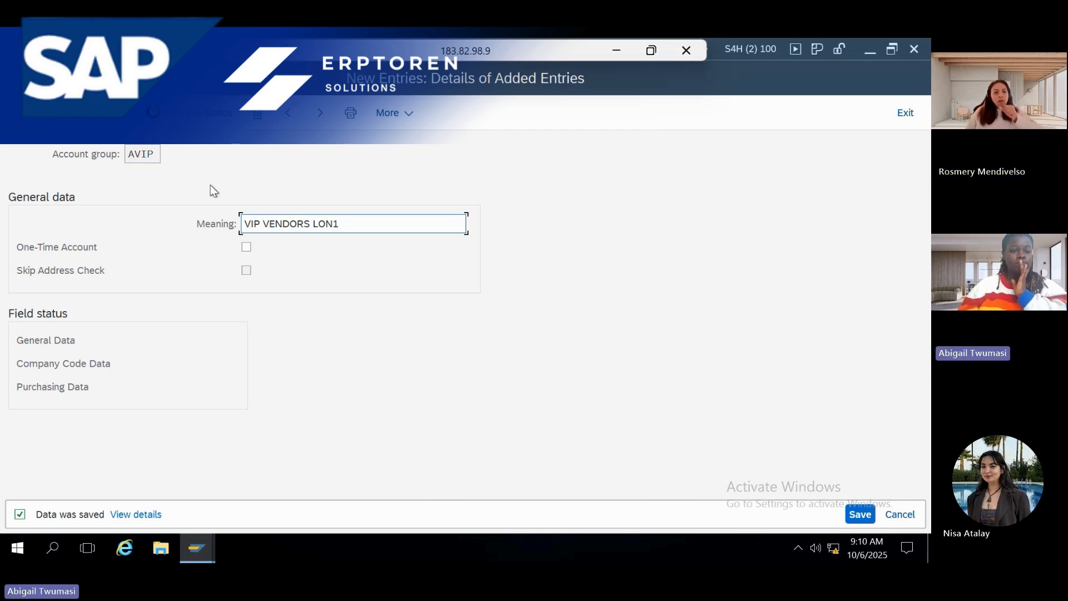
# Add a new vendor account group ALOC with the meaning LOCAL VENDORS LON1 AP50
pyautogui.press('F3')
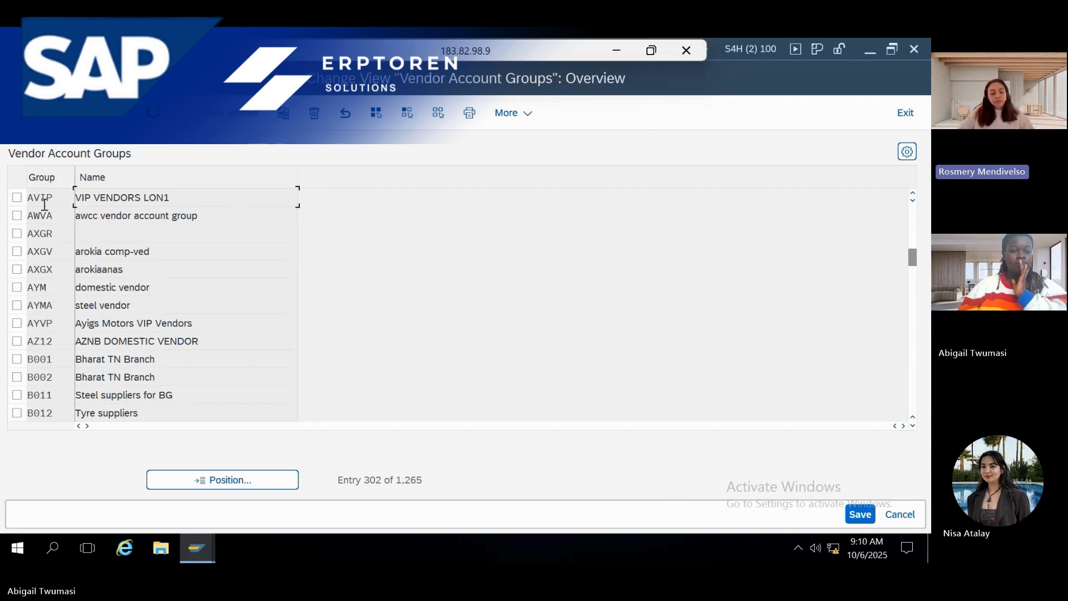
pyautogui.click(221, 120)
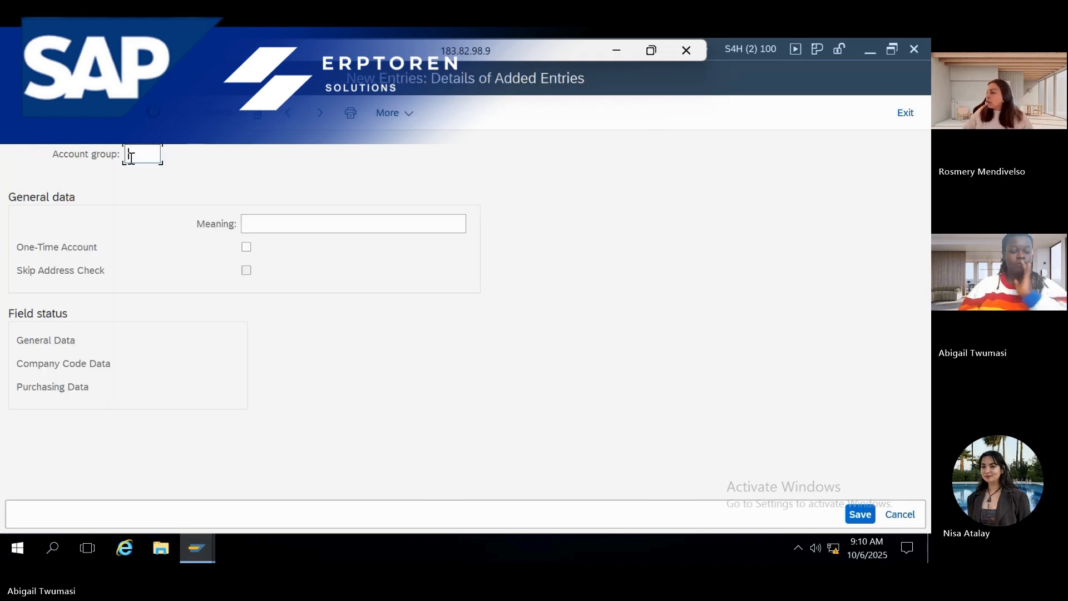
pyautogui.write('A')
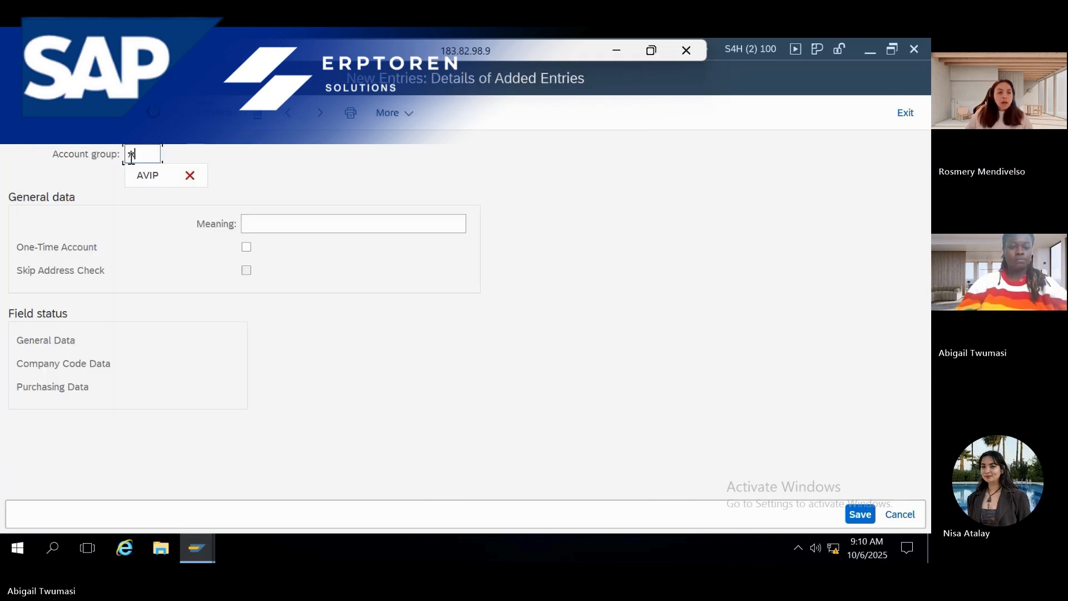
pyautogui.write('LOC')
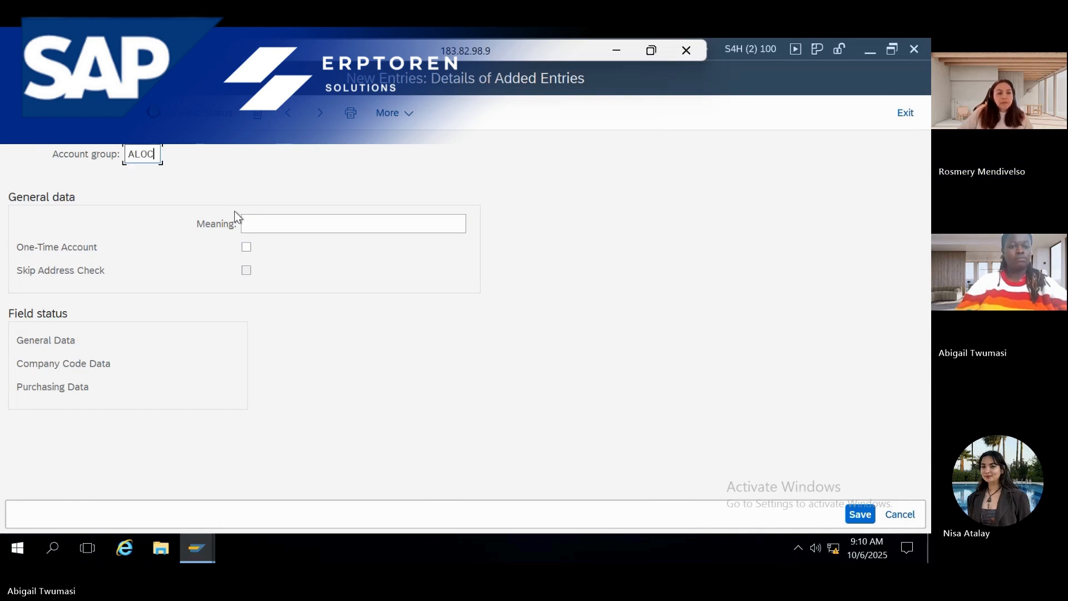
pyautogui.click(256, 223)
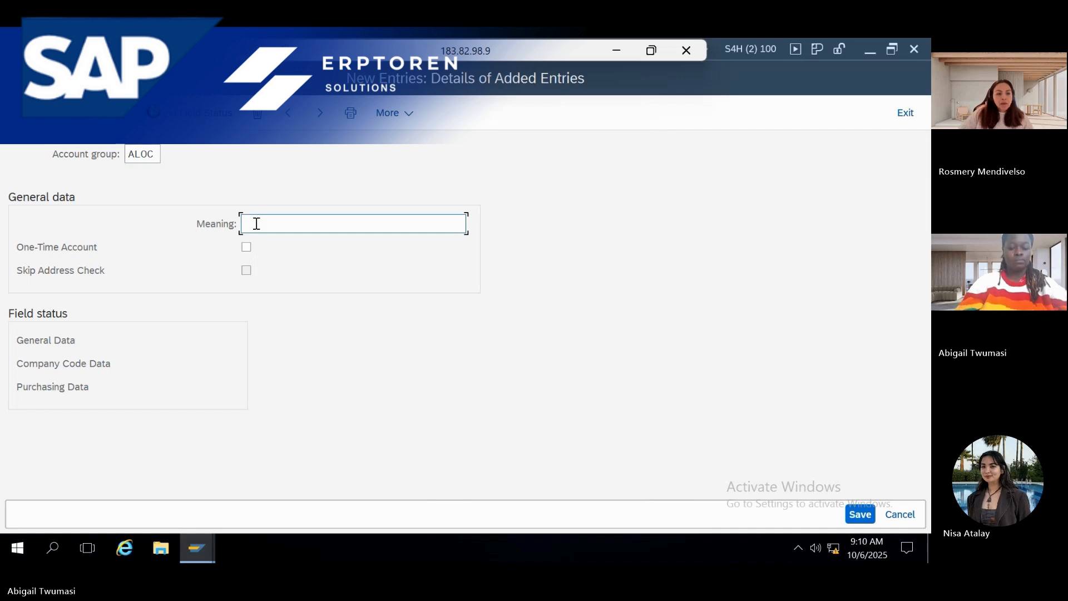
pyautogui.write('LOCAL VENDIRS')
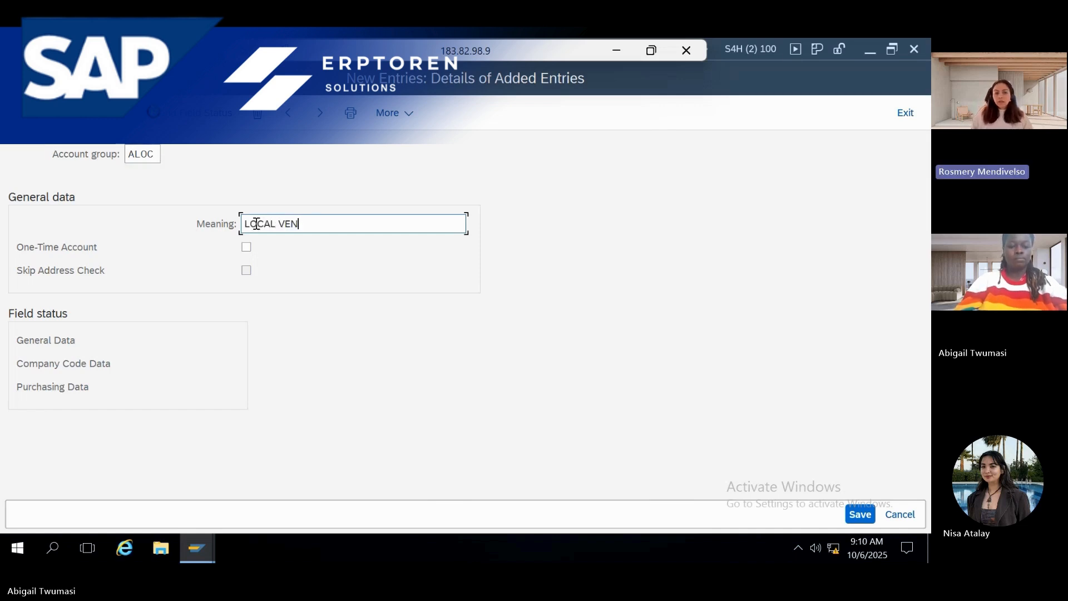
pyautogui.press('BackSpace')
pyautogui.press('BackSpace')
pyautogui.press('BackSpace')
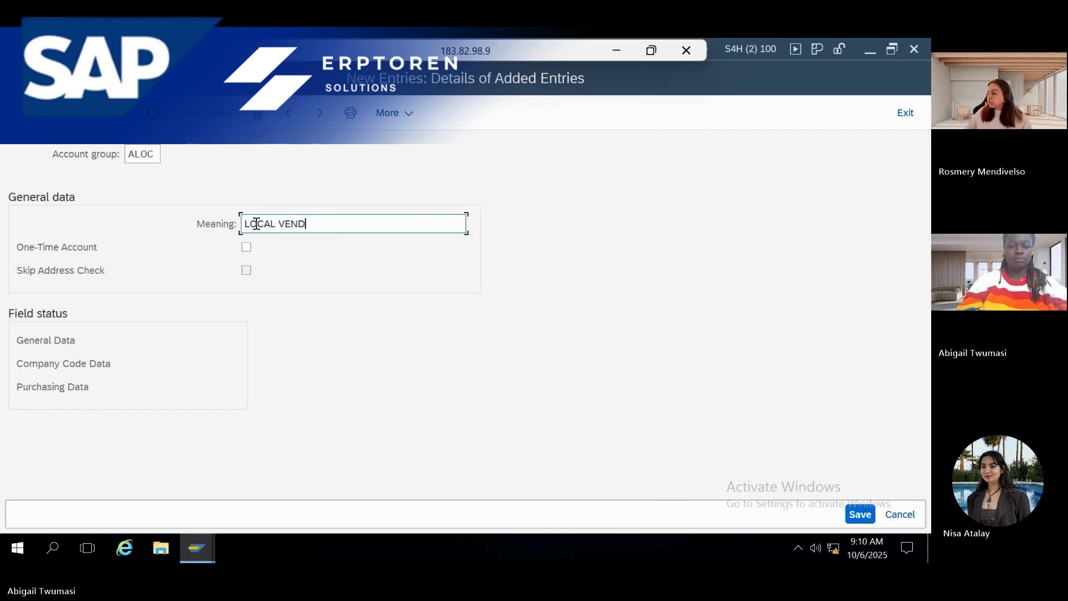
pyautogui.write('ORS ')
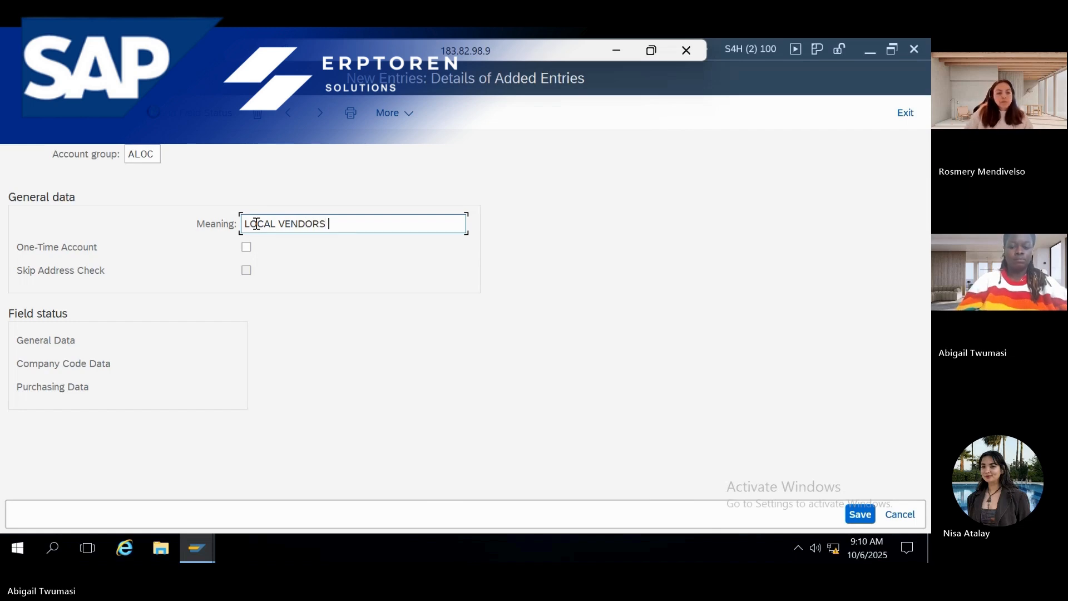
pyautogui.write('LON1')
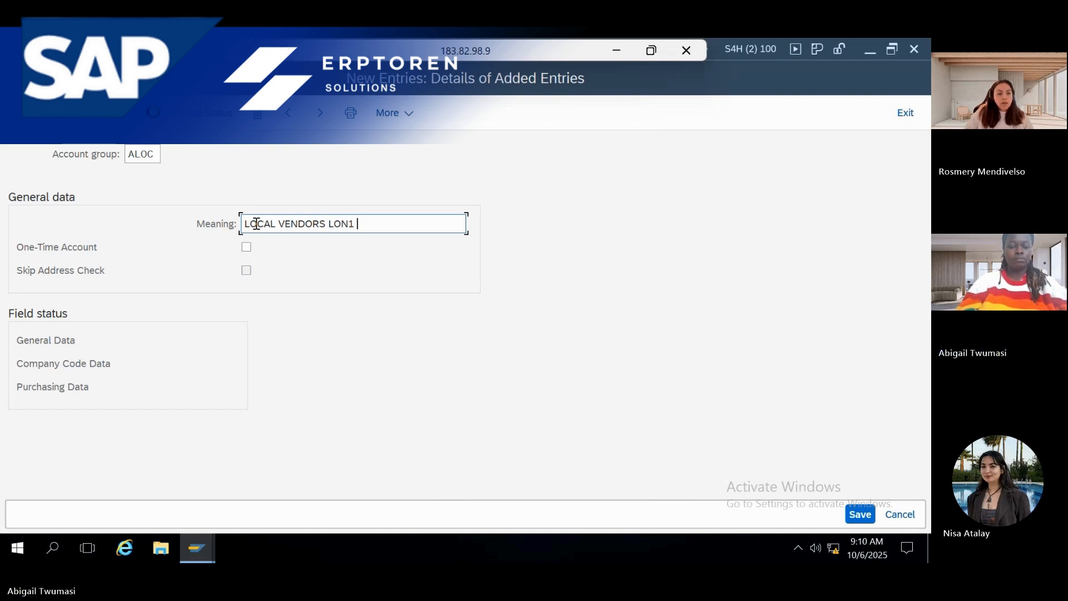
pyautogui.write(' AP50')
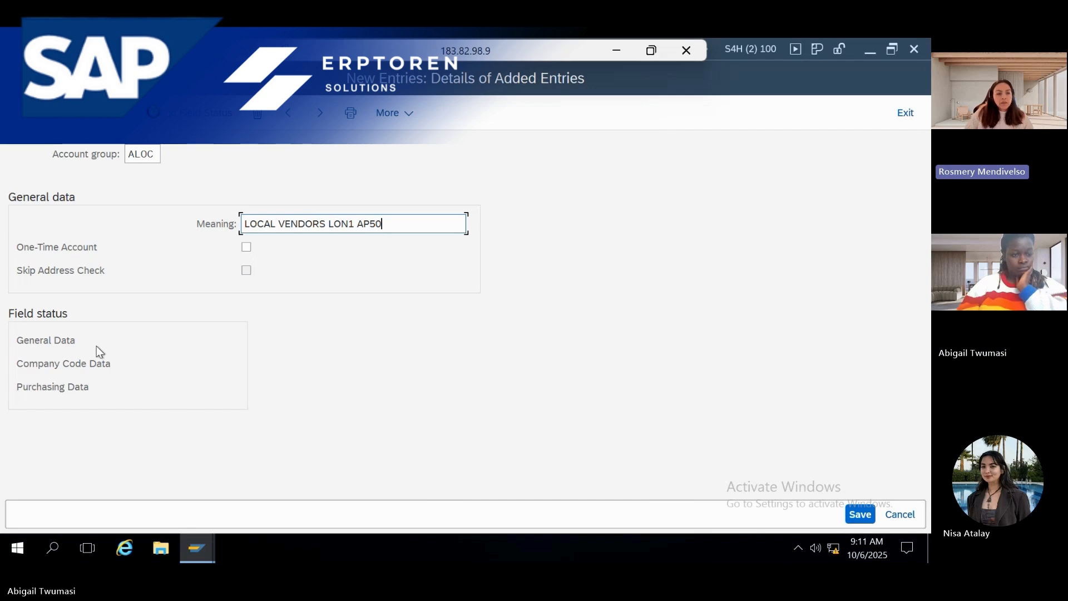
# In ALOC's General Data field status, make the Address fields Name 1, Search term and Postal code, city required entries
pyautogui.click(43, 345)
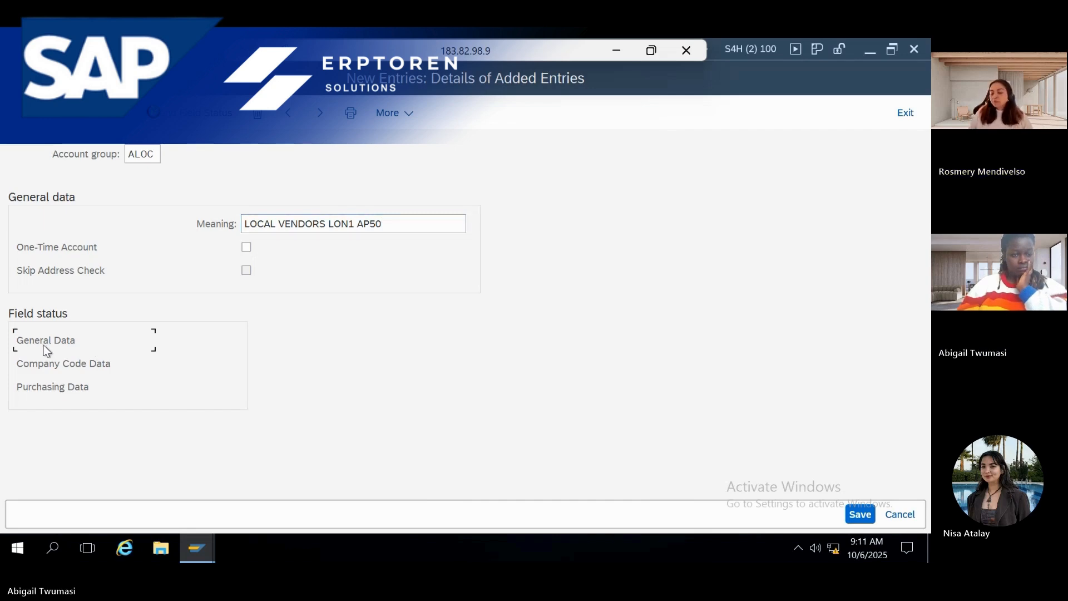
pyautogui.doubleClick(43, 344)
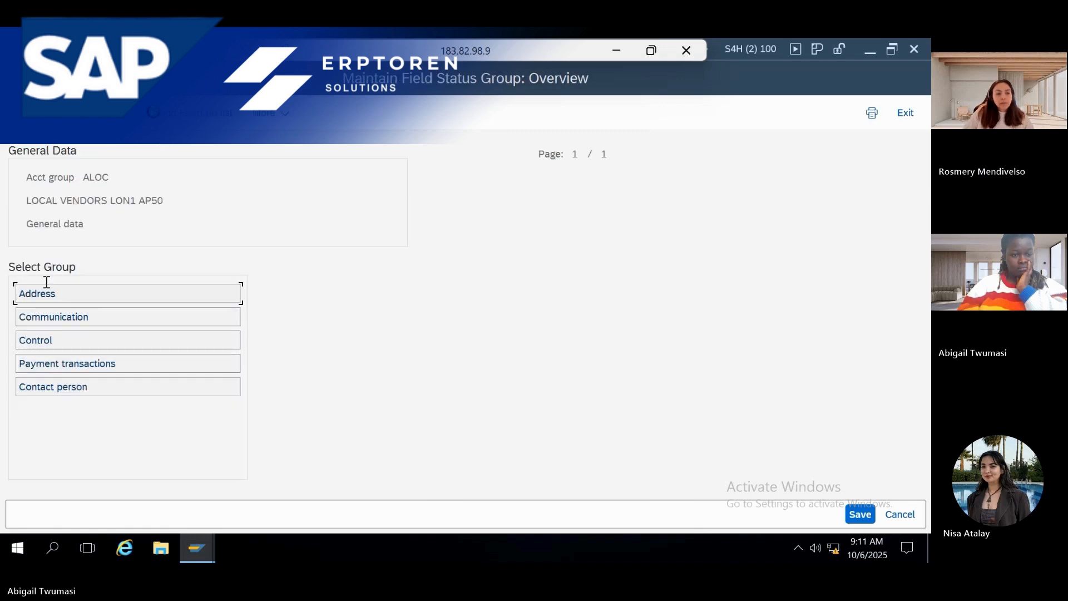
pyautogui.doubleClick(45, 300)
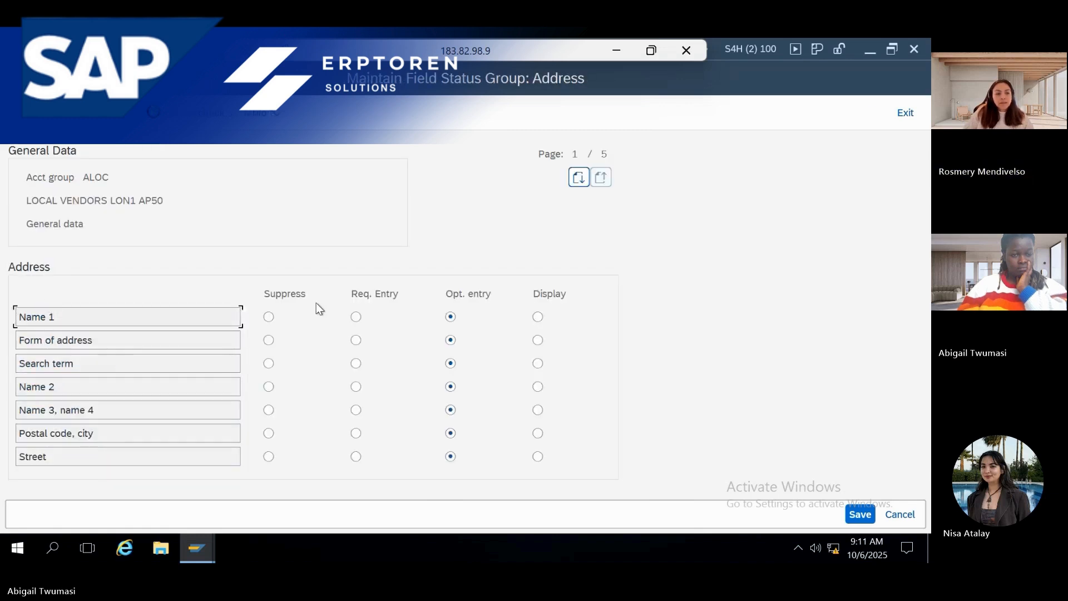
pyautogui.click(356, 317)
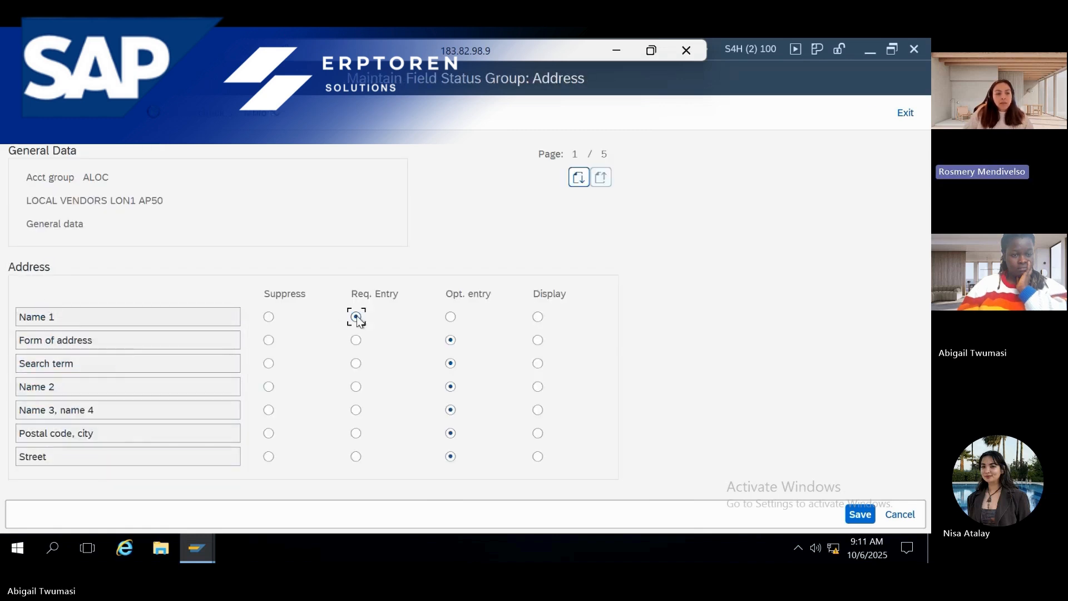
pyautogui.click(357, 364)
pyautogui.click(356, 432)
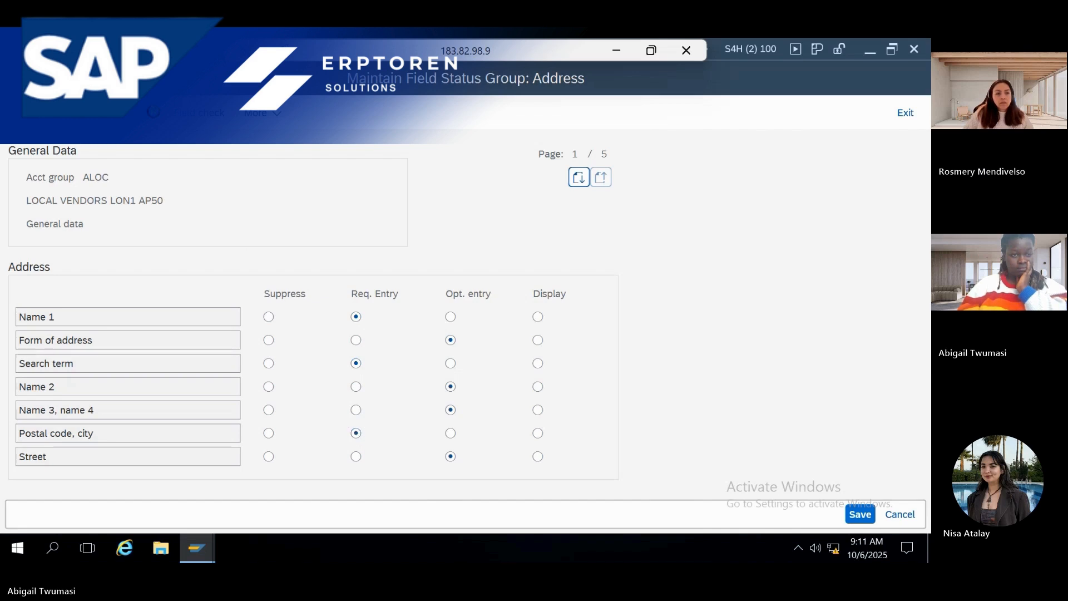
# Review the remaining General Data field status groups from Communication through Contact person, then return to the ALOC account group details
pyautogui.click(154, 112)
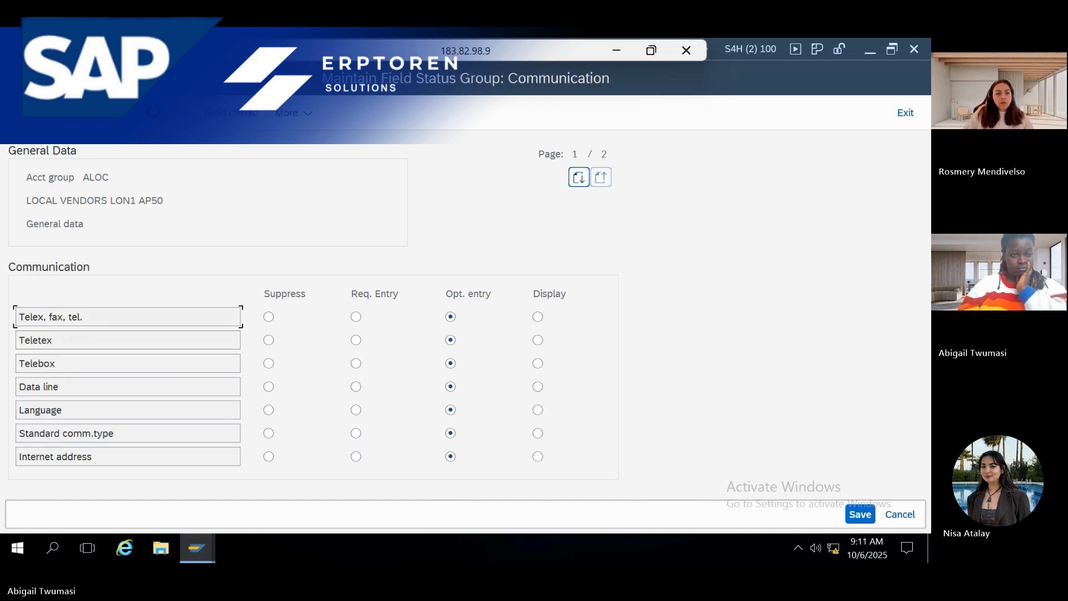
pyautogui.click(175, 112)
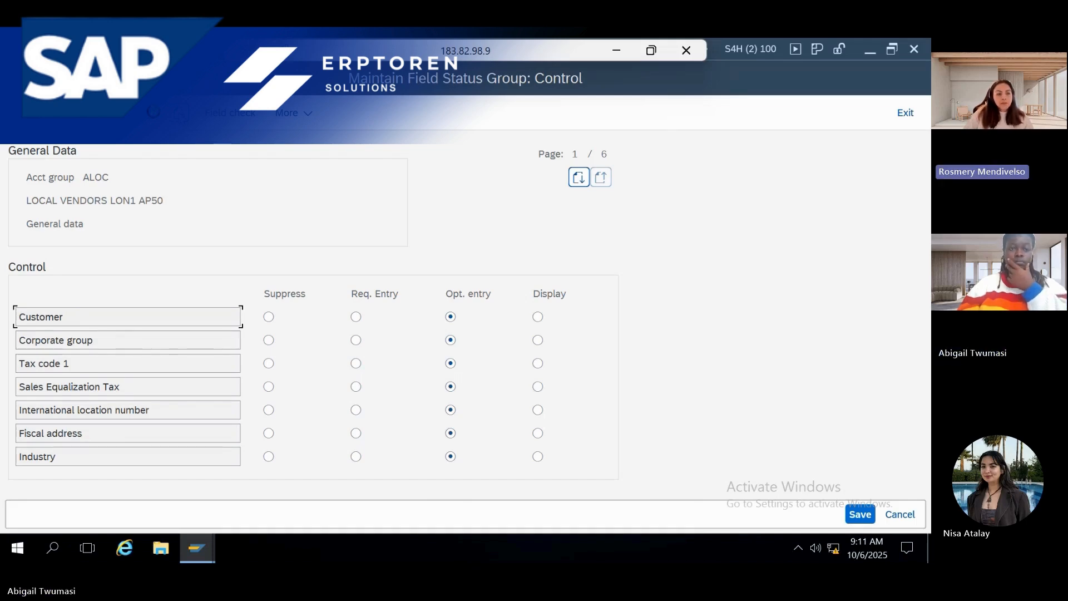
pyautogui.click(181, 113)
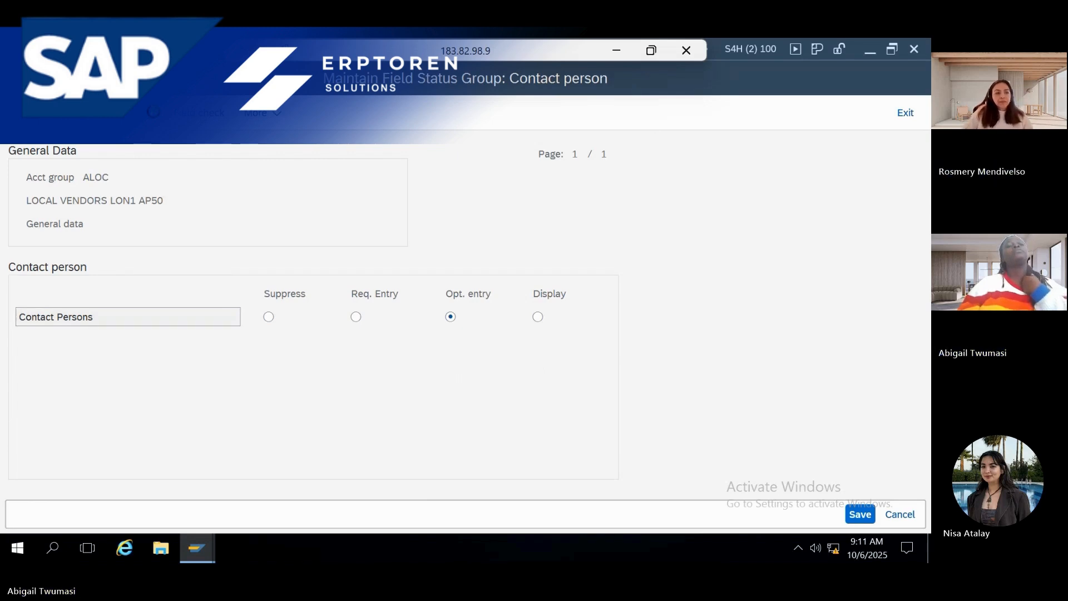
pyautogui.click(16, 78)
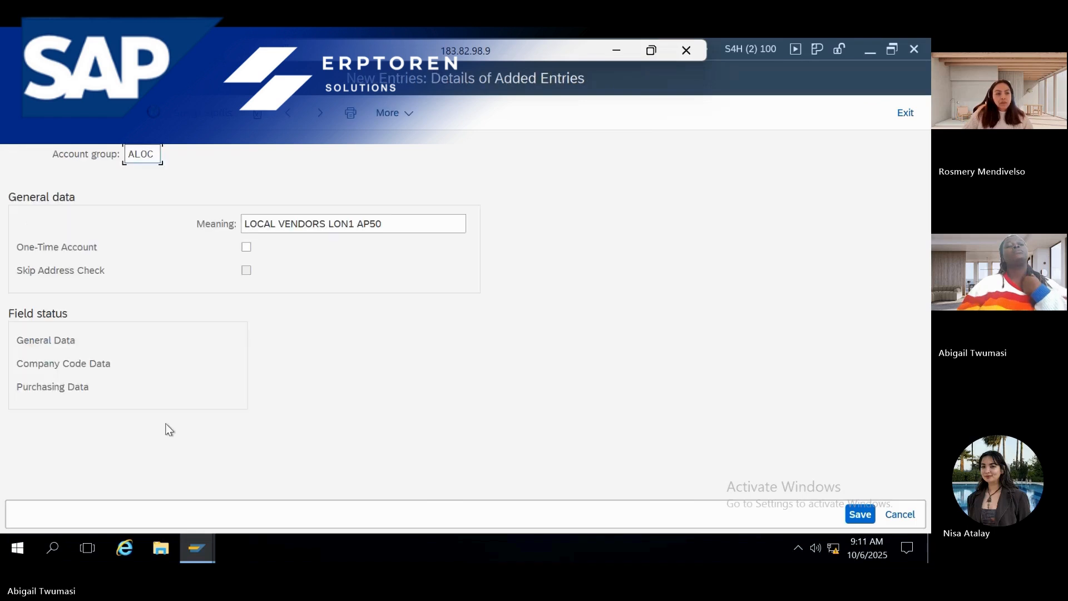
# In ALOC's Company Code Data field status, make Reconciliation account under Account management and Terms of payment under Payment transactions required entries
pyautogui.doubleClick(78, 364)
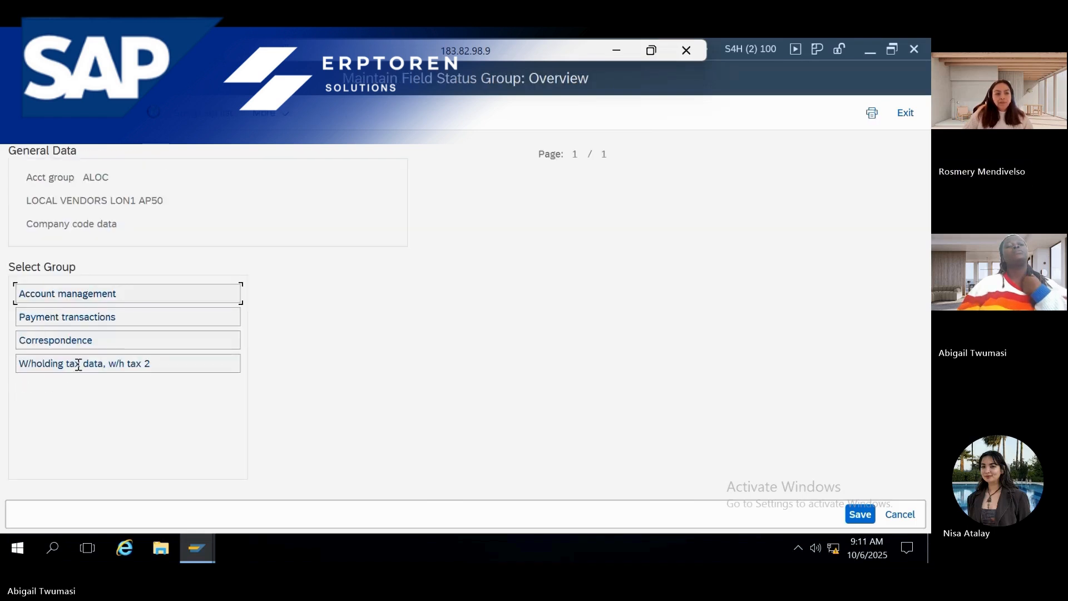
pyautogui.doubleClick(102, 294)
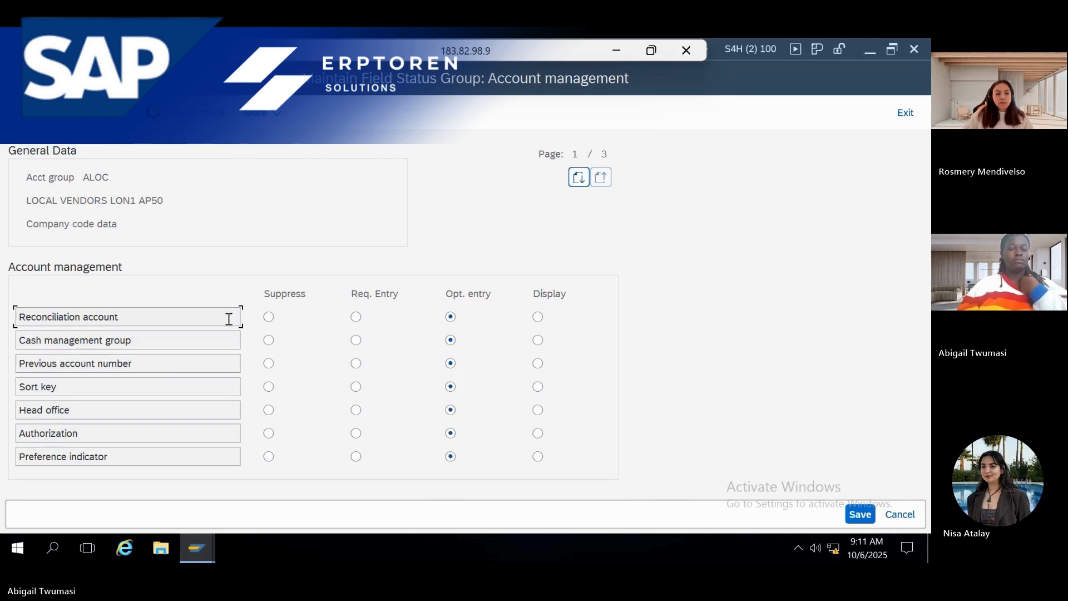
pyautogui.click(356, 317)
pyautogui.press('F8')
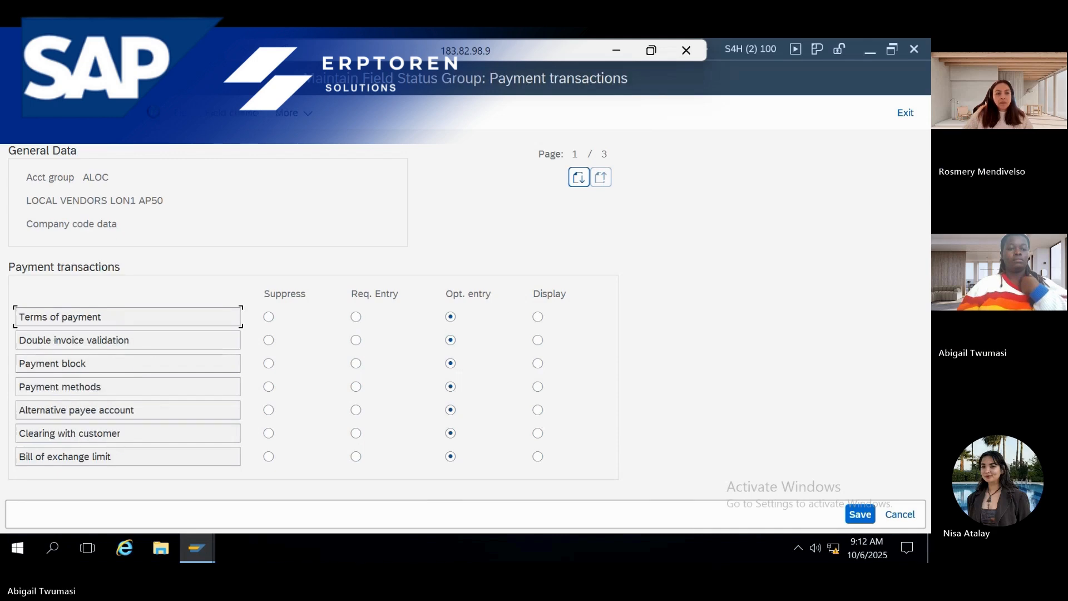
pyautogui.click(356, 317)
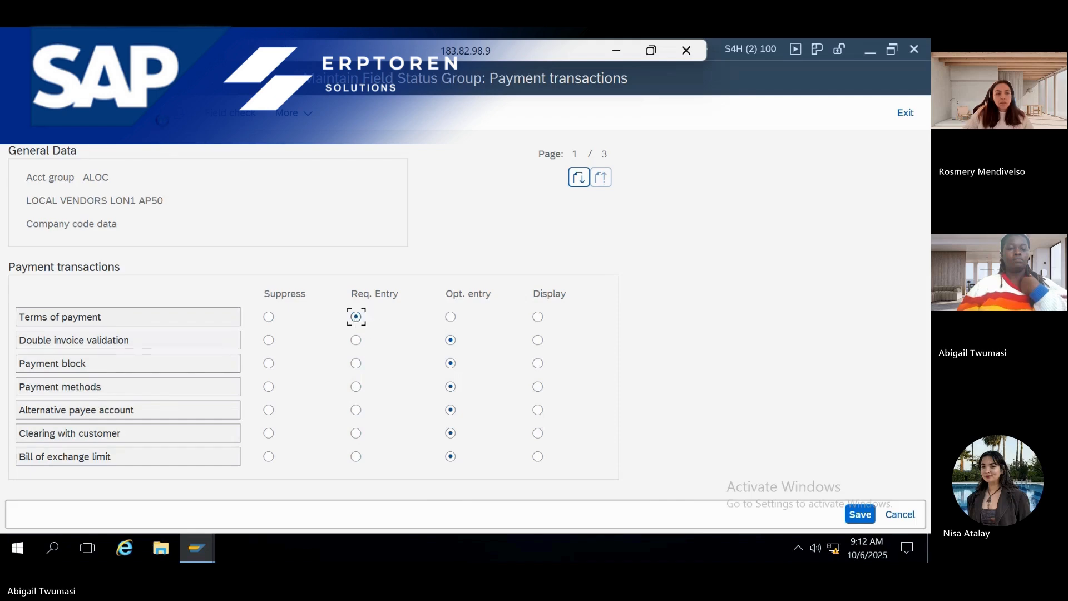
# Review the Correspondence and W/holding tax data, w/h tax 2 field status groups, then return to the ALOC account group details
pyautogui.press('F8')
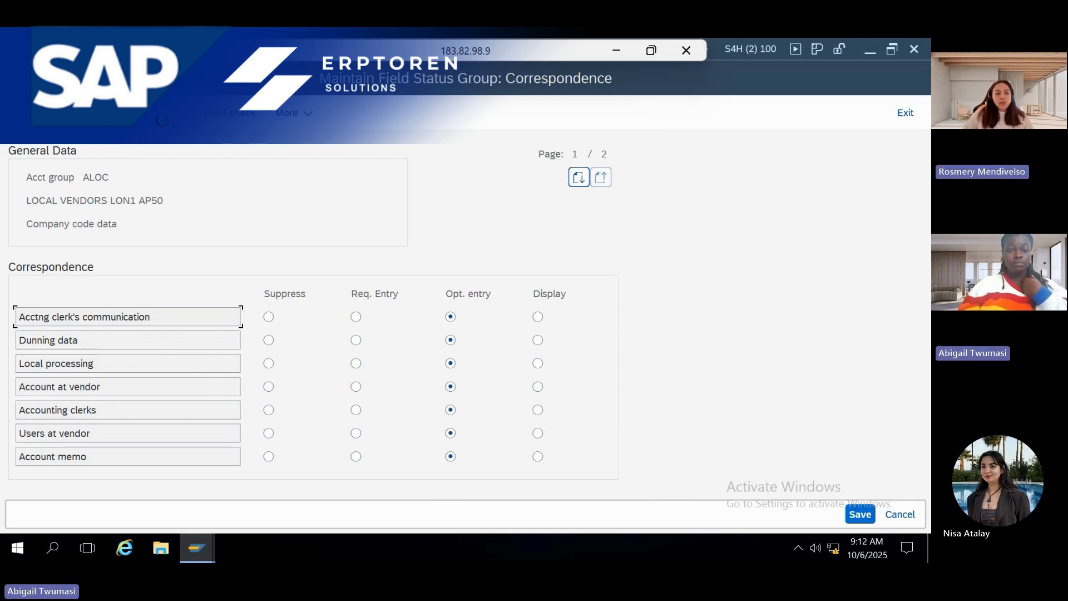
pyautogui.press('pagedown')
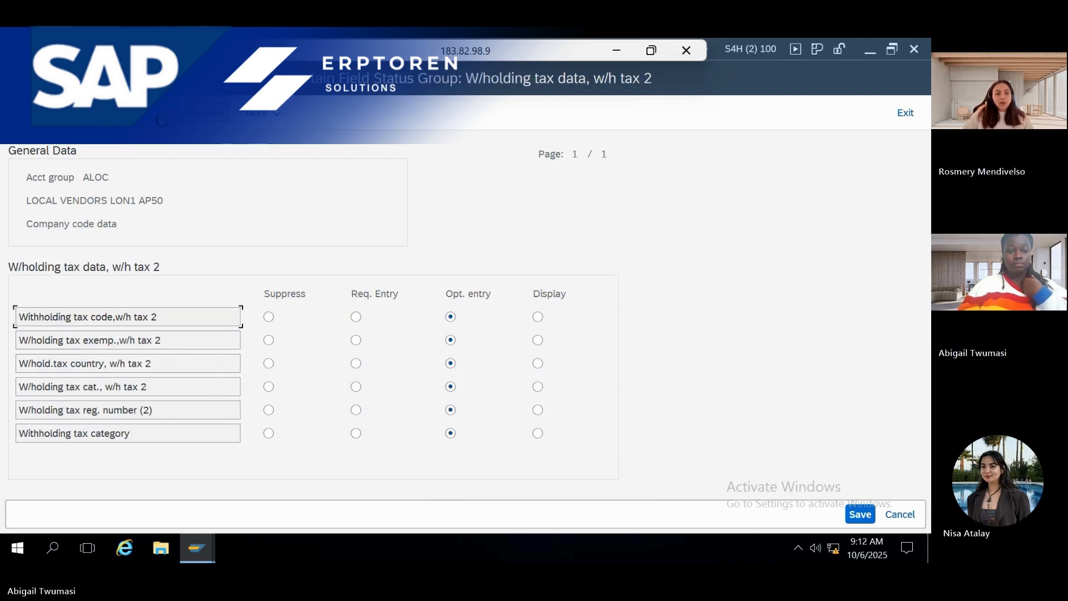
pyautogui.press('F2')
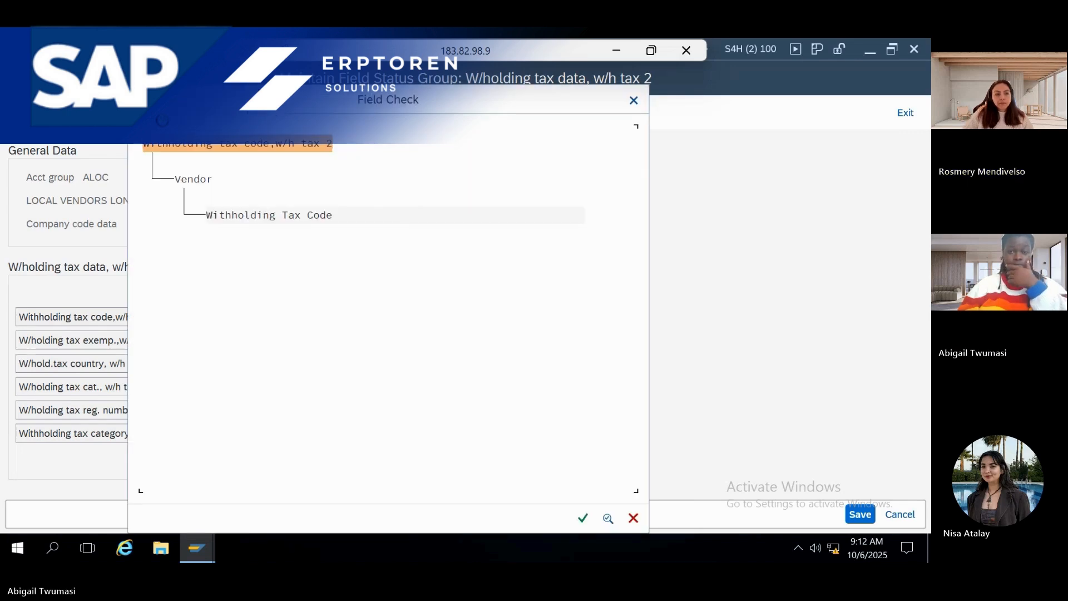
pyautogui.click(633, 100)
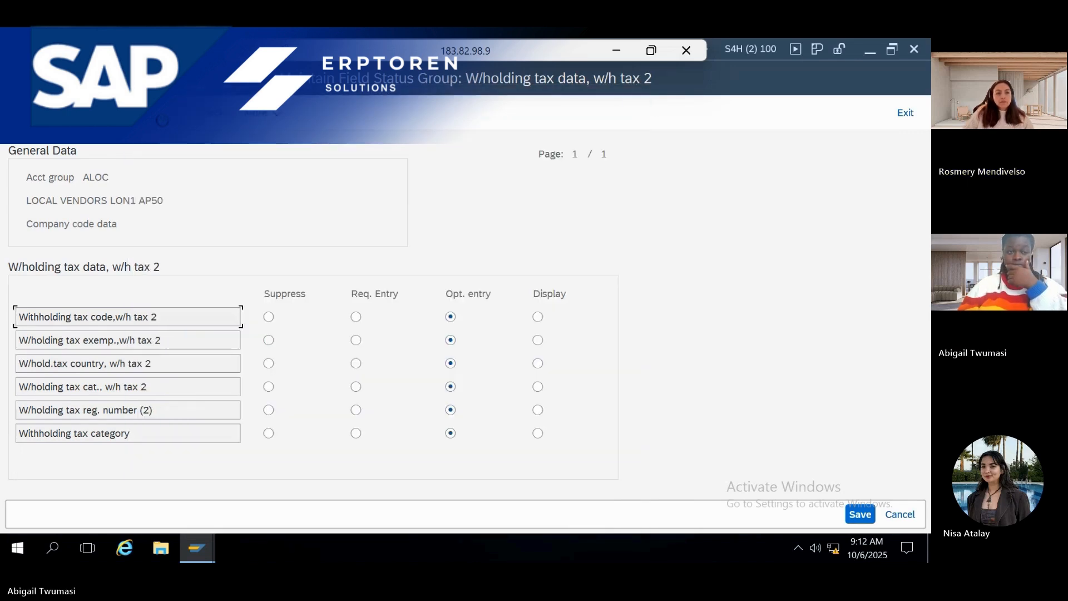
pyautogui.press('F3')
pyautogui.press('F3')
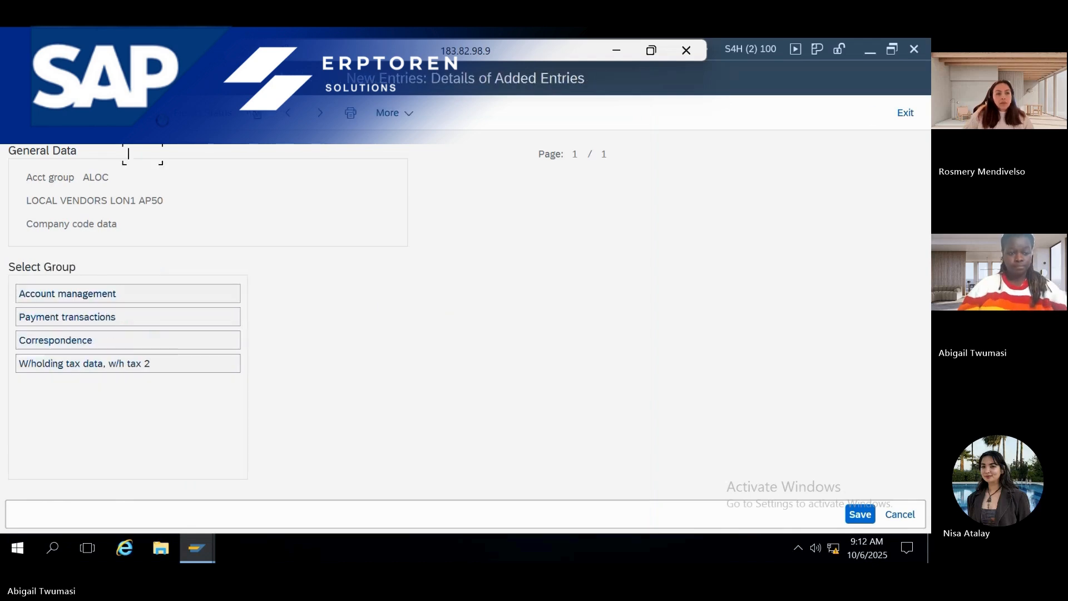
# In the Purchasing data group of ALOC's Purchasing Data field status, make Purchase order currency and Terms of payment required entries
pyautogui.doubleClick(58, 391)
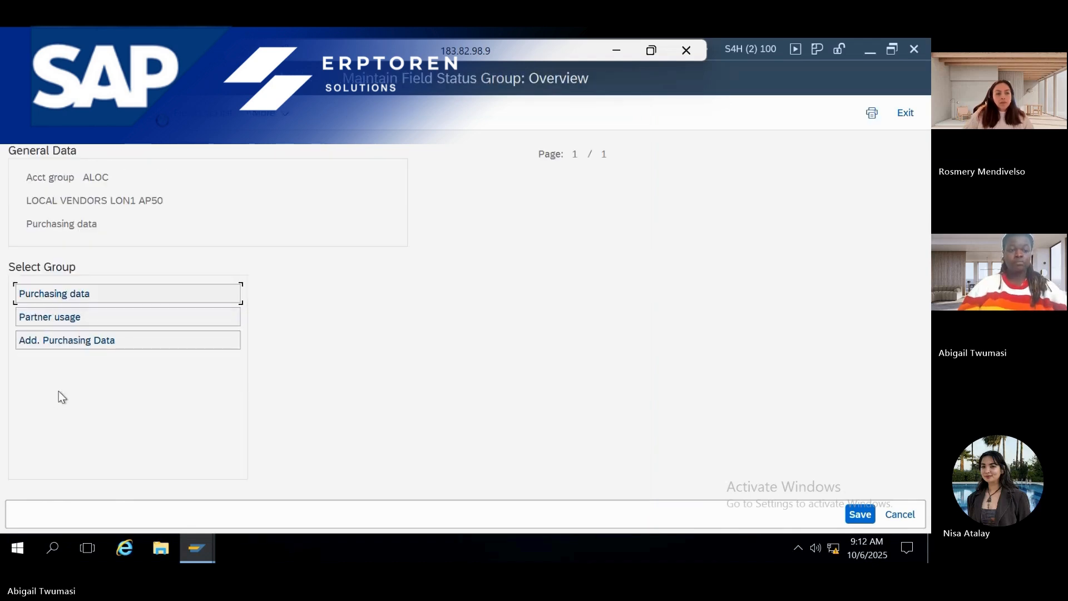
pyautogui.doubleClick(54, 295)
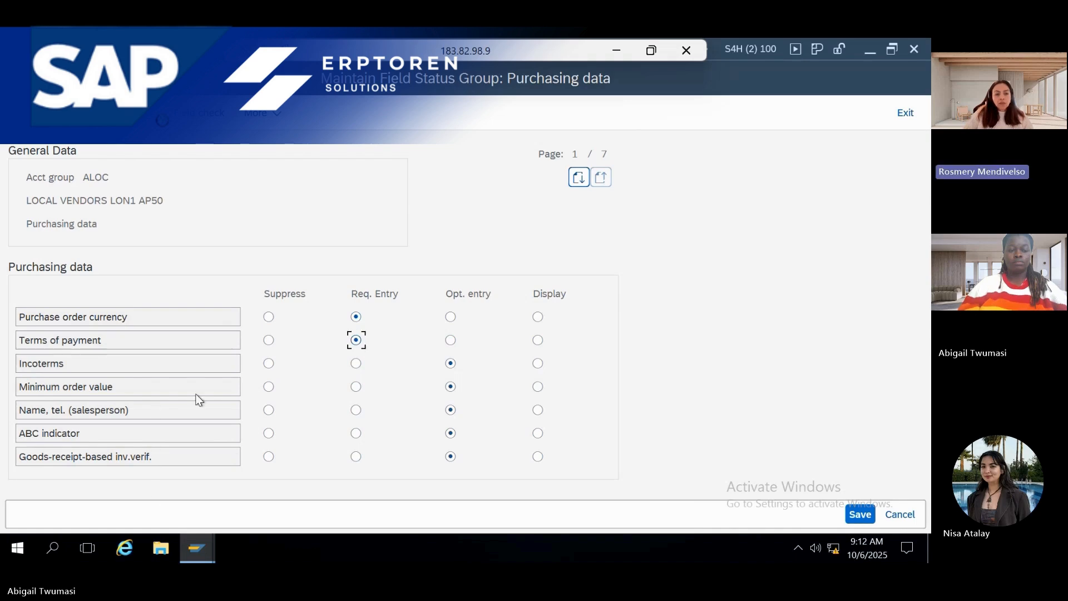
pyautogui.click(162, 113)
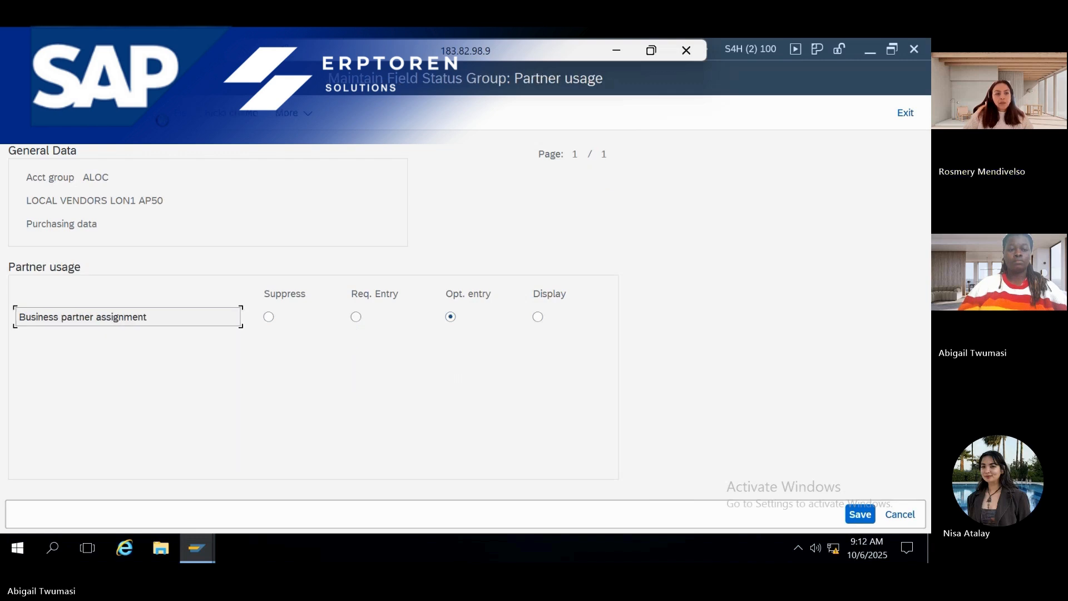
pyautogui.click(161, 113)
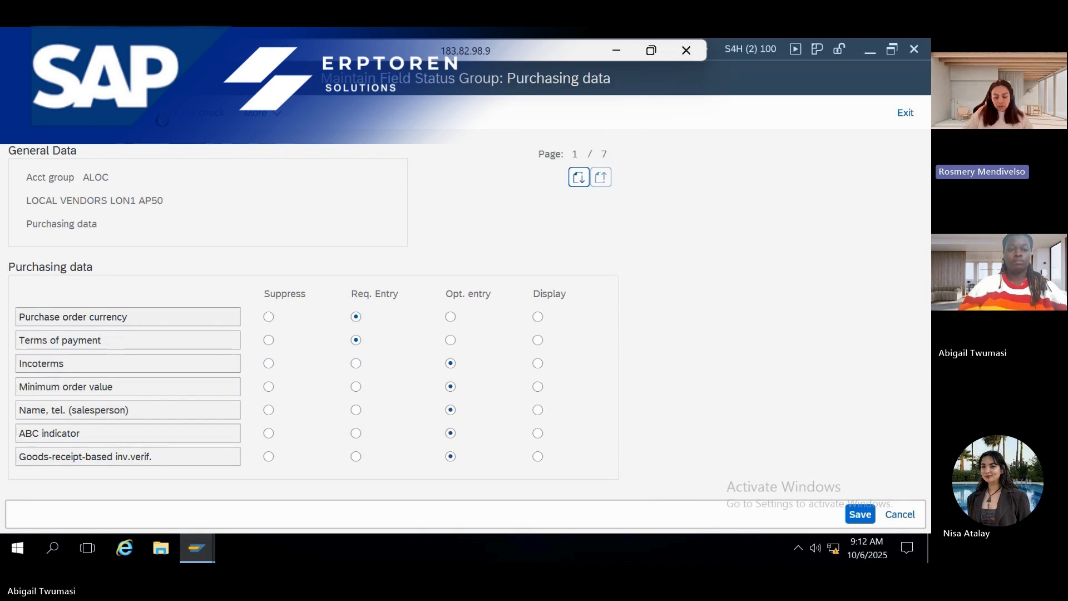
# Check the Add. Purchasing Data field status group, then save account group ALOC and return to the vendor account groups overview
pyautogui.click(162, 114)
pyautogui.click(162, 114)
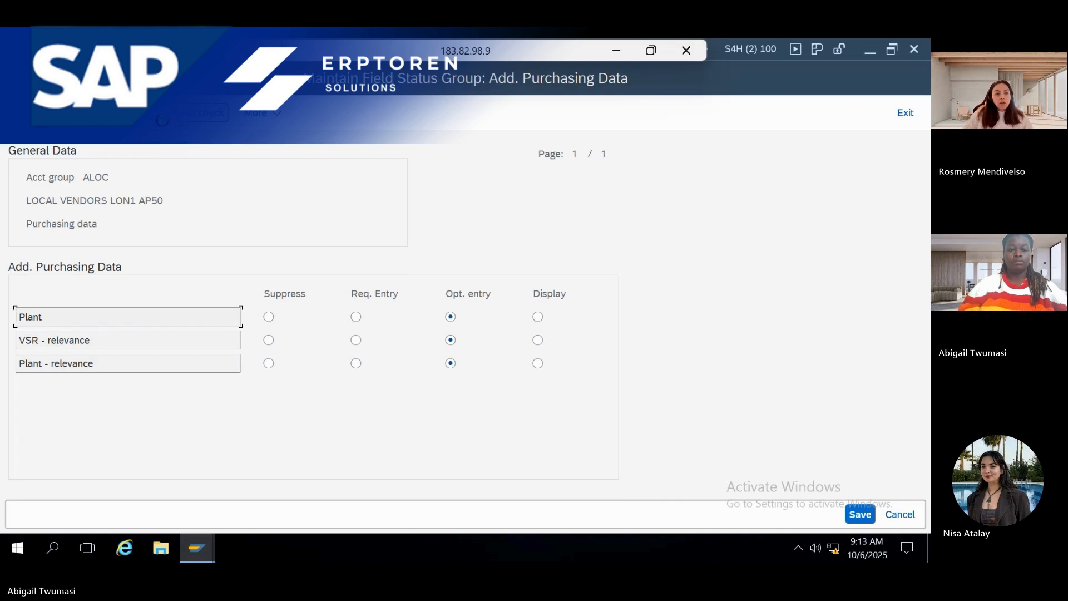
pyautogui.click(213, 112)
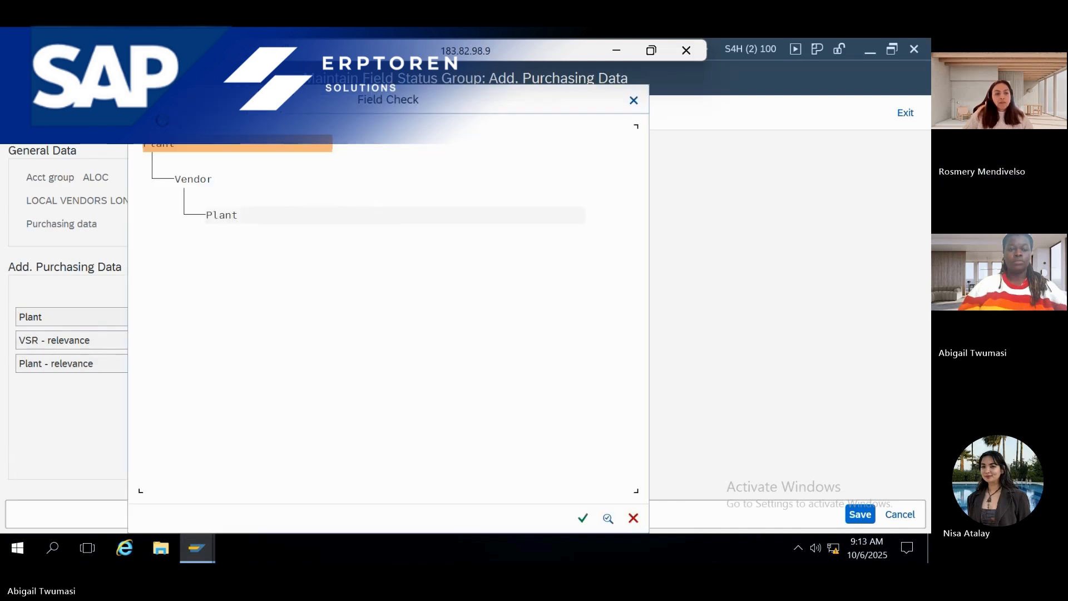
pyautogui.click(633, 101)
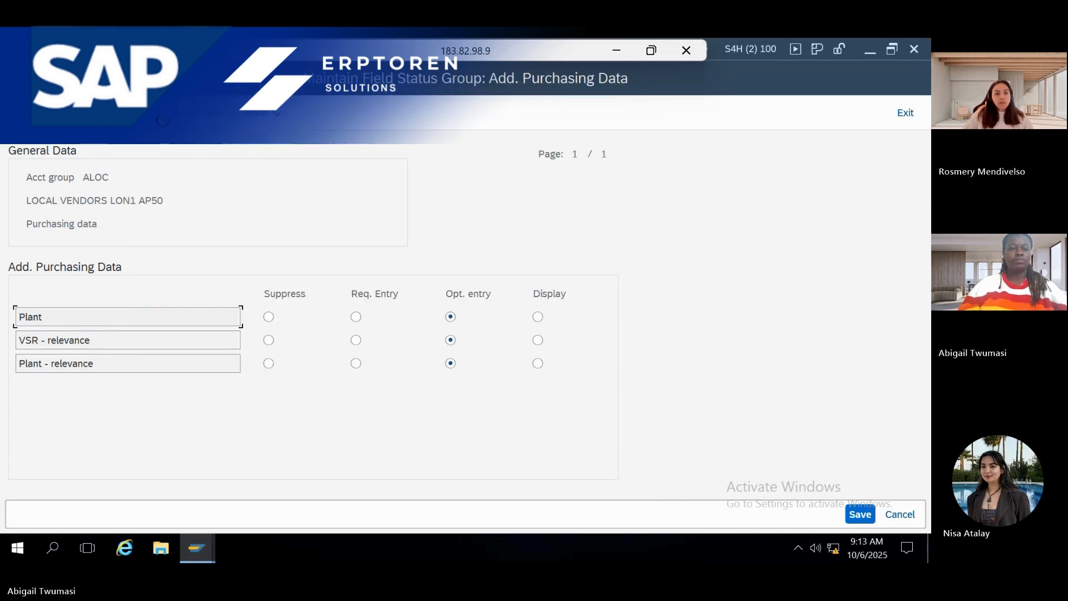
pyautogui.press('F3')
pyautogui.press('F3')
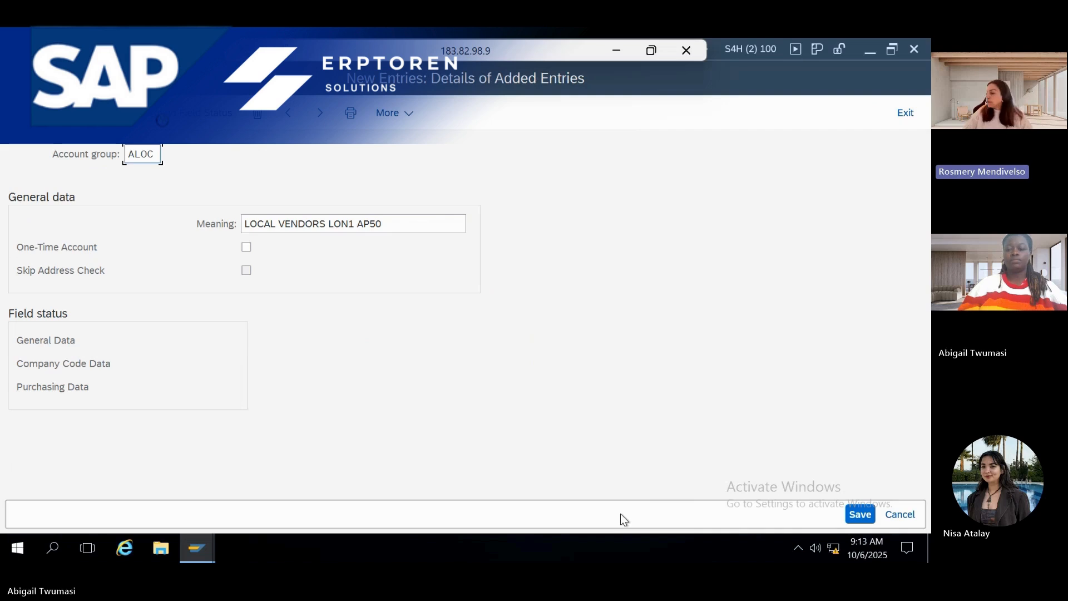
pyautogui.click(859, 515)
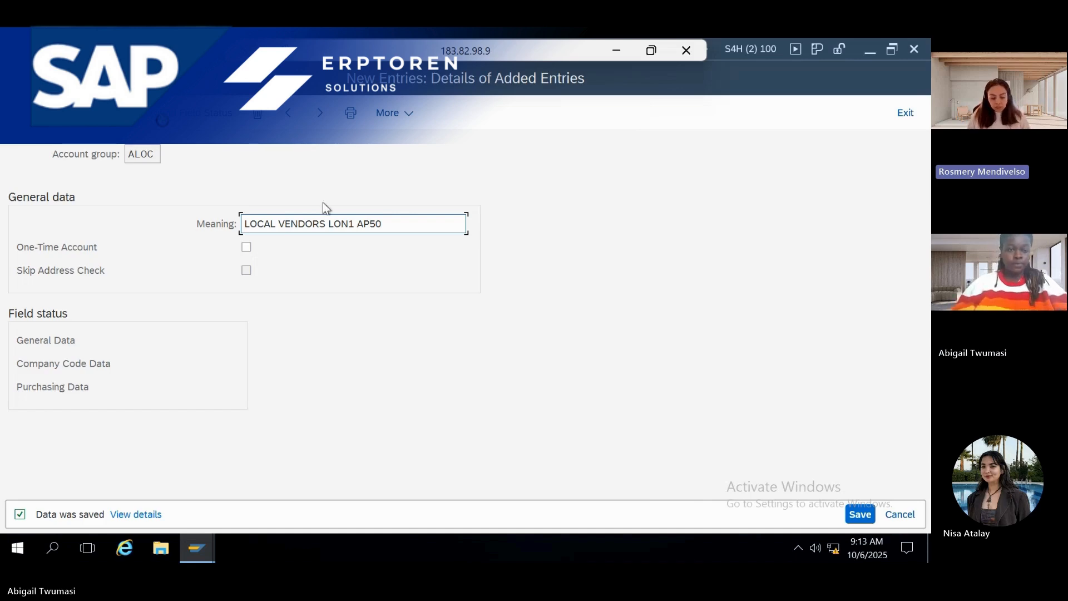
pyautogui.press('F3')
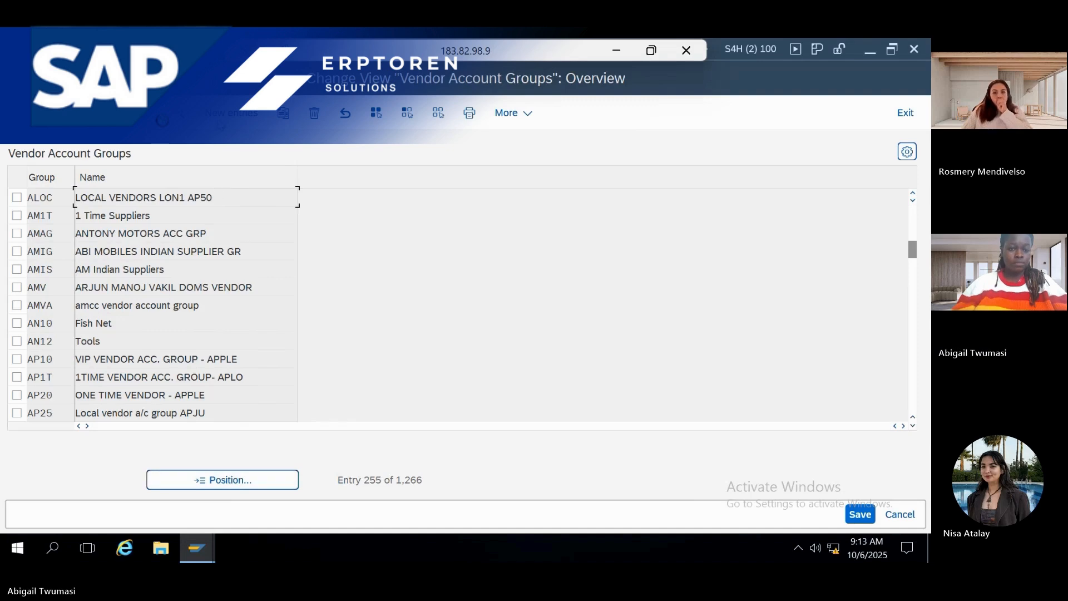
# Add a new vendor account group AONE with the meaning ONE TIME VENDORS LON1 and mark it as a One-Time Account
pyautogui.click(231, 114)
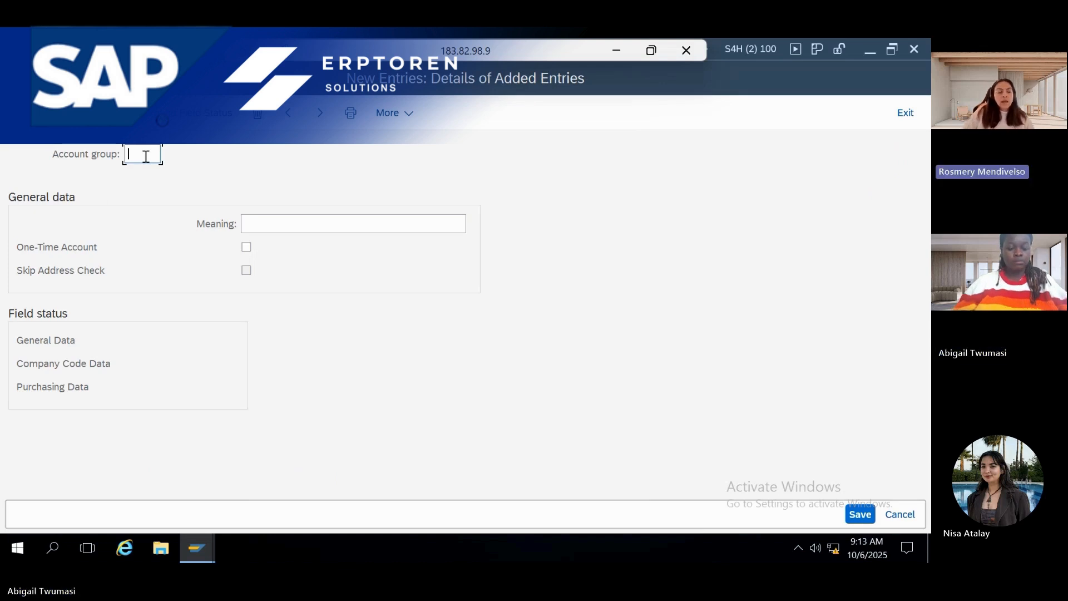
pyautogui.write('AONE')
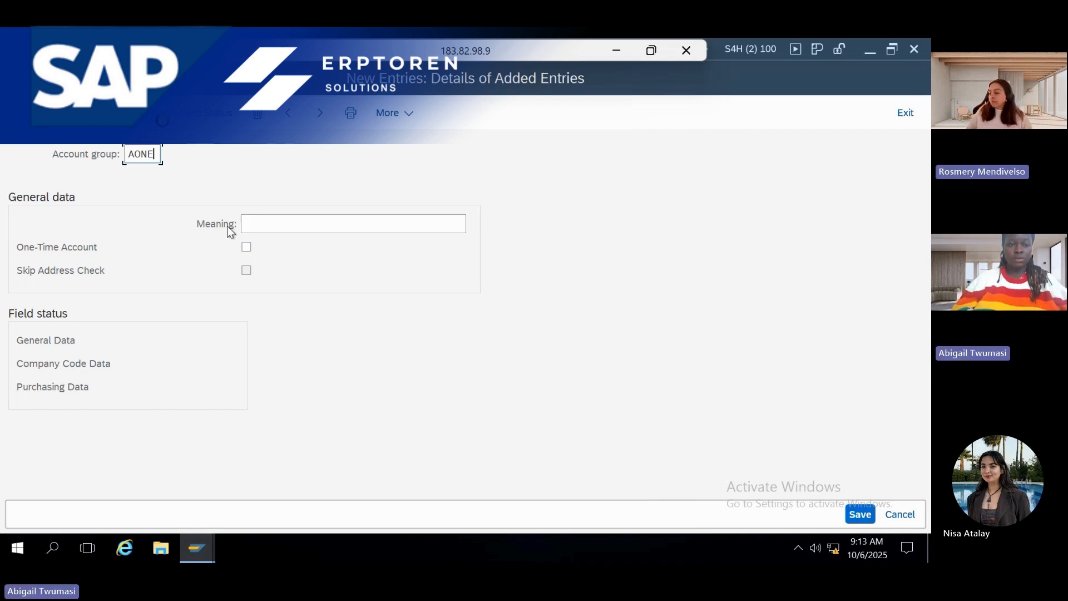
pyautogui.click(255, 226)
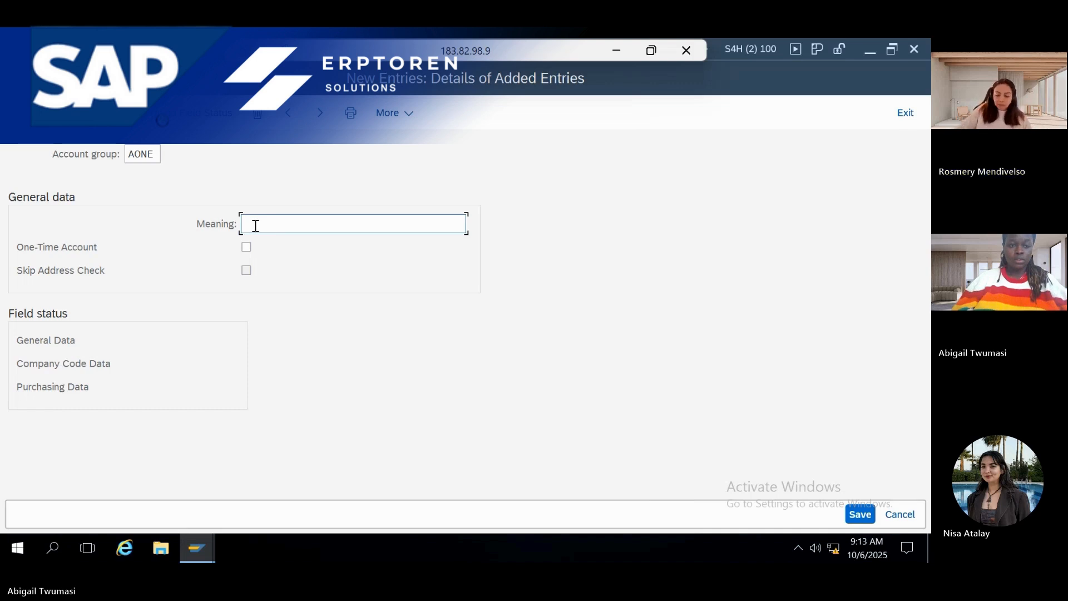
pyautogui.write('ONE TI')
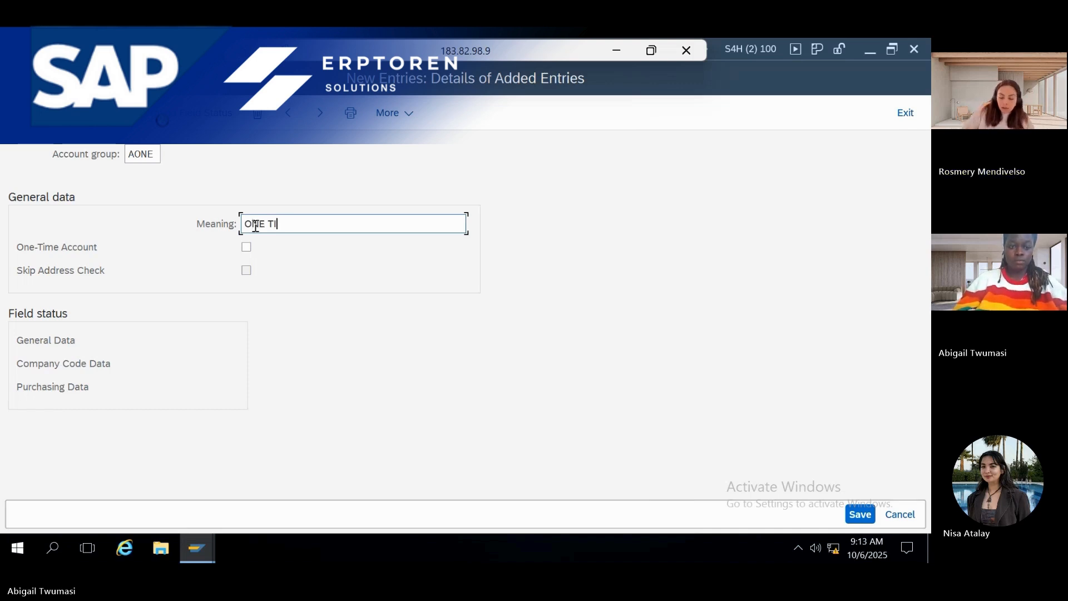
pyautogui.write('ME VEN')
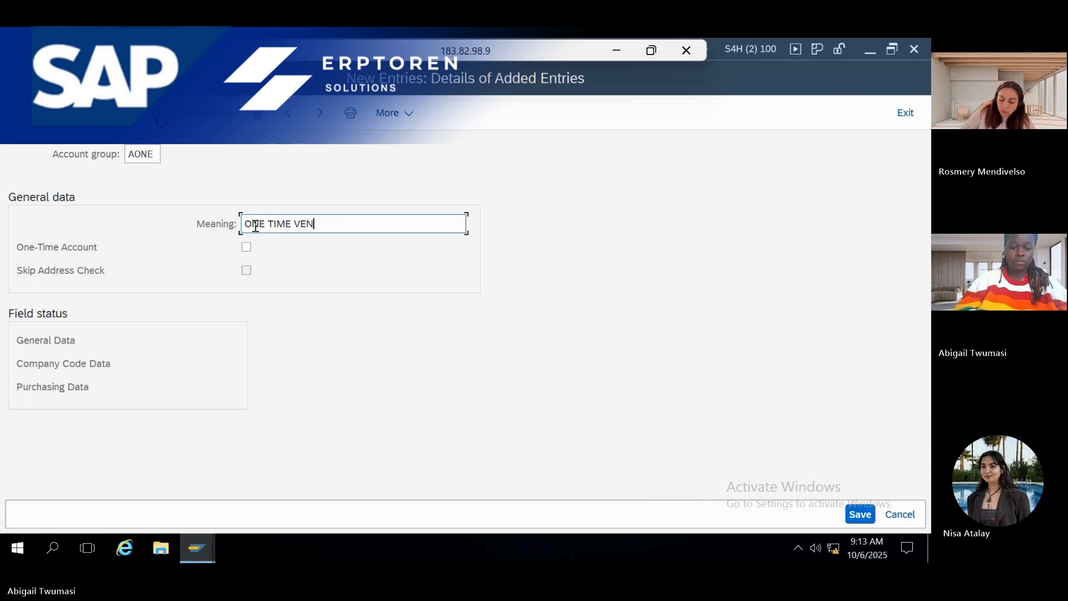
pyautogui.write('DORS LON1')
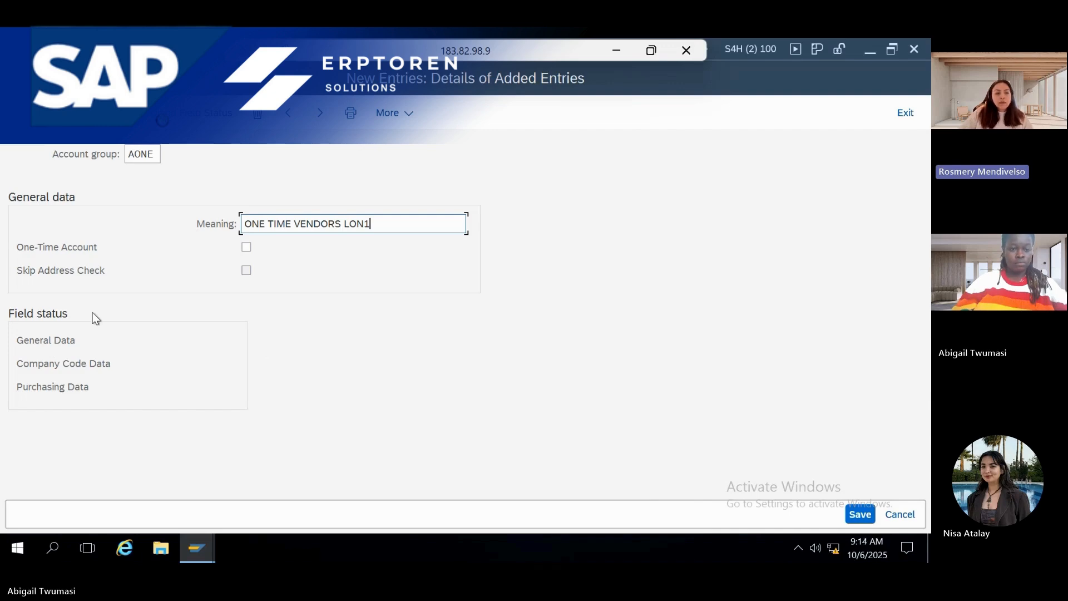
pyautogui.click(247, 247)
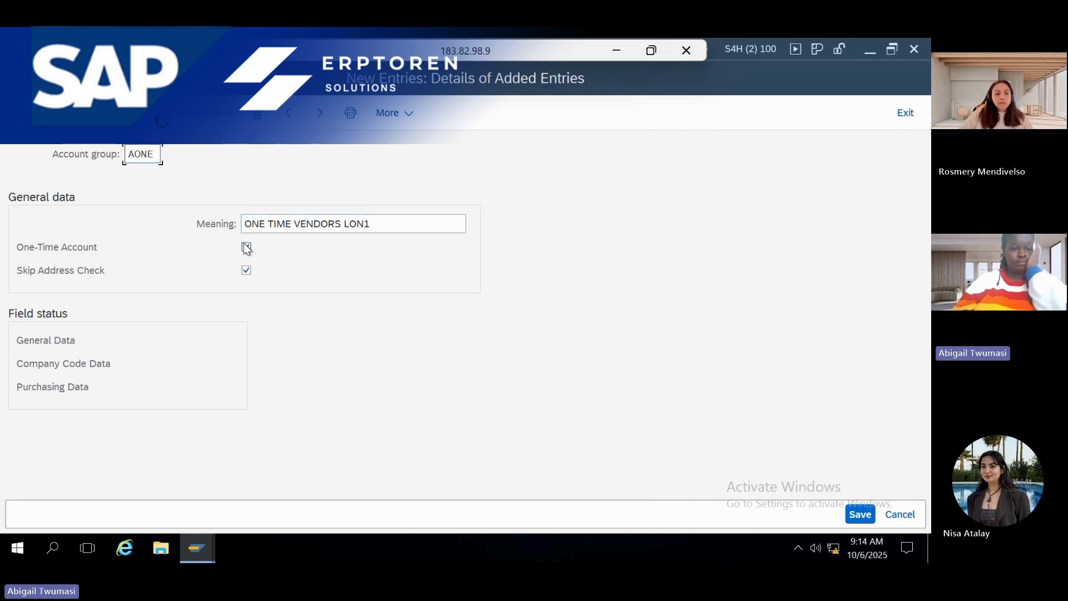
# In the Address group of AONE's General Data field status, make Name 1, Search term and Postal code, city required entries, and return to the details
pyautogui.click(66, 342)
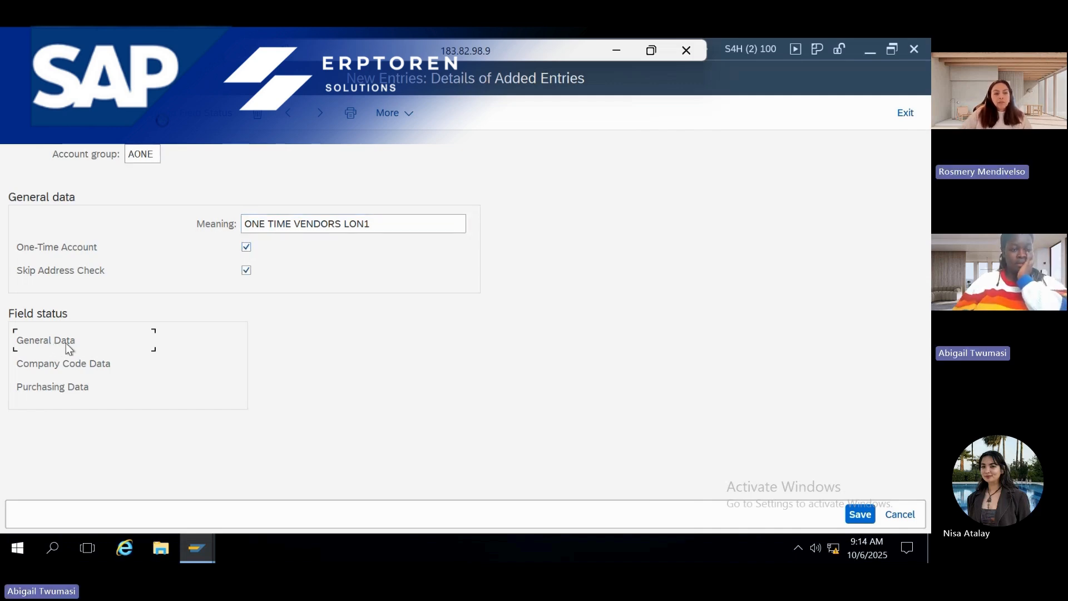
pyautogui.doubleClick(66, 342)
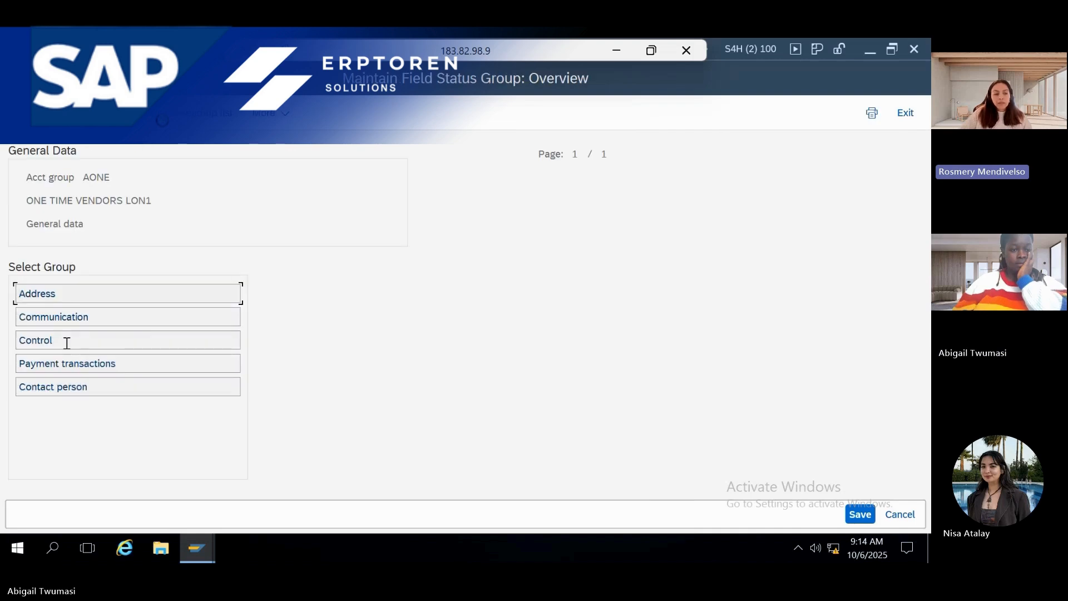
pyautogui.rightClick(81, 296)
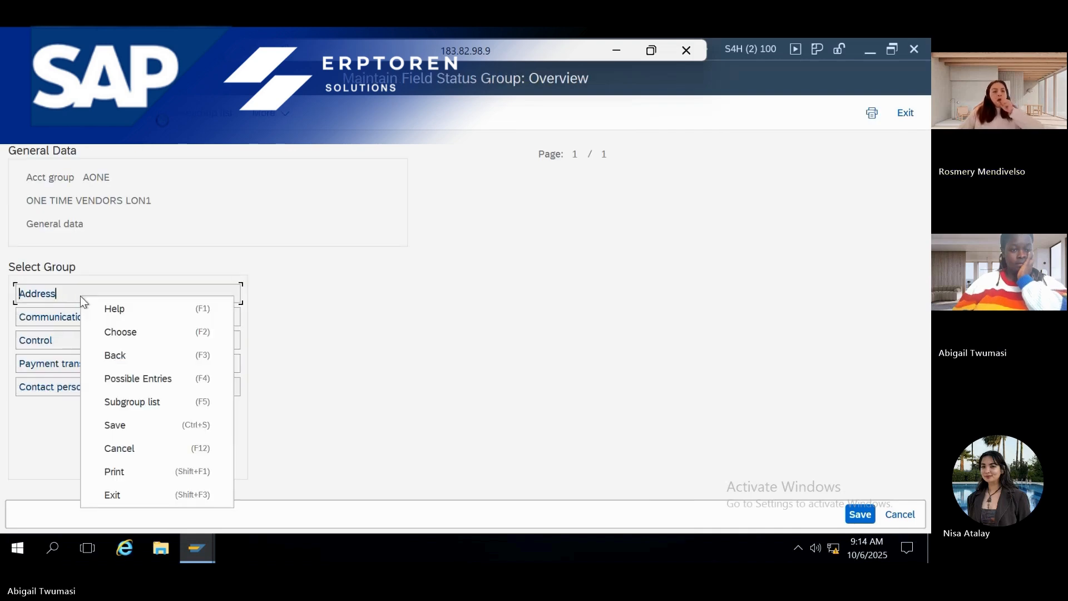
pyautogui.click(38, 300)
pyautogui.doubleClick(37, 300)
pyautogui.click(355, 316)
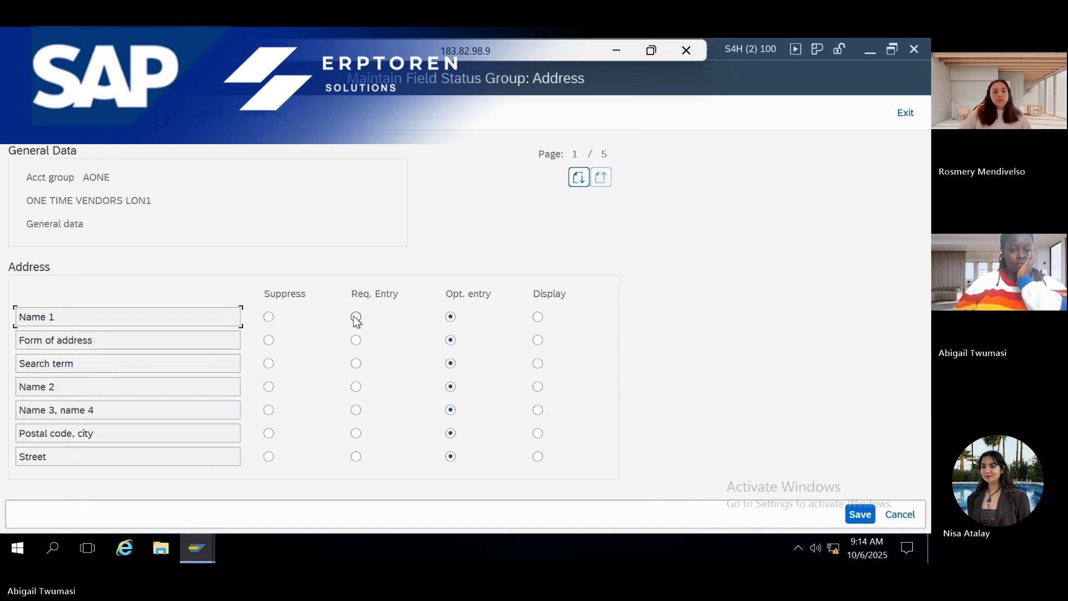
pyautogui.click(356, 364)
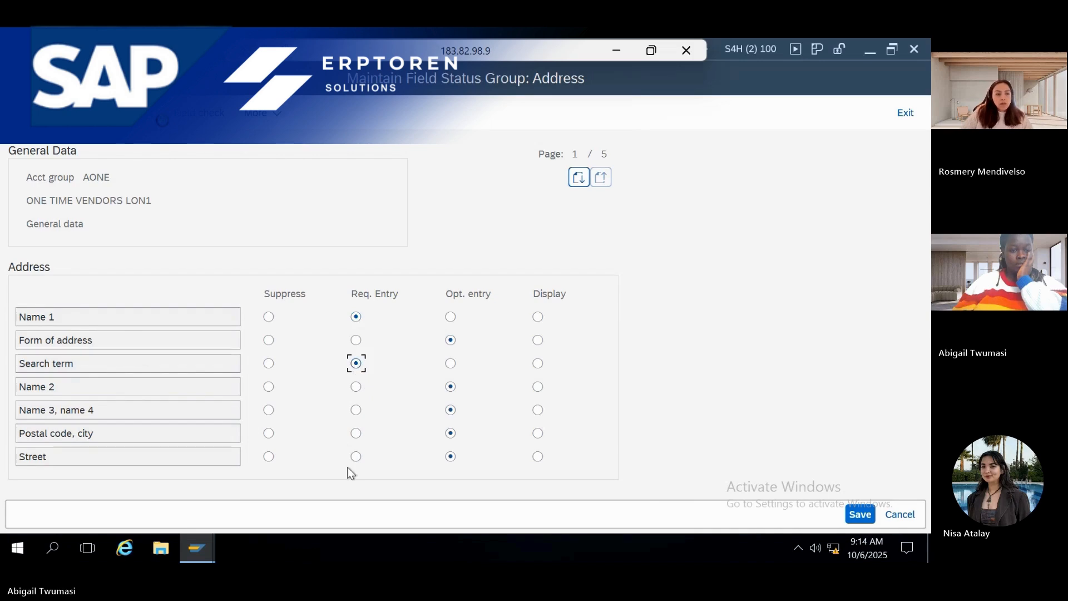
pyautogui.click(356, 433)
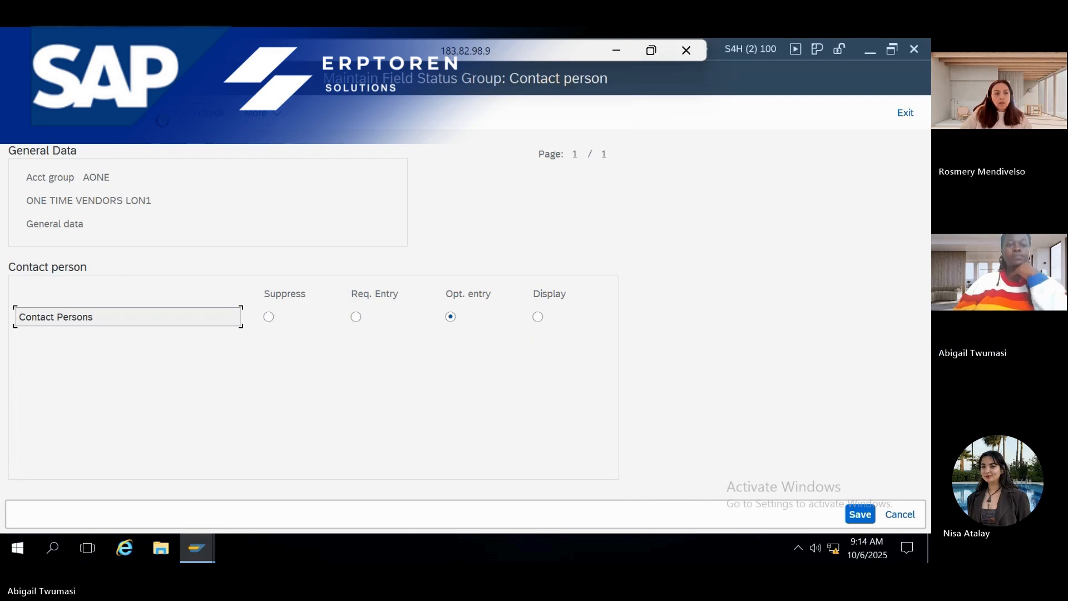
pyautogui.click(17, 78)
pyautogui.click(17, 78)
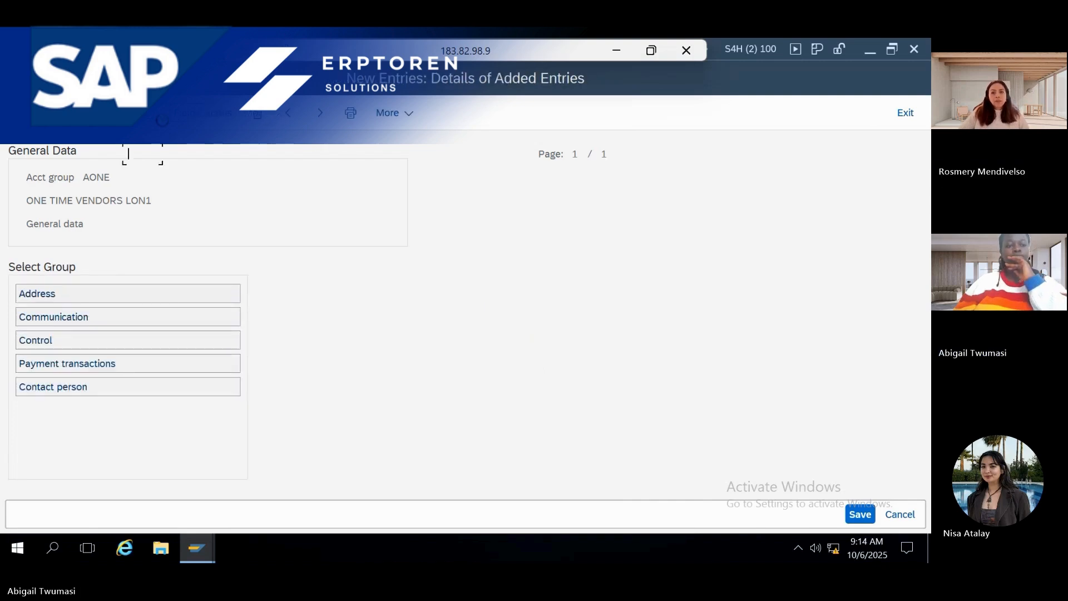
# In AONE's Company Code Data field status, make Reconciliation account a required entry, check the remaining groups and return to the details
pyautogui.doubleClick(42, 366)
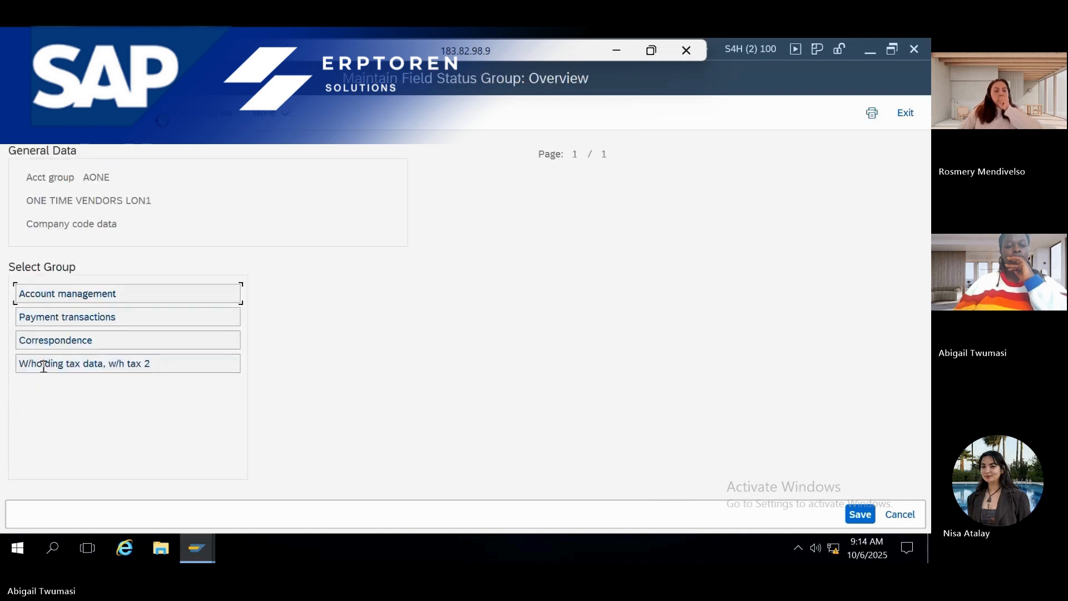
pyautogui.doubleClick(71, 291)
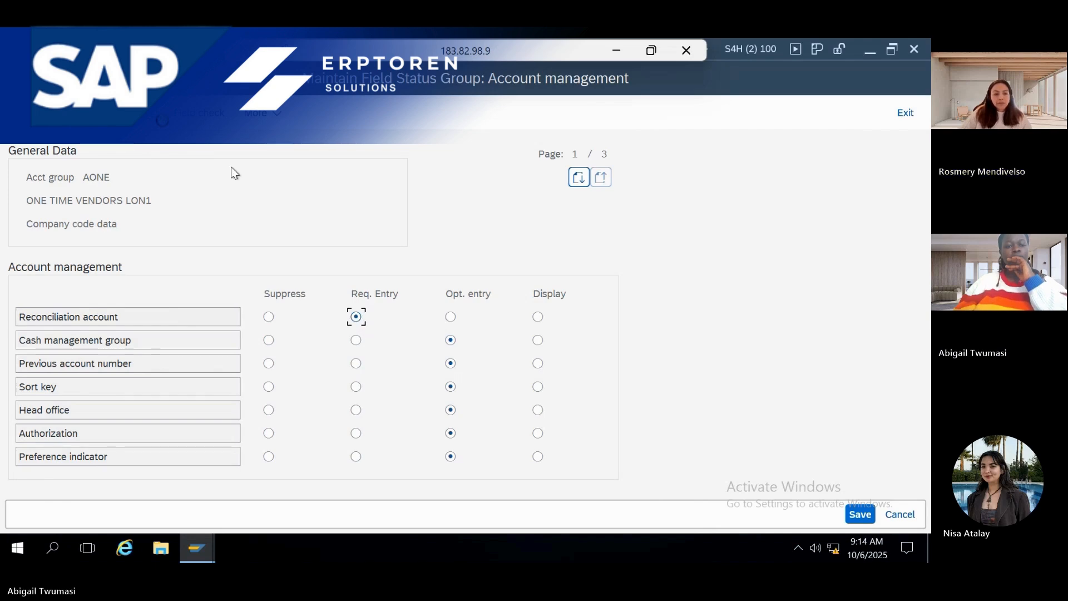
pyautogui.click(161, 117)
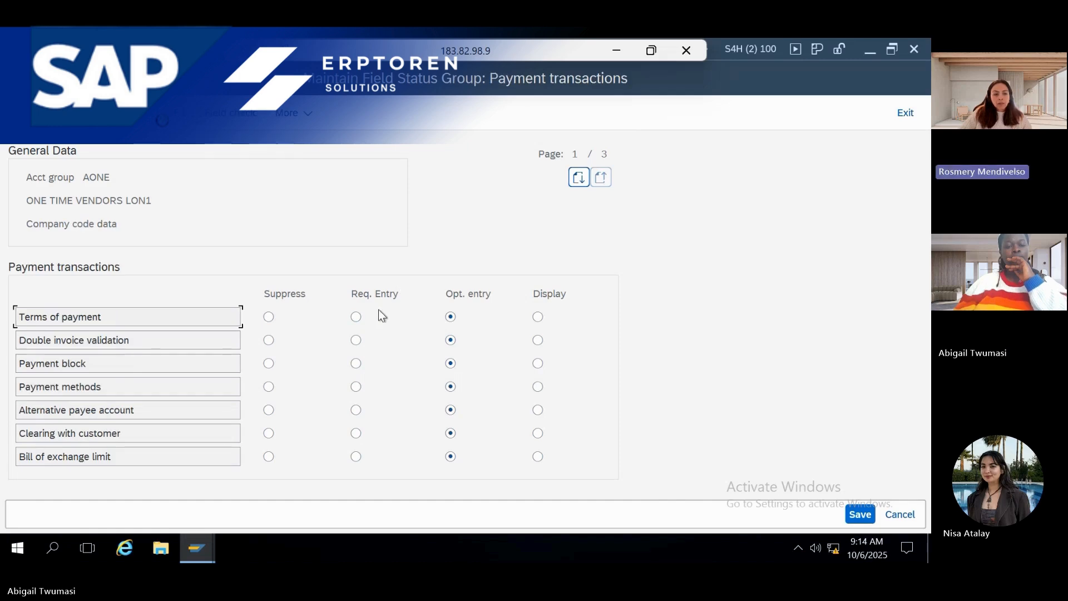
pyautogui.click(161, 117)
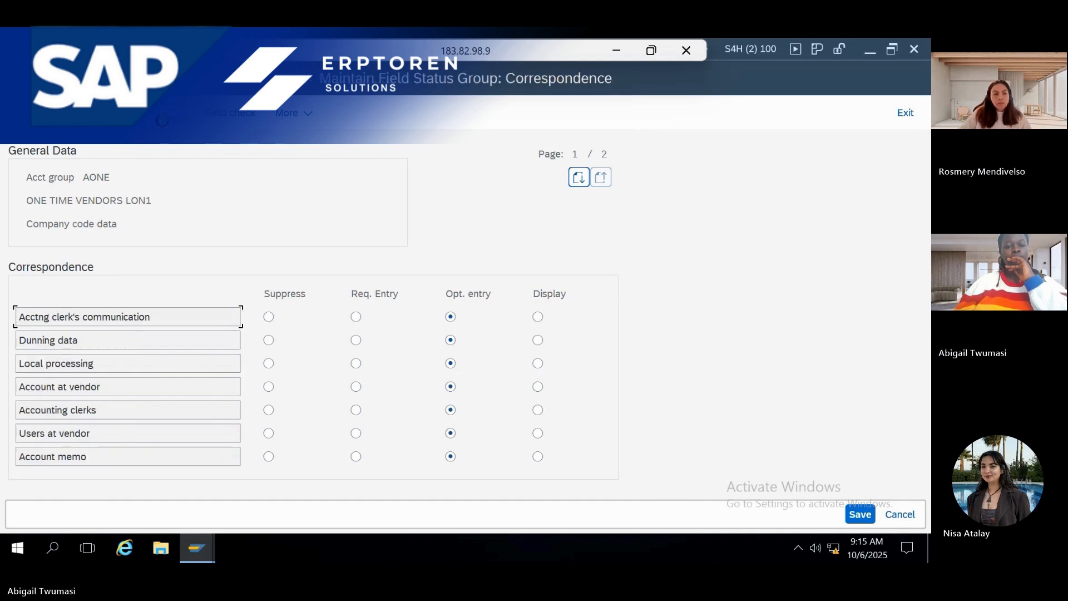
pyautogui.click(161, 118)
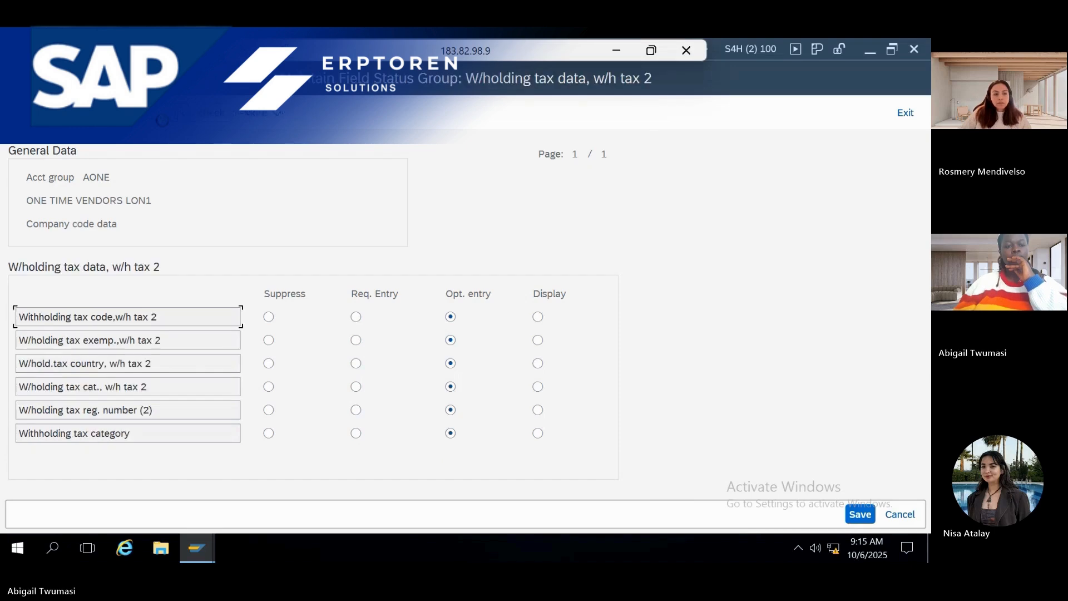
pyautogui.click(162, 119)
pyautogui.click(16, 78)
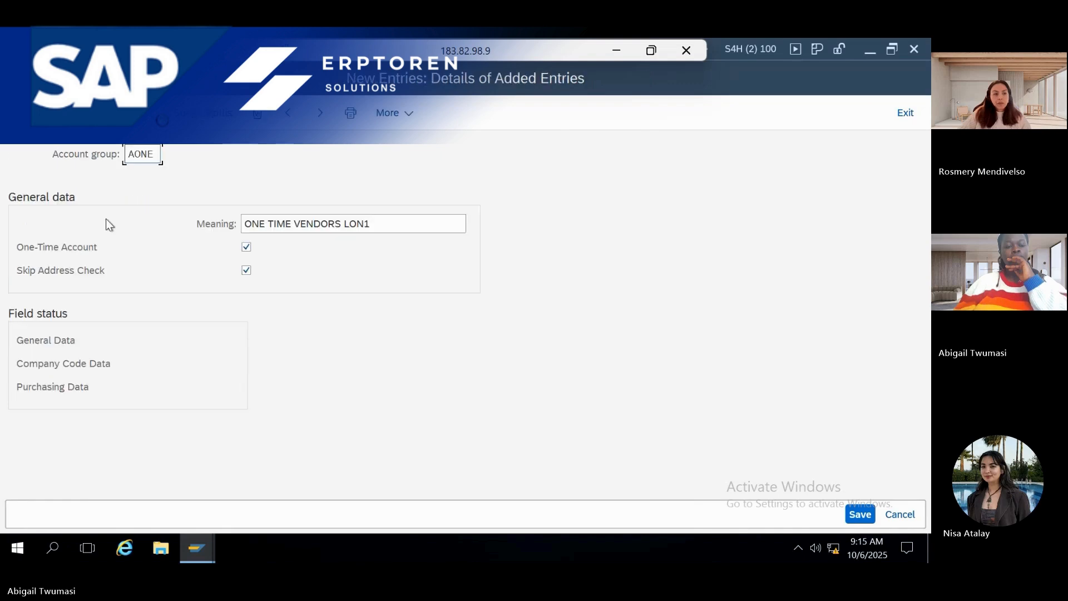
# In AONE's Purchasing Data field status, make Purchase order currency, Terms of payment and Goods-receipt-based inv.verif. required entries, and check the remaining groups
pyautogui.doubleClick(51, 388)
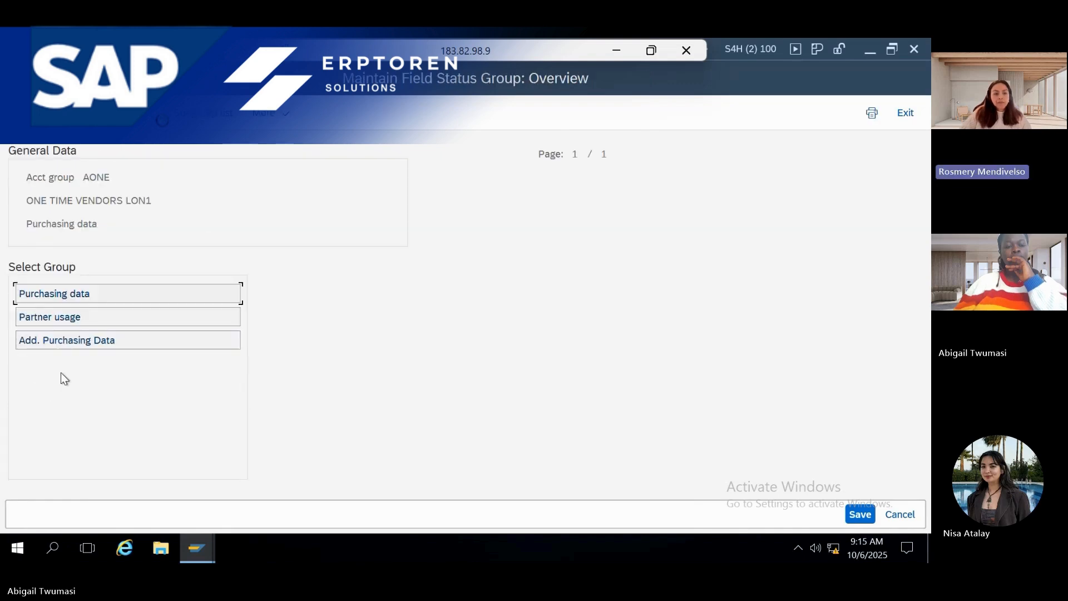
pyautogui.doubleClick(80, 294)
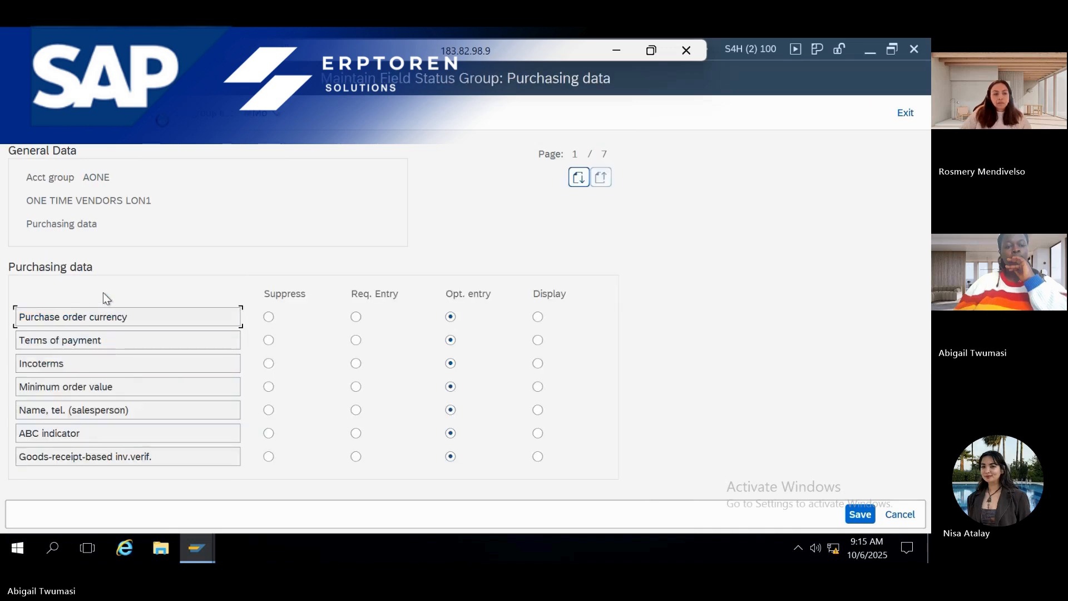
pyautogui.click(356, 316)
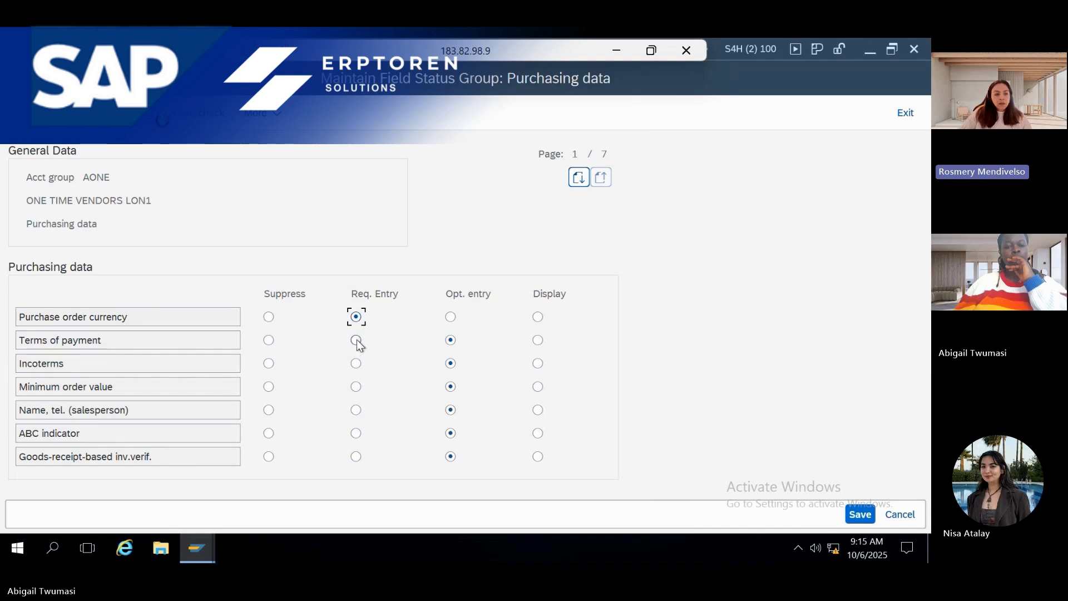
pyautogui.click(356, 340)
pyautogui.click(355, 457)
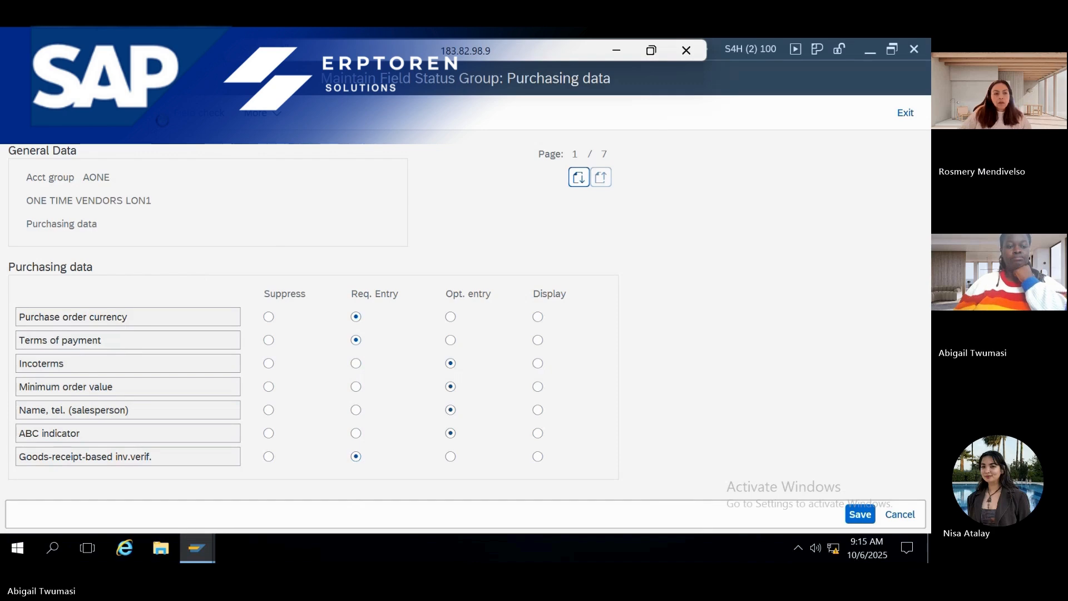
pyautogui.click(162, 118)
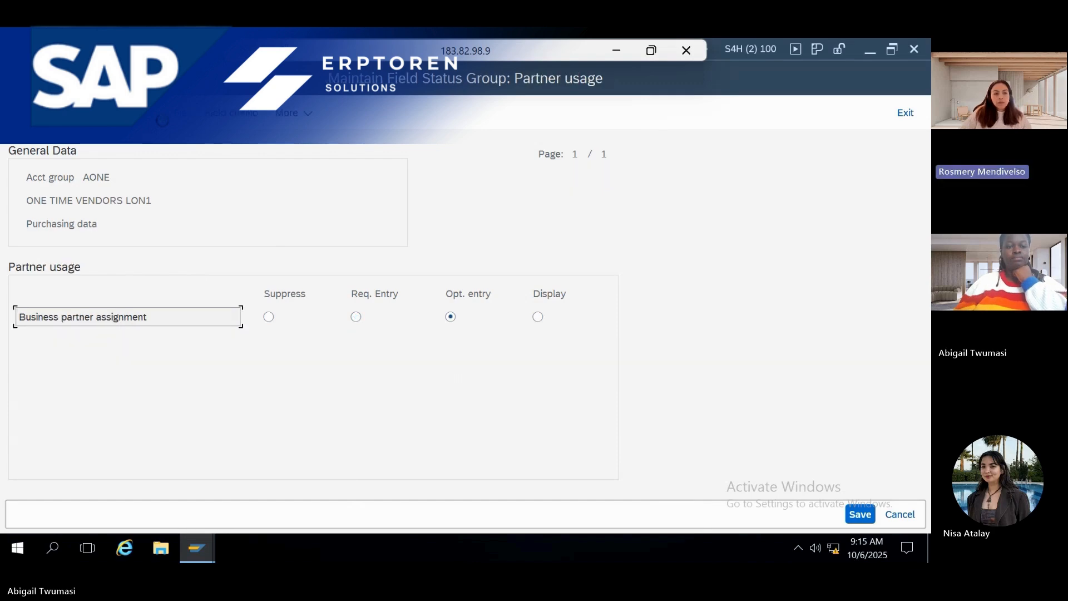
pyautogui.click(162, 119)
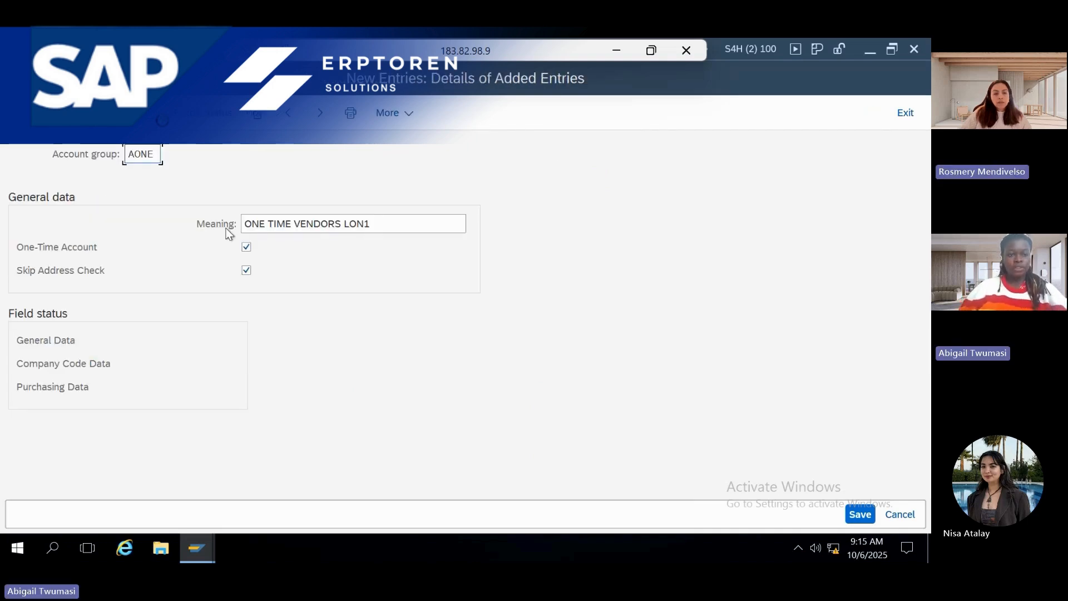
# Save account group AONE and return to the IMG structure
pyautogui.click(863, 516)
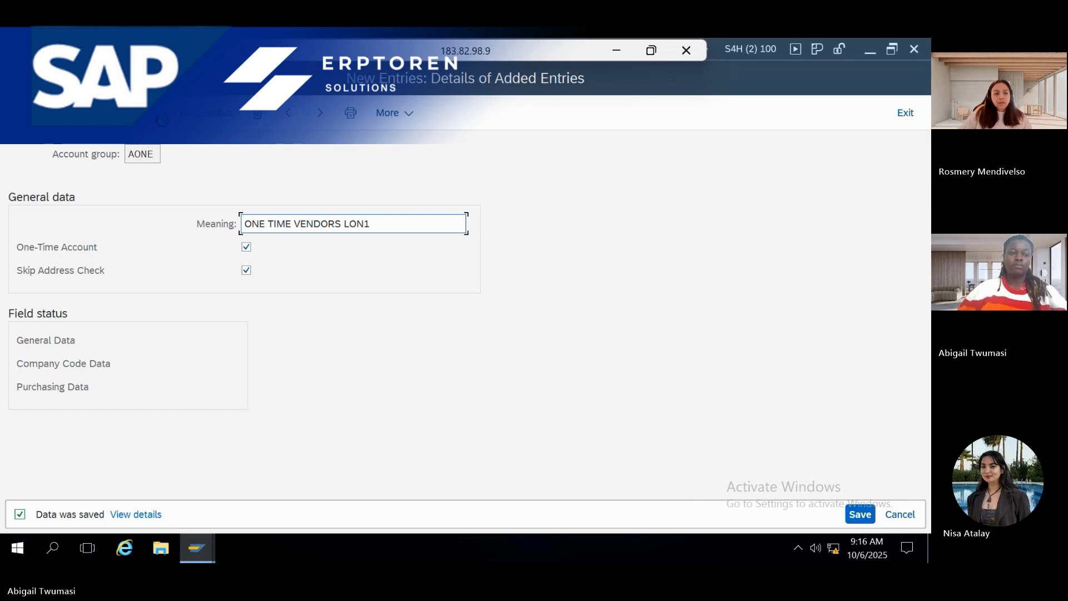
pyautogui.press('F3')
pyautogui.press('F3')
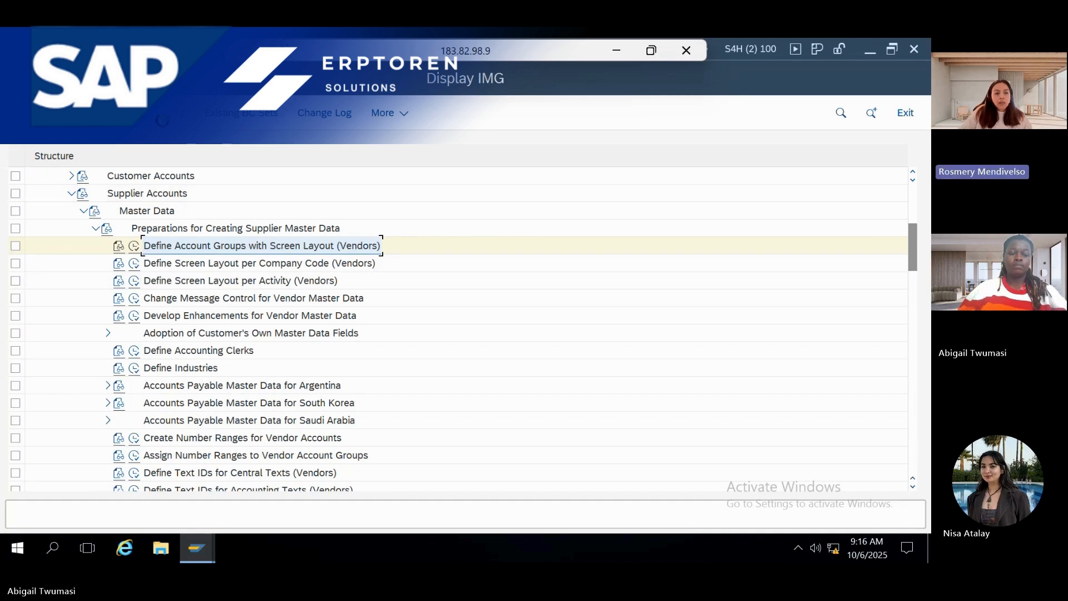
# View the Define Screen Layout per Activity (Vendors) overview and leave the IMG
pyautogui.click(134, 280)
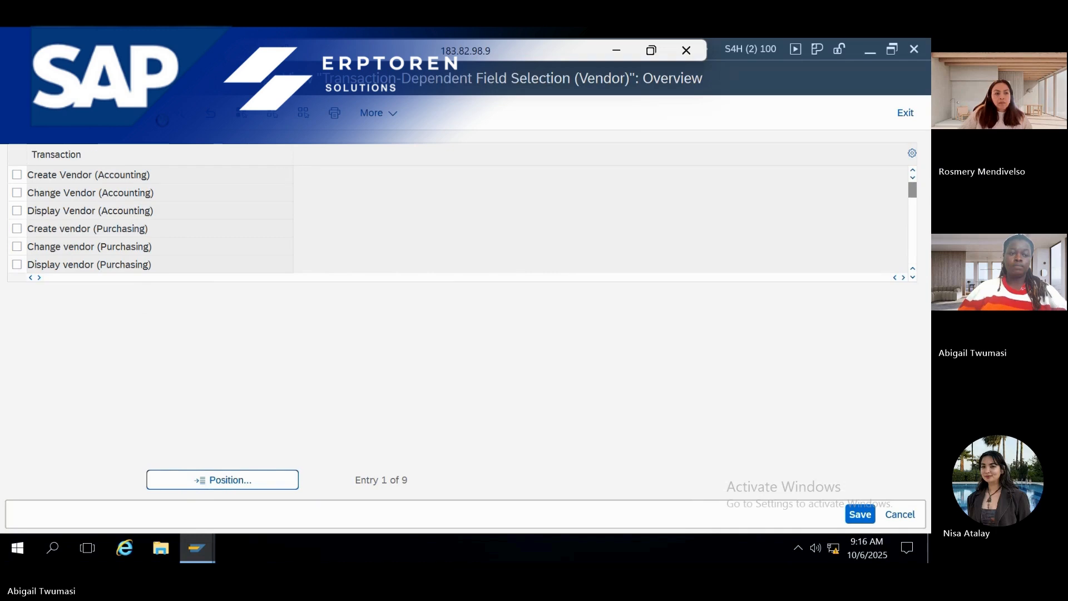
pyautogui.press('F3')
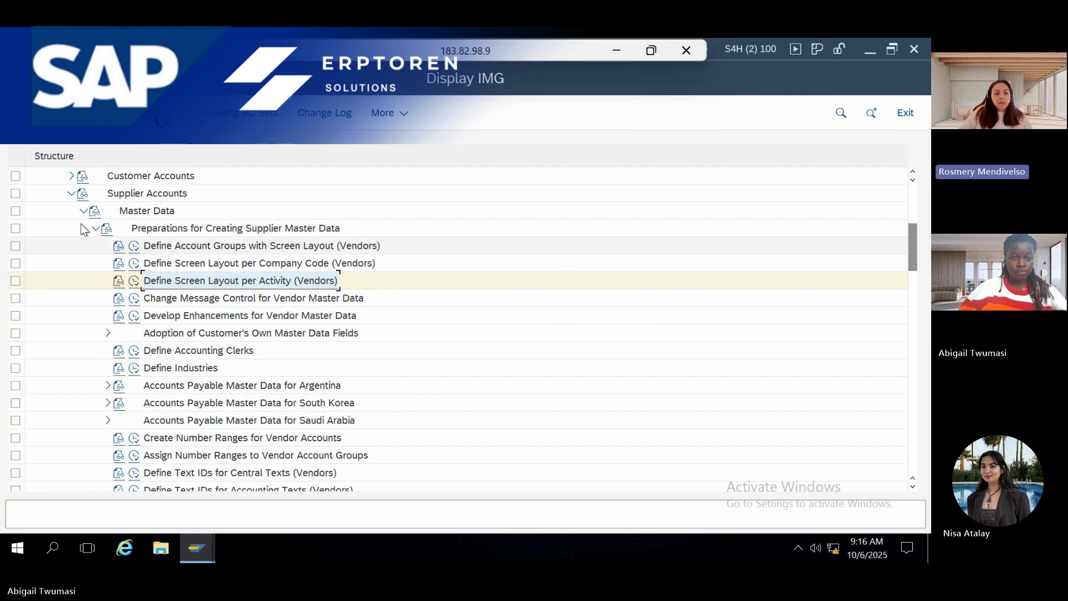
pyautogui.press('F3')
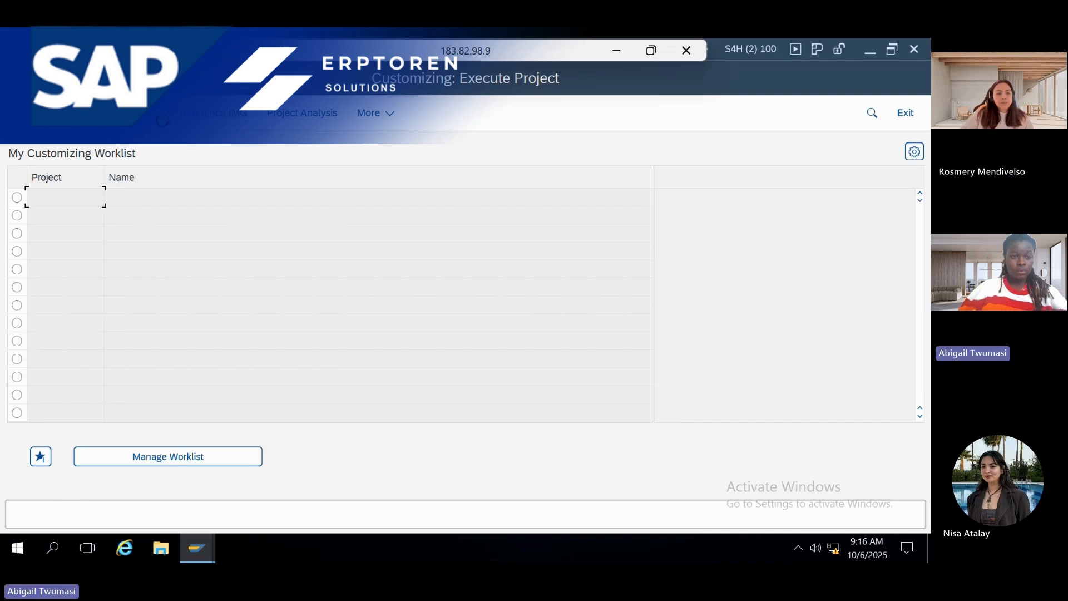
# Reopen the IMG and expand Financial Accounting, Accounts Receivable and Accounts Payable, Supplier Accounts, Master Data, and Preparations for Creating Supplier Master Data
pyautogui.click(214, 113)
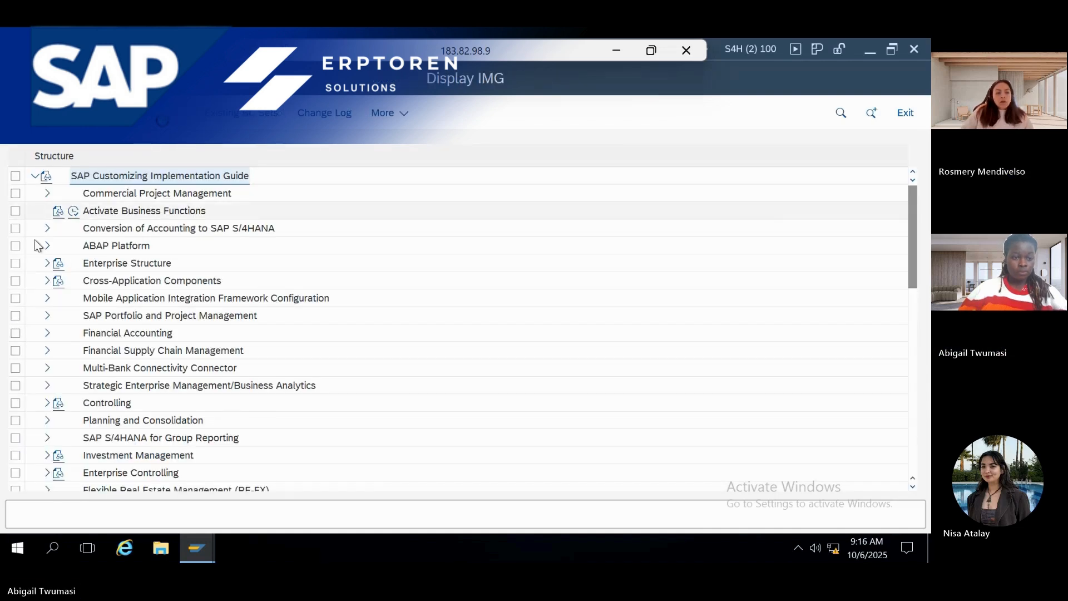
pyautogui.click(46, 332)
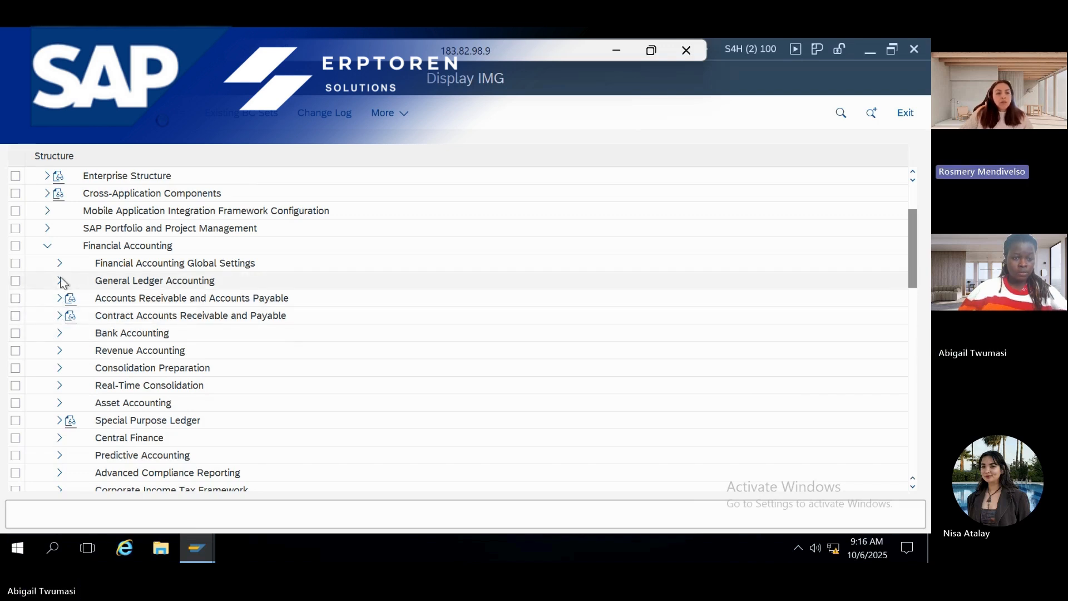
pyautogui.click(59, 300)
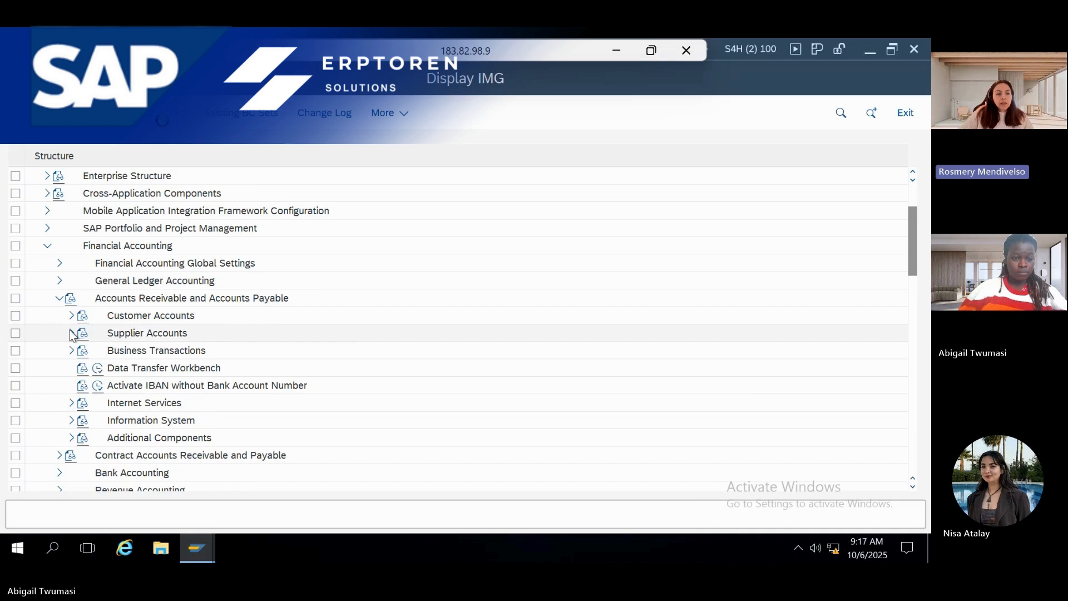
pyautogui.click(71, 333)
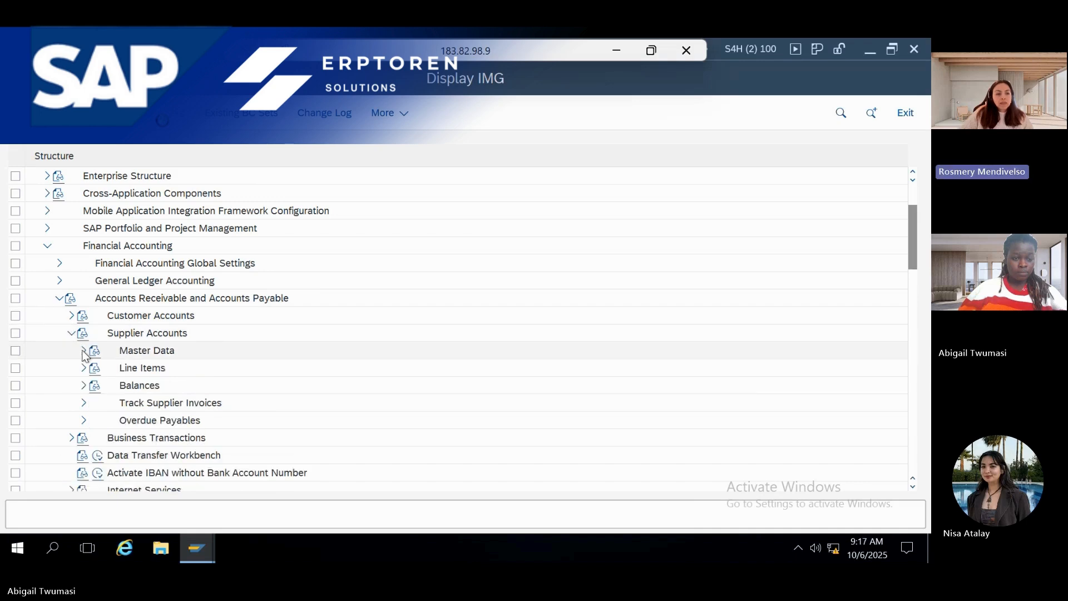
pyautogui.click(83, 350)
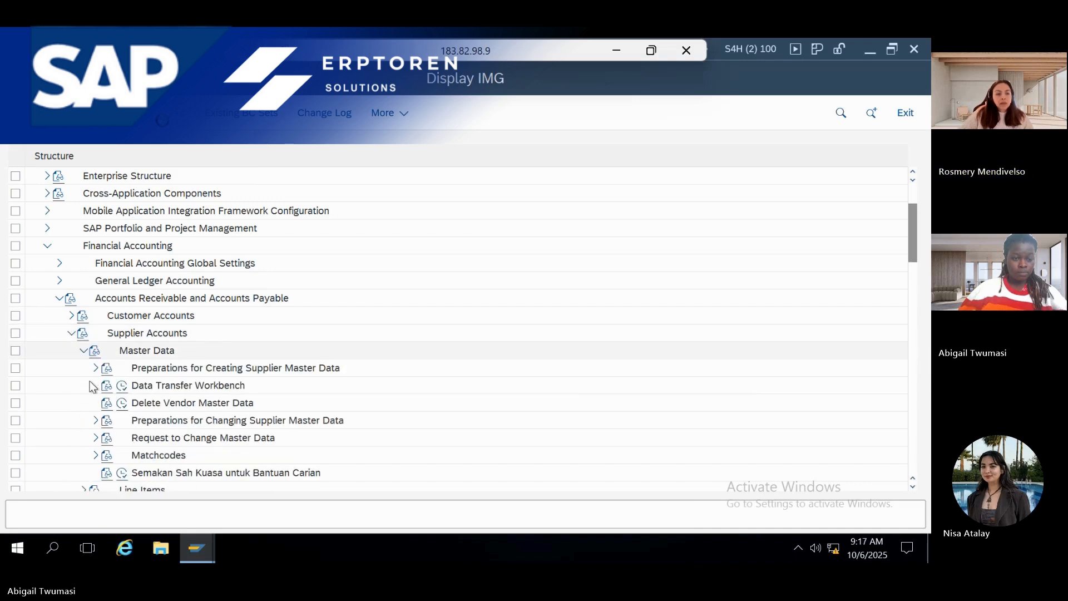
pyautogui.scroll(-4, 93, 387)
pyautogui.scroll(2, 93, 389)
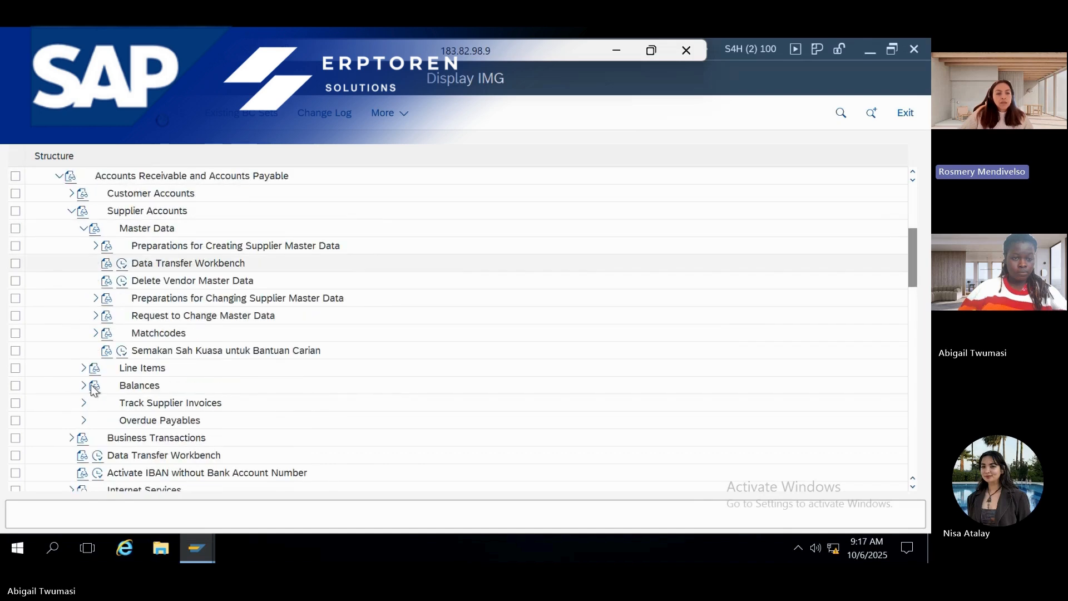
pyautogui.click(94, 245)
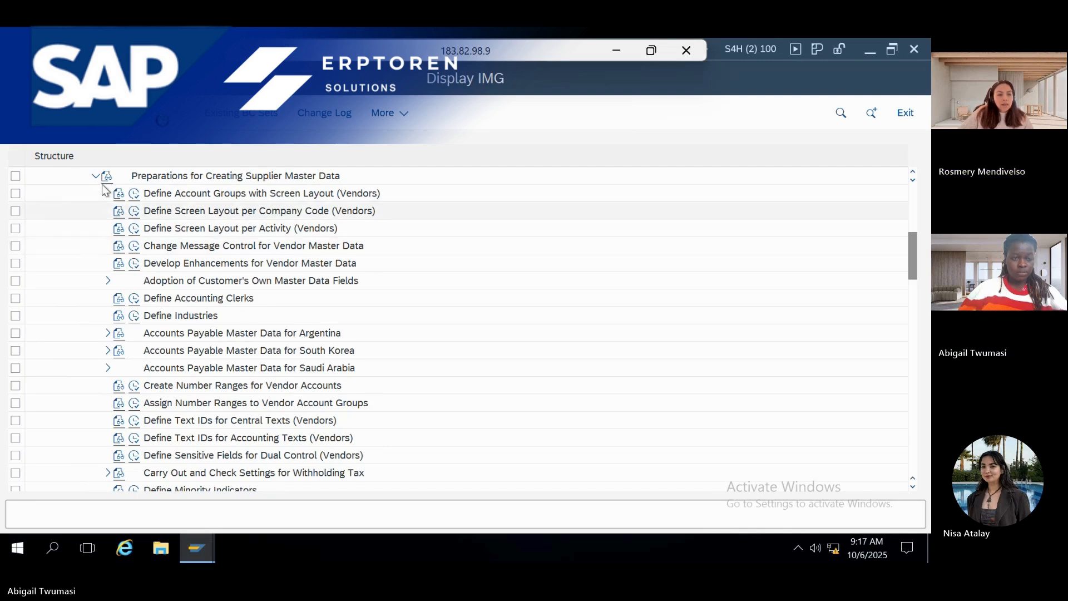
pyautogui.scroll(1, 97, 182)
pyautogui.scroll(1, 98, 182)
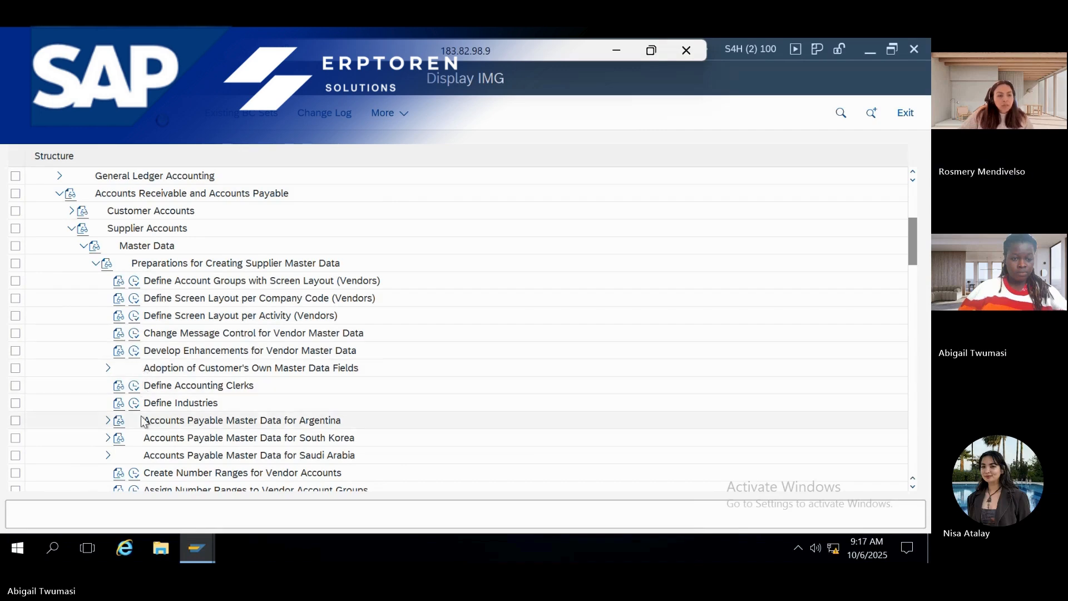
# Open the Create Number Ranges for Vendor Accounts activity and its KREDITOR intervals in change mode
pyautogui.click(133, 477)
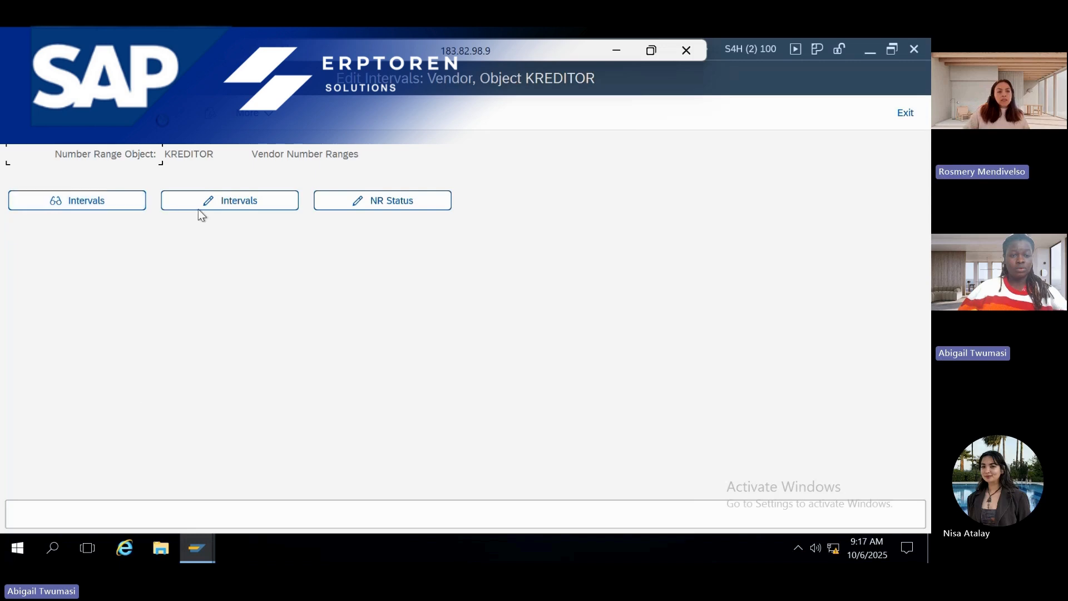
pyautogui.click(212, 206)
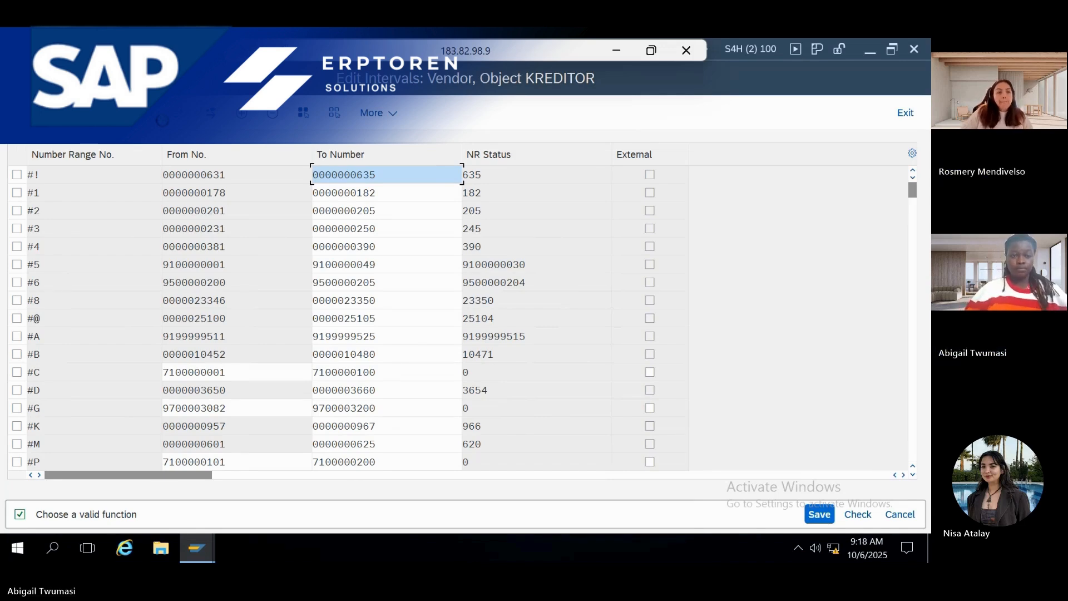
pyautogui.click(212, 115)
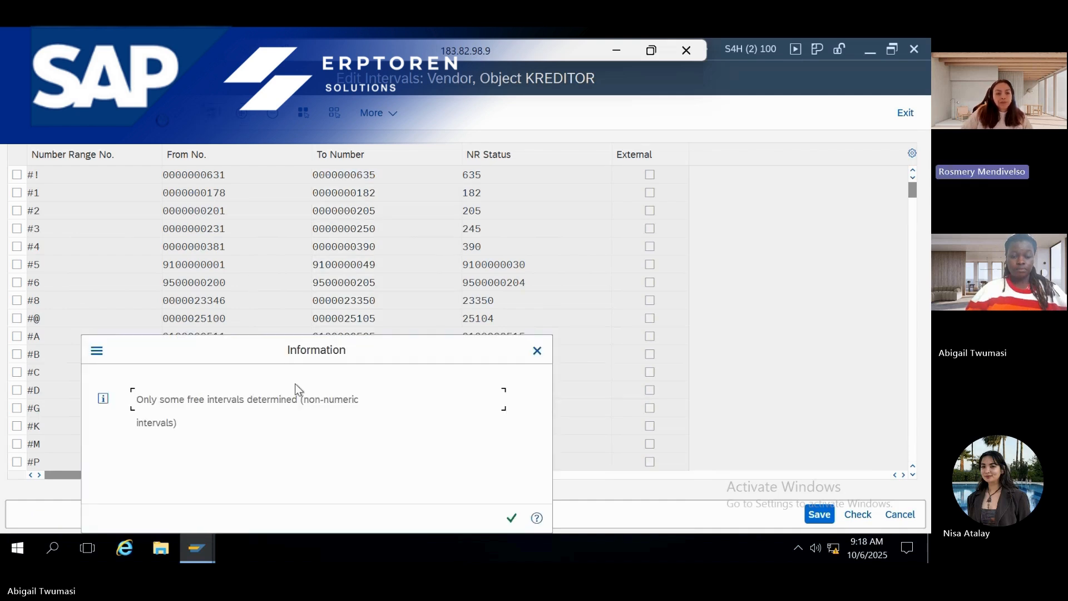
pyautogui.click(511, 518)
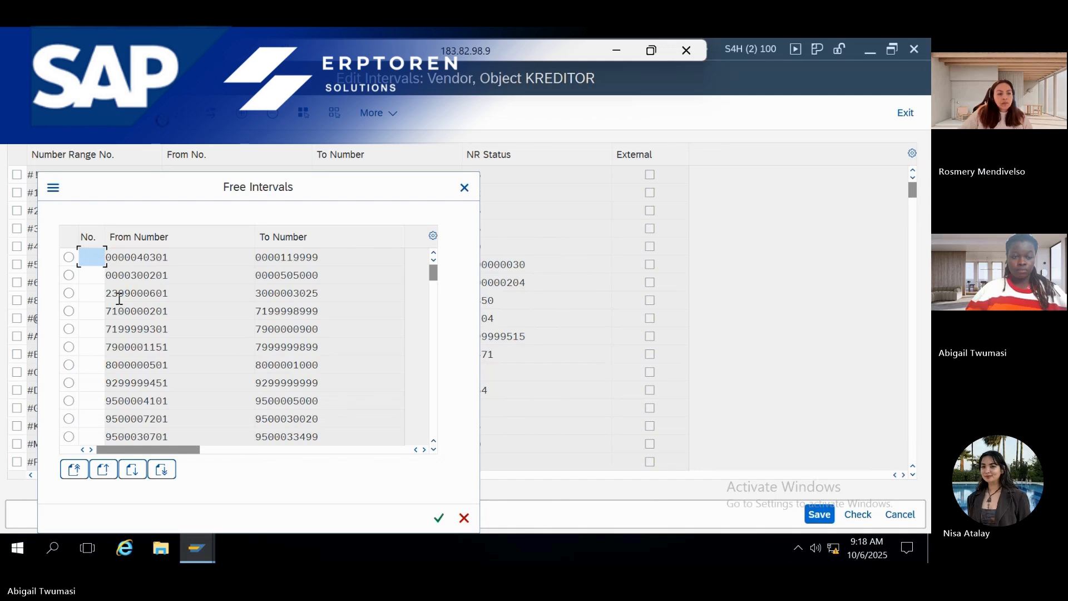
pyautogui.click(69, 293)
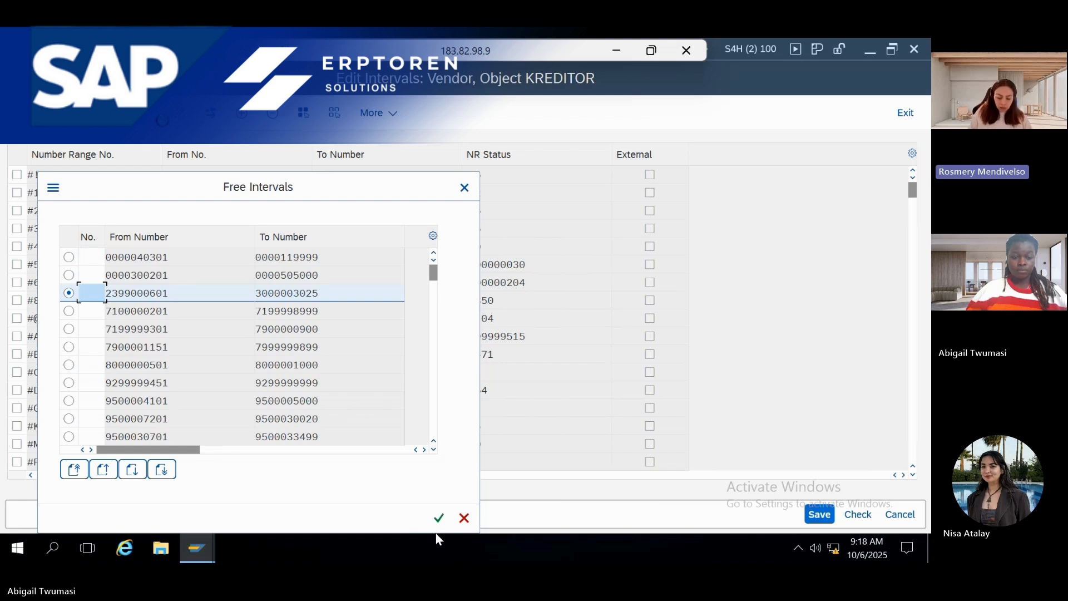
pyautogui.click(169, 296)
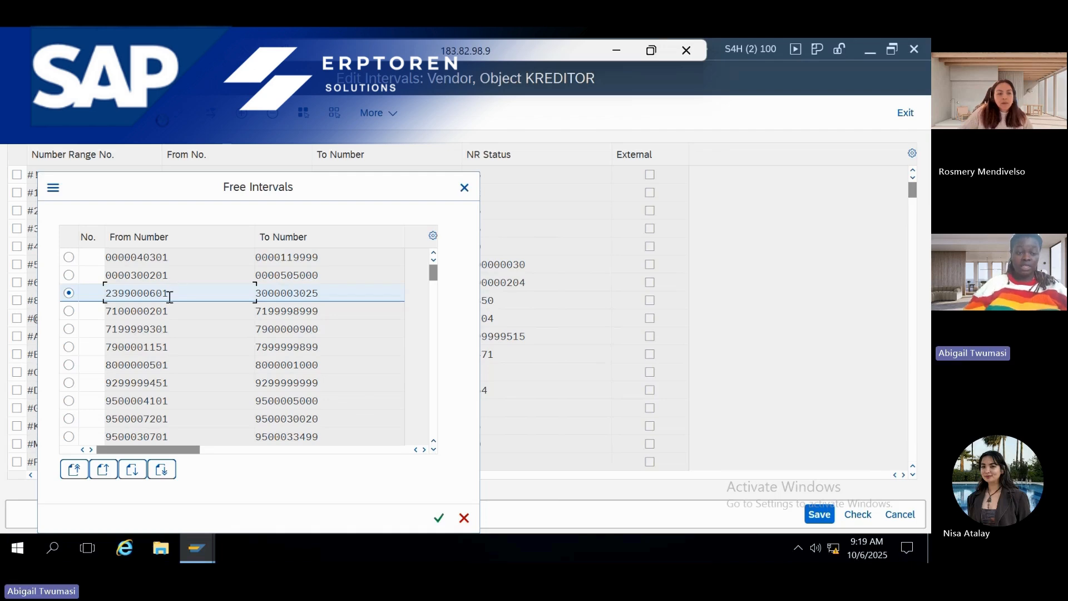
pyautogui.doubleClick(170, 296)
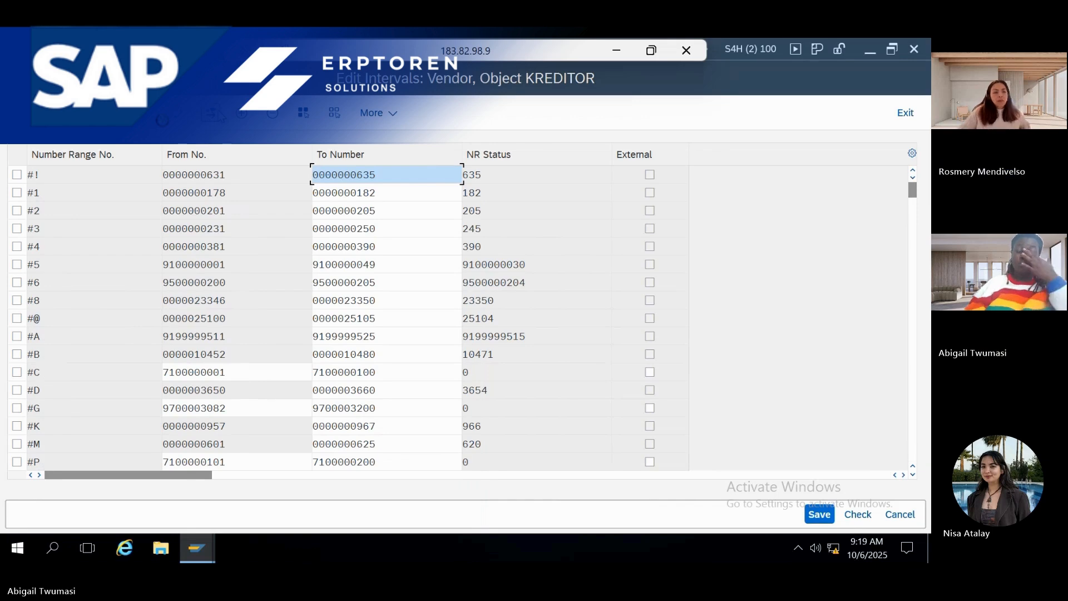
pyautogui.click(211, 114)
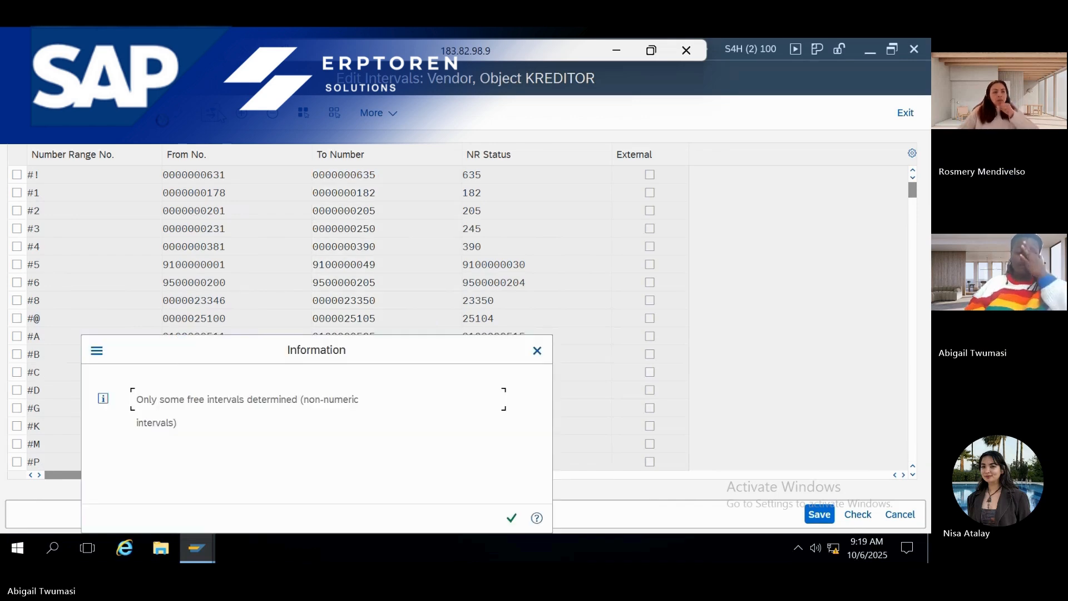
pyautogui.click(511, 518)
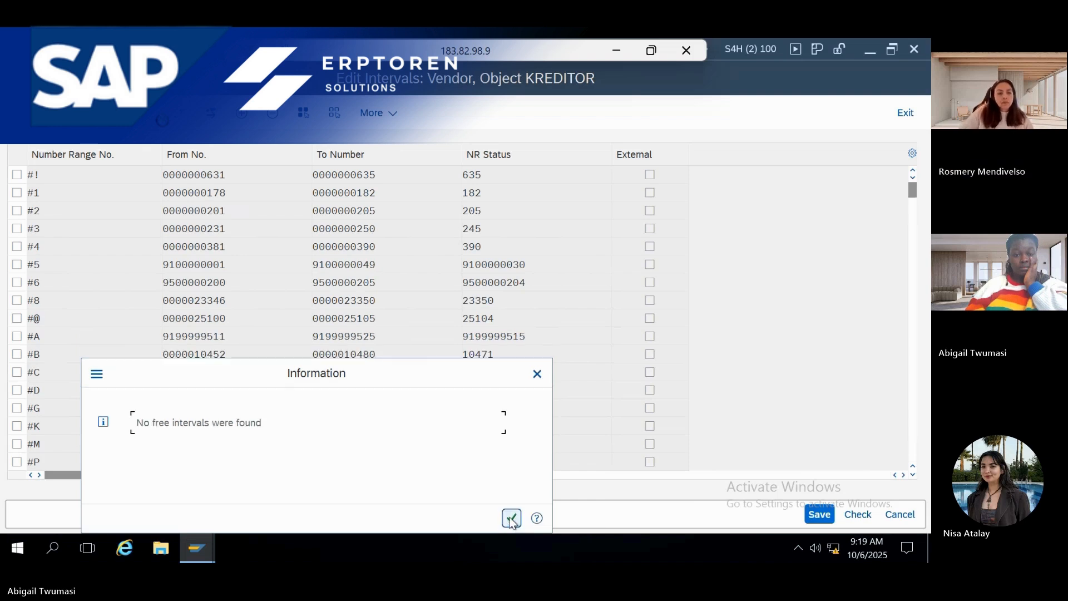
pyautogui.click(511, 518)
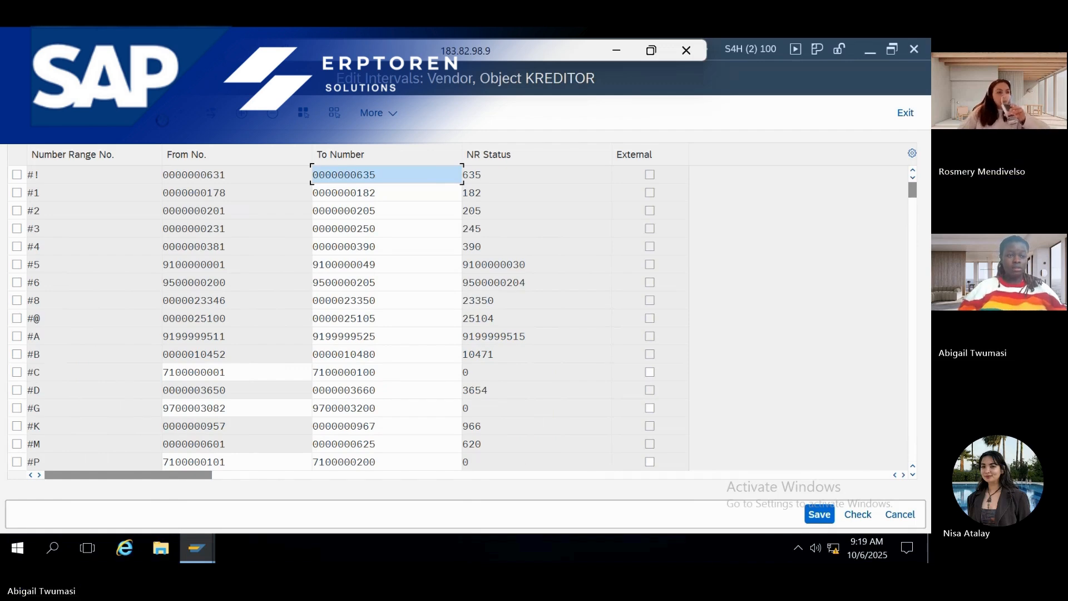
pyautogui.click(18, 78)
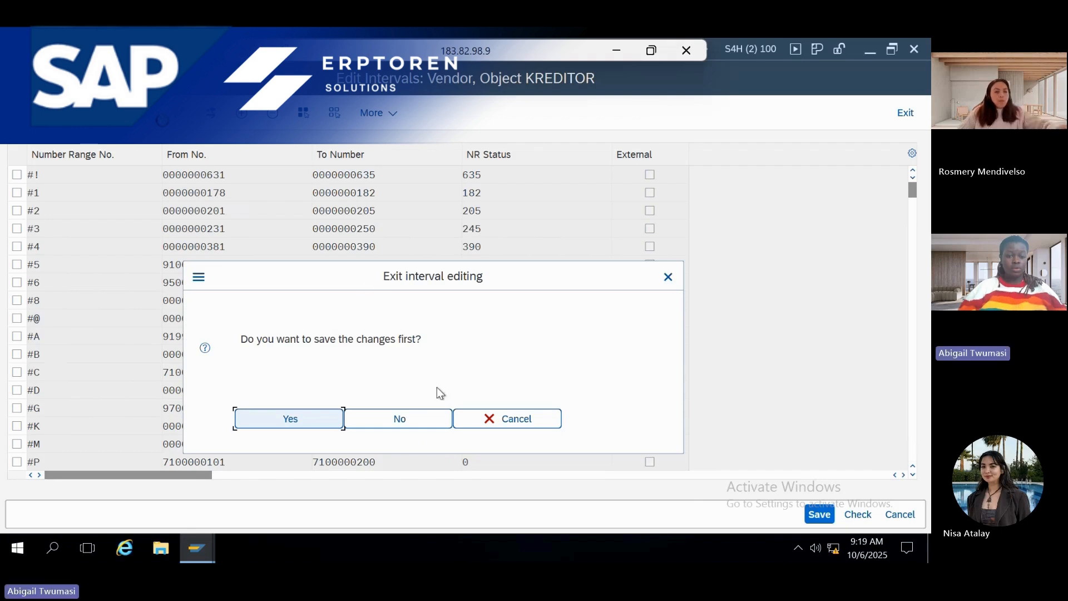
pyautogui.click(395, 421)
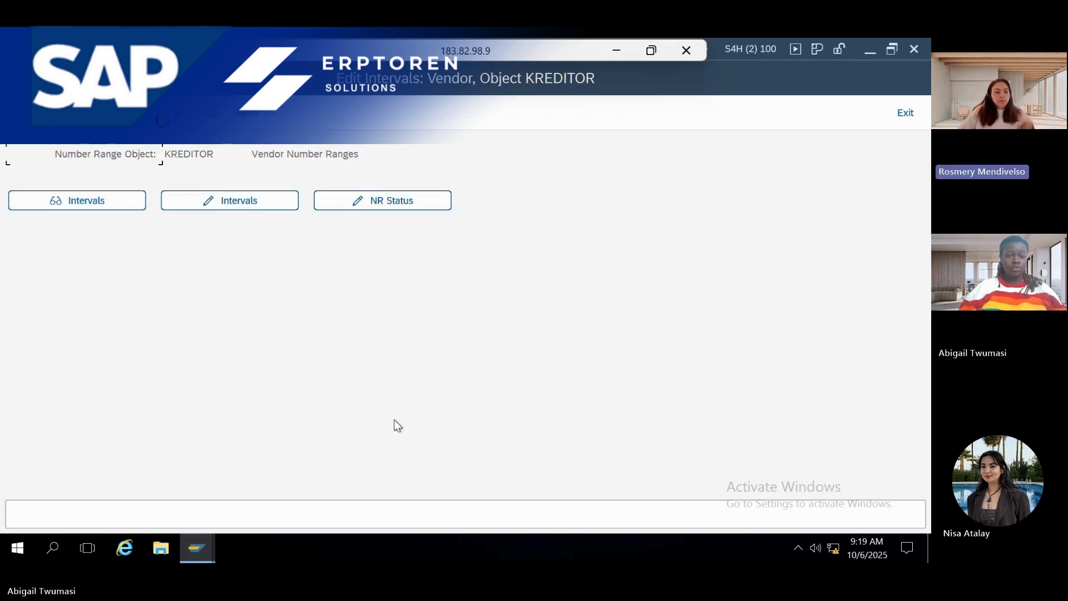
pyautogui.click(250, 202)
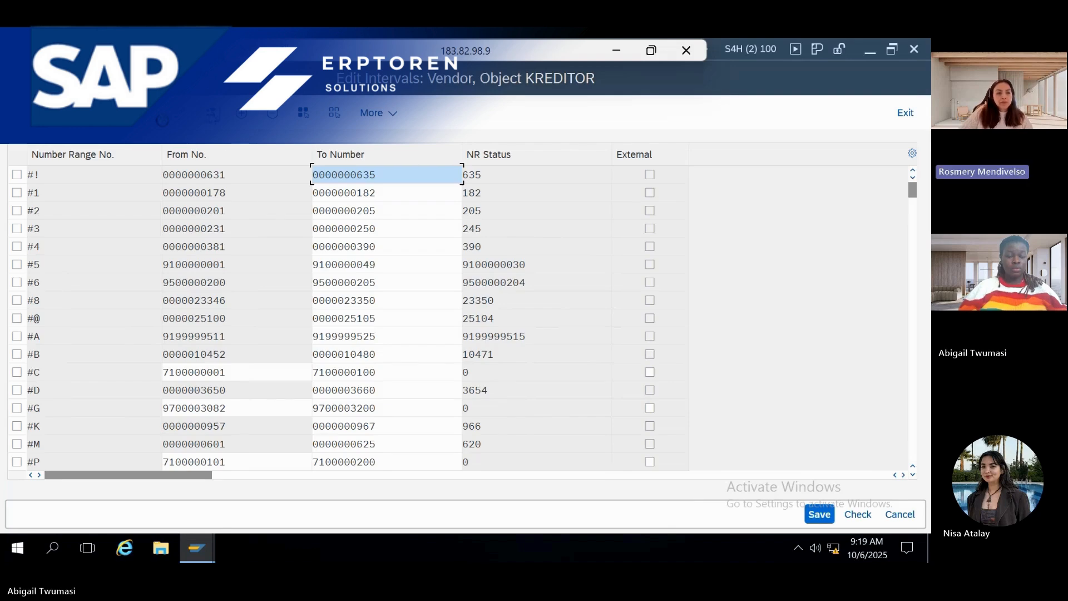
pyautogui.click(211, 115)
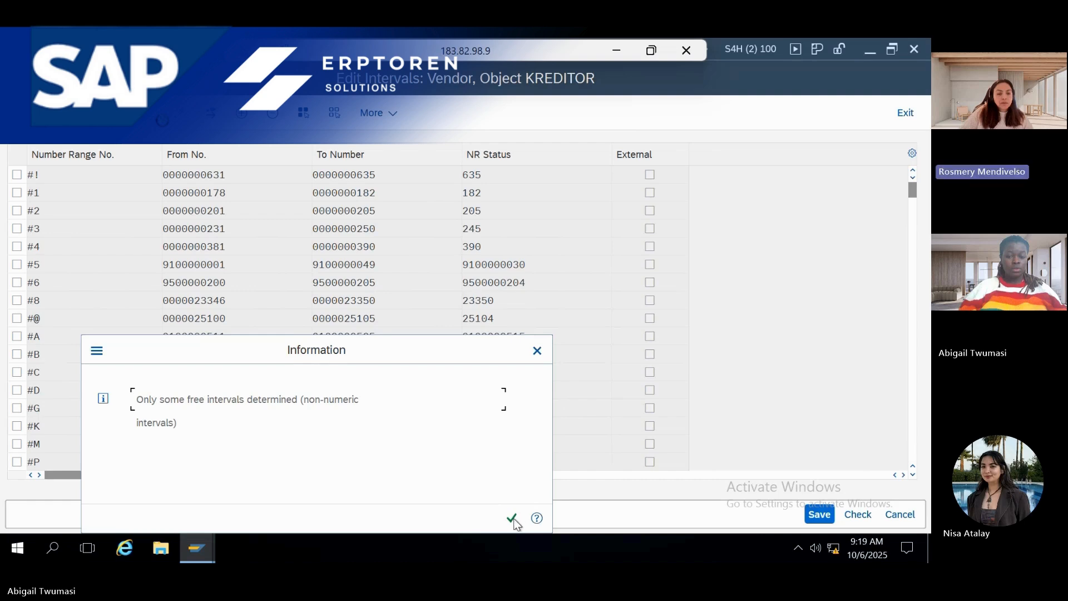
pyautogui.click(513, 518)
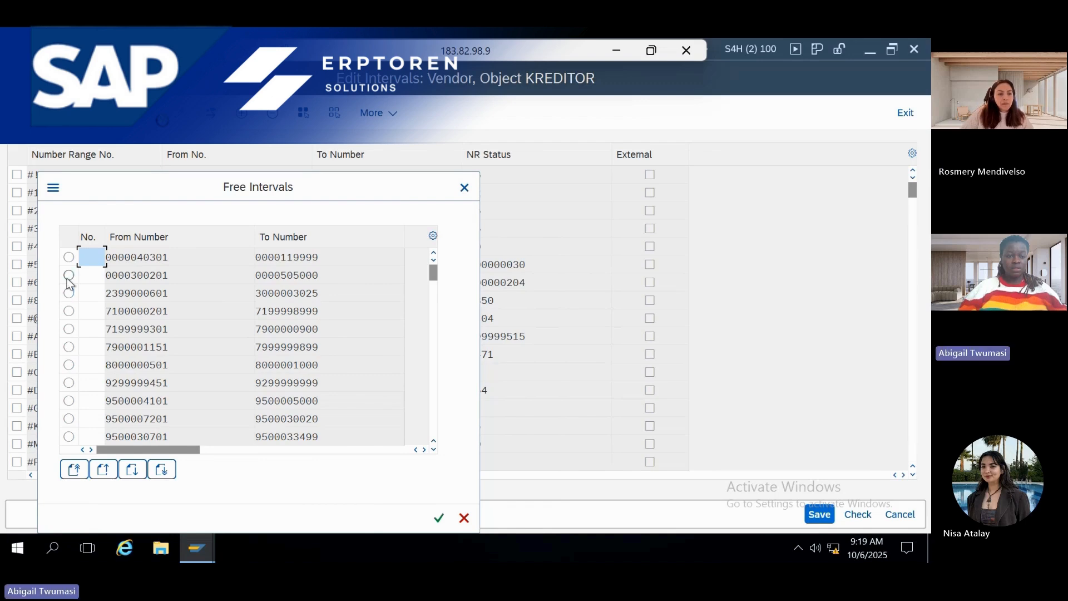
pyautogui.click(69, 293)
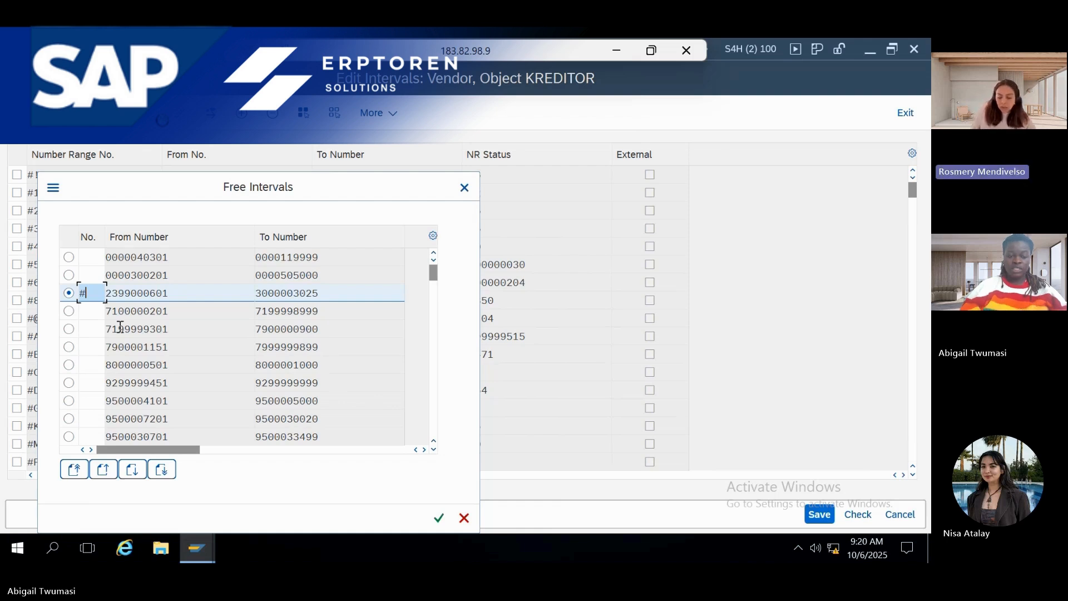
# Try to insert the selected free interval under number range number #C
pyautogui.write('C')
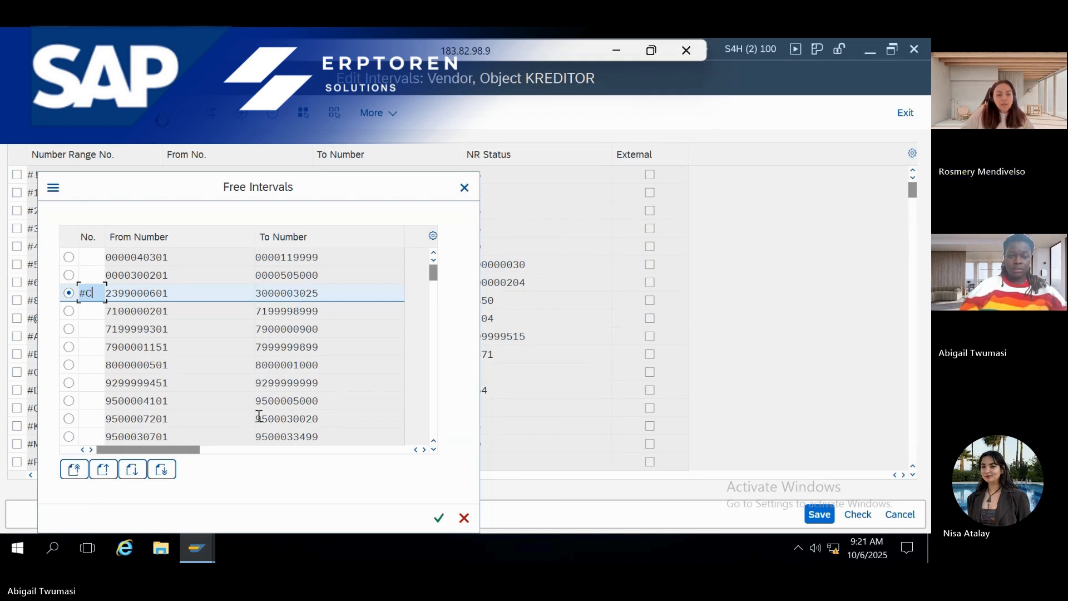
pyautogui.click(438, 517)
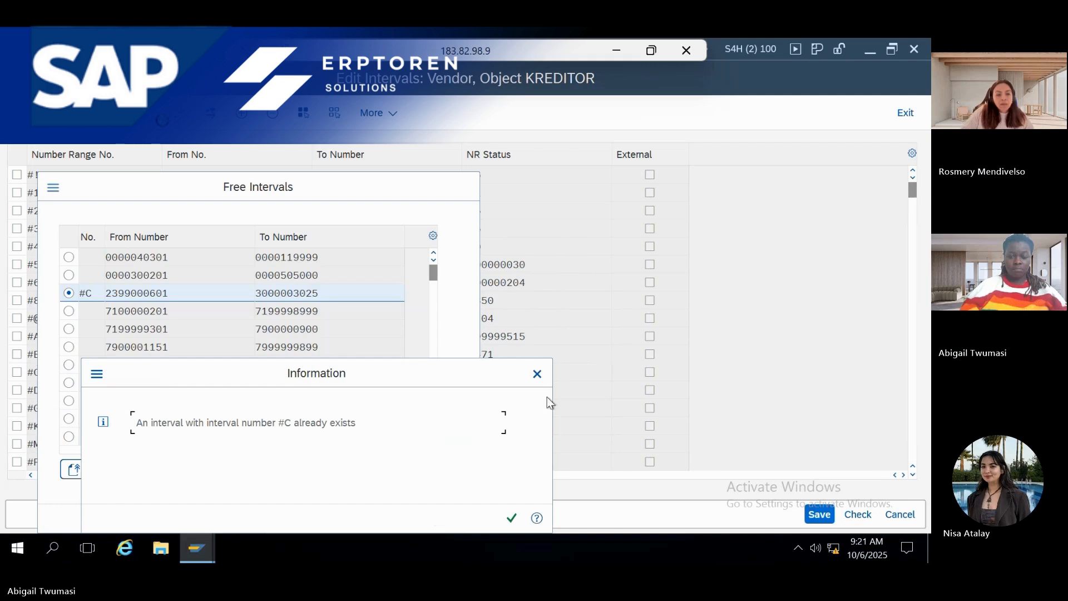
pyautogui.click(537, 373)
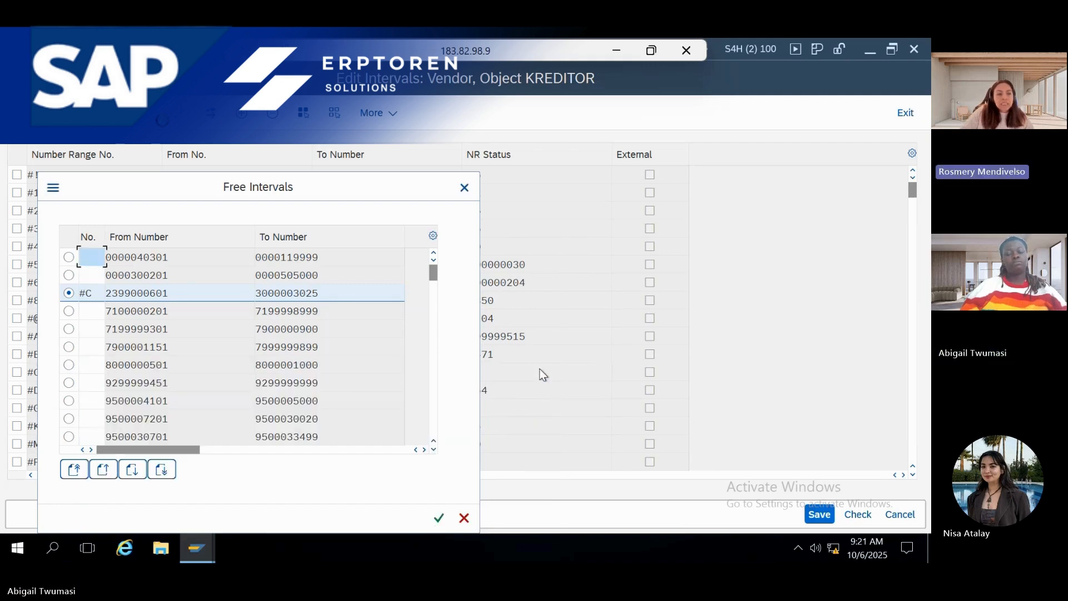
# Change the selected free interval's number to #T and insert it into the vendor number ranges
pyautogui.click(90, 293)
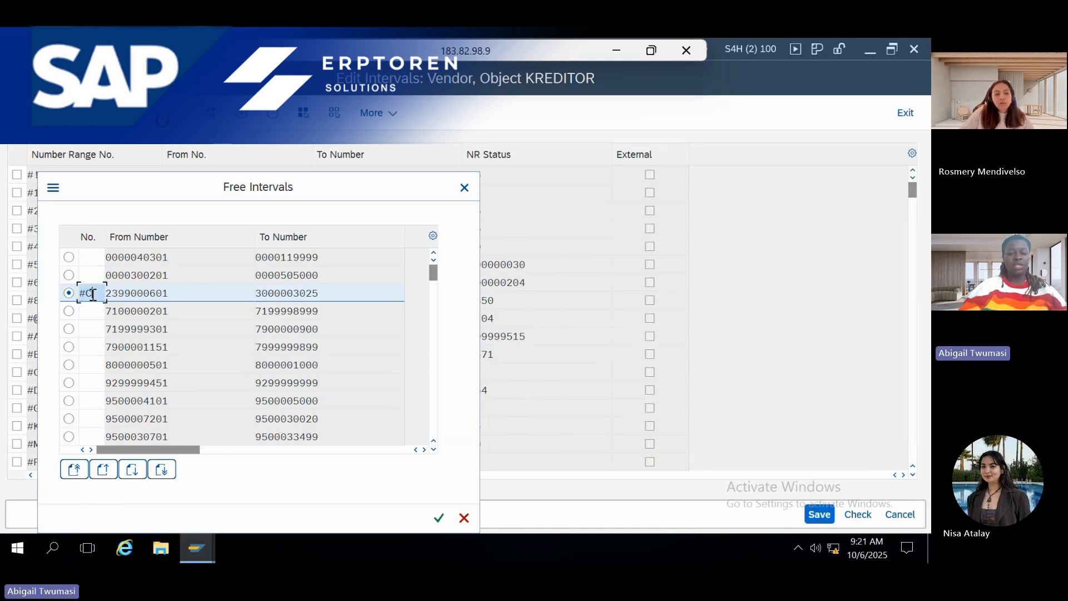
pyautogui.press('BackSpace')
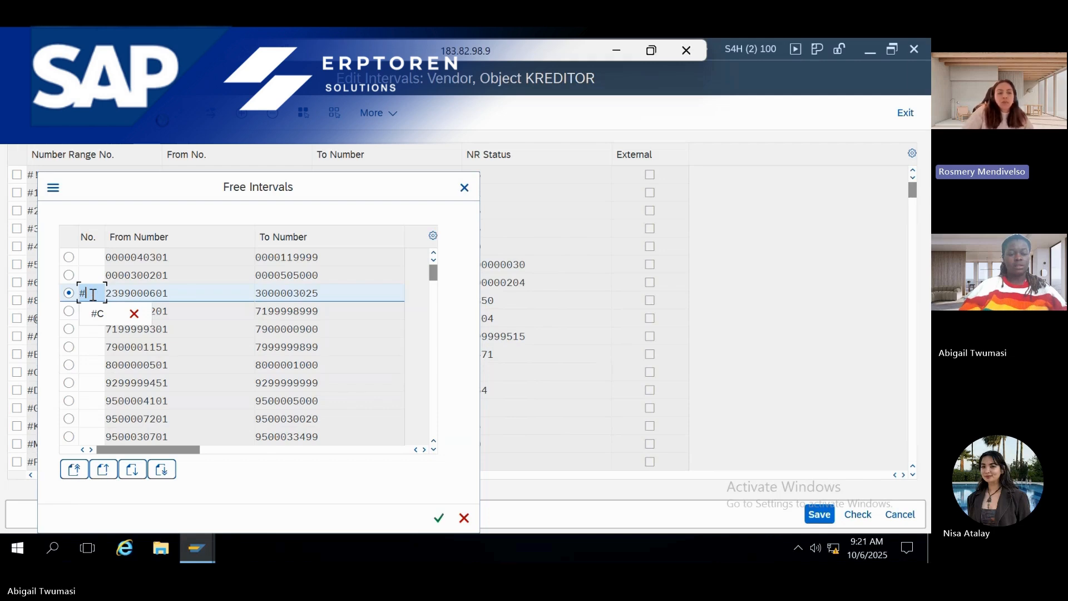
pyautogui.write('7')
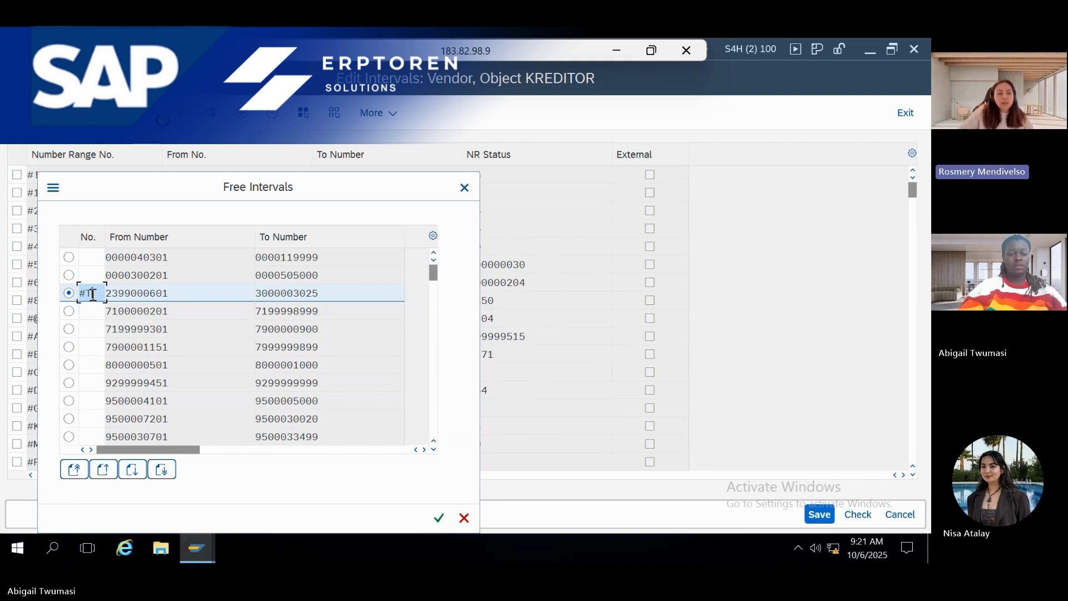
pyautogui.click(439, 517)
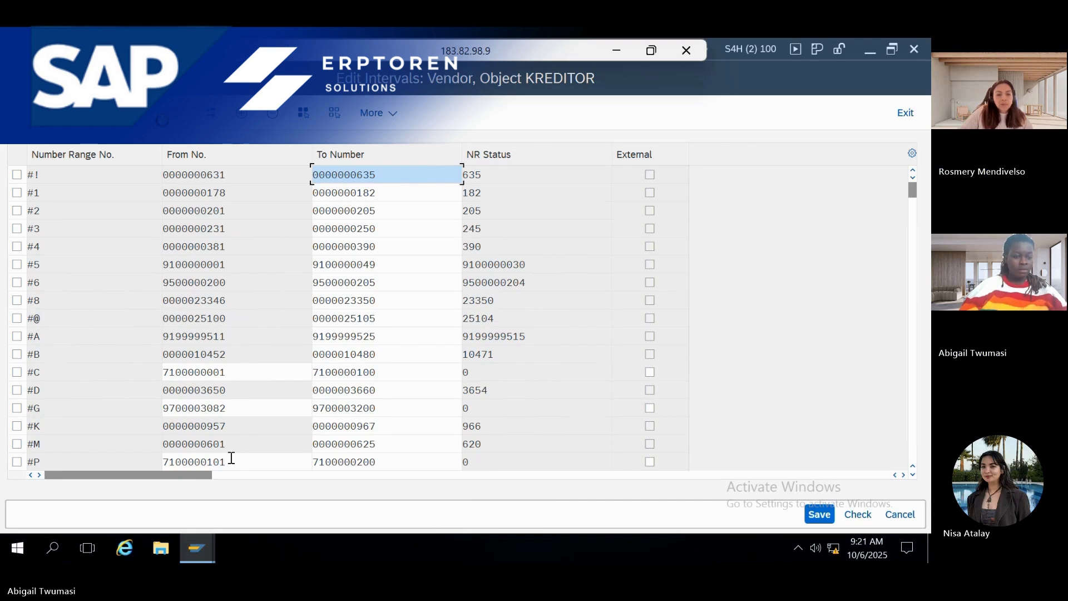
pyautogui.scroll(-2, 230, 456)
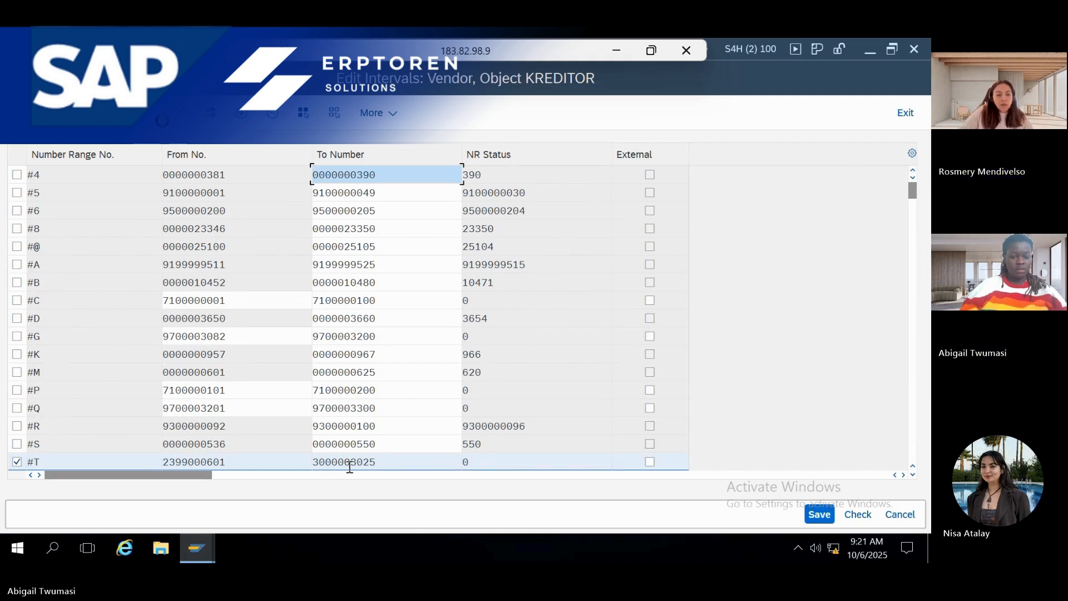
pyautogui.scroll(-1, 349, 467)
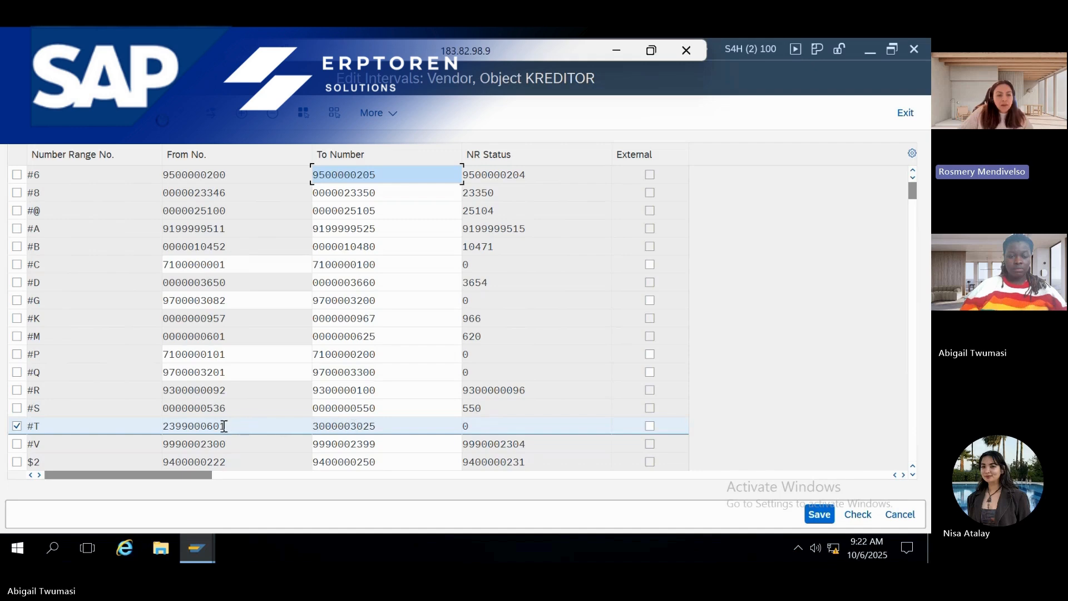
pyautogui.moveTo(225, 425); pyautogui.dragTo(159, 417)
pyautogui.hotkey('ctrl', 'c')
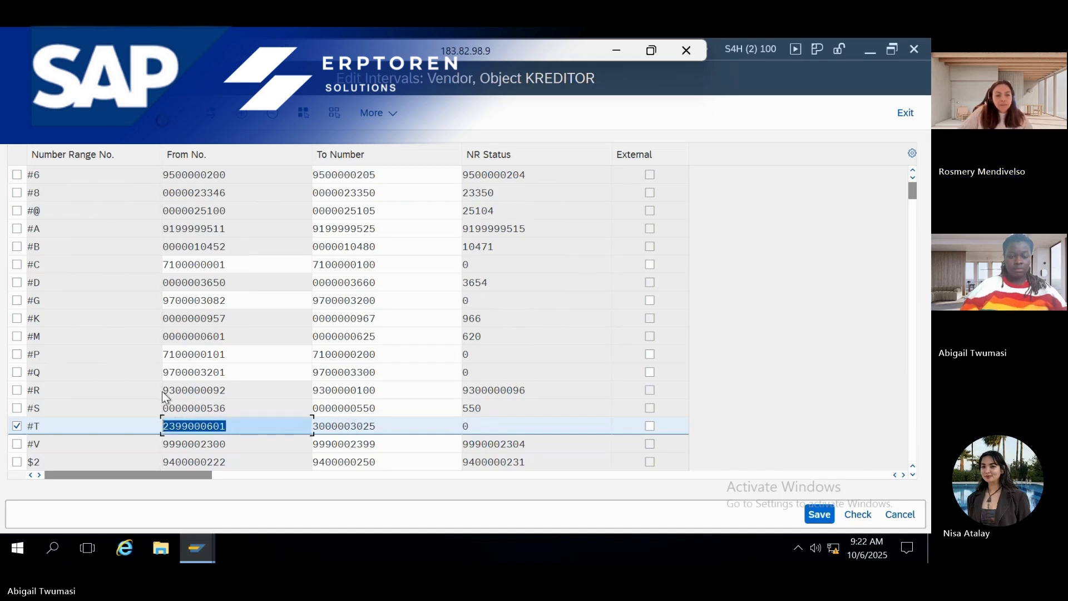
pyautogui.press('Left')
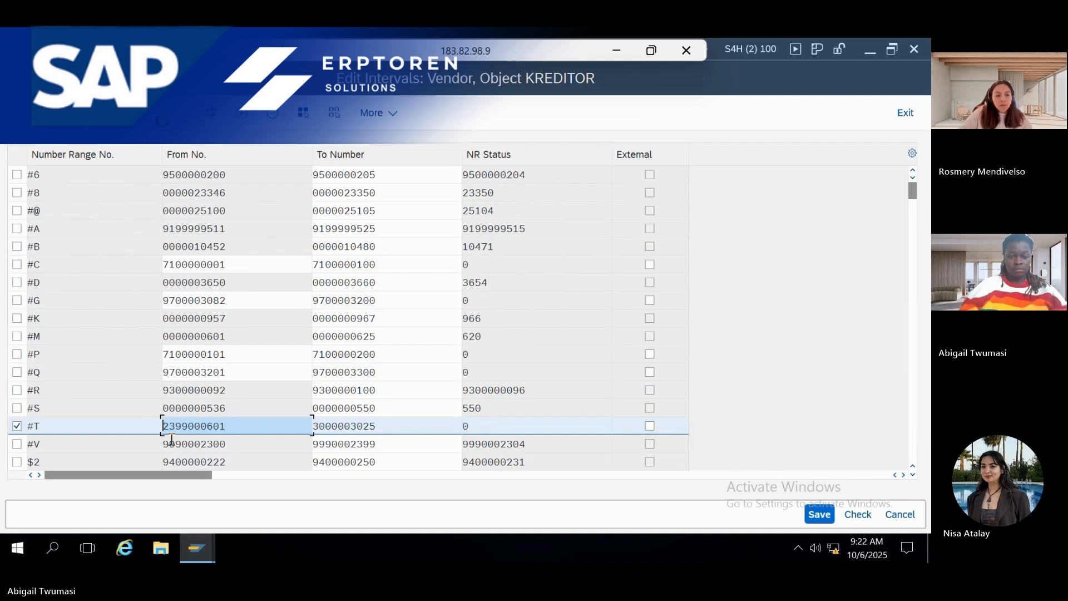
pyautogui.click(379, 427)
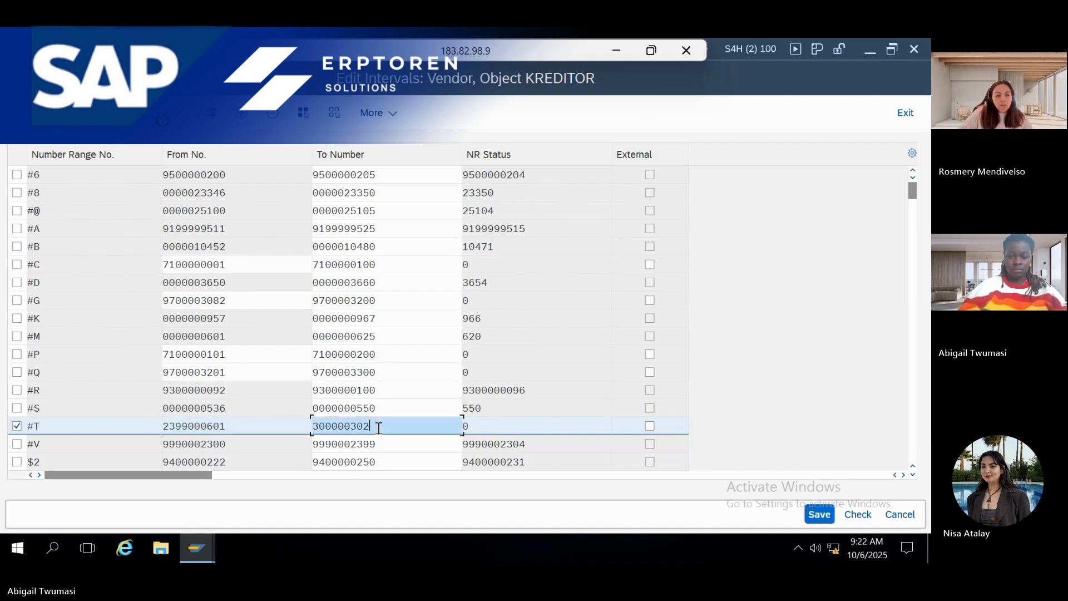
pyautogui.press('BackSpace')
pyautogui.press('BackSpace')
pyautogui.press('BackSpace')
pyautogui.press('BackSpace')
pyautogui.press('BackSpace')
pyautogui.press('BackSpace')
pyautogui.press('BackSpace')
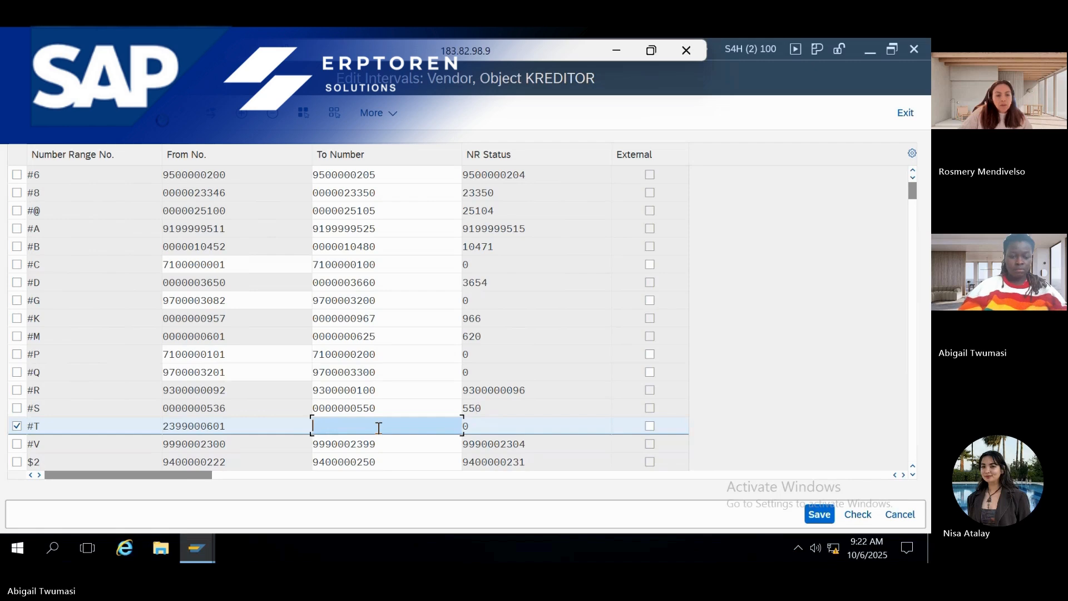
pyautogui.hotkey('ctrl', 'v')
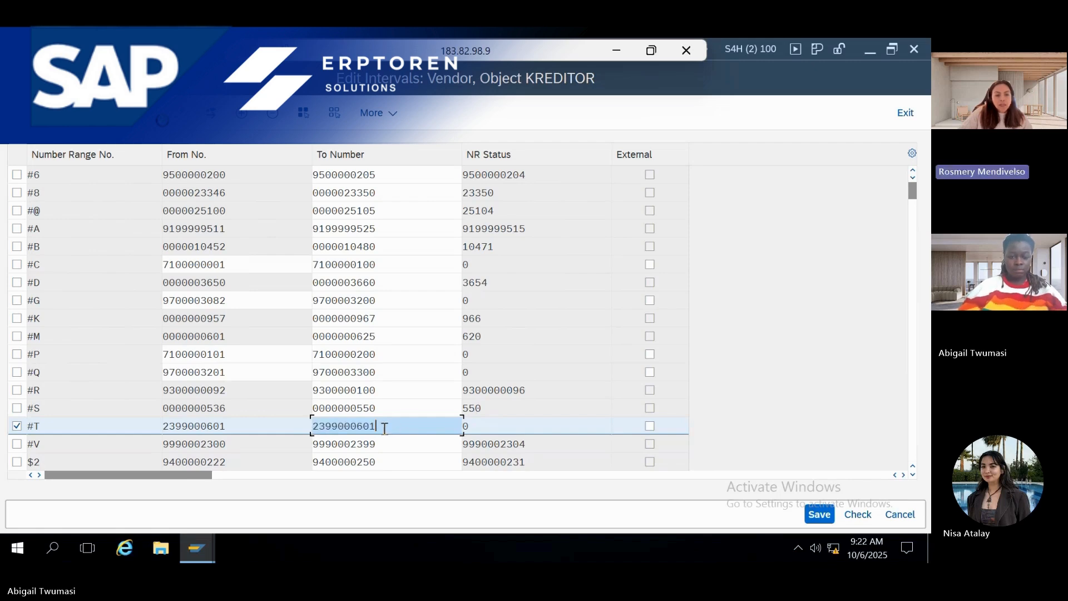
pyautogui.press('BackSpace')
pyautogui.press('BackSpace')
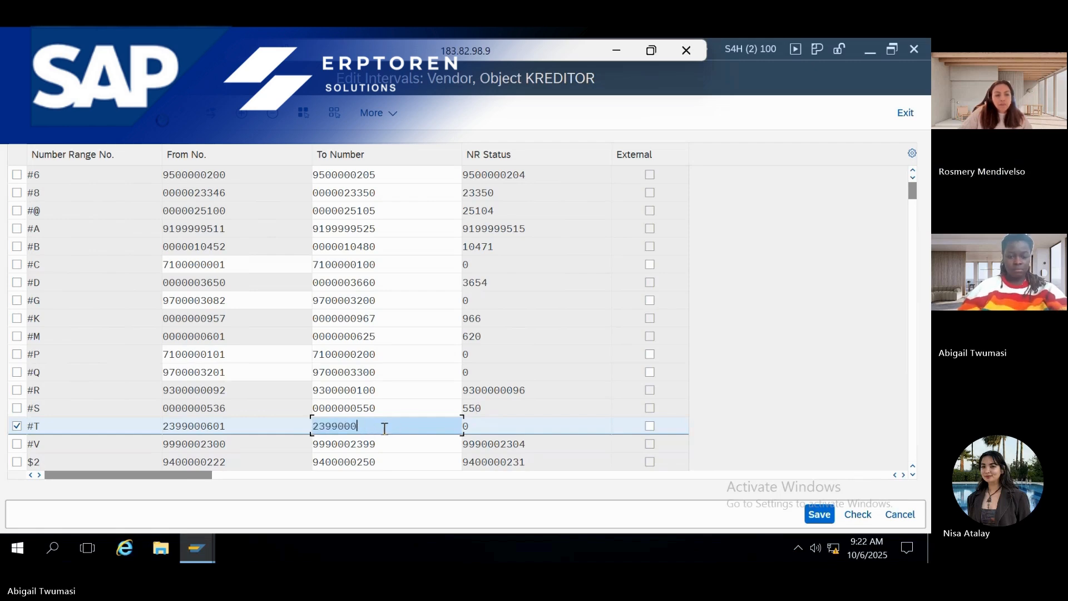
pyautogui.write('700')
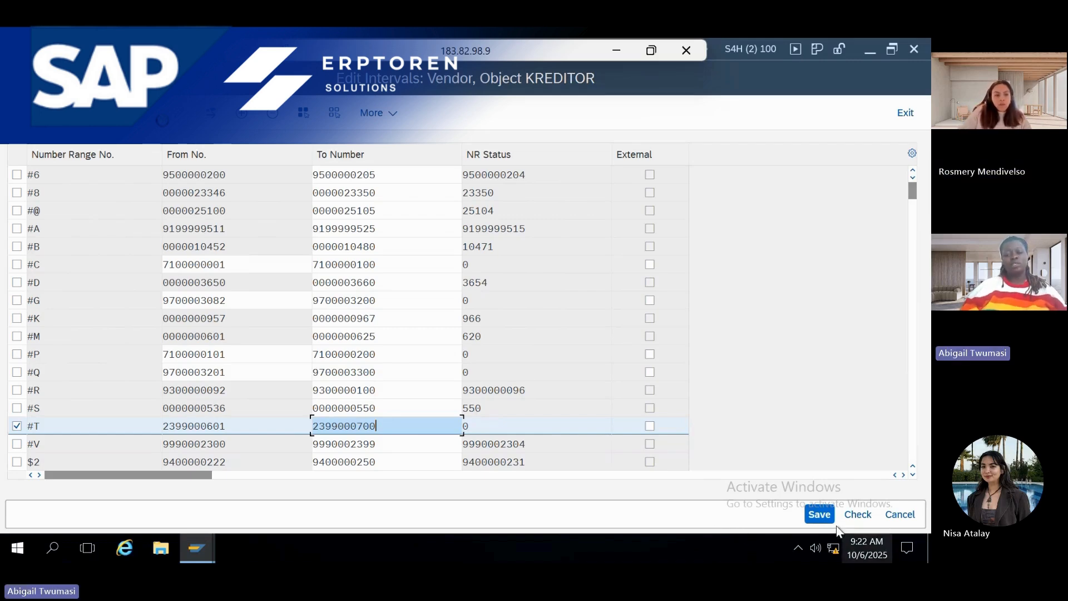
pyautogui.click(819, 513)
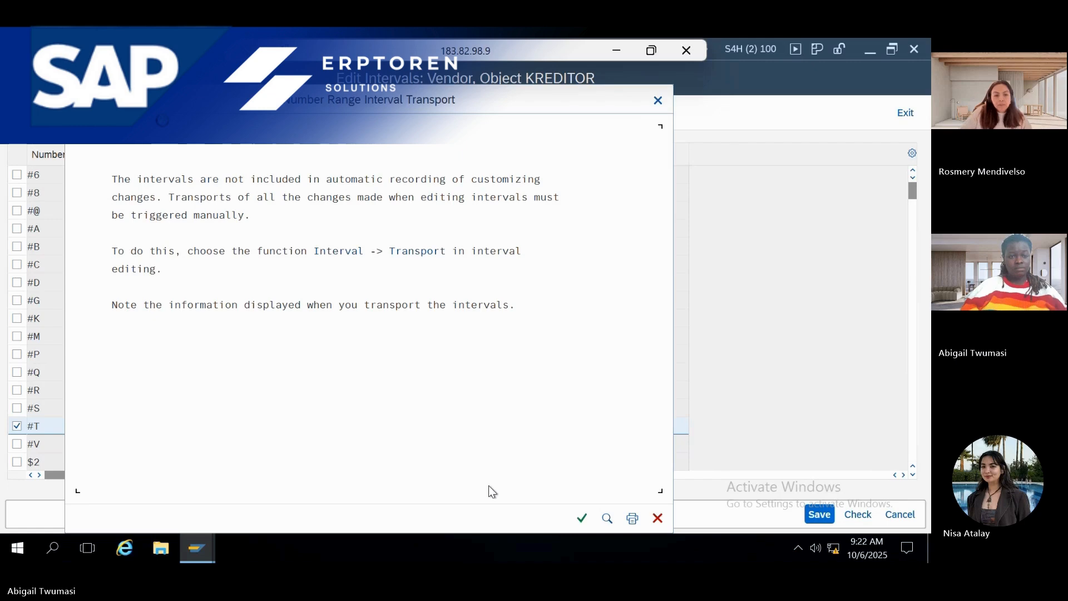
pyautogui.click(582, 518)
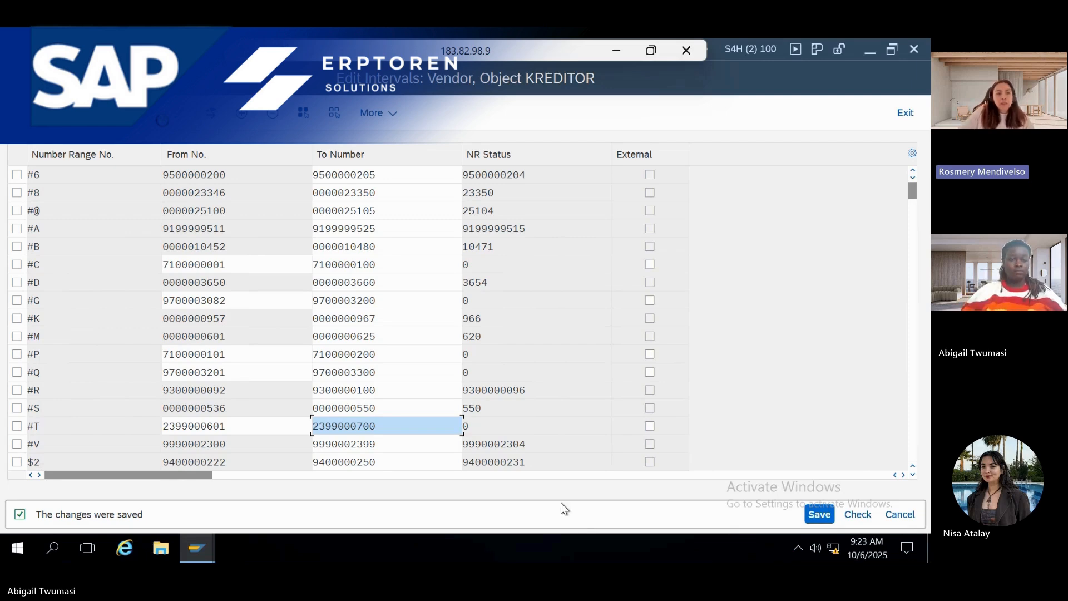
pyautogui.click(211, 113)
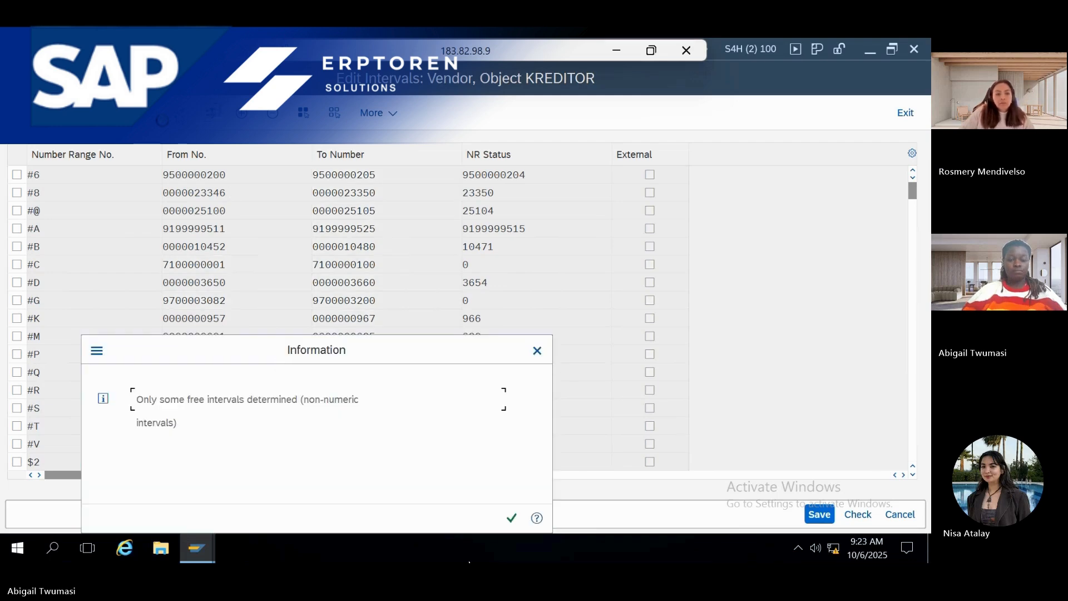
pyautogui.click(511, 518)
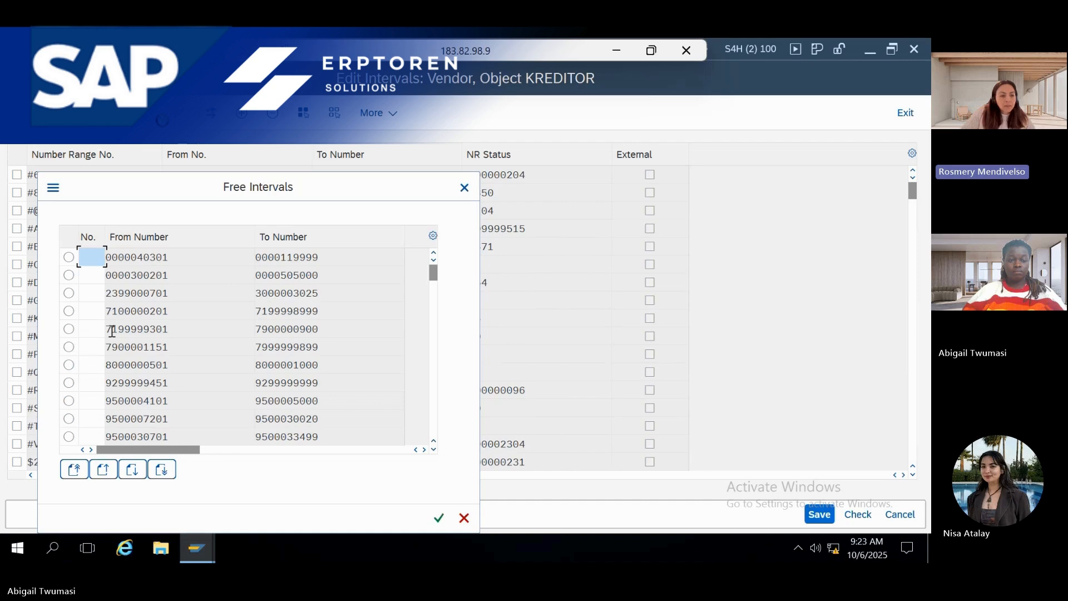
pyautogui.click(69, 365)
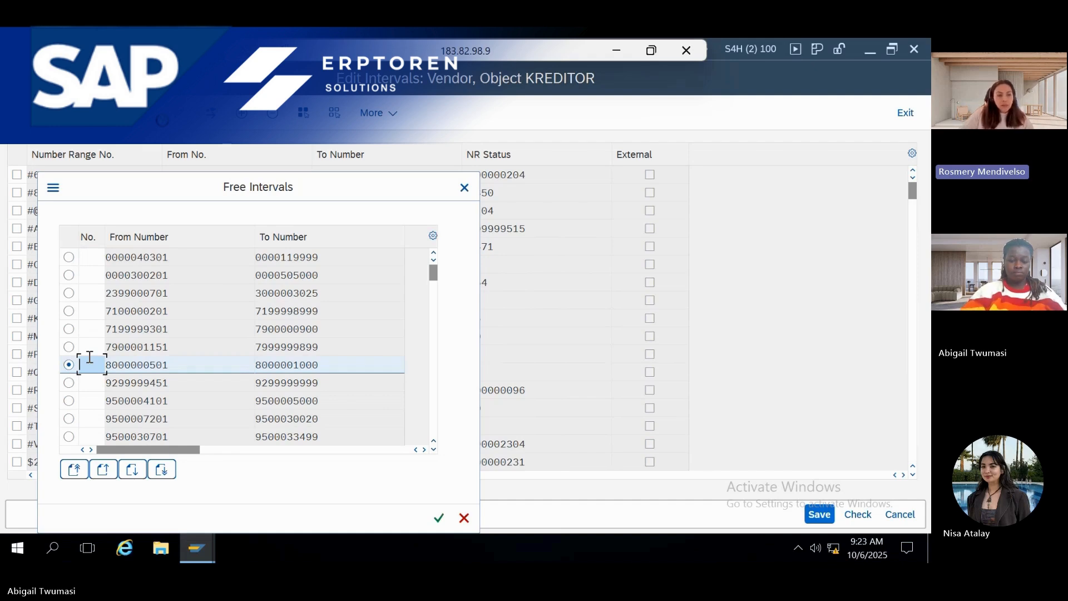
pyautogui.write('#')
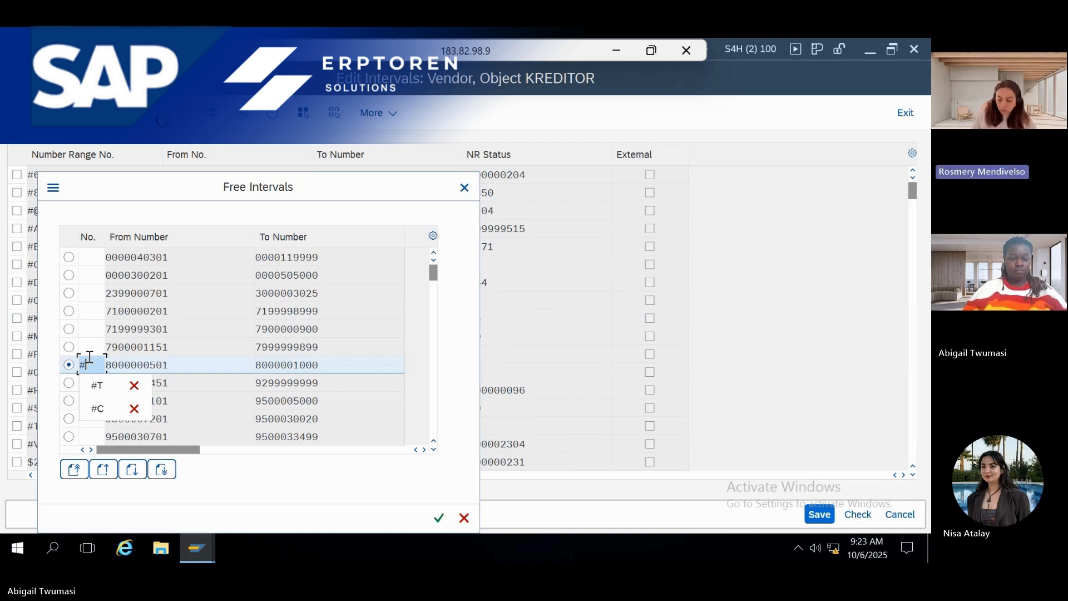
pyautogui.write('W')
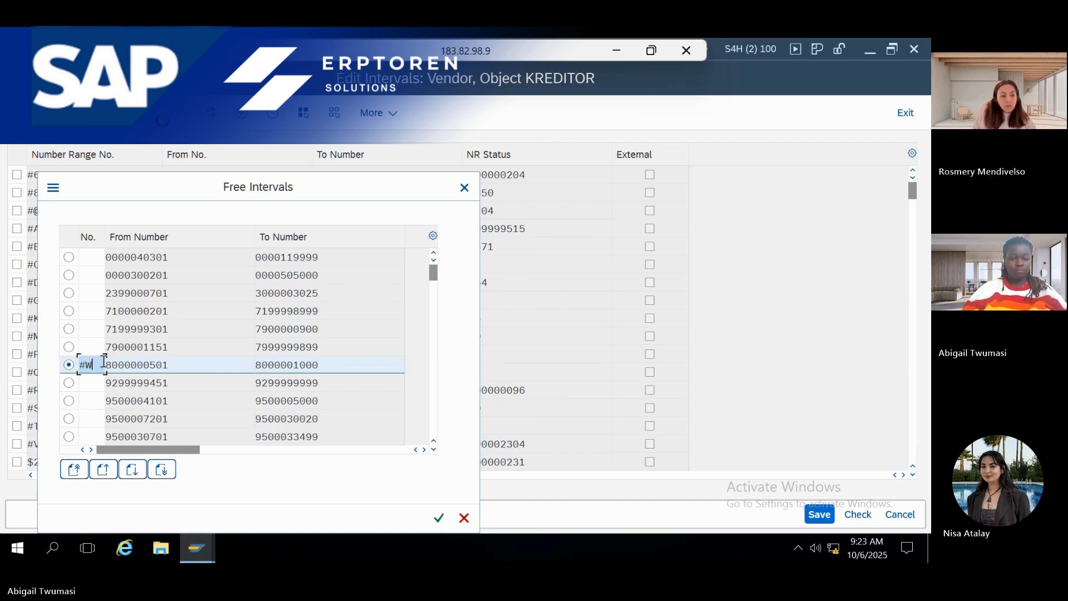
pyautogui.click(439, 518)
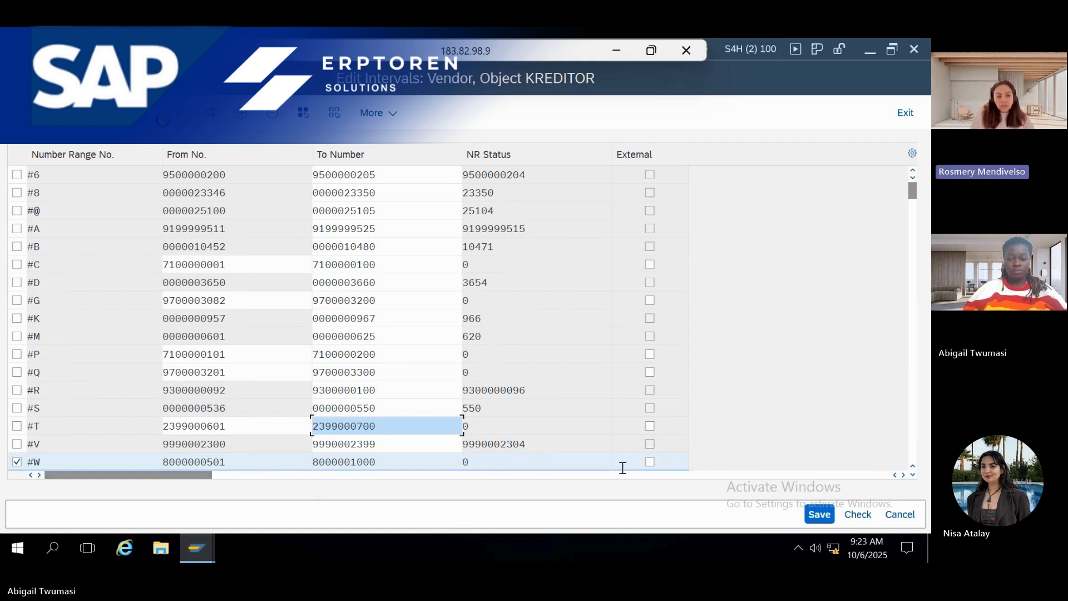
pyautogui.click(817, 515)
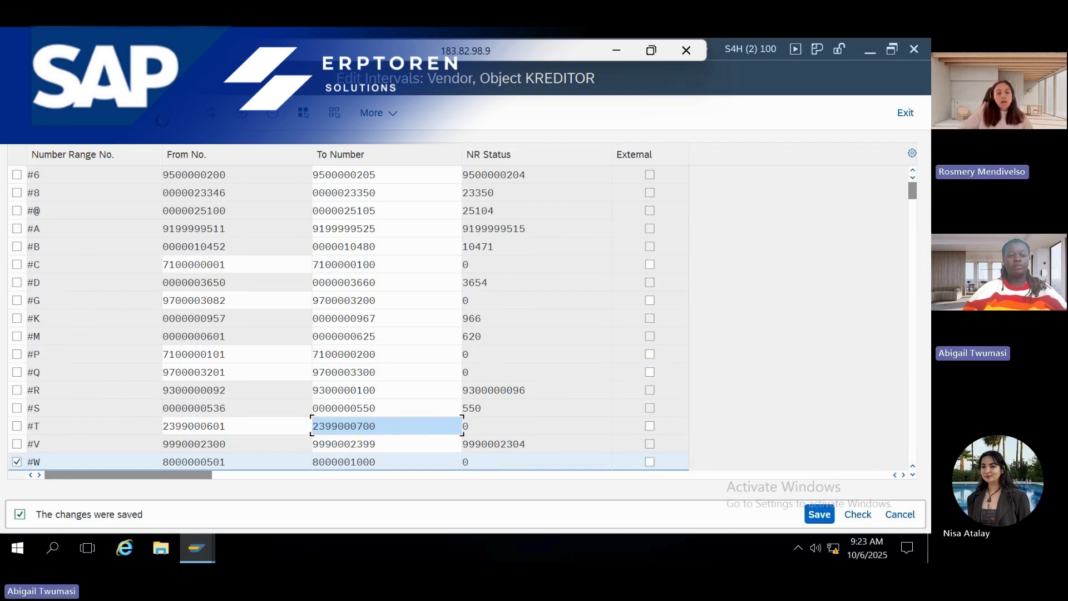
# Return to the IMG structure and open Assign Number Ranges to Vendor Account Groups
pyautogui.press('F3')
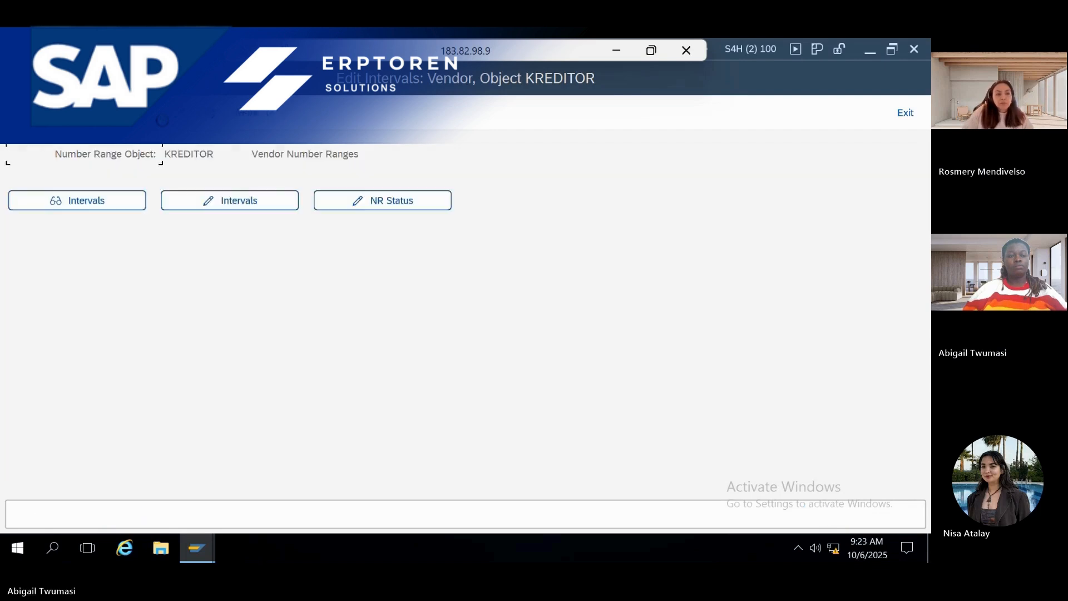
pyautogui.press('F3')
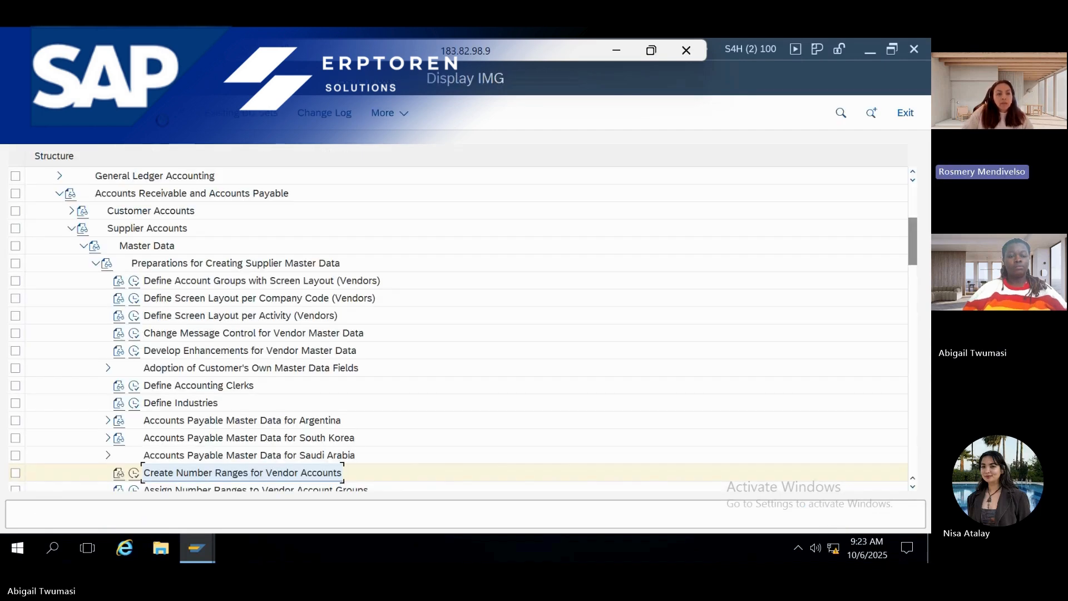
pyautogui.scroll(2, 128, 409)
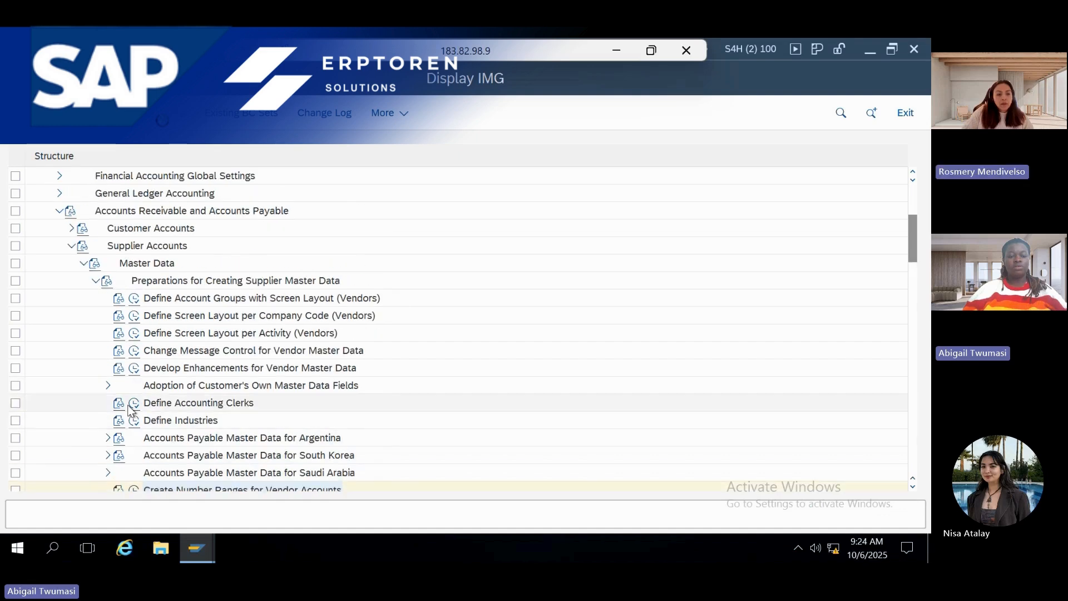
pyautogui.scroll(-3, 128, 409)
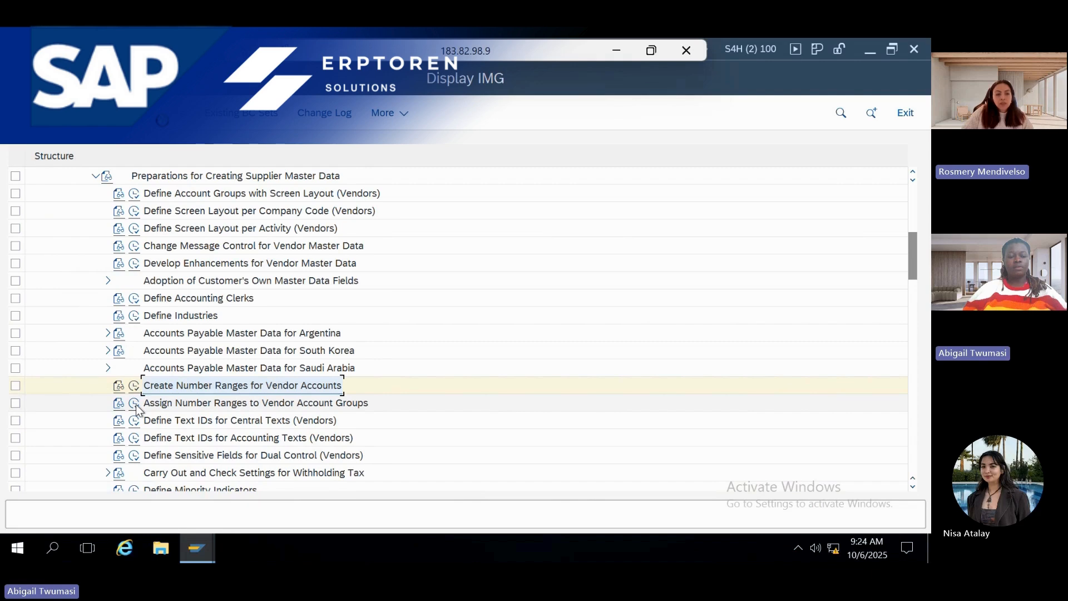
pyautogui.click(136, 404)
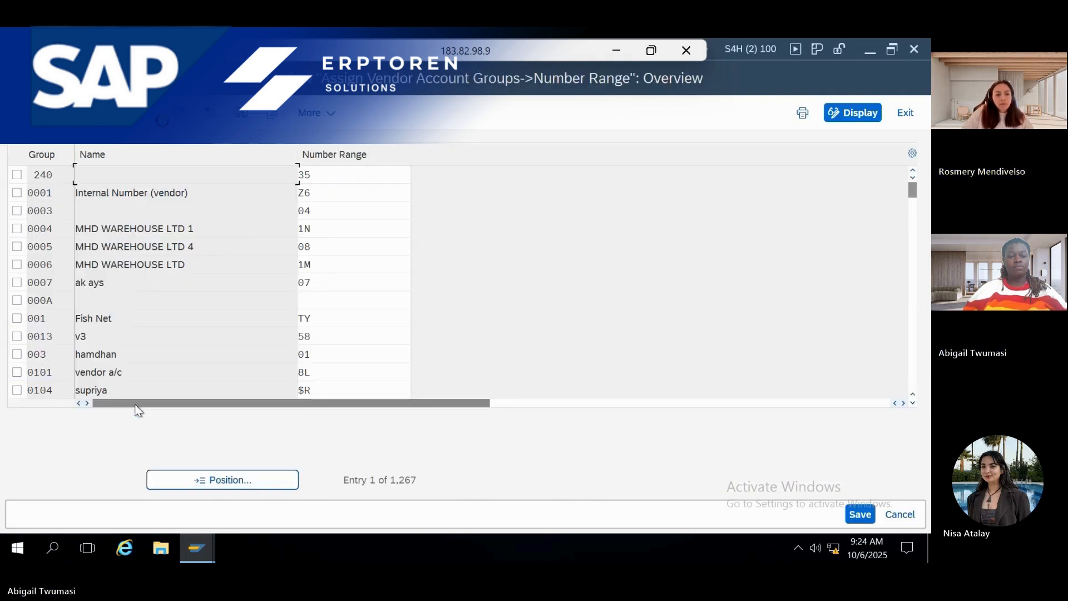
# Find account group AVIP and assign it number range #T from the list of vendor number ranges
pyautogui.click(223, 483)
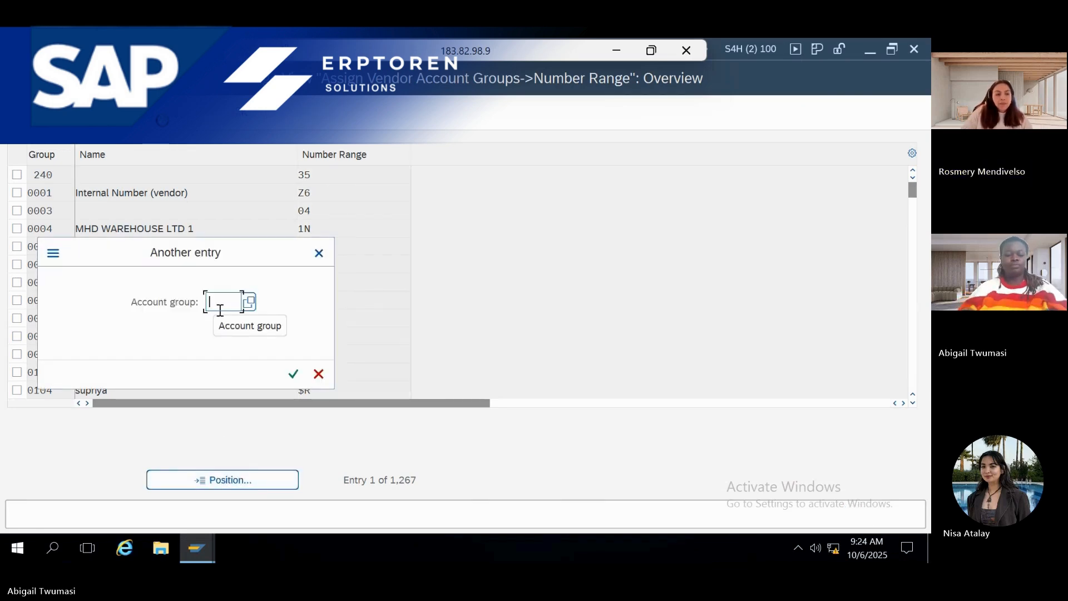
pyautogui.write('AVIP')
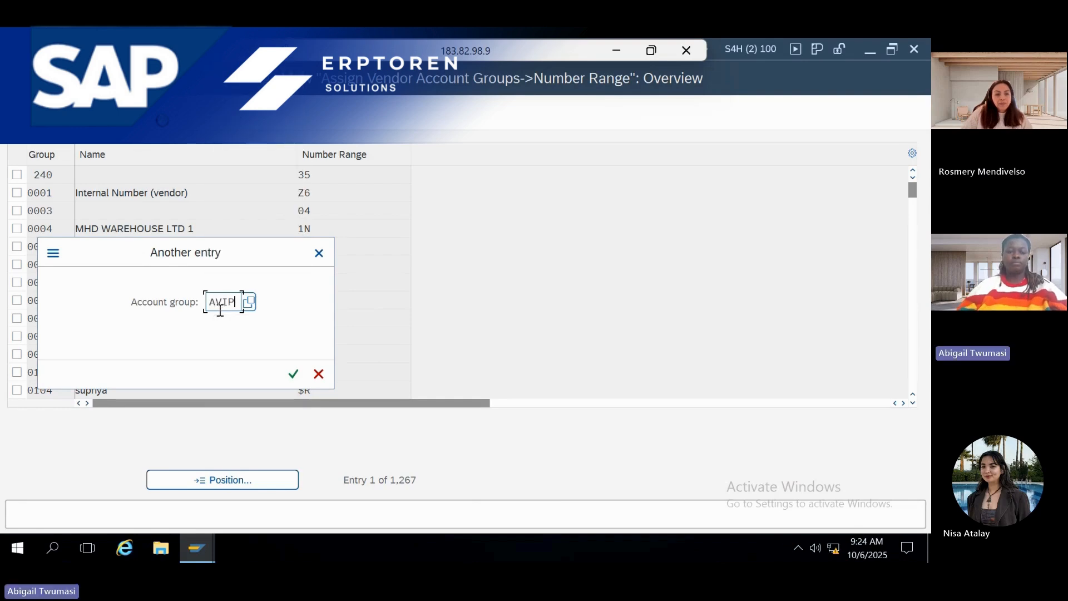
pyautogui.click(293, 379)
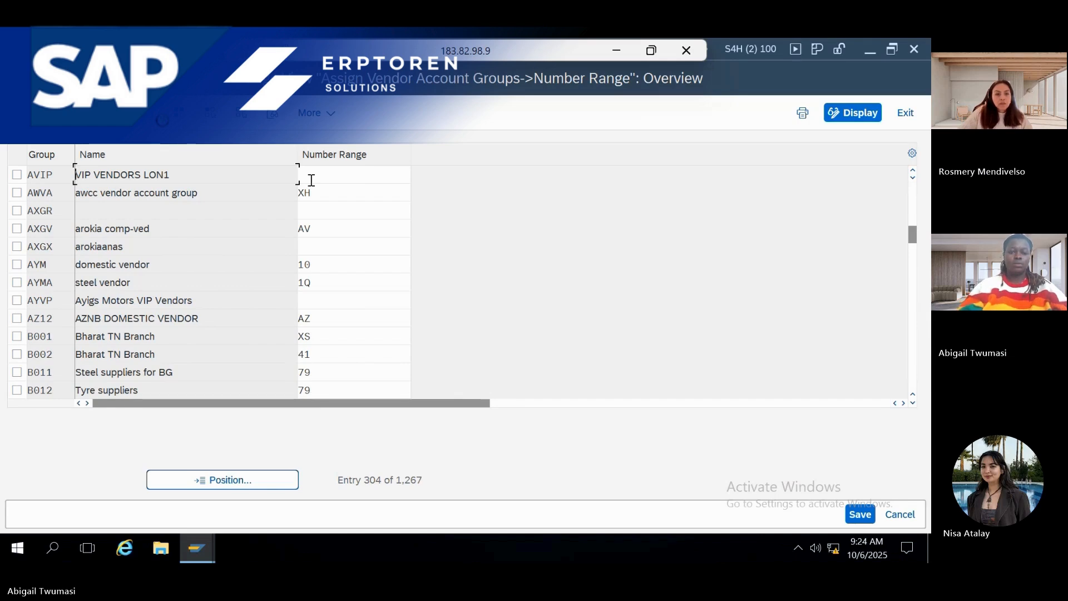
pyautogui.click(312, 180)
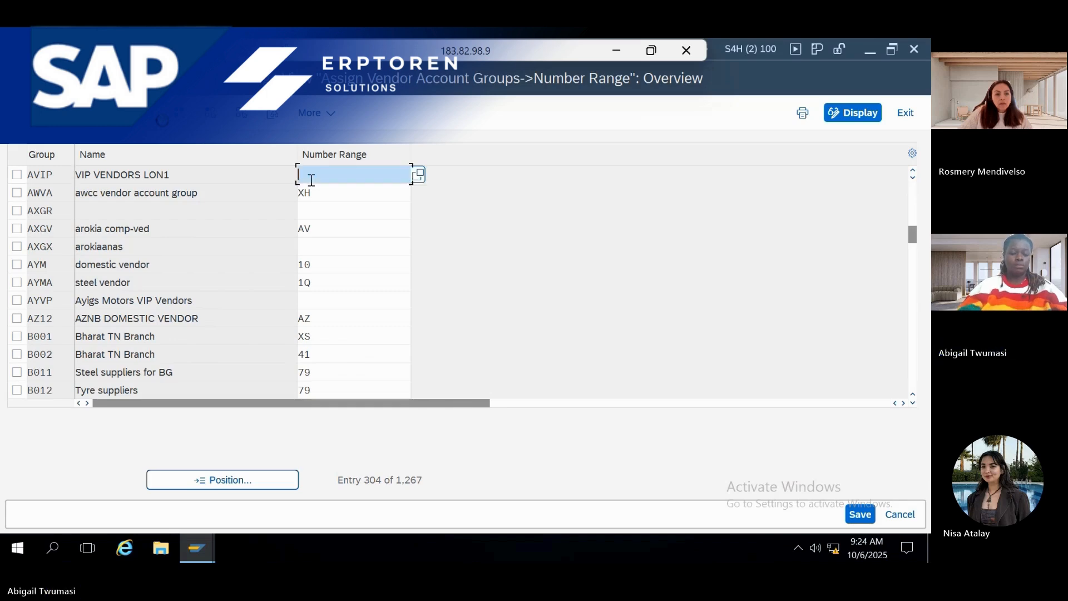
pyautogui.write('#T')
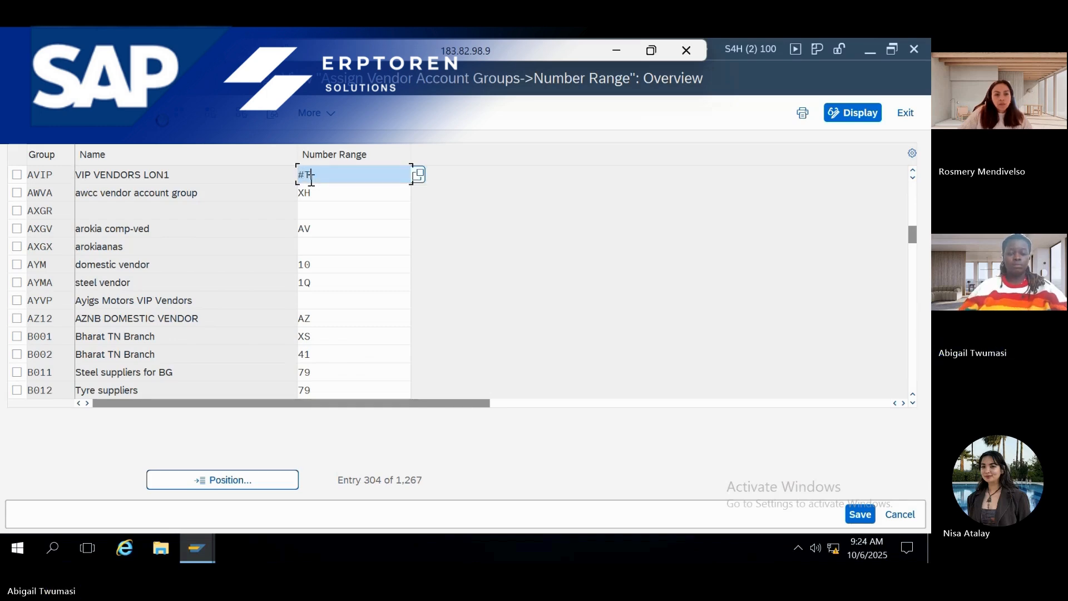
pyautogui.click(418, 176)
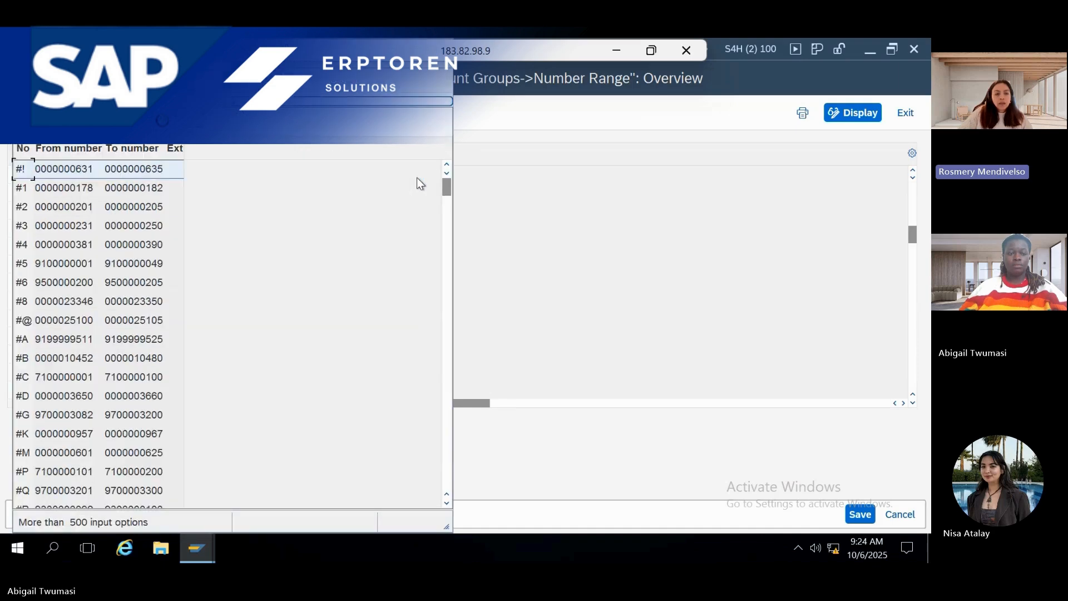
pyautogui.scroll(-2, 72, 412)
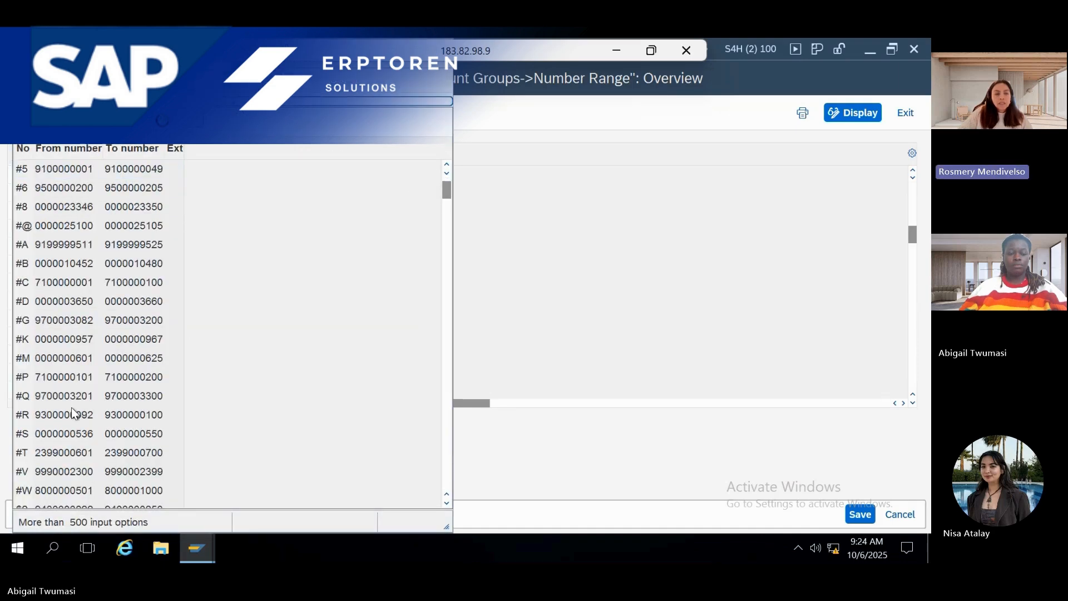
pyautogui.click(21, 455)
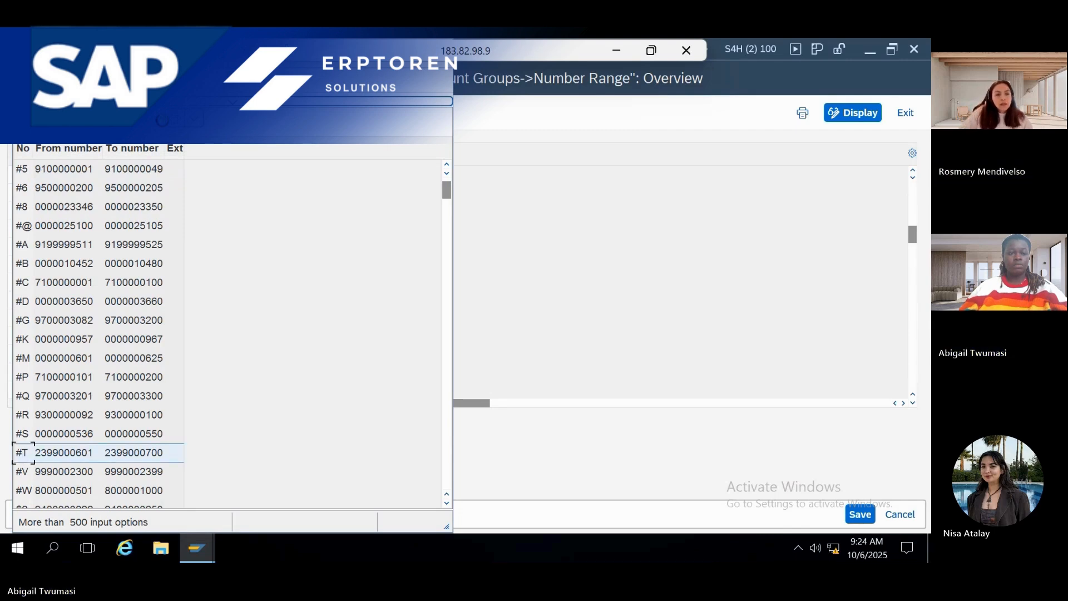
pyautogui.press('Return')
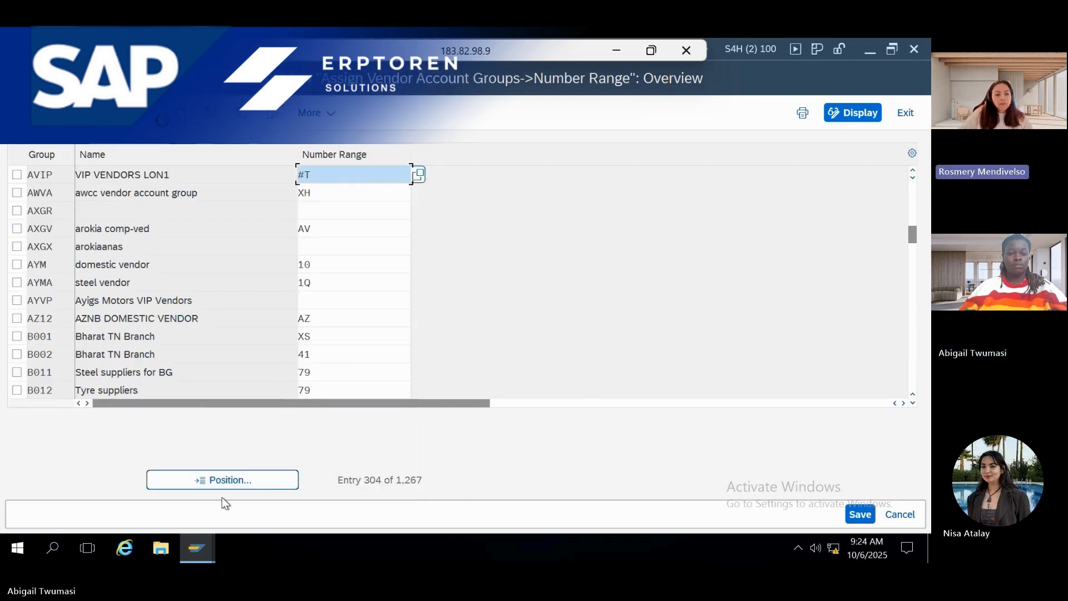
# Find account group AONE and assign it number range #W
pyautogui.click(214, 477)
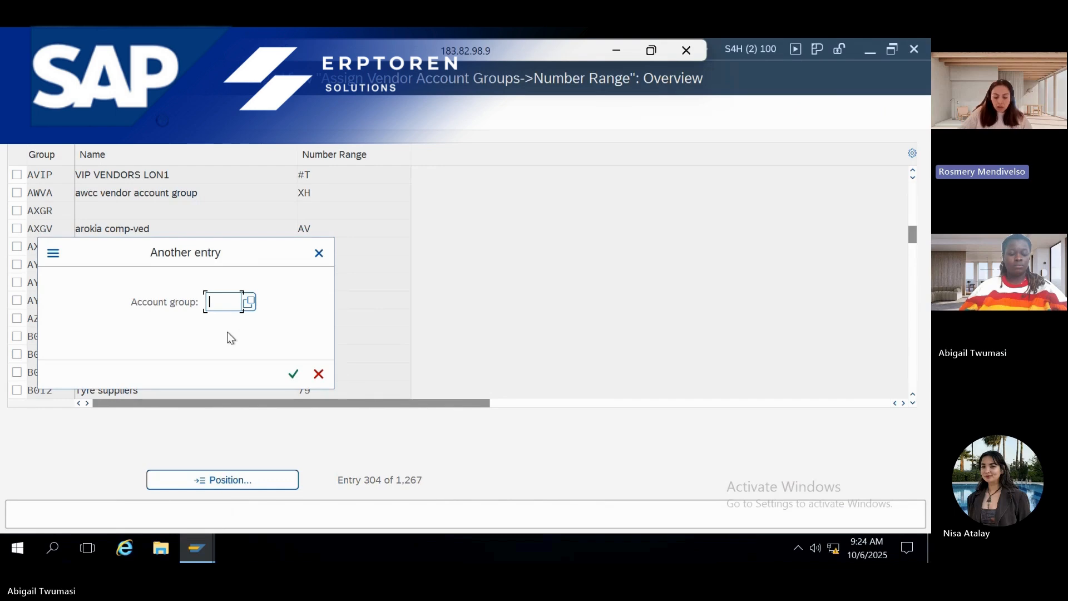
pyautogui.write('AONE')
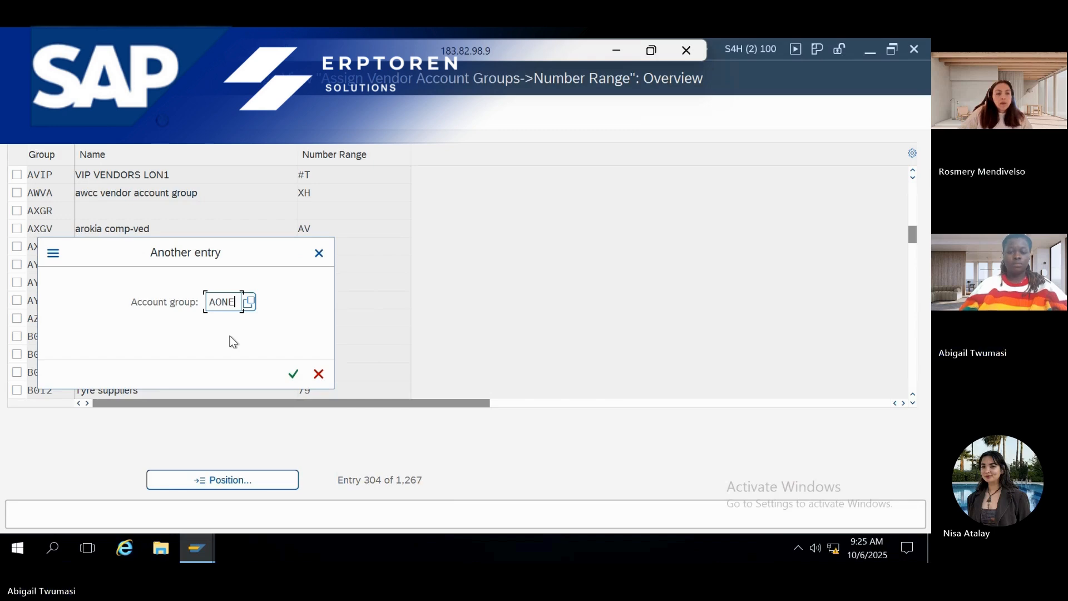
pyautogui.click(293, 374)
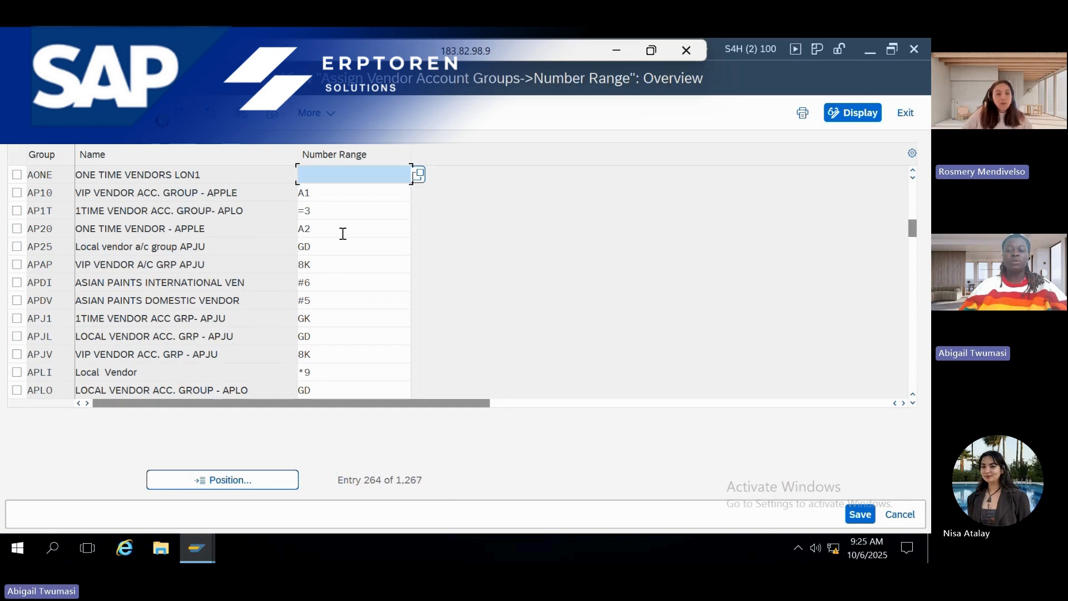
pyautogui.click(311, 175)
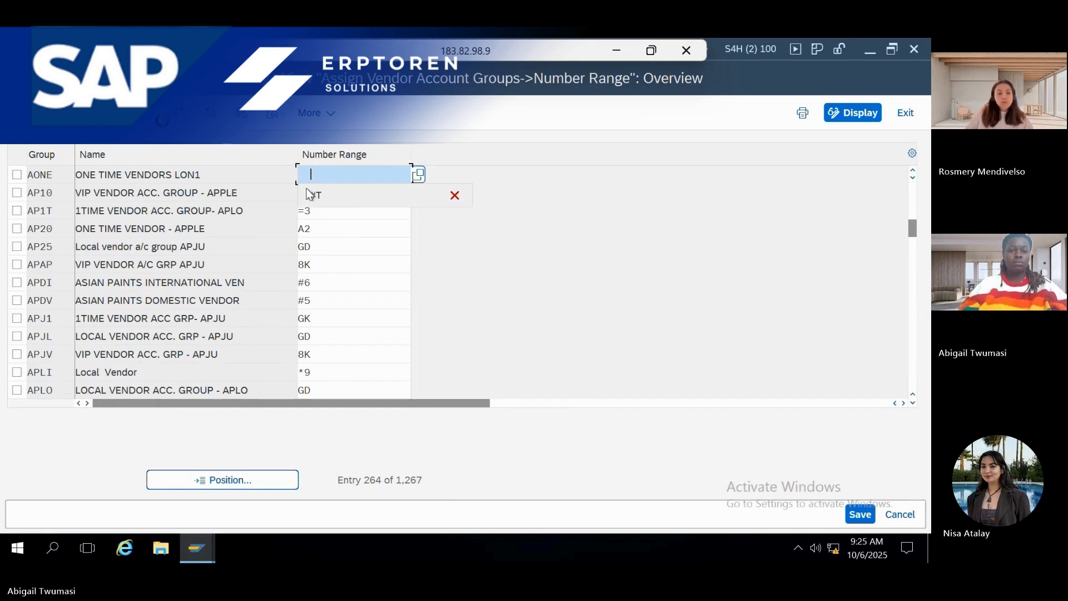
pyautogui.click(331, 170)
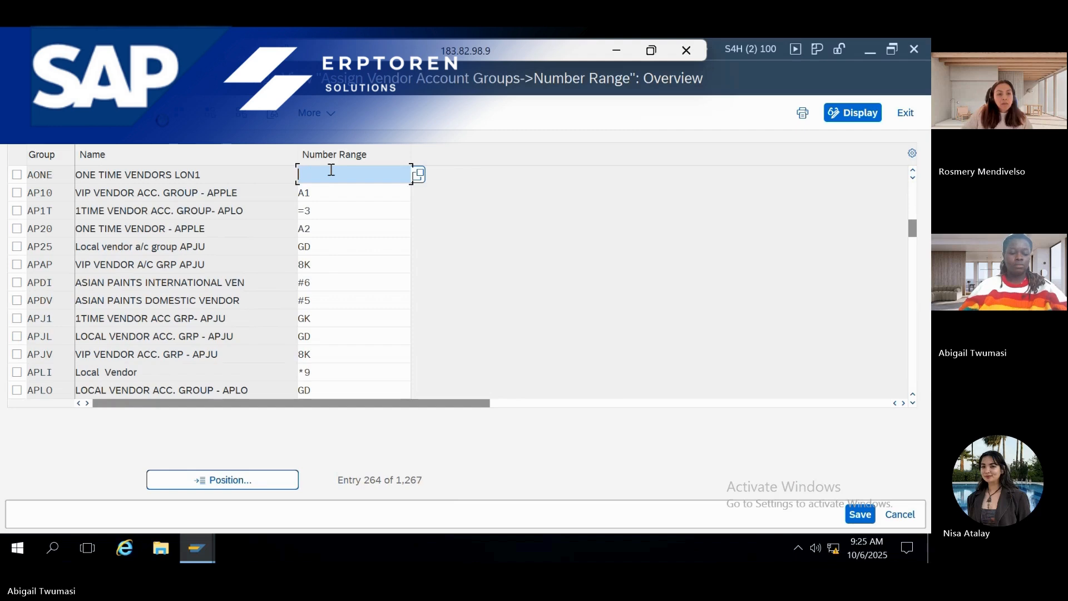
pyautogui.write('#')
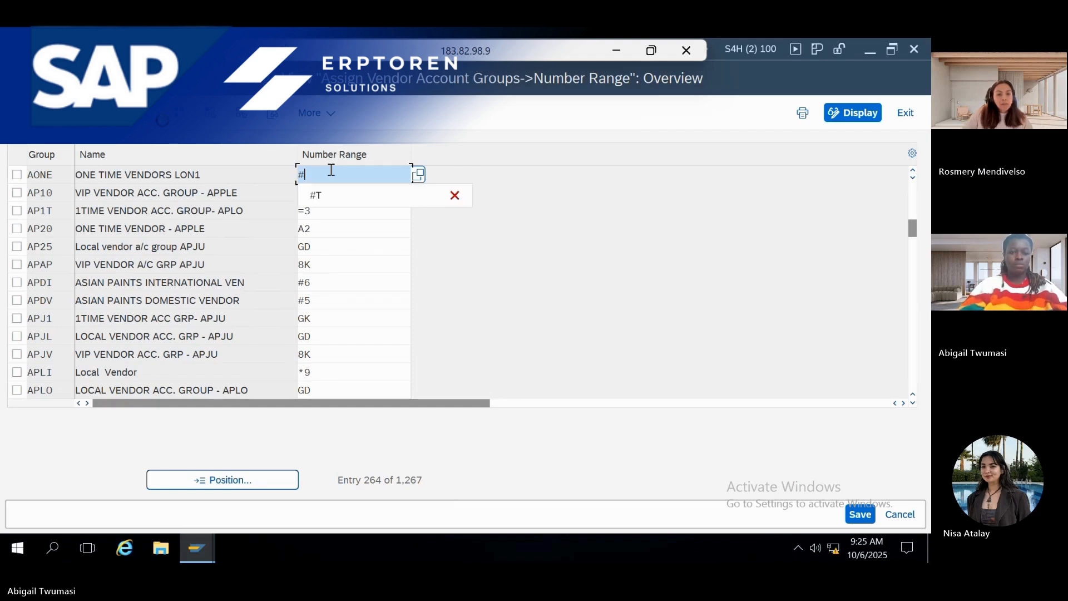
pyautogui.write('W')
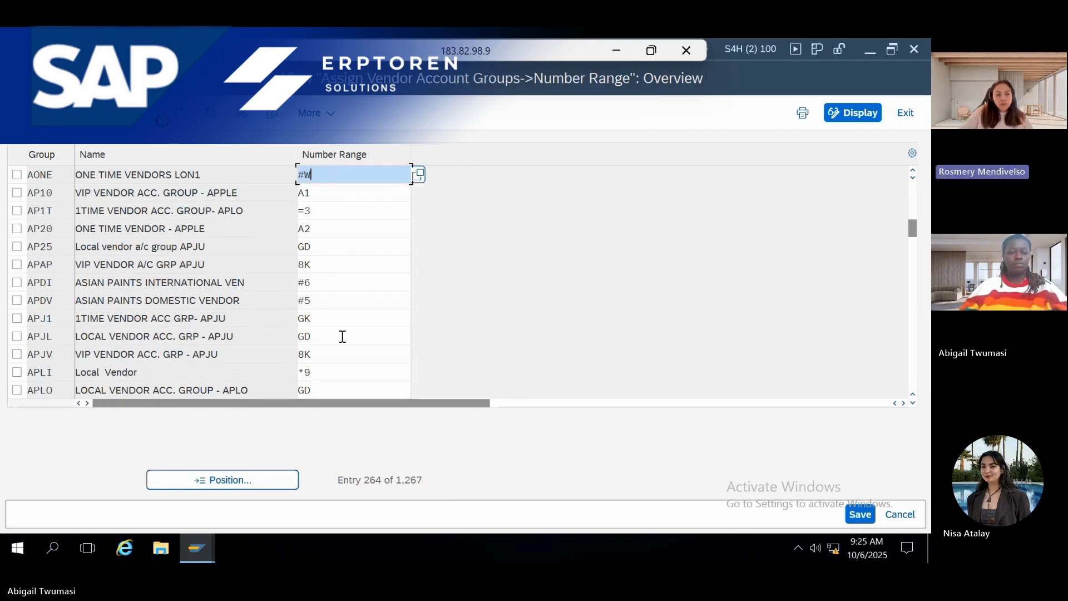
# Assign number range GD to account group ALOC and save the assignments to the LON1 VENDOR GROUP AP50 customizing request
pyautogui.click(229, 486)
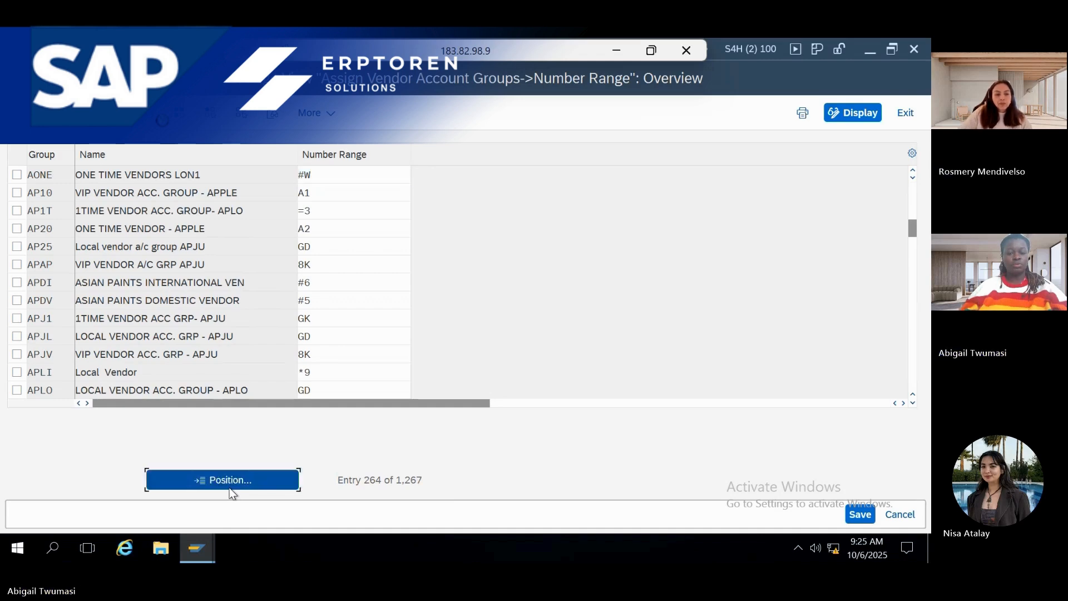
pyautogui.write('A')
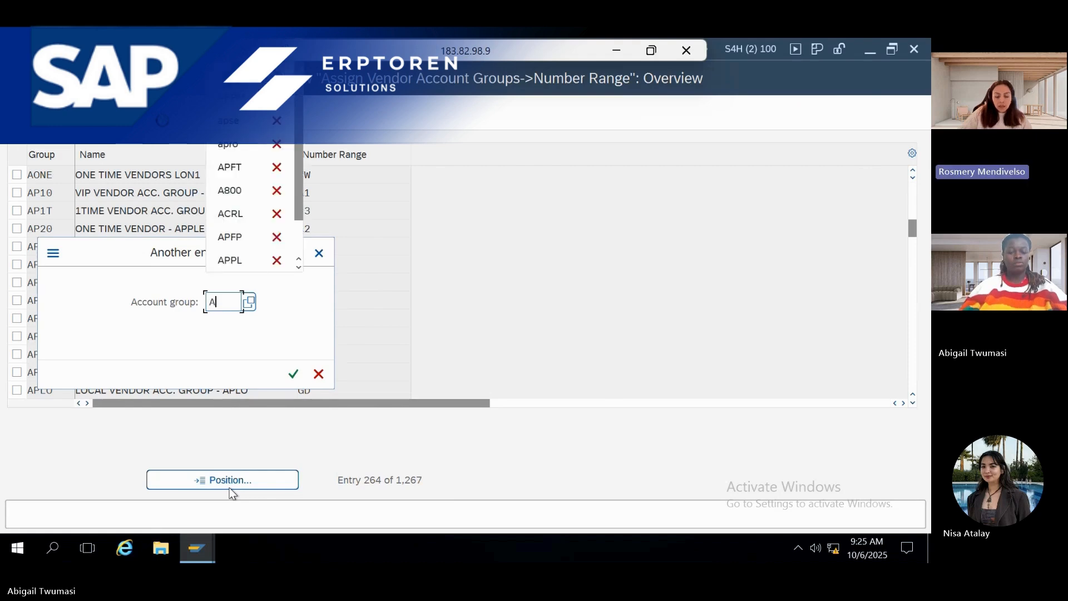
pyautogui.write('LOC')
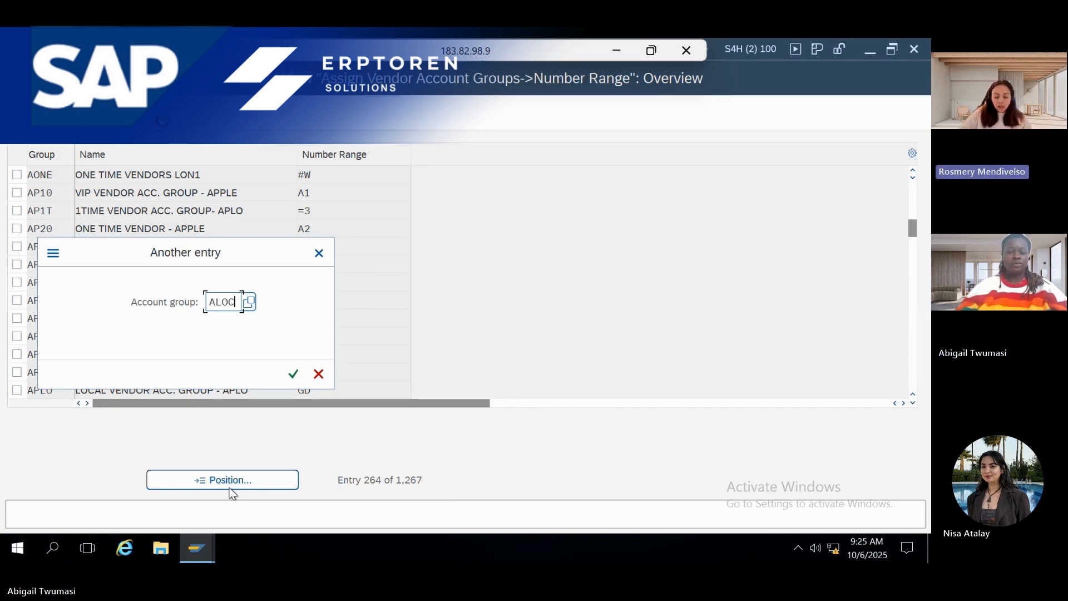
pyautogui.click(293, 374)
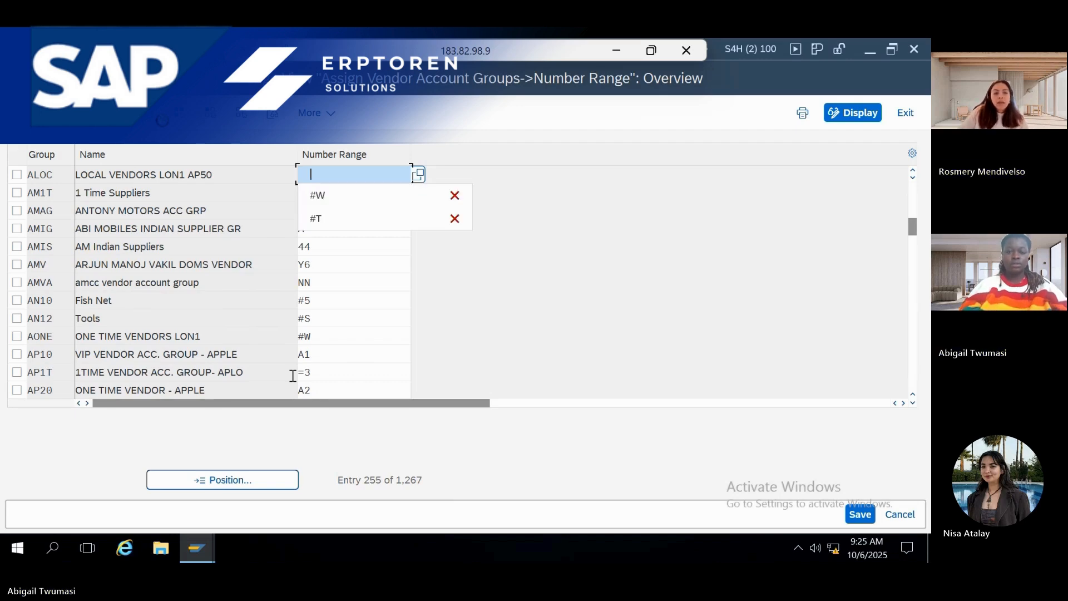
pyautogui.write('GD')
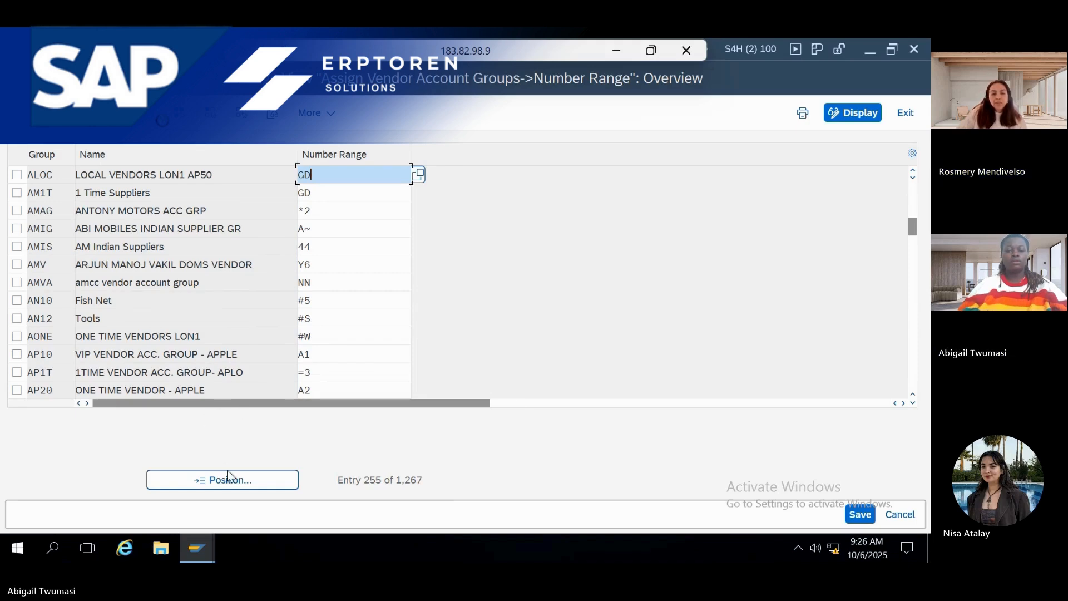
pyautogui.click(860, 514)
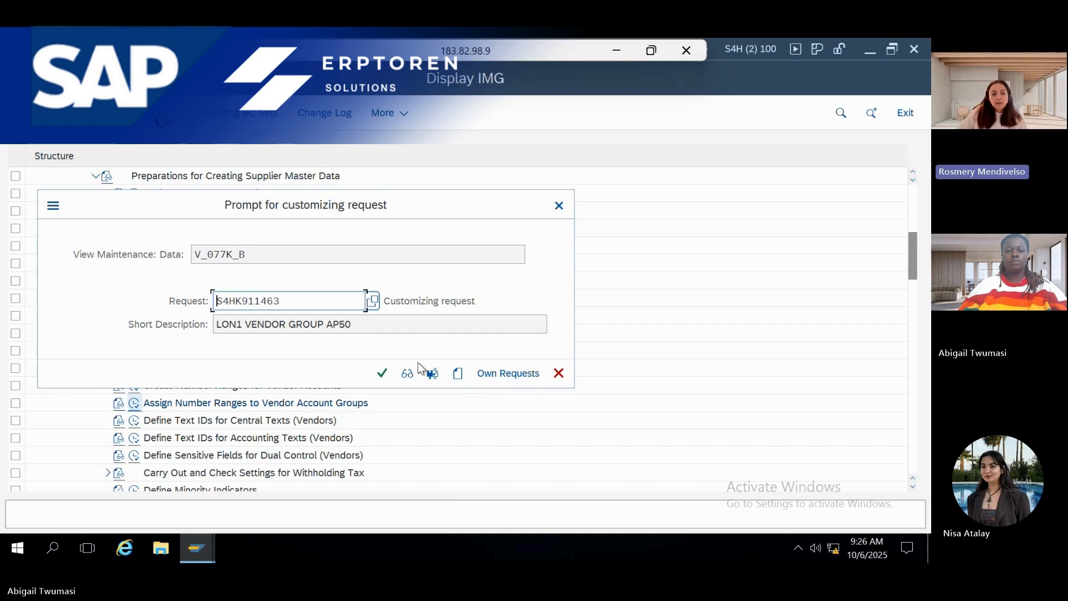
pyautogui.click(382, 373)
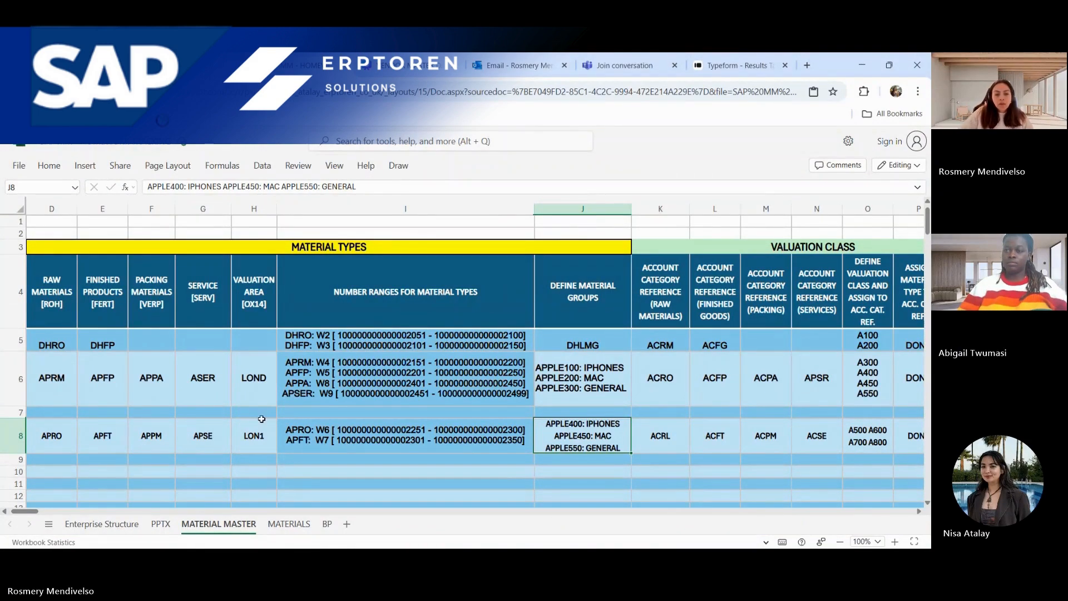
# Examine the Internal Parts list in the MATERIALS sheet and the material type number ranges in the MATERIAL MASTER sheet
pyautogui.click(288, 525)
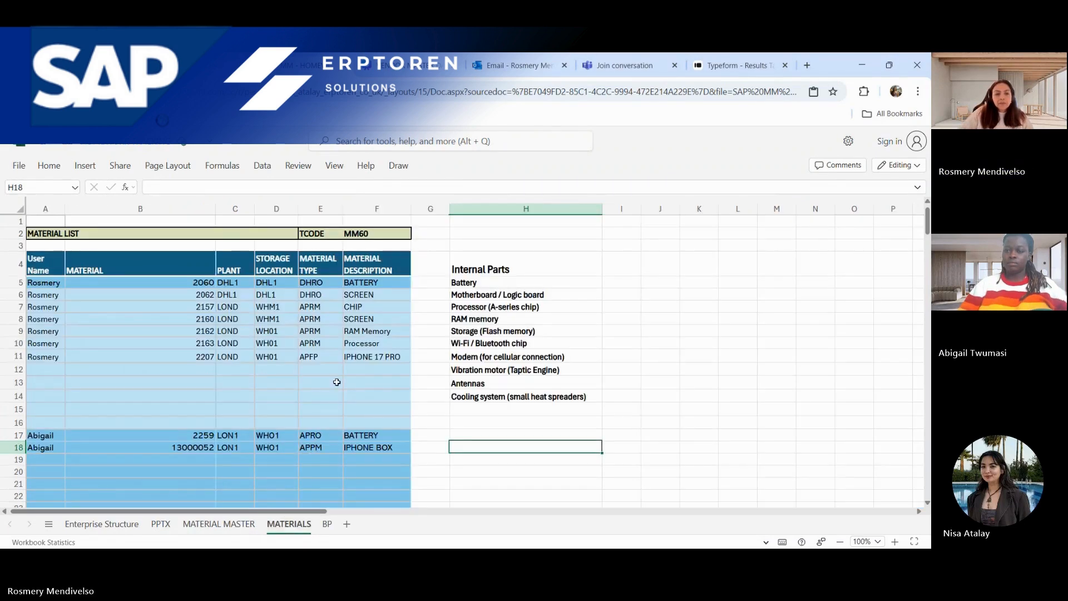
pyautogui.moveTo(500, 266); pyautogui.dragTo(503, 394)
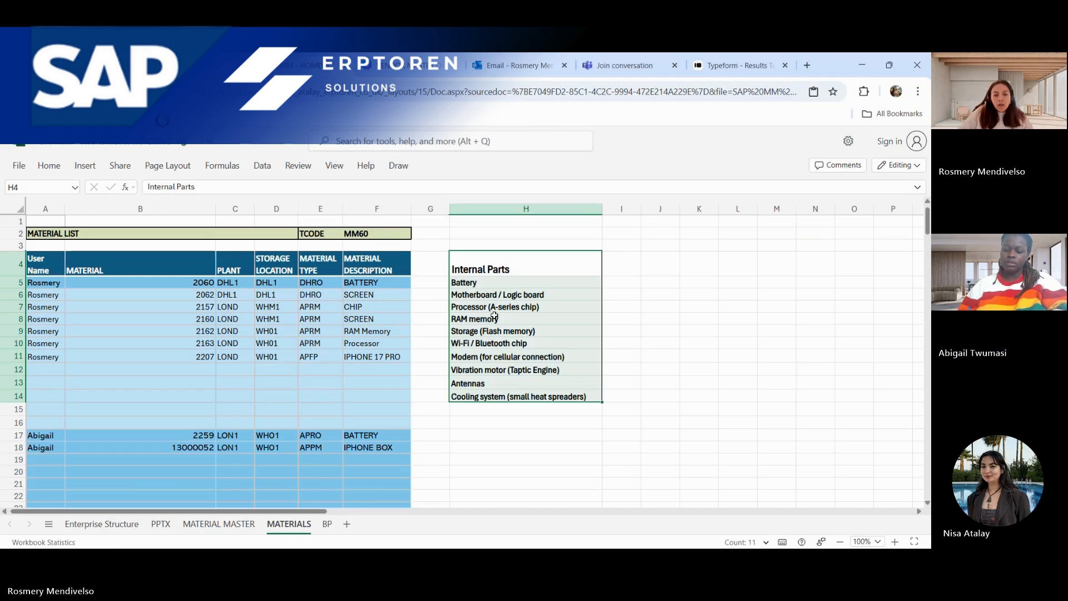
pyautogui.click(233, 524)
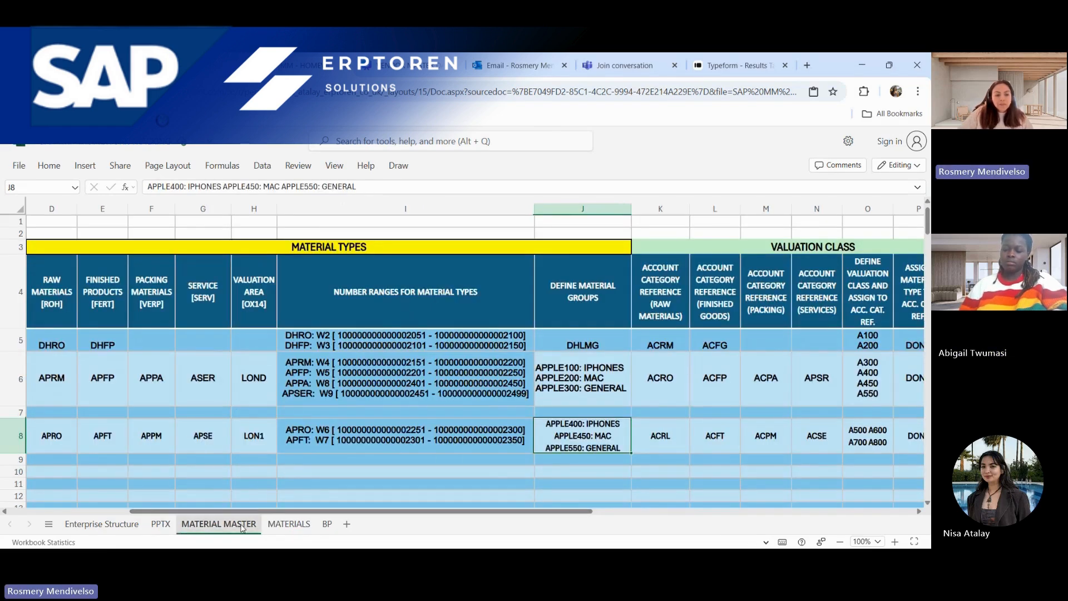
pyautogui.click(398, 470)
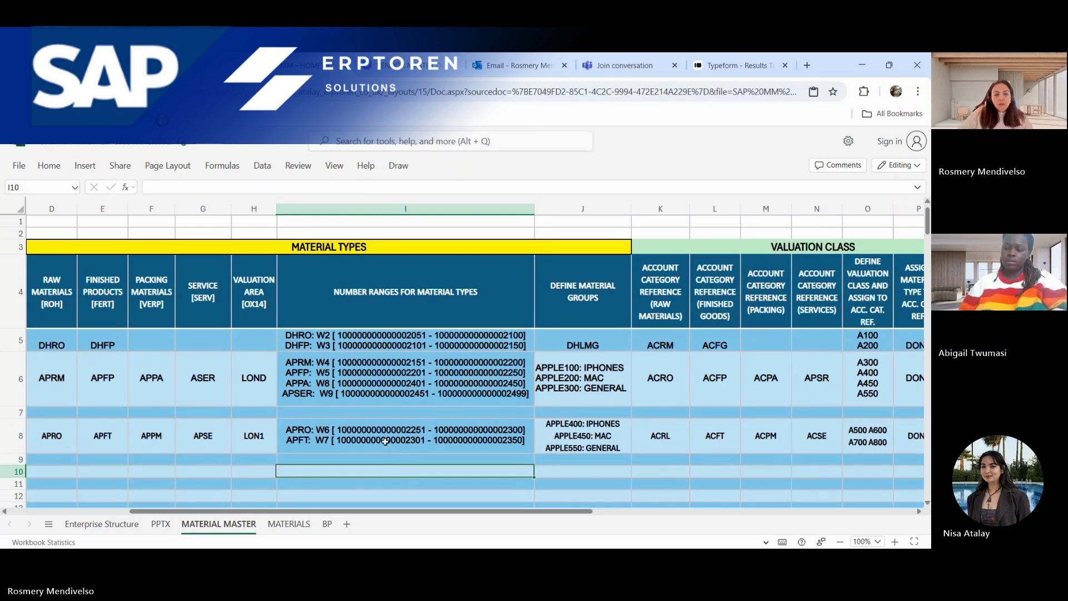
pyautogui.scroll(-2, 391, 426)
pyautogui.scroll(2, 391, 426)
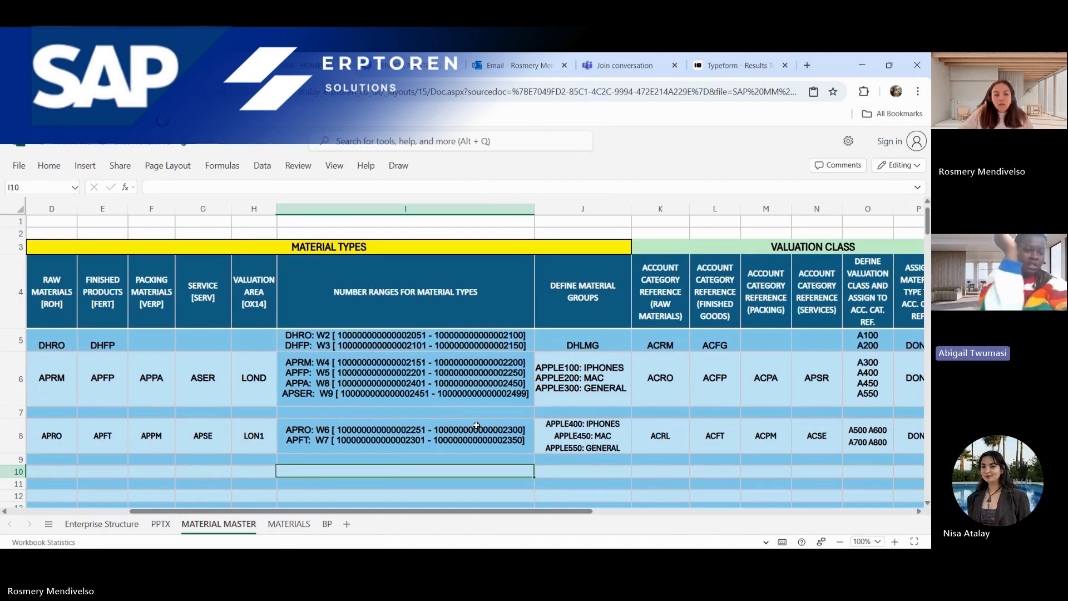
# Examine the columns for the next material entry in row 19 of the MATERIALS sheet and open the BP sheet
pyautogui.click(289, 523)
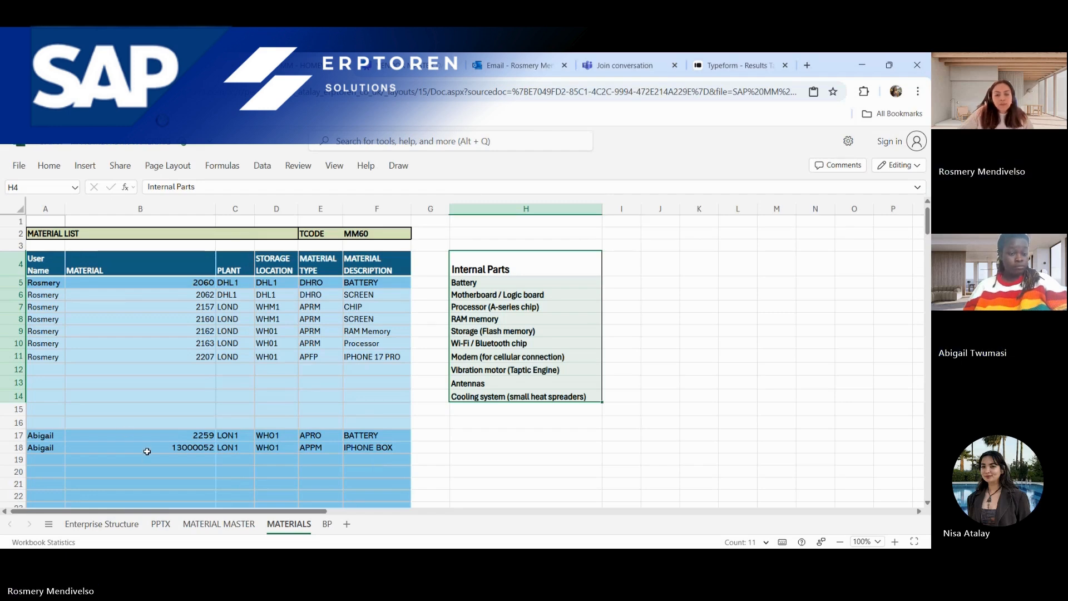
pyautogui.scroll(-2, 147, 451)
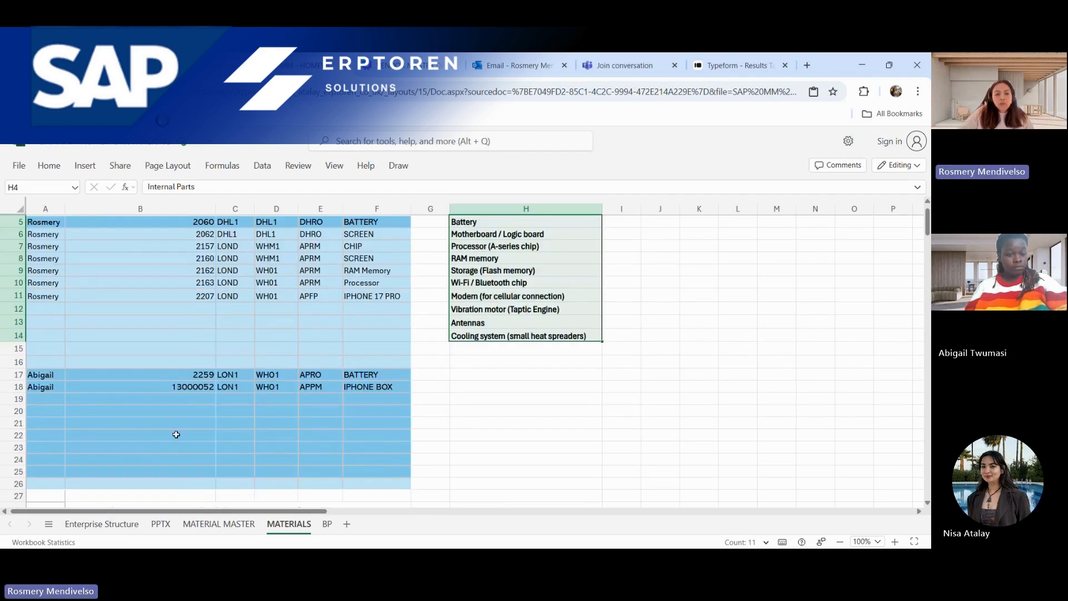
pyautogui.click(39, 398)
pyautogui.click(185, 399)
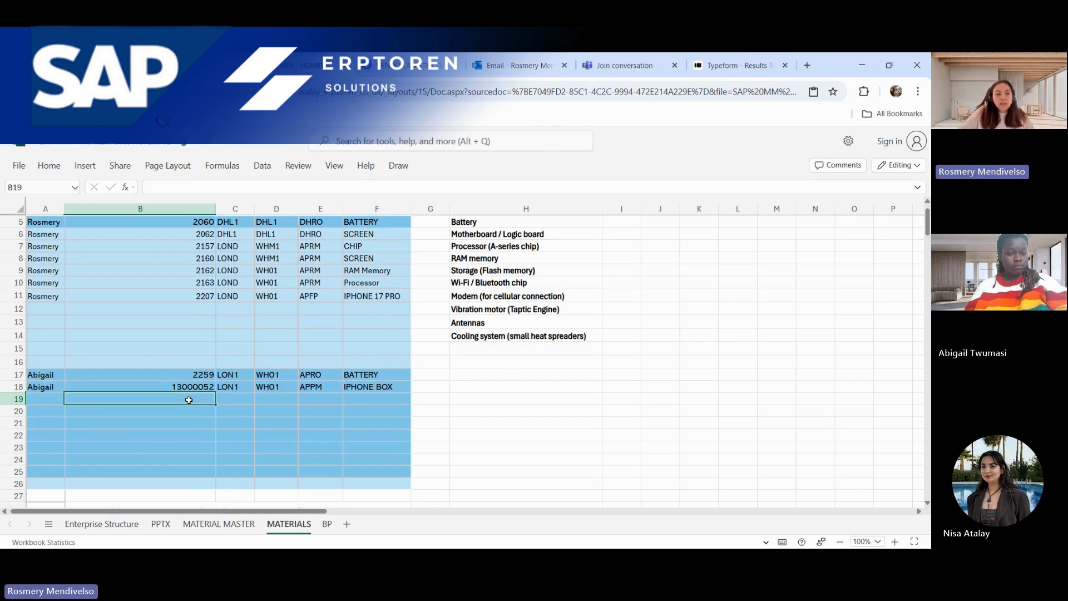
pyautogui.scroll(2, 189, 400)
pyautogui.click(231, 460)
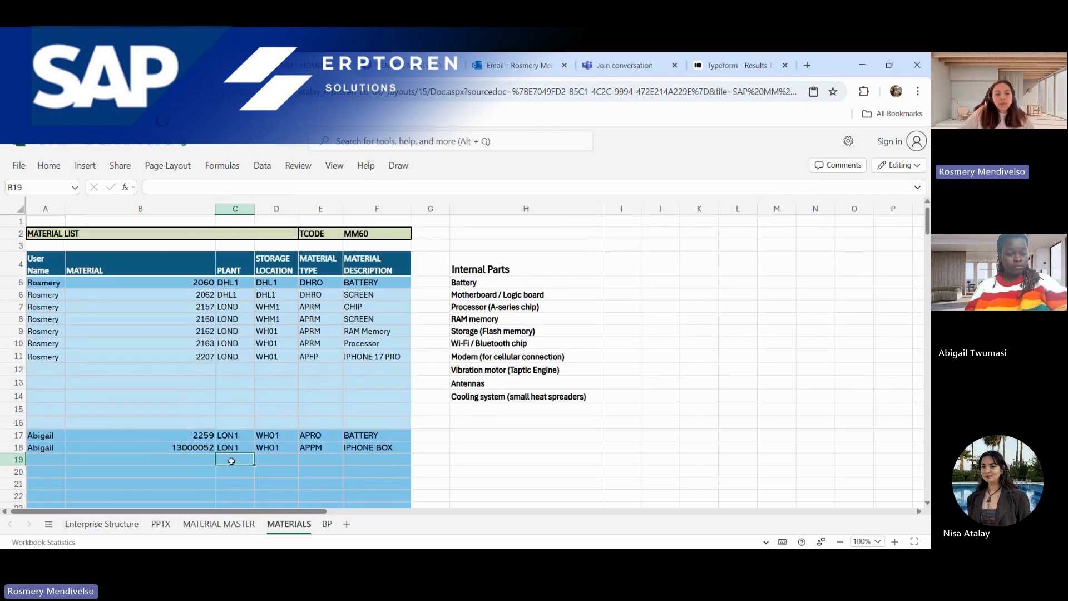
pyautogui.click(281, 461)
pyautogui.click(320, 462)
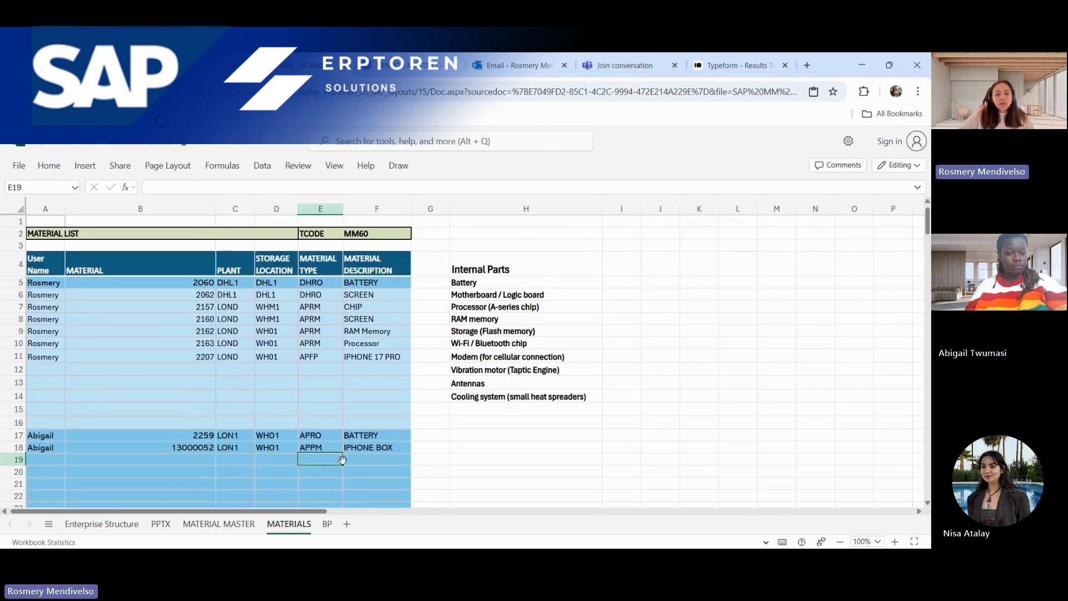
pyautogui.click(368, 461)
pyautogui.scroll(-2, 367, 460)
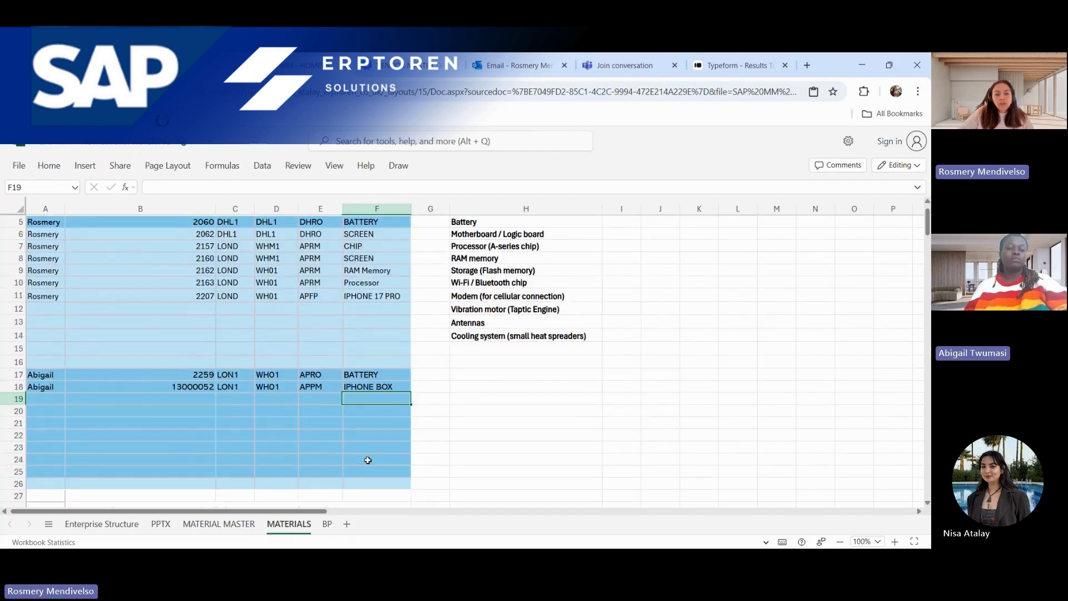
pyautogui.click(327, 523)
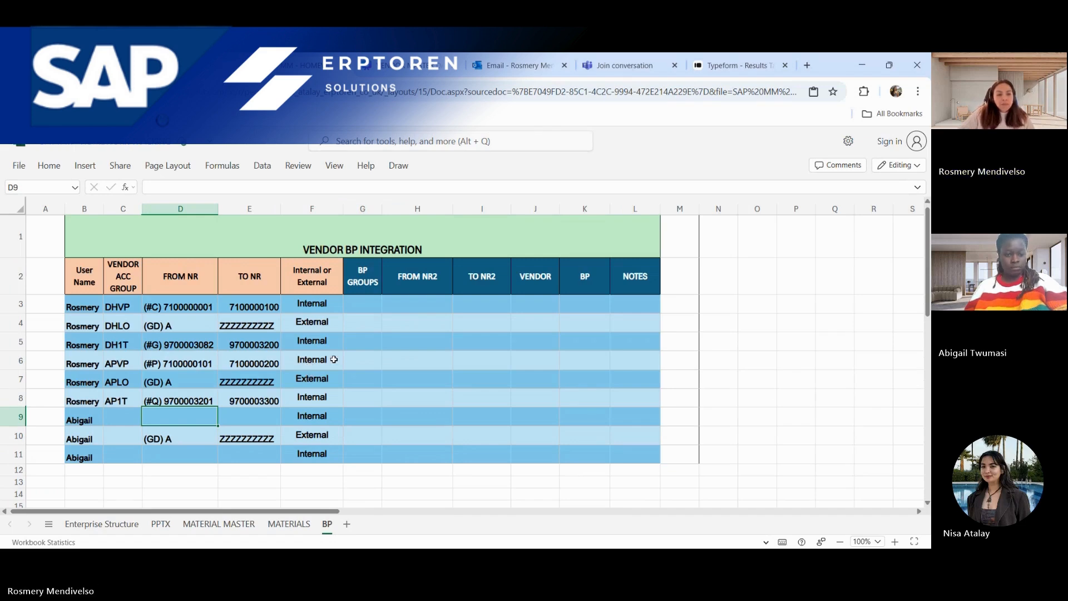
# Enter AVIP as the vendor account group in cell C9 and overwrite it with ALOC
pyautogui.click(117, 418)
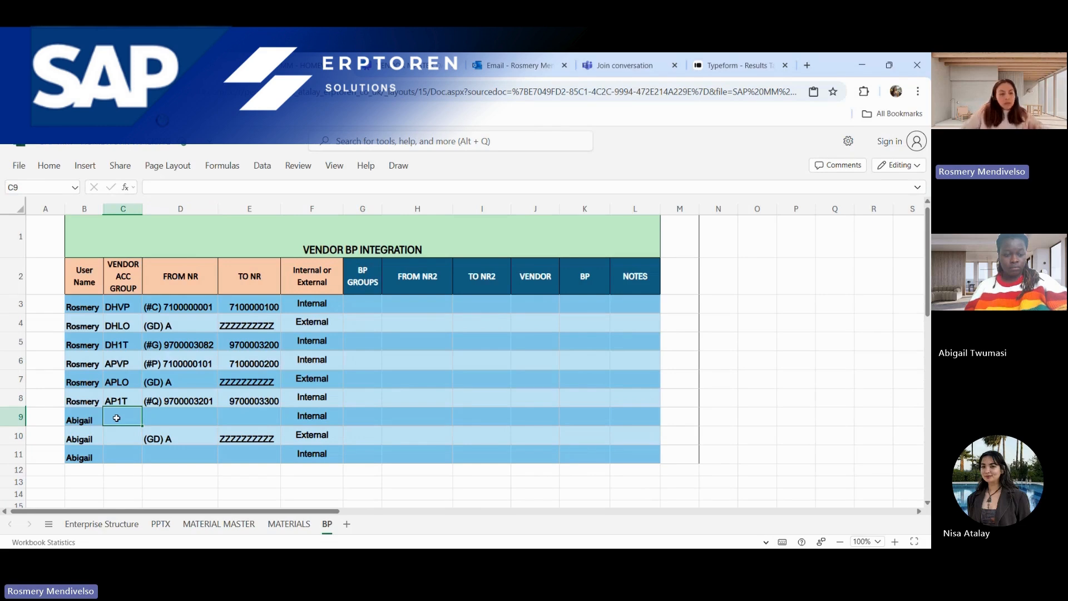
pyautogui.write('A')
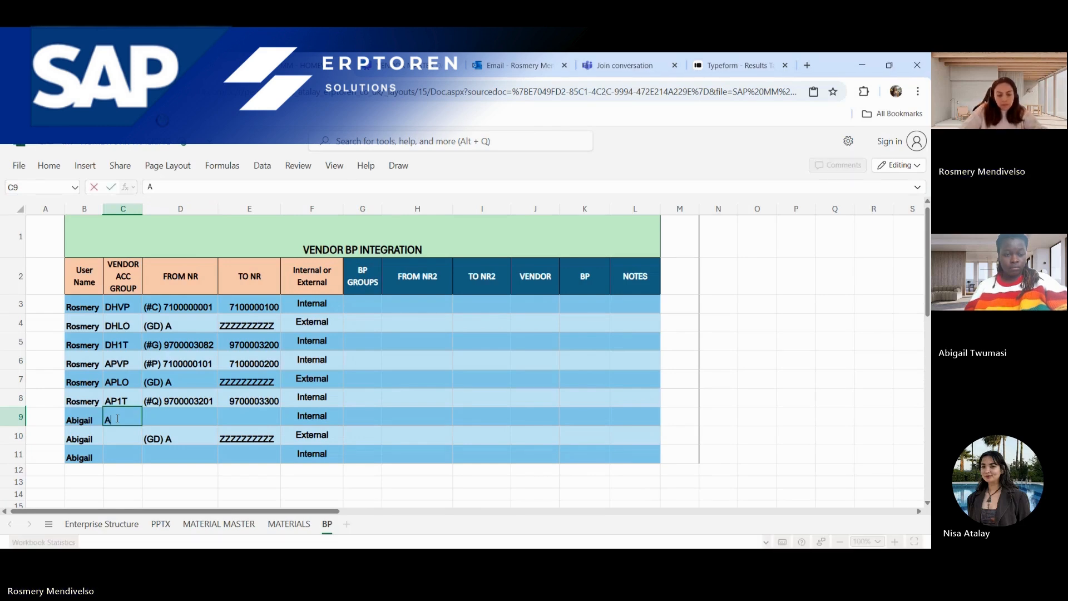
pyautogui.write('VVP')
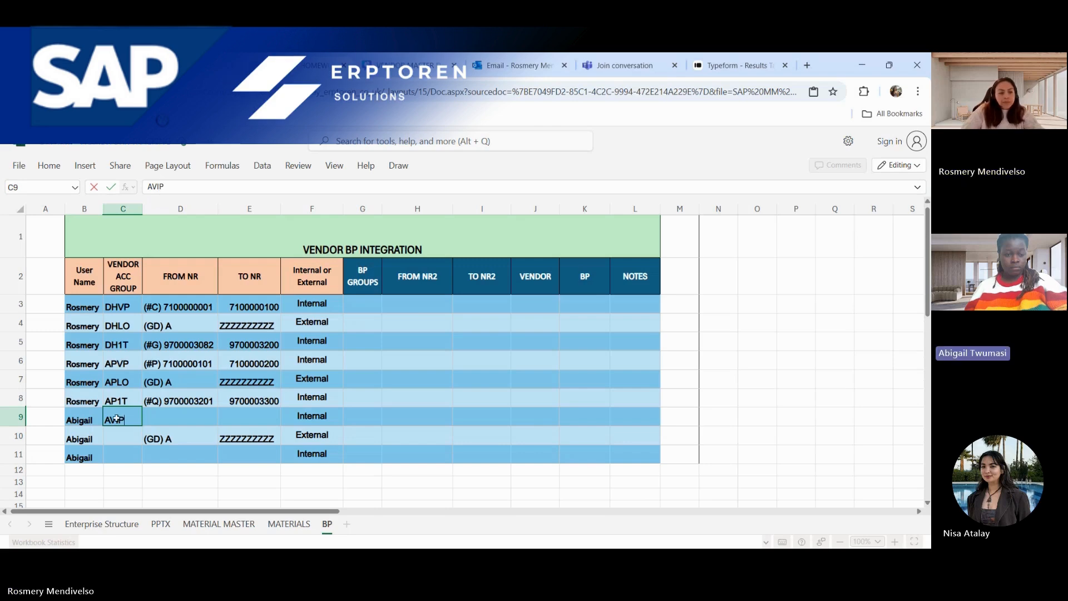
pyautogui.press('Return')
pyautogui.click(117, 418)
pyautogui.write('ALOC')
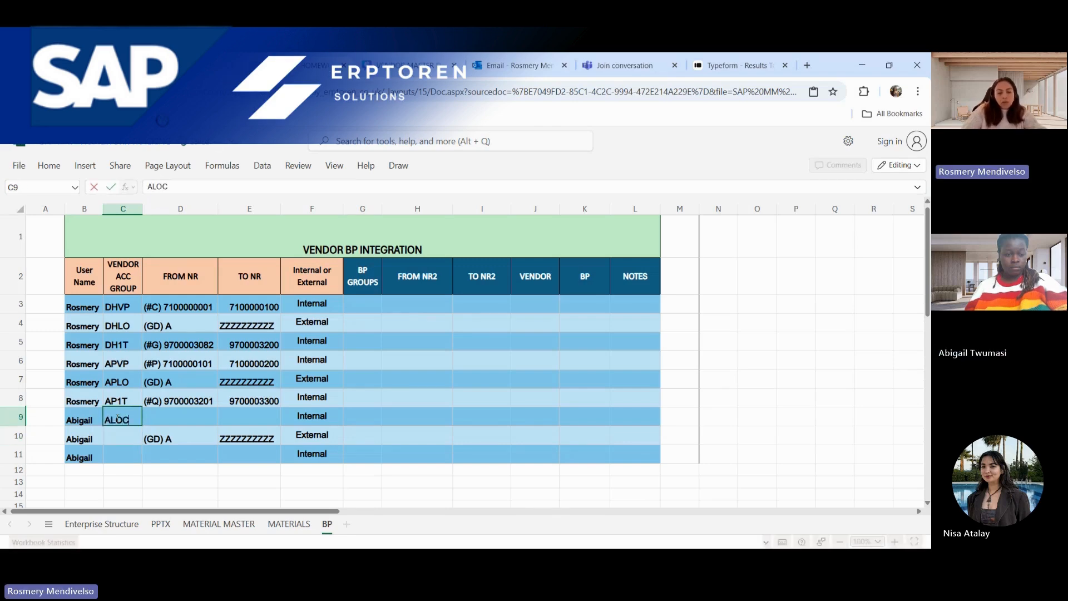
pyautogui.press('Return')
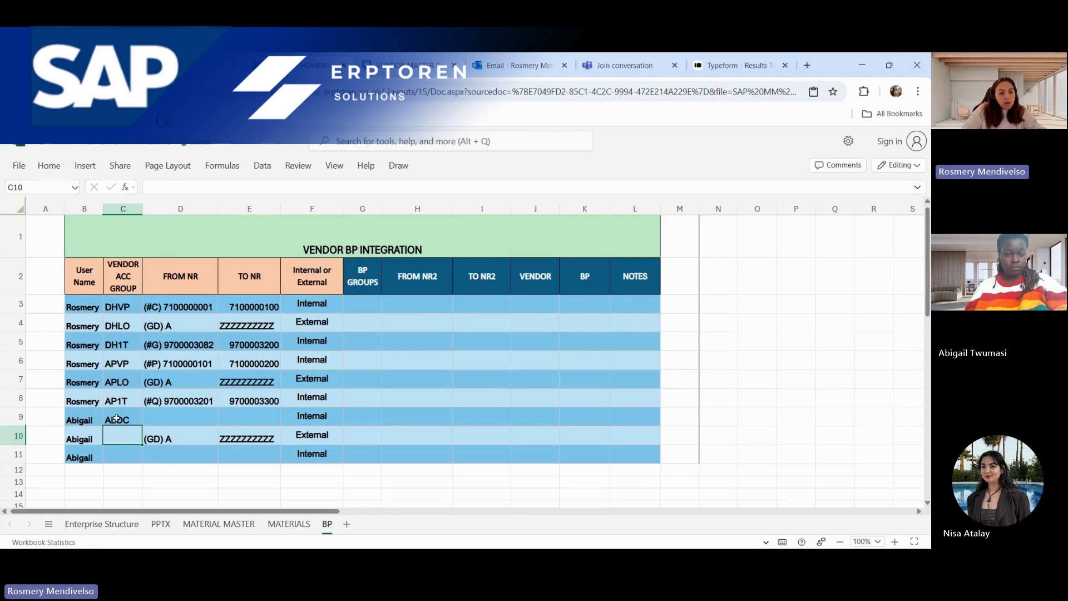
# Enter the vendor account groups AVIP, ALOC and AONE in cells C9, C10 and C11 of the vendor BP integration table
pyautogui.click(116, 418)
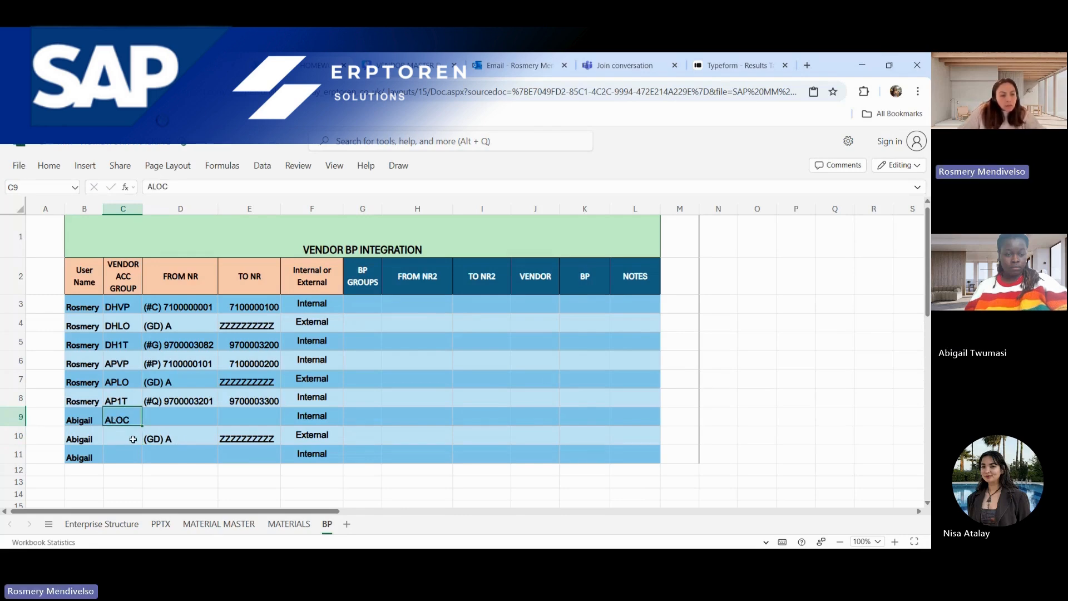
pyautogui.write('A')
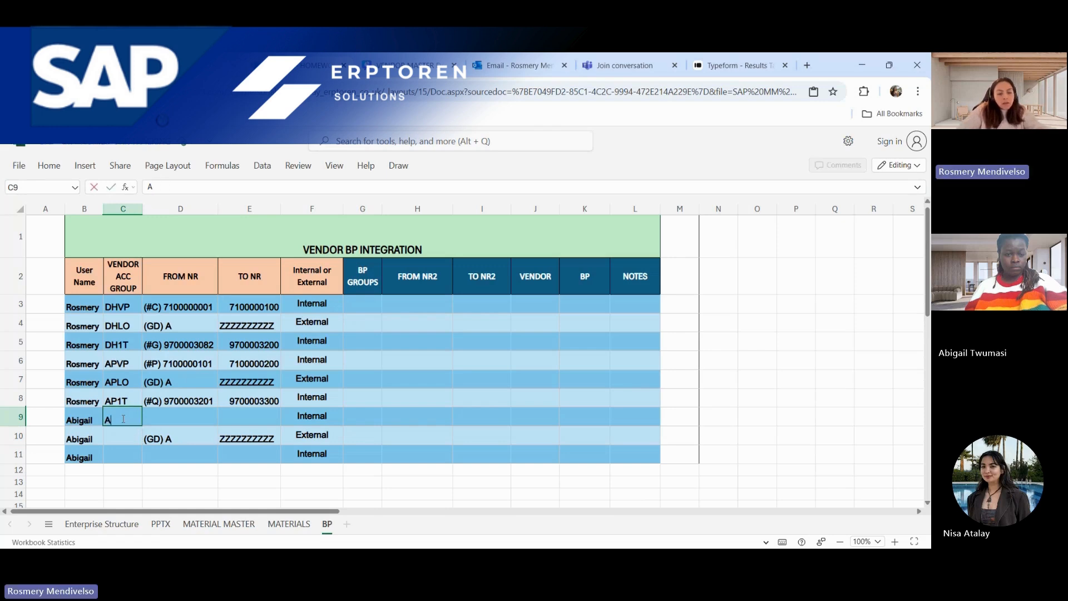
pyautogui.write('VIP')
pyautogui.press('Return')
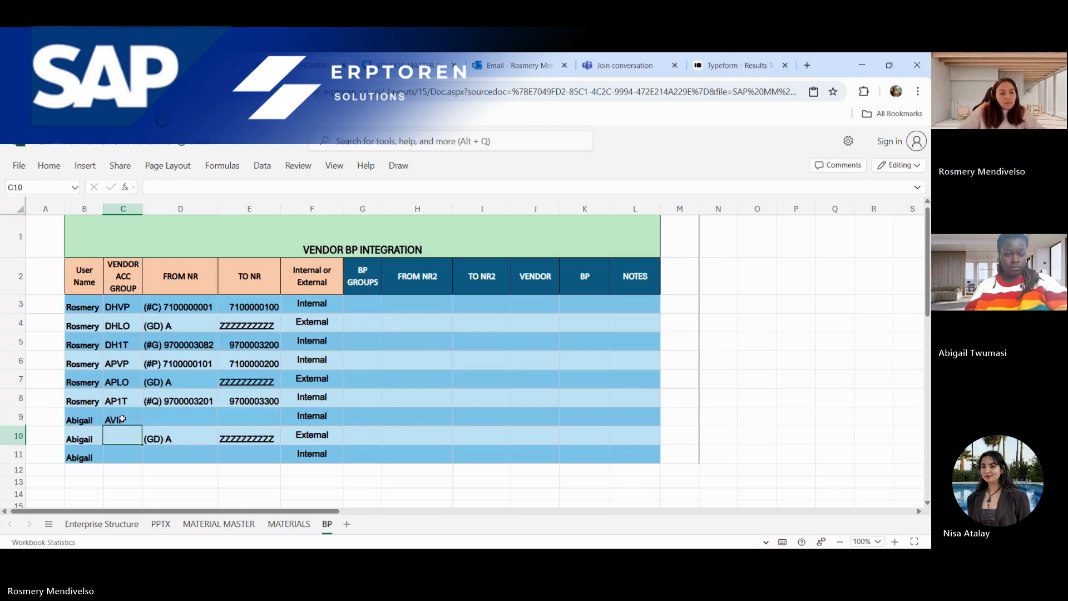
pyautogui.write('ALOC')
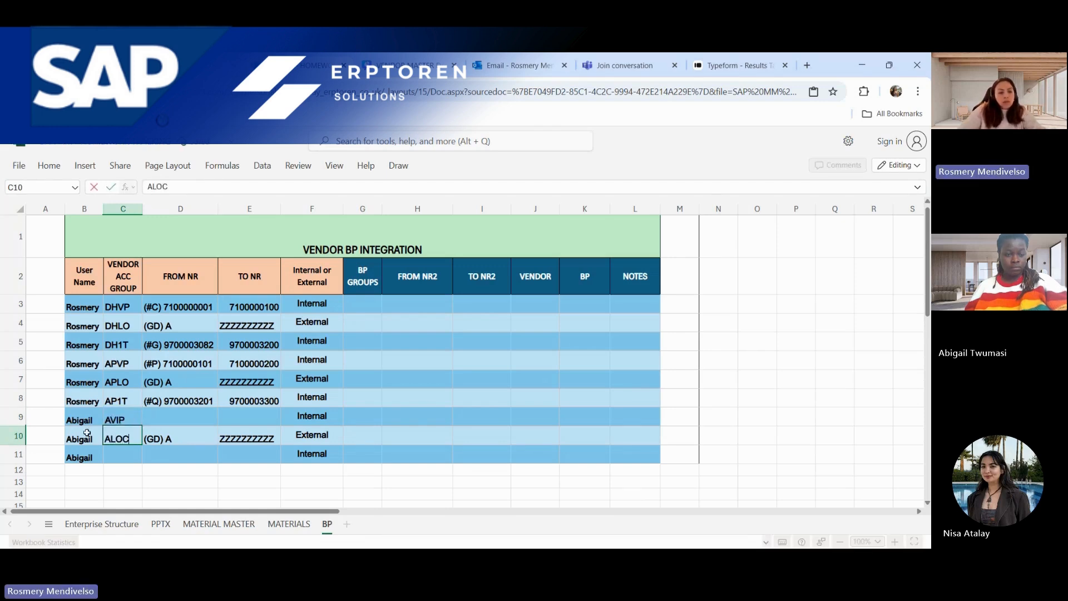
pyautogui.press('Return')
pyautogui.write('AONE')
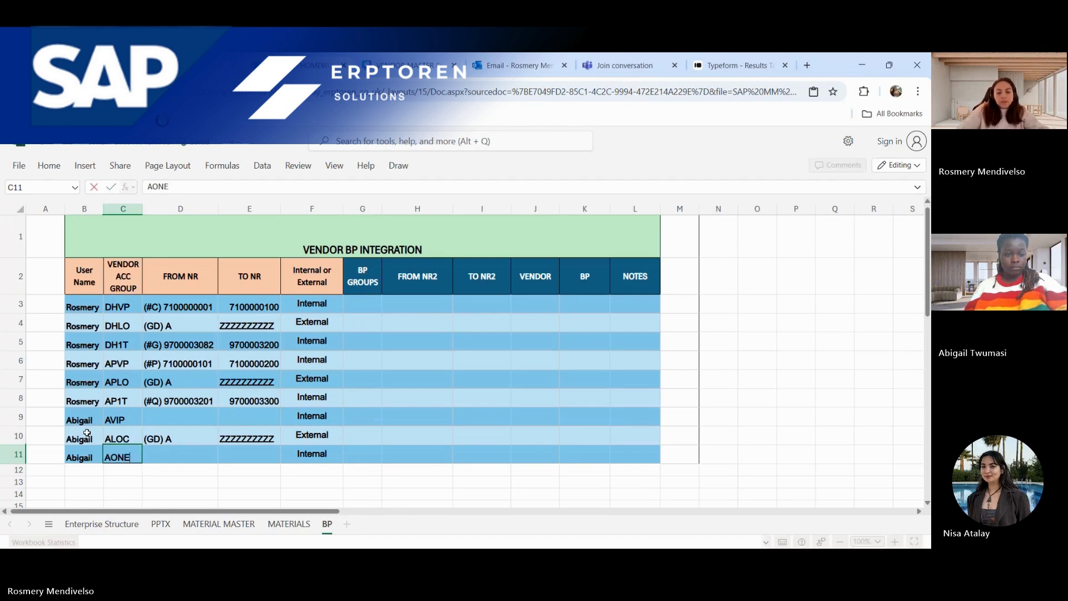
pyautogui.press('Return')
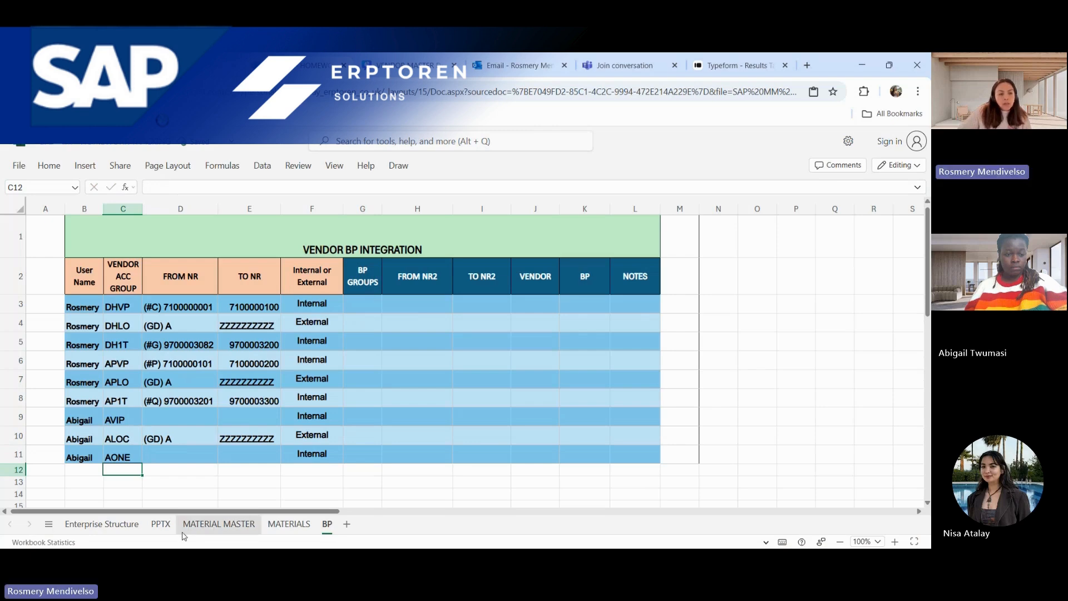
# Select the empty FROM NR cell for AVIP and return to the MATERIALS sheet
pyautogui.click(174, 416)
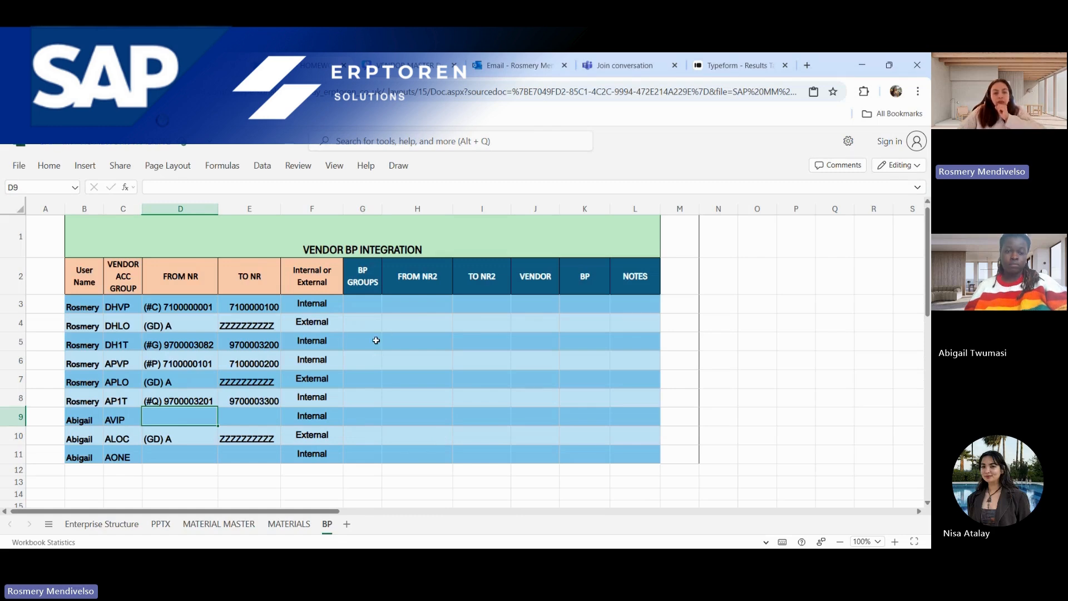
pyautogui.click(289, 524)
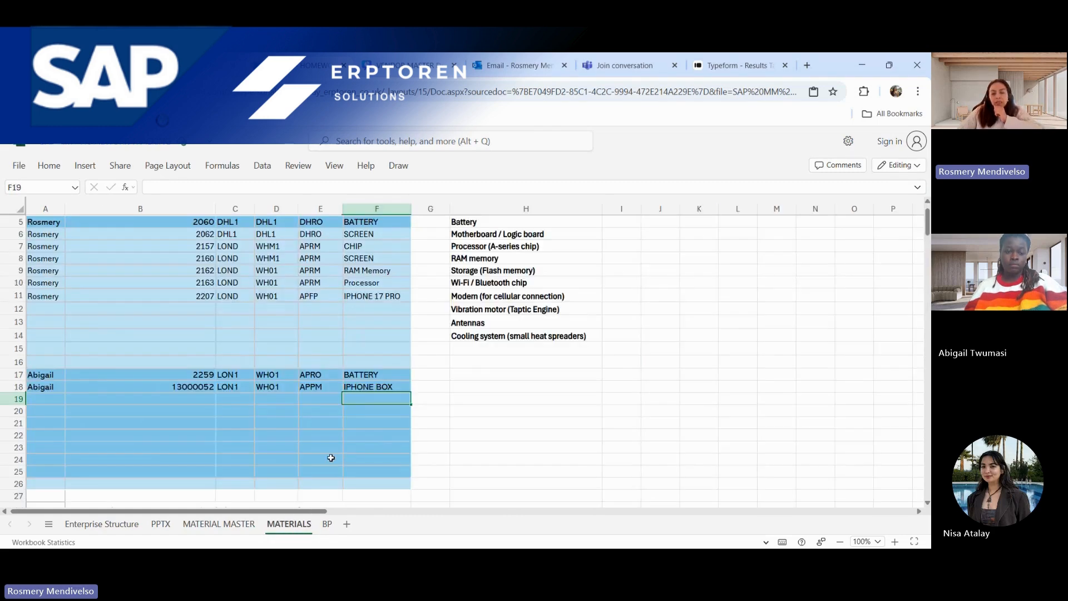